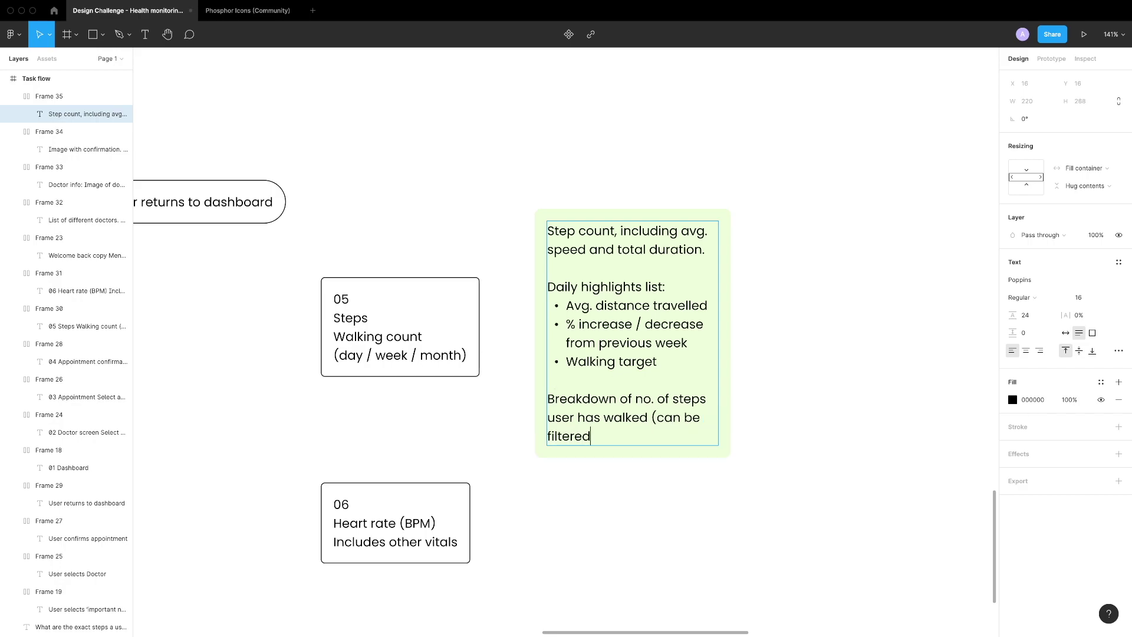
# Copy the step count note beside the 06 box and rewrite it as the Heart rate level note
pyautogui.click(825, 388)
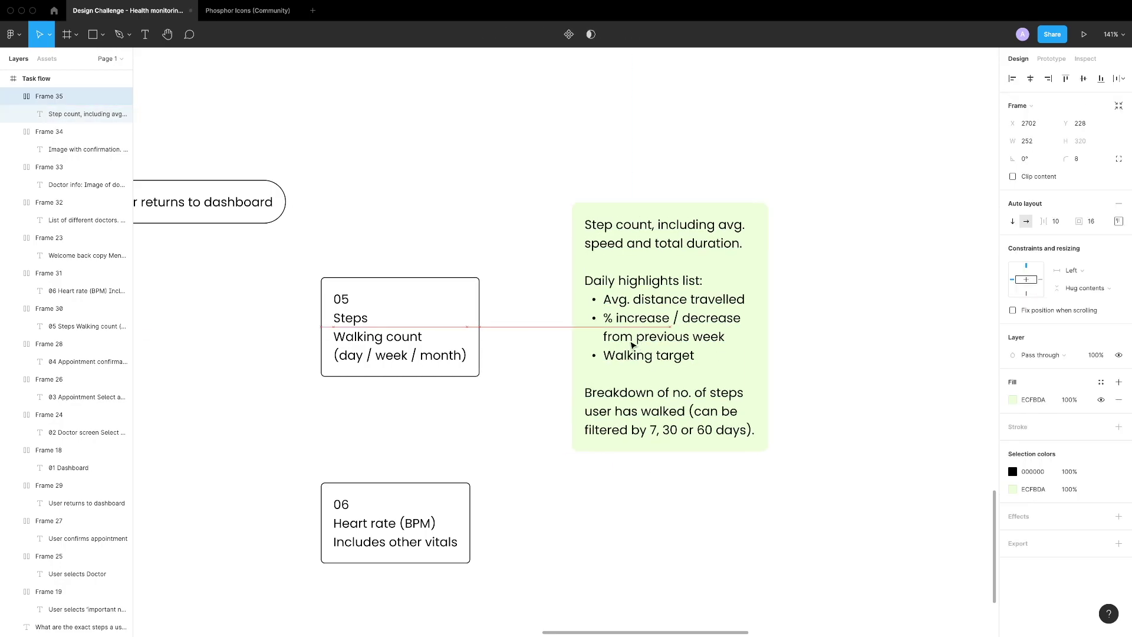
pyautogui.moveTo(535, 547); pyautogui.dragTo(563, 361)
pyautogui.hotkey('ctrl', 'd')
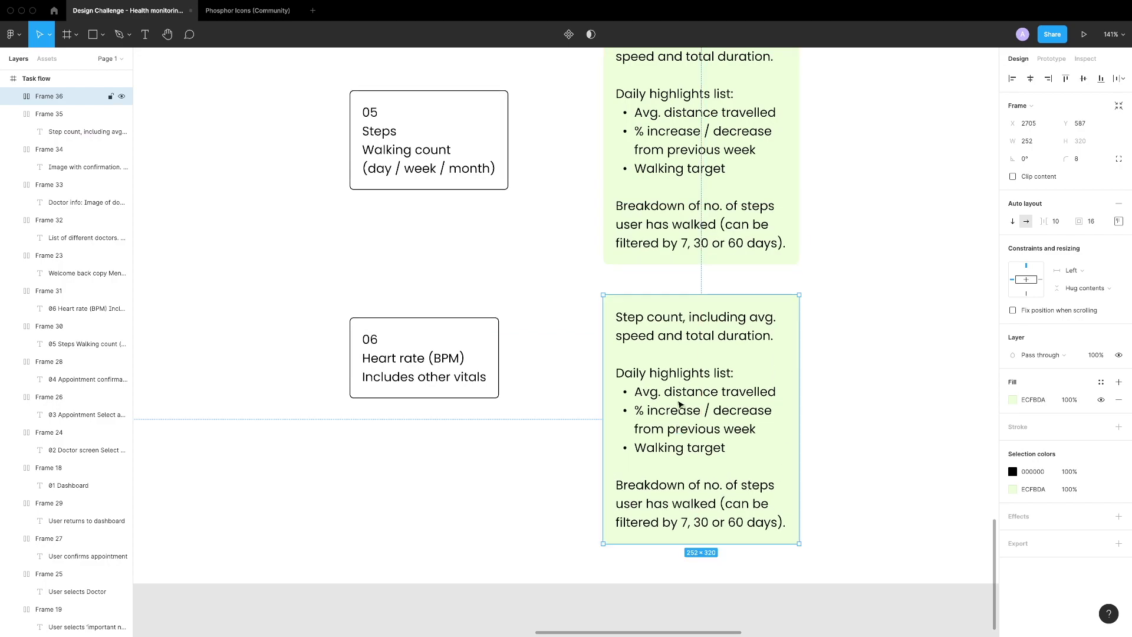
pyautogui.press('Return')
pyautogui.press('Return')
pyautogui.write('Heart rate level.')
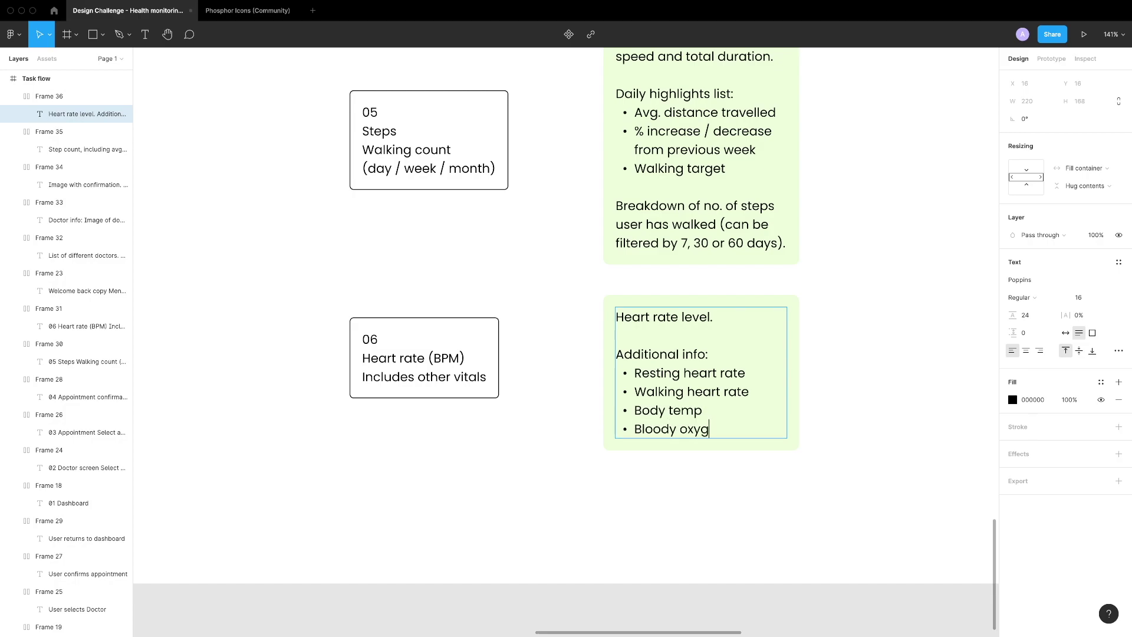
pyautogui.click(462, 311)
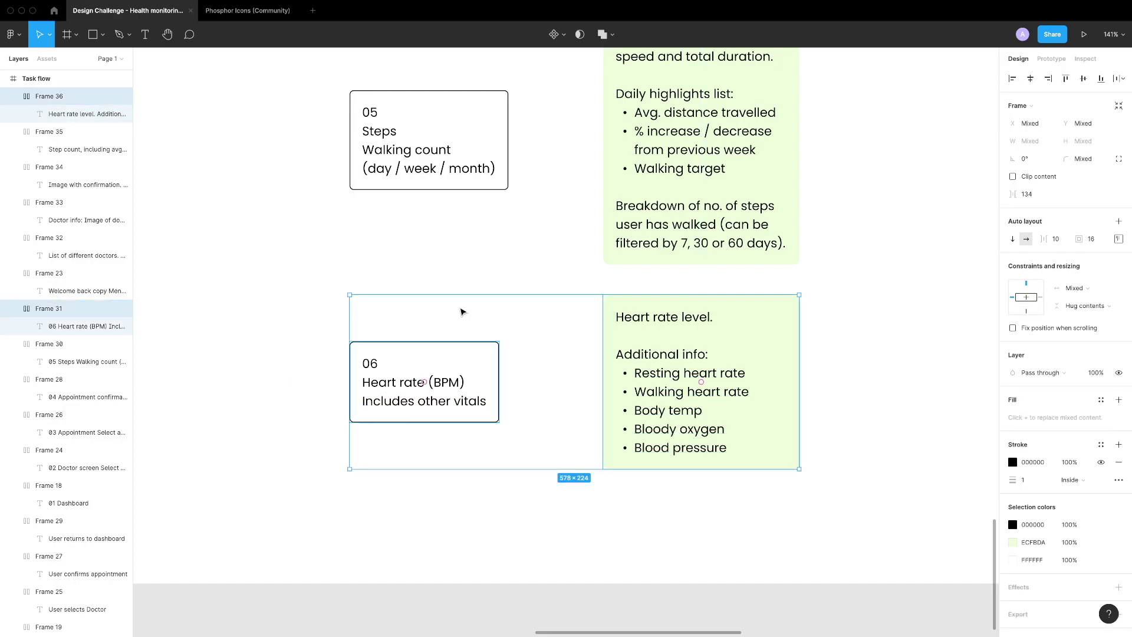
# Shift the task-flow boxes and notes right and pull in the Task flow frame's right edge
pyautogui.scroll(-5, 465, 325)
pyautogui.scroll(-5, 465, 326)
pyautogui.hscroll(2, 556, 336)
pyautogui.moveTo(178, 218); pyautogui.dragTo(907, 368)
pyautogui.hotkey('shift', 'Right')
pyautogui.hotkey('shift', 'Right')
pyautogui.hotkey('shift', 'Right')
pyautogui.hotkey('shift', 'Right')
pyautogui.click(414, 185)
pyautogui.moveTo(972, 286); pyautogui.dragTo(929, 286)
# Start Autoflow and connect the 01 Dashboard step to the next step with an arrow
pyautogui.press('Escape')
pyautogui.scroll(5, 183, 286)
pyautogui.hscroll(2, 349, 361)
pyautogui.click(1042, 265)
pyautogui.click(254, 229)
pyautogui.keyDown('shift'); pyautogui.click(412, 218); pyautogui.keyUp('shift')
pyautogui.hscroll(3, 268, 272)
pyautogui.hscroll(6, 268, 272)
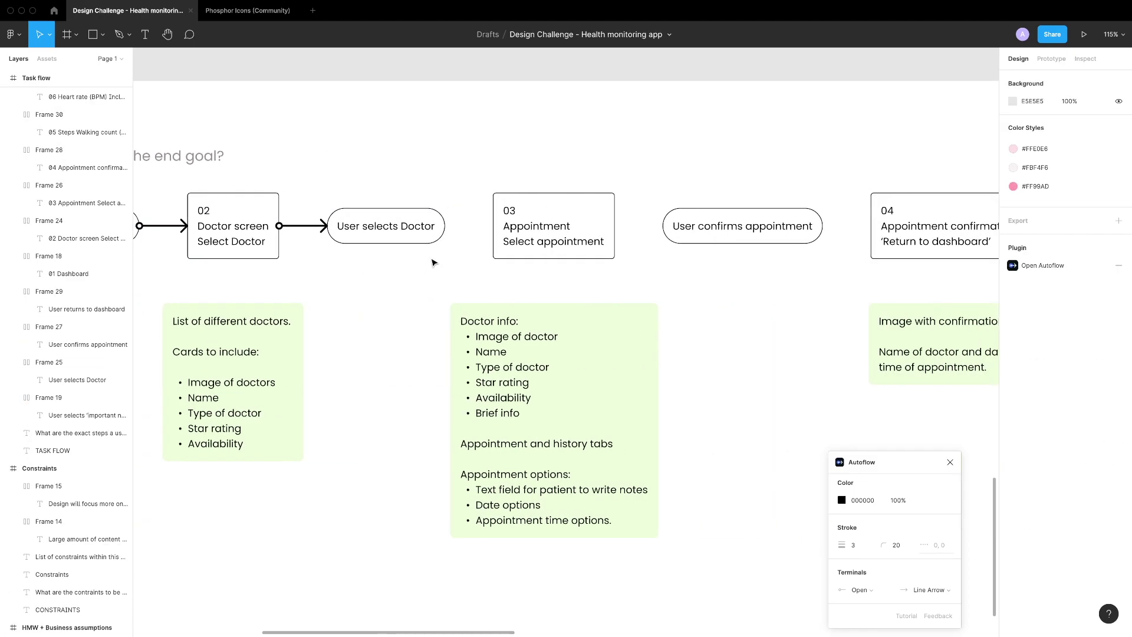
pyautogui.hscroll(8, 596, 325)
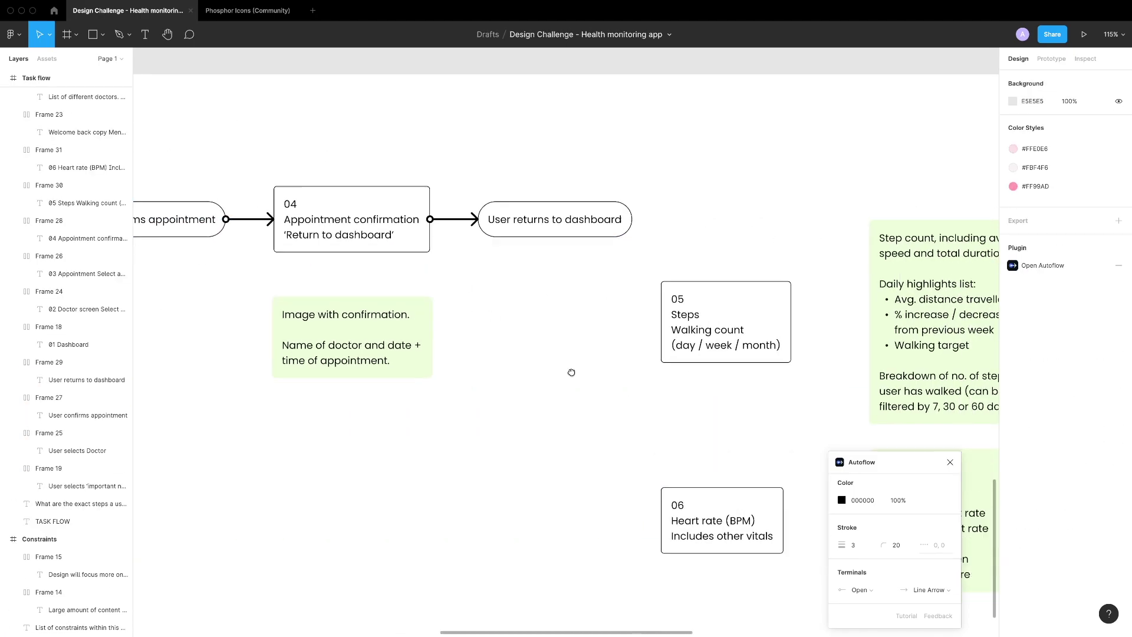
pyautogui.scroll(-2, 571, 371)
# Branch arrows from 'User returns to dashboard' to the 05 Steps and 06 Heart rate boxes
pyautogui.click(474, 149)
pyautogui.keyDown('shift'); pyautogui.click(589, 236); pyautogui.keyUp('shift')
pyautogui.keyDown('shift'); pyautogui.click(643, 451); pyautogui.keyUp('shift')
pyautogui.click(488, 459)
pyautogui.hscroll(-15, 333, 449)
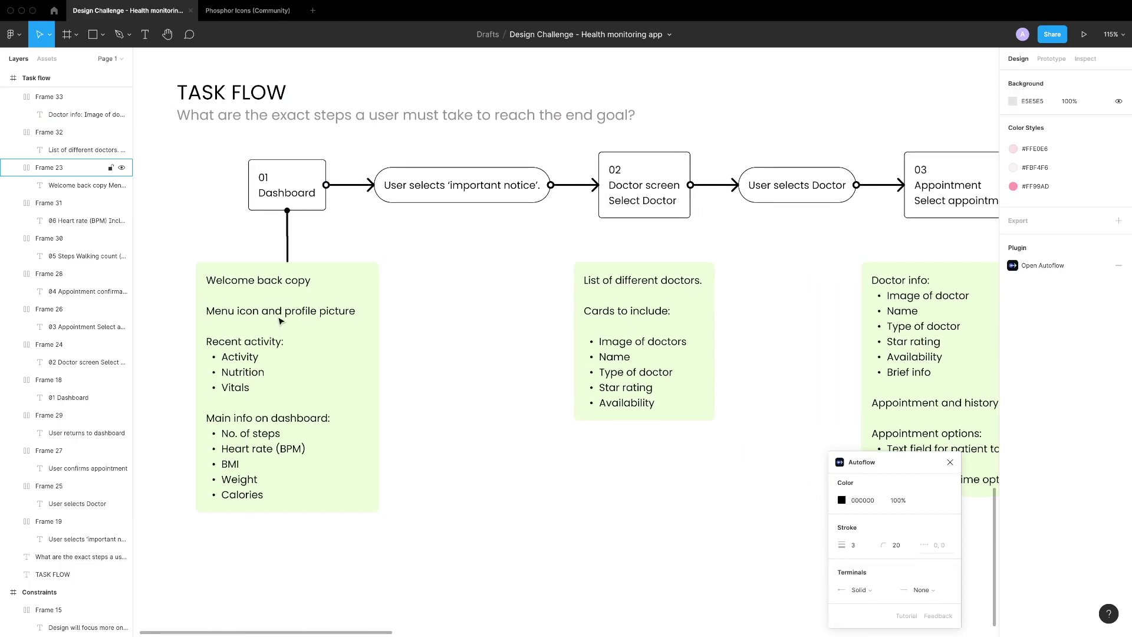
pyautogui.hscroll(10, 647, 336)
pyautogui.hscroll(6, 826, 380)
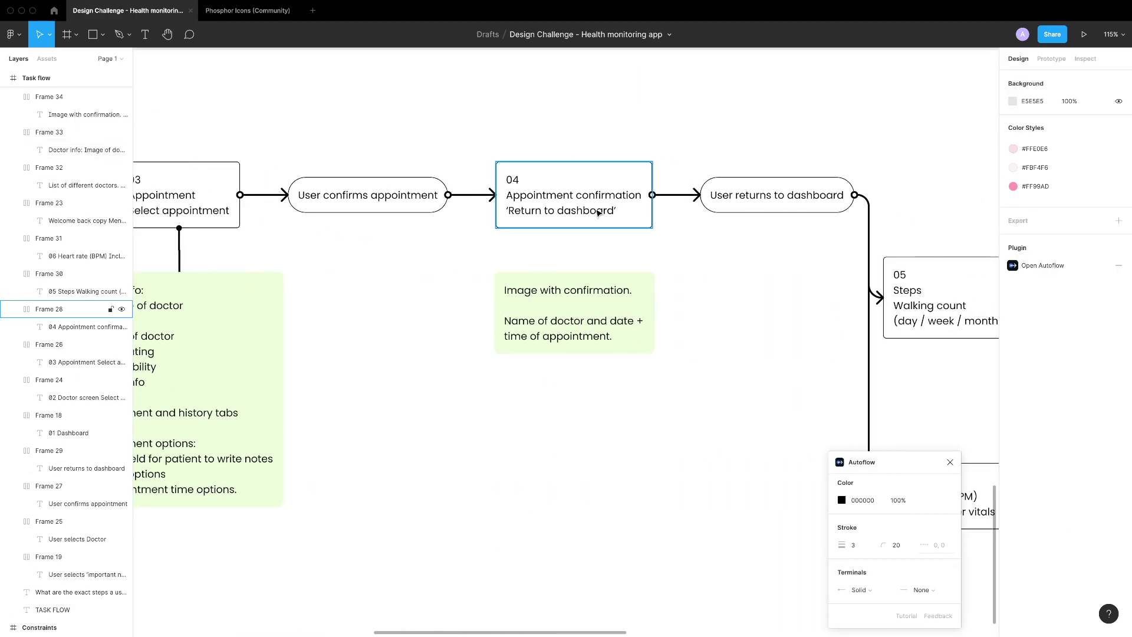
pyautogui.hscroll(7, 747, 424)
# Connect the 06 Heart rate box to its heart rate note, then close Autoflow and review the flow
pyautogui.click(531, 479)
pyautogui.keyDown('shift'); pyautogui.click(707, 472); pyautogui.keyUp('shift')
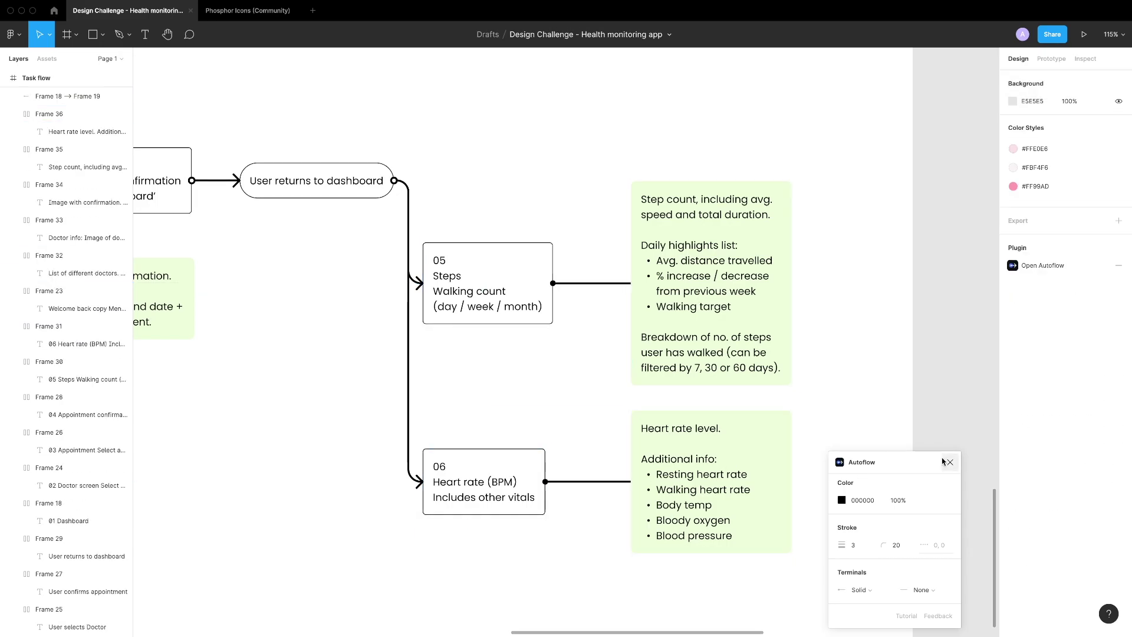
pyautogui.click(950, 461)
pyautogui.scroll(-3, 356, 442)
pyautogui.scroll(-2, 356, 442)
pyautogui.hscroll(-15, 348, 454)
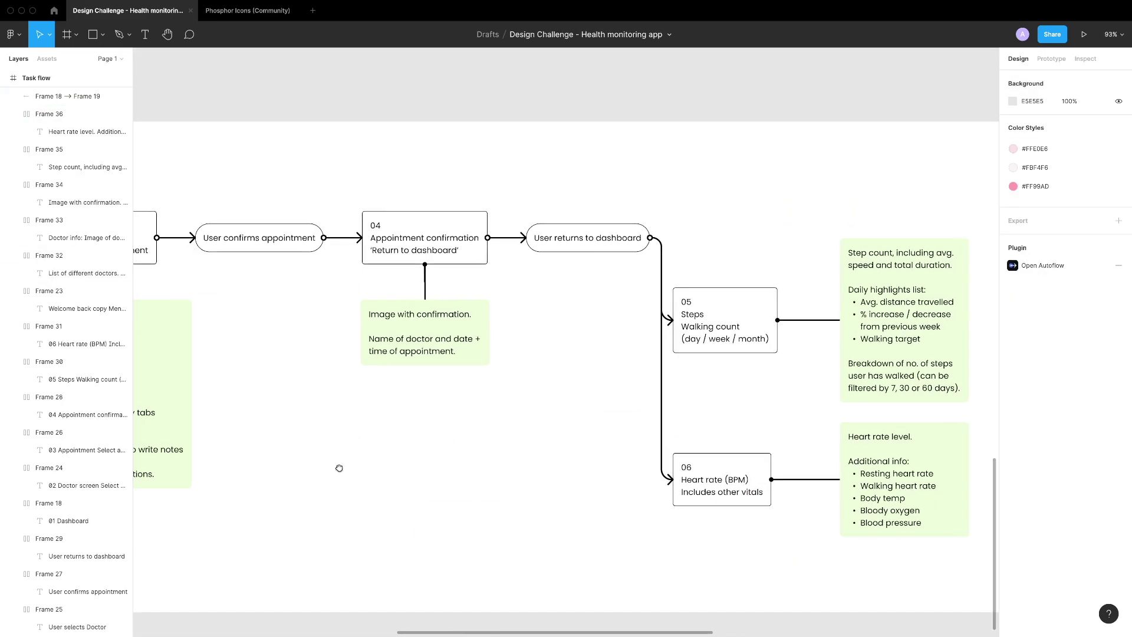
pyautogui.hscroll(7, 677, 507)
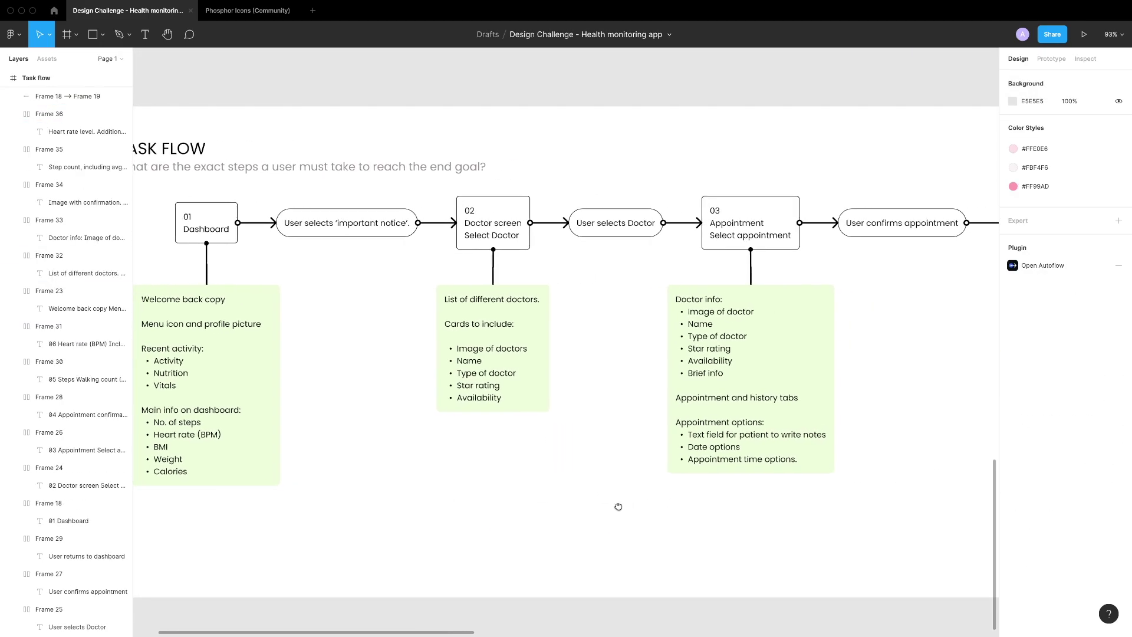
pyautogui.hscroll(9, 676, 517)
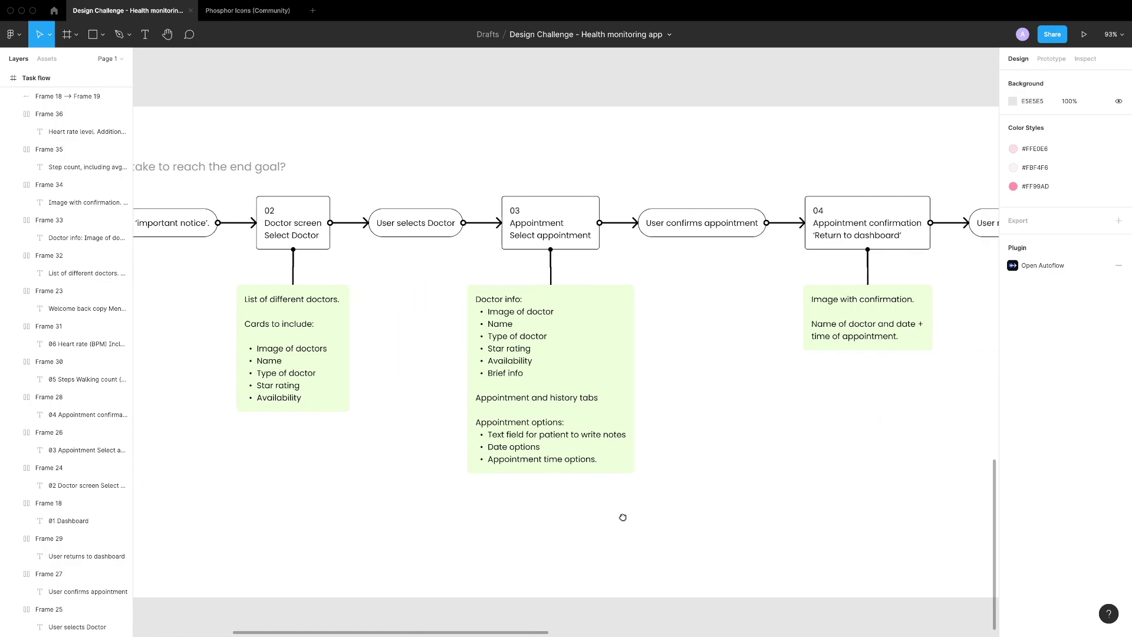
pyautogui.hscroll(8, 731, 513)
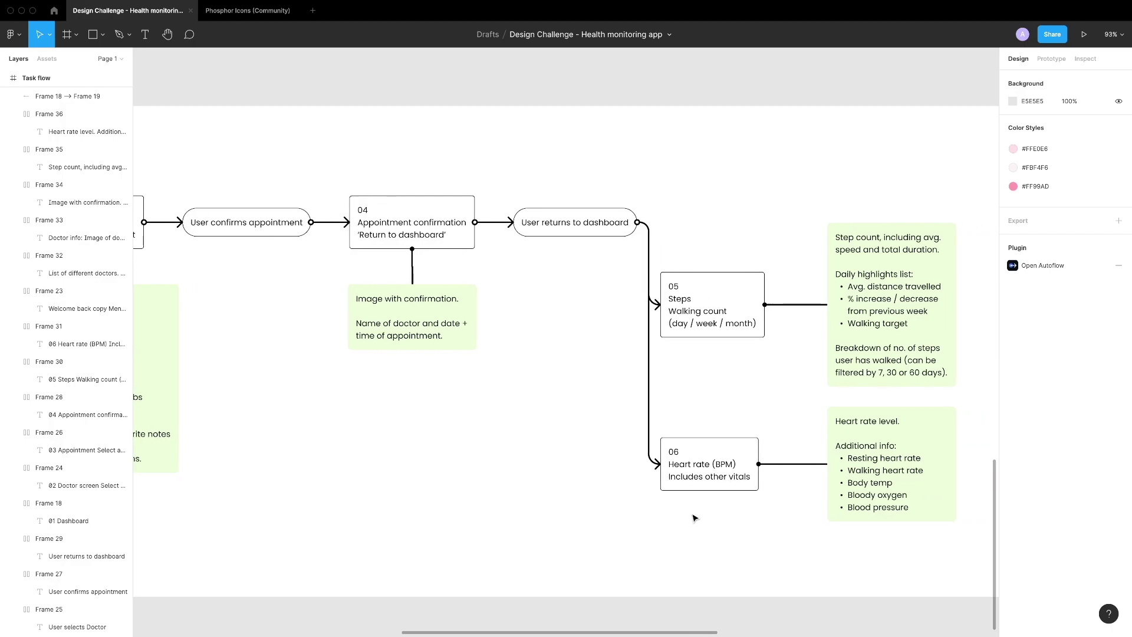
pyautogui.scroll(-10, 694, 518)
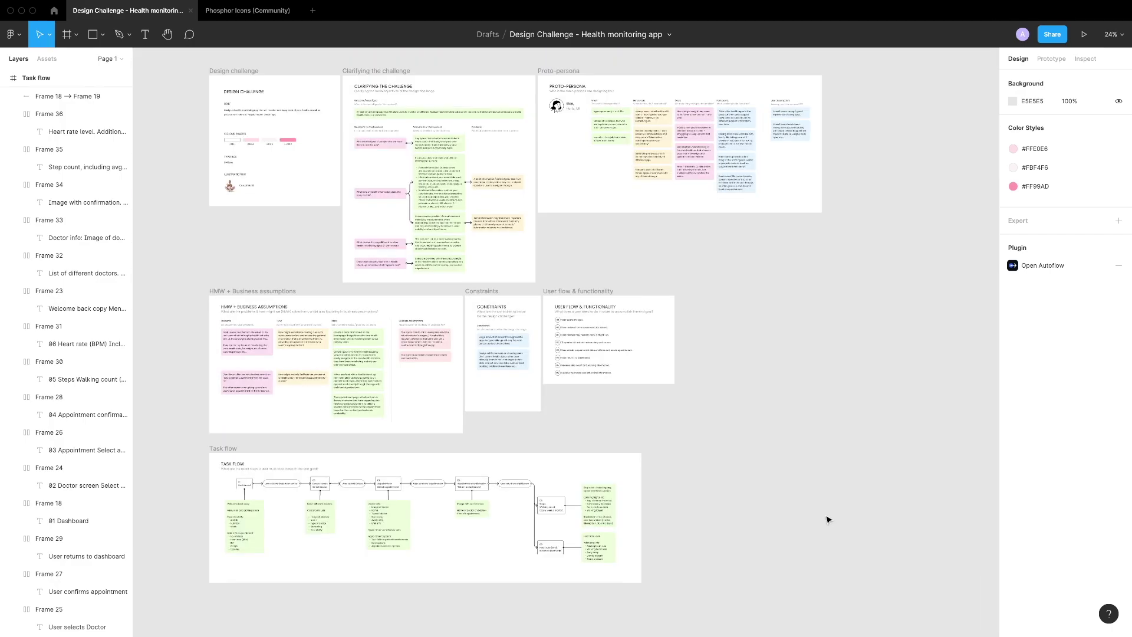
# Add an iPhone 13 frame below the Task flow board named '01 - Dashboard (wireframe)'
pyautogui.click(1038, 133)
pyautogui.scroll(-3, 706, 339)
pyautogui.moveTo(687, 330); pyautogui.dragTo(236, 505)
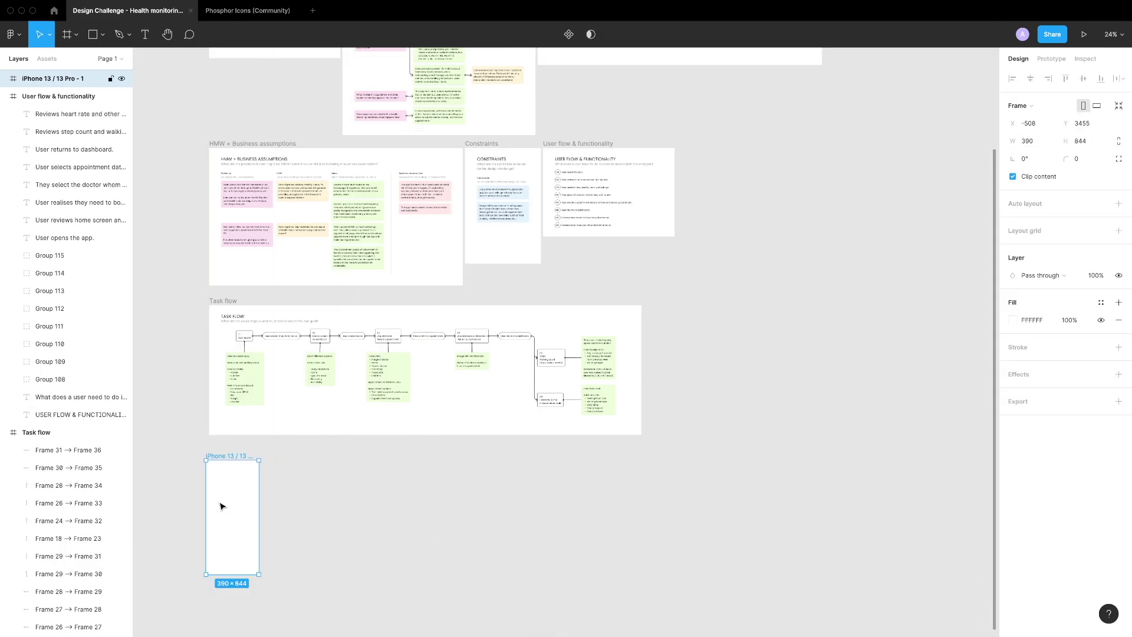
pyautogui.scroll(10, 417, 472)
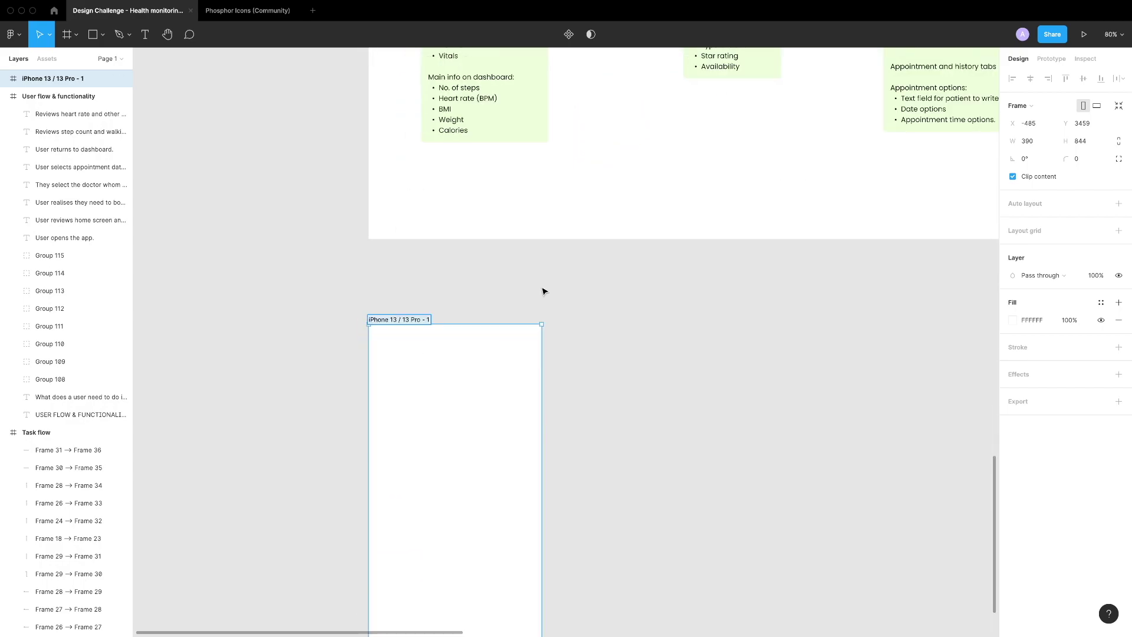
pyautogui.press('Return')
pyautogui.scroll(-3, 515, 426)
pyautogui.scroll(5, 501, 400)
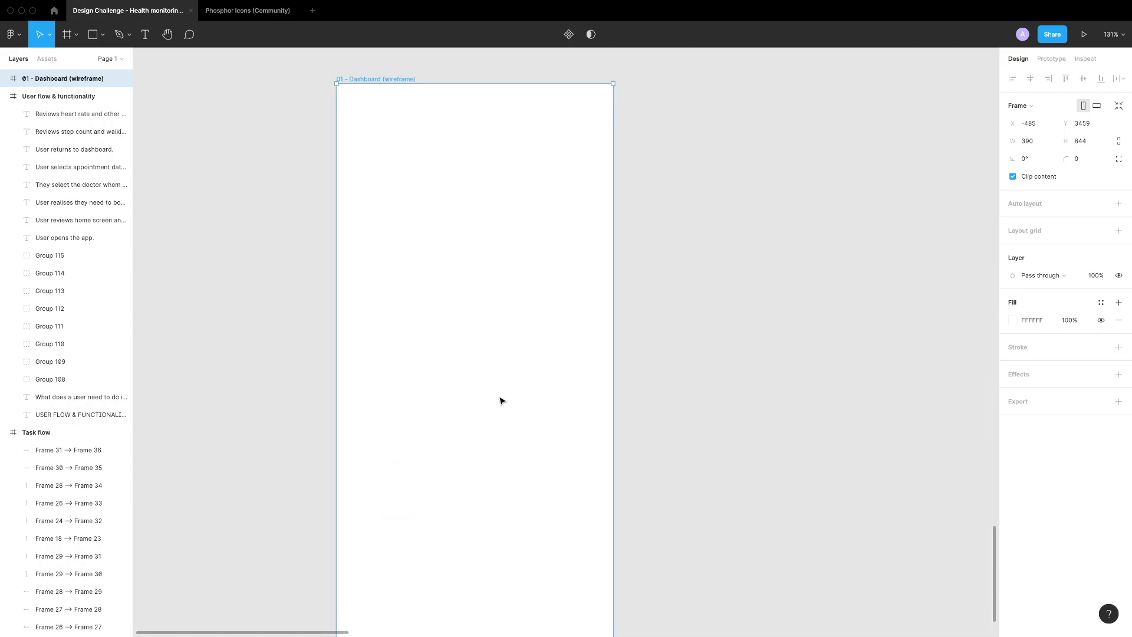
pyautogui.scroll(2, 389, 148)
# Draw three stacked 24-wide bars as a menu icon at the frame's top left
pyautogui.press('r')
pyautogui.moveTo(388, 250); pyautogui.dragTo(421, 254)
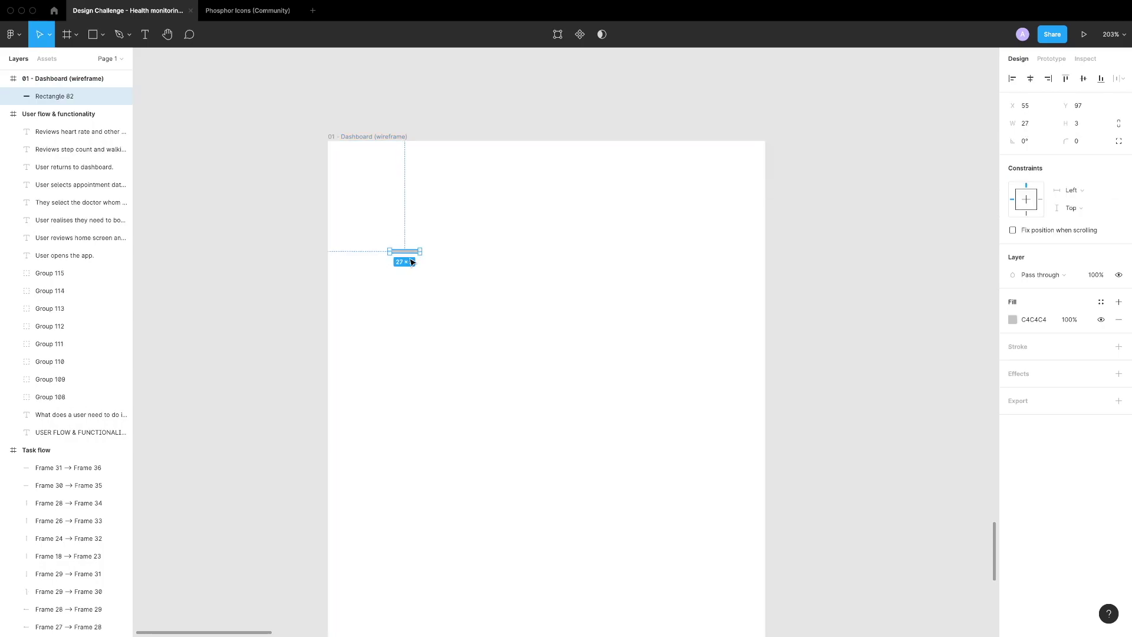
pyautogui.write('24')
pyautogui.press('Return')
pyautogui.scroll(5, 386, 255)
pyautogui.scroll(3, 377, 248)
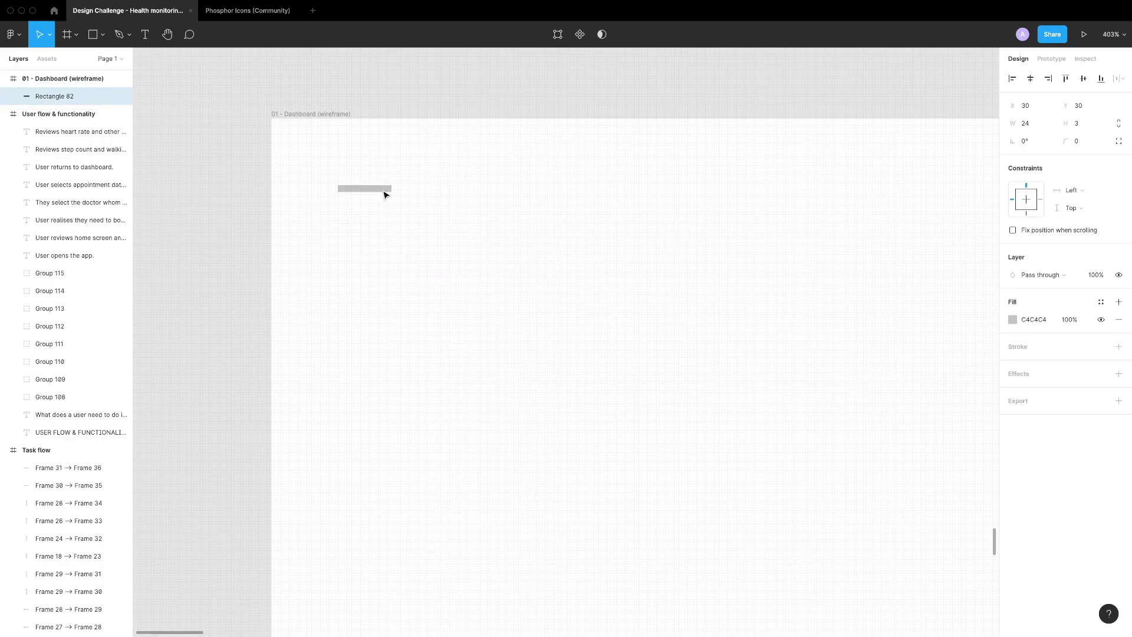
pyautogui.press('Escape')
pyautogui.moveTo(379, 190); pyautogui.dragTo(379, 207)
pyautogui.hotkey('ctrl', 'd')
pyautogui.scroll(-2, 545, 273)
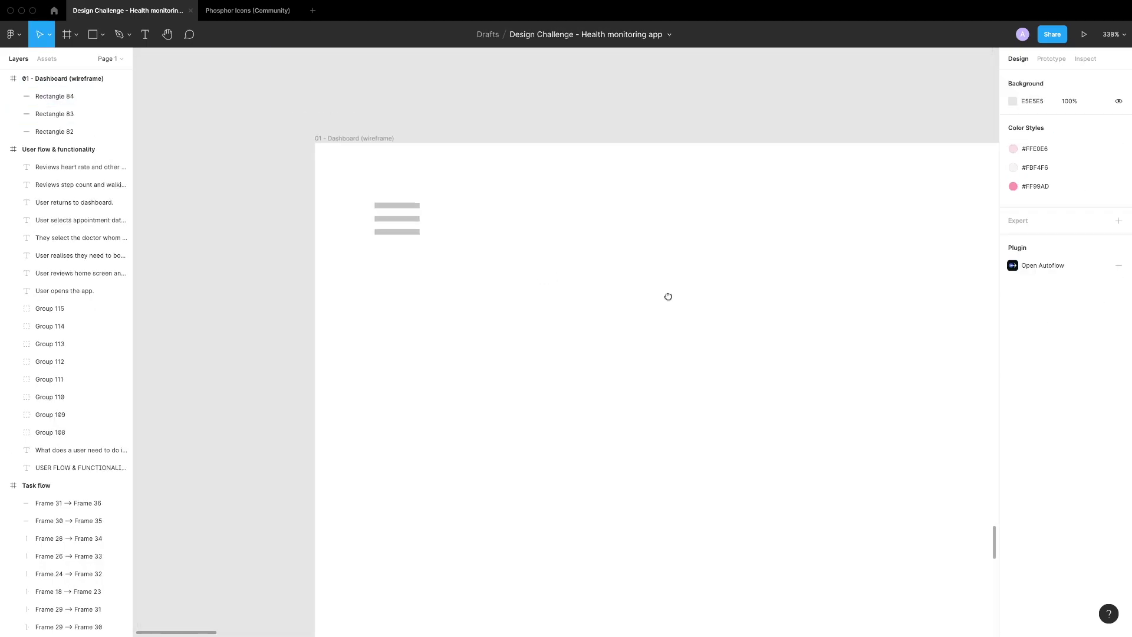
pyautogui.hscroll(3, 697, 307)
pyautogui.press('o')
pyautogui.moveTo(573, 256); pyautogui.dragTo(572, 277)
# Place a profile circle at the top right and group the three menu bars
pyautogui.scroll(-3, 644, 267)
pyautogui.click(560, 341)
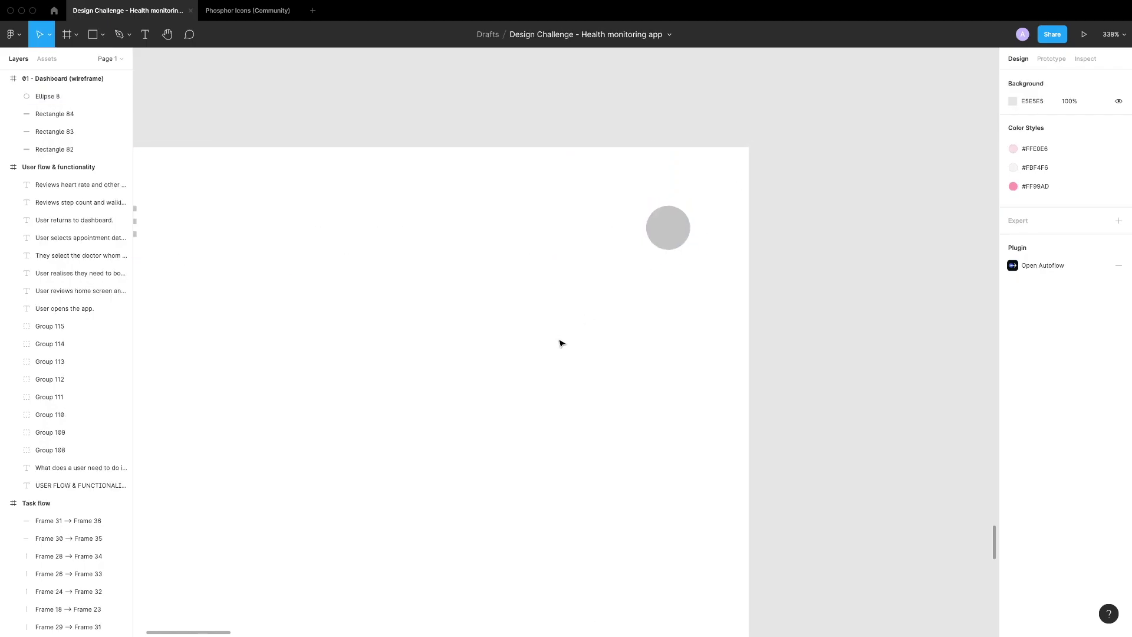
pyautogui.scroll(-5, 499, 343)
pyautogui.scroll(1, 500, 342)
pyautogui.click(669, 171)
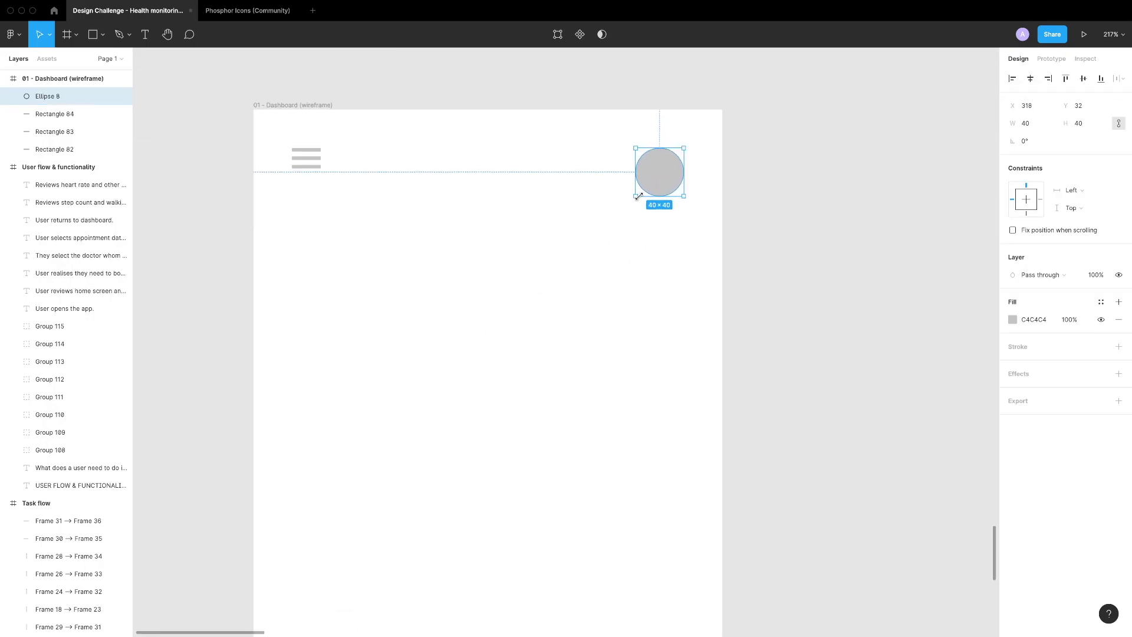
pyautogui.hscroll(-2, 561, 250)
pyautogui.click(561, 250)
pyautogui.moveTo(455, 237); pyautogui.dragTo(328, 124)
pyautogui.hotkey('ctrl', 'g')
pyautogui.click(452, 306)
# Add two grey heading bars below the menu, the second one shorter
pyautogui.scroll(1, 452, 306)
pyautogui.moveTo(422, 337); pyautogui.dragTo(416, 330)
pyautogui.press('r')
pyautogui.moveTo(323, 225)
pyautogui.mouseDown()
pyautogui.moveTo(338, 75)
pyautogui.moveTo(690, 271)
pyautogui.mouseUp()
pyautogui.moveTo(399, 258); pyautogui.dragTo(398, 311)
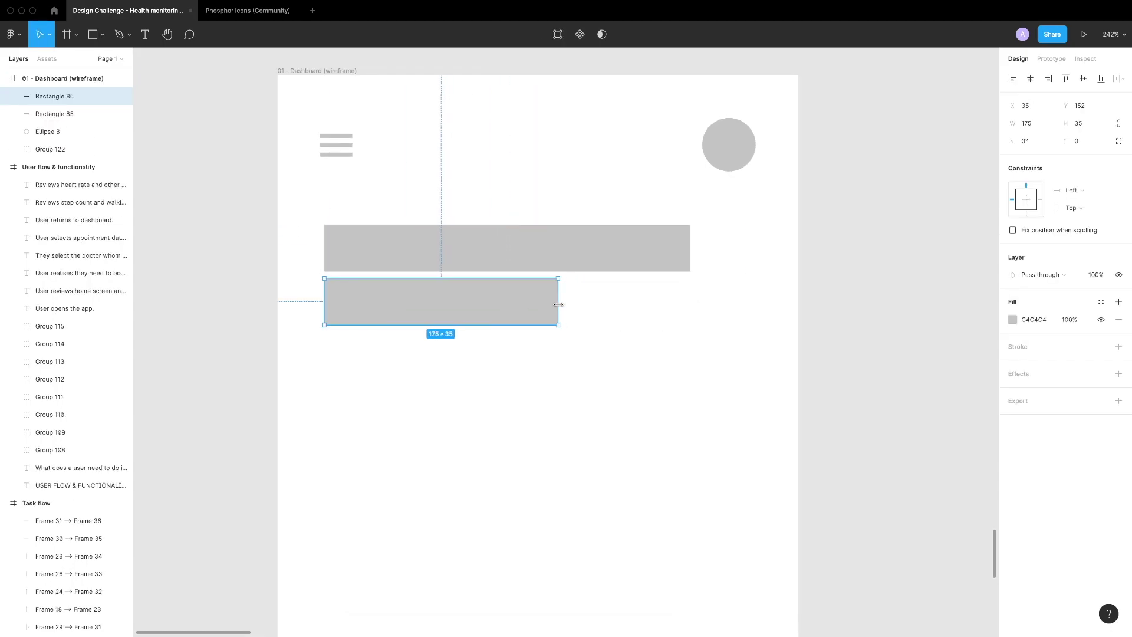
pyautogui.keyDown('shift'); pyautogui.click(471, 248); pyautogui.keyUp('shift')
pyautogui.hotkey('ctrl', 'g')
pyautogui.hotkey('ctrl', 'shift', 'g')
pyautogui.click(472, 505)
pyautogui.scroll(-3, 472, 505)
# Draw the banner card with a small circle holding a '>' arrow on its right
pyautogui.press('r')
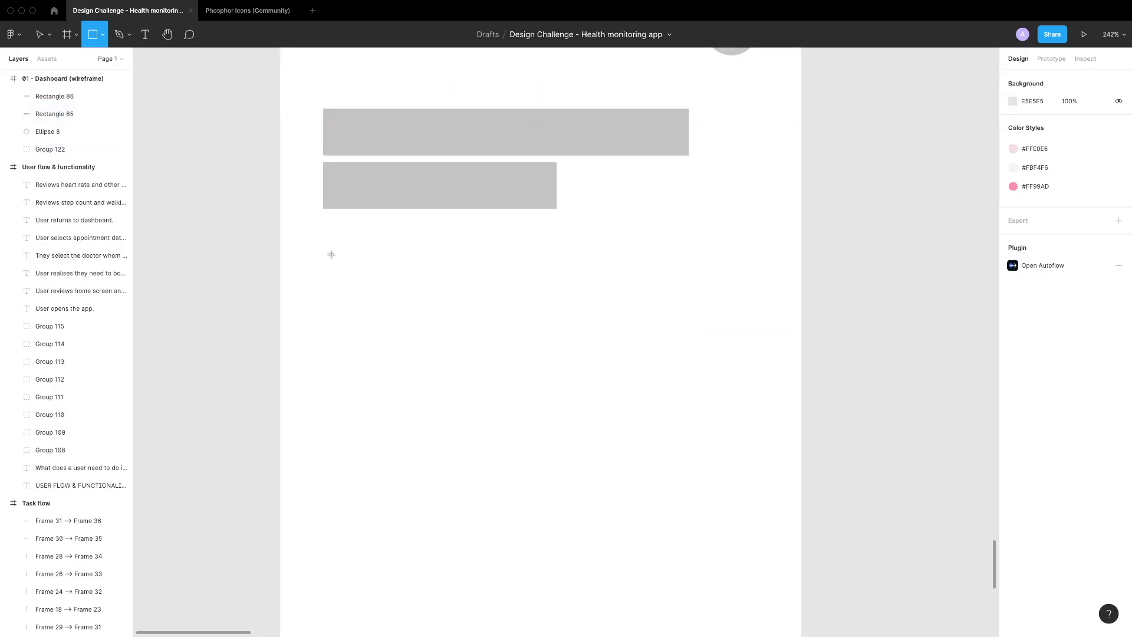
pyautogui.moveTo(327, 249); pyautogui.dragTo(760, 372)
pyautogui.click(656, 436)
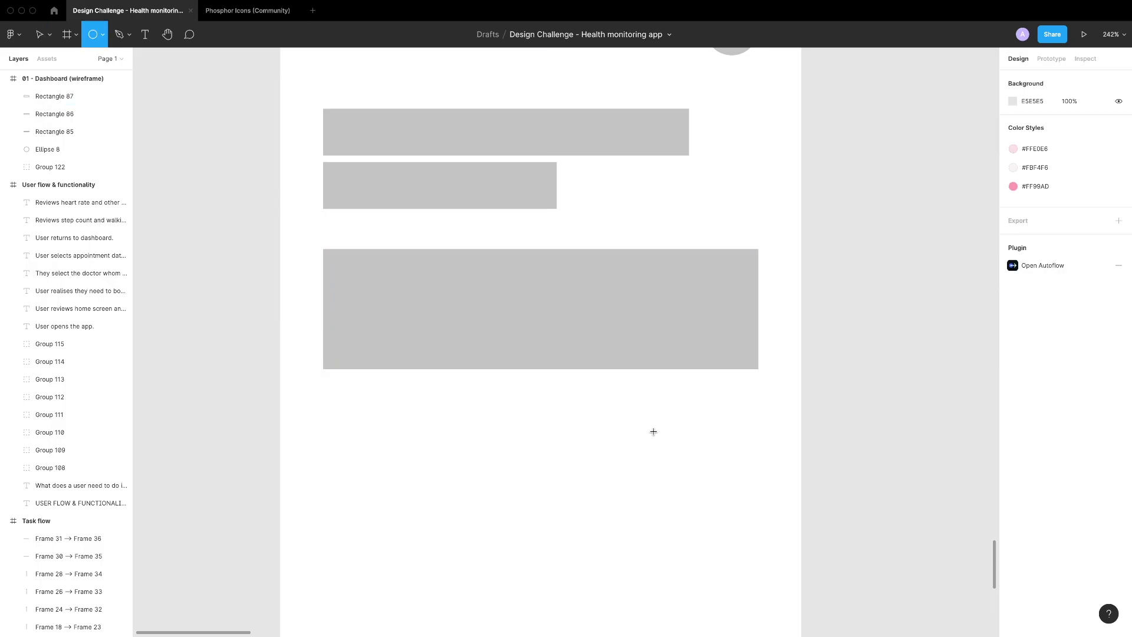
pyautogui.moveTo(632, 430); pyautogui.dragTo(668, 465)
pyautogui.click(663, 477)
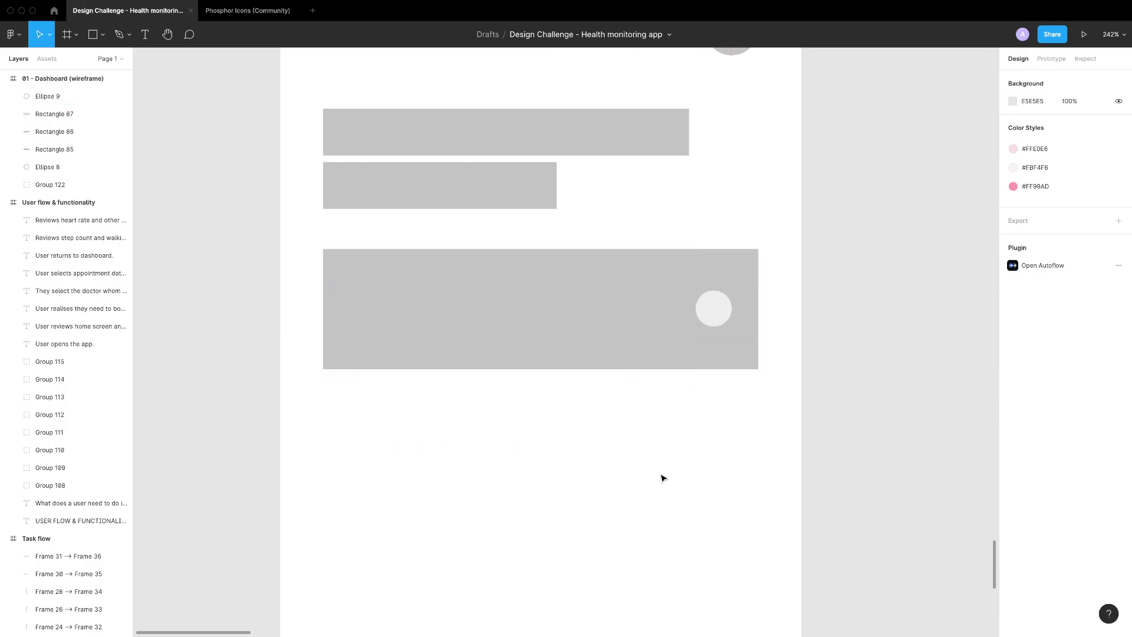
pyautogui.press('t')
pyautogui.click(658, 461)
pyautogui.write('>')
pyautogui.press('Escape')
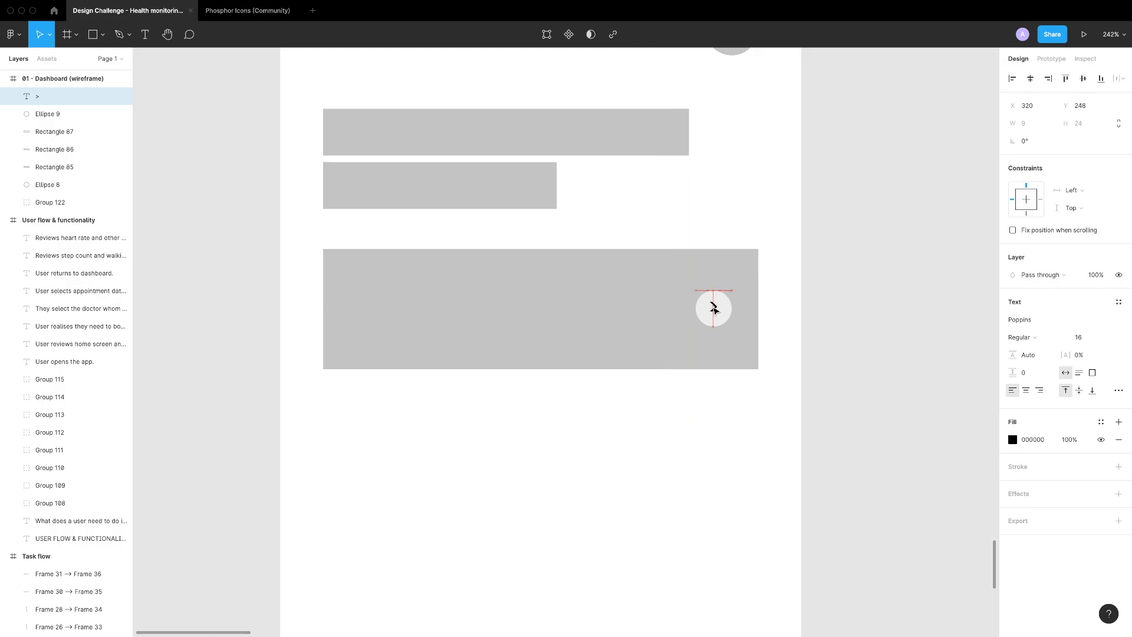
pyautogui.press('Escape')
# Draw a short section bar below the banner card
pyautogui.scroll(2, 714, 307)
pyautogui.press('Escape')
pyautogui.scroll(-2, 548, 495)
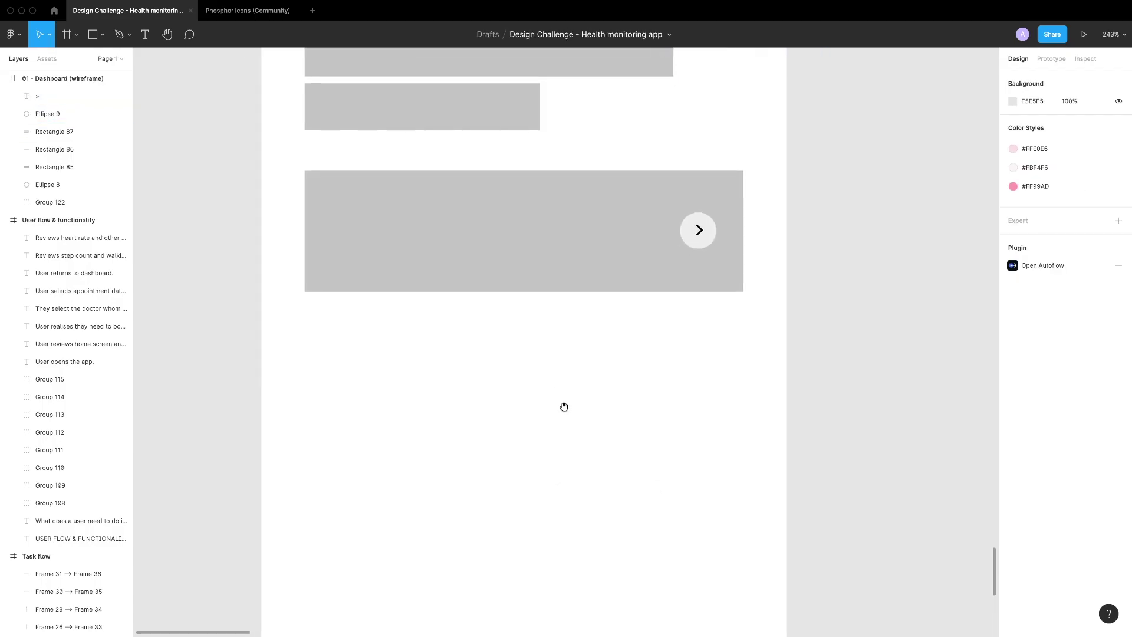
pyautogui.press('r')
pyautogui.moveTo(307, 321); pyautogui.dragTo(324, 322)
pyautogui.press('Escape')
pyautogui.scroll(-3, 405, 371)
# Draw a card rectangle below the section bar with a small #eee circle inside
pyautogui.press('r')
pyautogui.moveTo(337, 277); pyautogui.dragTo(519, 418)
pyautogui.press('Escape')
pyautogui.press('o')
pyautogui.moveTo(406, 302); pyautogui.dragTo(433, 333)
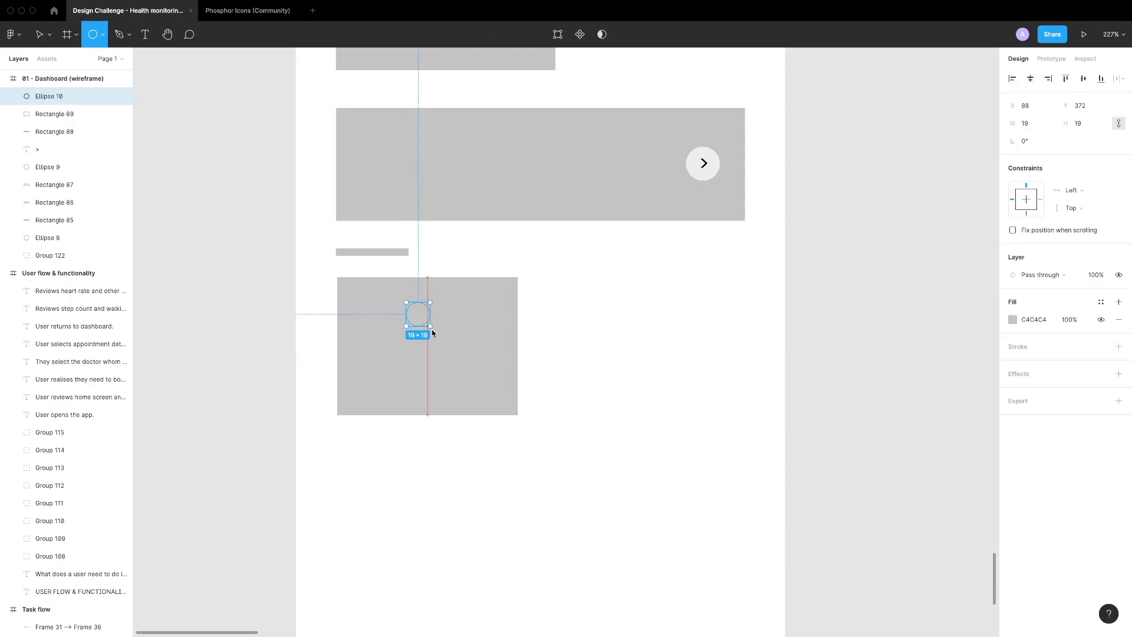
pyautogui.write('eee')
pyautogui.press('Return')
# Add a thin light grey bar near the card's bottom
pyautogui.click(437, 328)
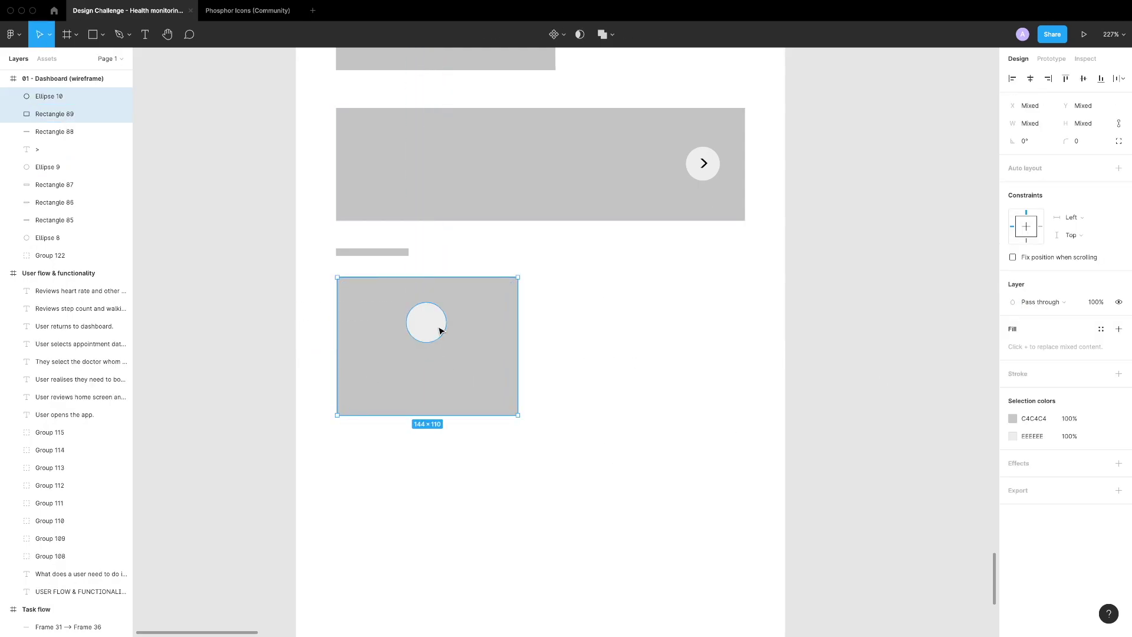
pyautogui.scroll(2, 436, 329)
pyautogui.press('Escape')
pyautogui.press('r')
pyautogui.moveTo(375, 393); pyautogui.dragTo(494, 404)
pyautogui.write('eeee')
pyautogui.press('Return')
# Duplicate the card beside the first and wrap both in an auto layout row with gap 16
pyautogui.moveTo(561, 506); pyautogui.dragTo(341, 258)
pyautogui.hotkey('ctrl', 'd')
pyautogui.hotkey('ctrl', 'd')
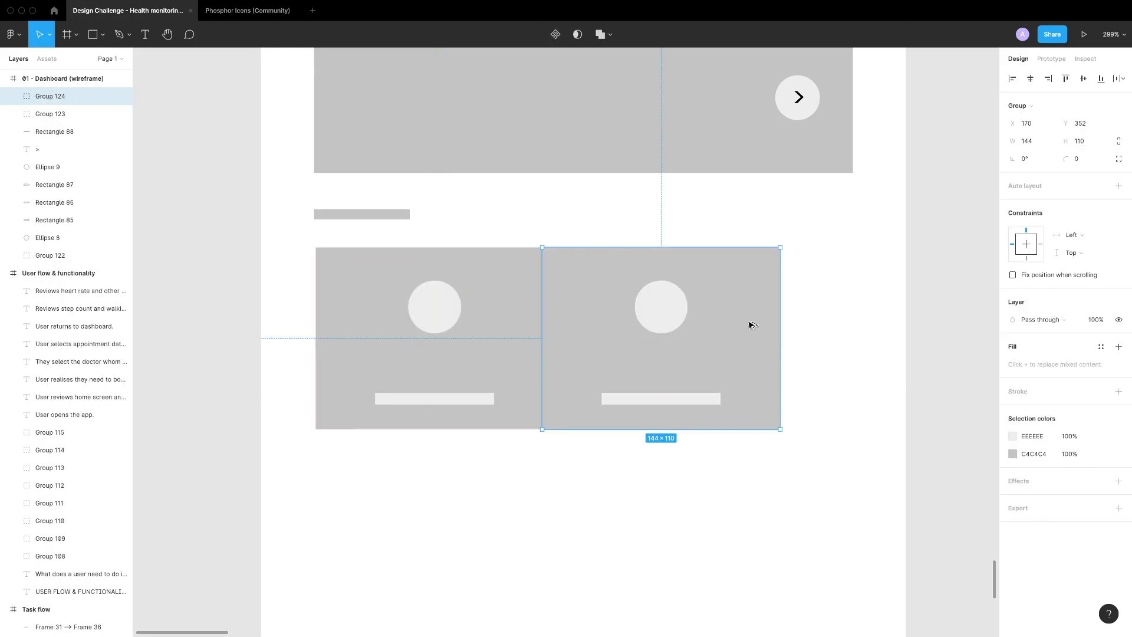
pyautogui.hotkey('shift', 'a')
pyautogui.click(1054, 221)
pyautogui.write('16')
pyautogui.press('Return')
pyautogui.scroll(-1, 536, 489)
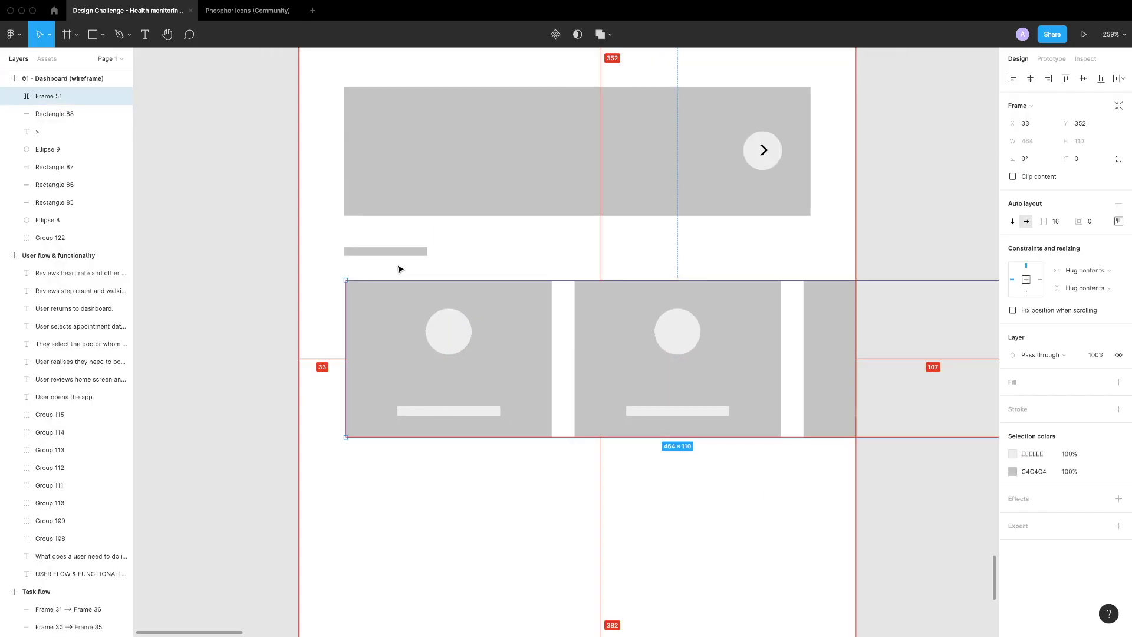
pyautogui.click(344, 306)
pyautogui.scroll(-3, 354, 121)
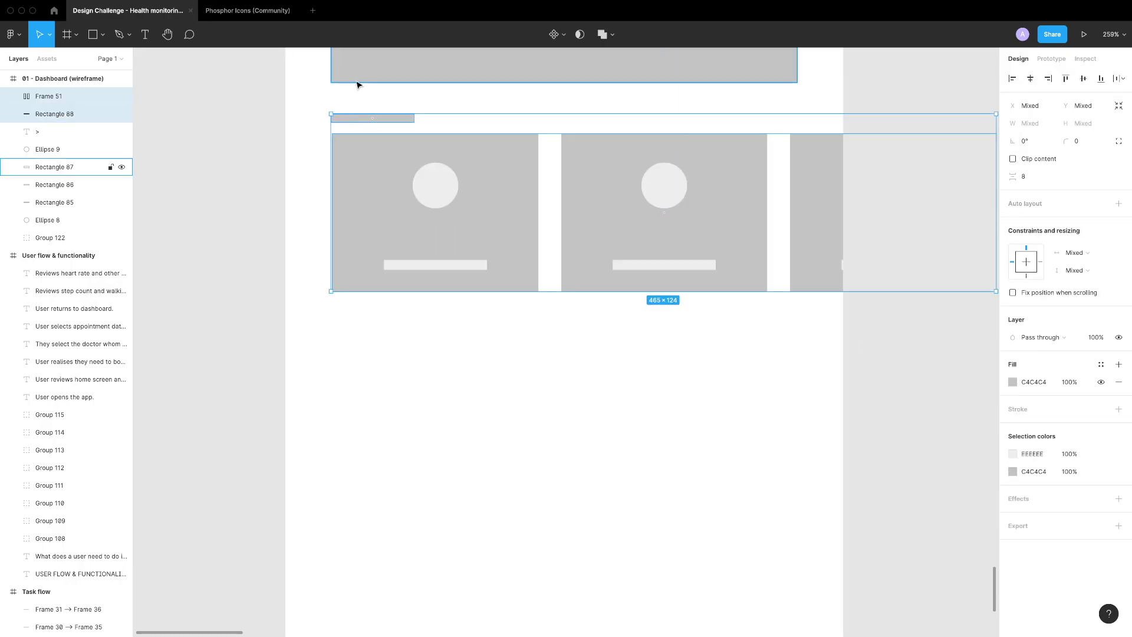
# Copy the section label bar below the cards and draw a wide card under it
pyautogui.moveTo(362, 121); pyautogui.dragTo(362, 344)
pyautogui.scroll(-5, 417, 442)
pyautogui.press('r')
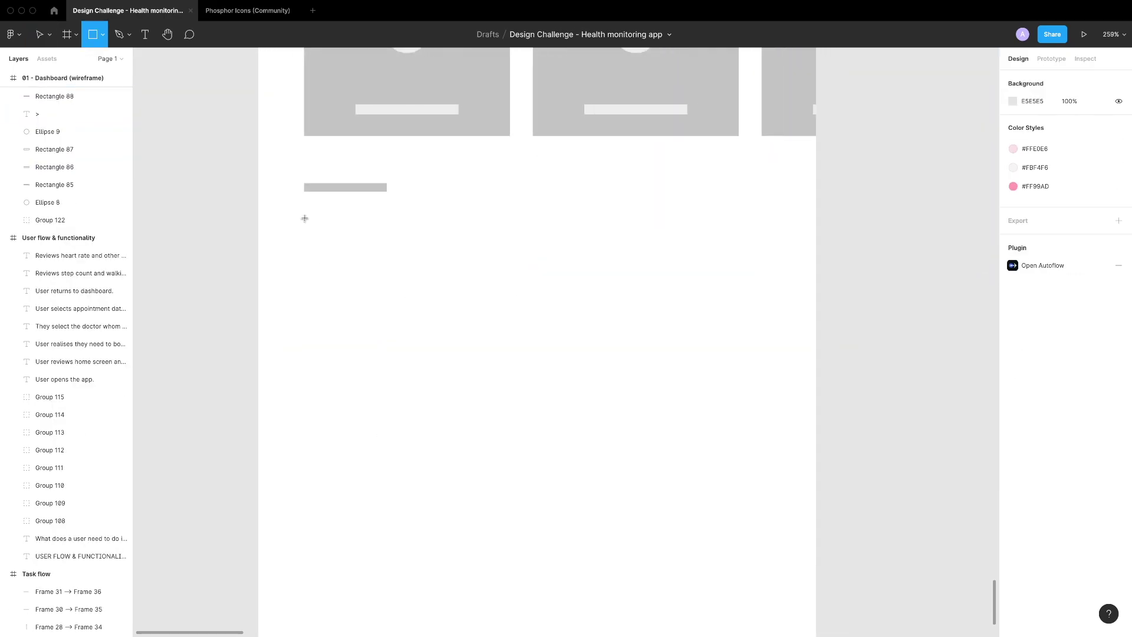
pyautogui.moveTo(305, 218); pyautogui.dragTo(775, 326)
pyautogui.scroll(-2, 617, 389)
pyautogui.scroll(3, 472, 412)
pyautogui.scroll(1, 689, 470)
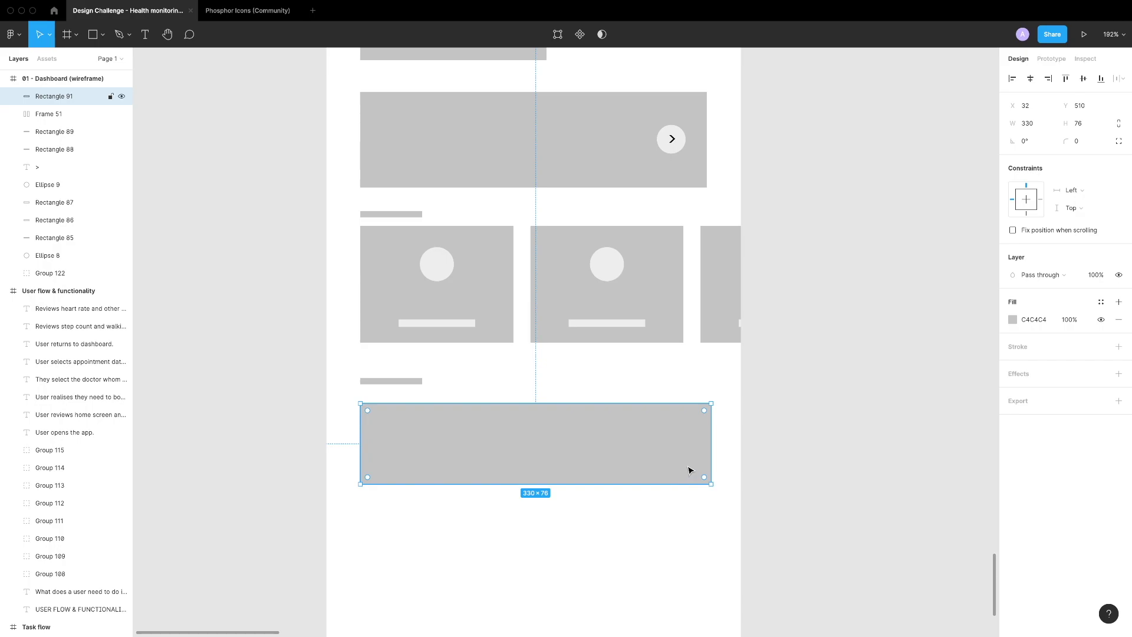
pyautogui.click(573, 561)
pyautogui.click(678, 466)
pyautogui.scroll(3, 707, 448)
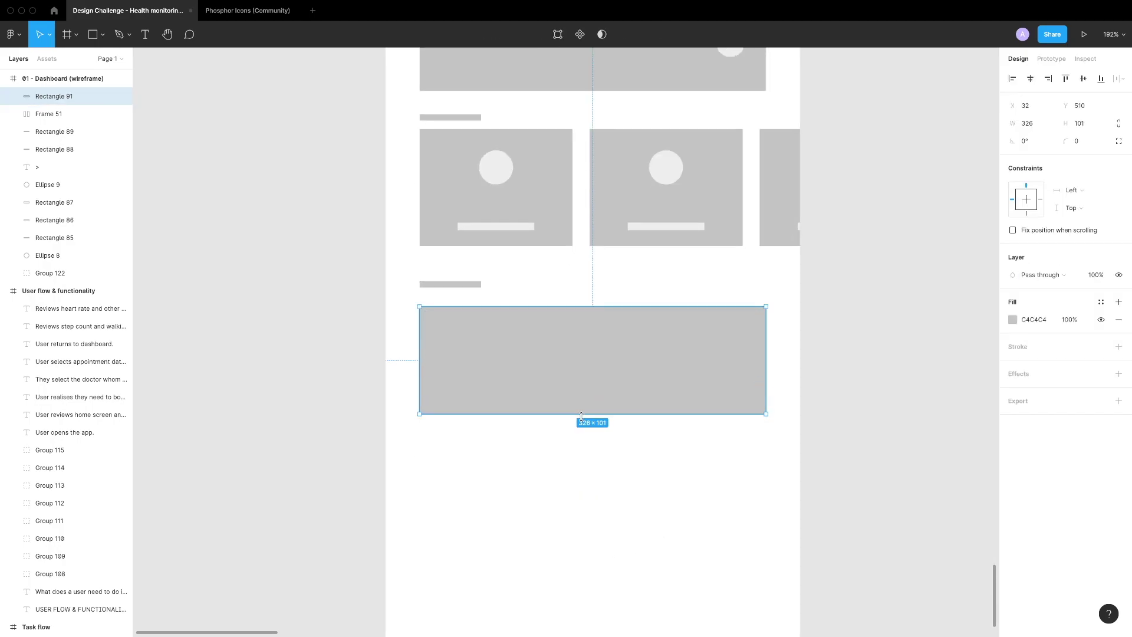
pyautogui.click(750, 422)
pyautogui.scroll(1, 665, 358)
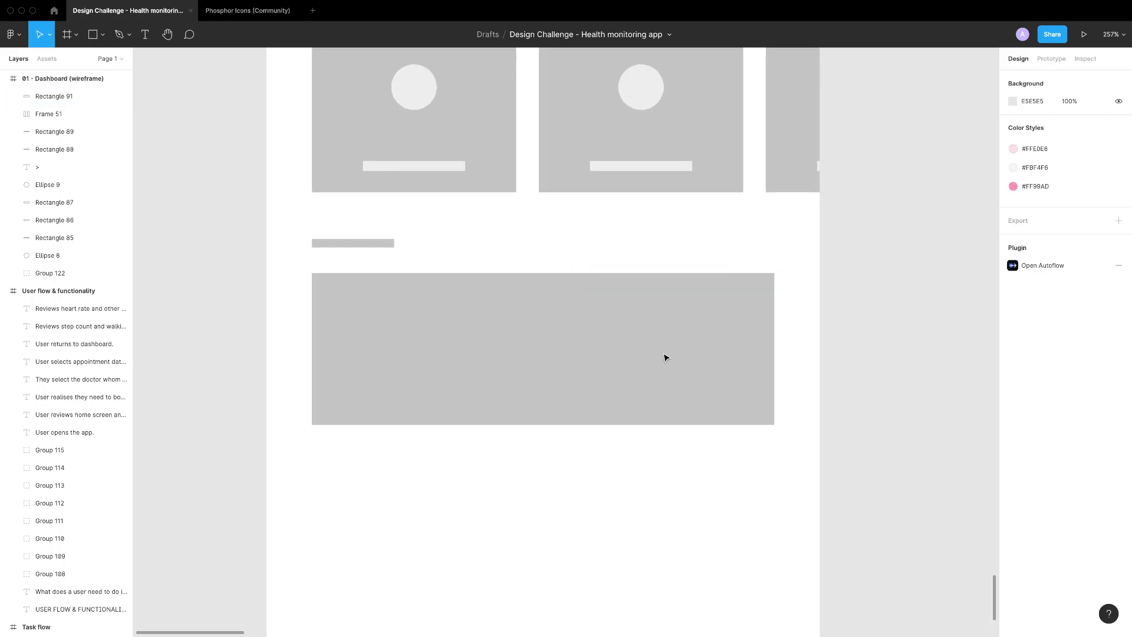
# Add a light grey image placeholder on the wide card's right and group them
pyautogui.moveTo(574, 289); pyautogui.dragTo(742, 400)
pyautogui.hotkey('ctrl', 'alt', 'v')
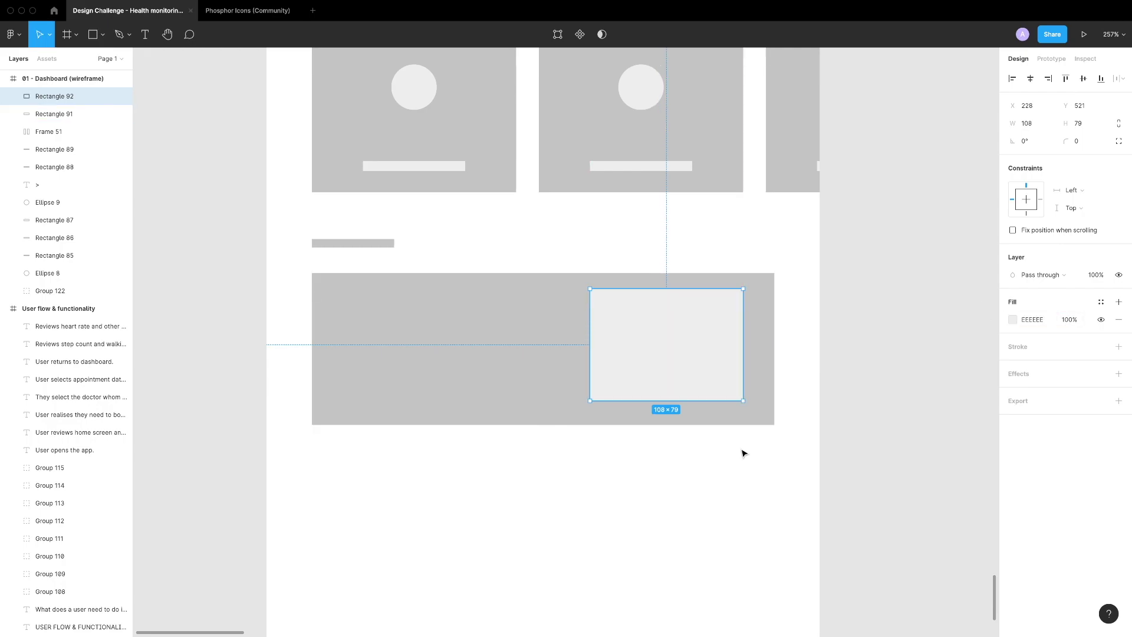
pyautogui.click(619, 412)
pyautogui.moveTo(695, 492); pyautogui.dragTo(422, 502)
pyautogui.hotkey('ctrl', 'g')
# Lengthen the dashboard frame downward to make room for more cards
pyautogui.scroll(-10, 460, 508)
pyautogui.click(449, 150)
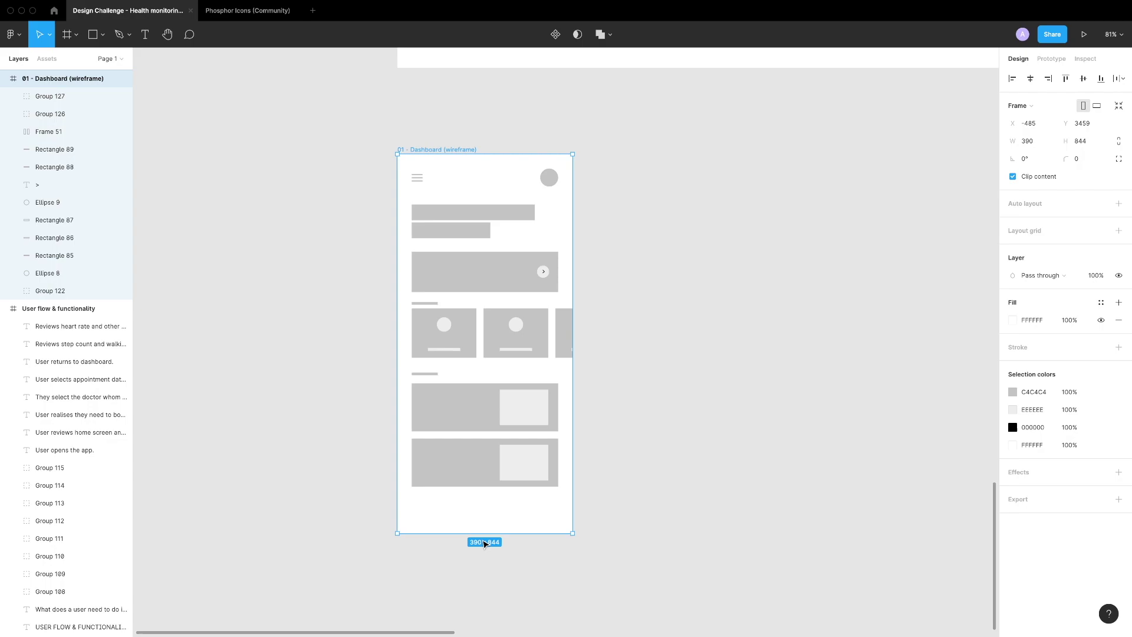
pyautogui.moveTo(485, 532); pyautogui.dragTo(489, 625)
pyautogui.click(531, 324)
pyautogui.scroll(5, 666, 426)
# Duplicate the wide card into an auto layout stack aligned with the content above
pyautogui.hotkey('ctrl', 'd')
pyautogui.hotkey('shift', 'a')
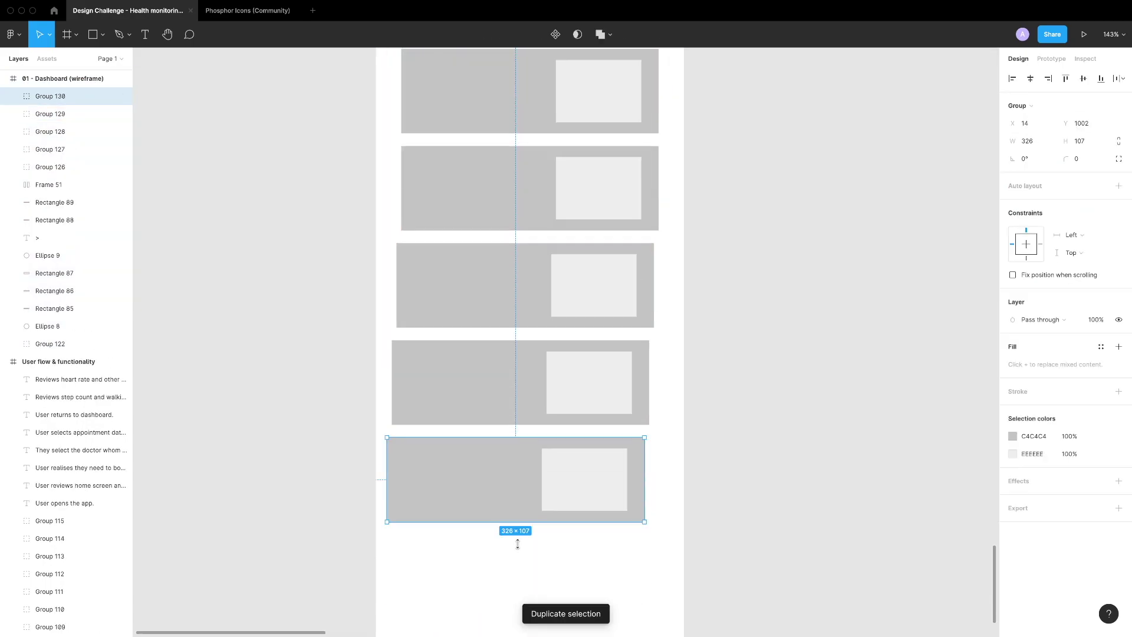
pyautogui.scroll(3, 526, 316)
pyautogui.moveTo(405, 270); pyautogui.dragTo(419, 262)
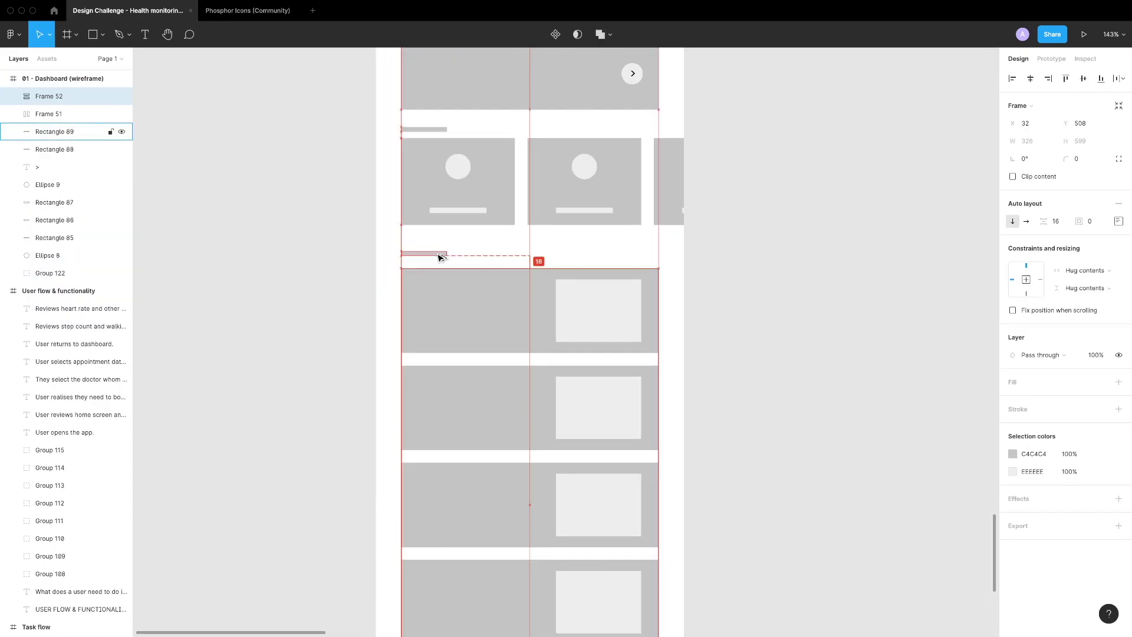
pyautogui.click(725, 392)
pyautogui.scroll(-5, 722, 392)
pyautogui.click(566, 548)
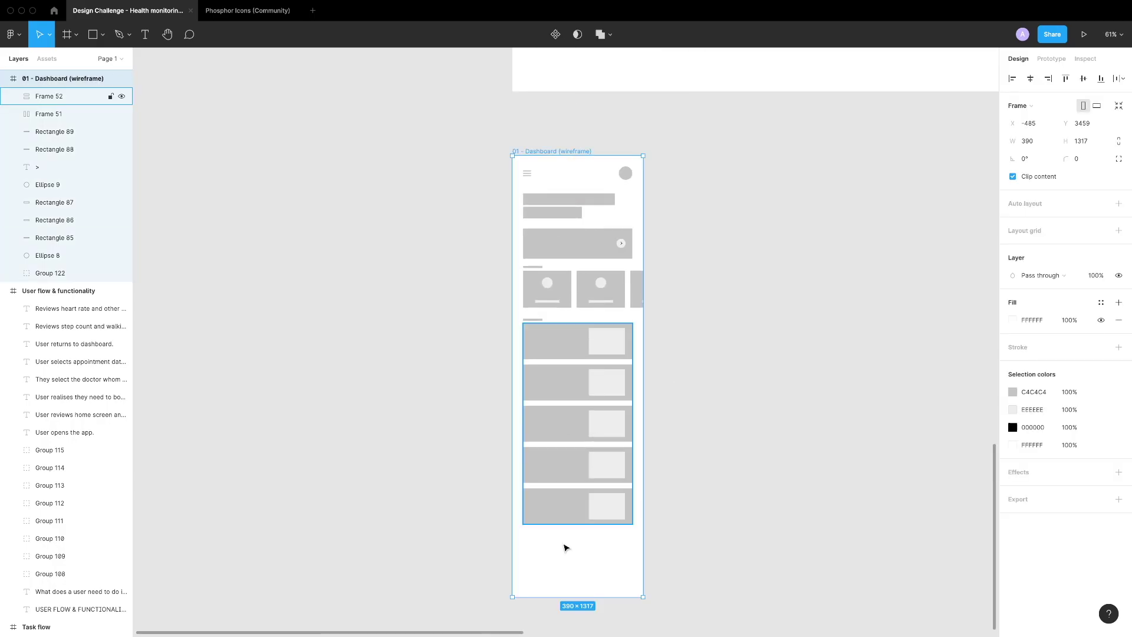
pyautogui.click(684, 417)
pyautogui.scroll(3, 684, 417)
pyautogui.hscroll(2, 684, 417)
# Add a phone frame to the right of the dashboard, leaving a gap between them
pyautogui.press('f')
pyautogui.click(1061, 129)
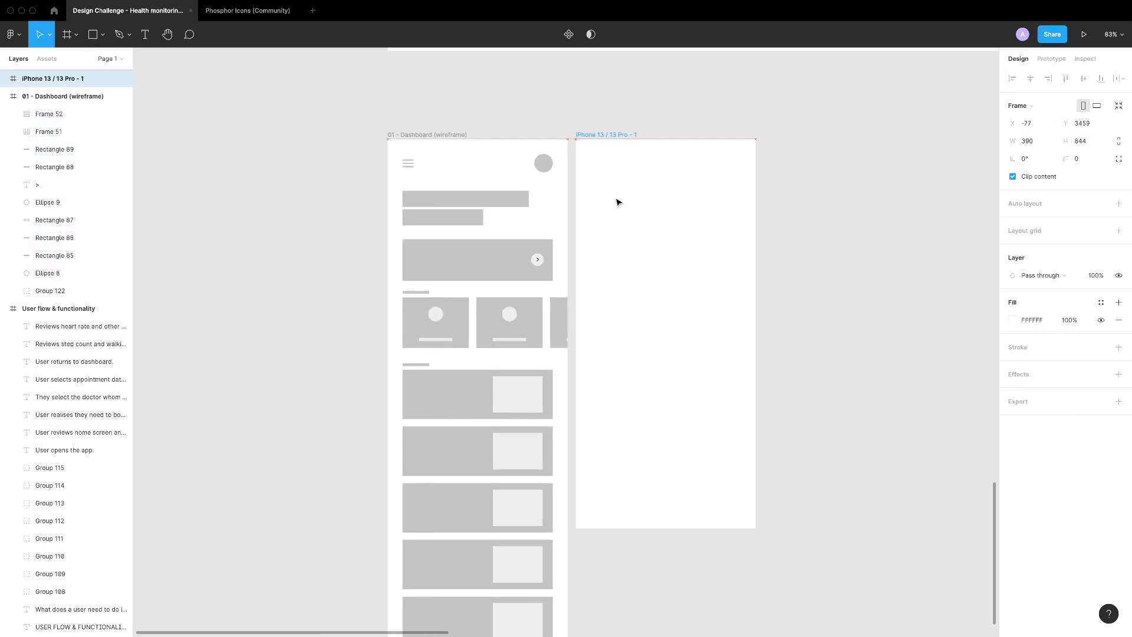
pyautogui.moveTo(610, 203); pyautogui.dragTo(621, 202)
pyautogui.click(790, 220)
pyautogui.scroll(3, 773, 248)
pyautogui.hscroll(1, 773, 247)
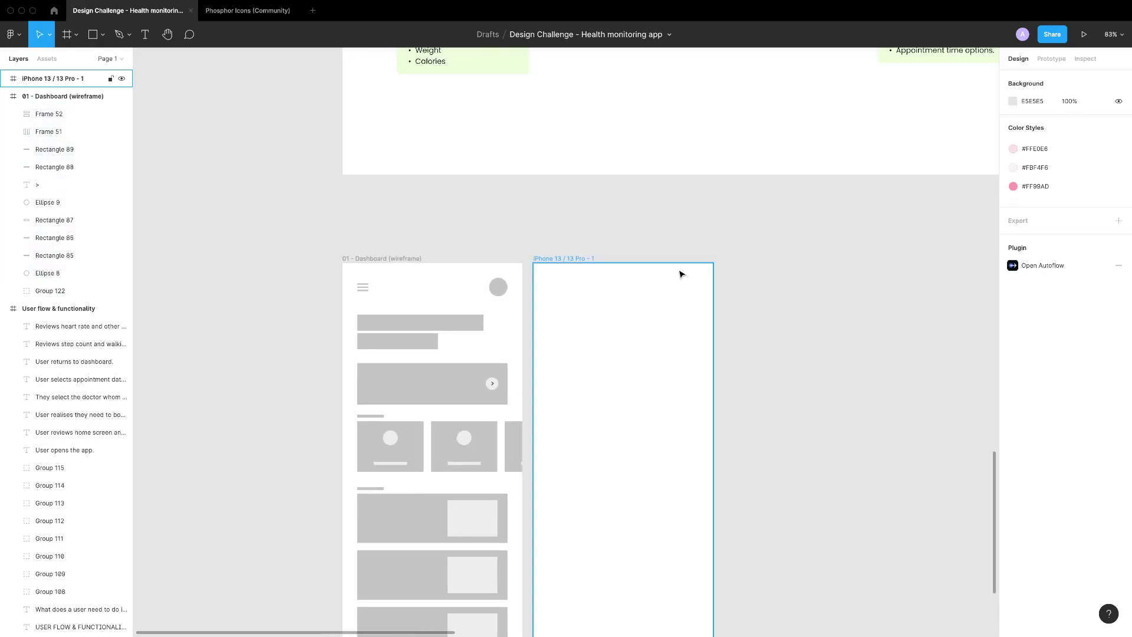
pyautogui.scroll(3, 758, 295)
pyautogui.click(711, 283)
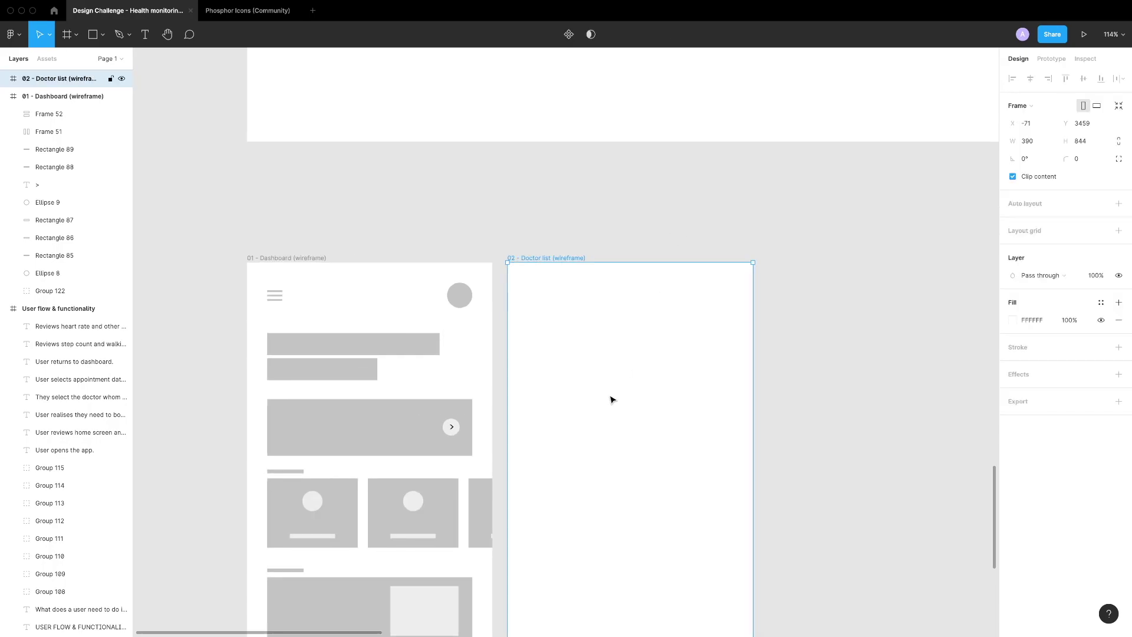
pyautogui.scroll(3, 626, 369)
pyautogui.hscroll(1, 422, 169)
# Draw two header bars at the top of the Doctor list frame
pyautogui.press('r')
pyautogui.moveTo(424, 169); pyautogui.dragTo(487, 188)
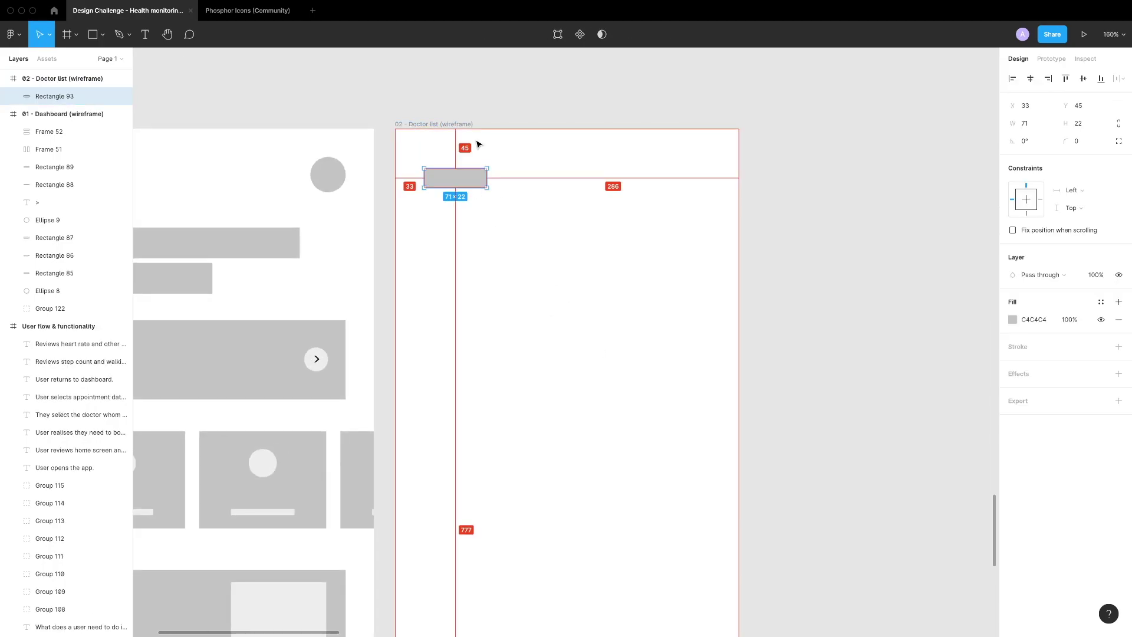
pyautogui.click(487, 298)
pyautogui.press('r')
pyautogui.moveTo(425, 157); pyautogui.dragTo(566, 166)
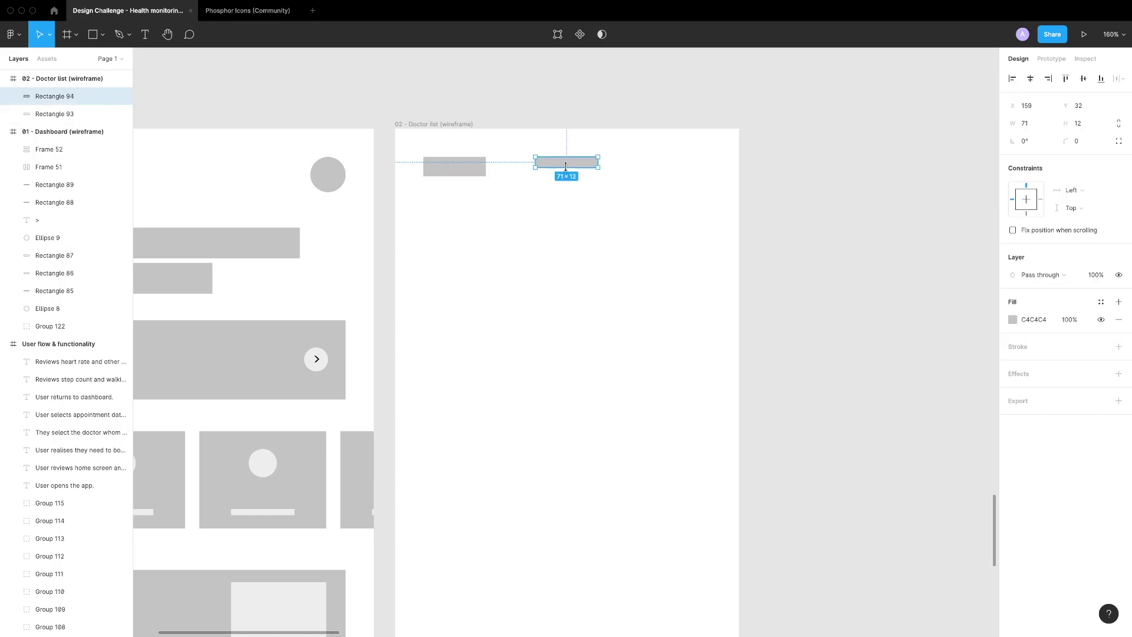
pyautogui.click(518, 233)
# Draw a thin section label bar below the header
pyautogui.scroll(-1, 561, 354)
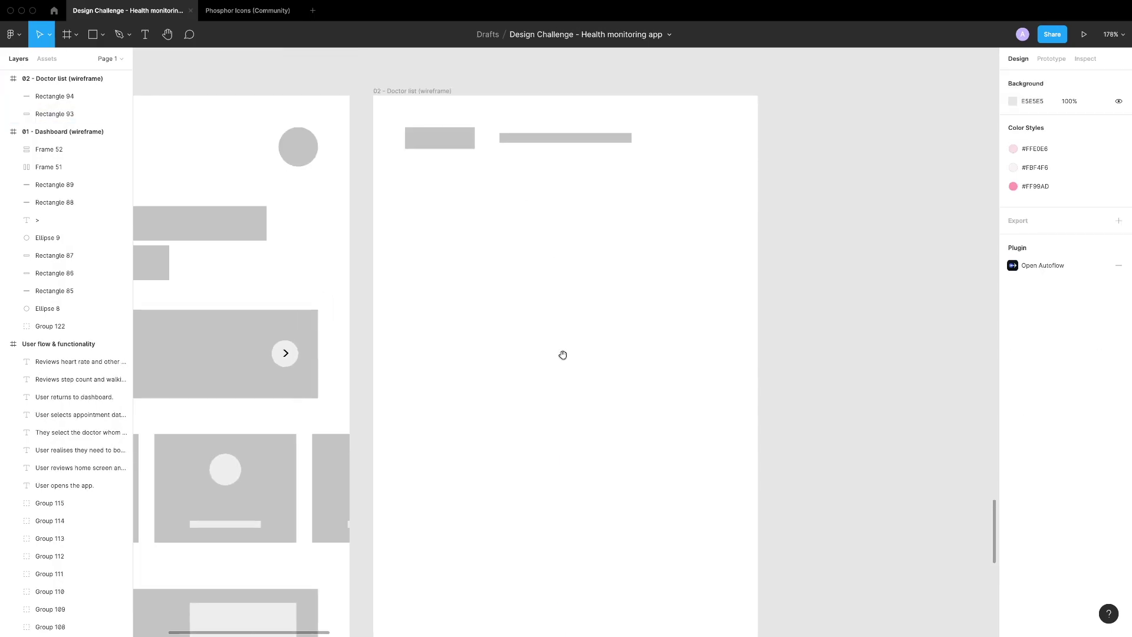
pyautogui.scroll(-3, 768, 326)
pyautogui.scroll(4, 462, 316)
pyautogui.press('r')
pyautogui.moveTo(394, 201); pyautogui.dragTo(480, 206)
pyautogui.moveTo(383, 118); pyautogui.dragTo(475, 285)
pyautogui.click(437, 278)
# Draw a tall, wide doctor card below the section label
pyautogui.press('r')
pyautogui.moveTo(397, 228); pyautogui.dragTo(714, 296)
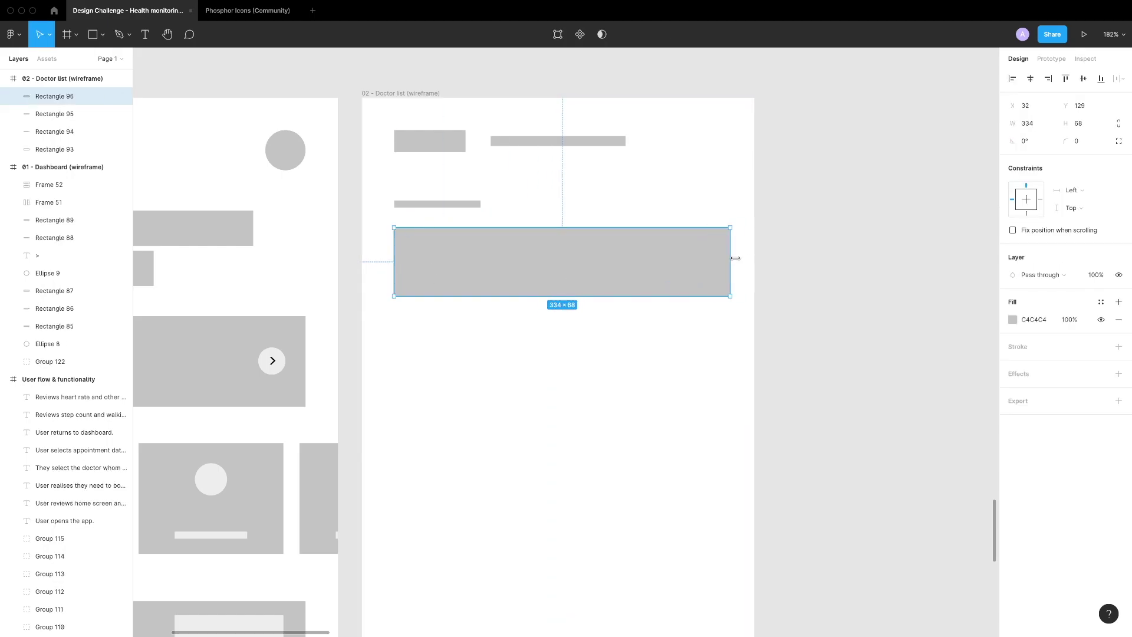
pyautogui.moveTo(496, 293); pyautogui.dragTo(495, 338)
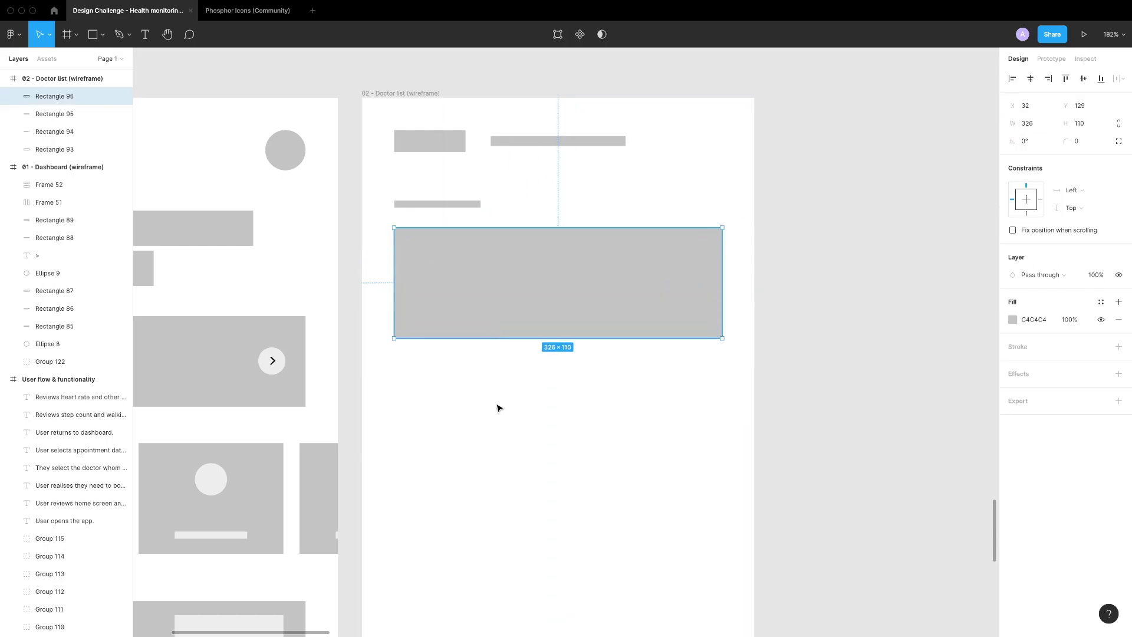
pyautogui.click(497, 405)
pyautogui.scroll(2, 531, 384)
pyautogui.scroll(2, 553, 362)
# Add a photo placeholder and two grouped text bars inside the doctor card
pyautogui.press('r')
pyautogui.moveTo(418, 270); pyautogui.dragTo(463, 338)
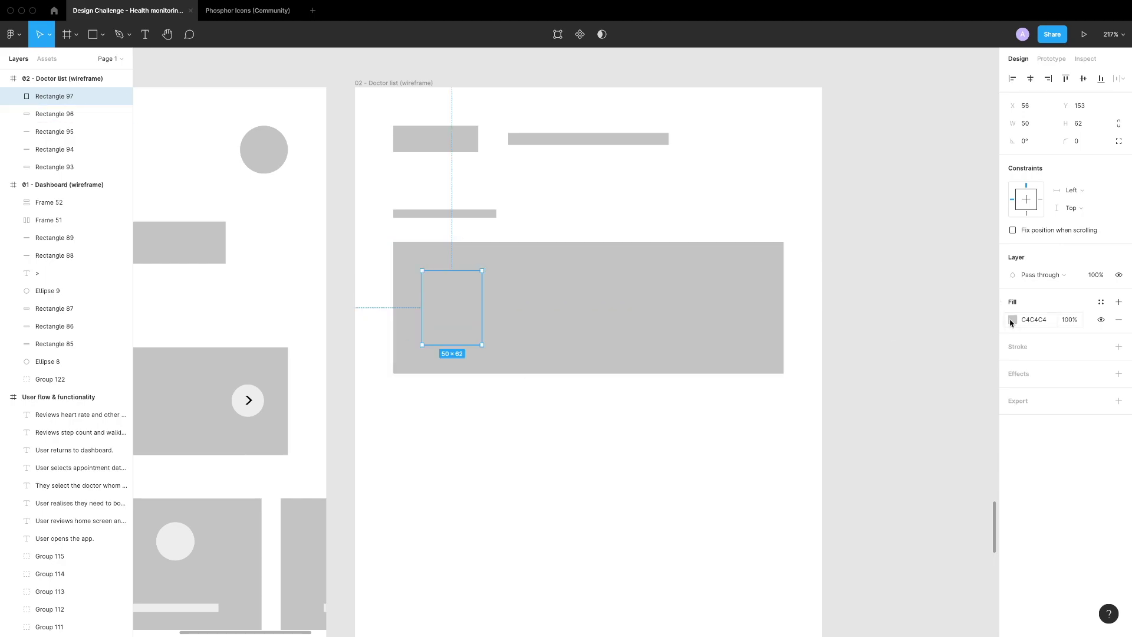
pyautogui.moveTo(500, 275); pyautogui.dragTo(635, 287)
pyautogui.scroll(3, 554, 285)
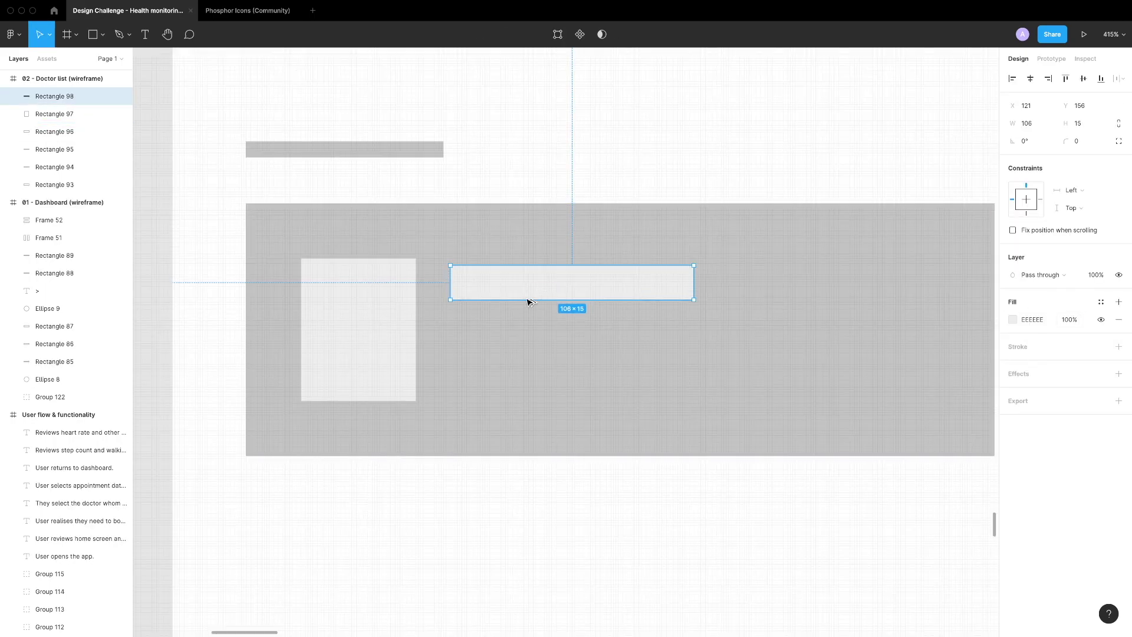
pyautogui.keyDown('alt'); pyautogui.moveTo(529, 287); pyautogui.dragTo(528, 327); pyautogui.keyUp('alt')
pyautogui.scroll(-2, 584, 409)
pyautogui.press('super+g')
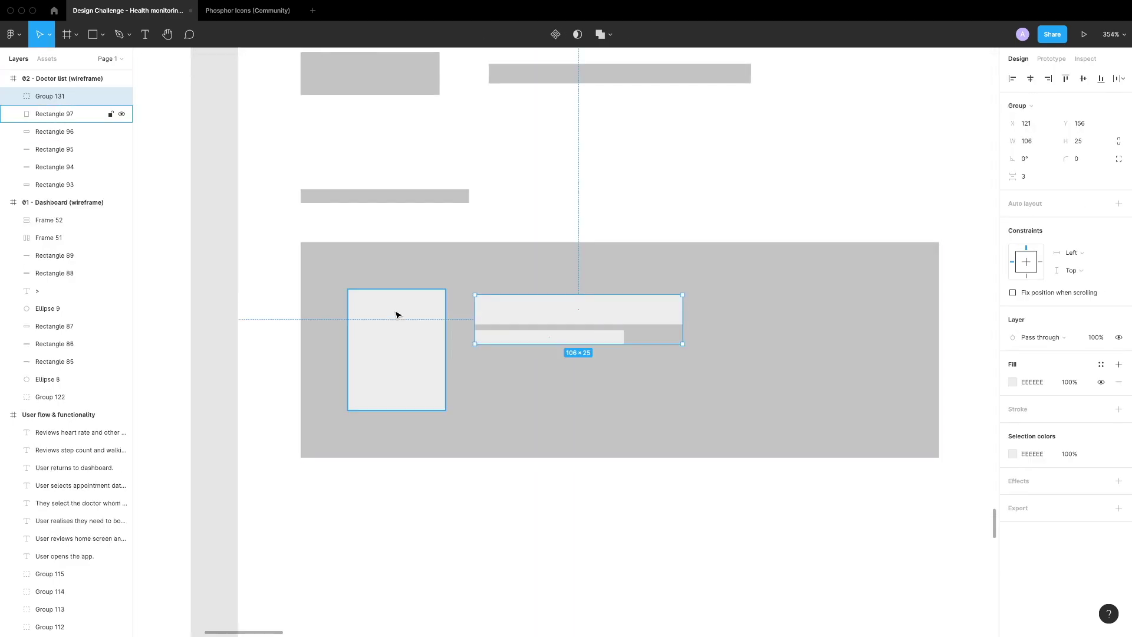
# Group the doctor card with its contents and duplicate it down the frame
pyautogui.scroll(-1, 396, 316)
pyautogui.moveTo(389, 316); pyautogui.dragTo(670, 530)
pyautogui.press('super+g')
pyautogui.scroll(-3, 480, 445)
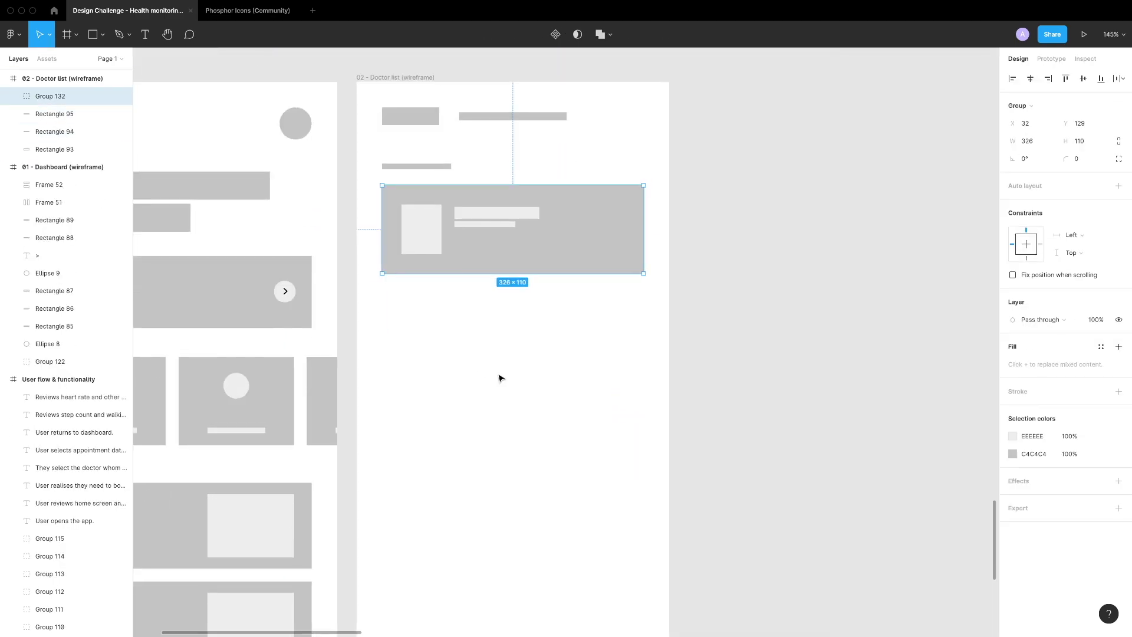
pyautogui.press('super+d')
pyautogui.press('super+d')
pyautogui.scroll(-1, 429, 525)
pyautogui.press('super+d')
pyautogui.press('super+d')
# Wrap the five doctor cards in auto layout with 16 spacing, then add another phone frame
pyautogui.moveTo(430, 525); pyautogui.dragTo(485, 159)
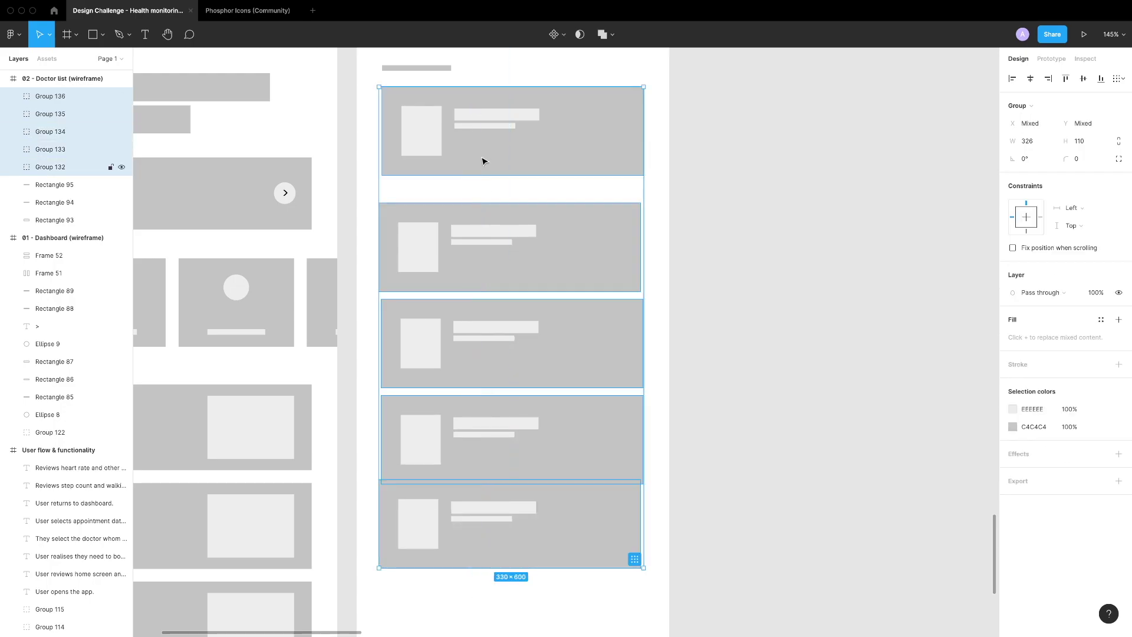
pyautogui.hotkey('shift', 'a')
pyautogui.click(1052, 221)
pyautogui.write('16')
pyautogui.press('Return')
pyautogui.scroll(3, 434, 307)
pyautogui.scroll(1, 425, 242)
pyautogui.click(725, 500)
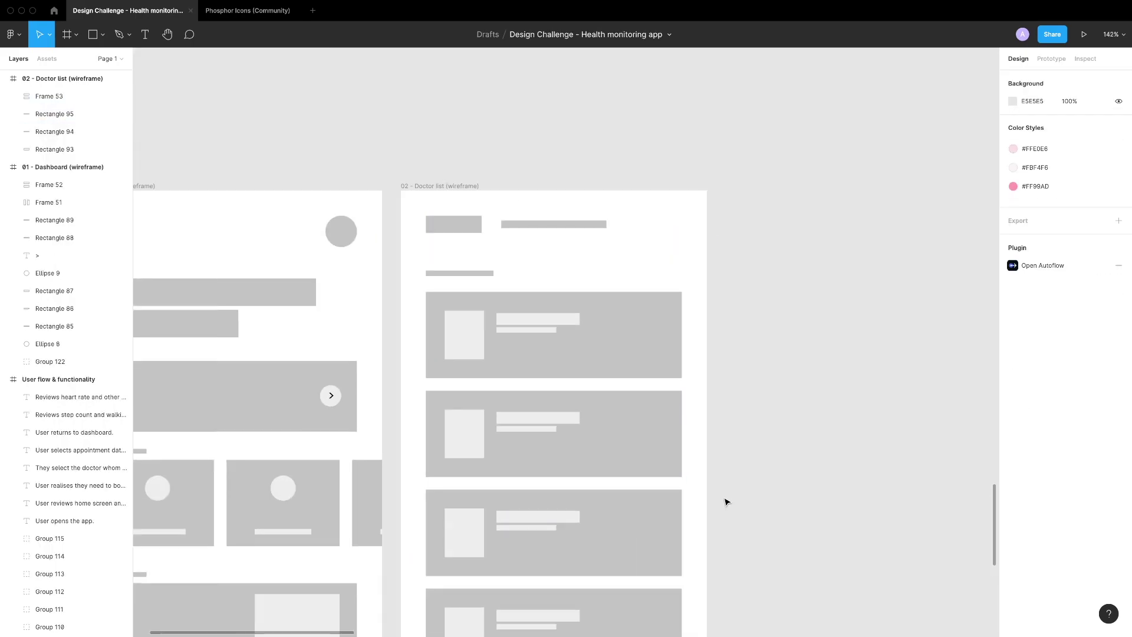
pyautogui.scroll(-2, 680, 466)
pyautogui.hscroll(3, 681, 466)
pyautogui.press('f')
pyautogui.click(1028, 183)
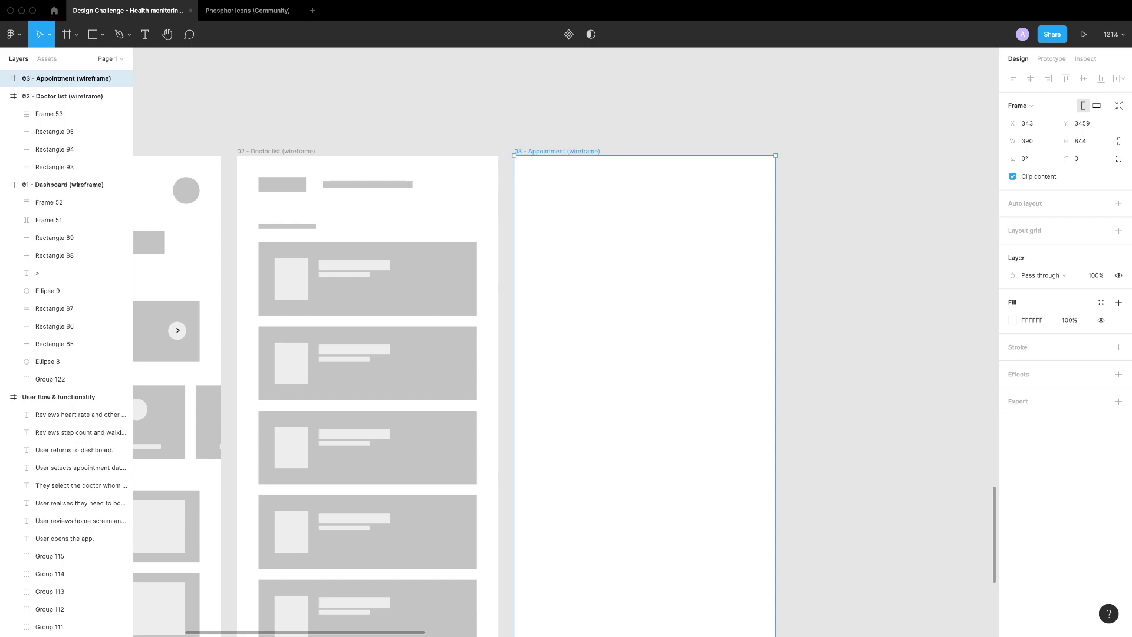
# Copy the two header bars from the Doctor list screen into the Appointment frame
pyautogui.hscroll(3, 602, 271)
pyautogui.click(265, 184)
pyautogui.keyDown('shift'); pyautogui.click(182, 184); pyautogui.keyUp('shift')
pyautogui.press('super+c')
pyautogui.click(462, 153)
pyautogui.press('super+v')
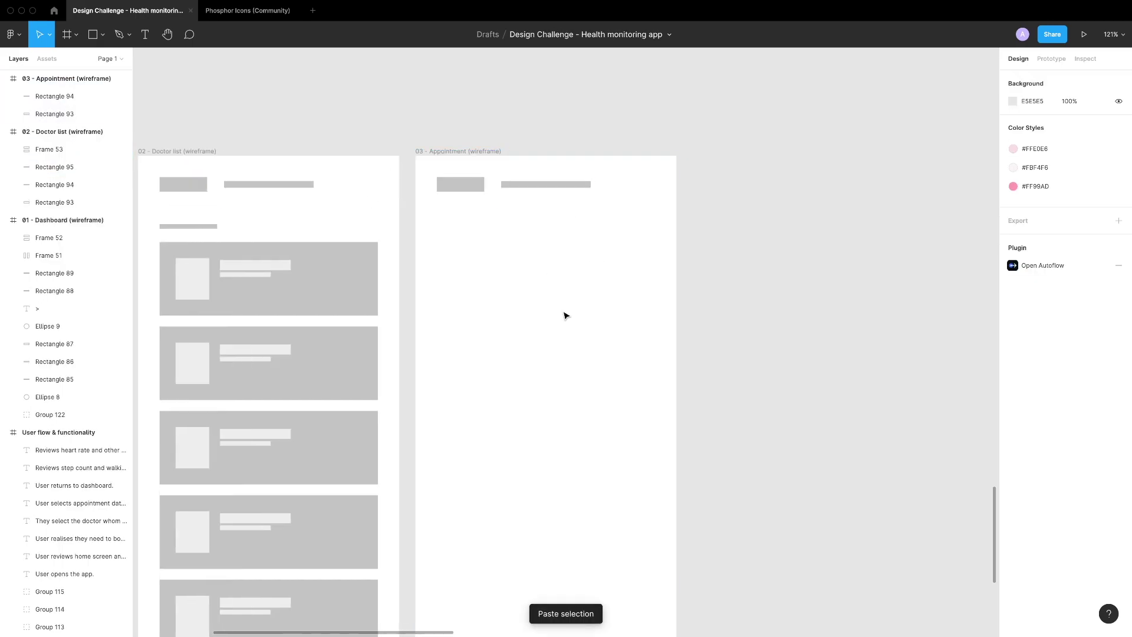
# Draw a large doctor card with a photo placeholder and a name bar beside it
pyautogui.scroll(1, 485, 235)
pyautogui.press('r')
pyautogui.moveTo(439, 218); pyautogui.dragTo(650, 396)
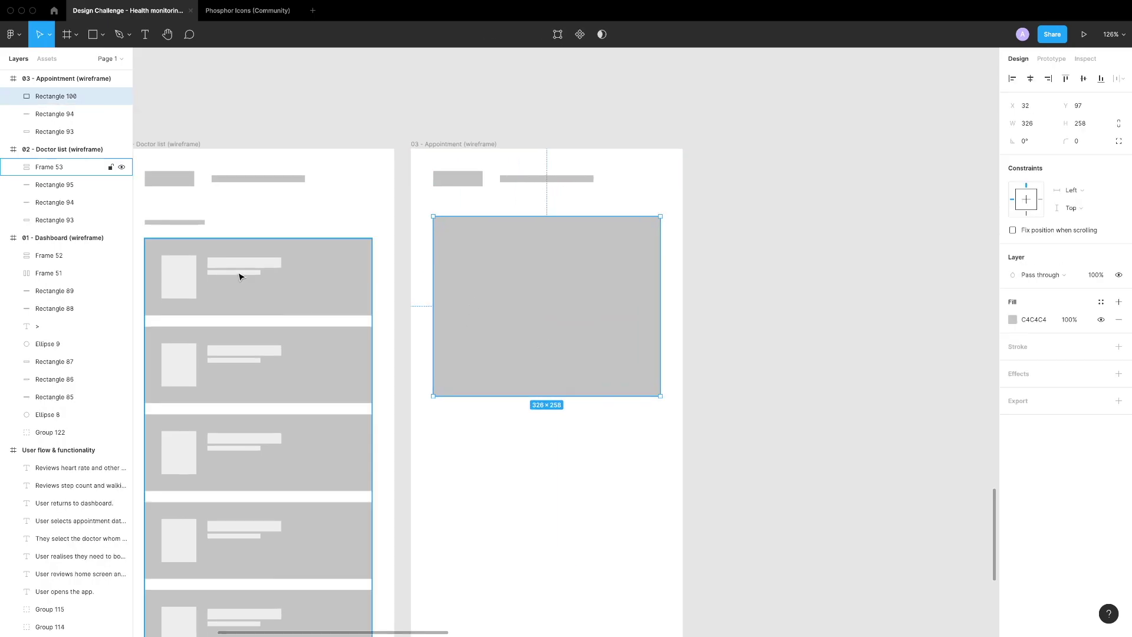
pyautogui.scroll(5, 557, 280)
pyautogui.press('r')
pyautogui.moveTo(431, 221); pyautogui.dragTo(464, 276)
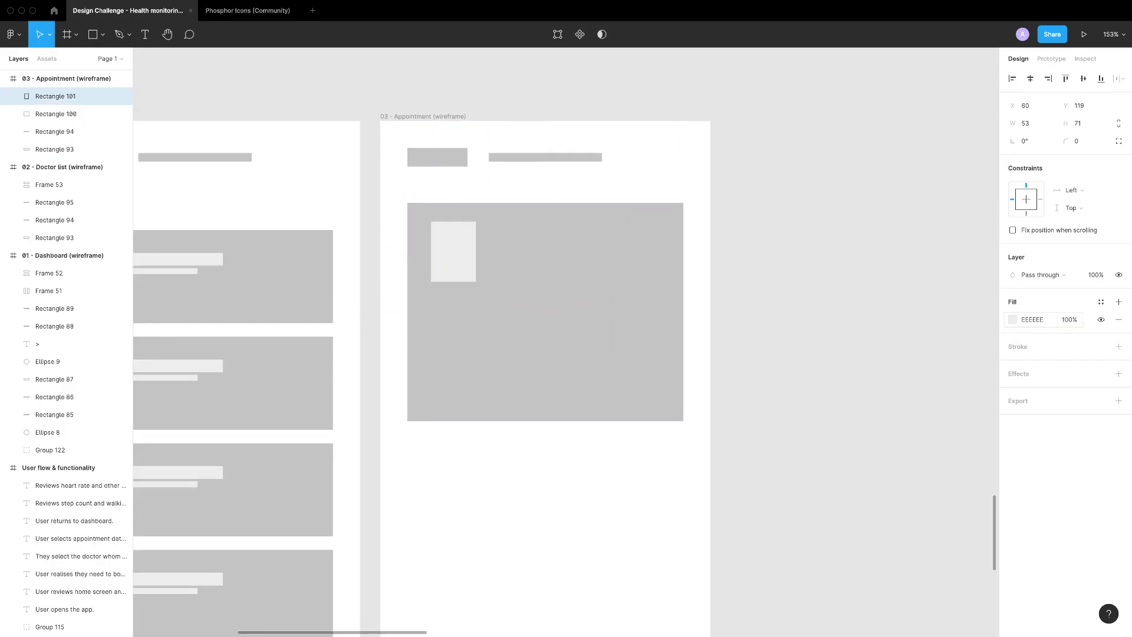
pyautogui.scroll(3, 487, 248)
pyautogui.press('r')
pyautogui.moveTo(491, 221)
pyautogui.mouseDown()
pyautogui.moveTo(578, 233)
pyautogui.moveTo(520, 257)
pyautogui.moveTo(550, 257)
pyautogui.mouseUp()
# Fill the doctor card with stacked wide text lines and resize the card to fit them
pyautogui.click(537, 307)
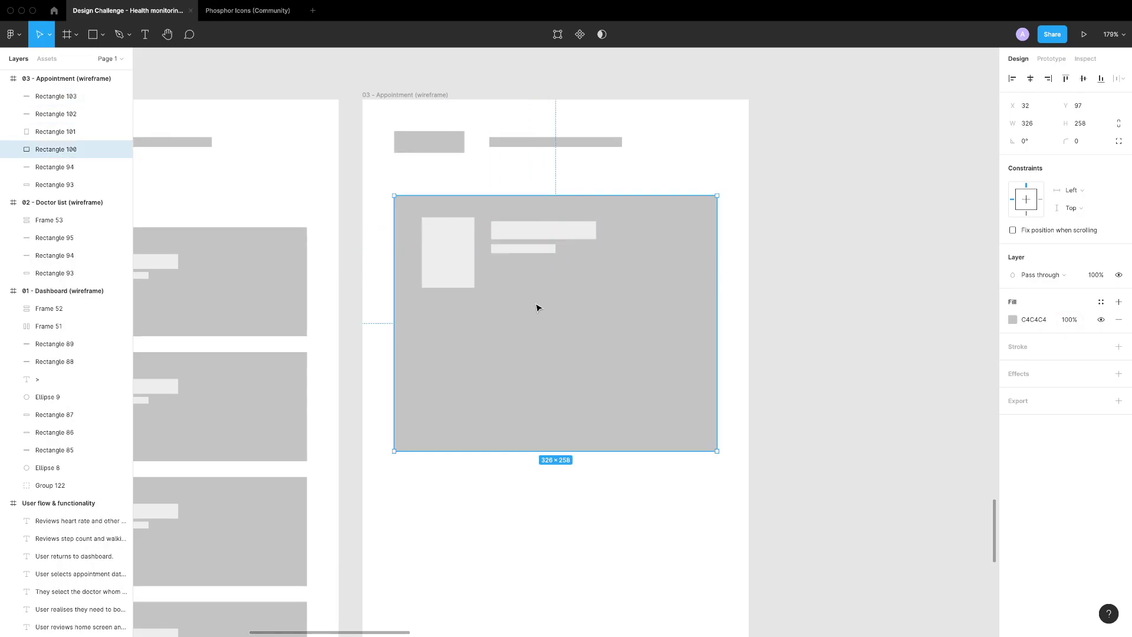
pyautogui.moveTo(536, 454); pyautogui.dragTo(536, 489)
pyautogui.press('r')
pyautogui.moveTo(424, 304); pyautogui.dragTo(698, 319)
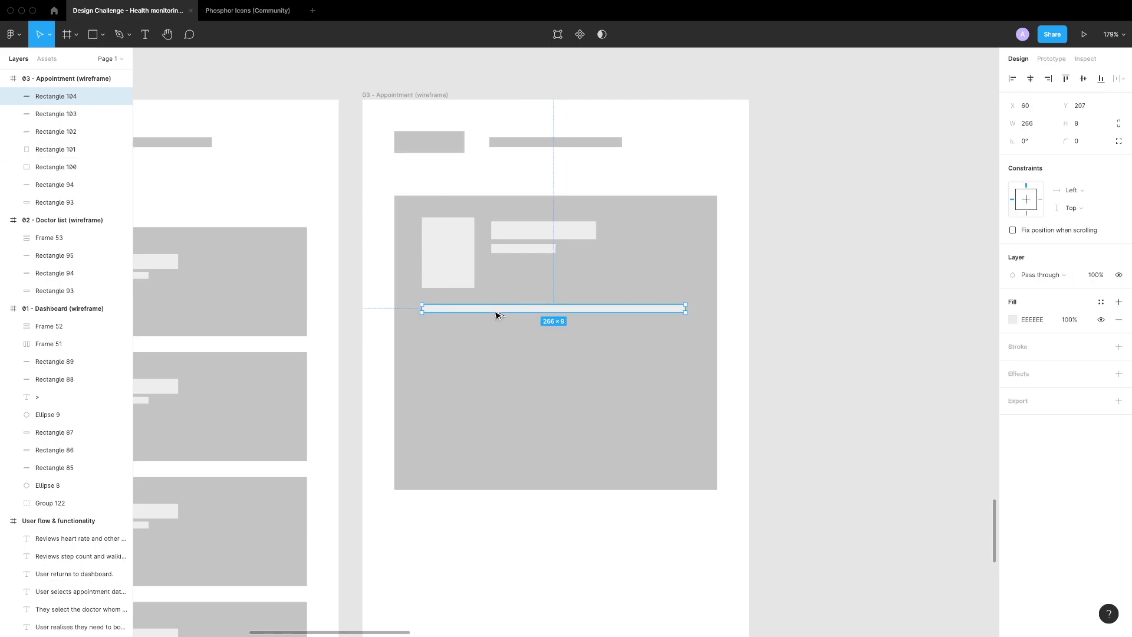
pyautogui.hotkey('ctrl', 'd')
pyautogui.moveTo(495, 313); pyautogui.dragTo(495, 326)
pyautogui.hotkey('ctrl', 'd')
pyautogui.hotkey('ctrl', 'd')
pyautogui.hotkey('ctrl', 'd')
pyautogui.hotkey('ctrl', 'd')
pyautogui.hotkey('ctrl', 'd')
pyautogui.click(552, 452)
pyautogui.moveTo(552, 489); pyautogui.dragTo(553, 421)
pyautogui.click(566, 482)
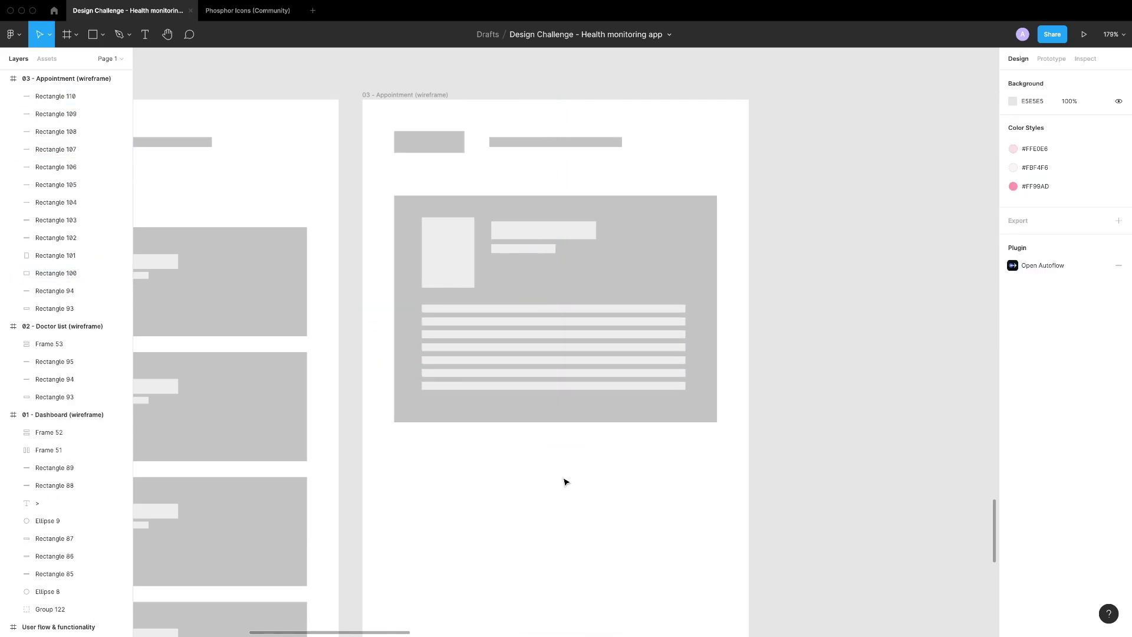
# Draw the second grey button and group both buttons together
pyautogui.scroll(-4, 566, 482)
pyautogui.press('r')
pyautogui.moveTo(398, 342)
pyautogui.mouseDown()
pyautogui.moveTo(501, 368)
pyautogui.moveTo(542, 352)
pyautogui.mouseUp()
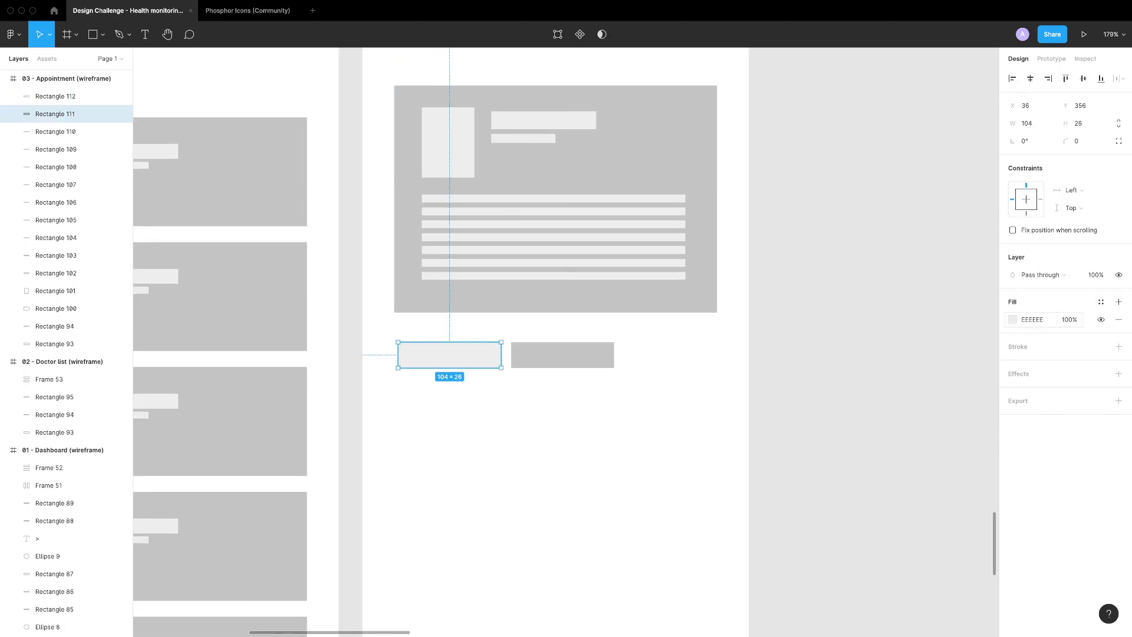
pyautogui.click(562, 444)
pyautogui.moveTo(488, 446); pyautogui.dragTo(480, 320)
pyautogui.hotkey('ctrl', 'g')
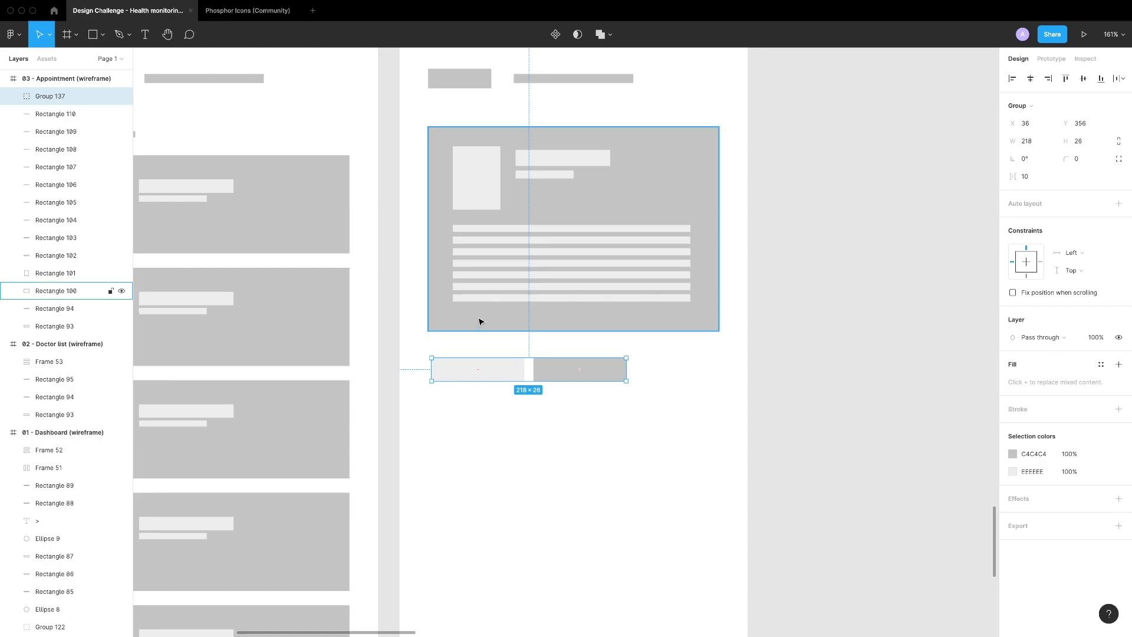
pyautogui.press('Escape')
# Draw a thin label bar below the buttons and a 320×202 block beneath it
pyautogui.scroll(-3, 568, 449)
pyautogui.press('r')
pyautogui.moveTo(405, 292); pyautogui.dragTo(514, 303)
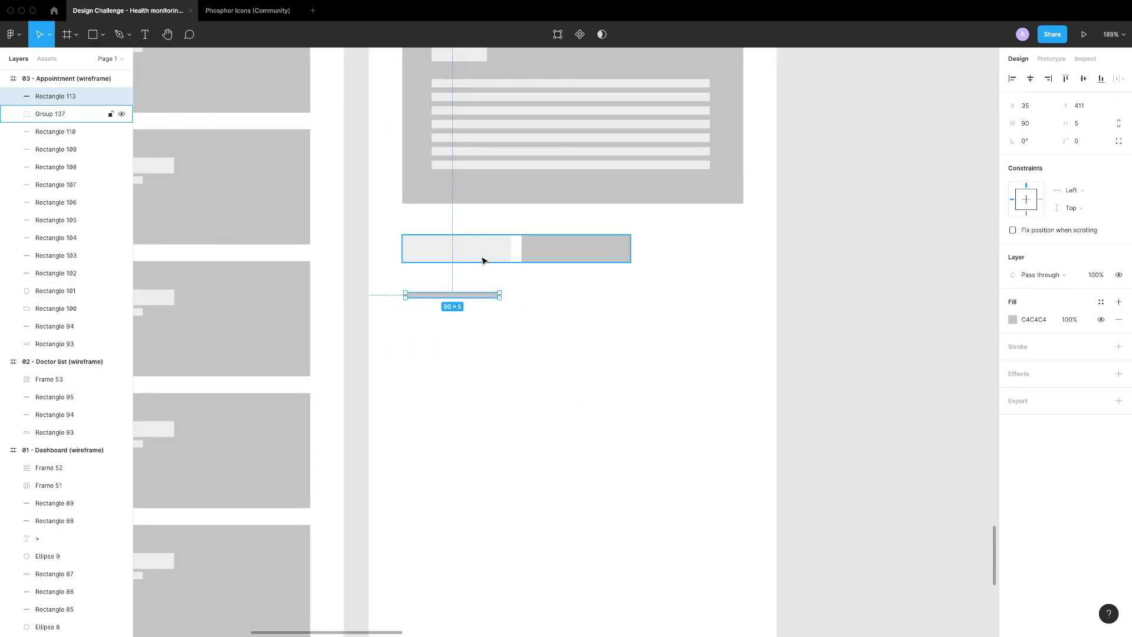
pyautogui.click(513, 399)
pyautogui.scroll(-3, 384, 225)
pyautogui.press('r')
pyautogui.moveTo(383, 225); pyautogui.dragTo(715, 433)
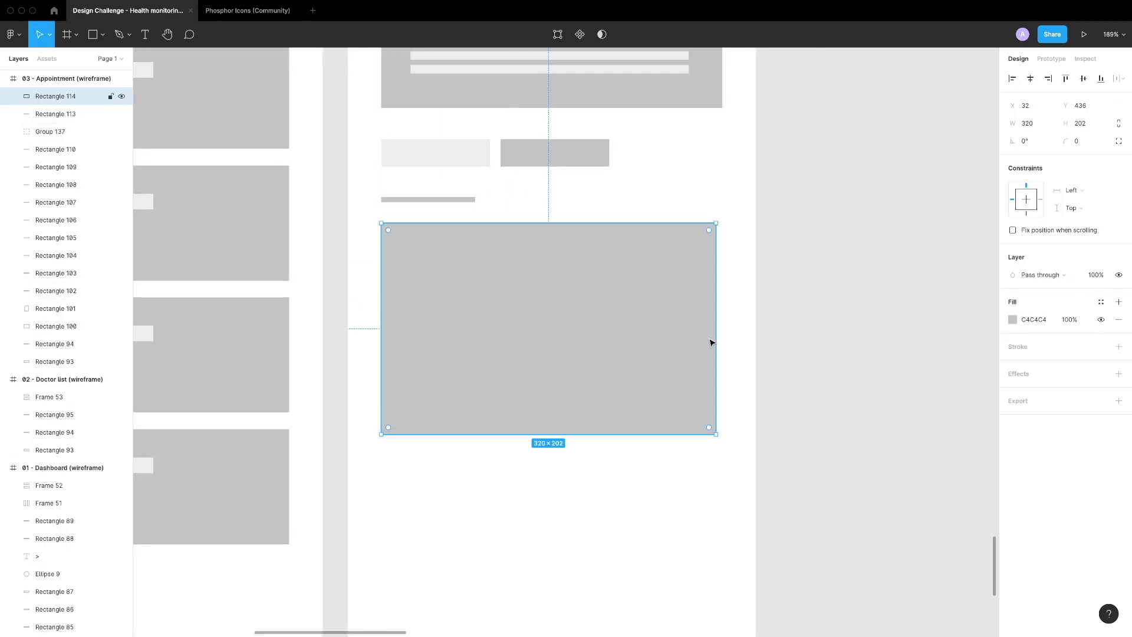
# Give the big calendar block a white FFFFFF fill
pyautogui.click(1034, 319)
pyautogui.write('ffffff')
pyautogui.press('Return')
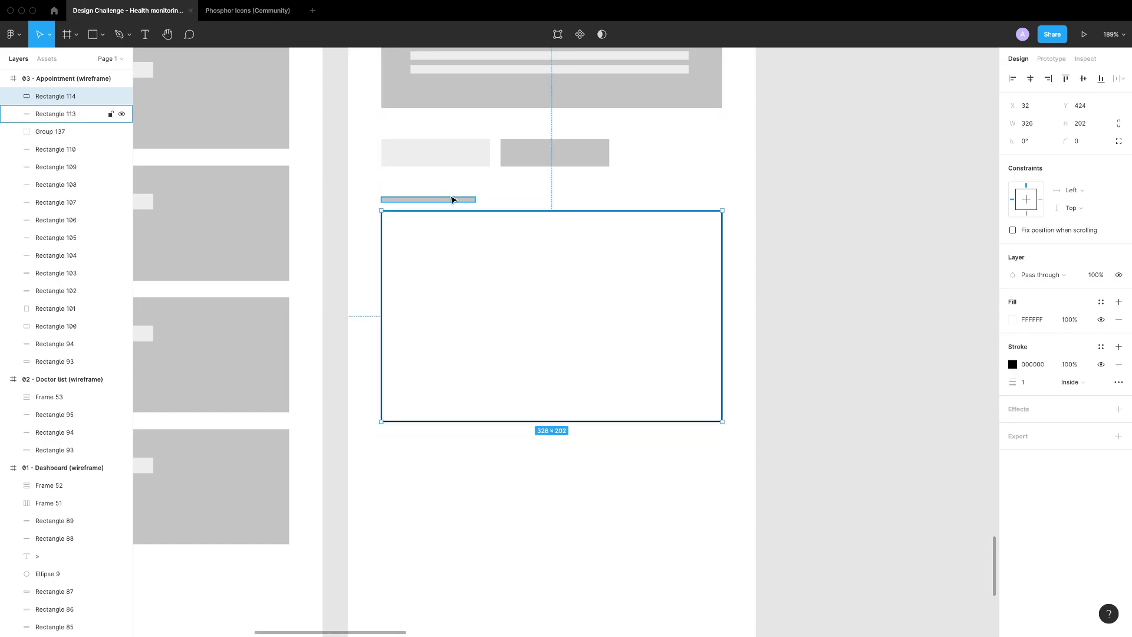
# Lengthen the Appointment screen frame to 1441 tall
pyautogui.click(462, 409)
pyautogui.scroll(-2, 462, 409)
pyautogui.scroll(-5, 505, 507)
pyautogui.moveTo(505, 495); pyautogui.dragTo(460, 603)
pyautogui.scroll(5, 462, 319)
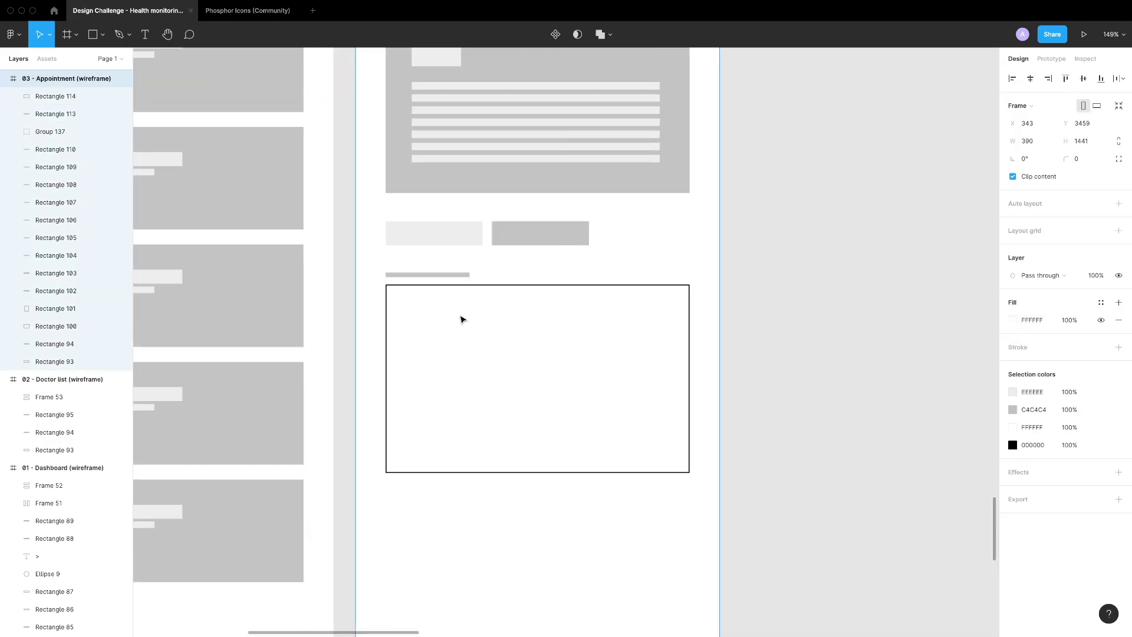
pyautogui.click(460, 318)
pyautogui.scroll(-3, 450, 497)
pyautogui.click(503, 440)
# Build a row of day squares below the calendar box, wrapped in auto layout and nudged into place
pyautogui.scroll(2, 503, 439)
pyautogui.press('r')
pyautogui.moveTo(372, 283)
pyautogui.mouseDown()
pyautogui.moveTo(421, 330)
pyautogui.moveTo(508, 316)
pyautogui.mouseUp()
pyautogui.hotkey('ctrl', 'd')
pyautogui.hotkey('ctrl', 'd')
pyautogui.hotkey('ctrl', 'd')
pyautogui.hotkey('ctrl', 'd')
pyautogui.hotkey('ctrl', 'd')
pyautogui.hotkey('ctrl', 'd')
pyautogui.hotkey('ctrl', 'd')
pyautogui.moveTo(690, 374); pyautogui.dragTo(353, 295)
pyautogui.hotkey('shift', 'a')
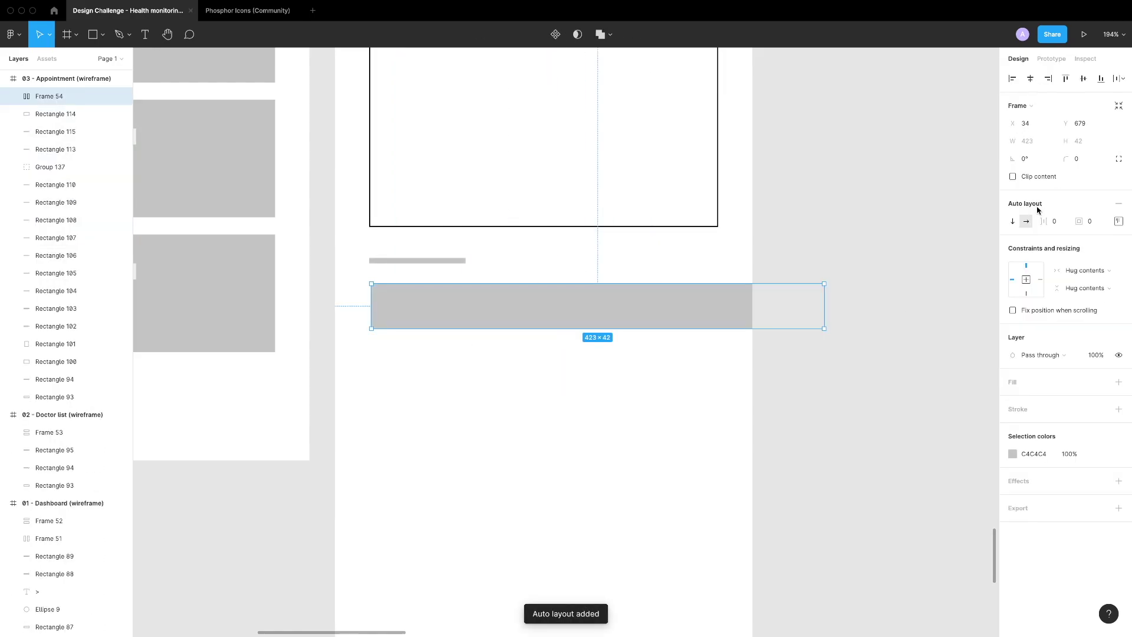
pyautogui.click(477, 400)
pyautogui.scroll(-2, 490, 472)
pyautogui.click(436, 177)
pyautogui.hotkey('shift', 'Up')
pyautogui.press('Up')
pyautogui.press('Left')
pyautogui.press('Left')
# Copy the label bar down below the row of day squares
pyautogui.scroll(4, 432, 133)
pyautogui.keyDown('shift'); pyautogui.click(432, 128); pyautogui.keyUp('shift')
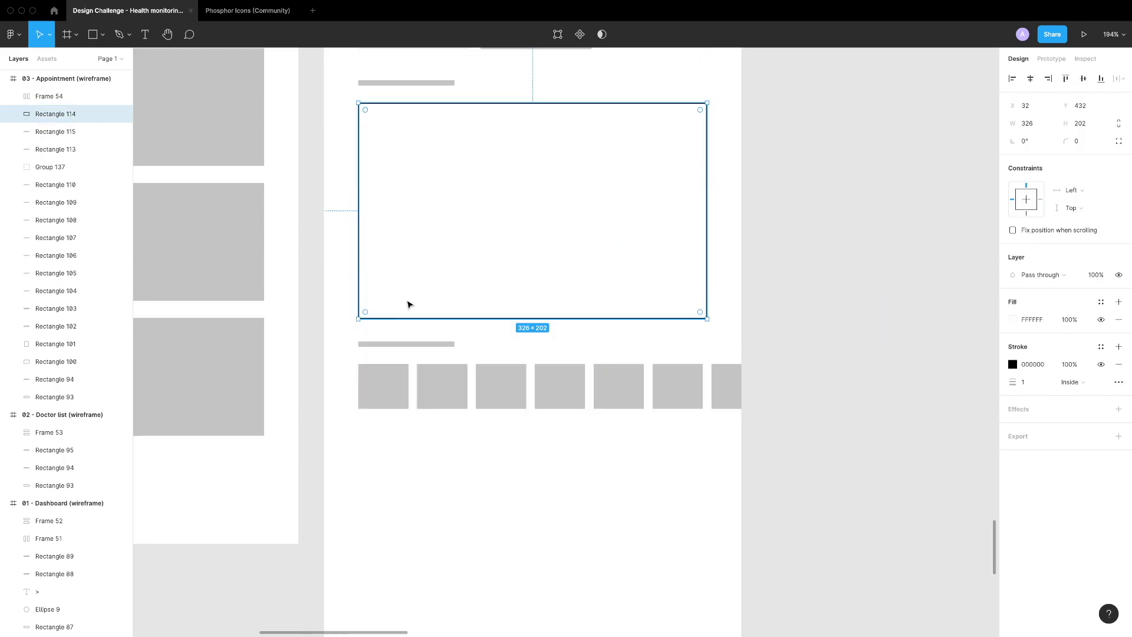
pyautogui.press('Escape')
pyautogui.scroll(-2, 505, 418)
pyautogui.keyDown('alt'); pyautogui.moveTo(424, 268); pyautogui.dragTo(424, 370); pyautogui.keyUp('alt')
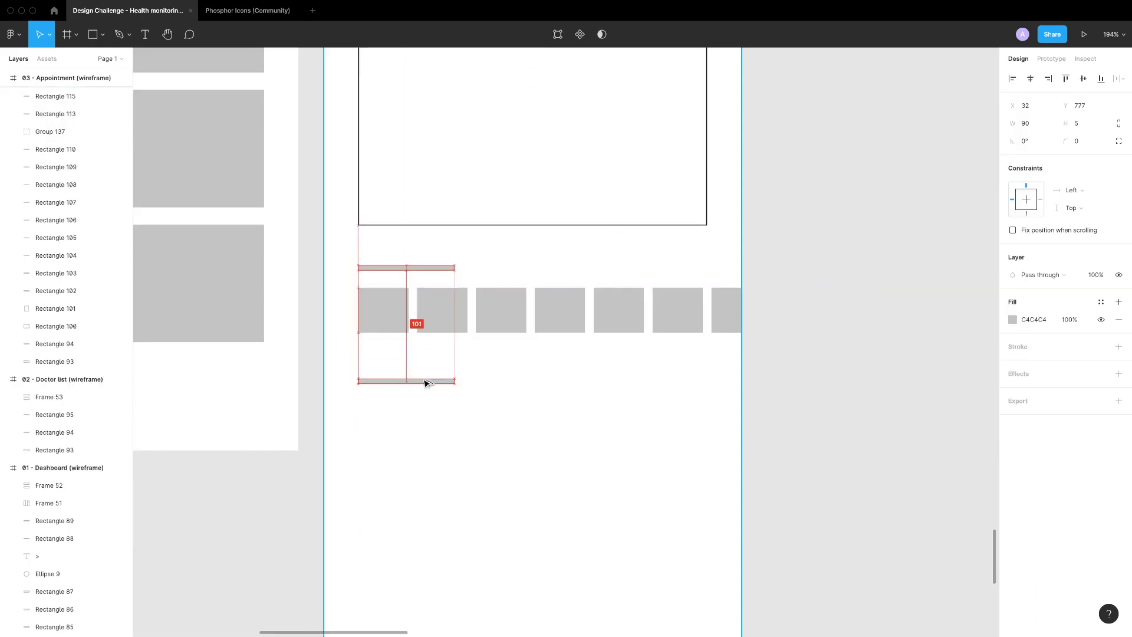
pyautogui.press('Escape')
pyautogui.scroll(-2, 447, 386)
# Create a row of three time slots and copy it into further rows below
pyautogui.moveTo(362, 324); pyautogui.dragTo(464, 354)
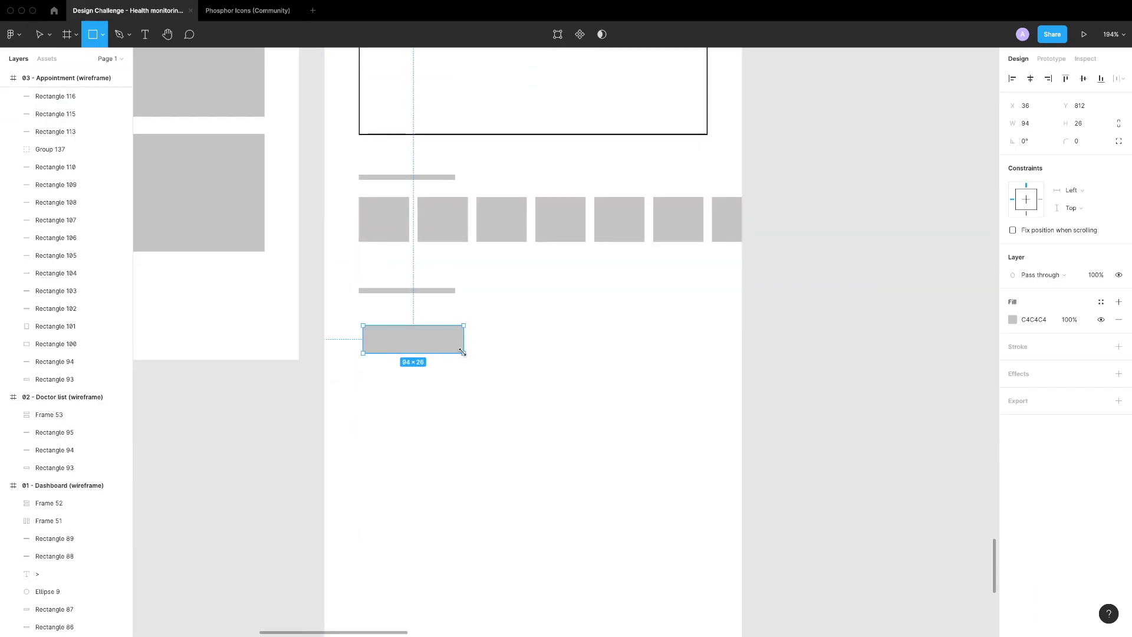
pyautogui.keyDown('alt'); pyautogui.moveTo(400, 339); pyautogui.dragTo(514, 339); pyautogui.keyUp('alt')
pyautogui.keyDown('alt'); pyautogui.moveTo(514, 339); pyautogui.dragTo(631, 339); pyautogui.keyUp('alt')
pyautogui.moveTo(626, 403); pyautogui.dragTo(413, 342)
pyautogui.hotkey('shift', 'a')
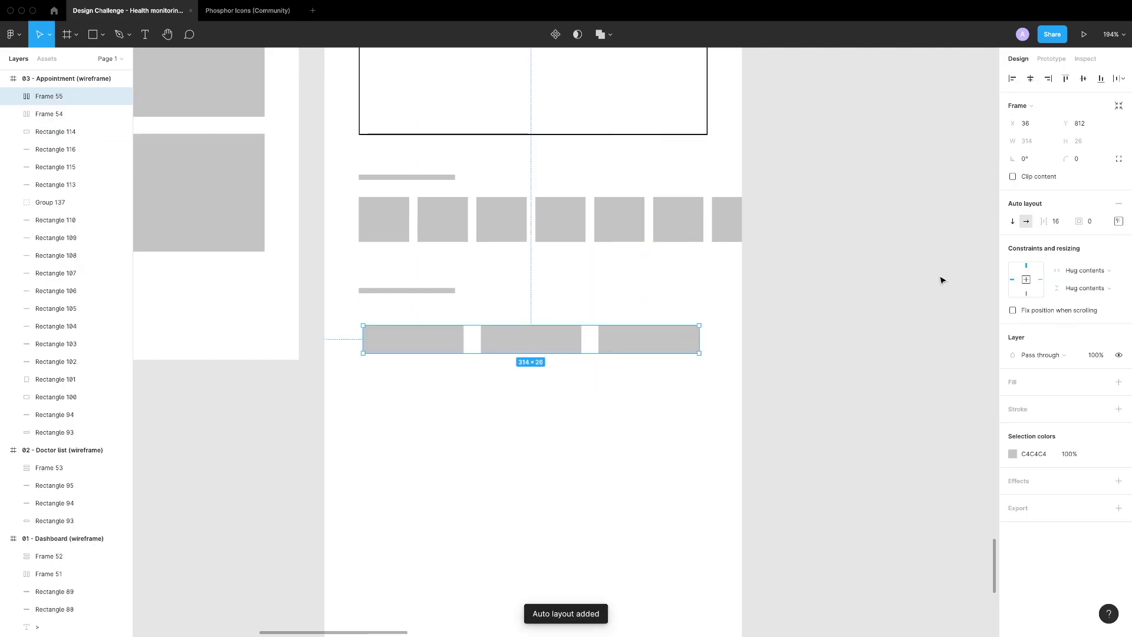
pyautogui.press('shift+super+g')
pyautogui.keyDown('alt'); pyautogui.moveTo(618, 344); pyautogui.dragTo(445, 424); pyautogui.keyUp('alt')
# Align the time slots, group all nine into a 3×3 grid, and move it up
pyautogui.keyDown('shift'); pyautogui.click(448, 381); pyautogui.keyUp('shift')
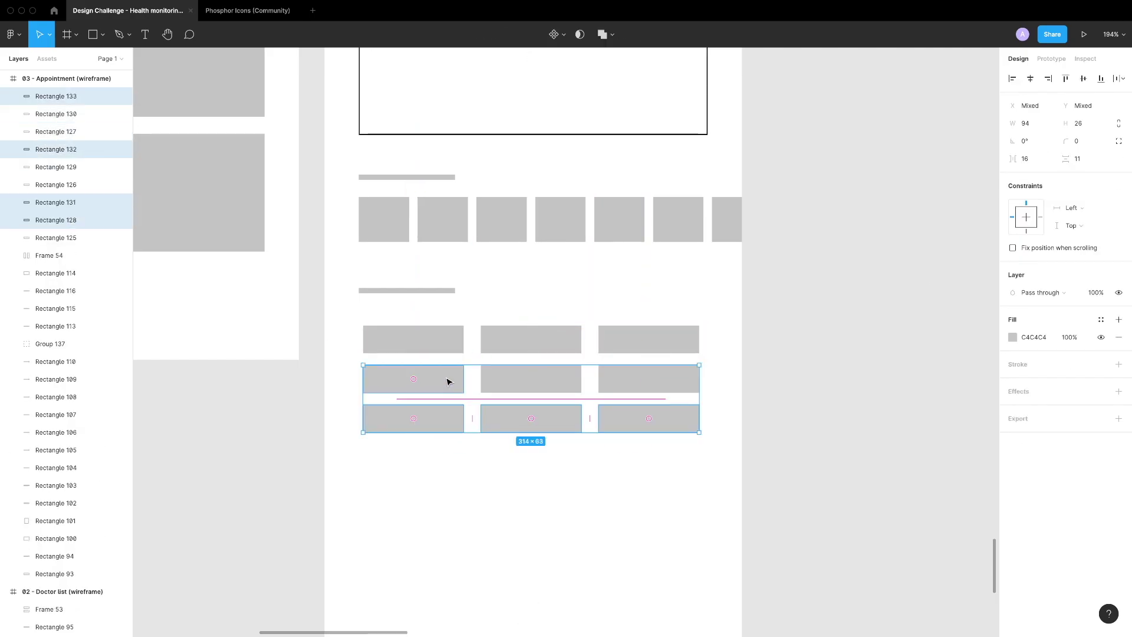
pyautogui.keyDown('shift'); pyautogui.click(447, 386); pyautogui.keyUp('shift')
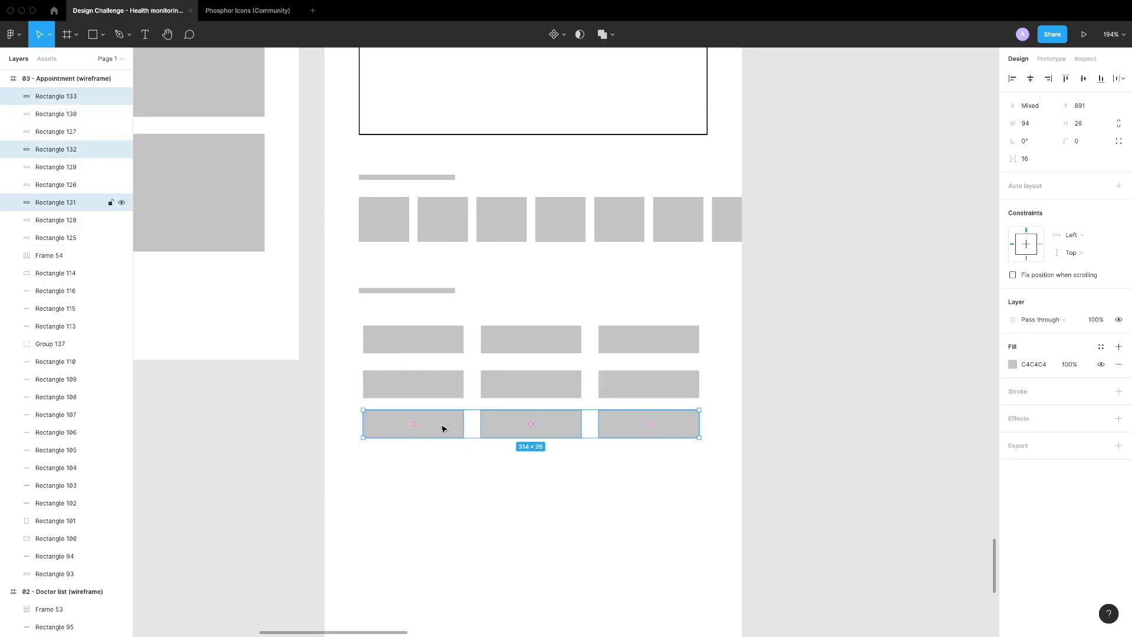
pyautogui.click(467, 488)
pyautogui.hotkey('ctrl', 'g')
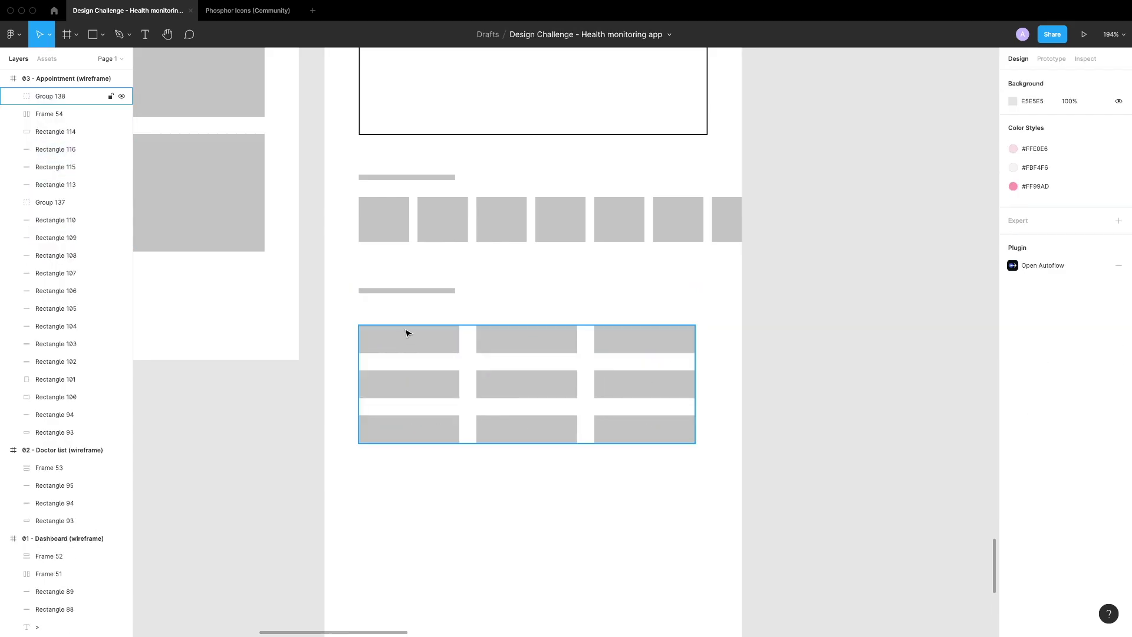
pyautogui.moveTo(405, 331); pyautogui.dragTo(424, 293)
pyautogui.click(533, 497)
# Add a wide black 000000 button bar at the bottom of the Appointment screen
pyautogui.scroll(-5, 482, 361)
pyautogui.press('r')
pyautogui.moveTo(368, 333); pyautogui.dragTo(692, 373)
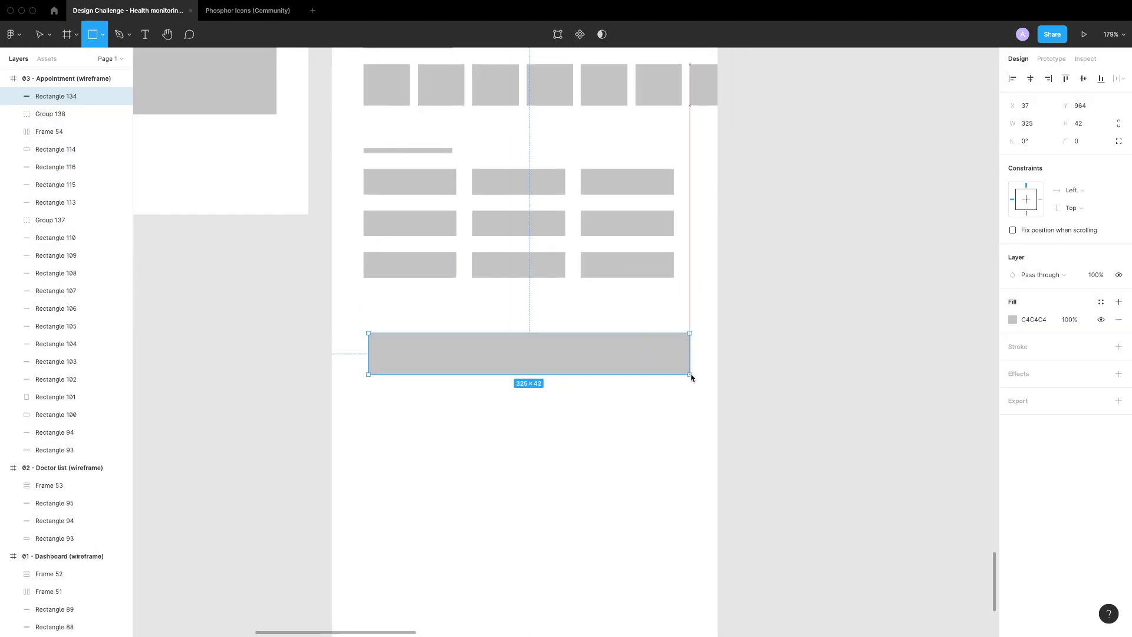
pyautogui.write('00')
pyautogui.press('Return')
pyautogui.press('Left')
pyautogui.press('Left')
pyautogui.press('Left')
pyautogui.press('Left')
pyautogui.press('Left')
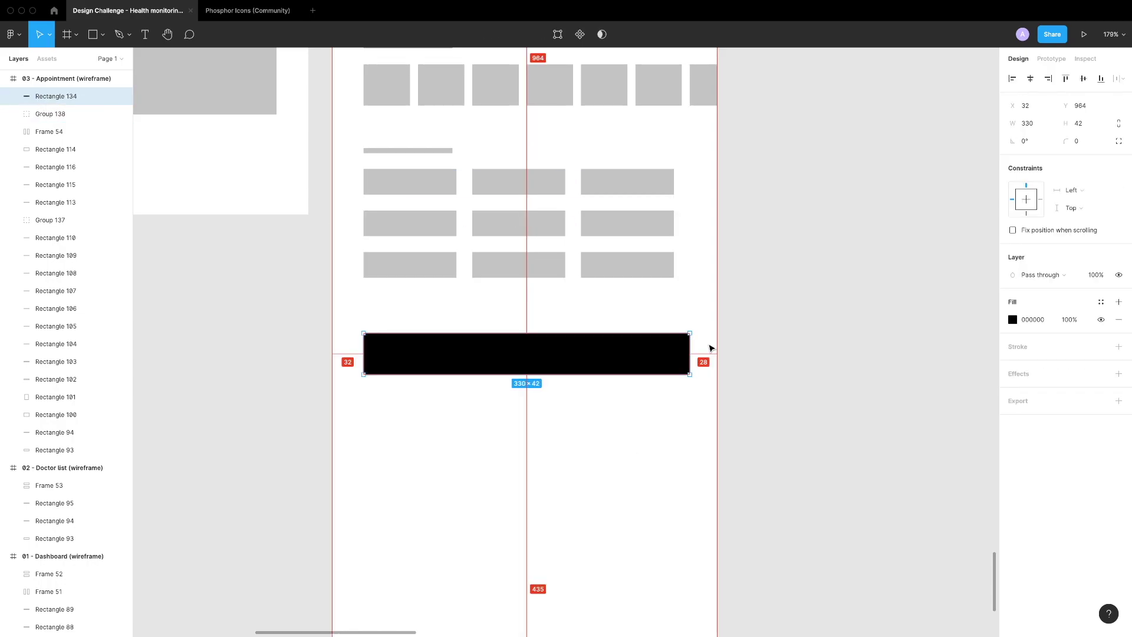
pyautogui.press('Escape')
pyautogui.scroll(-5, 546, 495)
pyautogui.click(546, 496)
pyautogui.scroll(-2, 510, 438)
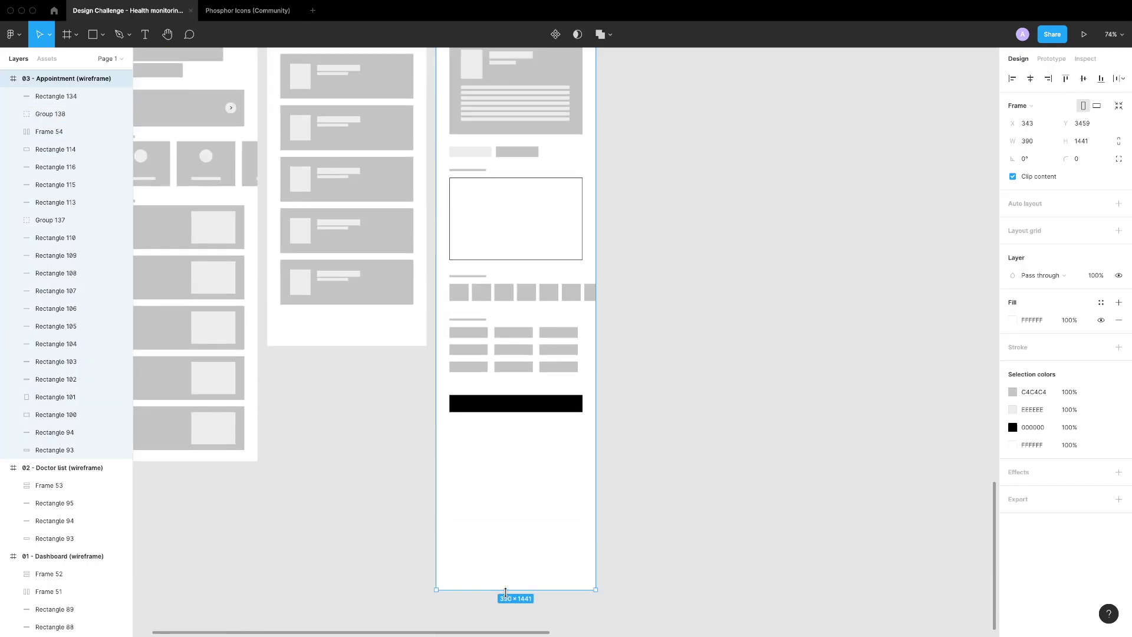
pyautogui.scroll(2, 685, 430)
pyautogui.click(685, 429)
# Add a new iPhone 13 frame and draw a large image block at its top
pyautogui.press('f')
pyautogui.click(969, 183)
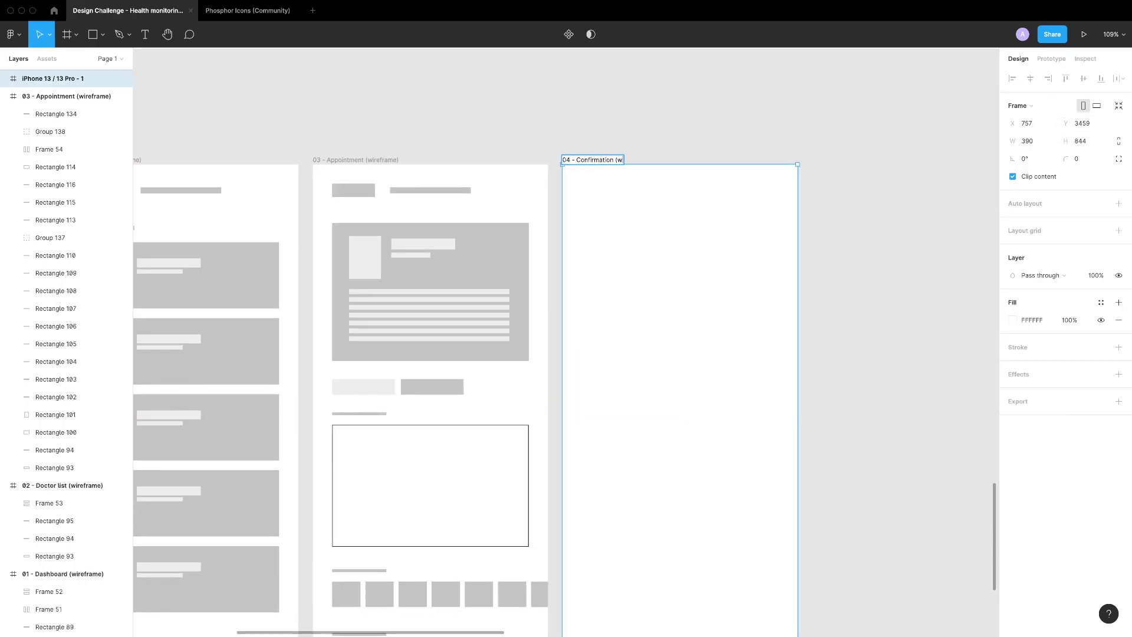
pyautogui.scroll(2, 563, 387)
pyautogui.press('r')
pyautogui.moveTo(418, 128); pyautogui.dragTo(632, 407)
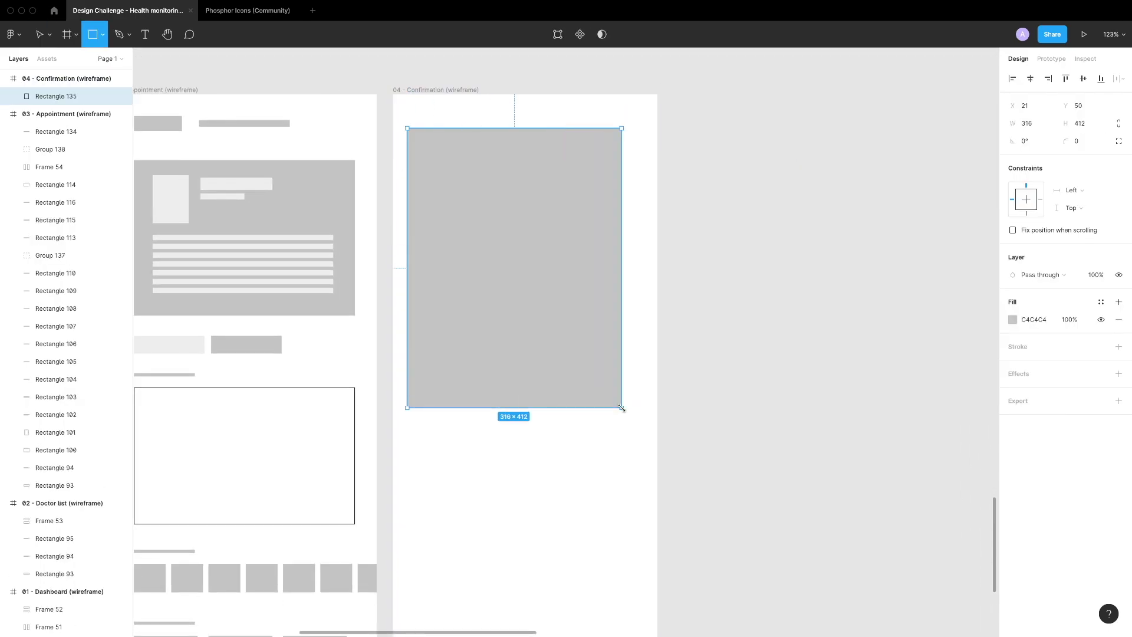
pyautogui.scroll(-2, 583, 353)
pyautogui.scroll(1, 522, 417)
pyautogui.press('Escape')
# Add three grouped text bars below the image block
pyautogui.moveTo(412, 321)
pyautogui.mouseDown()
pyautogui.moveTo(614, 334)
pyautogui.moveTo(560, 357)
pyautogui.mouseUp()
pyautogui.click(563, 404)
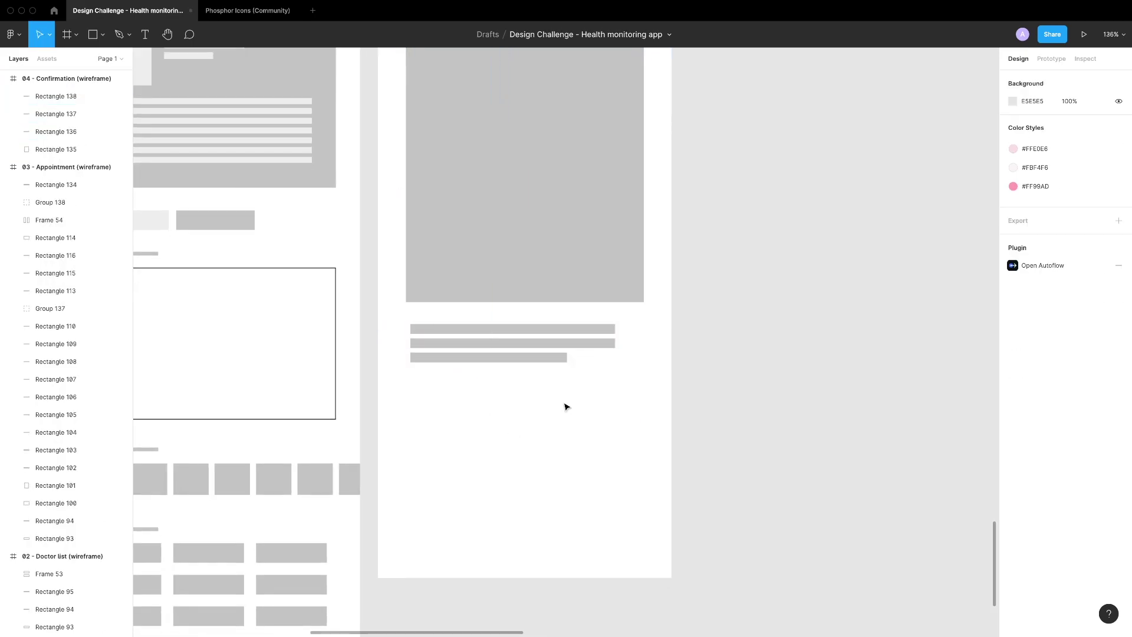
pyautogui.moveTo(564, 404); pyautogui.dragTo(488, 326)
pyautogui.hotkey('ctrl', 'g')
pyautogui.click(535, 407)
pyautogui.scroll(-1, 537, 430)
pyautogui.scroll(-1, 537, 429)
pyautogui.click(457, 286)
pyautogui.moveTo(457, 286)
pyautogui.mouseDown()
pyautogui.moveTo(482, 357)
pyautogui.moveTo(448, 399)
pyautogui.mouseUp()
pyautogui.hotkey('ctrl', 'shift', 'g')
pyautogui.press('Delete')
# Group a circle with its bar into an icon row and copy it below with a 14 px gap
pyautogui.scroll(2, 445, 364)
pyautogui.press('o')
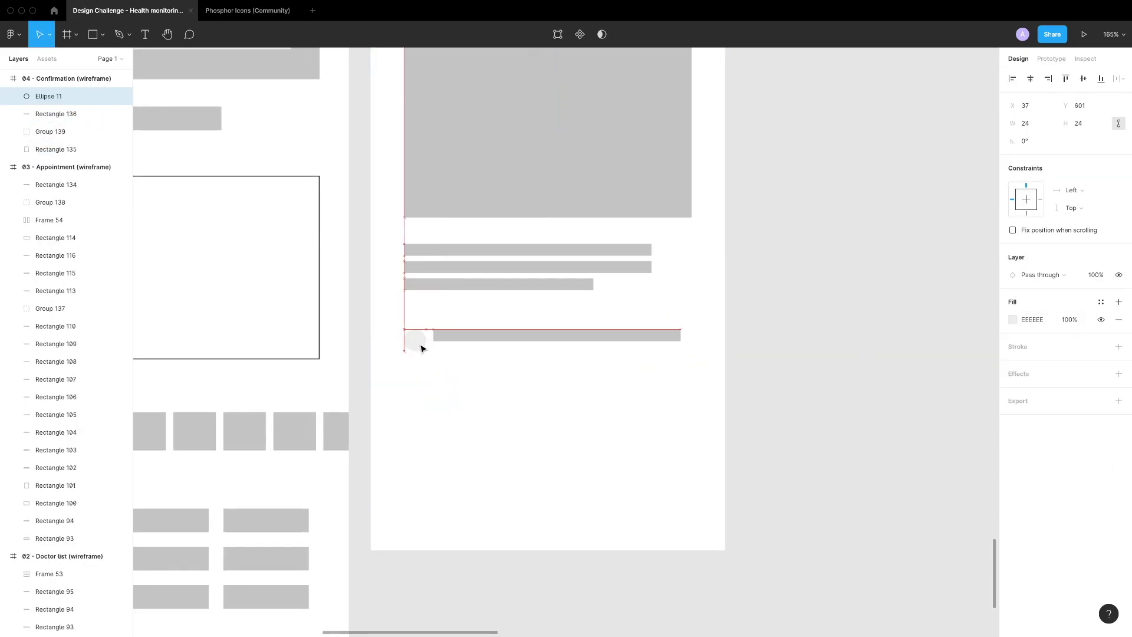
pyautogui.moveTo(589, 406); pyautogui.dragTo(401, 328)
pyautogui.hotkey('ctrl', 'g')
pyautogui.moveTo(472, 339); pyautogui.dragTo(474, 381)
pyautogui.click(488, 475)
# Replace the grey bottom bar with the black button copied from the Appointment screen
pyautogui.moveTo(405, 463); pyautogui.dragTo(687, 501)
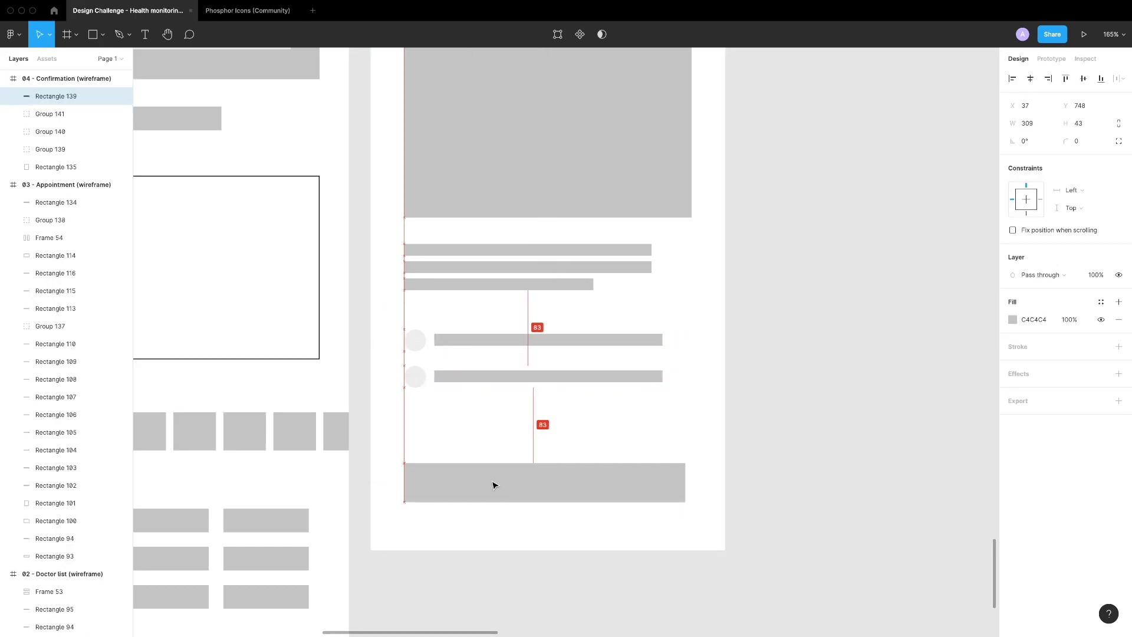
pyautogui.press('Delete')
pyautogui.hscroll(-5, 492, 479)
pyautogui.click(356, 479)
pyautogui.hotkey('ctrl', 'c')
pyautogui.hscroll(5, 636, 316)
pyautogui.hotkey('ctrl', 'v')
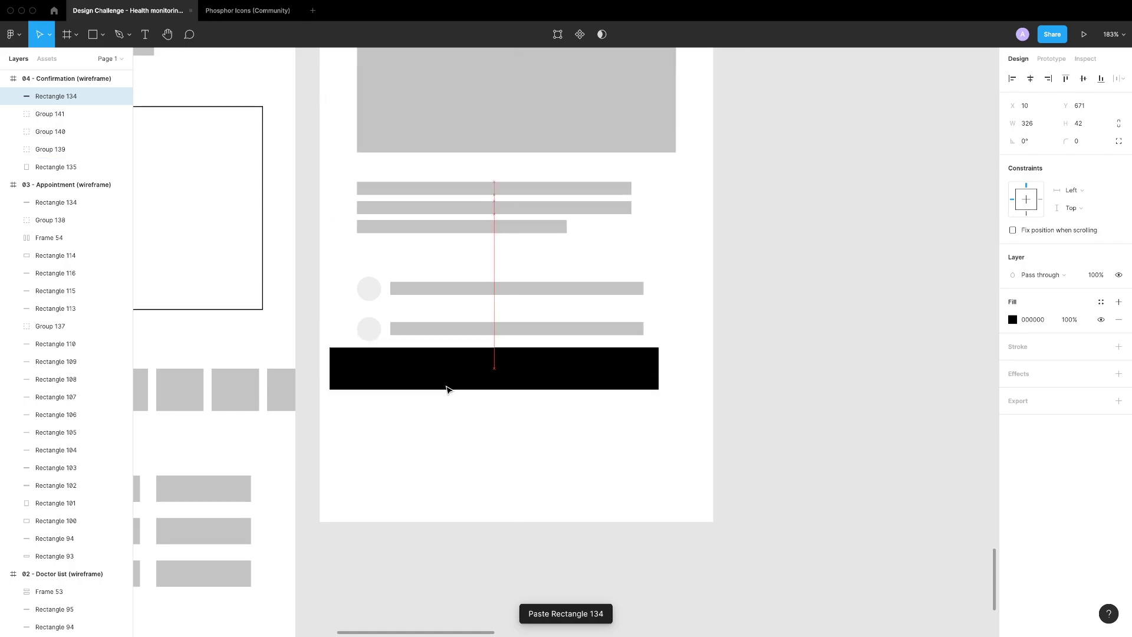
pyautogui.moveTo(446, 389); pyautogui.dragTo(467, 435)
pyautogui.click(538, 379)
# Add another iPhone 13 sized frame next to Confirmation
pyautogui.scroll(-5, 538, 379)
pyautogui.press('f')
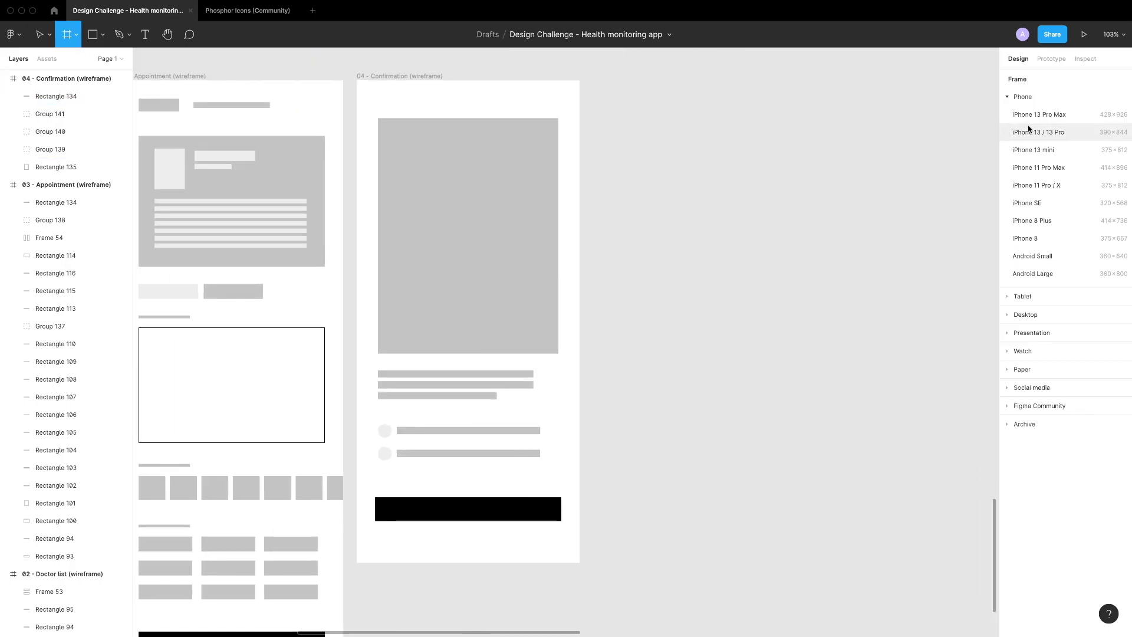
pyautogui.click(1029, 130)
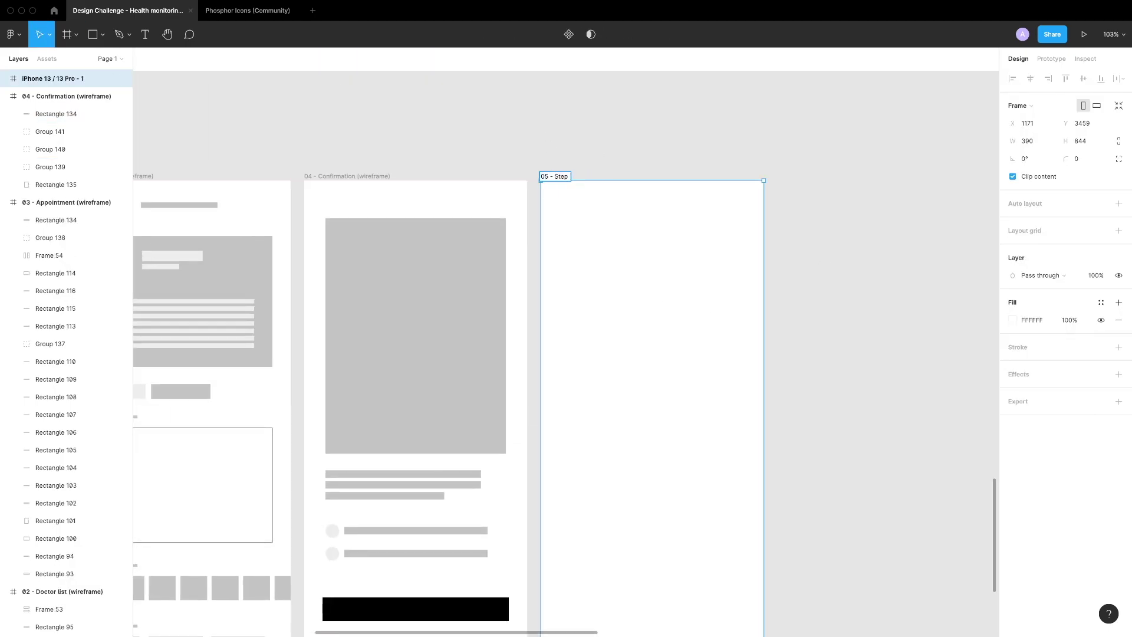
# Copy the header bars from the Appointment screen into the empty Step count frame
pyautogui.click(812, 371)
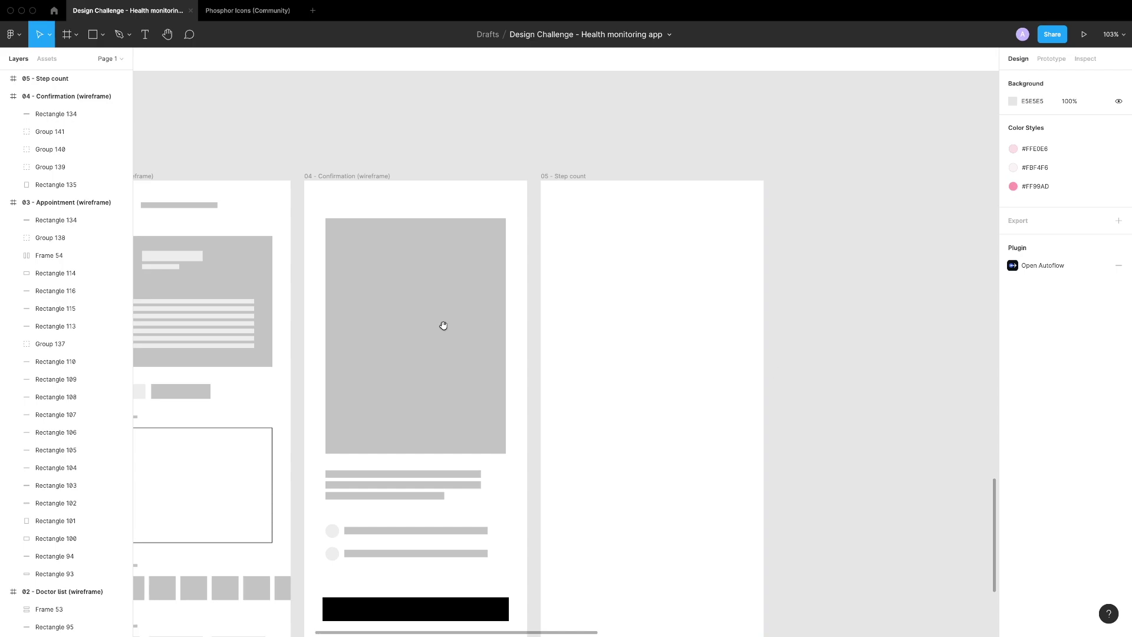
pyautogui.hscroll(-5, 499, 326)
pyautogui.click(366, 217)
pyautogui.hotkey('ctrl', 'c')
pyautogui.hscroll(5, 428, 137)
pyautogui.click(428, 136)
pyautogui.hotkey('ctrl', 'v')
# Draw a wide card rectangle in the Step count screen
pyautogui.click(531, 339)
pyautogui.scroll(1, 519, 267)
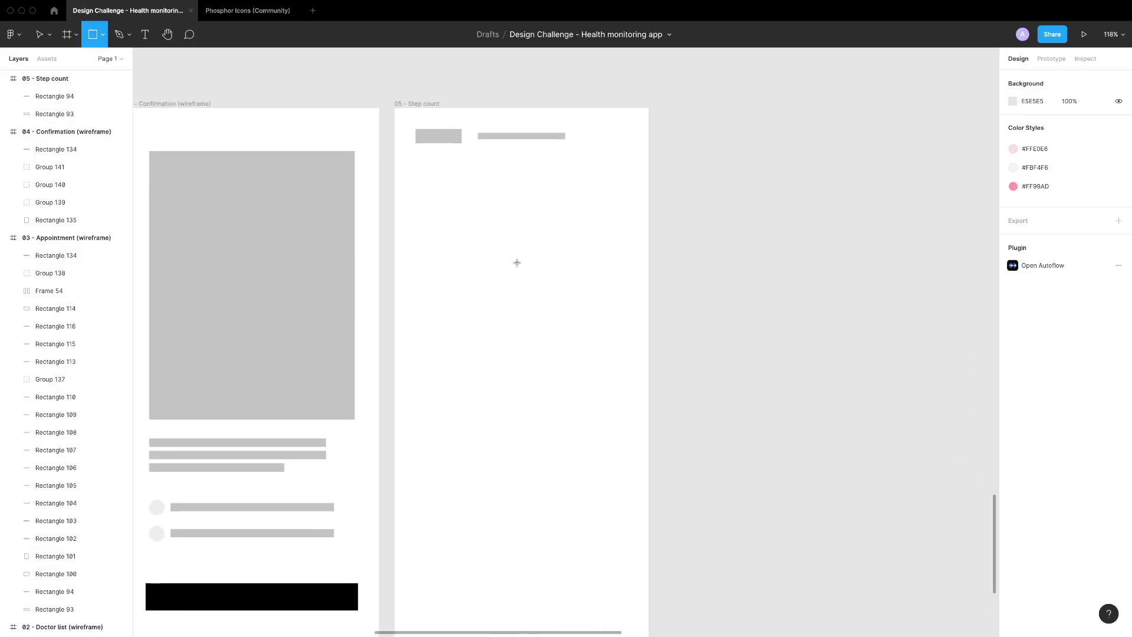
pyautogui.press('r')
pyautogui.moveTo(415, 166); pyautogui.dragTo(629, 229)
pyautogui.scroll(5, 531, 203)
pyautogui.click(632, 336)
# Draw a light grey block inside the wide card
pyautogui.press('r')
pyautogui.moveTo(571, 133); pyautogui.dragTo(712, 257)
pyautogui.press('Return')
pyautogui.keyDown('shift'); pyautogui.click(488, 212); pyautogui.keyUp('shift')
pyautogui.click(533, 458)
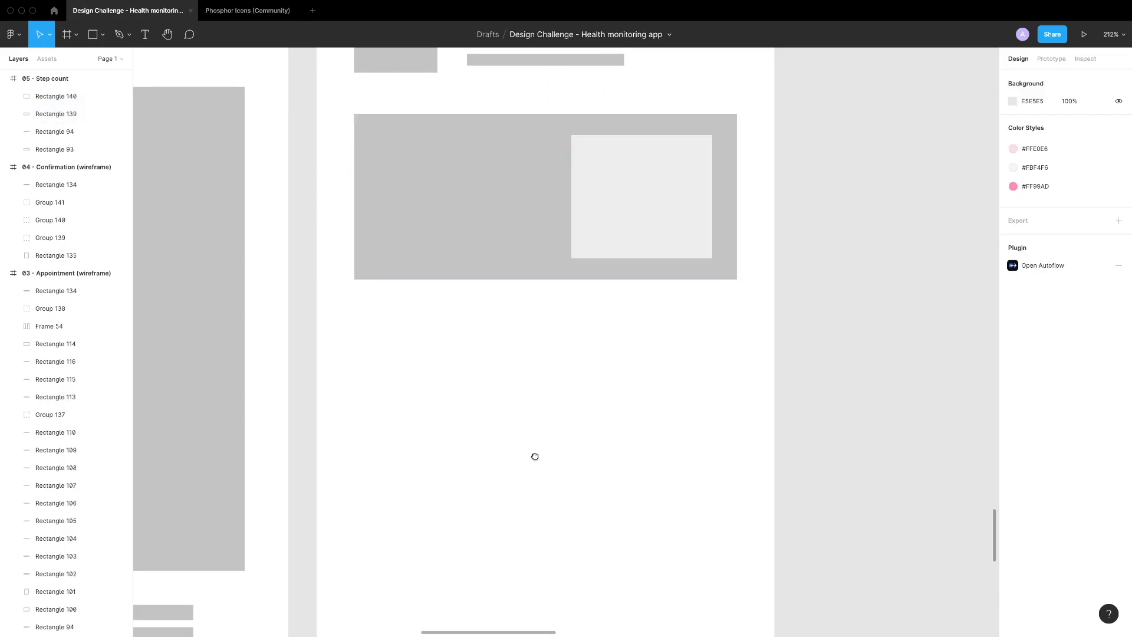
# Add a label bar and a square card below the wide card
pyautogui.scroll(-2, 533, 457)
pyautogui.press('r')
pyautogui.moveTo(358, 272); pyautogui.dragTo(487, 282)
pyautogui.click(442, 404)
pyautogui.scroll(-1, 442, 404)
pyautogui.press('r')
pyautogui.moveTo(361, 289); pyautogui.dragTo(523, 429)
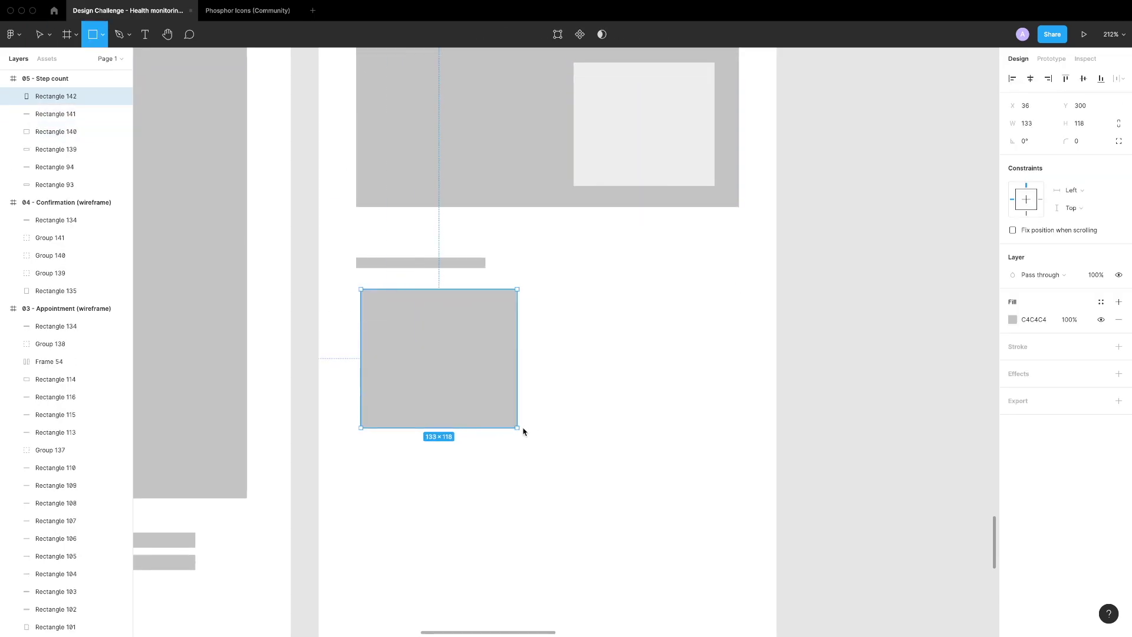
pyautogui.click(398, 472)
# Put a circle on the grey square card, add a 67×20 bar, and group the two bars
pyautogui.press('o')
pyautogui.moveTo(379, 326)
pyautogui.mouseDown()
pyautogui.moveTo(411, 357)
pyautogui.moveTo(387, 313)
pyautogui.moveTo(436, 366)
pyautogui.mouseUp()
pyautogui.click(566, 470)
pyautogui.press('r')
pyautogui.scroll(2, 408, 365)
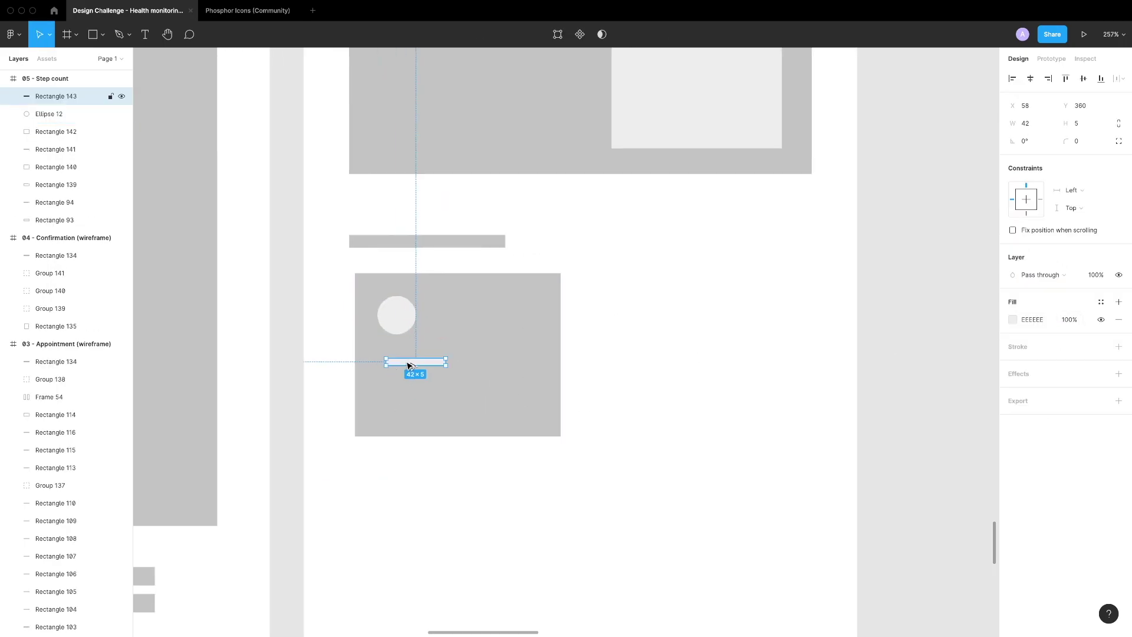
pyautogui.scroll(2, 425, 382)
pyautogui.moveTo(462, 379); pyautogui.dragTo(530, 417)
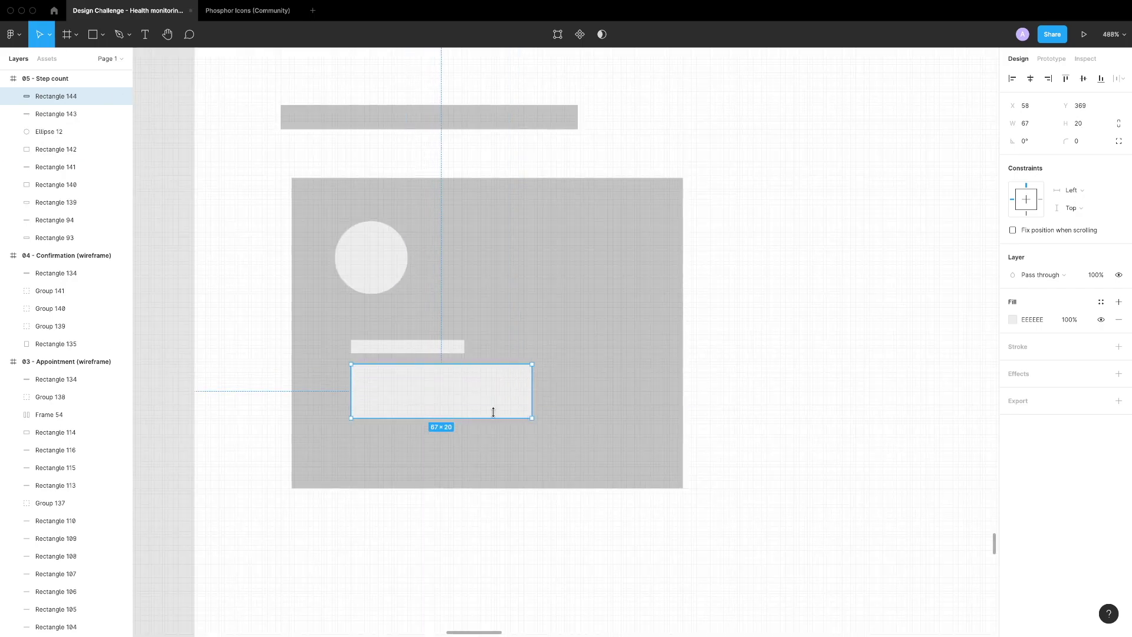
pyautogui.hotkey('ctrl', 'g')
# Wrap the three metric cards in an auto layout row with a wider gap
pyautogui.scroll(-1, 369, 260)
pyautogui.click(341, 336)
pyautogui.keyDown('shift'); pyautogui.click(356, 176); pyautogui.keyUp('shift')
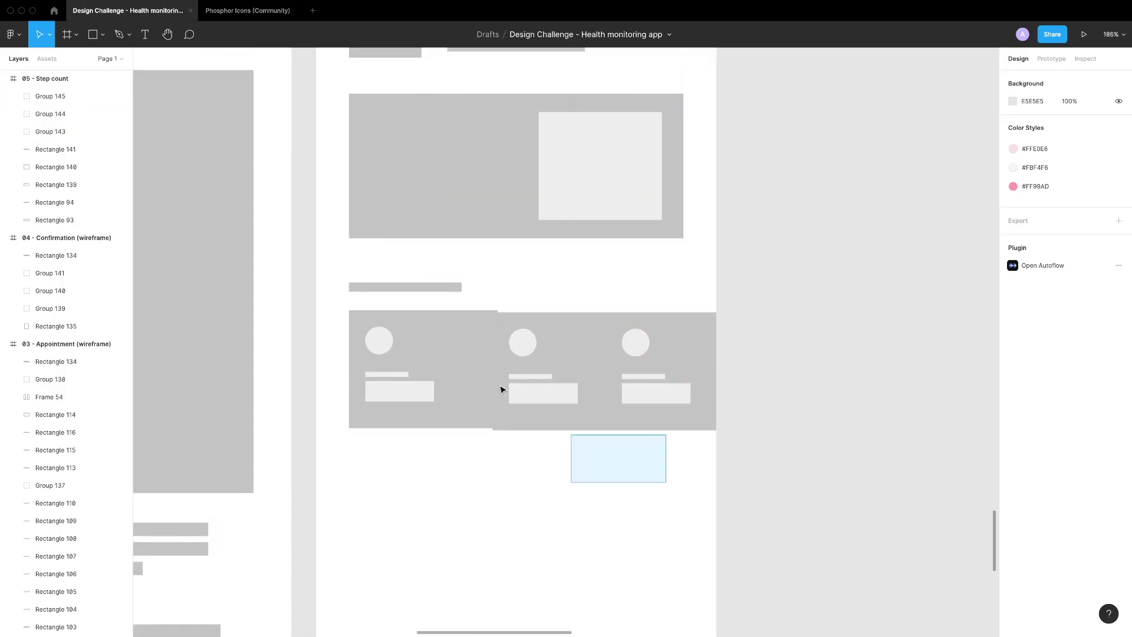
pyautogui.moveTo(502, 389); pyautogui.dragTo(459, 383)
pyautogui.hotkey('shift', 'a')
pyautogui.moveTo(725, 412); pyautogui.dragTo(826, 412)
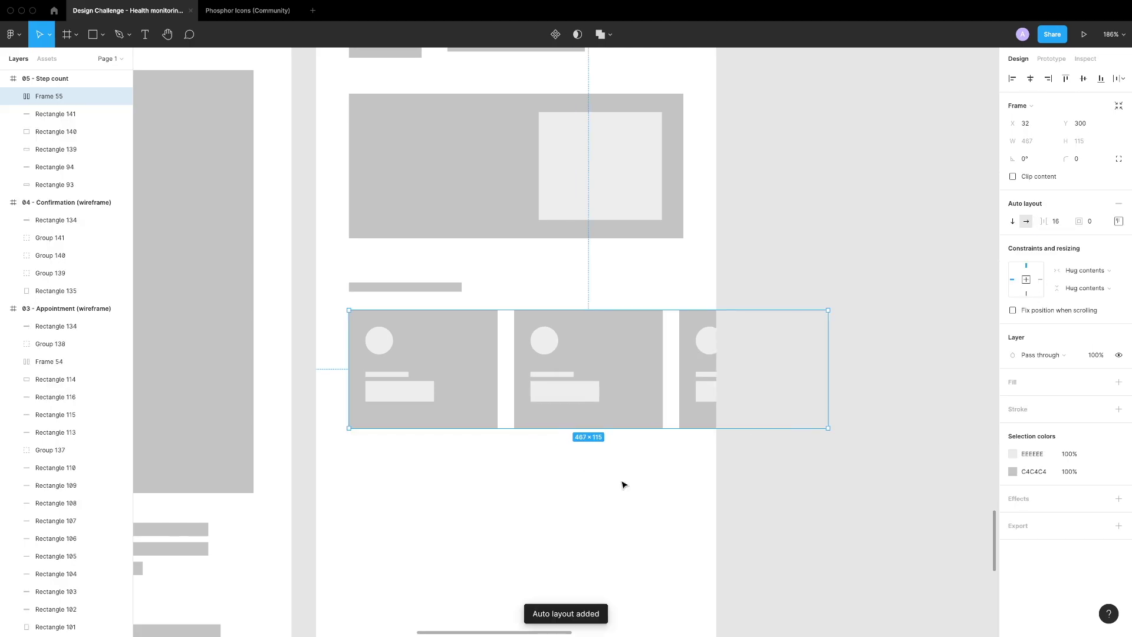
pyautogui.press('Escape')
# Draw three tab rectangles below the cards, group them, and fill the first with EEEEEE
pyautogui.moveTo(432, 524); pyautogui.dragTo(465, 384)
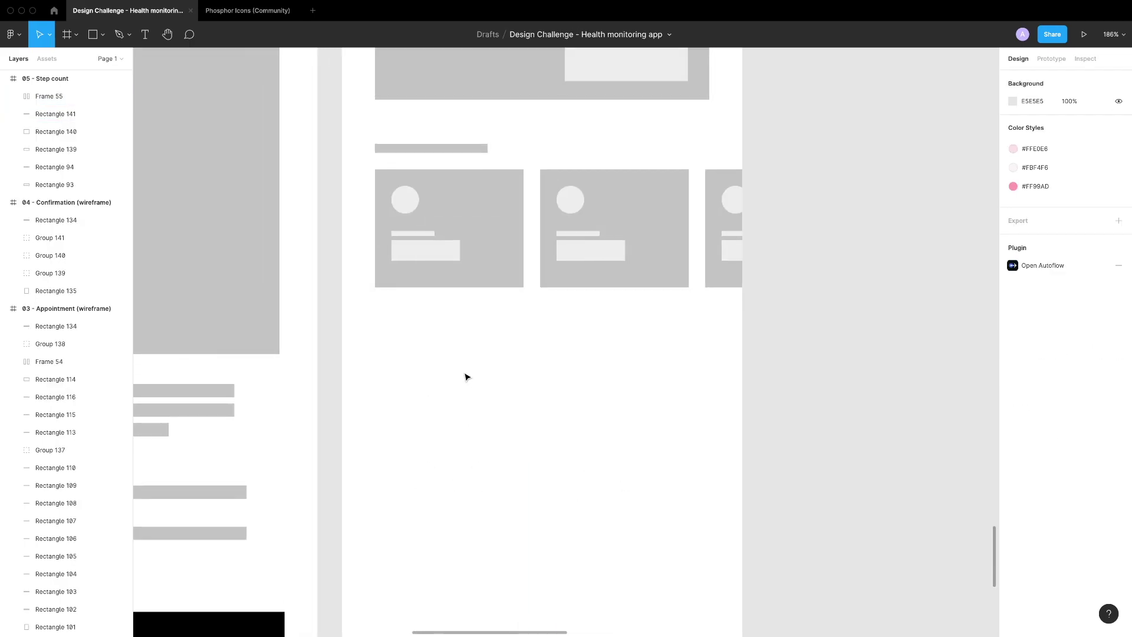
pyautogui.moveTo(385, 339)
pyautogui.mouseDown()
pyautogui.moveTo(498, 365)
pyautogui.moveTo(572, 355)
pyautogui.mouseUp()
pyautogui.moveTo(674, 428); pyautogui.dragTo(465, 353)
pyautogui.press('super+g')
pyautogui.doubleClick(430, 354)
pyautogui.click(1033, 301)
pyautogui.write('EEEEEE')
pyautogui.press('Return')
pyautogui.click(671, 468)
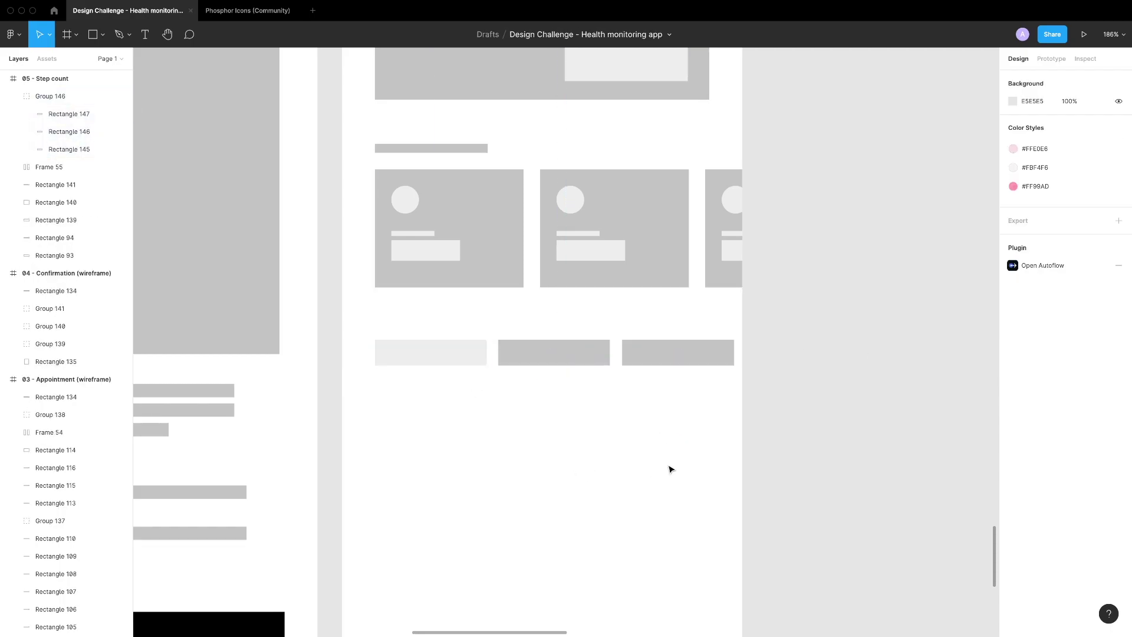
# Turn the tabs into an auto layout row, resize it, and draw a small square marker
pyautogui.moveTo(670, 468); pyautogui.dragTo(450, 337)
pyautogui.hotkey('shift', 'a')
pyautogui.click(611, 517)
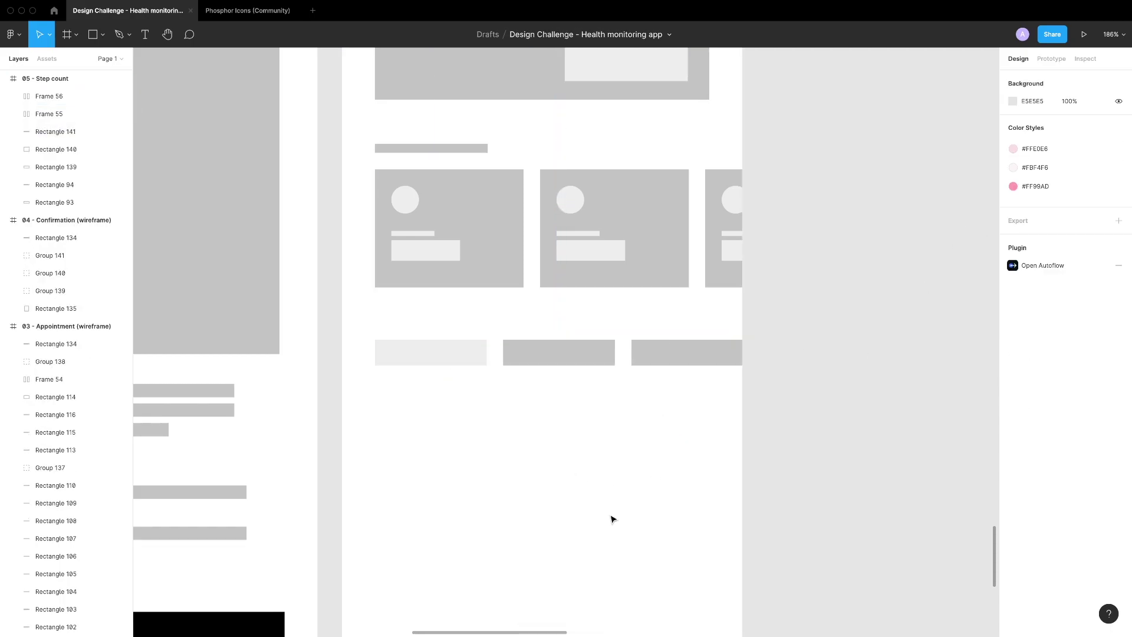
pyautogui.scroll(1, 576, 520)
pyautogui.doubleClick(497, 370)
pyautogui.moveTo(759, 364); pyautogui.dragTo(785, 364)
pyautogui.click(598, 478)
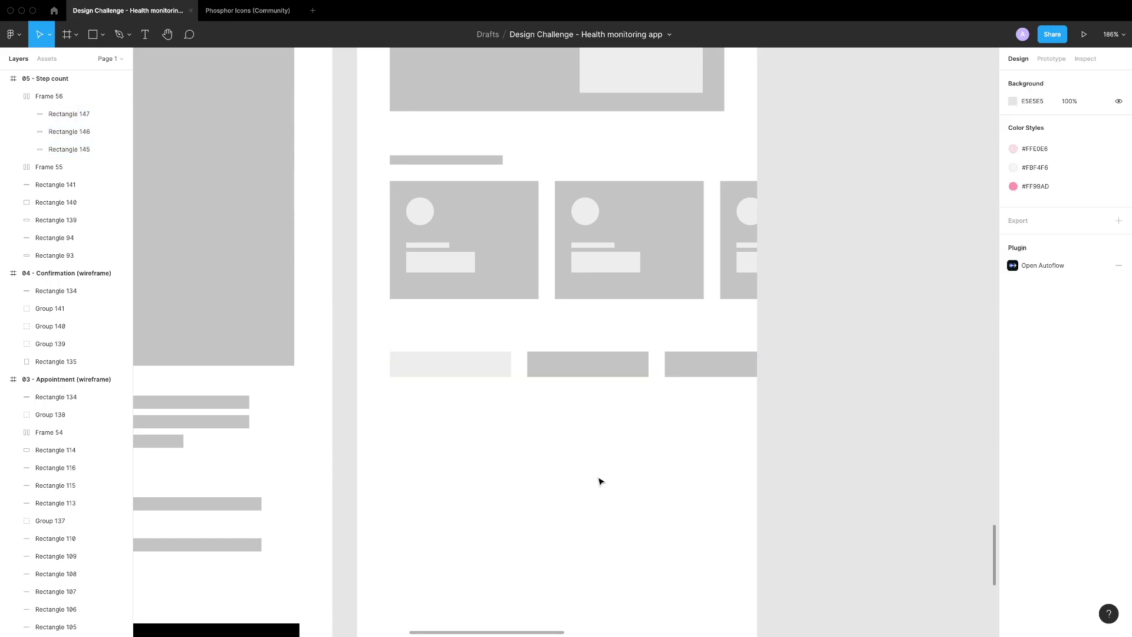
pyautogui.scroll(-3, 592, 425)
pyautogui.moveTo(411, 333); pyautogui.dragTo(425, 346)
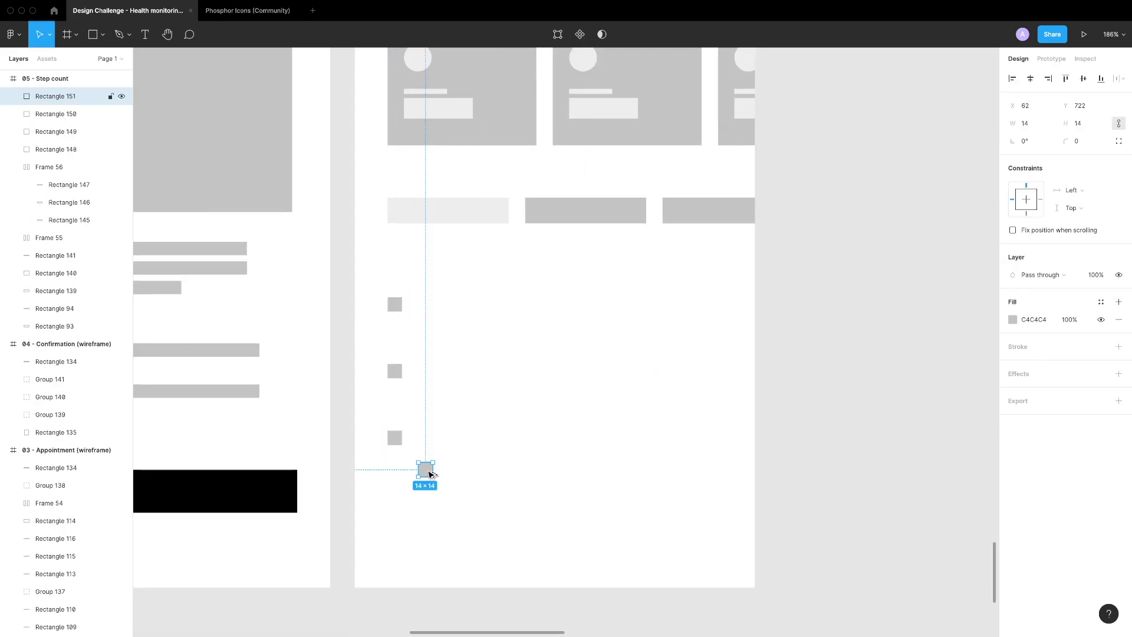
# Copy the square marker along a row under the chart and space the squares evenly
pyautogui.moveTo(455, 472); pyautogui.dragTo(552, 473)
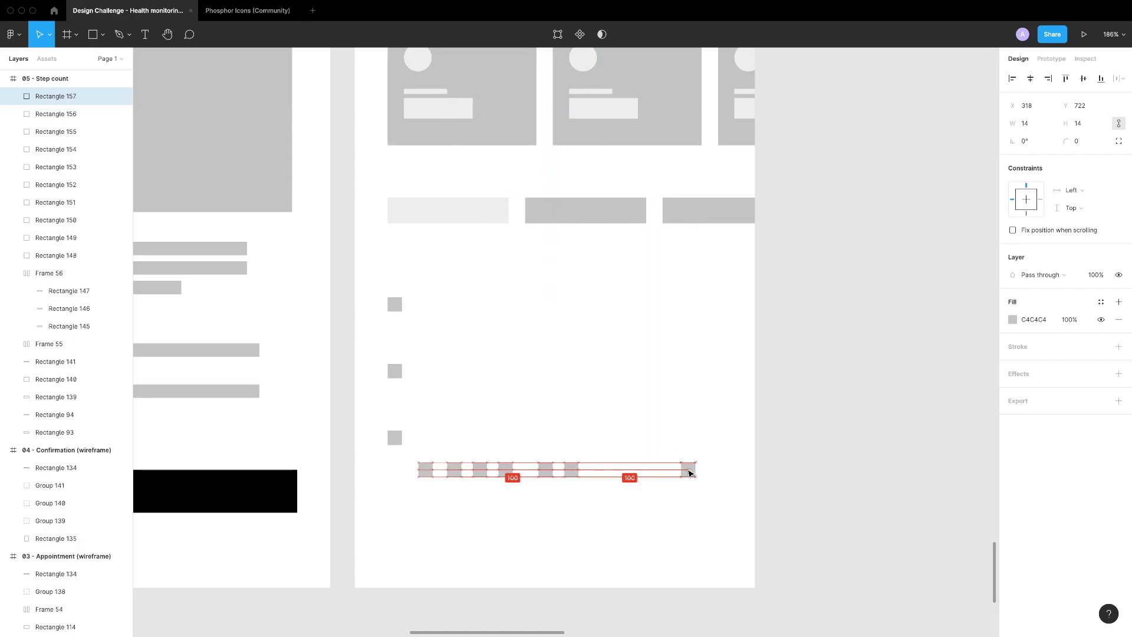
pyautogui.moveTo(704, 489); pyautogui.dragTo(412, 457)
pyautogui.hotkey('ctrl', 'alt', 't')
pyautogui.click(497, 435)
# Draw a thin tall bar above the first square and delete the extra bars and squares
pyautogui.scroll(3, 470, 430)
pyautogui.press('r')
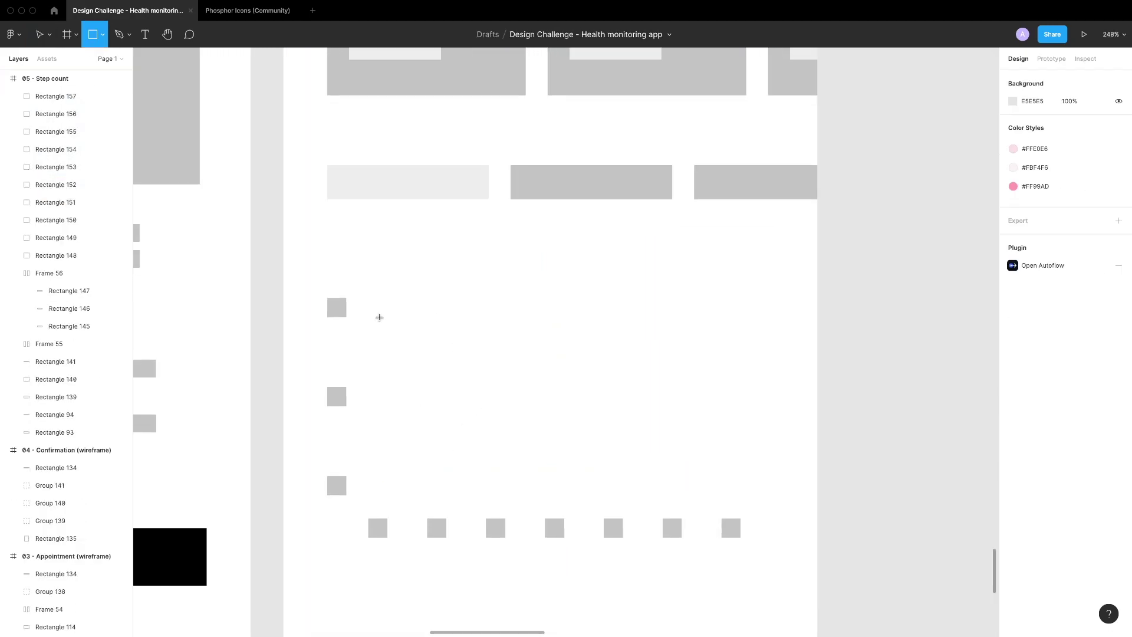
pyautogui.moveTo(375, 310); pyautogui.dragTo(380, 502)
pyautogui.press('Escape')
pyautogui.moveTo(382, 457); pyautogui.dragTo(478, 460)
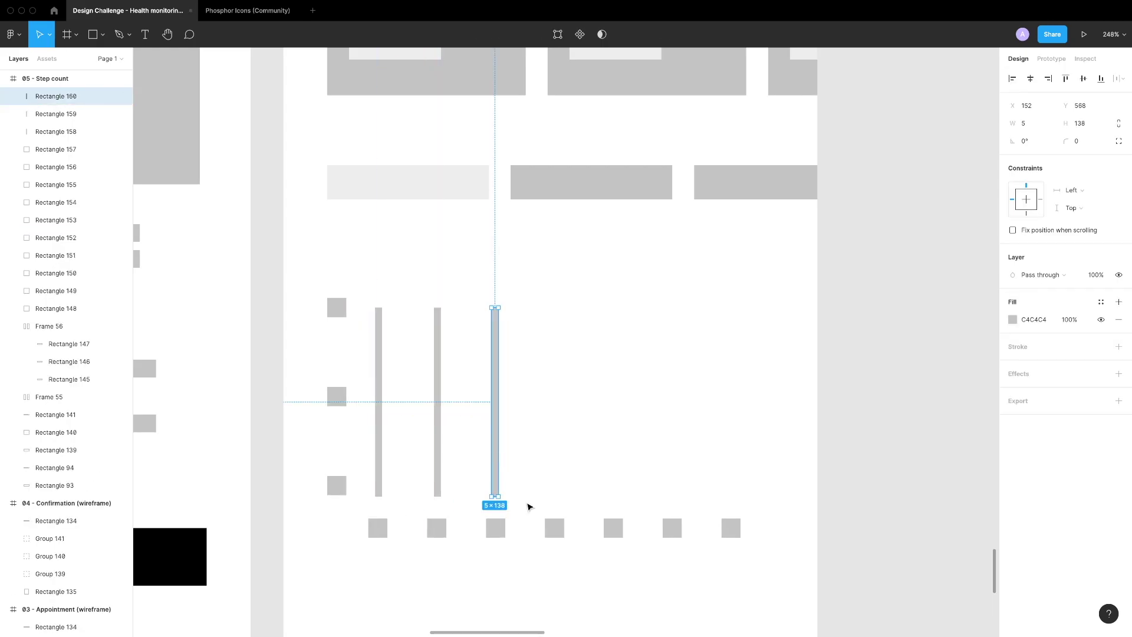
pyautogui.moveTo(752, 563); pyautogui.dragTo(427, 490)
pyautogui.press('Delete')
# Group the bar with its square and duplicate it into seven evenly spaced bar groups
pyautogui.click(380, 494)
pyautogui.keyDown('shift'); pyautogui.click(377, 527); pyautogui.keyUp('shift')
pyautogui.hotkey('ctrl', 'g')
pyautogui.moveTo(387, 448); pyautogui.dragTo(413, 447)
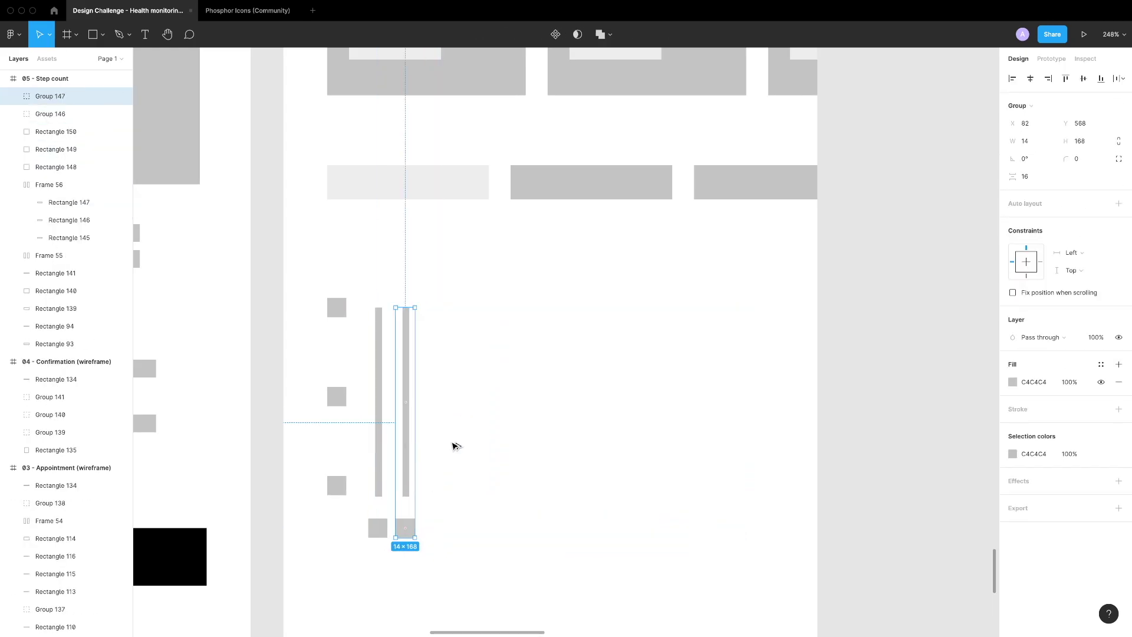
pyautogui.hotkey('ctrl', 'd')
pyautogui.hotkey('ctrl', 'd')
pyautogui.hotkey('ctrl', 'd')
pyautogui.hotkey('ctrl', 'd')
pyautogui.hotkey('ctrl', 'd')
pyautogui.moveTo(631, 527); pyautogui.dragTo(361, 533)
pyautogui.hotkey('ctrl', 'alt', 't')
# Ungroup the bar groups and fill the seven tall track bars with EEEEEE
pyautogui.click(445, 568)
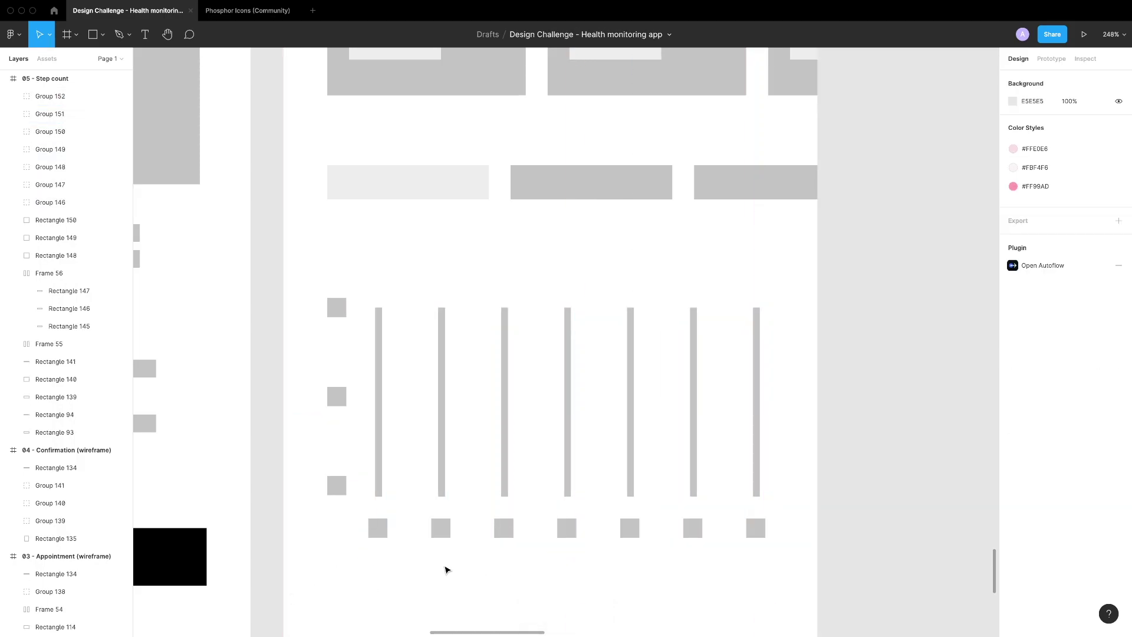
pyautogui.moveTo(760, 578); pyautogui.dragTo(380, 480)
pyautogui.hotkey('ctrl', 'shift', 'g')
pyautogui.moveTo(780, 452); pyautogui.dragTo(368, 441)
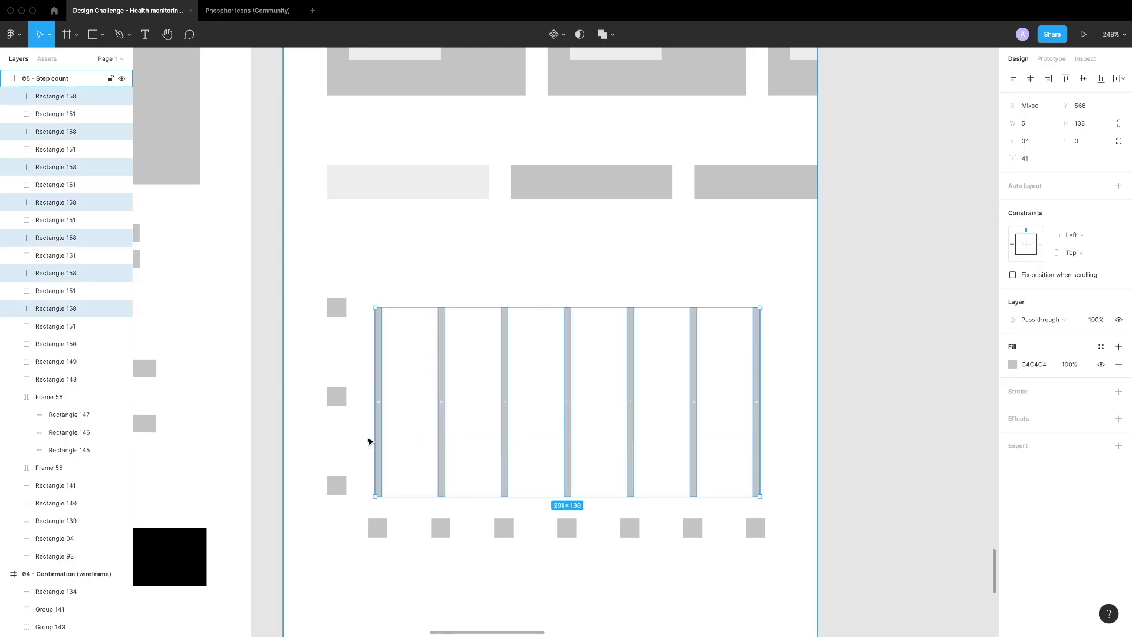
pyautogui.click(1030, 360)
pyautogui.write('EEEEEE')
pyautogui.press('Return')
# Duplicate the track bars in place and fill the copies with black 000000
pyautogui.hotkey('ctrl', 'd')
pyautogui.click(379, 435)
pyautogui.moveTo(370, 436); pyautogui.dragTo(696, 393)
pyautogui.click(1032, 364)
pyautogui.write('000000')
pyautogui.press('Return')
# Resize the black value bars to varying heights across the seven days
pyautogui.moveTo(547, 308); pyautogui.dragTo(545, 411)
pyautogui.click(442, 412)
pyautogui.moveTo(442, 412); pyautogui.dragTo(442, 347)
pyautogui.click(506, 412)
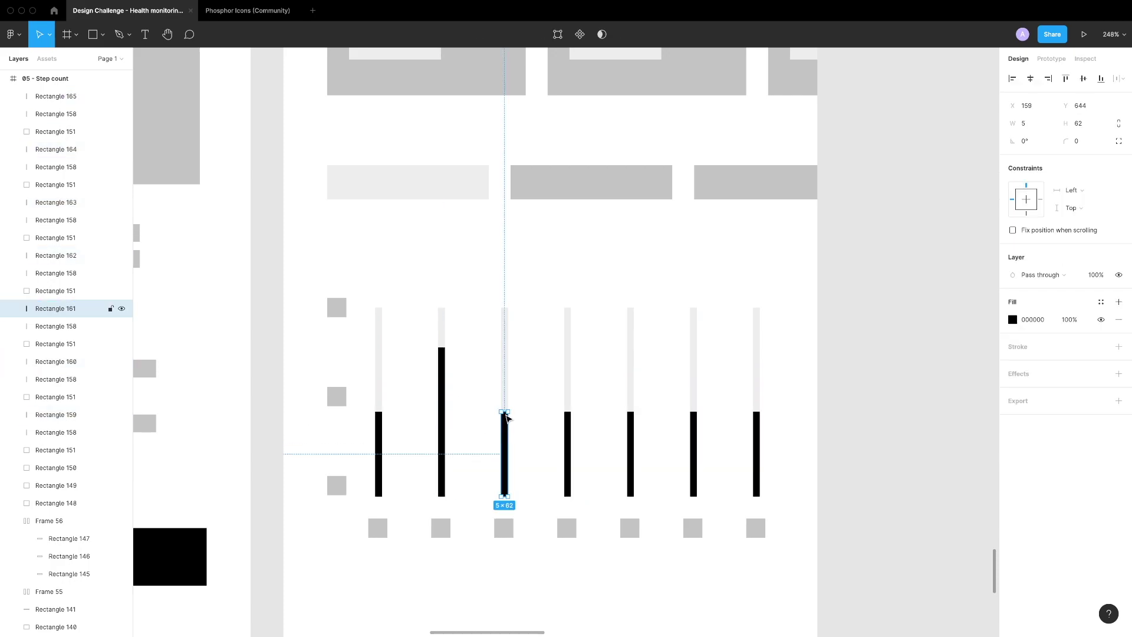
pyautogui.click(567, 434)
pyautogui.moveTo(567, 412); pyautogui.dragTo(567, 335)
pyautogui.click(631, 416)
pyautogui.click(693, 452)
pyautogui.moveTo(693, 411); pyautogui.dragTo(693, 462)
pyautogui.click(756, 454)
pyautogui.moveTo(756, 411); pyautogui.dragTo(757, 462)
pyautogui.press('Escape')
# Group all the bar chart pieces into one chart group
pyautogui.scroll(-3, 508, 527)
pyautogui.moveTo(637, 553); pyautogui.dragTo(397, 396)
pyautogui.hotkey('ctrl', 'g')
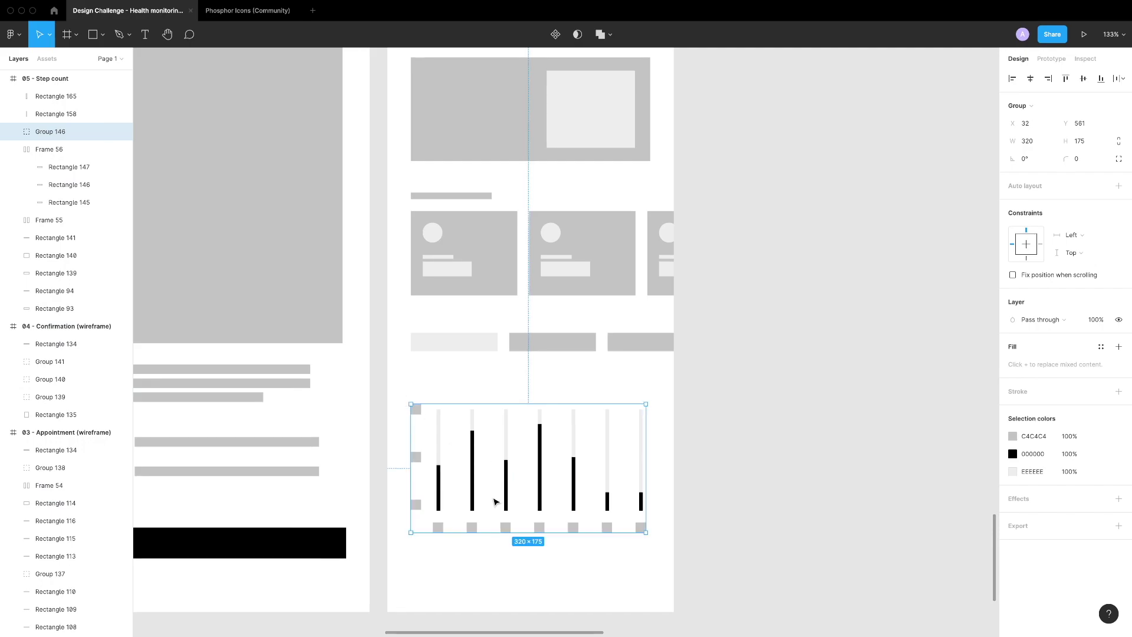
pyautogui.scroll(-5, 603, 571)
pyautogui.click(603, 570)
pyautogui.click(589, 538)
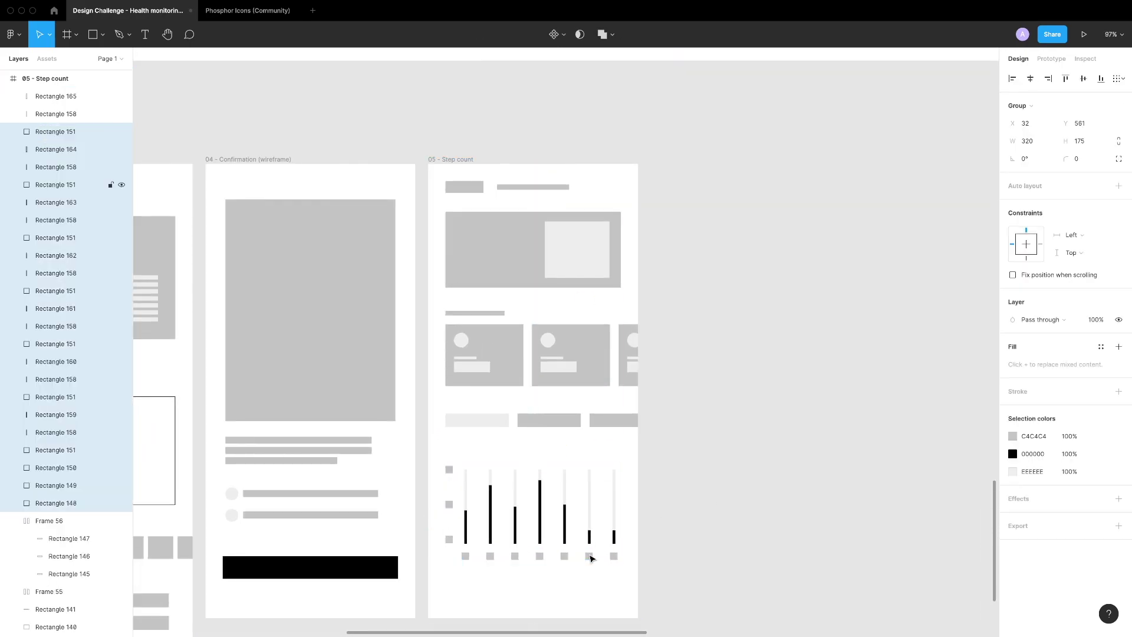
pyautogui.scroll(5, 501, 518)
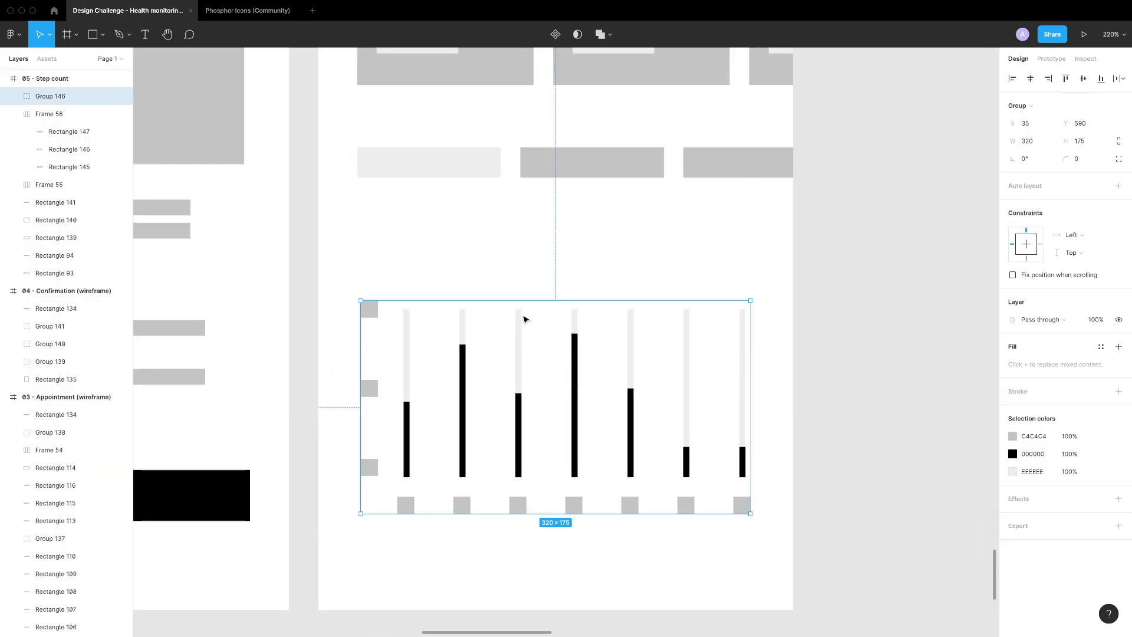
pyautogui.press('Escape')
# Add a blank iPhone 13 frame beside the Step count screen
pyautogui.scroll(3, 519, 383)
pyautogui.moveTo(407, 289); pyautogui.dragTo(407, 354)
pyautogui.scroll(2, 406, 295)
pyautogui.moveTo(345, 177); pyautogui.dragTo(410, 126)
pyautogui.press('Escape')
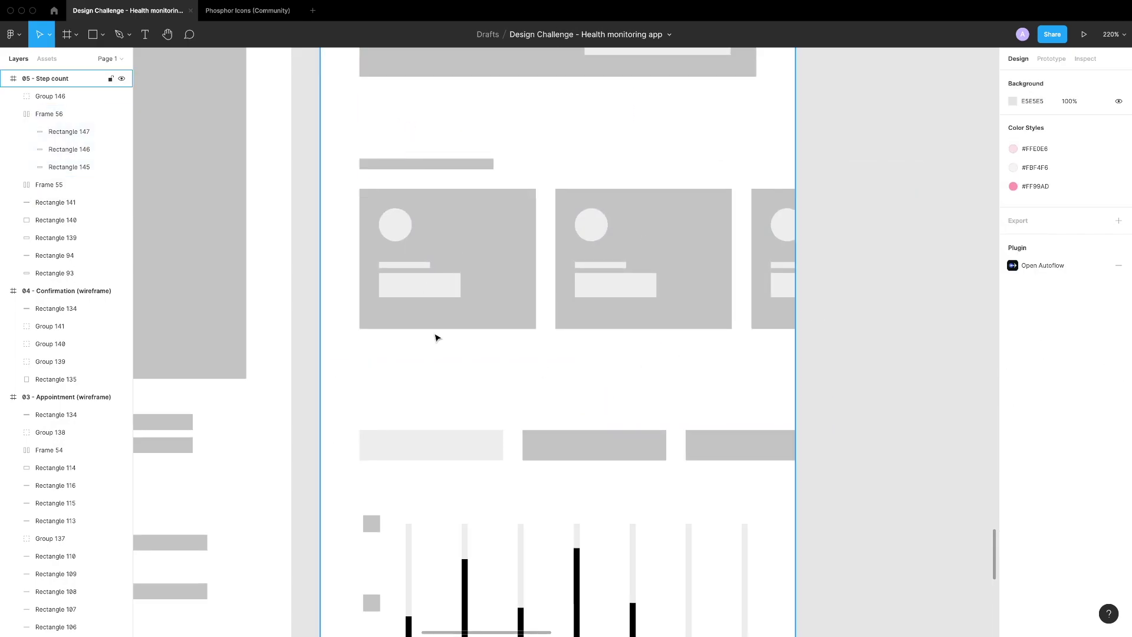
pyautogui.scroll(-5, 631, 328)
pyautogui.click(1037, 132)
# Name the new blank phone frame '06 - Heart rate (wireframe)'
pyautogui.scroll(2, 711, 194)
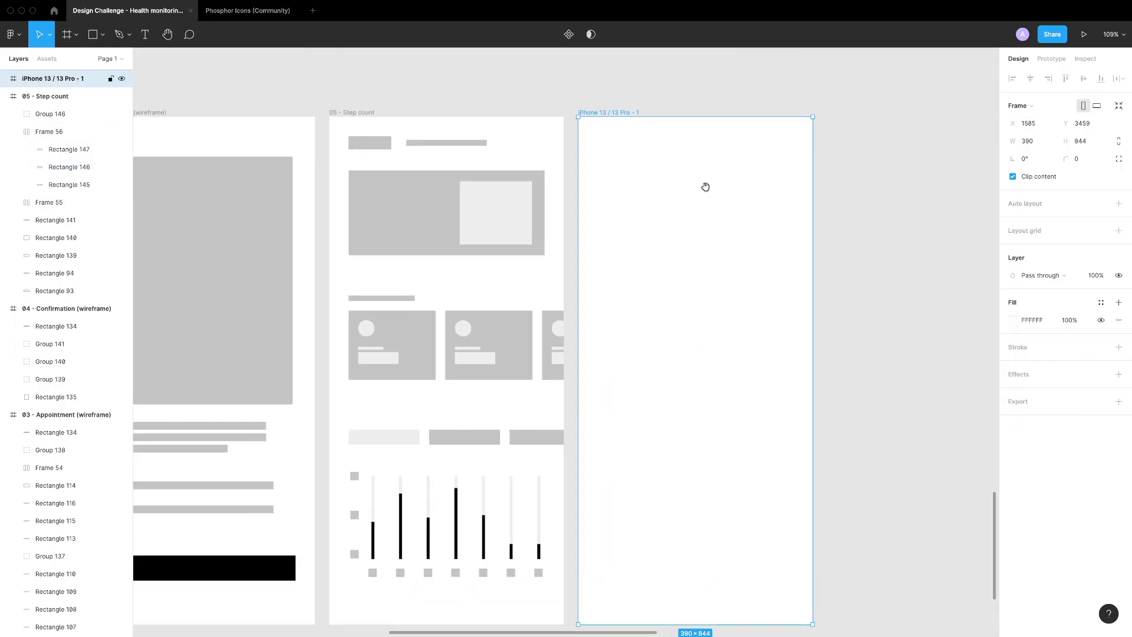
pyautogui.scroll(2, 710, 195)
pyautogui.click(332, 183)
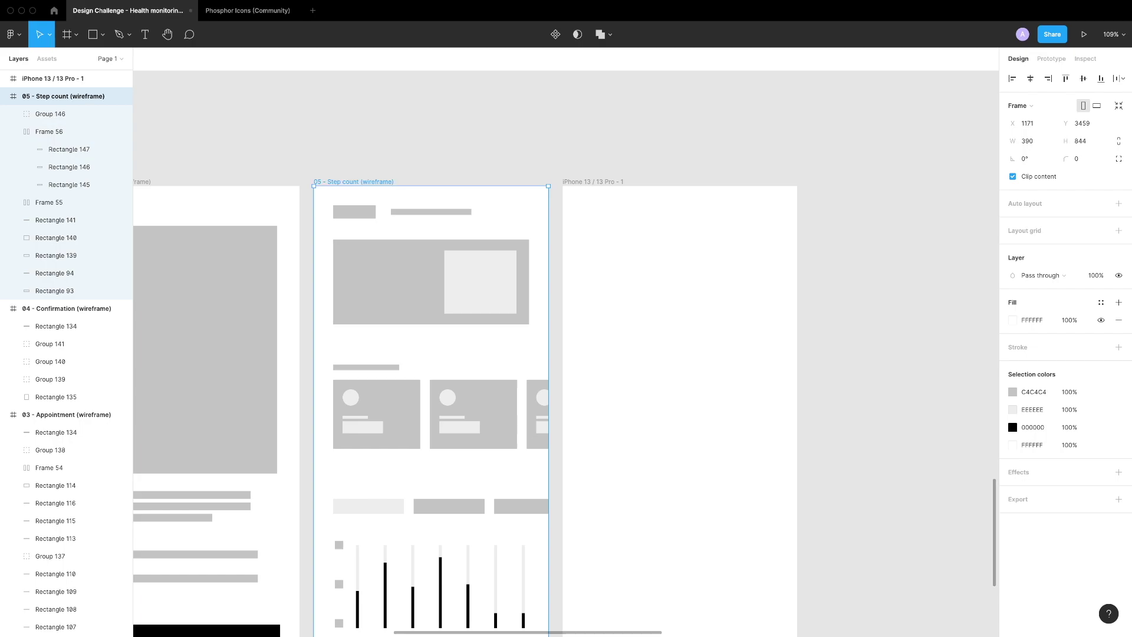
pyautogui.click(706, 195)
pyautogui.press('Return')
# Copy the header and image block from the Step count screen into the Heart rate frame
pyautogui.moveTo(534, 330); pyautogui.dragTo(359, 220)
pyautogui.hotkey('ctrl', 'c')
pyautogui.hscroll(3, 509, 205)
pyautogui.click(619, 197)
pyautogui.hotkey('ctrl', 'v')
pyautogui.hscroll(-5, 299, 427)
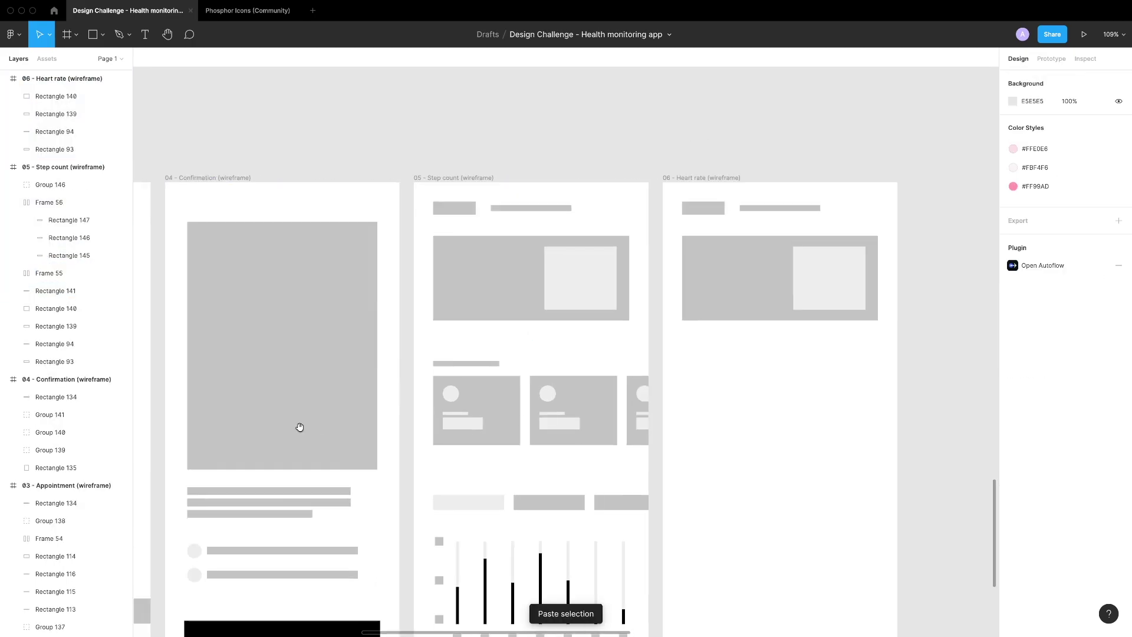
pyautogui.hscroll(-10, 299, 426)
# Paste the Appointment card list into Heart rate and ungroup it into five separate cards
pyautogui.click(280, 458)
pyautogui.hotkey('ctrl', 'c')
pyautogui.hscroll(10, 281, 457)
pyautogui.click(381, 135)
pyautogui.hotkey('ctrl', 'v')
pyautogui.scroll(-3, 498, 461)
pyautogui.scroll(3, 498, 460)
pyautogui.moveTo(500, 457); pyautogui.dragTo(478, 371)
pyautogui.scroll(1, 479, 370)
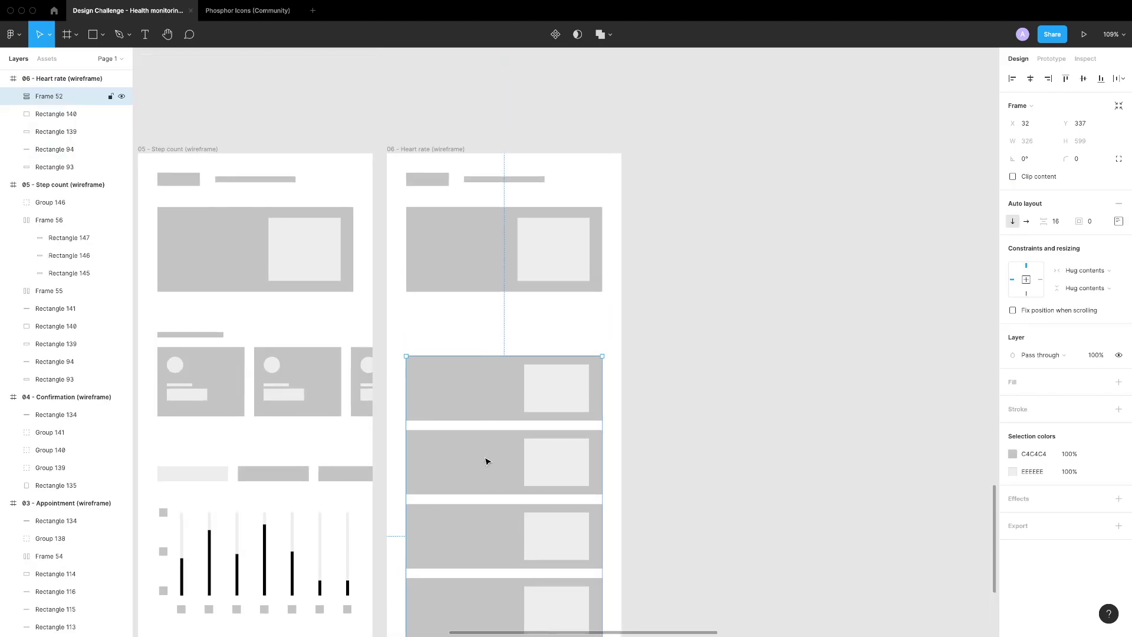
pyautogui.scroll(-2, 480, 486)
pyautogui.hotkey('ctrl', 'shift', 'g')
pyautogui.scroll(-2, 479, 487)
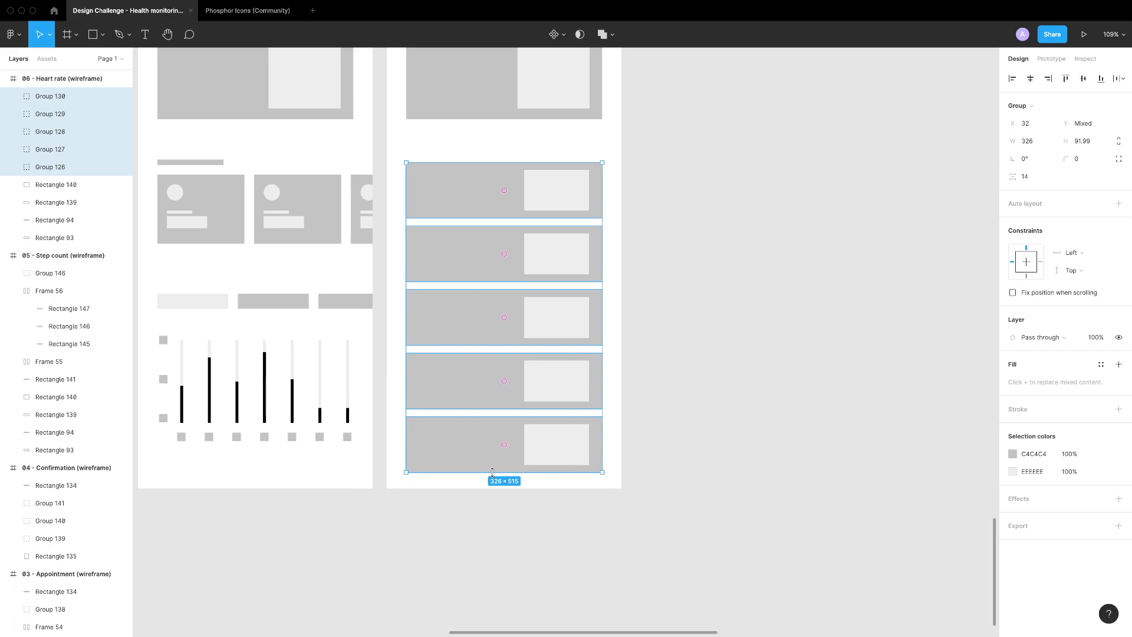
pyautogui.scroll(1, 595, 430)
pyautogui.click(700, 389)
# Draw a short label rectangle above the stacked cards
pyautogui.scroll(5, 489, 343)
pyautogui.scroll(-2, 389, 293)
pyautogui.press('r')
pyautogui.moveTo(389, 293); pyautogui.dragTo(485, 302)
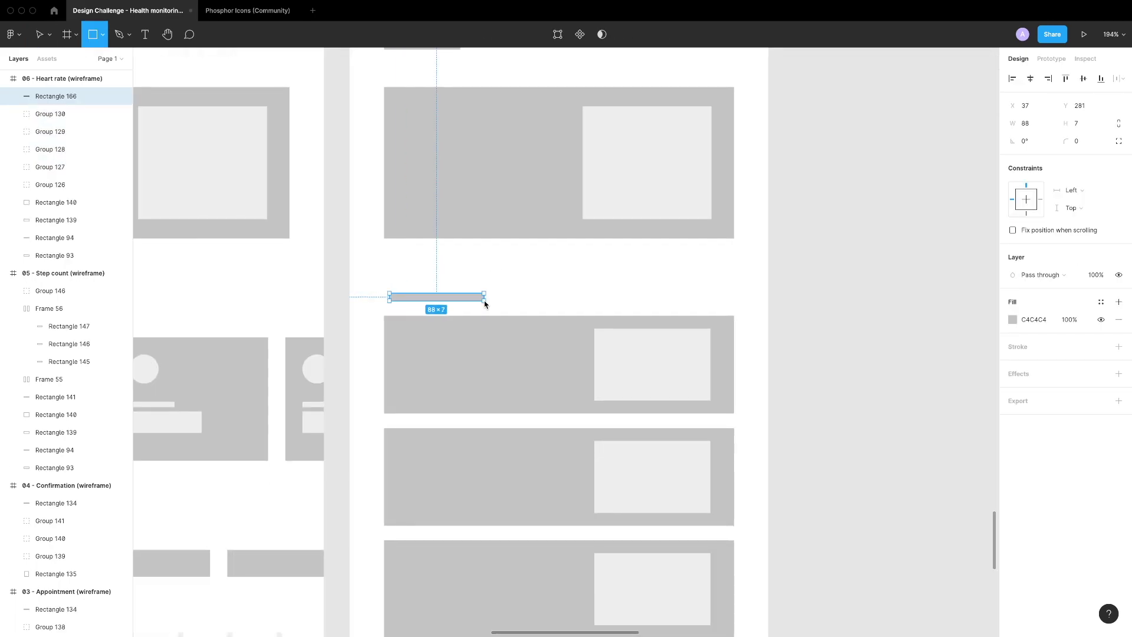
pyautogui.press('Escape')
# Zoom out and pan the canvas down below the wireframes
pyautogui.scroll(-5, 490, 316)
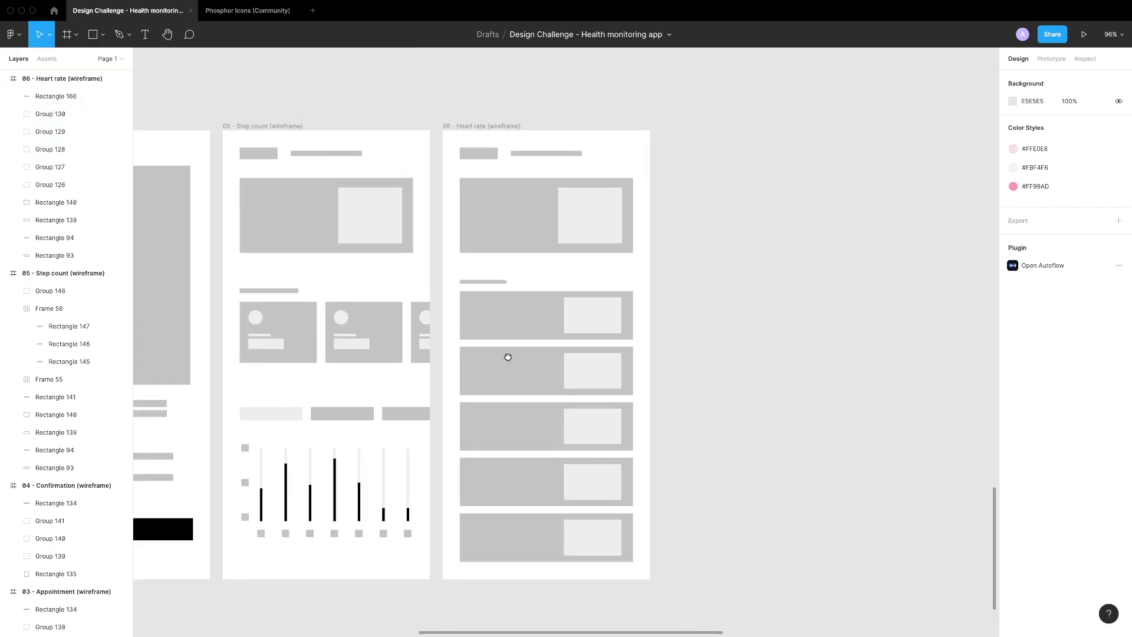
pyautogui.hscroll(-10, 475, 386)
pyautogui.scroll(-2, 612, 391)
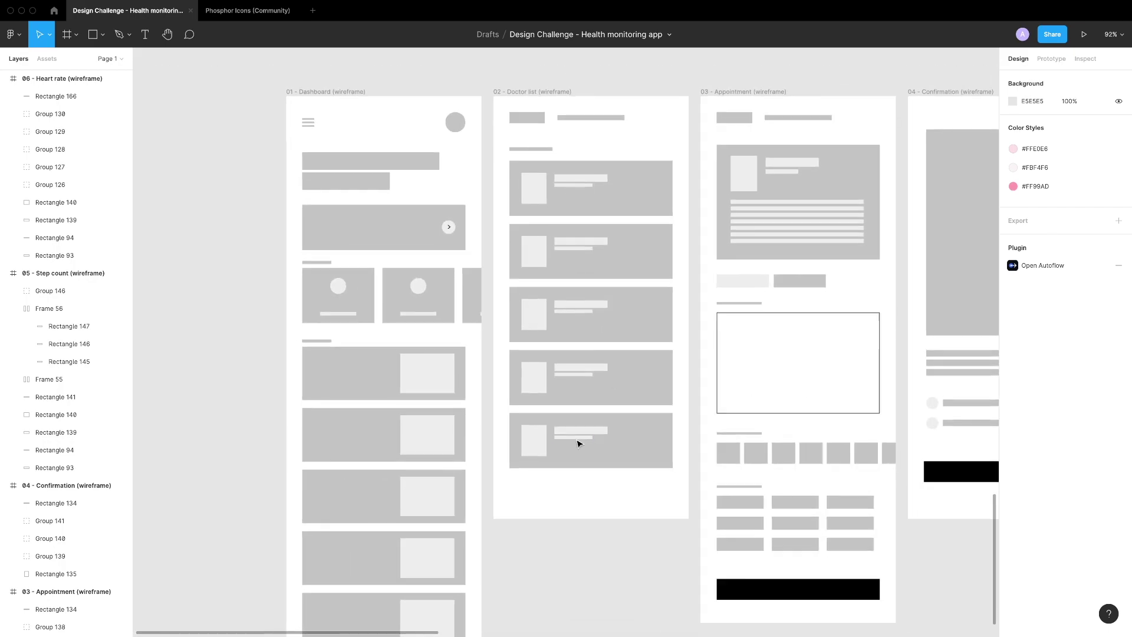
pyautogui.moveTo(584, 533); pyautogui.dragTo(269, 545)
pyautogui.scroll(-5, 268, 546)
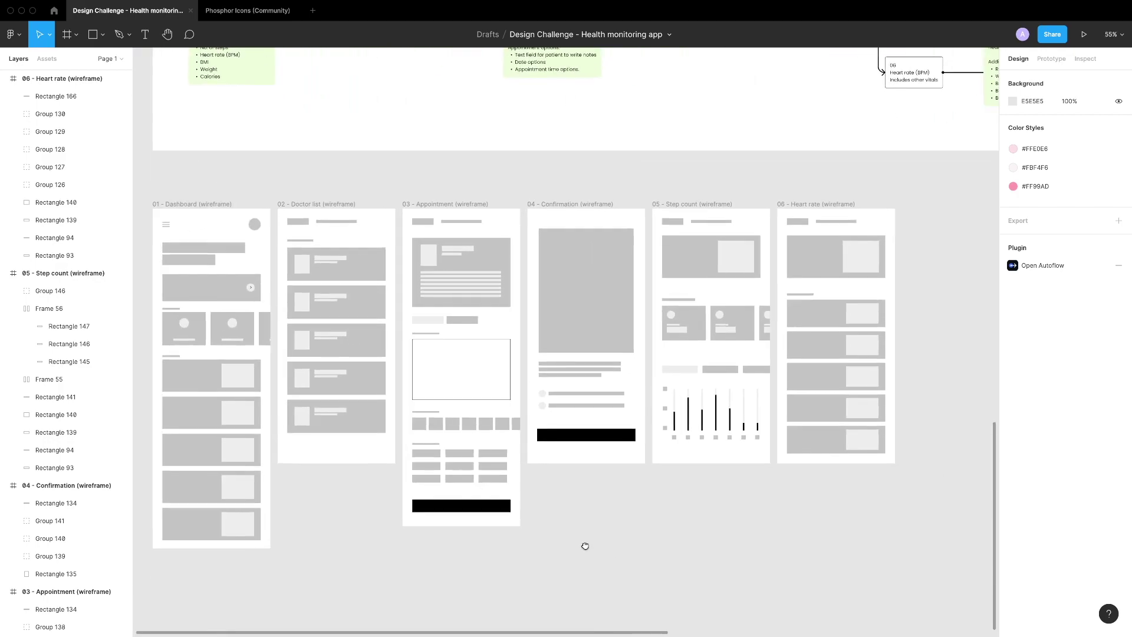
pyautogui.scroll(-10, 585, 545)
# Add an iPhone 13 frame and place it under 01 - Dashboard
pyautogui.press('f')
pyautogui.click(1071, 135)
pyautogui.moveTo(586, 568); pyautogui.dragTo(304, 563)
pyautogui.scroll(10, 682, 369)
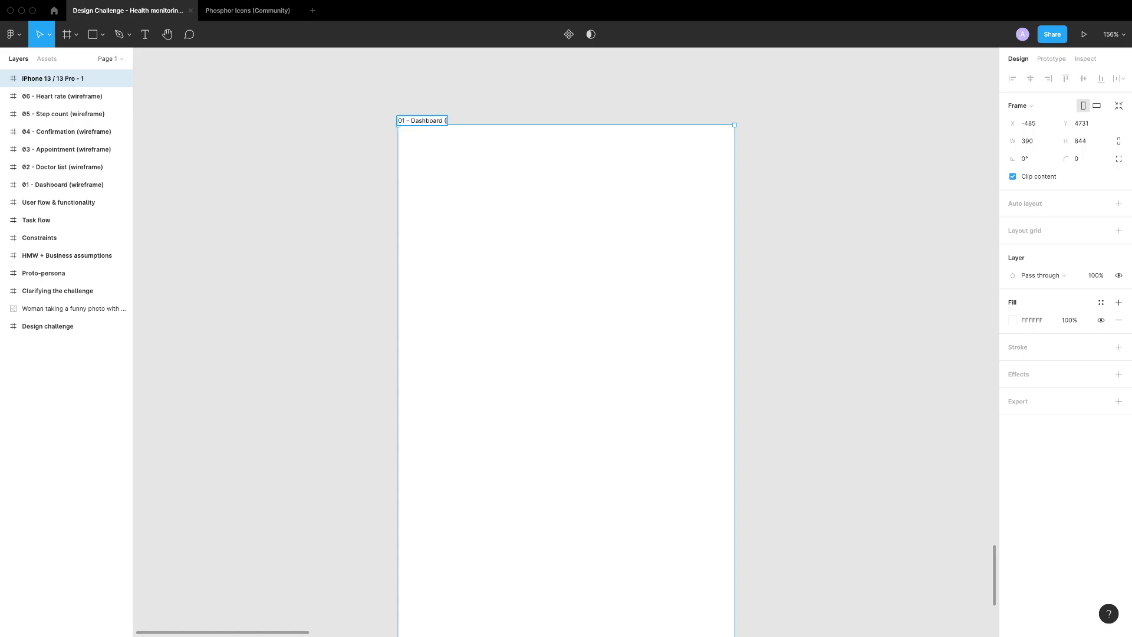
pyautogui.click(811, 219)
pyautogui.click(735, 222)
# Give the frame a 6-column layout grid with 32 margin and 16 gutter
pyautogui.click(1118, 231)
pyautogui.click(1012, 248)
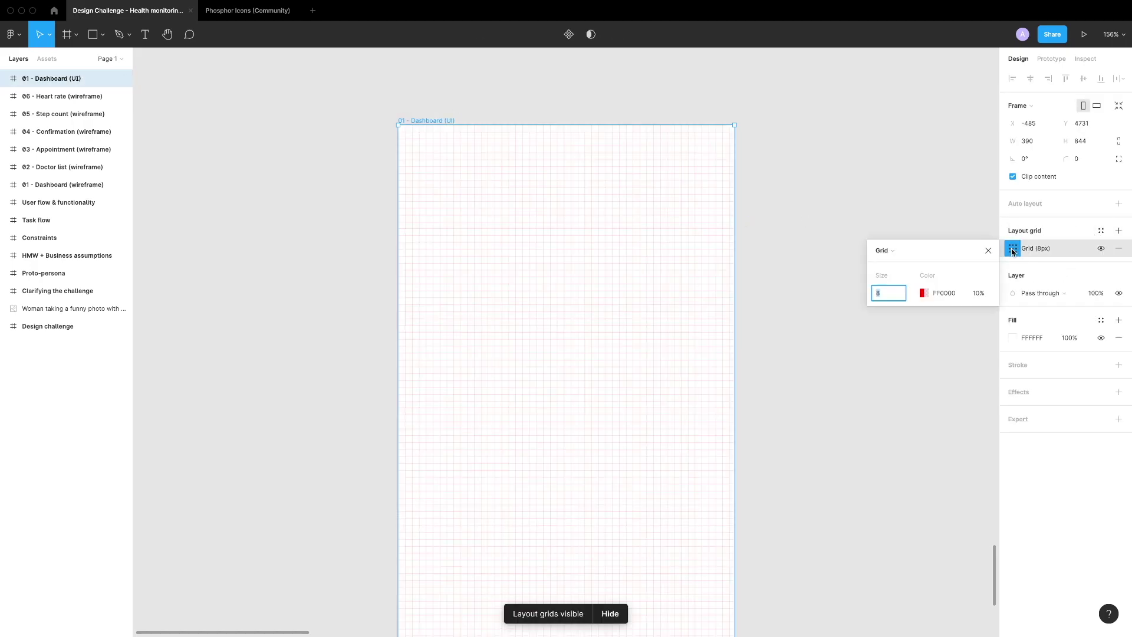
pyautogui.click(891, 250)
pyautogui.click(893, 283)
pyautogui.click(974, 333)
pyautogui.write('32')
pyautogui.press('Tab')
pyautogui.write('16')
pyautogui.press('Return')
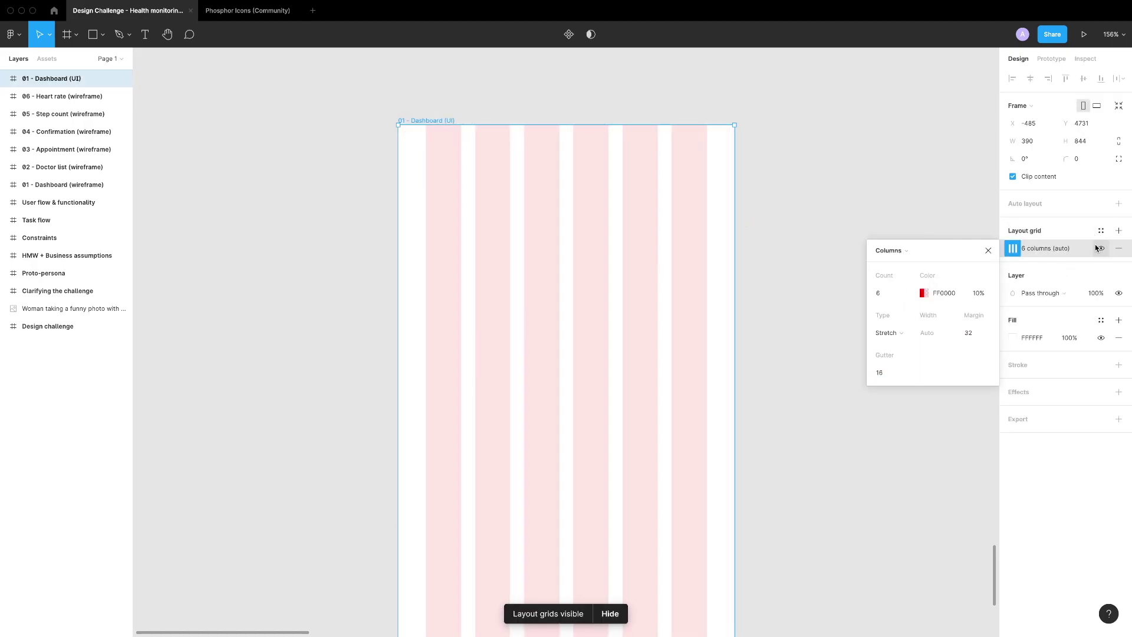
# Save the grid as the style 'Mobile grid (6 column)'
pyautogui.click(1101, 230)
pyautogui.click(1114, 249)
pyautogui.write('Mobile grid (6 column)')
pyautogui.press('Return')
pyautogui.scroll(-1, 923, 174)
pyautogui.press('Escape')
pyautogui.scroll(2, 596, 336)
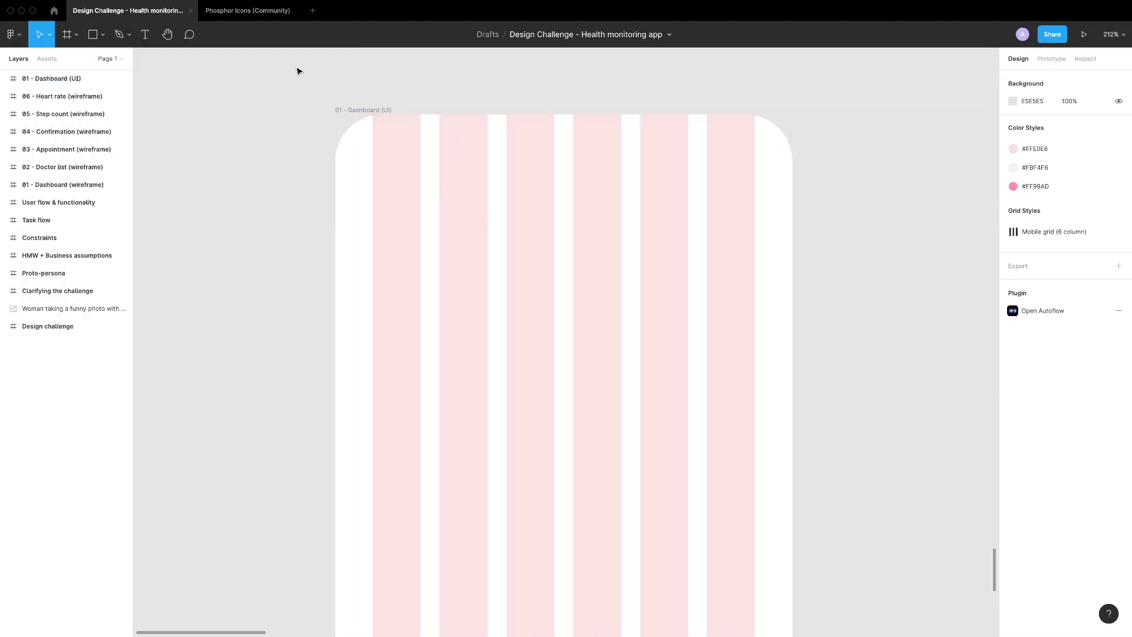
# Paste the Phosphor Icons List icon into the dashboard and select its middle line
pyautogui.click(263, 17)
pyautogui.click(47, 101)
pyautogui.scroll(5, 667, 397)
pyautogui.click(667, 397)
pyautogui.press('super+c')
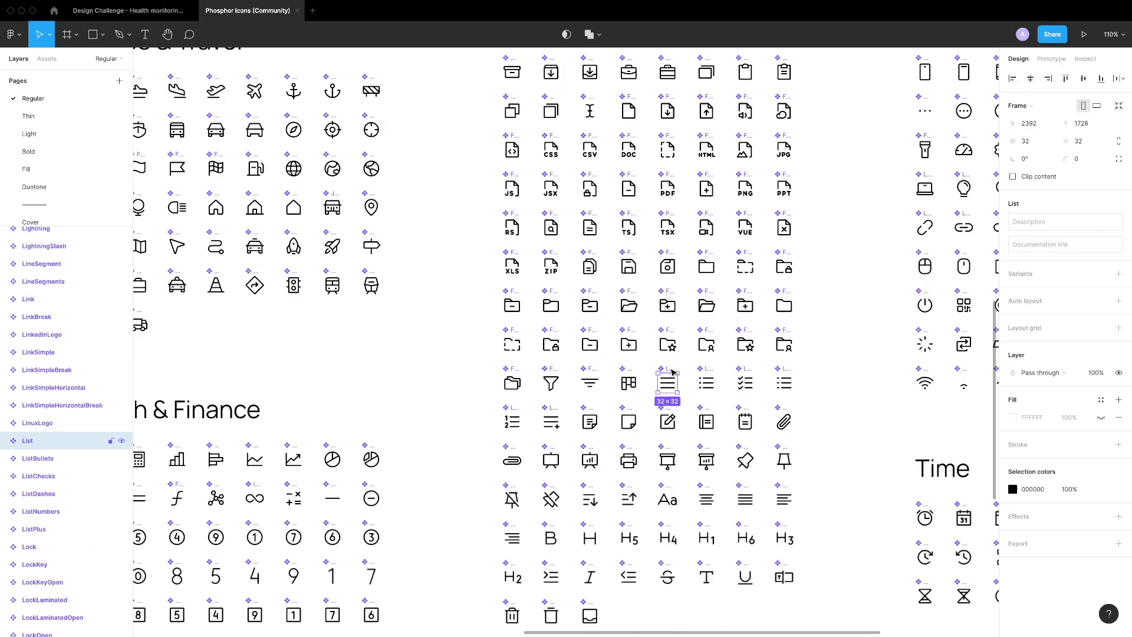
pyautogui.hotkey('ctrl', 'Tab')
pyautogui.press('super+v')
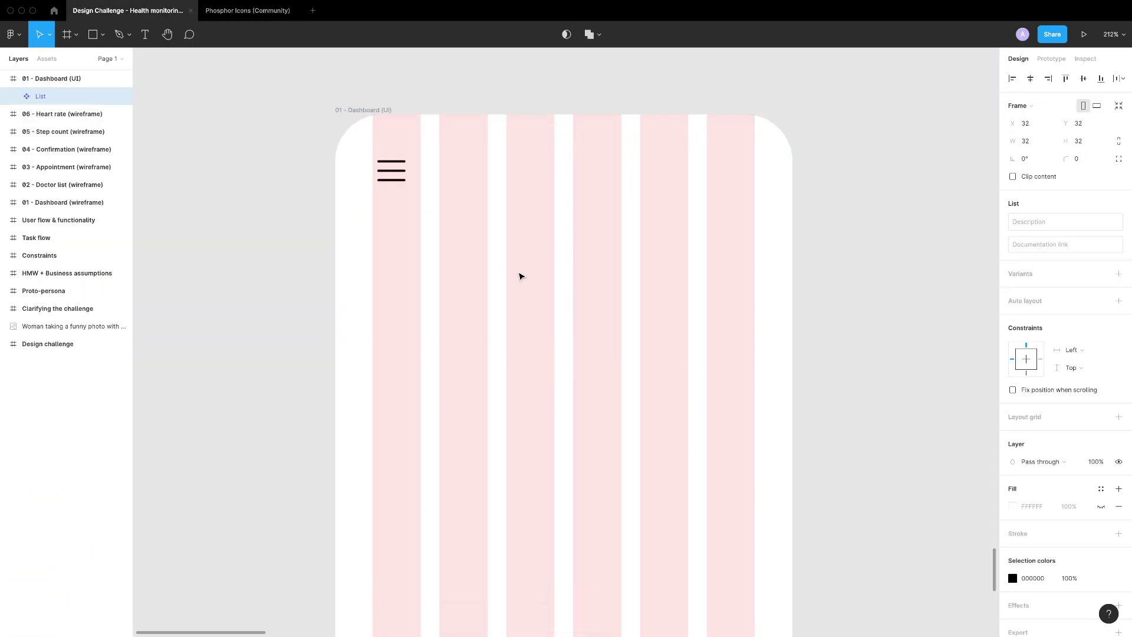
pyautogui.scroll(5, 413, 205)
pyautogui.scroll(2, 463, 210)
pyautogui.doubleClick(537, 258)
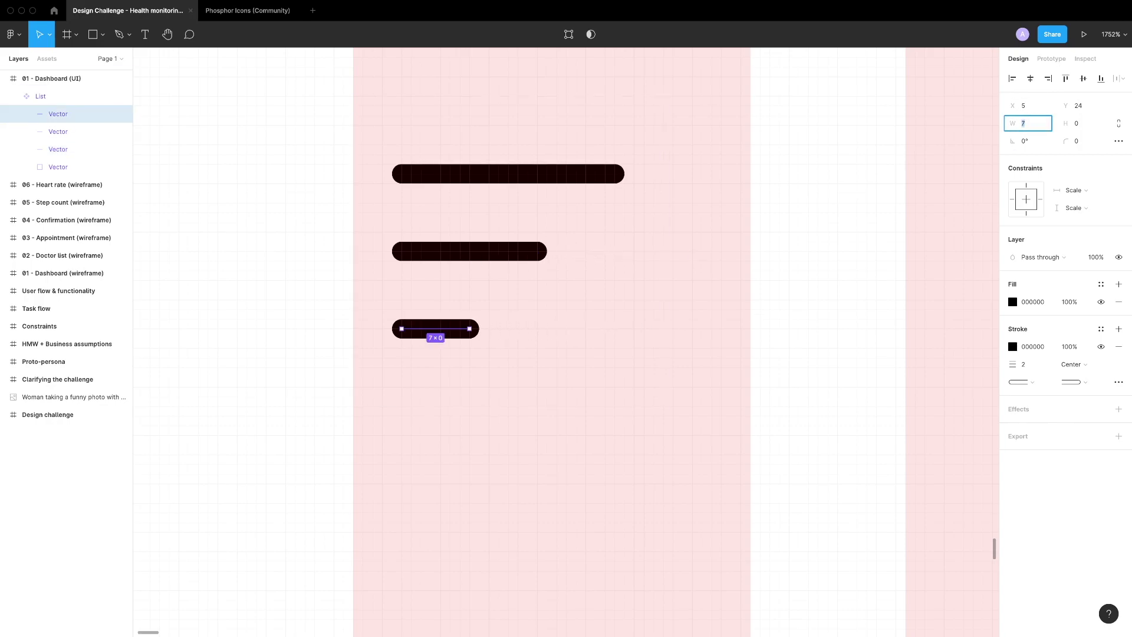
pyautogui.scroll(-5, 692, 301)
pyautogui.scroll(3, 581, 308)
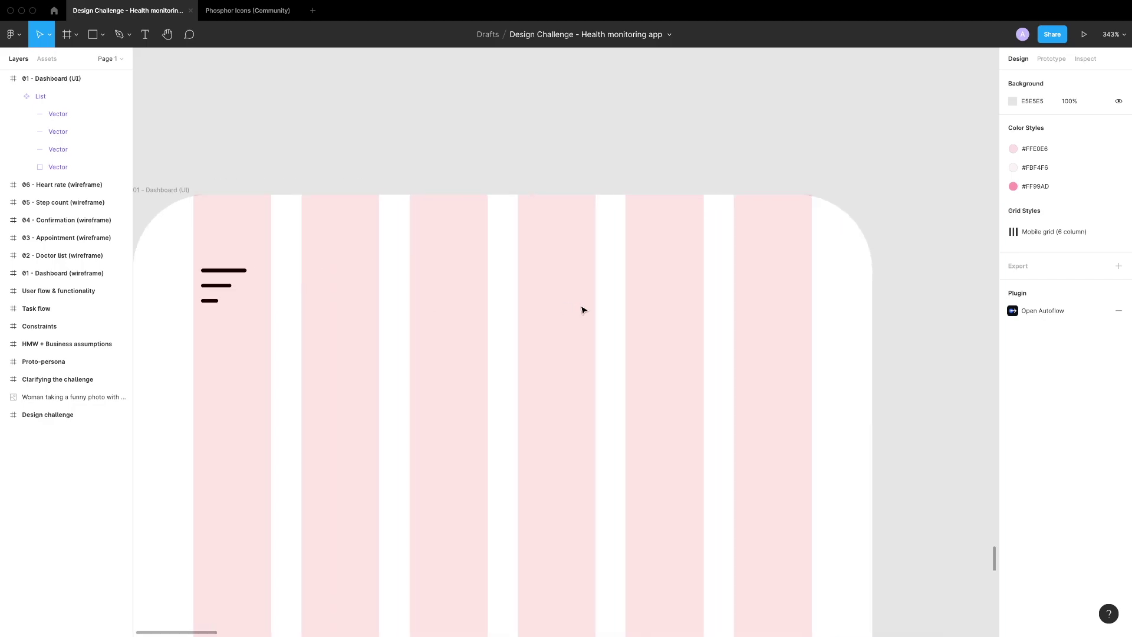
# Draw a 40×40 circle at the top right, level with the menu icon
pyautogui.press('o')
pyautogui.moveTo(581, 304); pyautogui.dragTo(603, 340)
pyautogui.moveTo(630, 379); pyautogui.dragTo(635, 382)
pyautogui.hotkey('alt', 'd')
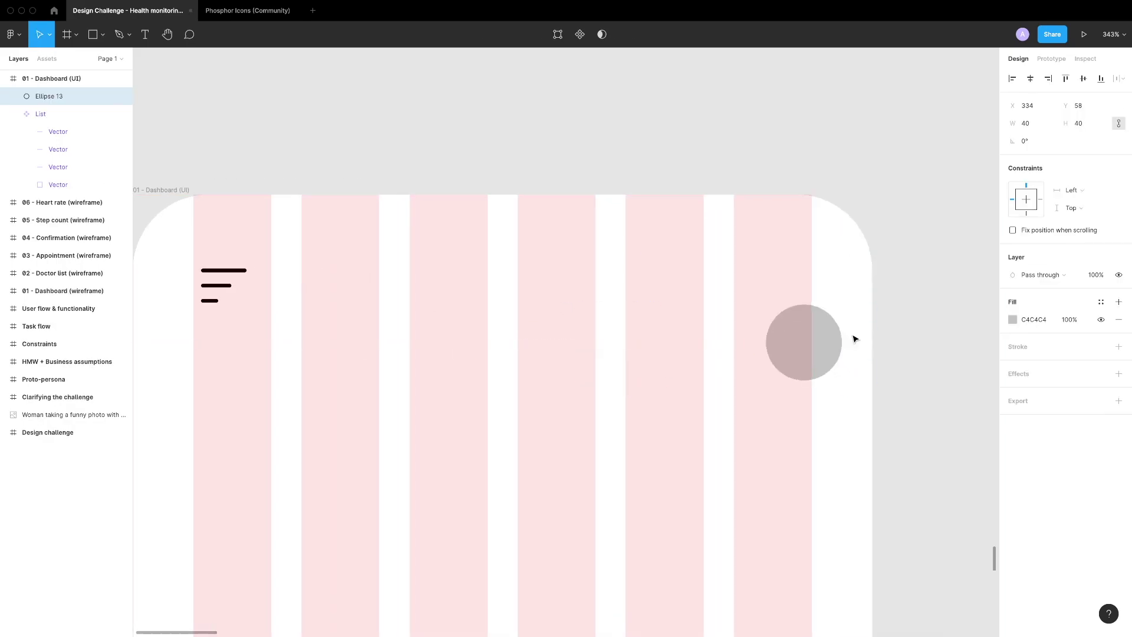
pyautogui.hotkey('shift', 'Up')
pyautogui.hotkey('shift', 'Up')
pyautogui.press('Up')
pyautogui.press('Up')
pyautogui.press('Up')
pyautogui.press('Up')
pyautogui.hotkey('ctrl', 'z')
pyautogui.hotkey('ctrl', 'z')
# Duplicate the circle and insert an Unsplash portrait, shrunk to a thumbnail beside it
pyautogui.hotkey('ctrl', 'd')
pyautogui.hotkey('ctrl', '/')
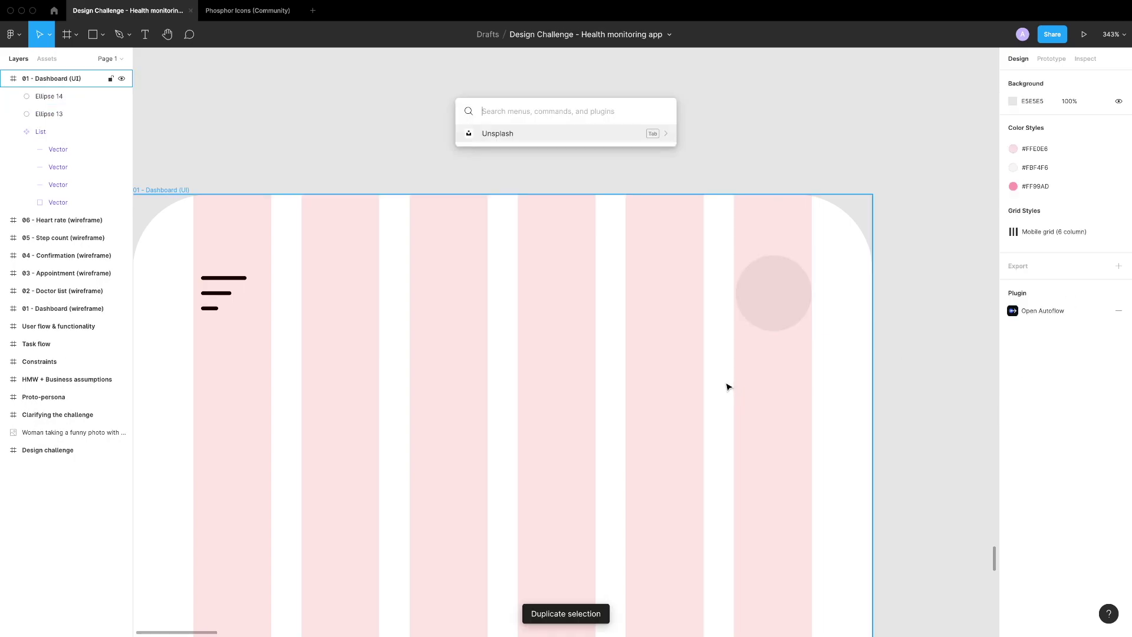
pyautogui.press('Return')
pyautogui.scroll(-1, 328, 354)
pyautogui.click(328, 371)
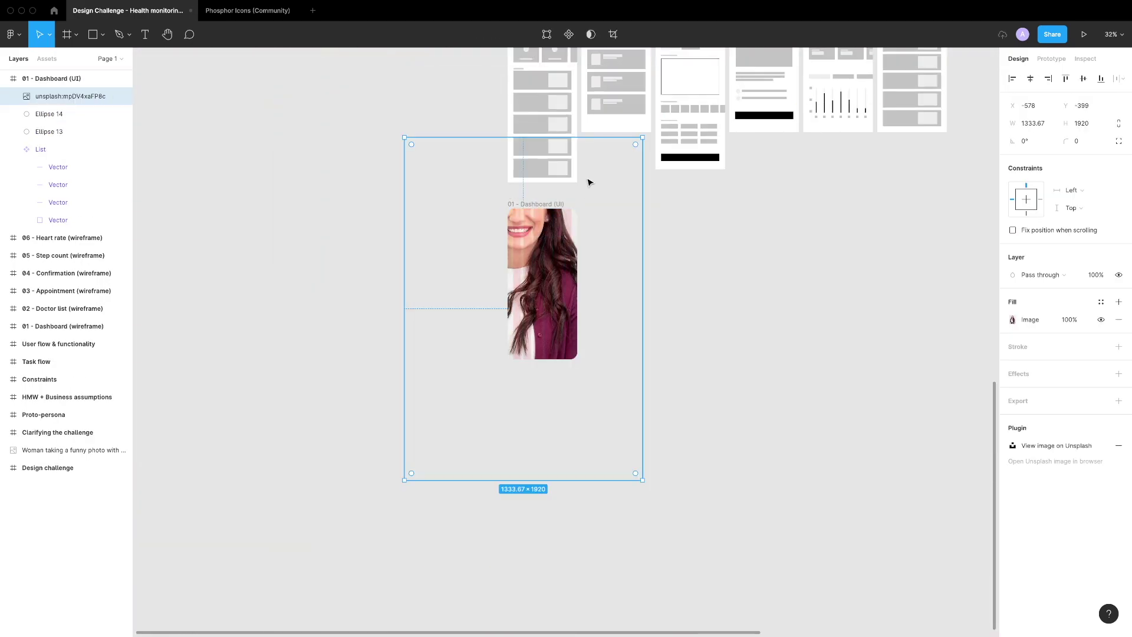
pyautogui.moveTo(643, 137); pyautogui.dragTo(589, 265)
pyautogui.scroll(5, 590, 265)
pyautogui.moveTo(619, 460); pyautogui.dragTo(518, 485)
pyautogui.scroll(5, 586, 343)
pyautogui.moveTo(502, 560); pyautogui.dragTo(576, 214)
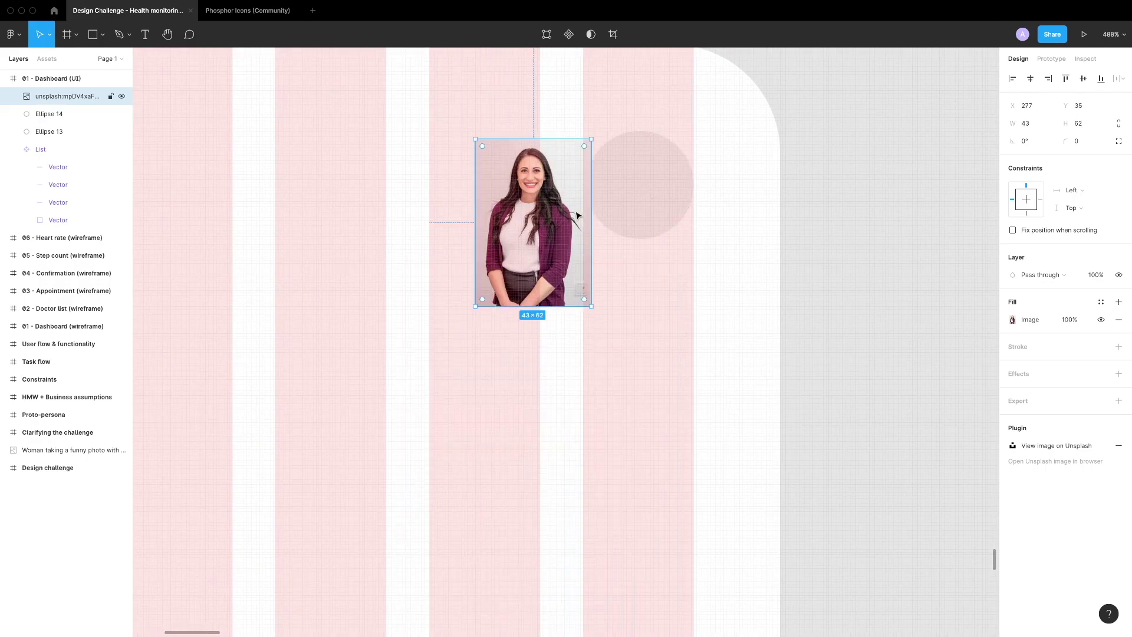
# Mask the portrait photo with the duplicate circle
pyautogui.click(635, 201)
pyautogui.keyDown('shift'); pyautogui.click(523, 229); pyautogui.keyUp('shift')
pyautogui.press('super+alt+m')
pyautogui.click(100, 113)
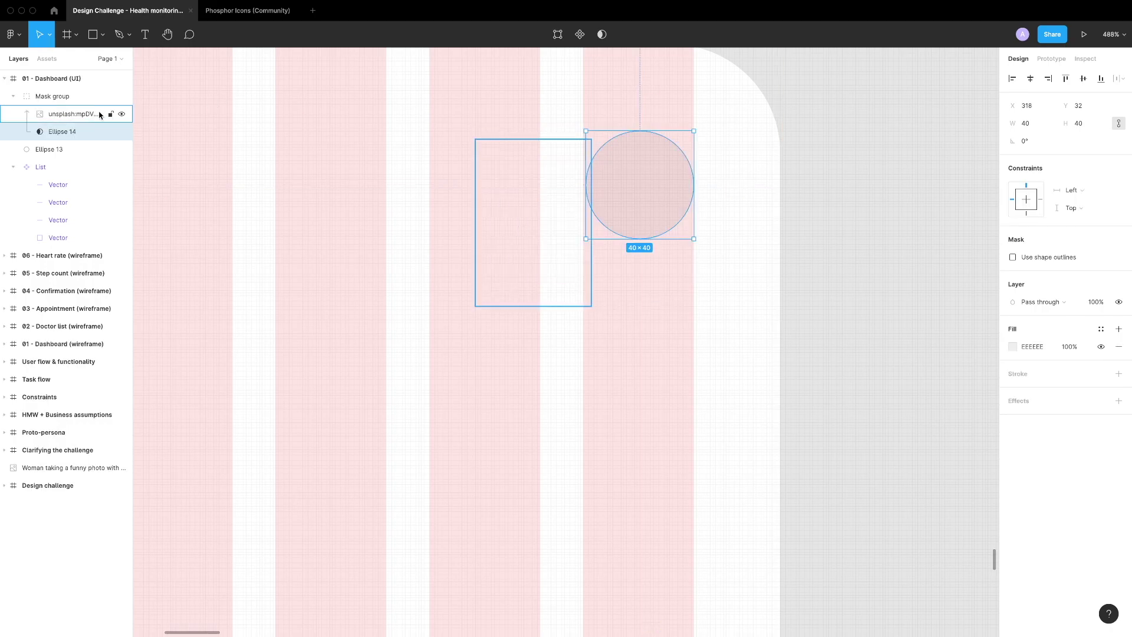
pyautogui.hotkey('ctrl', 'g')
pyautogui.click(409, 227)
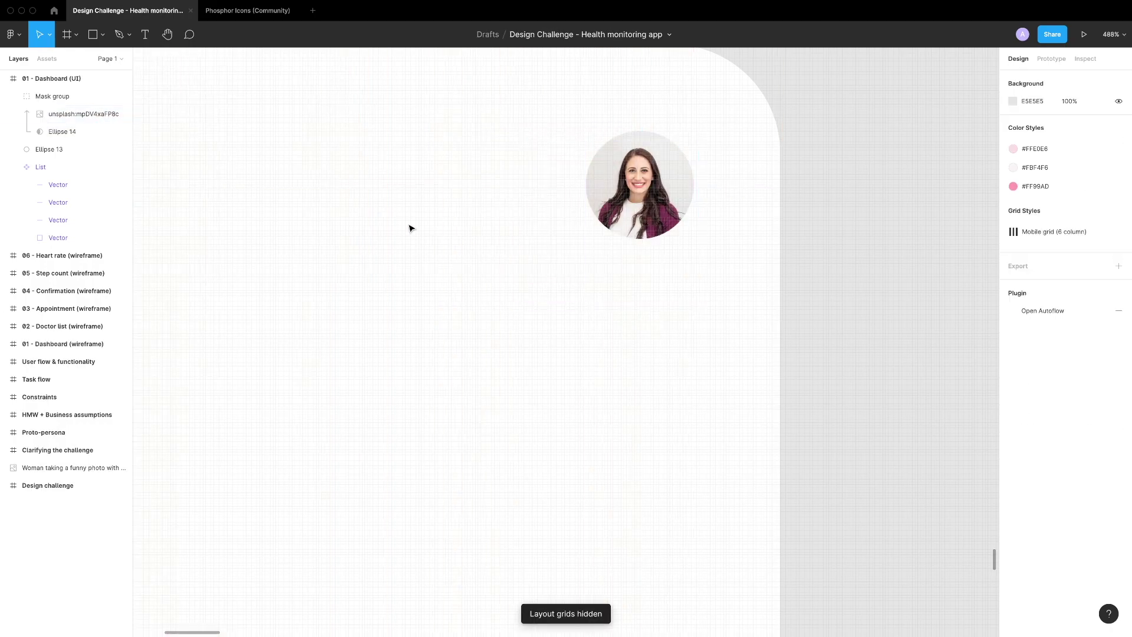
# Sample the grey background colour from the masked photo
pyautogui.scroll(5, 621, 186)
pyautogui.scroll(-4, 622, 186)
pyautogui.click(620, 188)
pyautogui.click(602, 182)
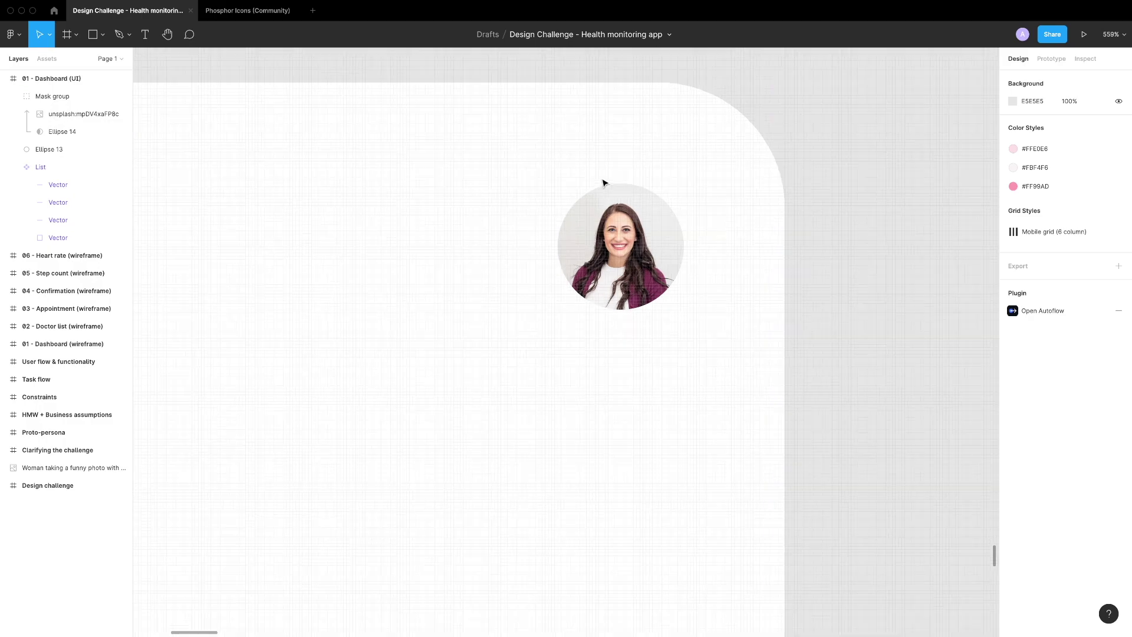
pyautogui.scroll(5, 602, 182)
pyautogui.click(597, 234)
pyautogui.scroll(5, 598, 234)
pyautogui.press('Tab')
pyautogui.press('i')
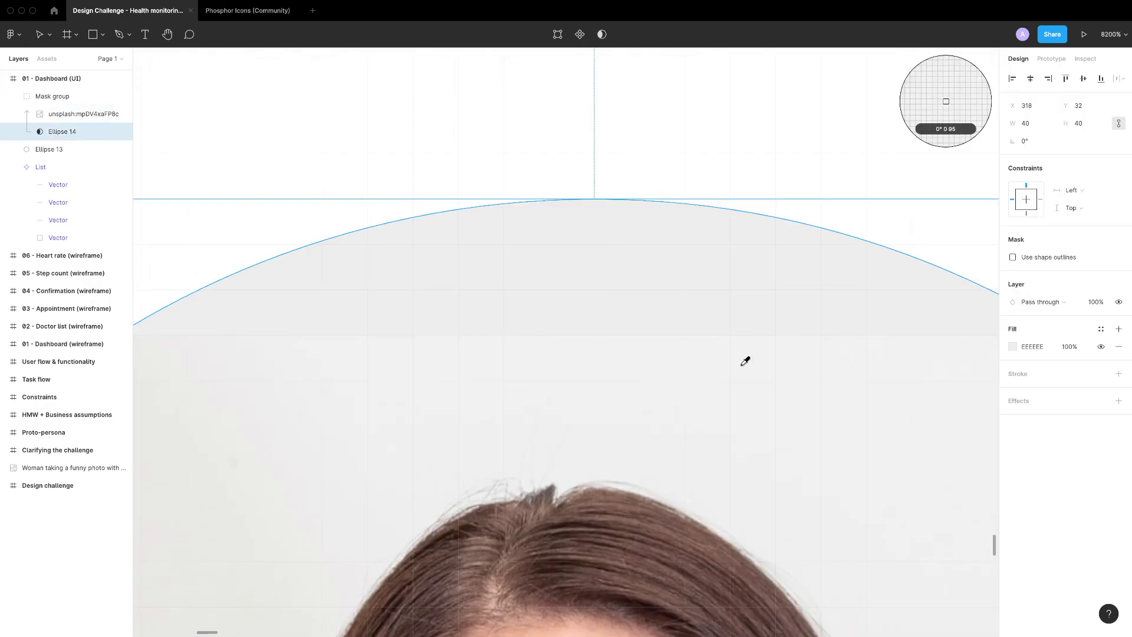
pyautogui.press('Escape')
pyautogui.press('Escape')
pyautogui.scroll(-5, 634, 187)
# Remove the portrait's background with the Icons8 Background Remover plugin
pyautogui.click(618, 321)
pyautogui.hotkey('ctrl', '/')
pyautogui.write('remove')
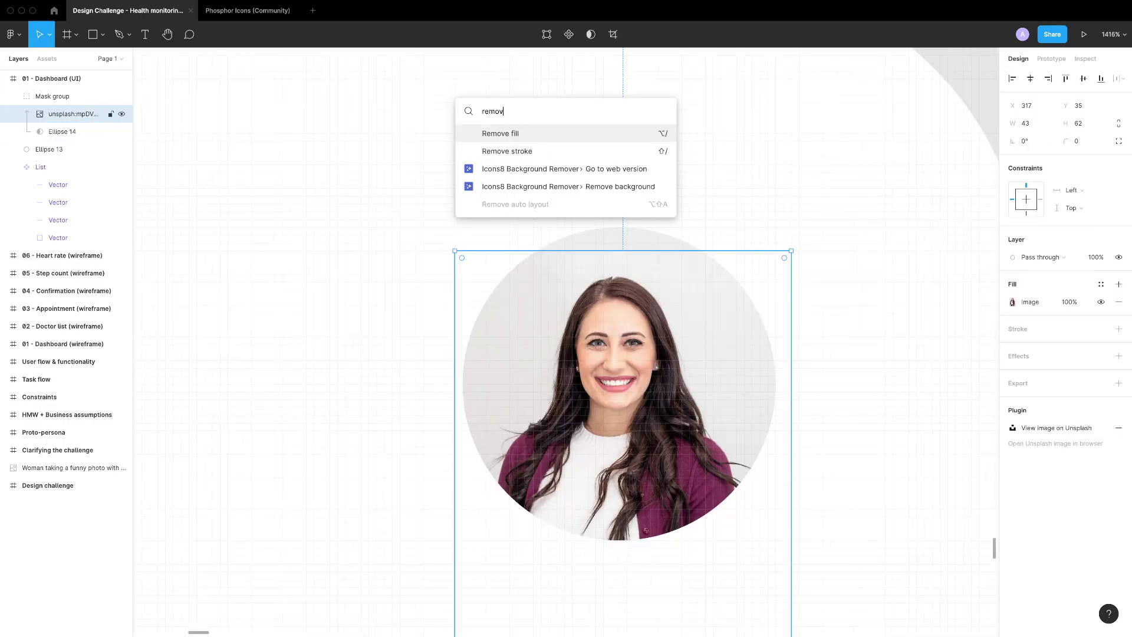
pyautogui.click(566, 185)
pyautogui.scroll(-1, 402, 337)
pyautogui.scroll(-2, 402, 337)
# Fill the circle behind the photo with EEEEEE and show the layout grid again
pyautogui.click(404, 332)
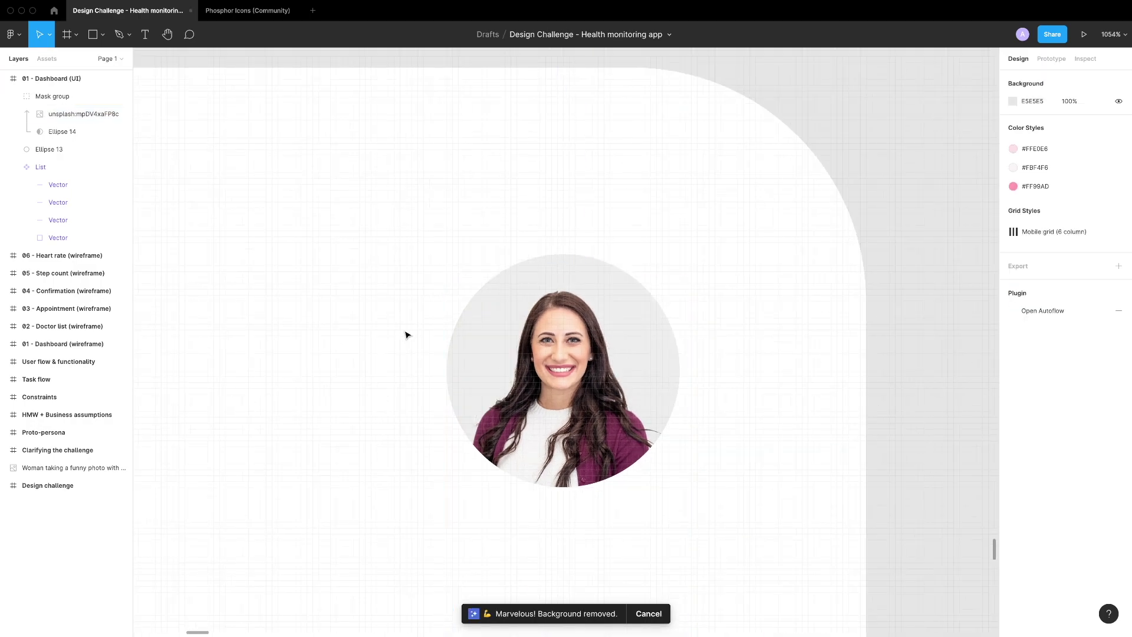
pyautogui.scroll(5, 404, 331)
pyautogui.press('Tab')
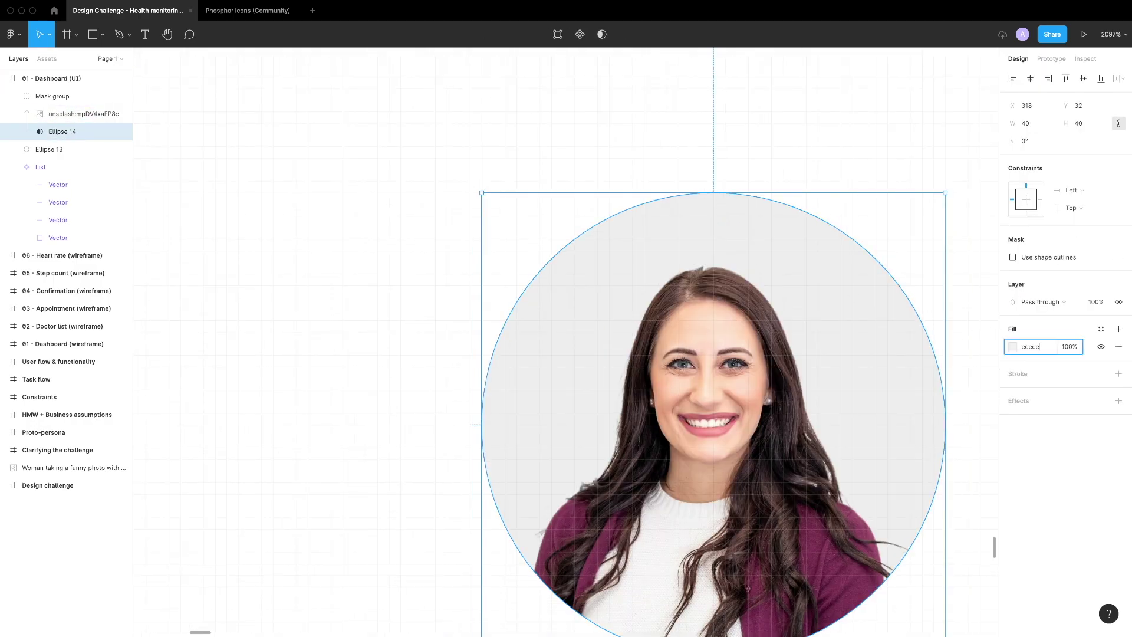
pyautogui.press('Return')
pyautogui.press('Escape')
pyautogui.scroll(-5, 507, 366)
pyautogui.scroll(-3, 599, 328)
pyautogui.click(737, 289)
pyautogui.hscroll(-3, 825, 223)
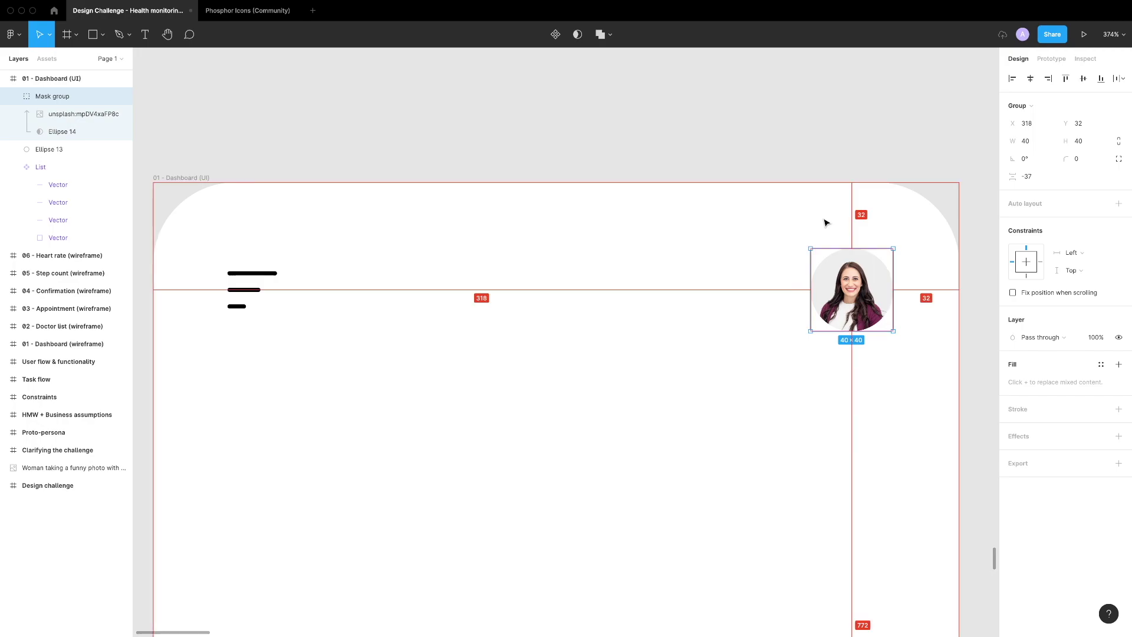
pyautogui.hotkey('ctrl', 'g')
# Start a greeting text reading 'Welcome back, ' plus a name beside the avatar
pyautogui.scroll(-3, 501, 330)
pyautogui.hscroll(1, 500, 330)
pyautogui.press('t')
pyautogui.click(520, 283)
pyautogui.write('Welcome back, ')
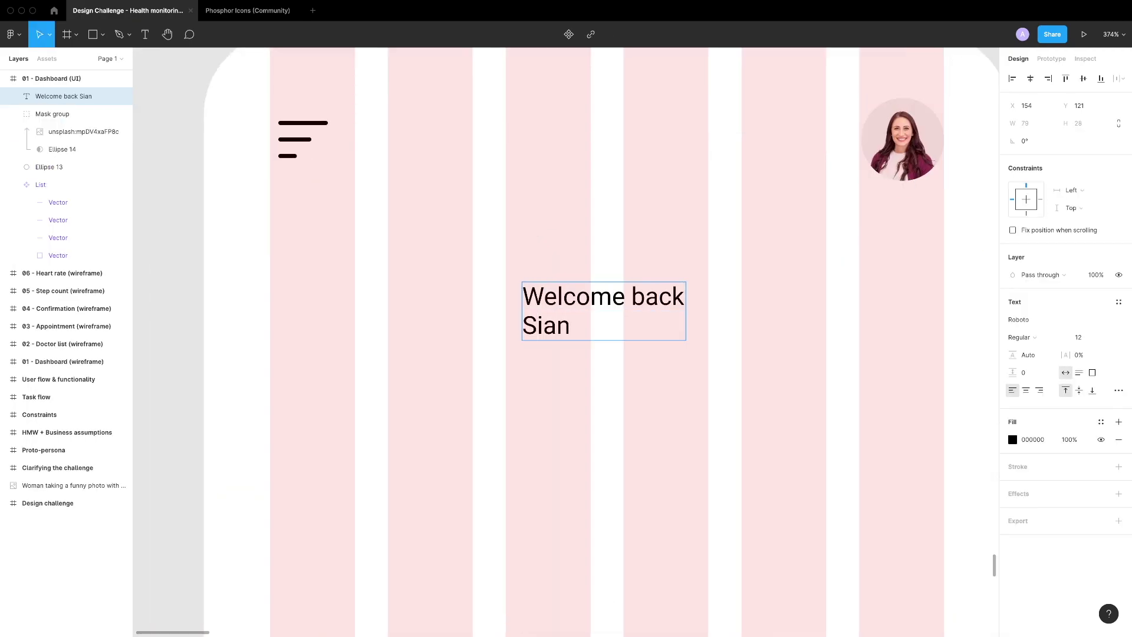
pyautogui.write('S')
# Set the greeting in DM Sans 24, bold the name, and move it to the left margin
pyautogui.press('Return')
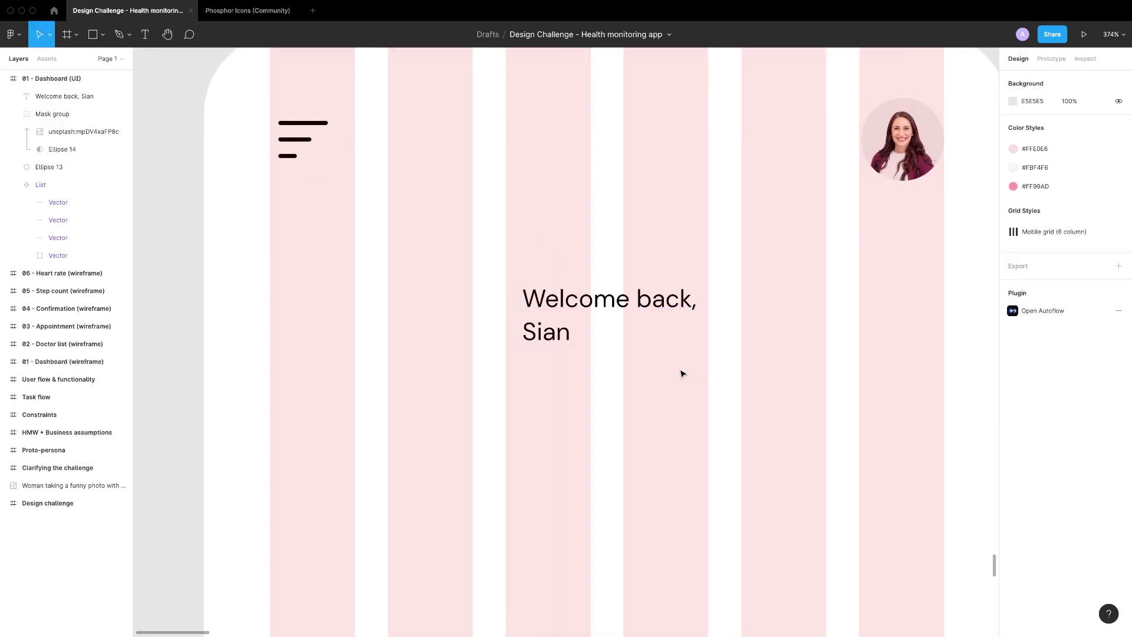
pyautogui.press('Return')
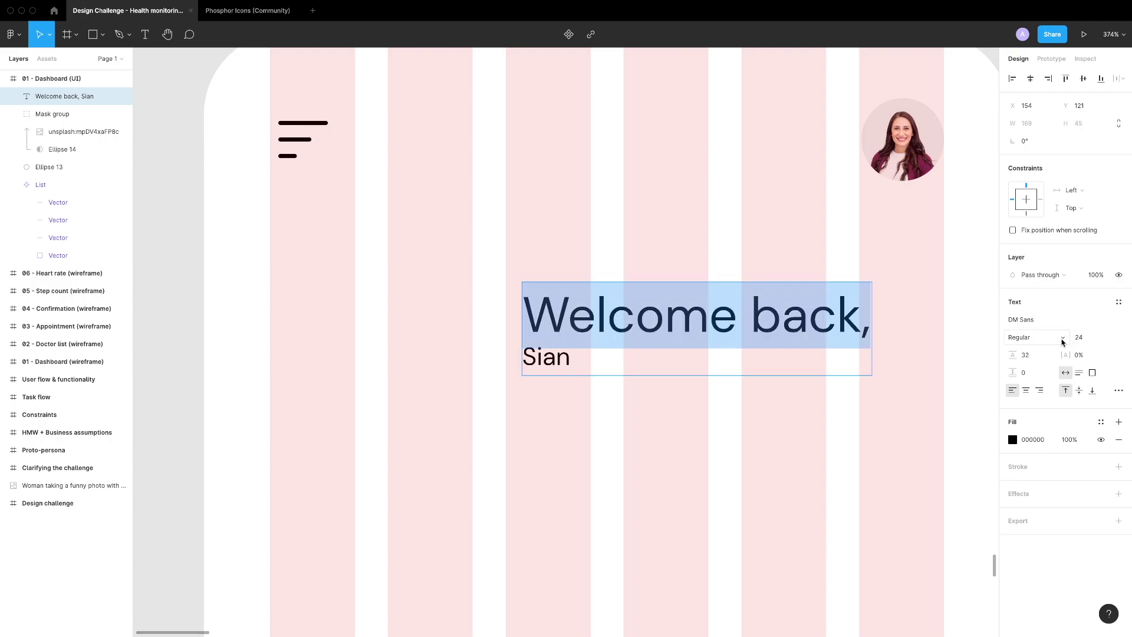
pyautogui.doubleClick(535, 356)
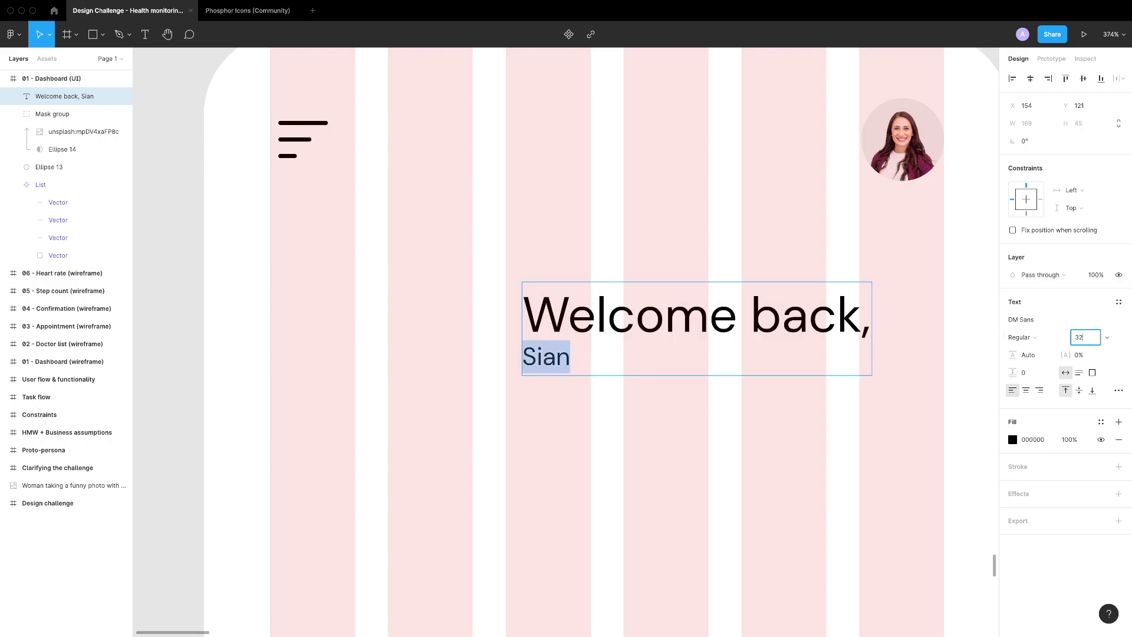
pyautogui.click(1020, 336)
pyautogui.click(1022, 398)
pyautogui.click(478, 389)
pyautogui.scroll(-2, 478, 389)
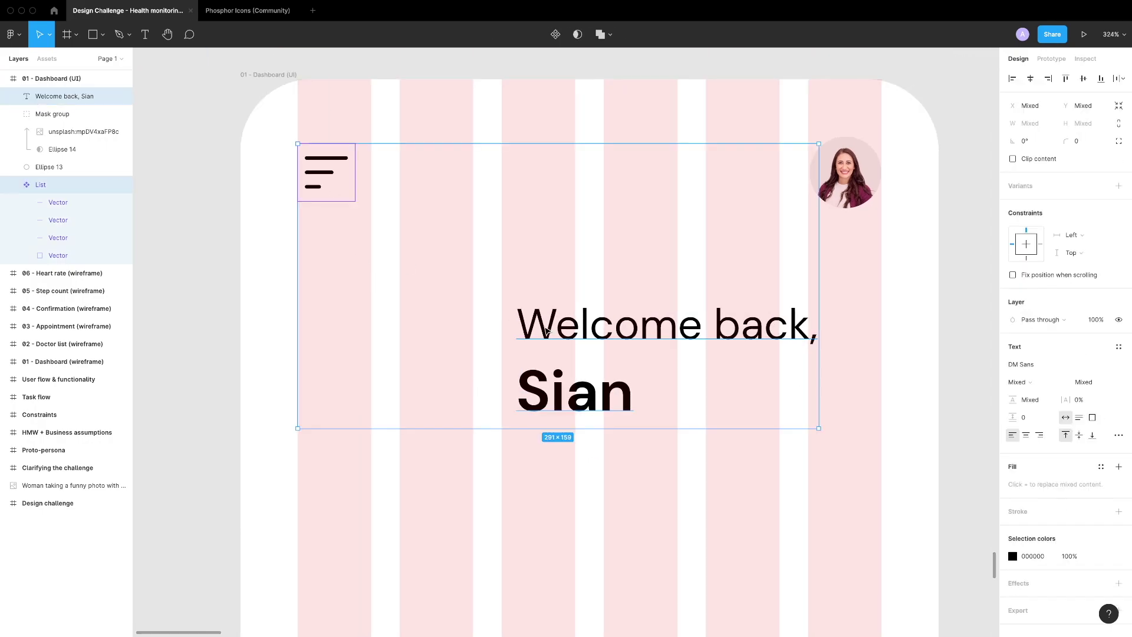
pyautogui.moveTo(530, 330); pyautogui.dragTo(312, 330)
pyautogui.hotkey('shift', 'Up')
pyautogui.hotkey('shift', 'Up')
pyautogui.click(656, 475)
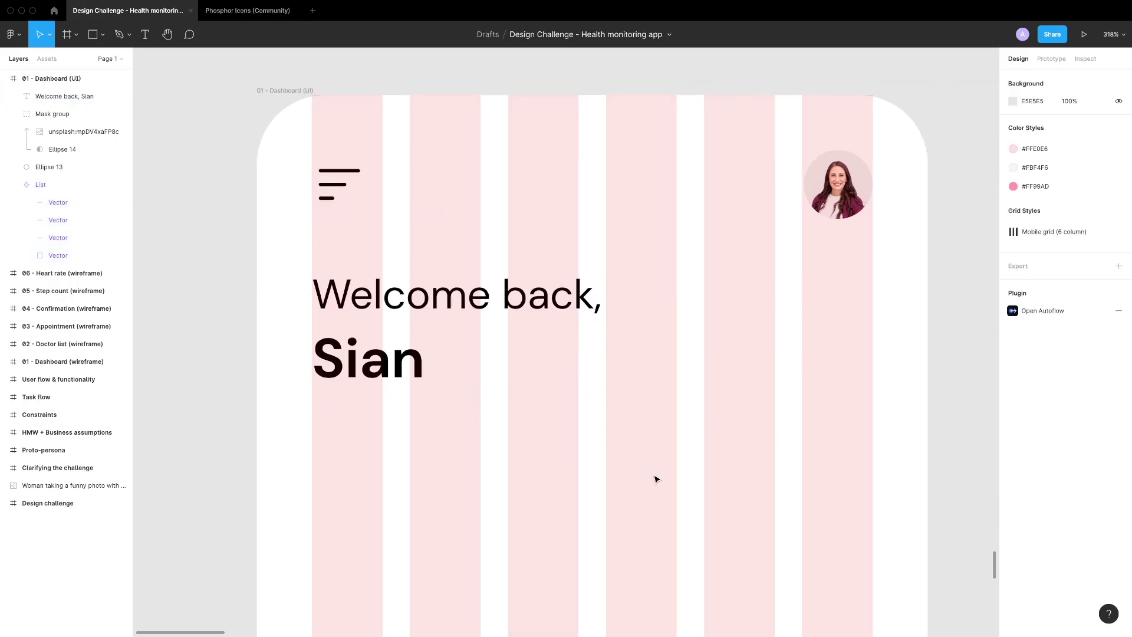
# Draw a wide card below the greeting filled with the light pink #FBF4F6 style
pyautogui.scroll(-5, 538, 325)
pyautogui.press('r')
pyautogui.moveTo(267, 211); pyautogui.dragTo(812, 368)
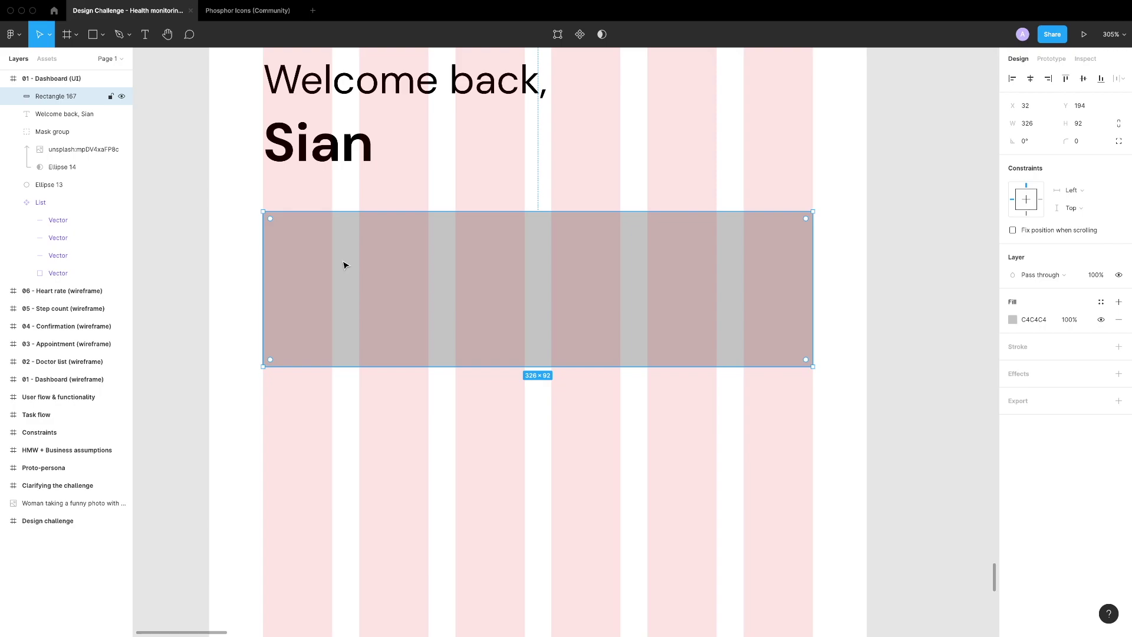
pyautogui.click(1038, 369)
pyautogui.hotkey('ctrl', 'g')
# Add the important check-up notice text inside the card, inset and wrapped onto two lines
pyautogui.press('t')
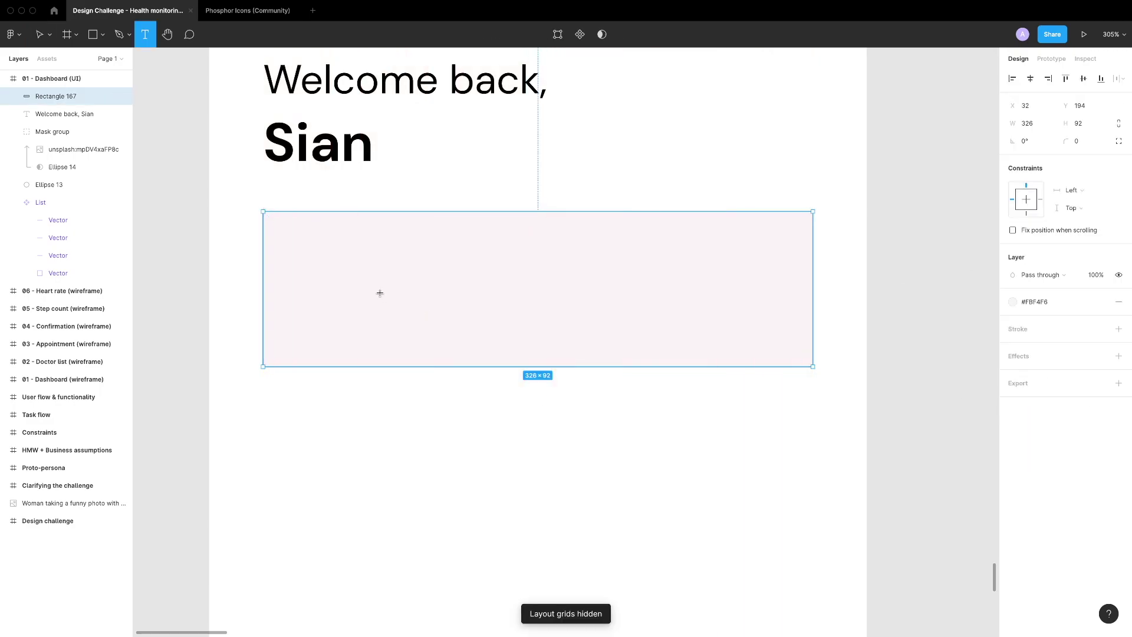
pyautogui.click(380, 294)
pyautogui.write('Important notice: You haven’t had a check up in 6 m')
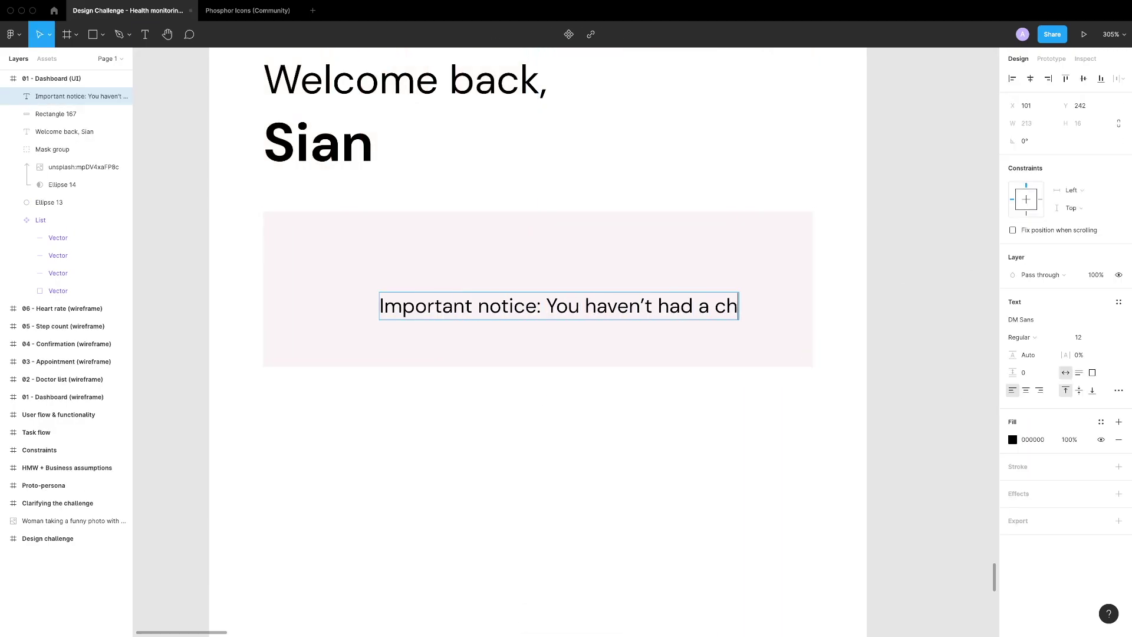
pyautogui.moveTo(410, 273); pyautogui.dragTo(384, 229)
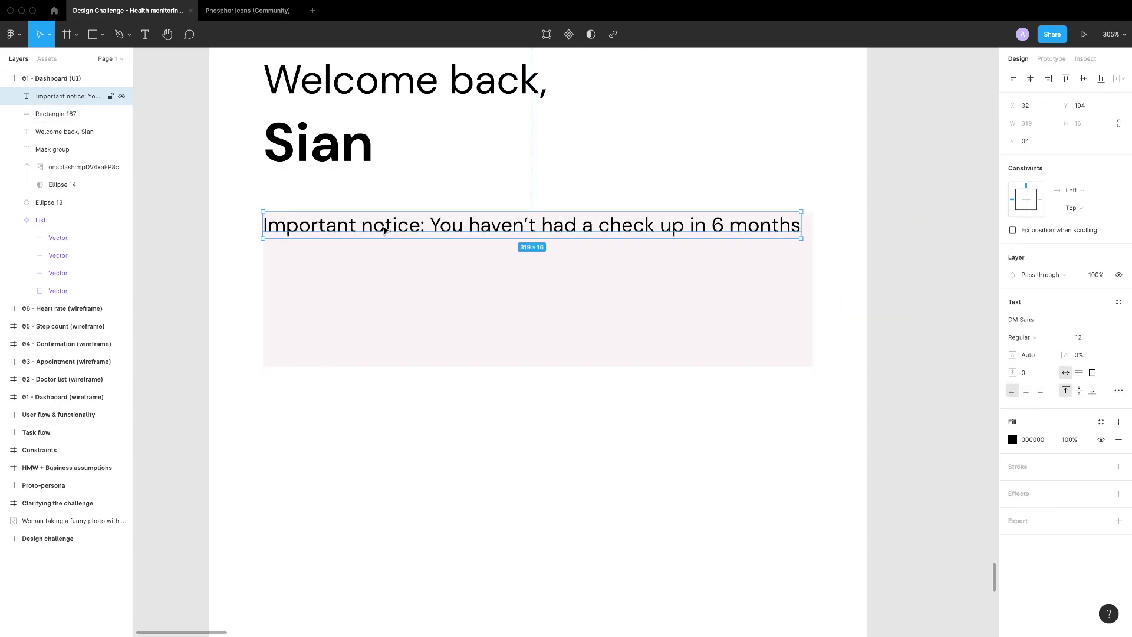
pyautogui.doubleClick(787, 227)
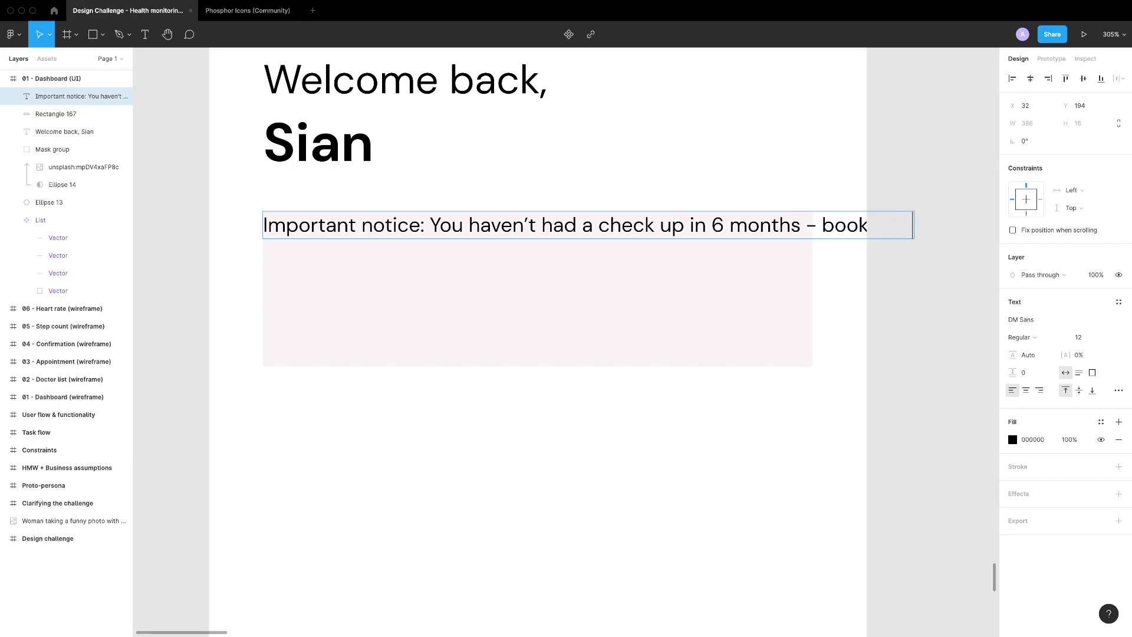
pyautogui.press('Escape')
pyautogui.moveTo(390, 232); pyautogui.dragTo(431, 233)
pyautogui.moveTo(957, 227); pyautogui.dragTo(856, 227)
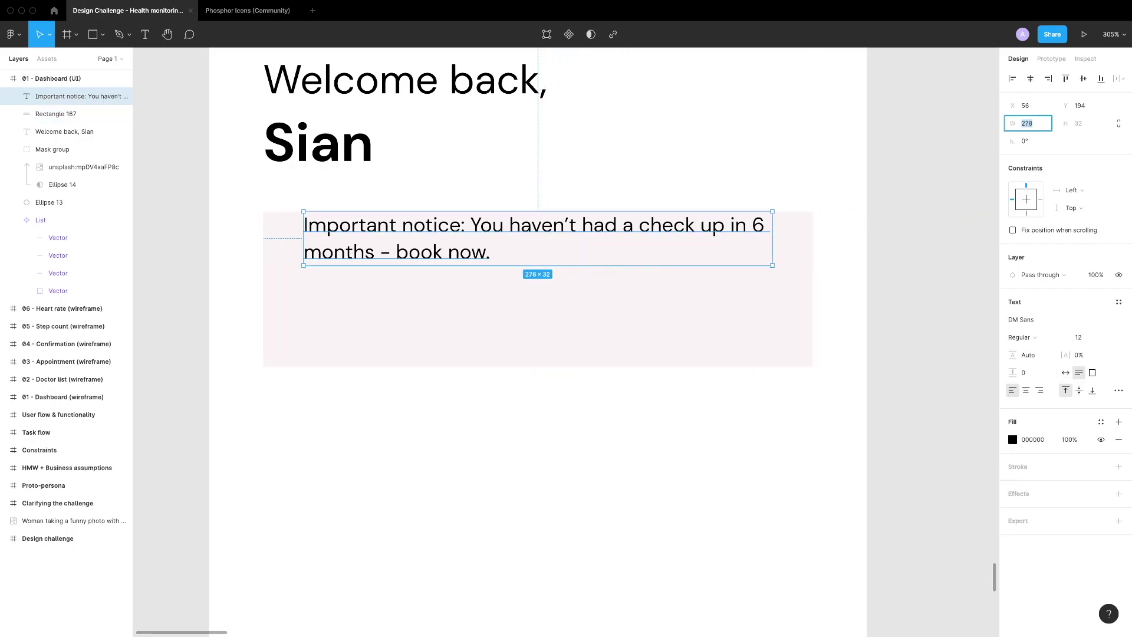
# Give the notice text a line height of 24, centre it vertically and narrow it further
pyautogui.write('24')
pyautogui.press('Return')
pyautogui.keyDown('shift'); pyautogui.click(488, 328); pyautogui.keyUp('shift')
pyautogui.hotkey('alt', 'v')
pyautogui.press('Escape')
pyautogui.click(744, 303)
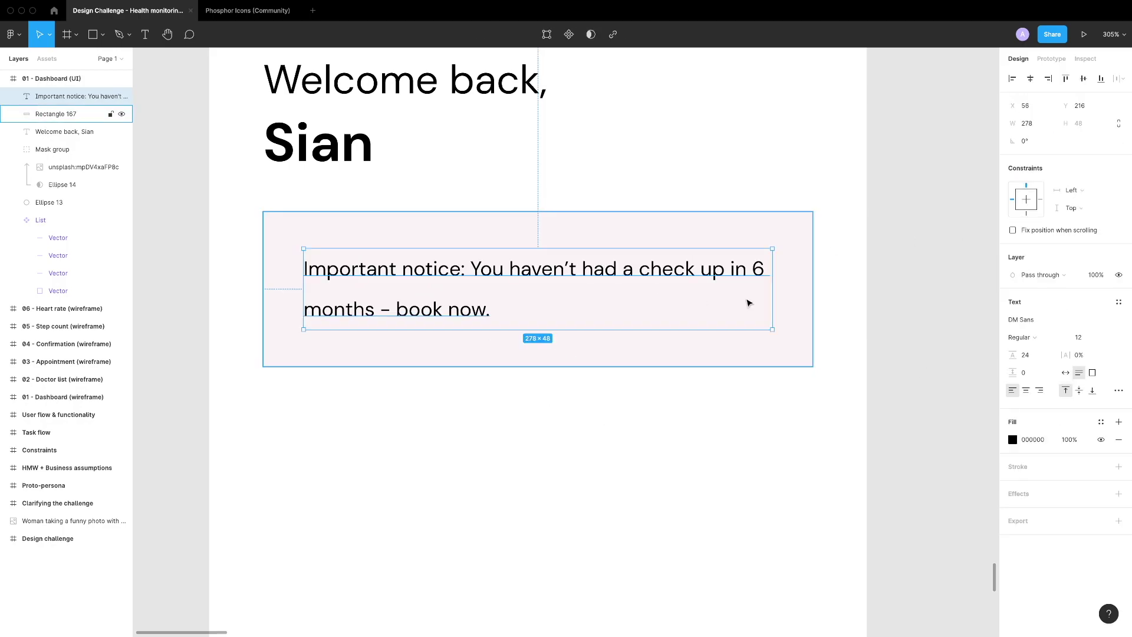
pyautogui.moveTo(767, 291); pyautogui.dragTo(674, 291)
pyautogui.click(709, 443)
# Copy the circled right-arrow icon from Phosphor Icons onto the notice card's right side
pyautogui.click(247, 10)
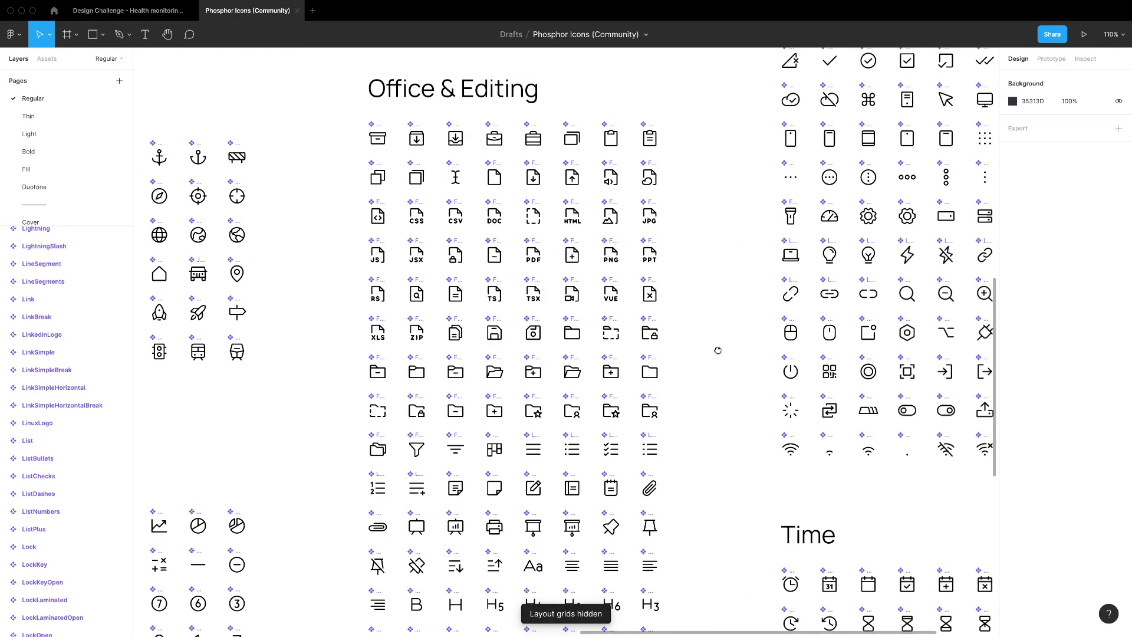
pyautogui.scroll(10, 590, 294)
pyautogui.click(385, 191)
pyautogui.hotkey('ctrl', 'c')
pyautogui.click(128, 10)
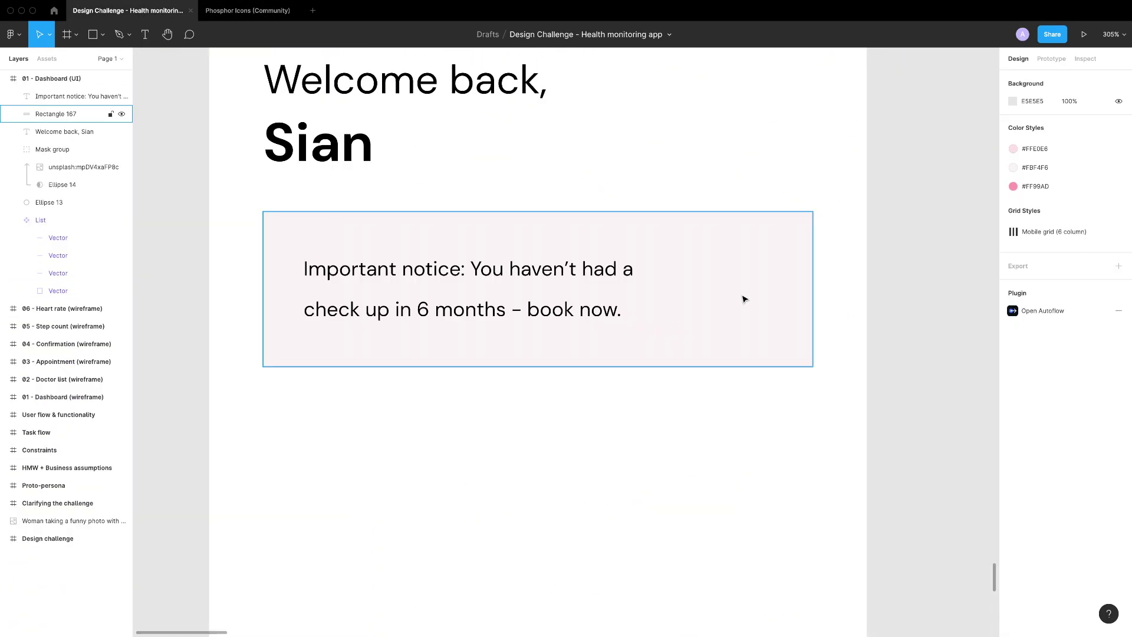
pyautogui.hotkey('ctrl', 'v')
pyautogui.moveTo(640, 334); pyautogui.dragTo(720, 290)
pyautogui.scroll(5, 719, 290)
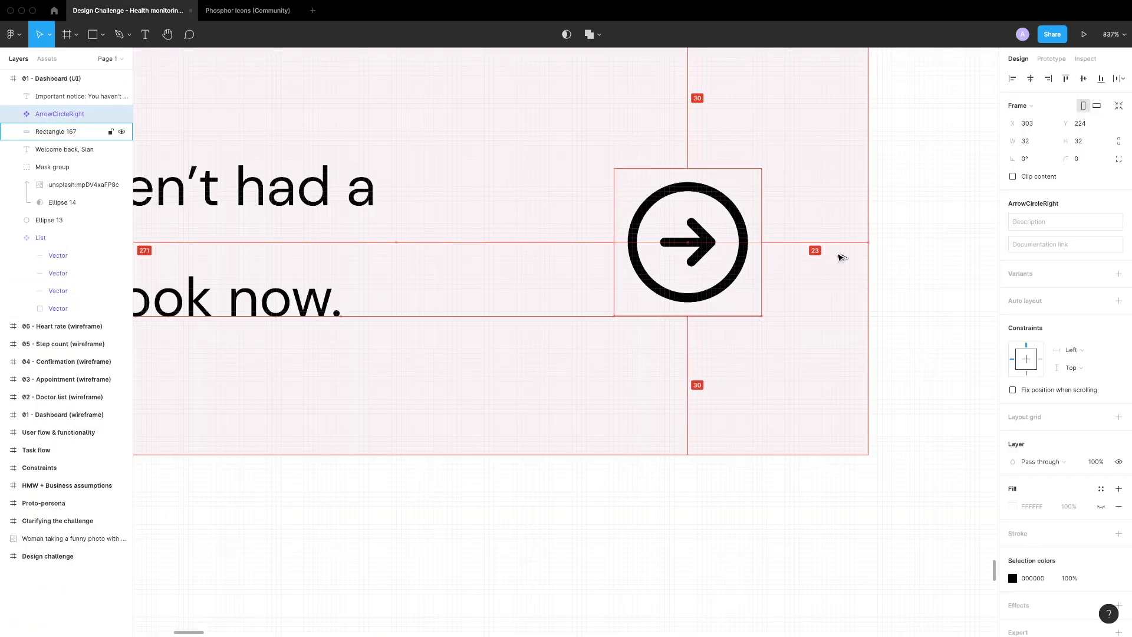
pyautogui.scroll(-3, 767, 277)
# Set the notice card's height to 72
pyautogui.click(589, 271)
pyautogui.hscroll(-3, 472, 210)
pyautogui.click(619, 366)
pyautogui.click(1082, 124)
pyautogui.write('72')
pyautogui.press('Return')
# Apply the pink colour style to the arrow icon's outer circle
pyautogui.click(760, 289)
pyautogui.scroll(2, 755, 277)
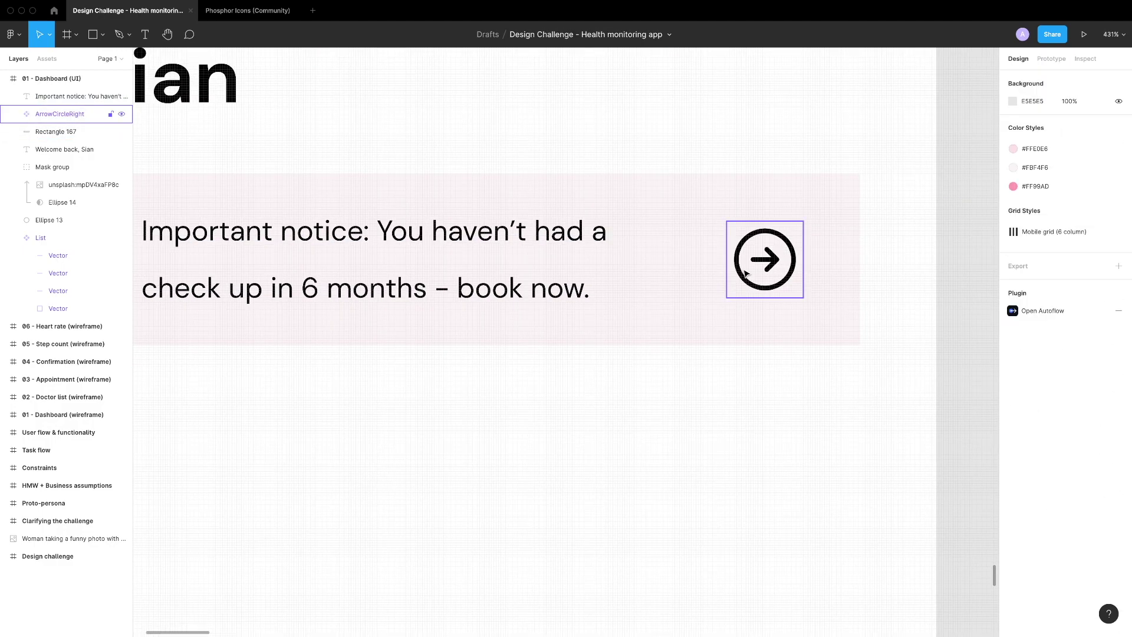
pyautogui.doubleClick(800, 289)
pyautogui.click(1100, 310)
pyautogui.click(1056, 375)
pyautogui.click(1118, 284)
pyautogui.click(1101, 284)
pyautogui.hotkey('ctrl', 'z')
pyautogui.hotkey('ctrl', 'z')
pyautogui.hotkey('ctrl', 'z')
pyautogui.hscroll(-3, 669, 409)
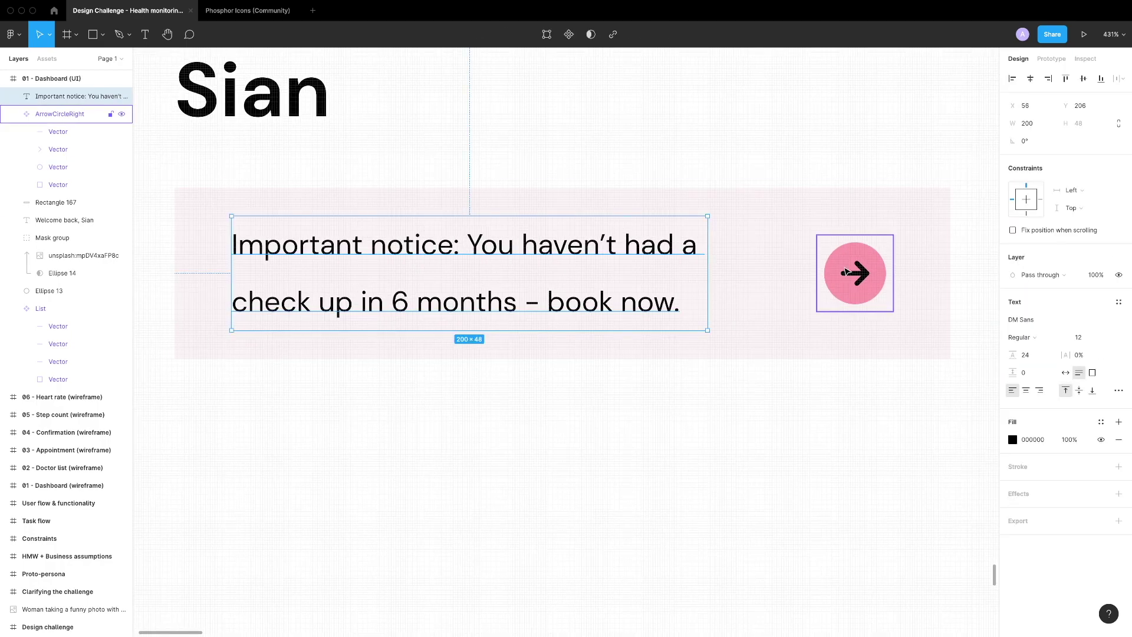
# Round the notice card's corners to a 16 px radius
pyautogui.click(747, 245)
pyautogui.click(1078, 141)
pyautogui.write('16')
pyautogui.press('Return')
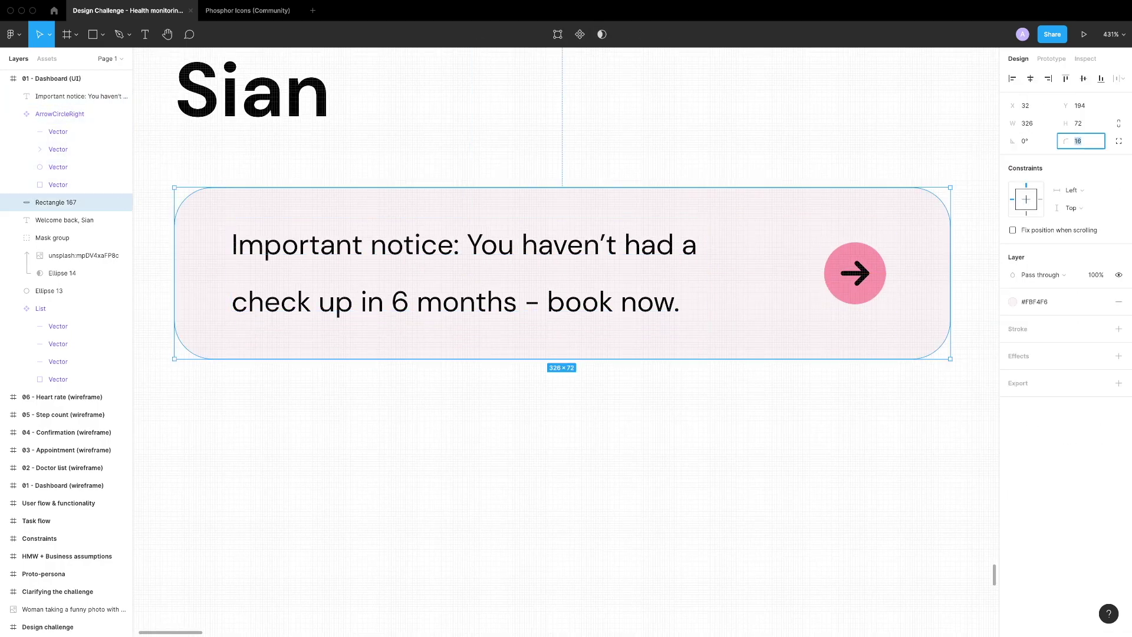
# Group the notice text, arrow and card as Group 147 and nudge it down slightly
pyautogui.keyDown('shift'); pyautogui.click(854, 273); pyautogui.keyUp('shift')
pyautogui.keyDown('shift'); pyautogui.click(366, 242); pyautogui.keyUp('shift')
pyautogui.press('super+g')
pyautogui.hotkey('ctrl', 'g')
pyautogui.click(518, 445)
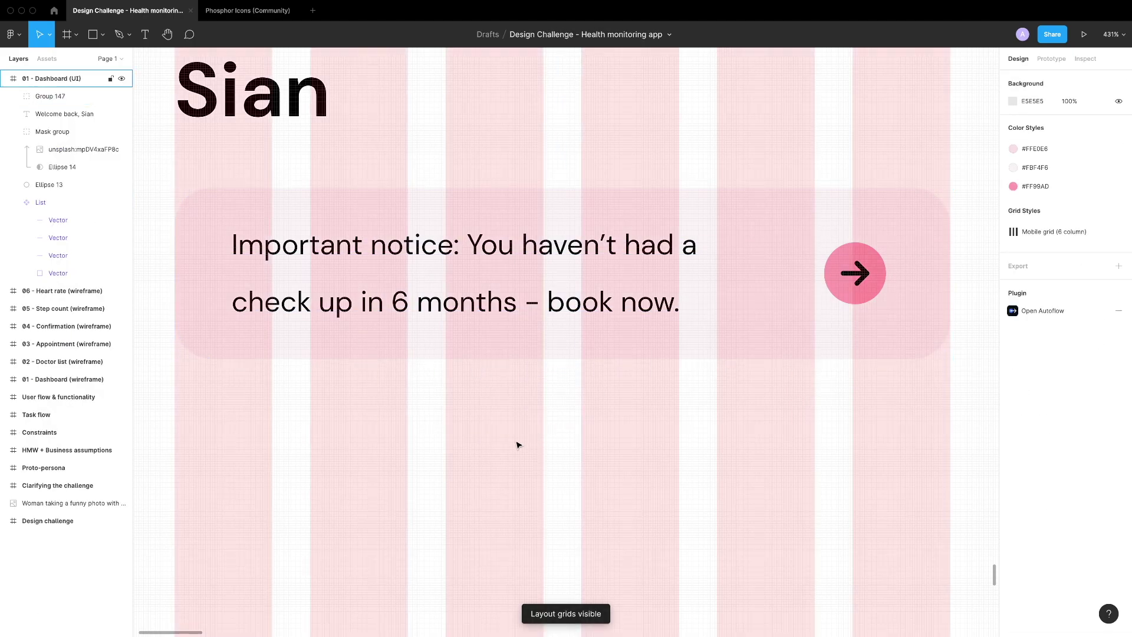
pyautogui.scroll(-3, 518, 444)
pyautogui.click(415, 345)
pyautogui.press('Down')
pyautogui.press('Down')
pyautogui.press('Down')
pyautogui.press('Down')
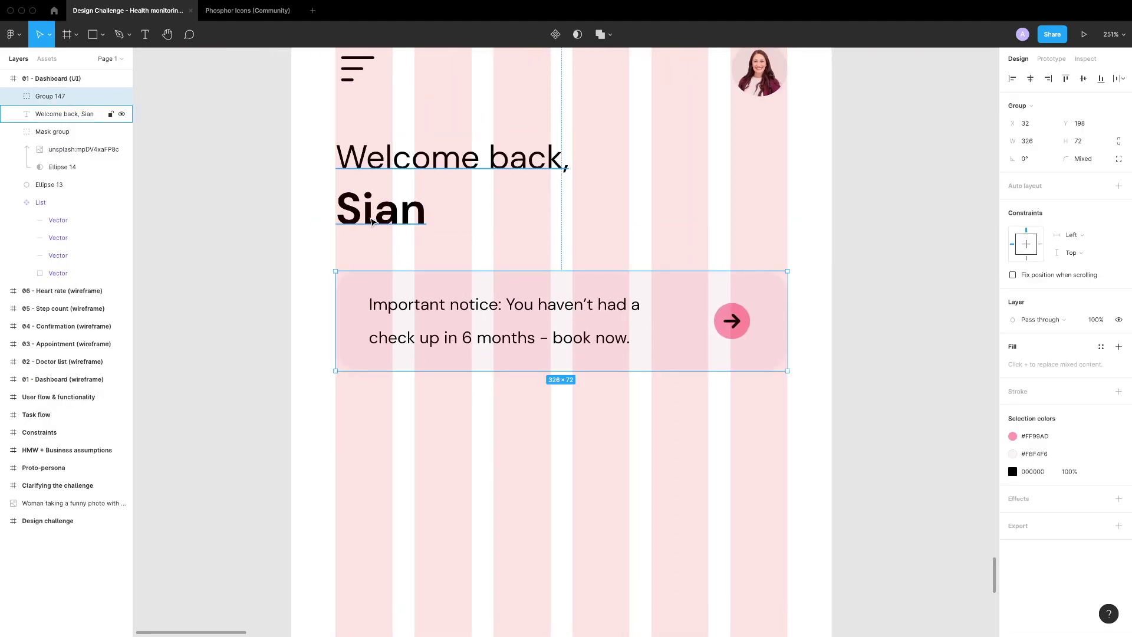
# Add a Medium-weight 'Recent activity' heading aligned with the notice's left edge
pyautogui.press('Escape')
pyautogui.scroll(-3, 442, 336)
pyautogui.press('t')
pyautogui.click(441, 334)
pyautogui.write('R')
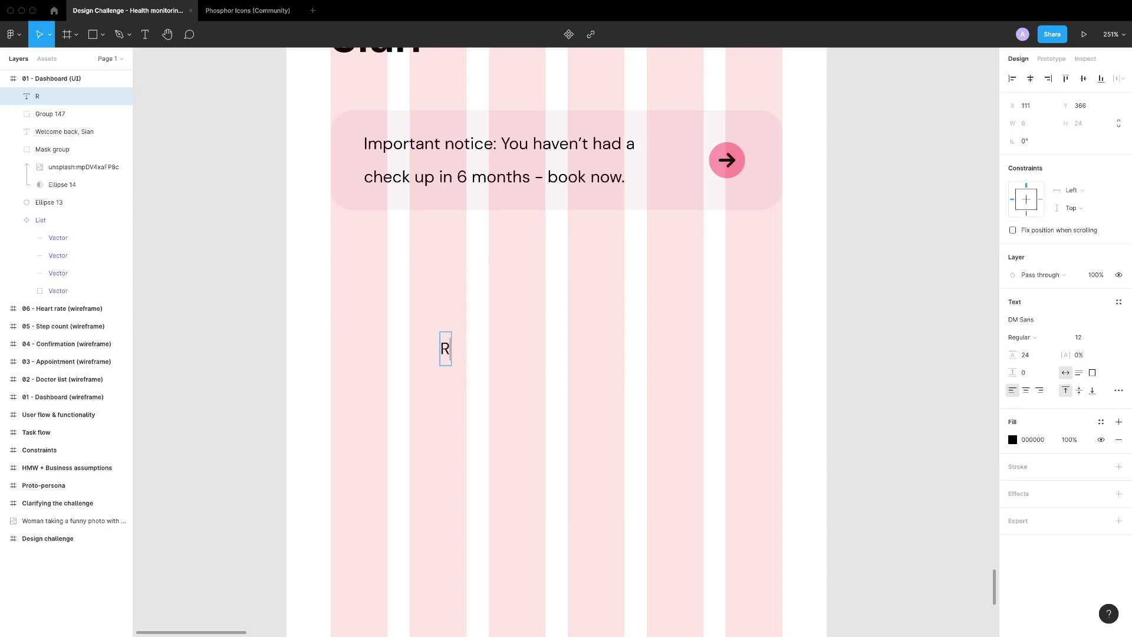
pyautogui.press('super+alt+period')
pyautogui.scroll(2, 465, 391)
pyautogui.press('Up')
pyautogui.press('Up')
pyautogui.press('Up')
pyautogui.press('Up')
pyautogui.press('Up')
pyautogui.press('Up')
pyautogui.press('Up')
pyautogui.press('Up')
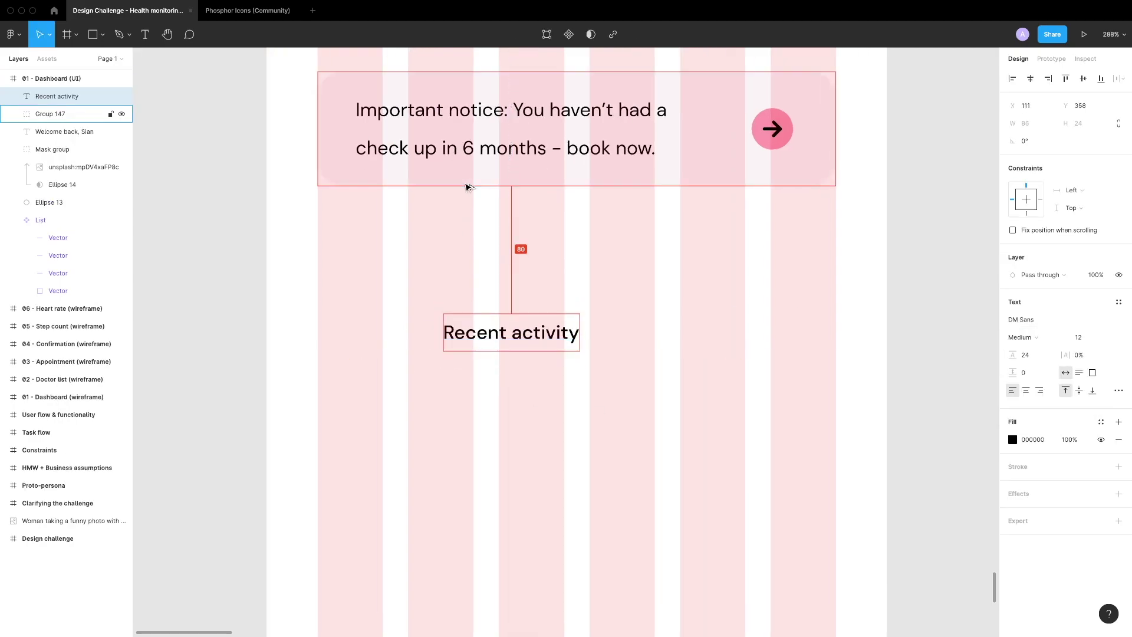
pyautogui.keyDown('shift'); pyautogui.click(465, 188); pyautogui.keyUp('shift')
pyautogui.hotkey('alt', 'a')
pyautogui.click(477, 238)
# Draw the first activity card below the heading and make it taller
pyautogui.scroll(-2, 444, 356)
pyautogui.press('r')
pyautogui.moveTo(317, 228)
pyautogui.mouseDown()
pyautogui.moveTo(482, 379)
pyautogui.moveTo(564, 394)
pyautogui.mouseUp()
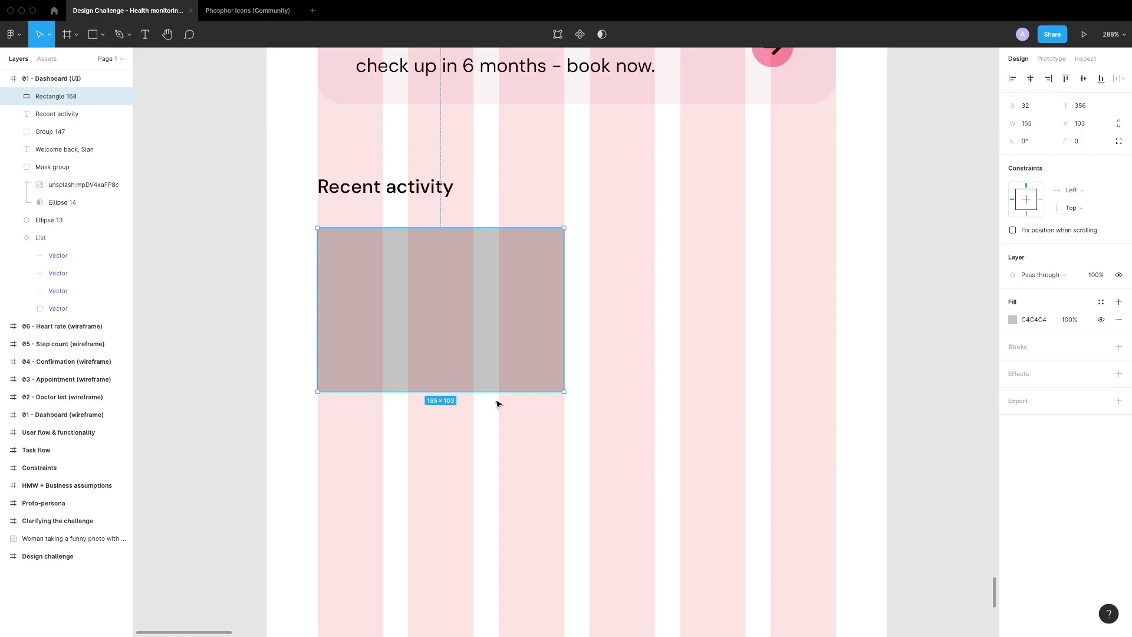
pyautogui.moveTo(497, 391); pyautogui.dragTo(497, 499)
pyautogui.click(624, 383)
# Add a pale pink circle in the card's top-left and edit the card's corner radius to 16
pyautogui.press('o')
pyautogui.scroll(2, 366, 281)
pyautogui.moveTo(359, 263); pyautogui.dragTo(420, 337)
pyautogui.keyDown('shift'); pyautogui.click(486, 314); pyautogui.keyUp('shift')
pyautogui.click(381, 265)
pyautogui.click(1100, 302)
pyautogui.press('Escape')
pyautogui.moveTo(355, 241); pyautogui.dragTo(356, 255)
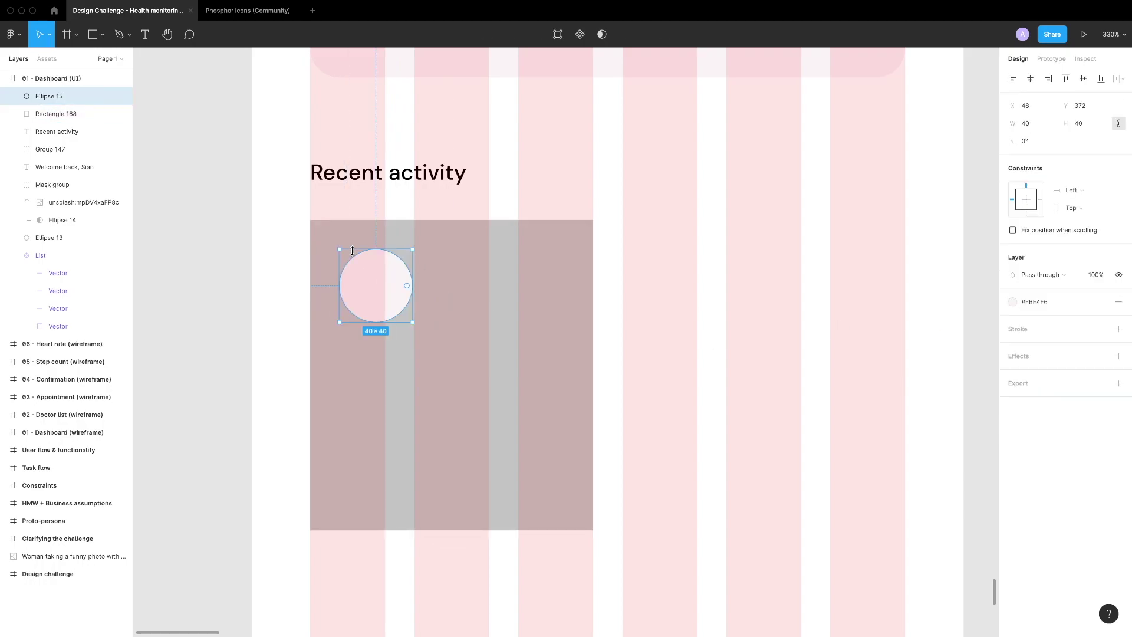
pyautogui.click(424, 242)
pyautogui.click(1089, 146)
# Add a bold 'Activity' title at the card's left
pyautogui.press('t')
pyautogui.click(458, 385)
pyautogui.write('Activity')
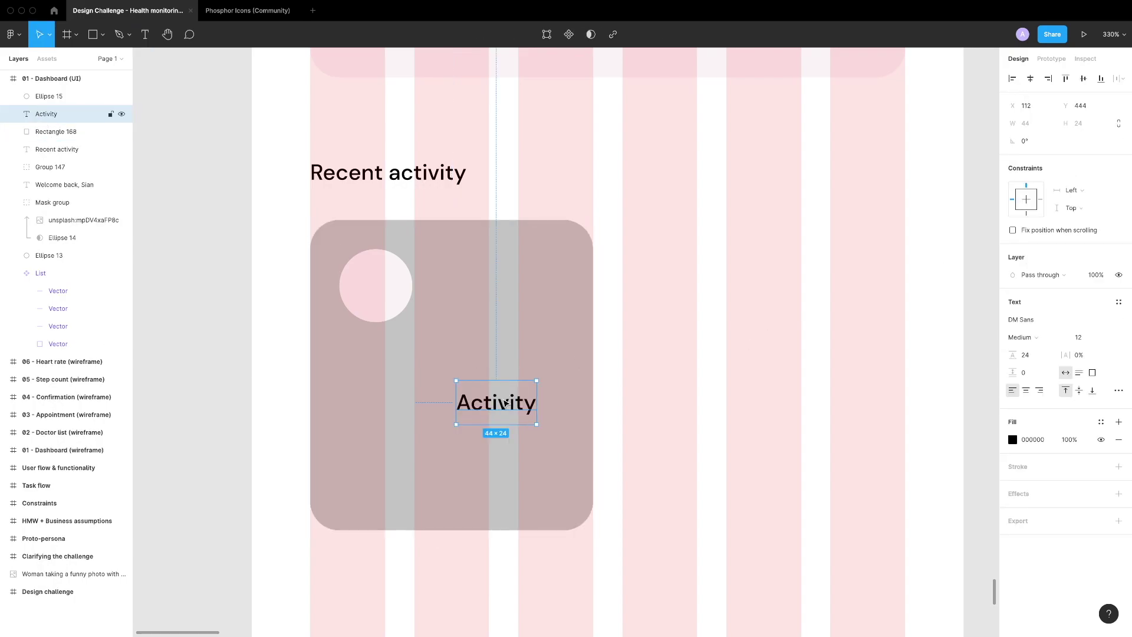
pyautogui.moveTo(505, 402); pyautogui.dragTo(389, 403)
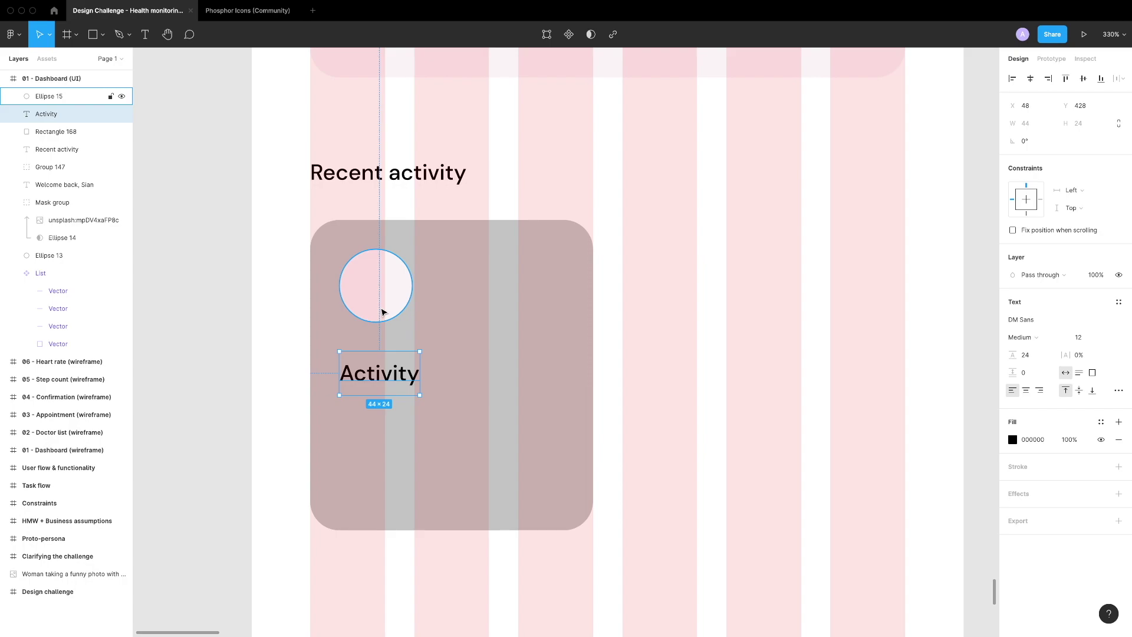
pyautogui.click(1023, 337)
pyautogui.click(1025, 353)
# Add a Regular 12 'Lorem ipsum' subtitle just under the Activity title
pyautogui.press('t')
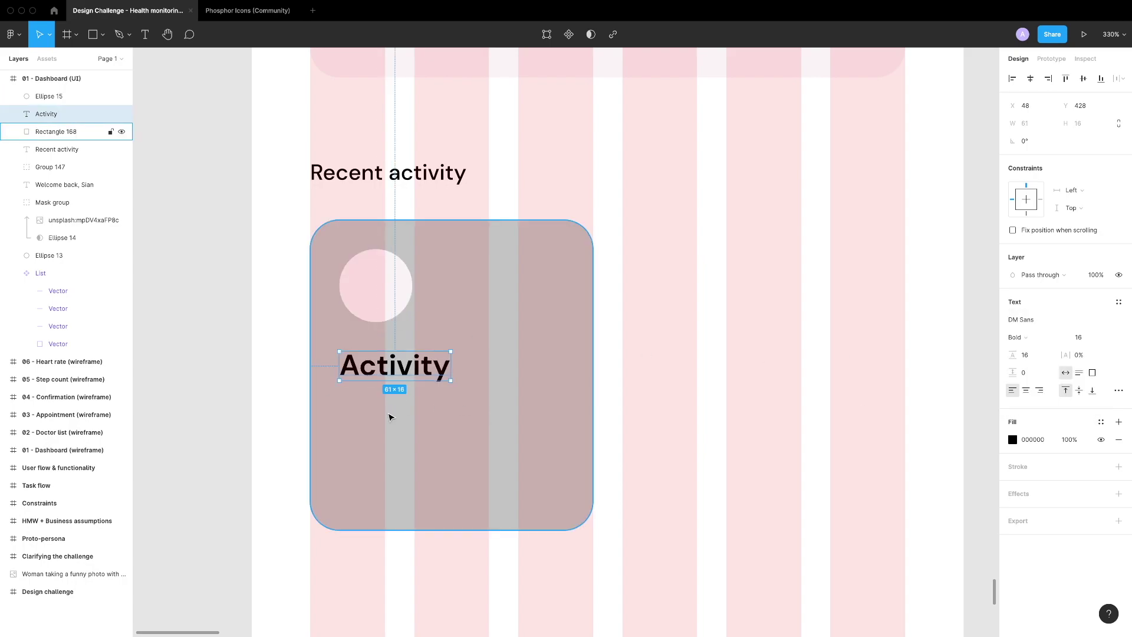
pyautogui.click(387, 412)
pyautogui.write('Lorem')
pyautogui.click(1017, 338)
pyautogui.click(1016, 306)
pyautogui.click(1078, 337)
pyautogui.write('12')
pyautogui.press('Return')
pyautogui.moveTo(450, 432); pyautogui.dragTo(407, 399)
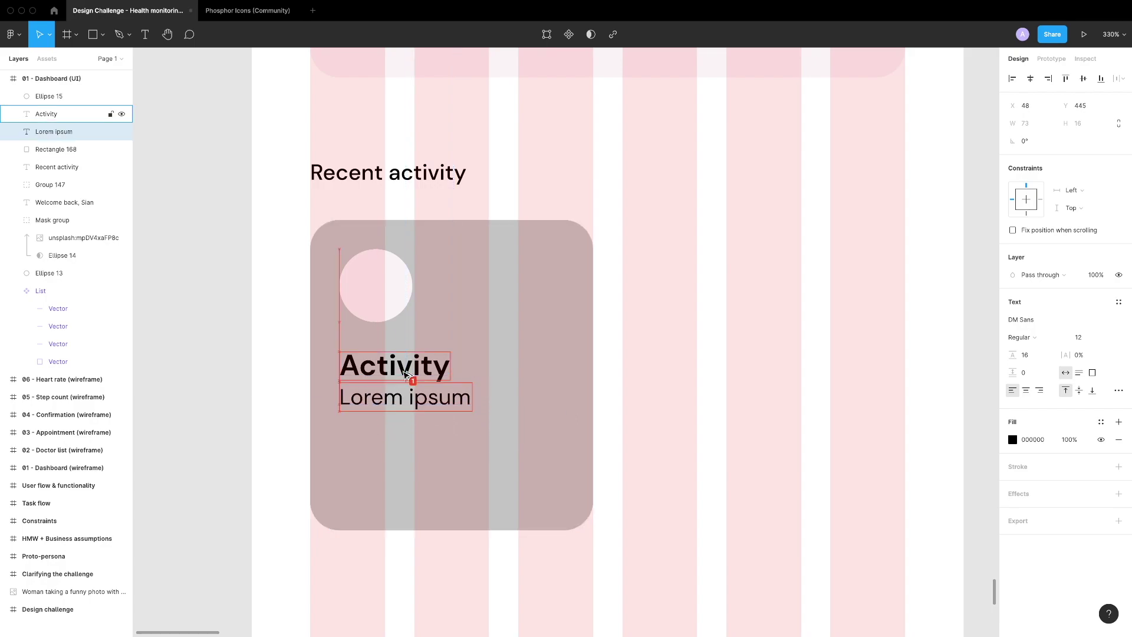
# Shorten the activity card to a height of 124
pyautogui.click(422, 458)
pyautogui.moveTo(424, 530); pyautogui.dragTo(427, 420)
pyautogui.press('BackSpace')
pyautogui.press('BackSpace')
pyautogui.press('BackSpace')
pyautogui.write('124')
pyautogui.press('Return')
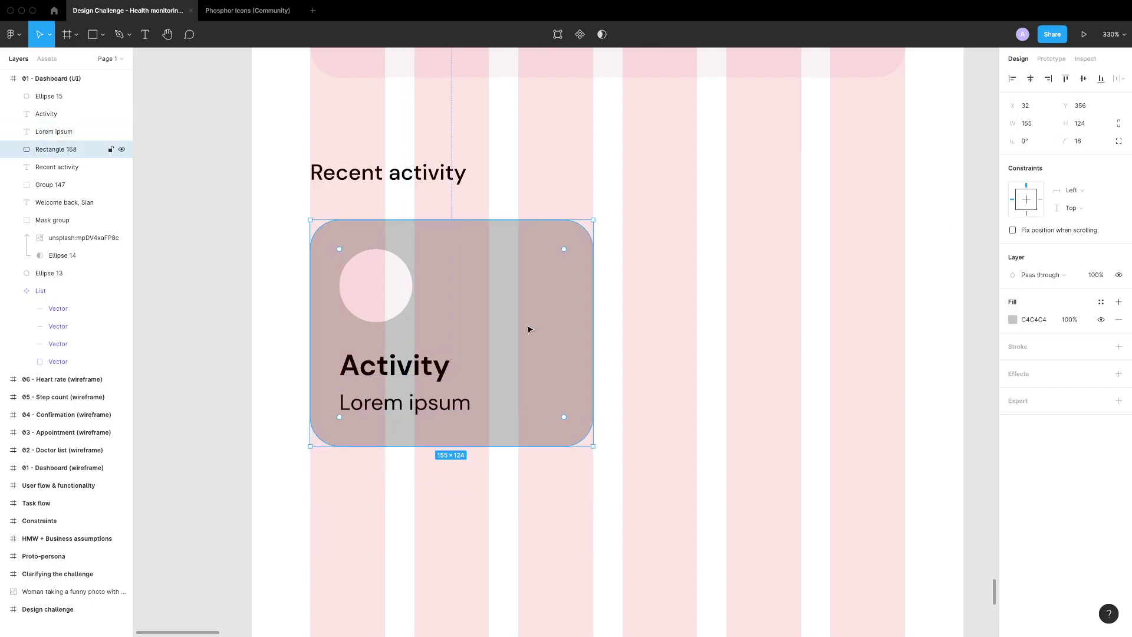
# Give the card an outline stroke and a drop shadow with blur 41
pyautogui.click(1017, 348)
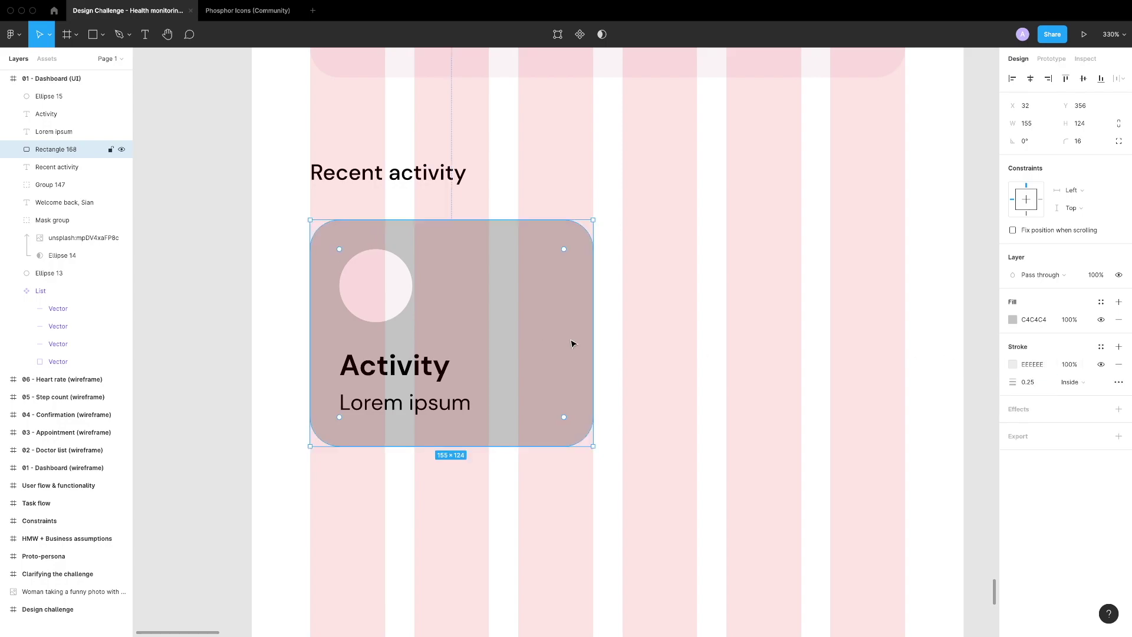
pyautogui.hotkey('ctrl', 'g')
pyautogui.click(1035, 422)
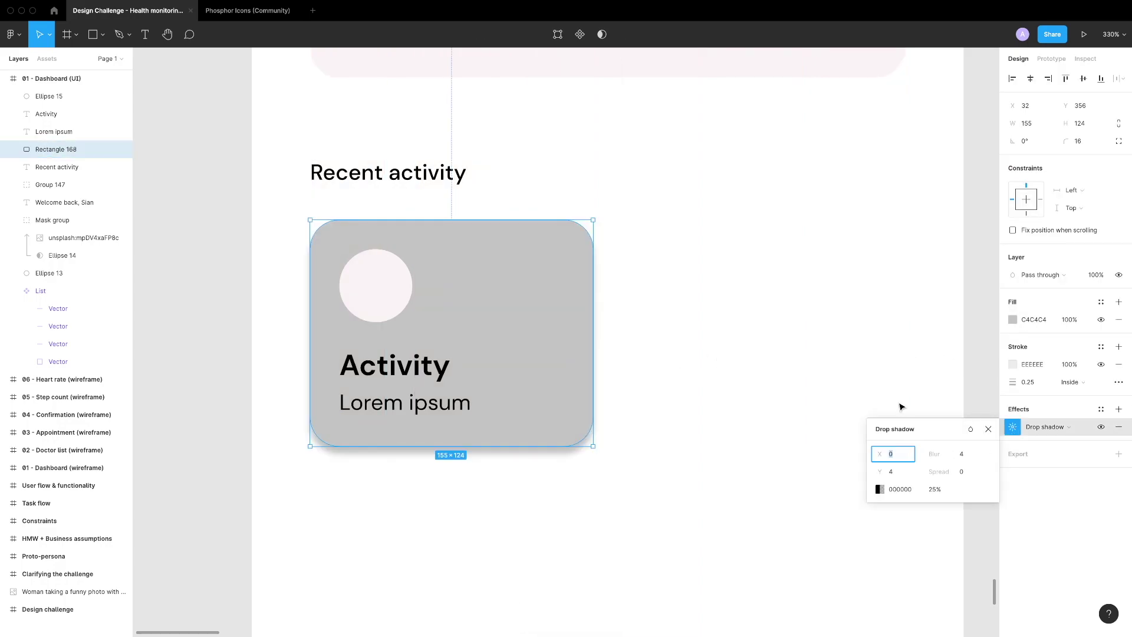
pyautogui.press('Tab')
pyautogui.write('41')
pyautogui.press('Tab')
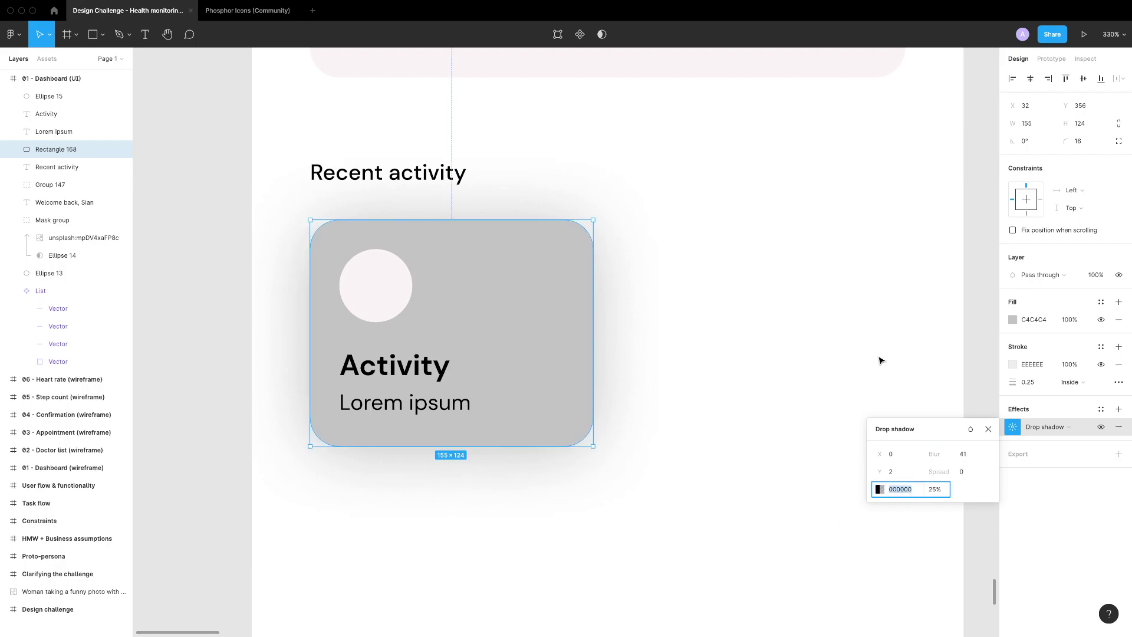
pyautogui.click(934, 489)
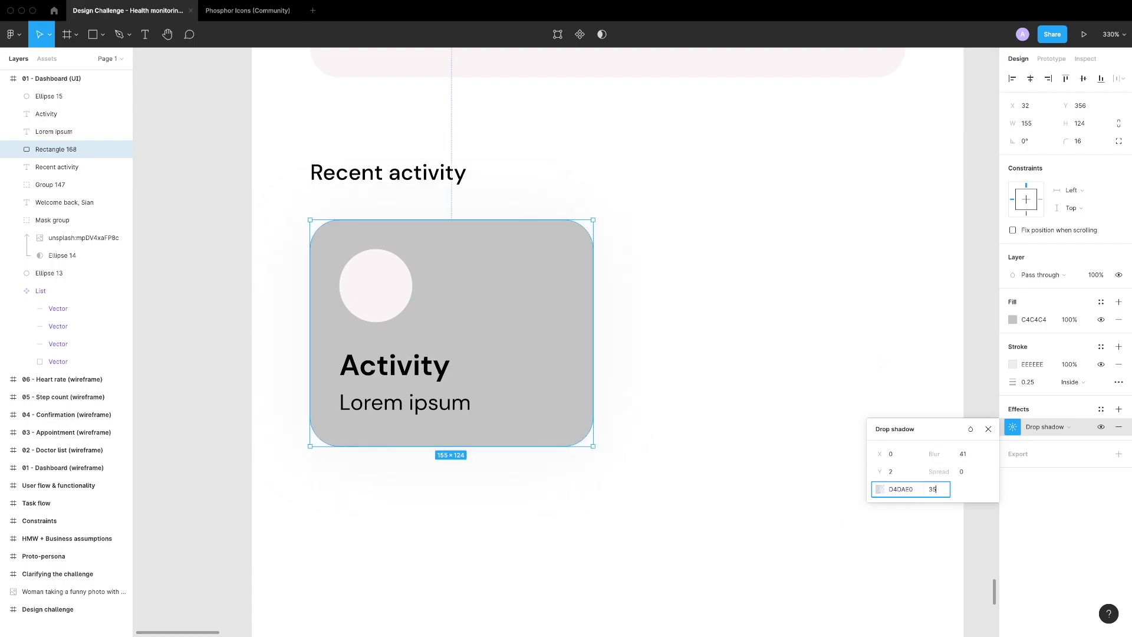
pyautogui.click(818, 326)
# Insert the pink sneakers 3D illustration from the Icons8 illustrations plugin
pyautogui.scroll(-5, 699, 429)
pyautogui.scroll(2, 539, 412)
pyautogui.hscroll(2, 665, 430)
pyautogui.press('super+slash')
pyautogui.press('Return')
pyautogui.scroll(-10, 512, 378)
pyautogui.scroll(-20, 512, 379)
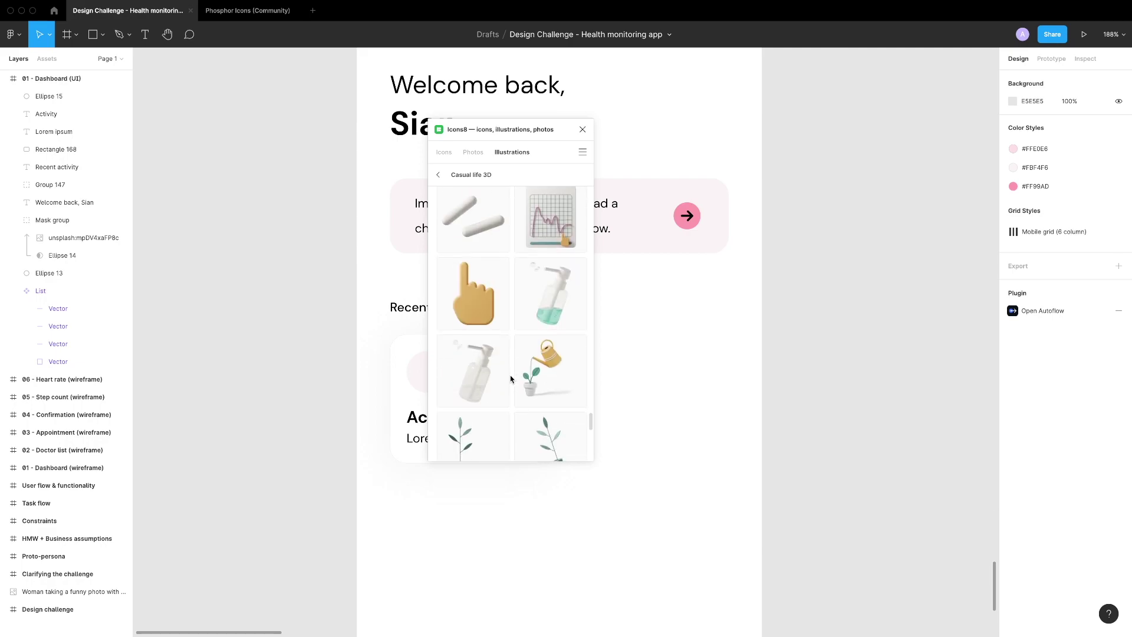
pyautogui.scroll(-10, 510, 376)
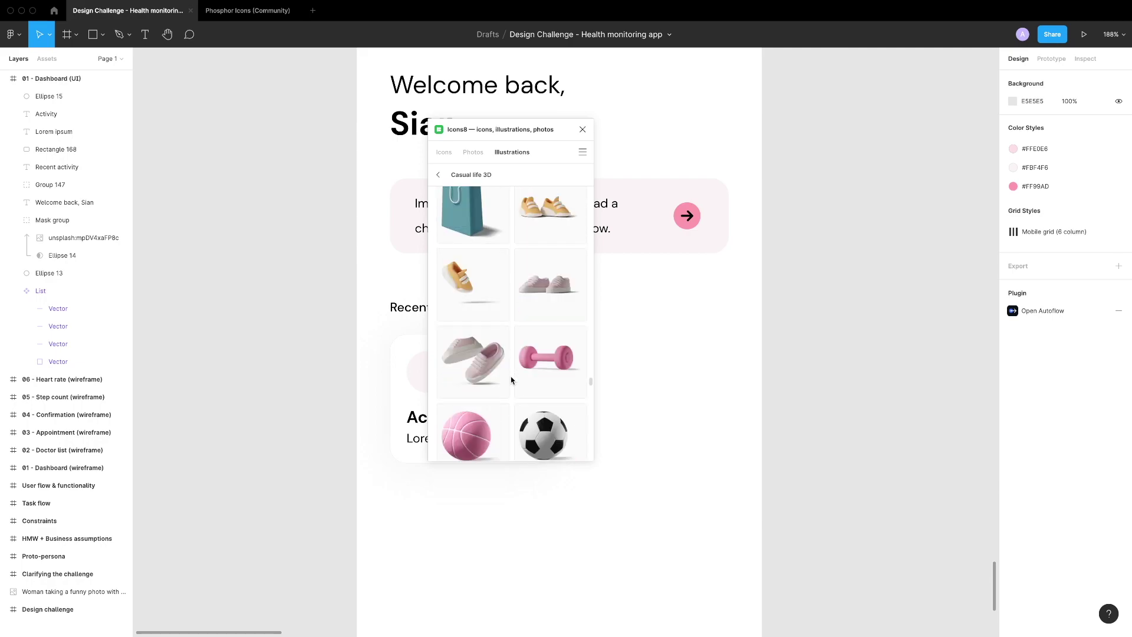
pyautogui.click(481, 355)
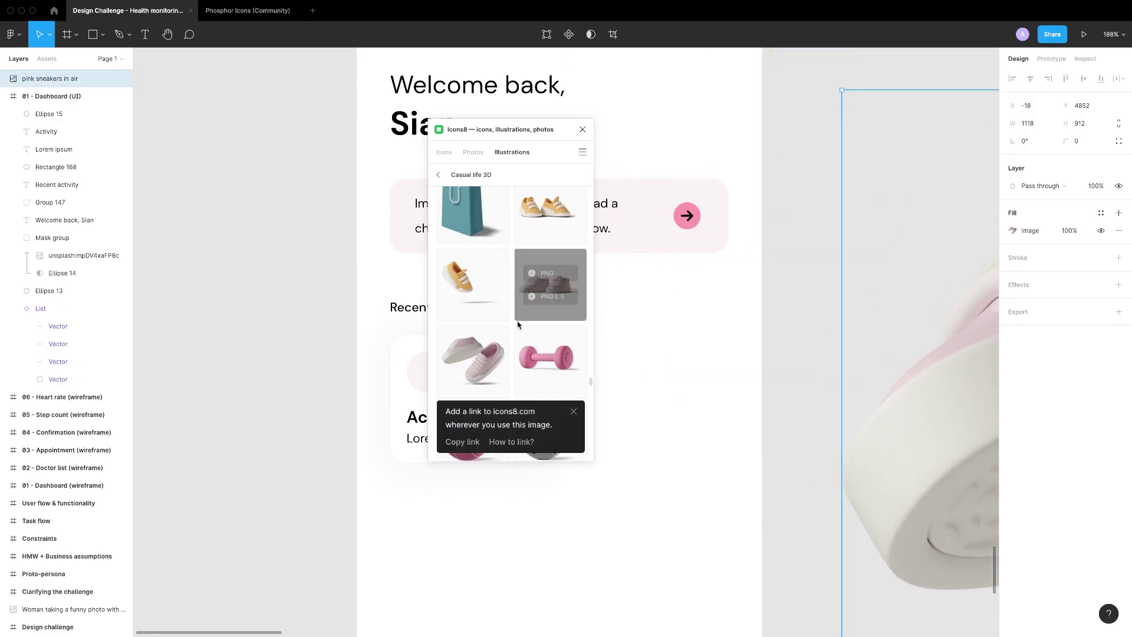
# Insert the half avocado 3D illustration from the same plugin
pyautogui.scroll(-20, 513, 327)
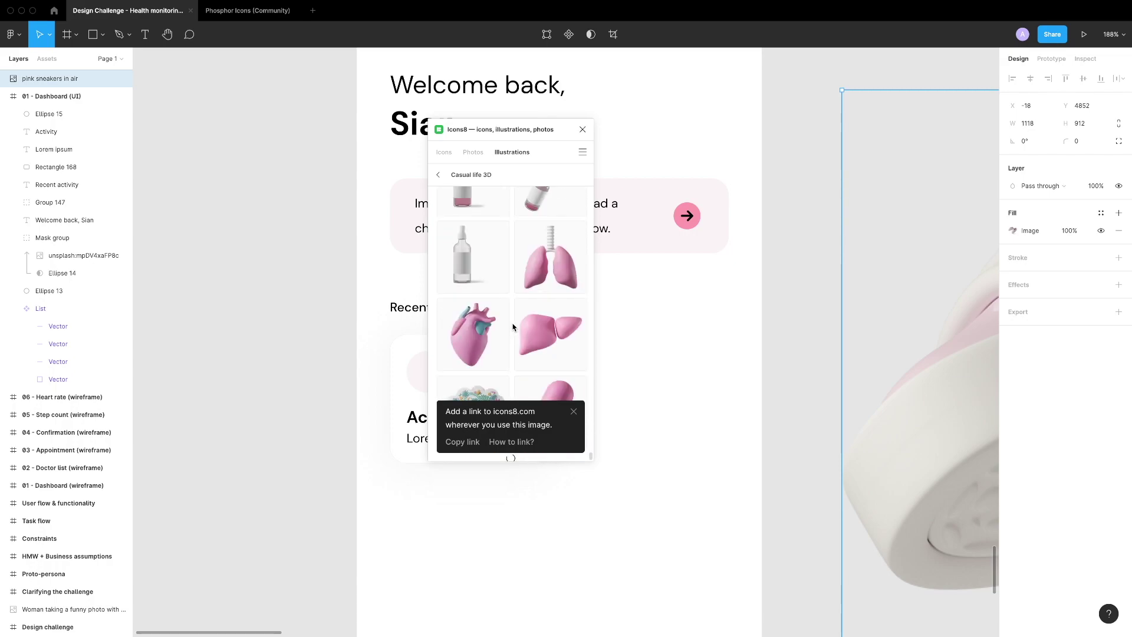
pyautogui.scroll(-20, 513, 327)
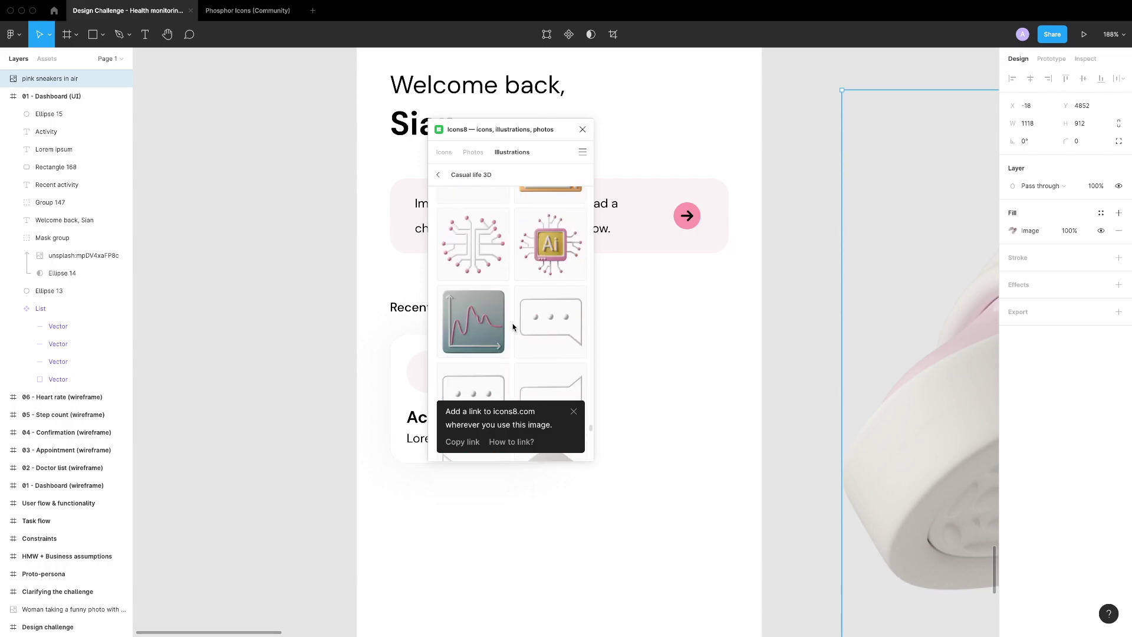
pyautogui.scroll(-15, 513, 327)
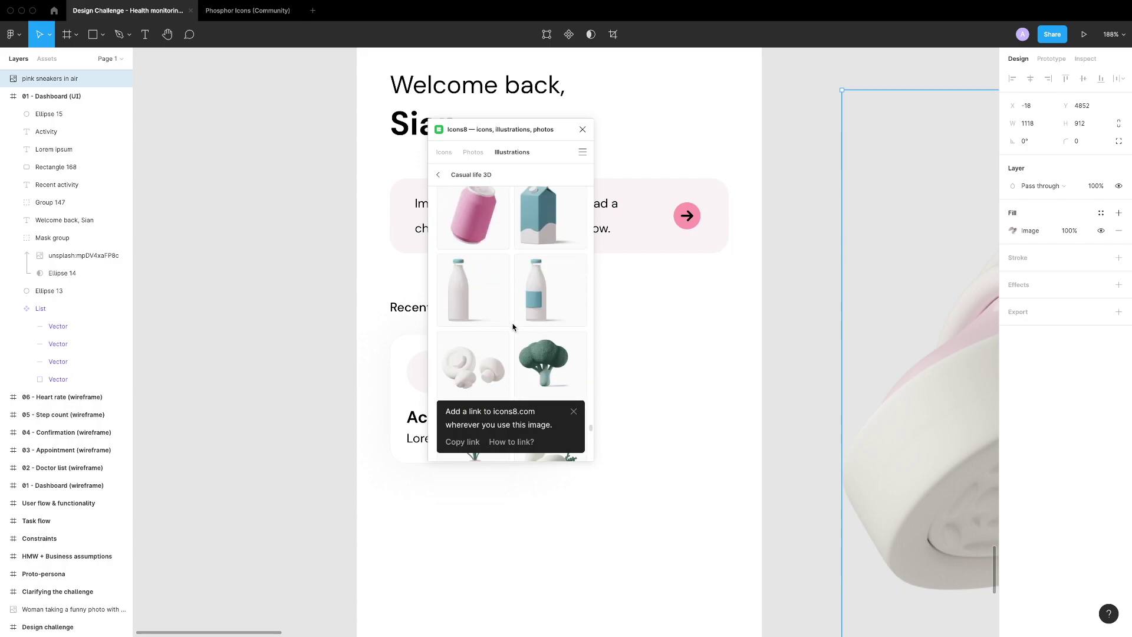
pyautogui.click(486, 316)
pyautogui.scroll(-5, 657, 126)
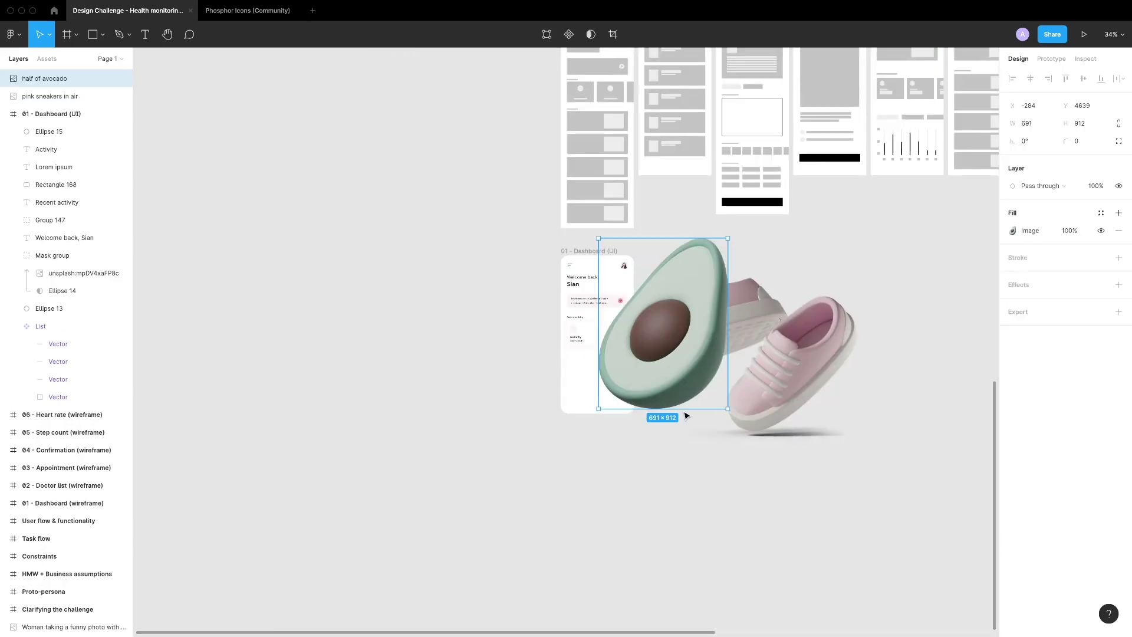
# Shrink the sneakers image down to tiny icon size
pyautogui.click(766, 354)
pyautogui.scroll(-3, 733, 322)
pyautogui.moveTo(928, 170); pyautogui.dragTo(497, 523)
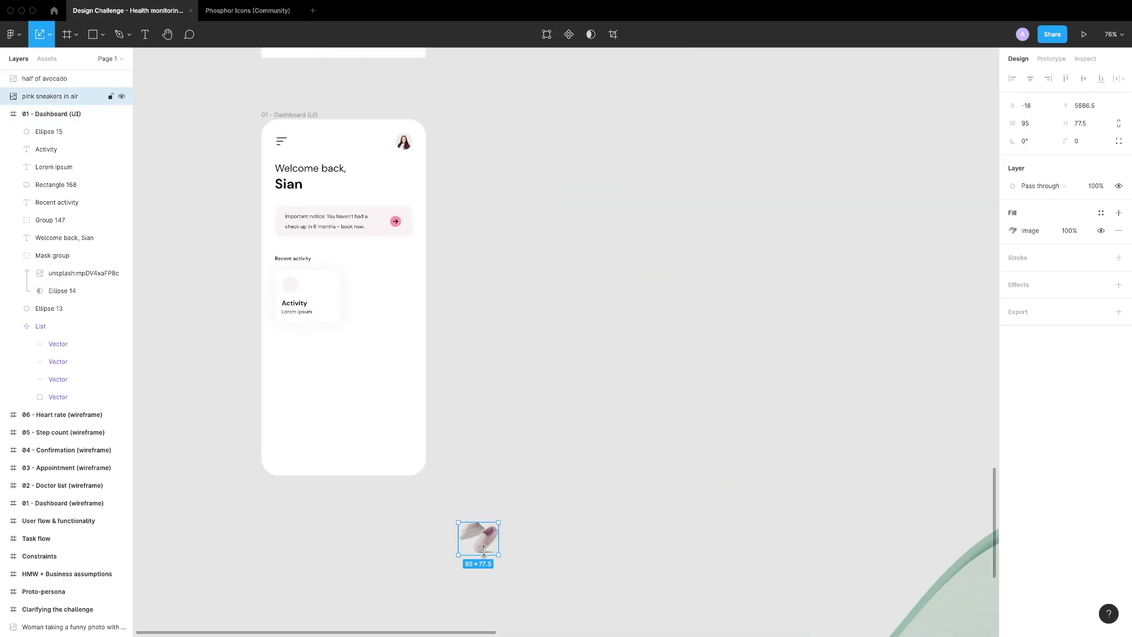
pyautogui.hotkey('shift', '2')
pyautogui.moveTo(753, 189); pyautogui.dragTo(649, 265)
# Place the sneakers in the Activity card's circle, group them, then group the whole Activity card
pyautogui.press('Delete')
pyautogui.scroll(-10, 457, 429)
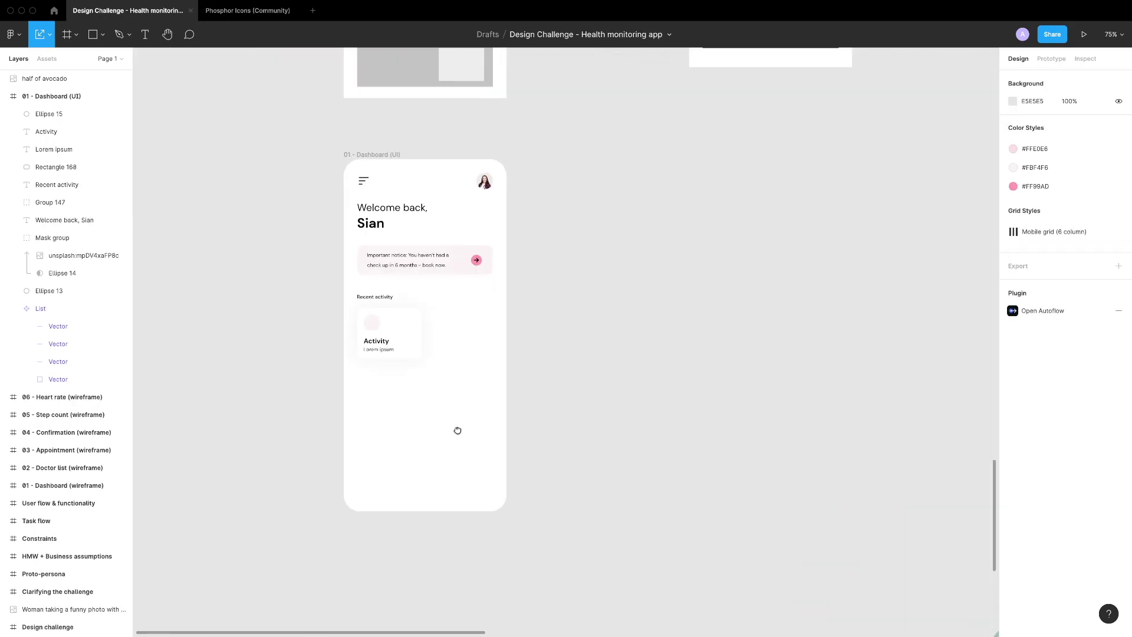
pyautogui.hotkey('shift', '2')
pyautogui.hotkey('ctrl', 'v')
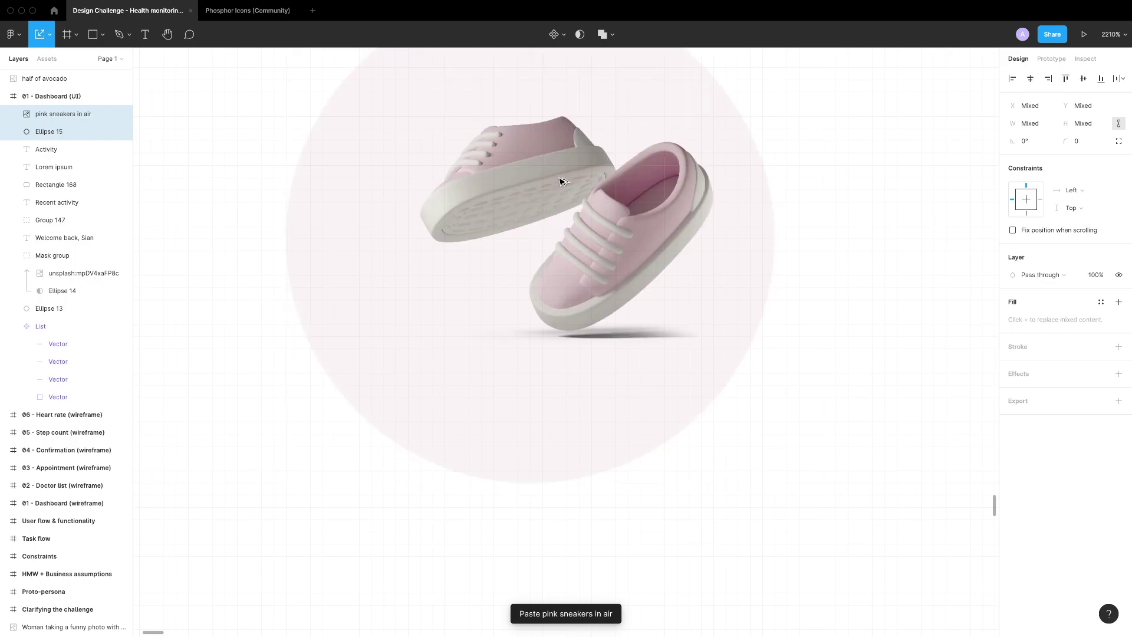
pyautogui.hotkey('ctrl', 'g')
pyautogui.scroll(-10, 518, 384)
pyautogui.click(448, 352)
pyautogui.hotkey('ctrl', 'g')
# Duplicate the Activity card to the right and retitle the copy 'Nutrition'
pyautogui.scroll(-5, 361, 192)
pyautogui.scroll(3, 471, 392)
pyautogui.moveTo(471, 391); pyautogui.dragTo(569, 333)
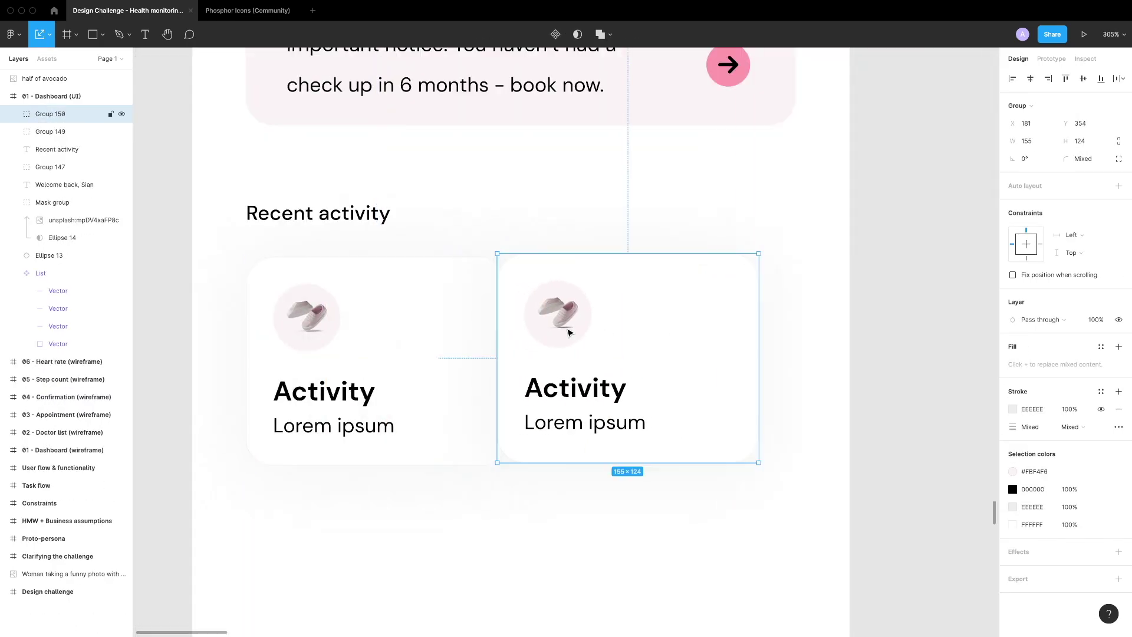
pyautogui.hotkey('ctrl', 'g')
pyautogui.hotkey('ctrl', 'd')
pyautogui.doubleClick(575, 388)
pyautogui.write('Nu')
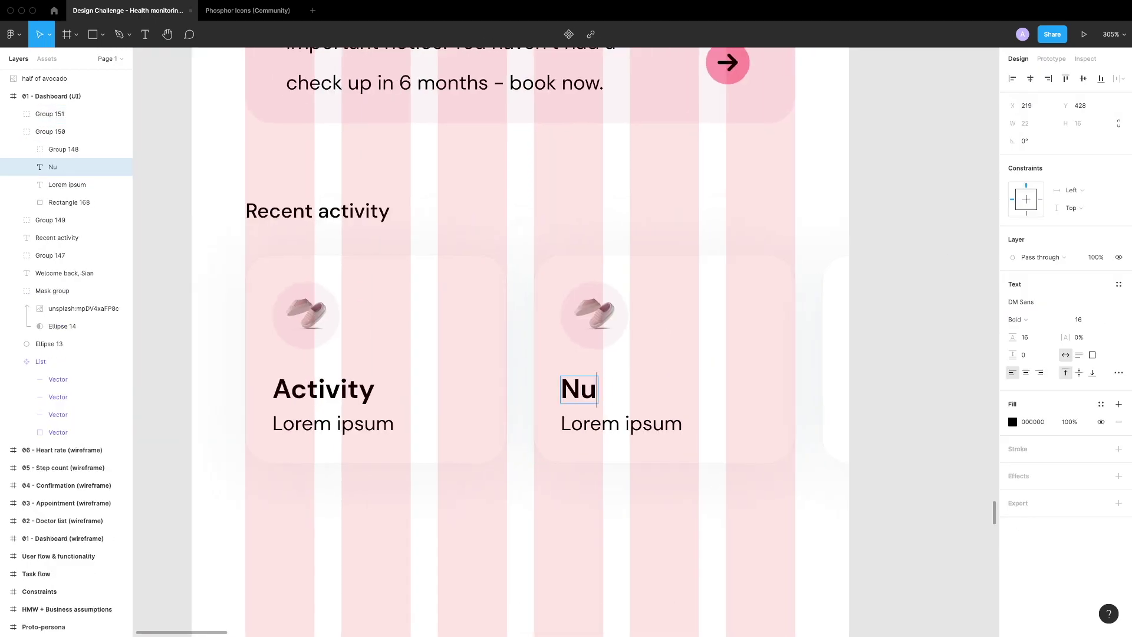
pyautogui.write('trition')
pyautogui.press('Escape')
pyautogui.press('Escape')
pyautogui.hotkey('ctrl', 'g')
# Fill the Nutrition card's circle light green and remove its sneakers
pyautogui.scroll(5, 616, 299)
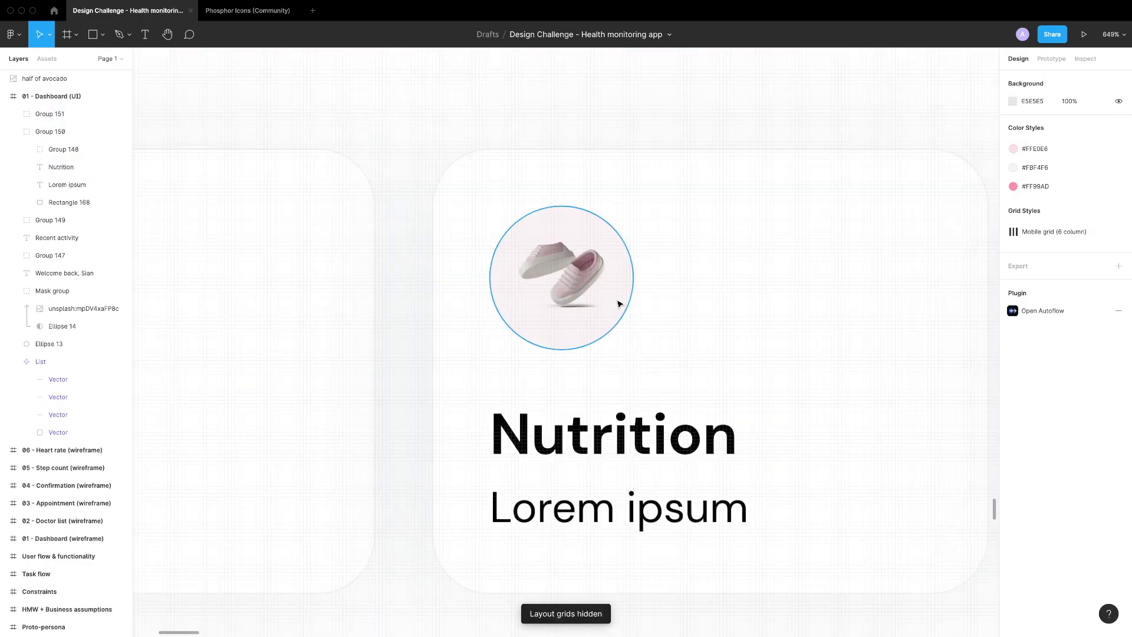
pyautogui.keyDown('ctrl'); pyautogui.click(616, 299); pyautogui.keyUp('ctrl')
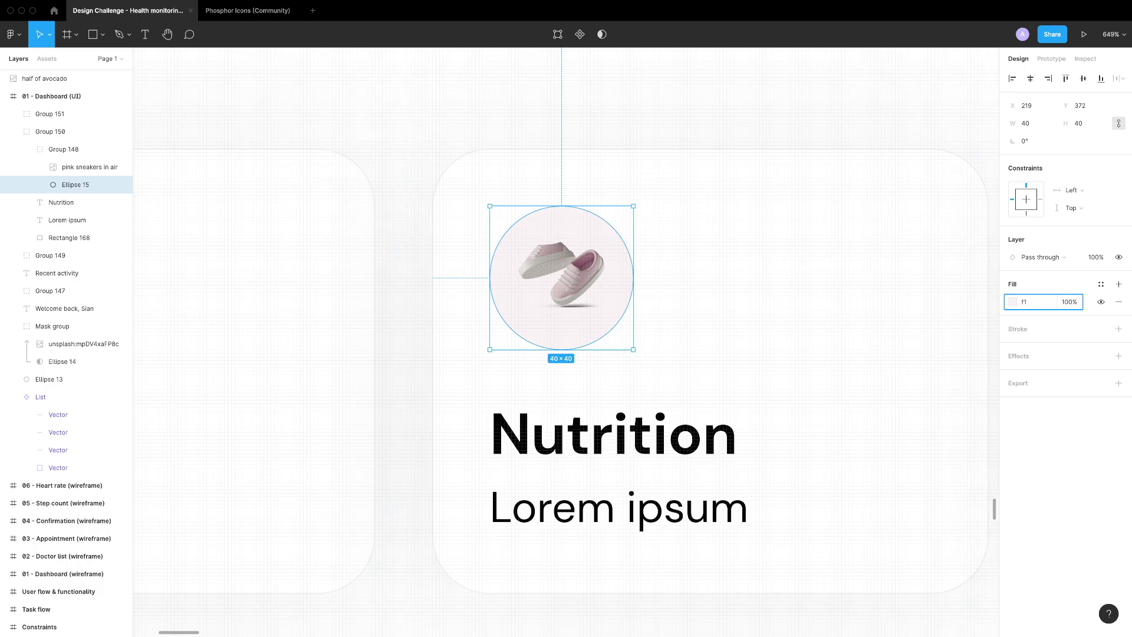
pyautogui.write('f1')
pyautogui.press('Return')
pyautogui.click(562, 277)
pyautogui.scroll(-5, 561, 277)
pyautogui.press('Delete')
pyautogui.scroll(-3, 550, 531)
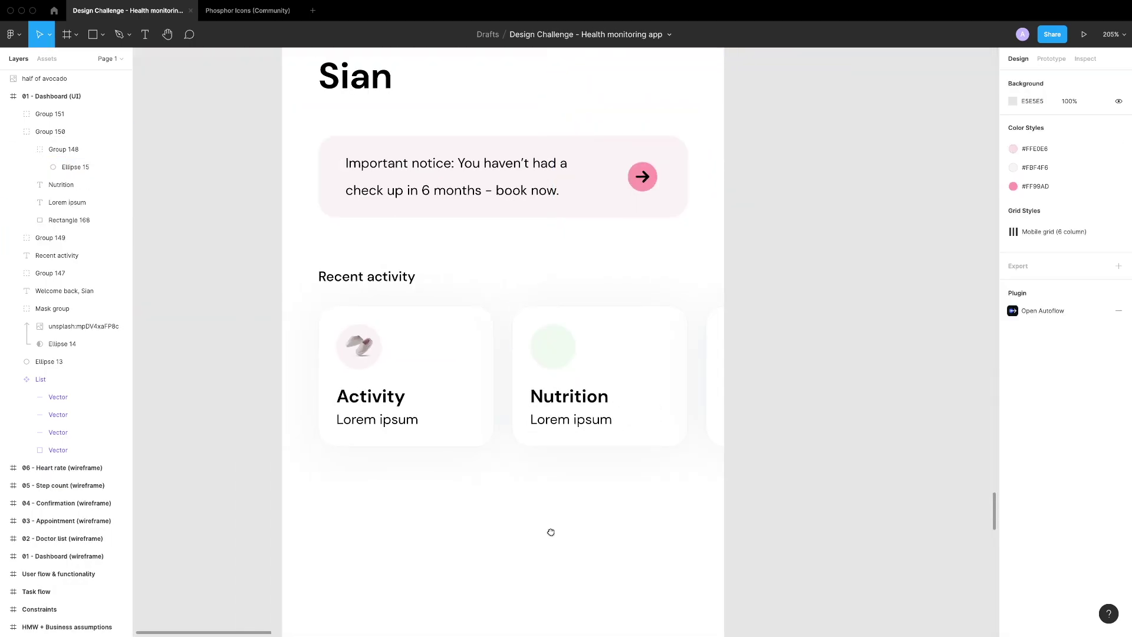
# Scale the avocado down and move it into the Nutrition card's green circle
pyautogui.moveTo(550, 531); pyautogui.dragTo(642, 346)
pyautogui.hscroll(8, 642, 347)
pyautogui.scroll(-3, 643, 347)
pyautogui.click(478, 344)
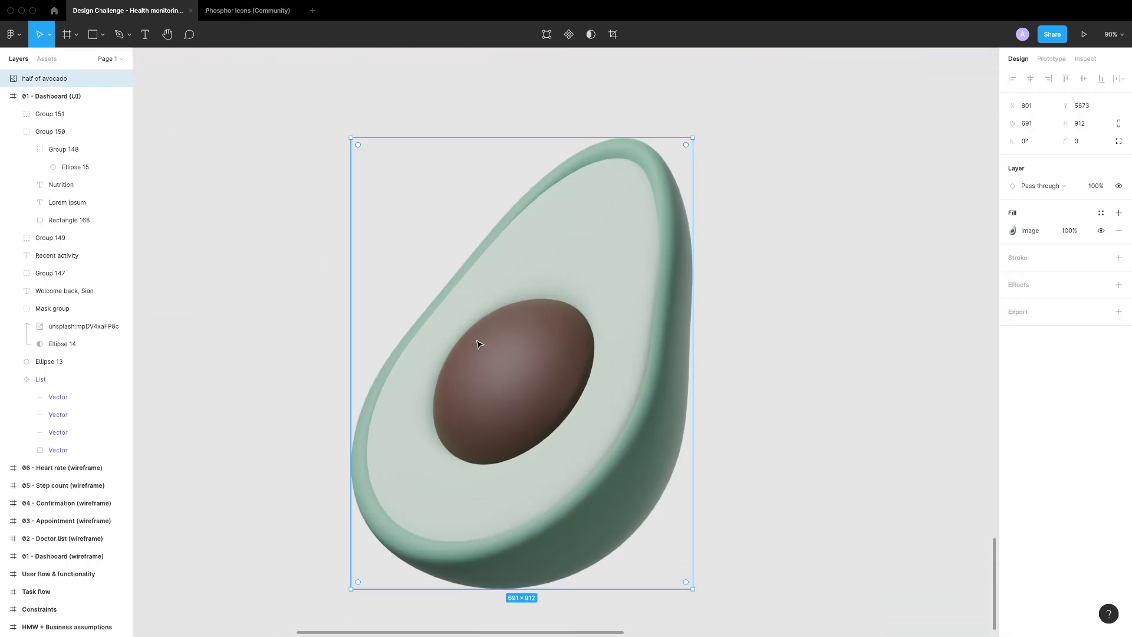
pyautogui.press('k')
pyautogui.moveTo(694, 138); pyautogui.dragTo(374, 556)
pyautogui.hotkey('ctrl', 'x')
pyautogui.scroll(5, 448, 477)
pyautogui.hotkey('ctrl', 'v')
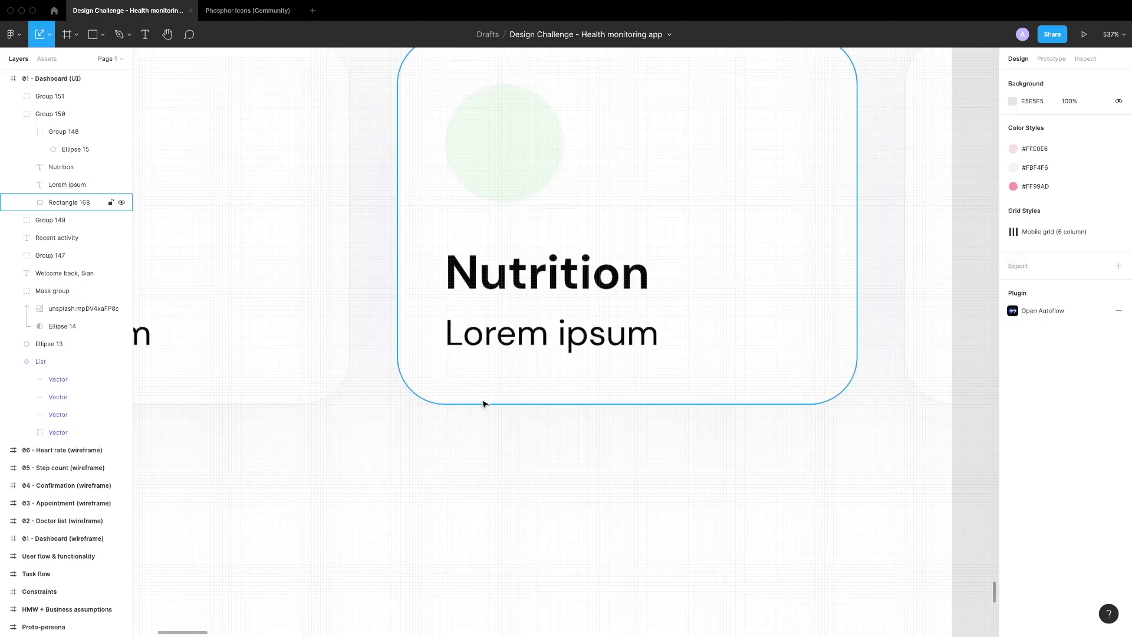
pyautogui.moveTo(604, 252); pyautogui.dragTo(429, 262)
# Group the avocado with its green circle, then group all Nutrition card layers
pyautogui.scroll(4, 427, 259)
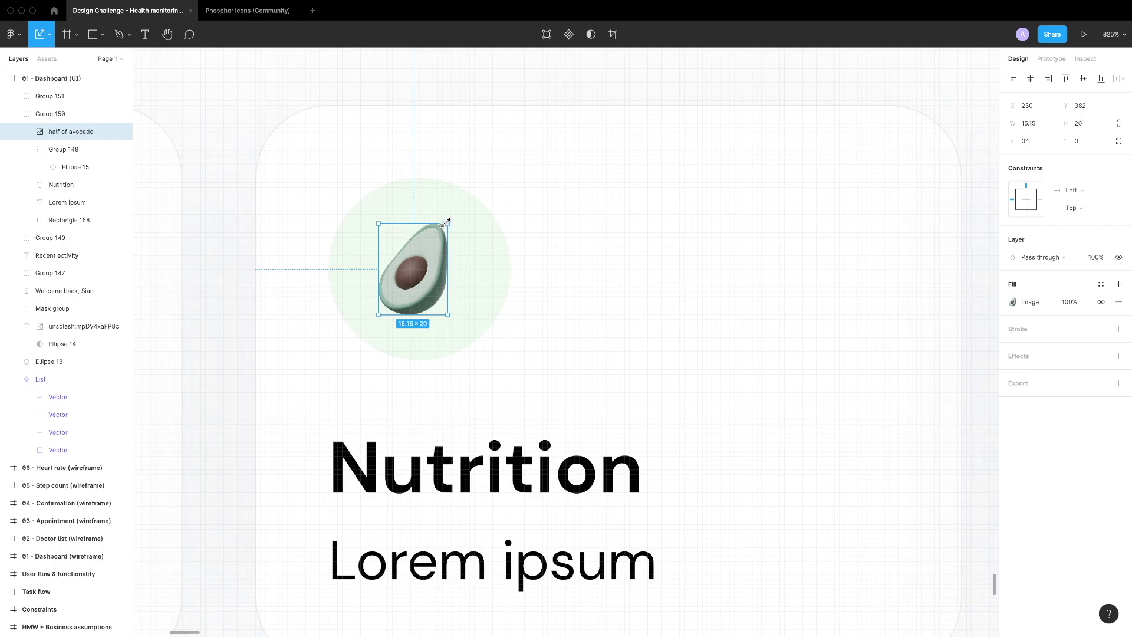
pyautogui.keyDown('shift'); pyautogui.click(472, 250); pyautogui.keyUp('shift')
pyautogui.hotkey('ctrl', 'g')
pyautogui.scroll(-5, 475, 288)
pyautogui.click(472, 290)
pyautogui.press('Escape')
pyautogui.hotkey('ctrl', 'g')
pyautogui.scroll(-4, 477, 339)
pyautogui.click(478, 339)
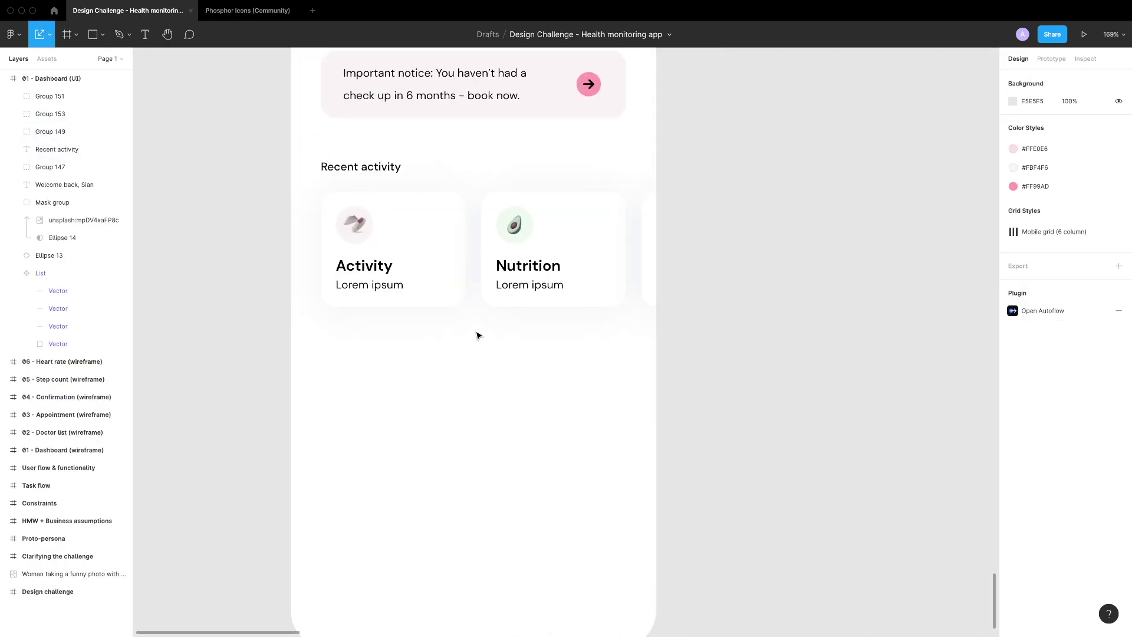
# Copy the Recent activity heading down as 'Main dashboard' and extend the dashboard frame to 2598 tall
pyautogui.click(372, 168)
pyautogui.moveTo(371, 168); pyautogui.dragTo(372, 351)
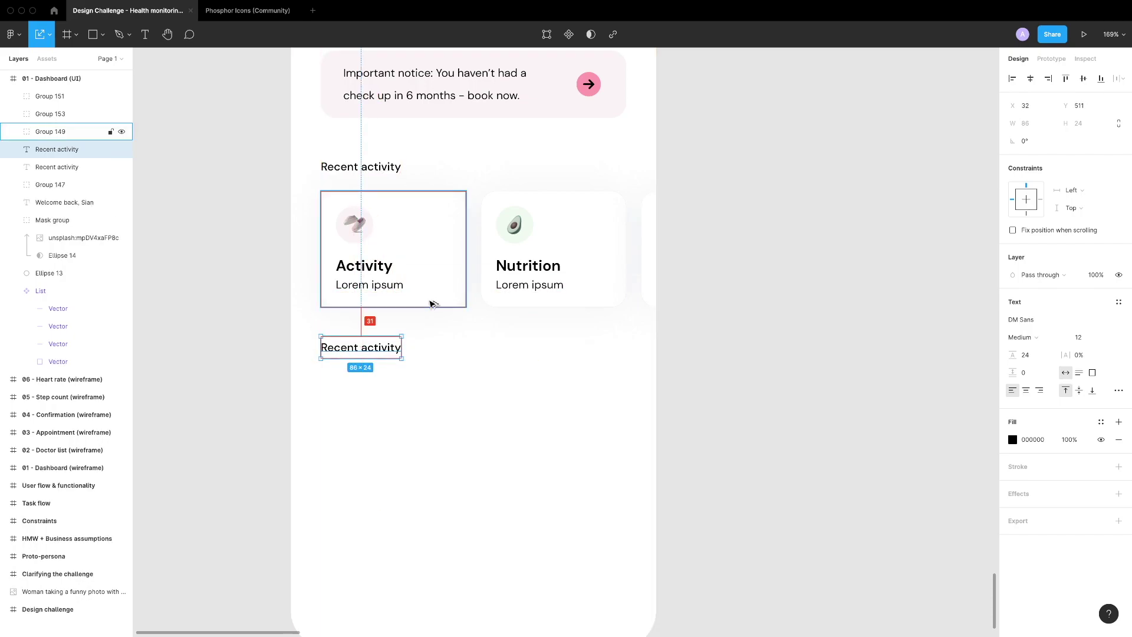
pyautogui.click(442, 419)
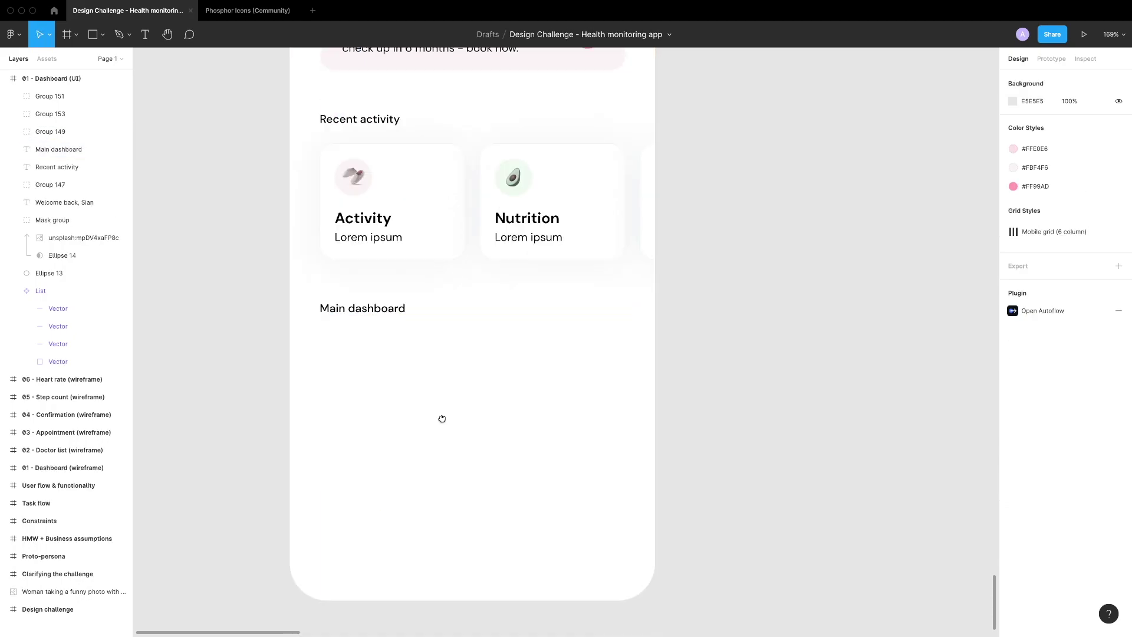
pyautogui.scroll(-5, 442, 419)
pyautogui.click(423, 474)
pyautogui.moveTo(423, 482); pyautogui.dragTo(425, 634)
# Place a copy of the Activity card below the Main dashboard heading
pyautogui.scroll(5, 426, 422)
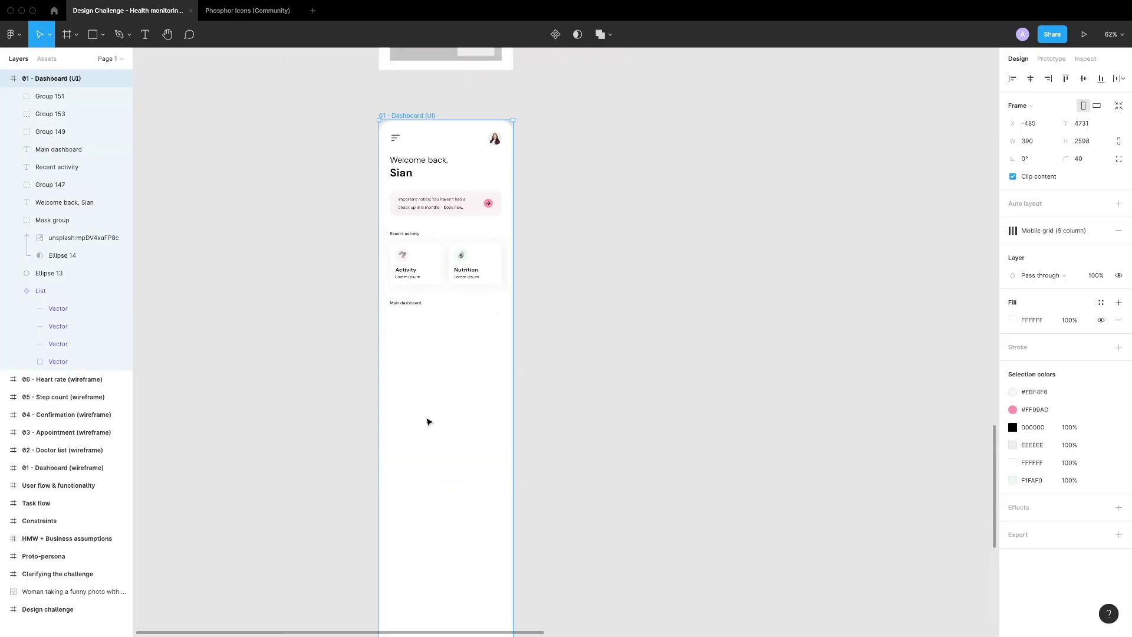
pyautogui.scroll(8, 427, 422)
pyautogui.click(472, 126)
pyautogui.moveTo(472, 126); pyautogui.dragTo(417, 366)
pyautogui.scroll(4, 412, 245)
pyautogui.click(412, 245)
pyautogui.moveTo(275, 247); pyautogui.dragTo(405, 353)
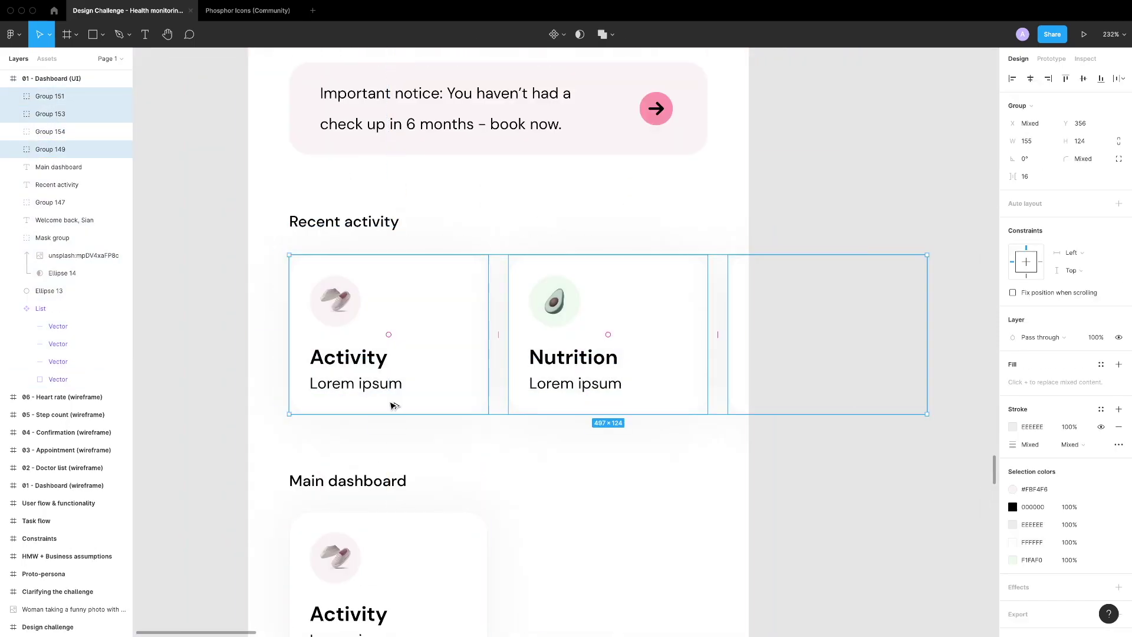
pyautogui.scroll(-3, 364, 278)
pyautogui.click(383, 354)
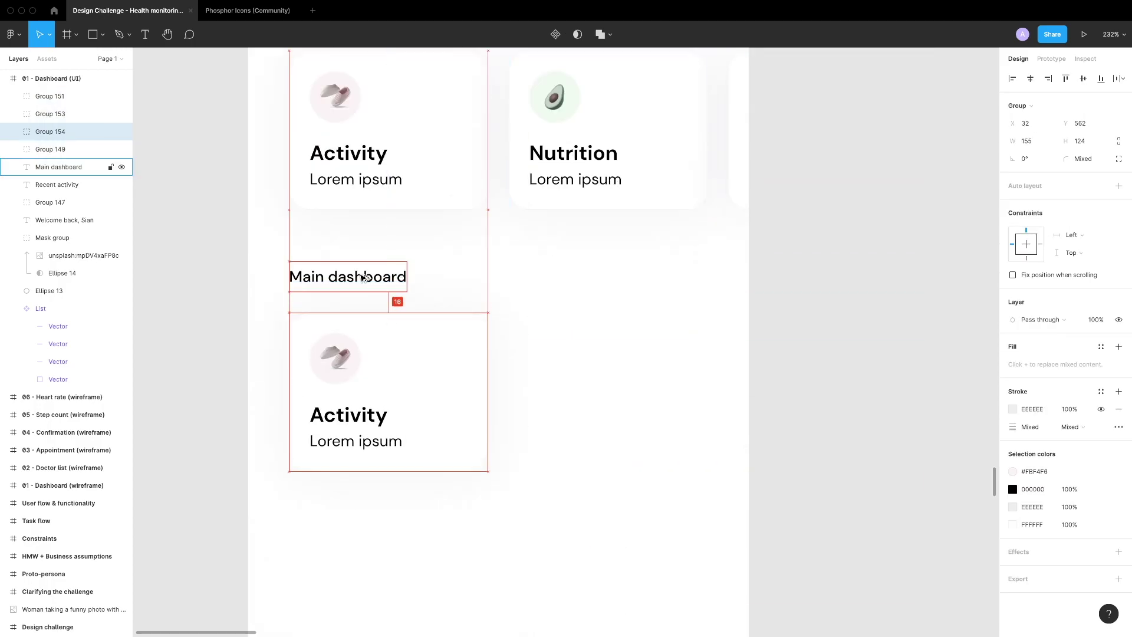
pyautogui.hotkey('ctrl', 'g')
# Stretch the copied card's background to full width, ungroup it and delete its icon
pyautogui.doubleClick(468, 367)
pyautogui.moveTo(488, 369); pyautogui.dragTo(679, 401)
pyautogui.press('Escape')
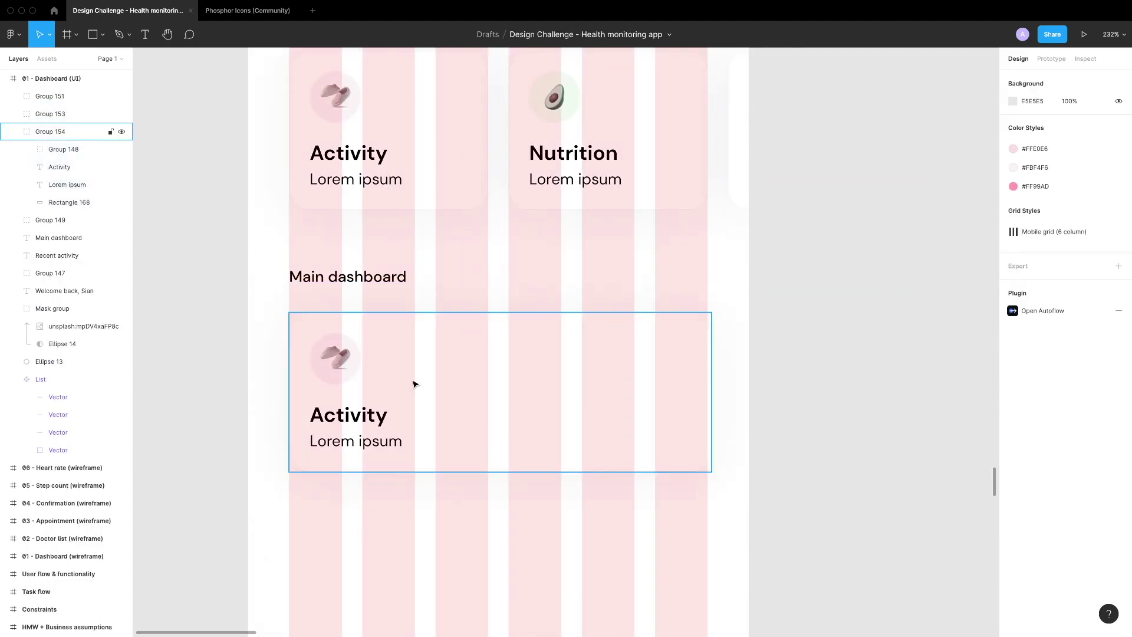
pyautogui.click(412, 384)
pyautogui.hotkey('ctrl', 'shift', 'g')
pyautogui.click(336, 357)
pyautogui.press('Delete')
# Relabel the card 'Step count' in regular weight, with a size-40 value 3,876 beneath it
pyautogui.doubleClick(349, 415)
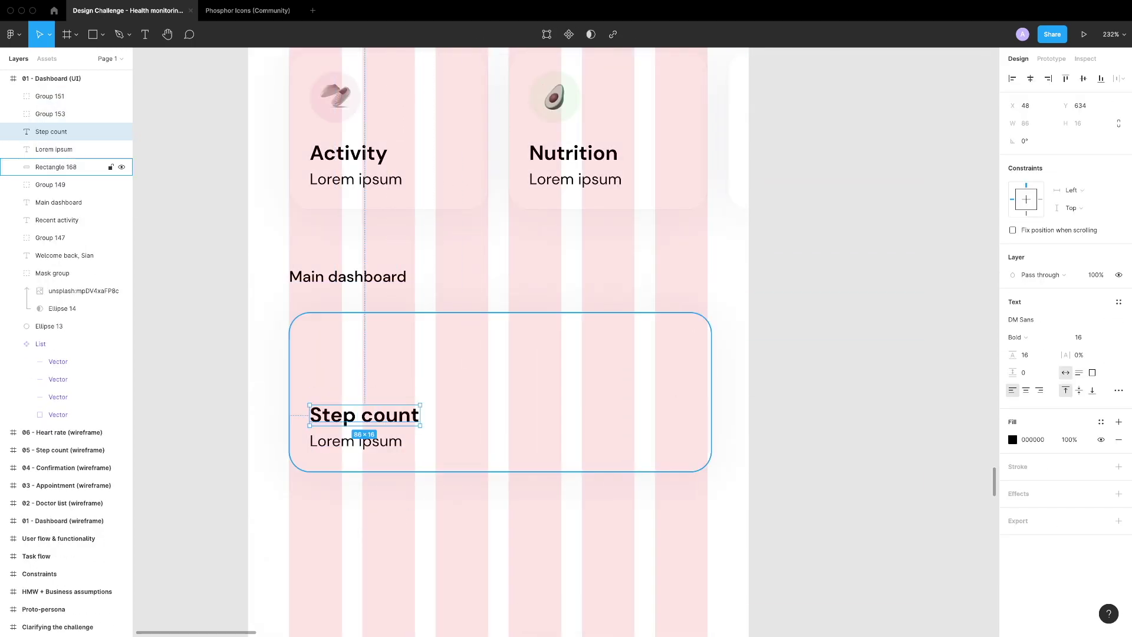
pyautogui.scroll(2, 376, 378)
pyautogui.moveTo(353, 419); pyautogui.dragTo(345, 321)
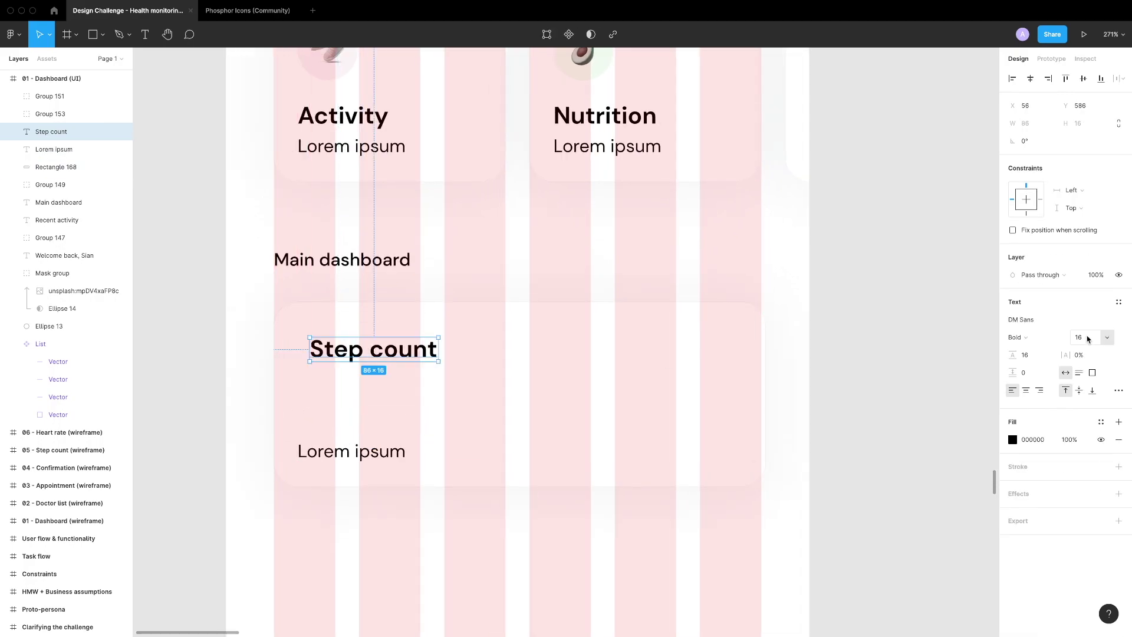
pyautogui.click(1017, 337)
pyautogui.click(1028, 321)
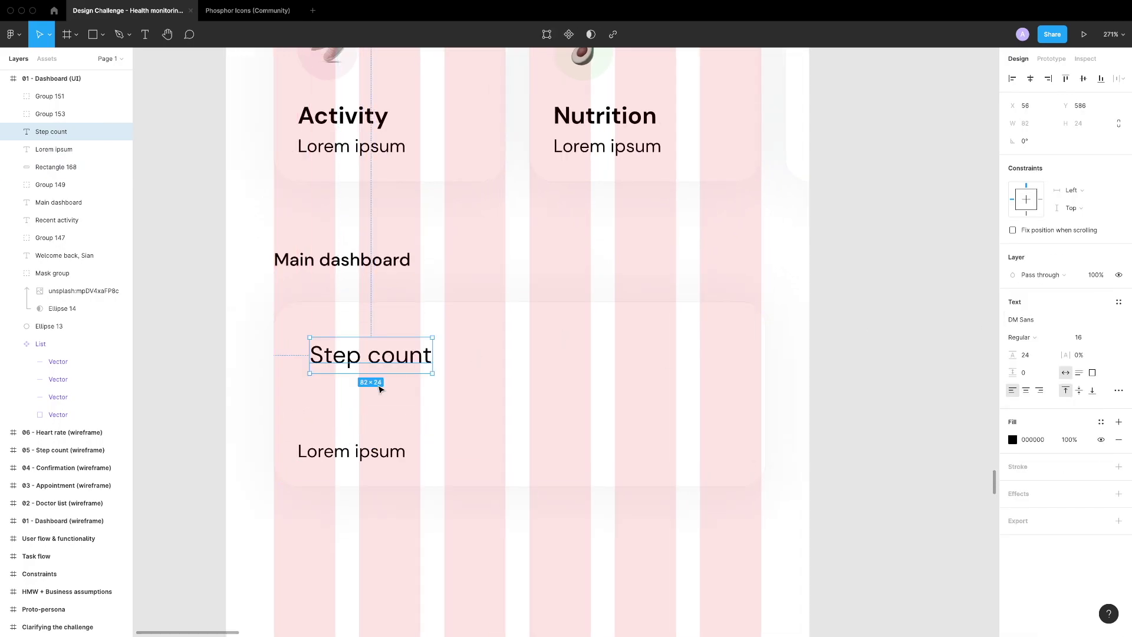
pyautogui.click(353, 456)
pyautogui.write('40')
pyautogui.press('Return')
# Add the 'Avg speed: 1.1 m/s' text in grey Gray 3 style
pyautogui.press('Return')
pyautogui.write('3,8')
pyautogui.moveTo(372, 482); pyautogui.dragTo(383, 413)
pyautogui.scroll(-2, 389, 366)
pyautogui.click(523, 424)
pyautogui.press('Escape')
pyautogui.click(366, 359)
pyautogui.hotkey('ctrl', 'd')
pyautogui.press('Return')
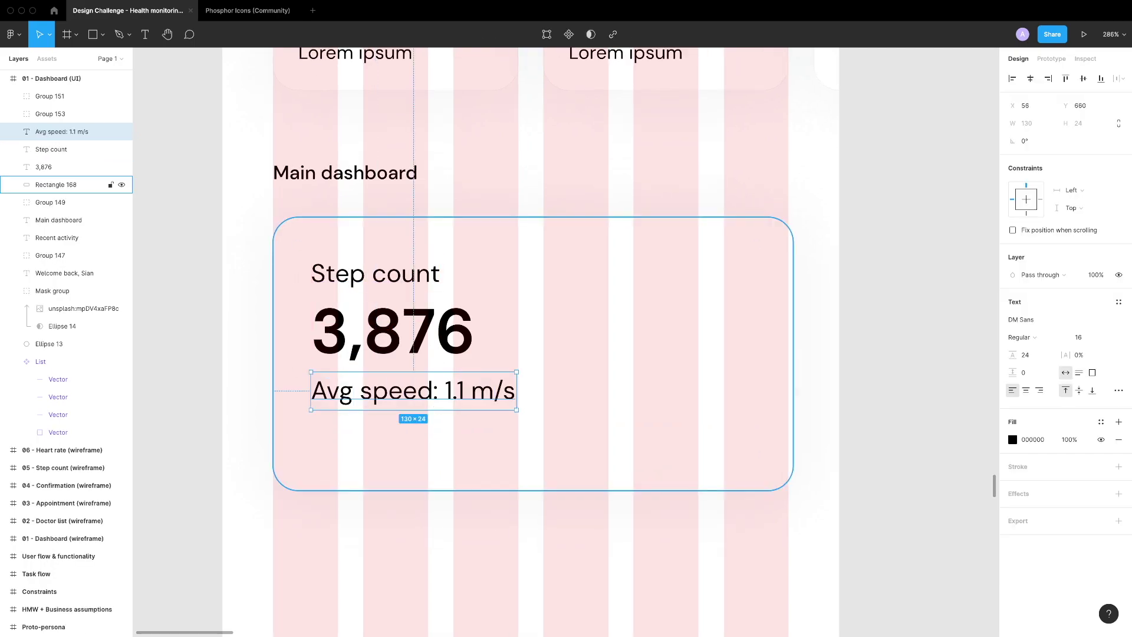
pyautogui.click(1099, 424)
pyautogui.click(1058, 536)
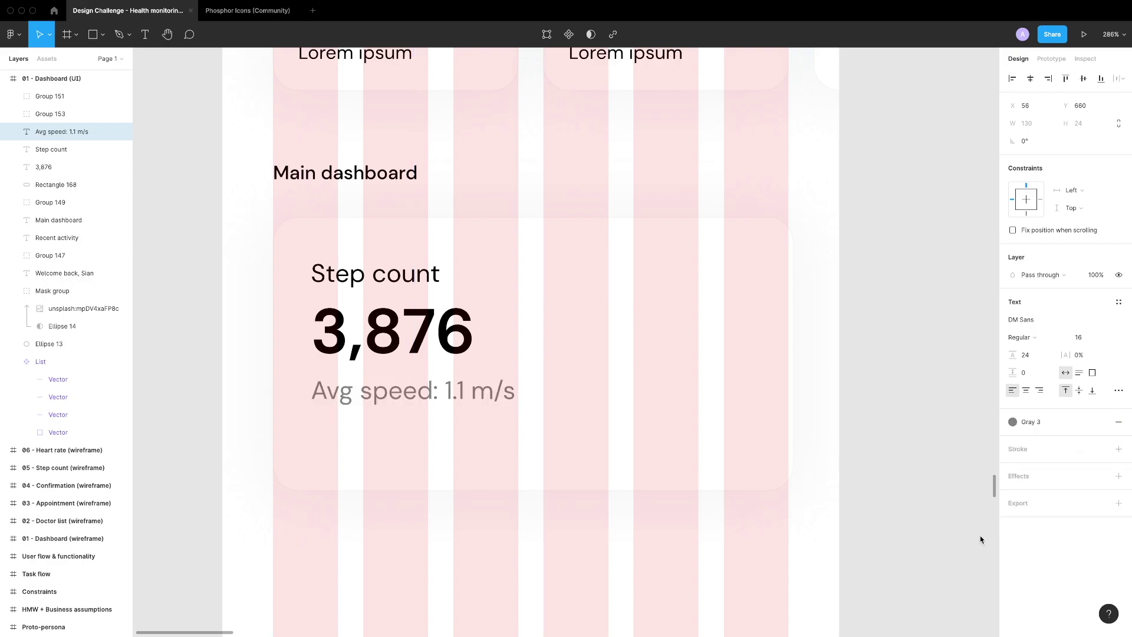
# Select all of the Step count card's layers to group them
pyautogui.click(480, 451)
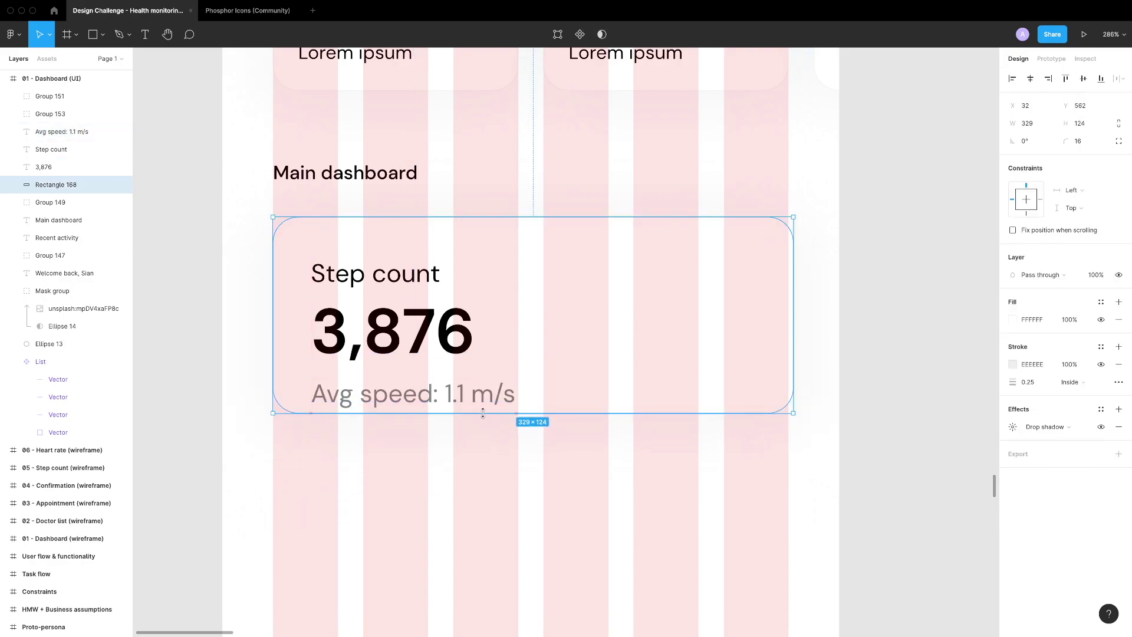
pyautogui.click(378, 273)
pyautogui.click(582, 513)
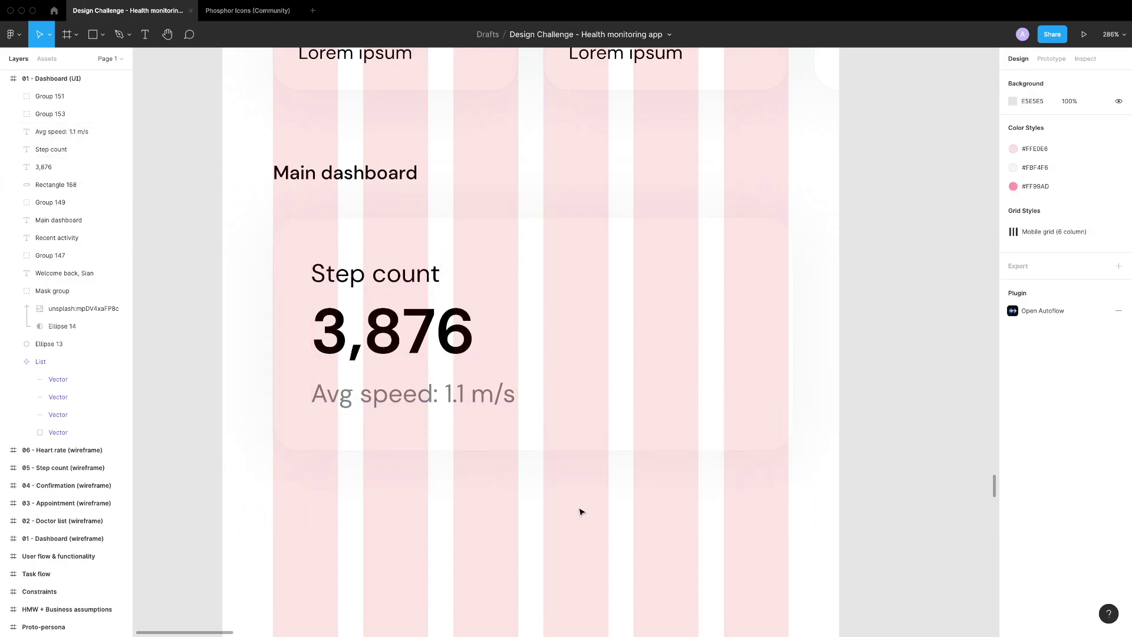
pyautogui.click(691, 371)
pyautogui.scroll(3, 790, 344)
pyautogui.scroll(-5, 382, 361)
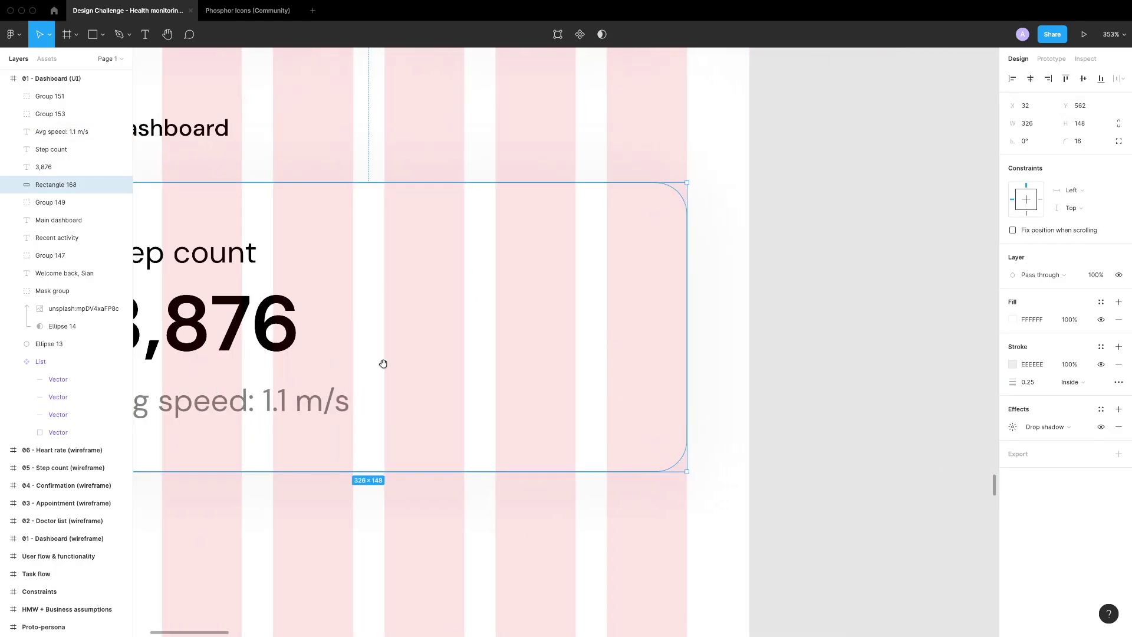
pyautogui.moveTo(508, 404); pyautogui.dragTo(374, 245)
# Group the Step count card, duplicate it below, and change the copy to Heart rate 86
pyautogui.hotkey('ctrl', 'g')
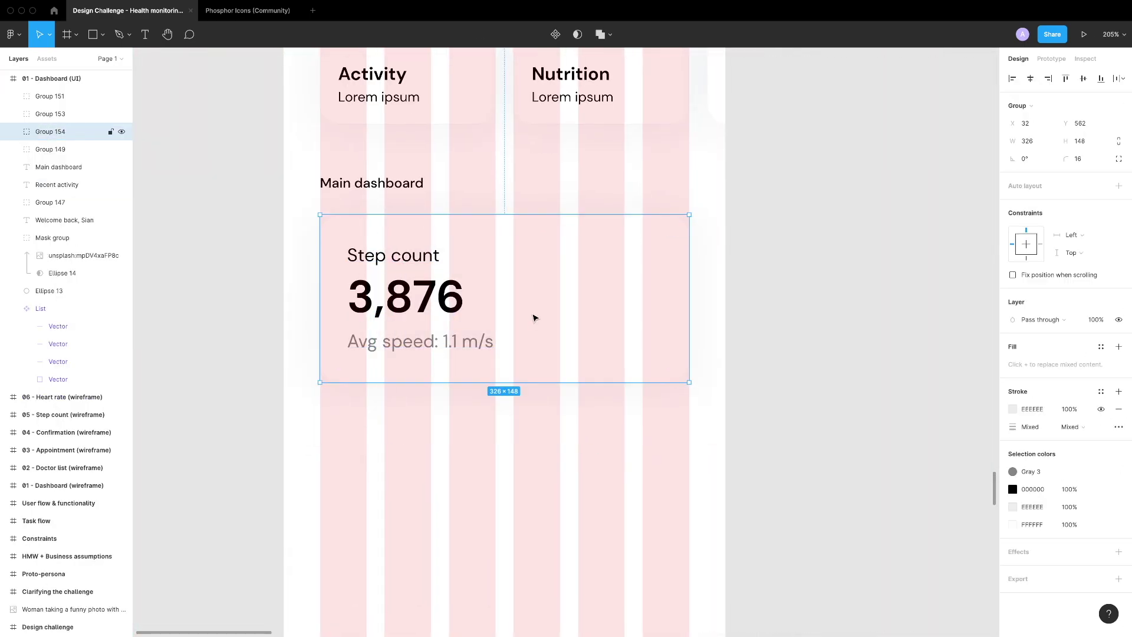
pyautogui.scroll(-4, 533, 318)
pyautogui.moveTo(532, 280); pyautogui.dragTo(537, 374)
pyautogui.hotkey('shift', '2')
pyautogui.doubleClick(456, 336)
pyautogui.write('Heart rate')
pyautogui.press('Escape')
pyautogui.press('Tab')
pyautogui.press('Return')
pyautogui.write('86')
pyautogui.press('Escape')
# Add a bpm unit beside 86 and align it to the number's baseline
pyautogui.moveTo(453, 311); pyautogui.dragTo(547, 360)
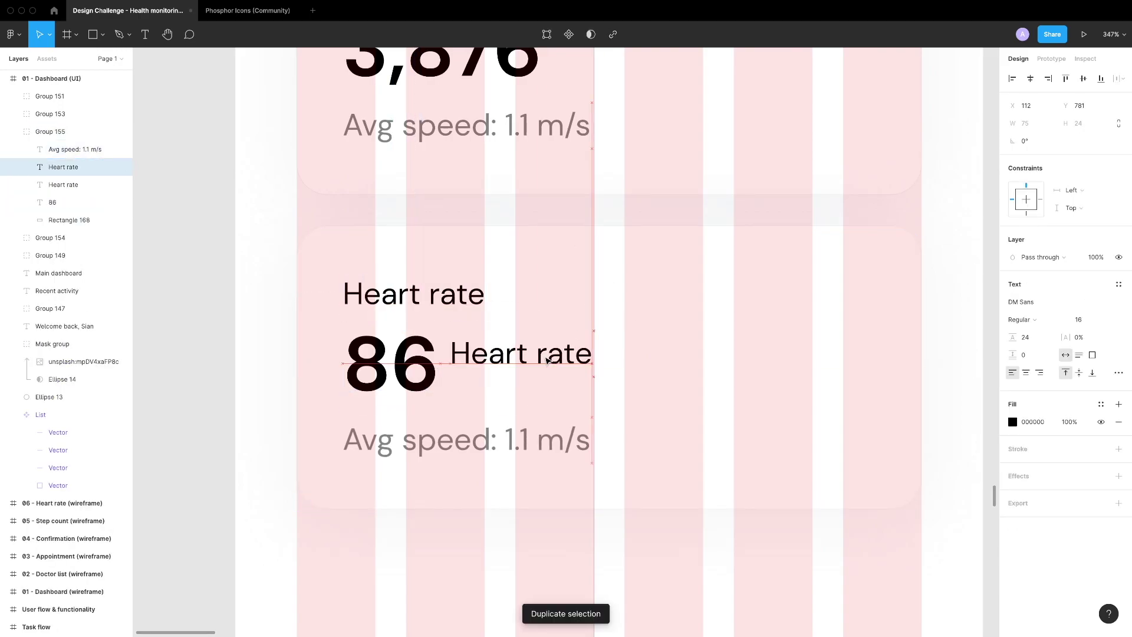
pyautogui.write('m')
pyautogui.press('Escape')
pyautogui.scroll(5, 456, 348)
pyautogui.press('Left')
pyautogui.press('Left')
pyautogui.press('Left')
pyautogui.press('Left')
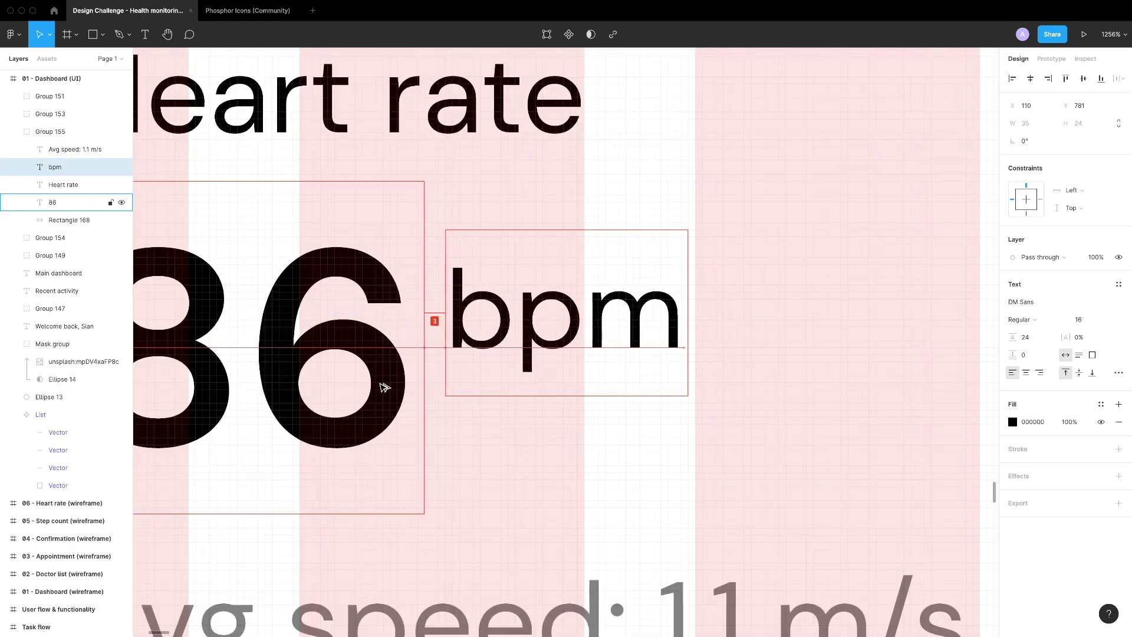
pyautogui.press('Down')
pyautogui.press('Down')
pyautogui.press('Down')
pyautogui.press('Down')
pyautogui.scroll(-5, 381, 383)
pyautogui.click(528, 429)
pyautogui.scroll(-2, 517, 379)
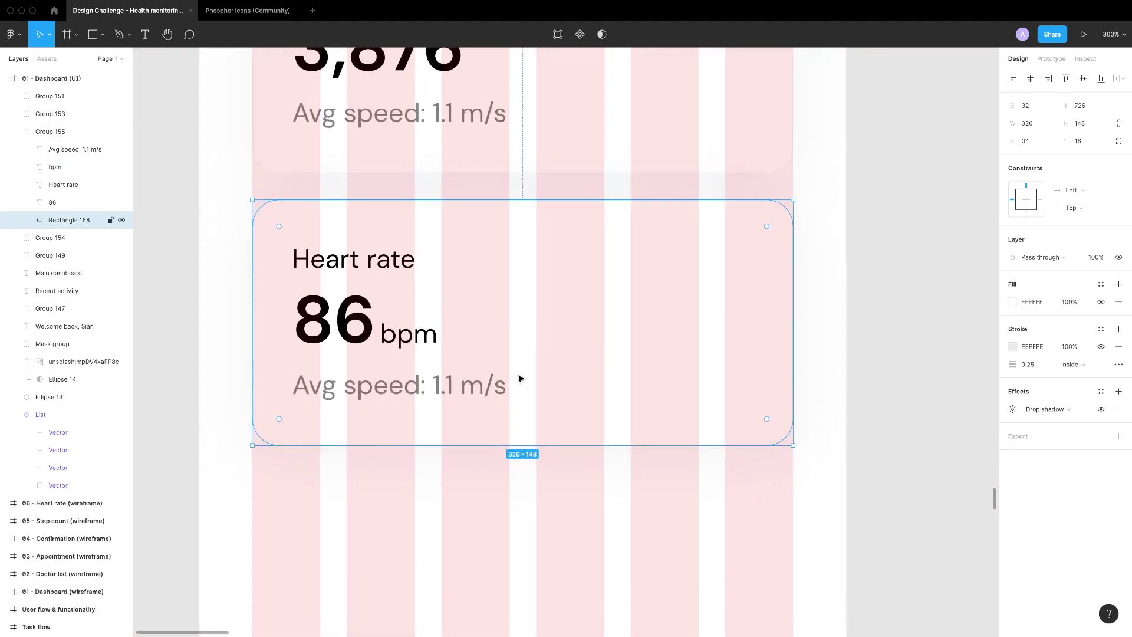
pyautogui.press('Tab')
pyautogui.press('Return')
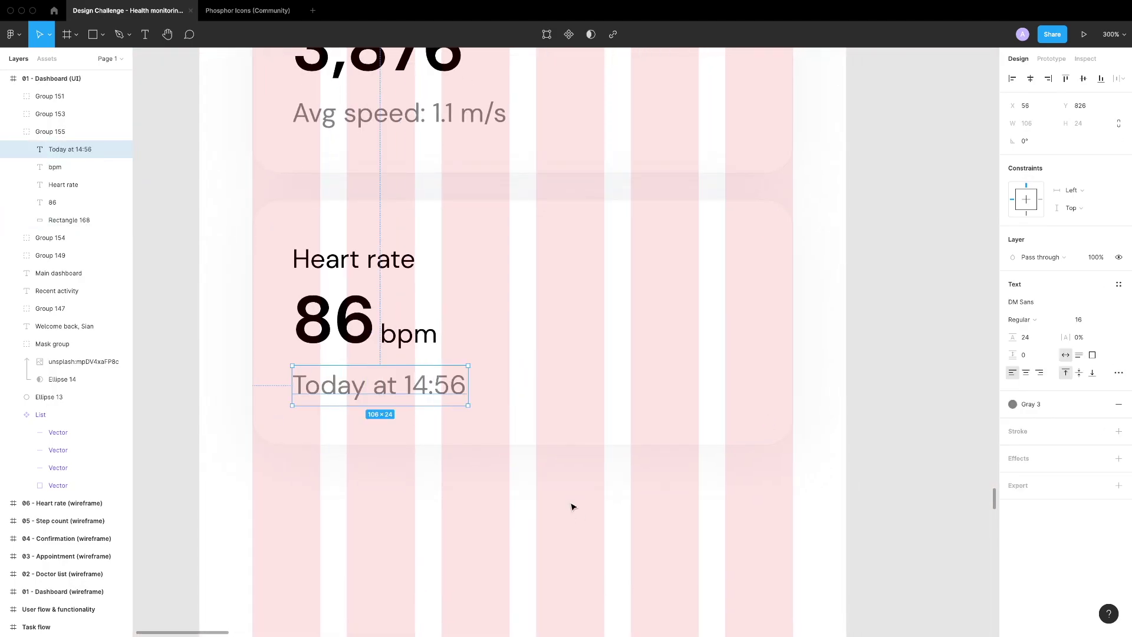
pyautogui.scroll(-5, 571, 507)
# Duplicate the Heart rate card as a BMI card with value 22.6 and no unit
pyautogui.click(460, 361)
pyautogui.moveTo(459, 361); pyautogui.dragTo(447, 435)
pyautogui.scroll(-2, 458, 337)
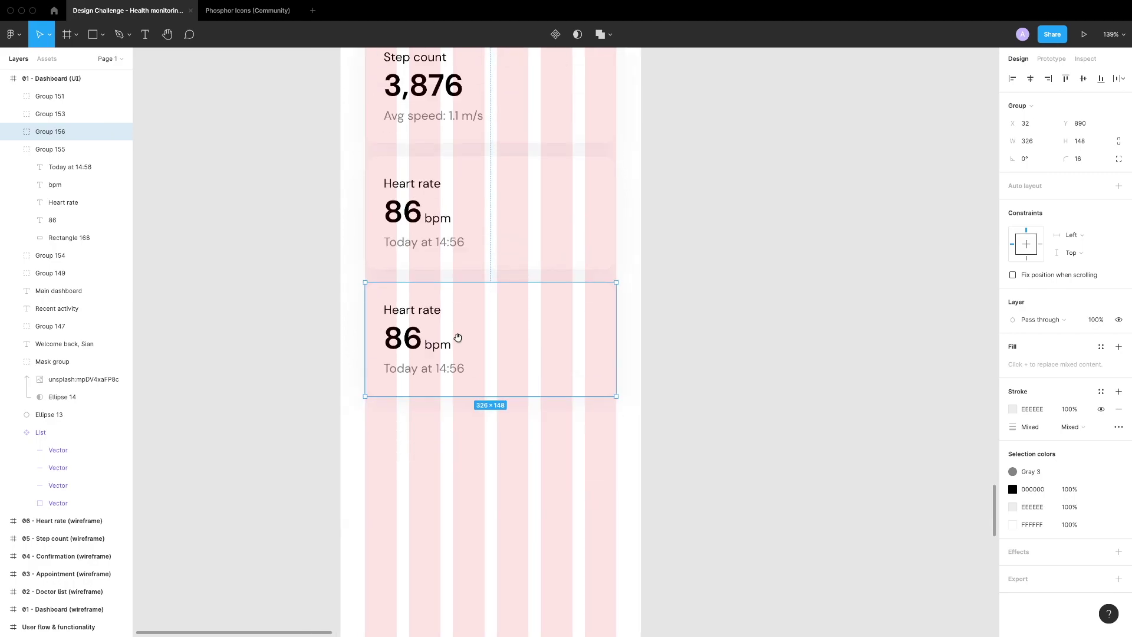
pyautogui.doubleClick(394, 324)
pyautogui.scroll(5, 394, 324)
pyautogui.write('BMI')
pyautogui.press('Escape')
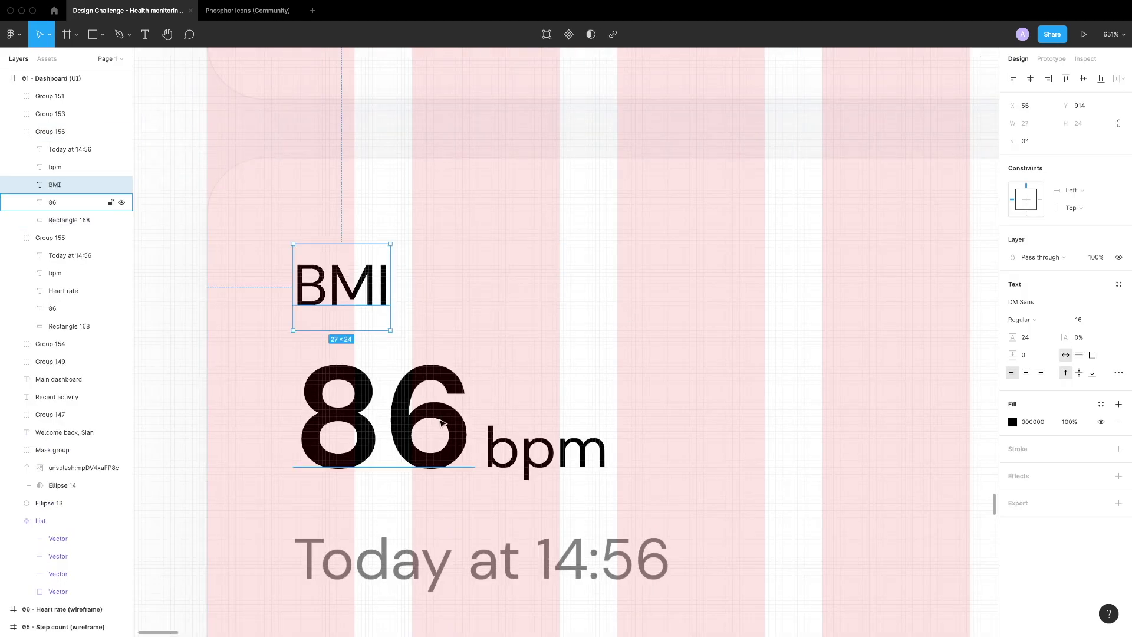
pyautogui.click(518, 450)
pyautogui.press('Delete')
pyautogui.doubleClick(408, 446)
pyautogui.write('22.')
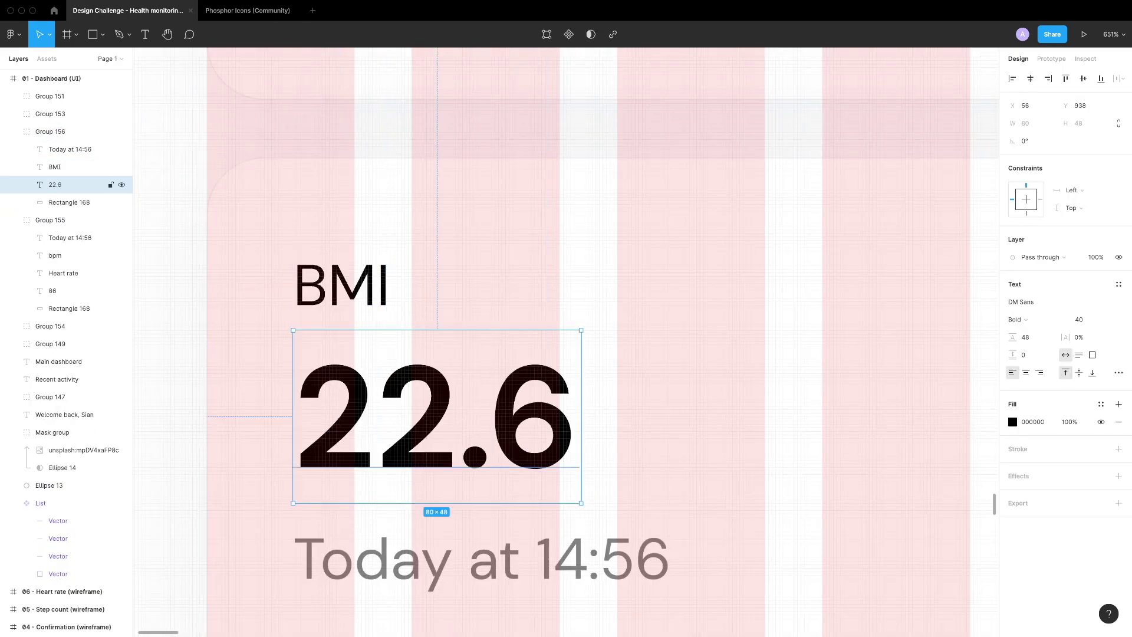
# Add a Weight card below BMI showing 61.5 with a kg unit
pyautogui.scroll(-5, 611, 266)
pyautogui.moveTo(611, 266); pyautogui.dragTo(480, 501)
pyautogui.scroll(-2, 497, 406)
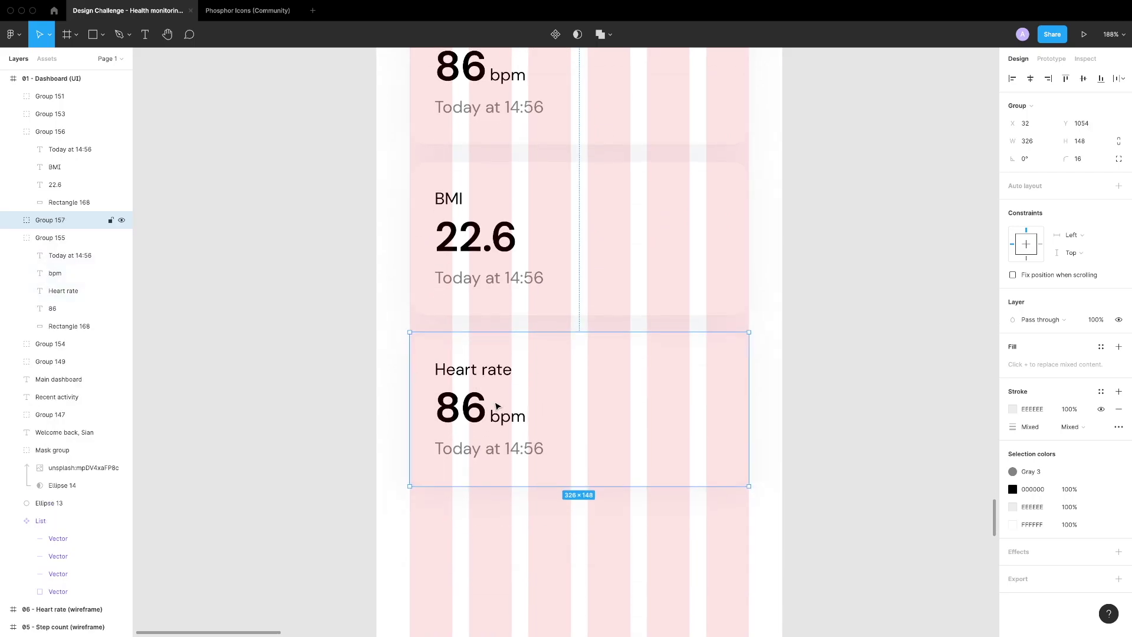
pyautogui.scroll(3, 497, 406)
pyautogui.doubleClick(472, 369)
pyautogui.write('Weight')
pyautogui.doubleClick(510, 414)
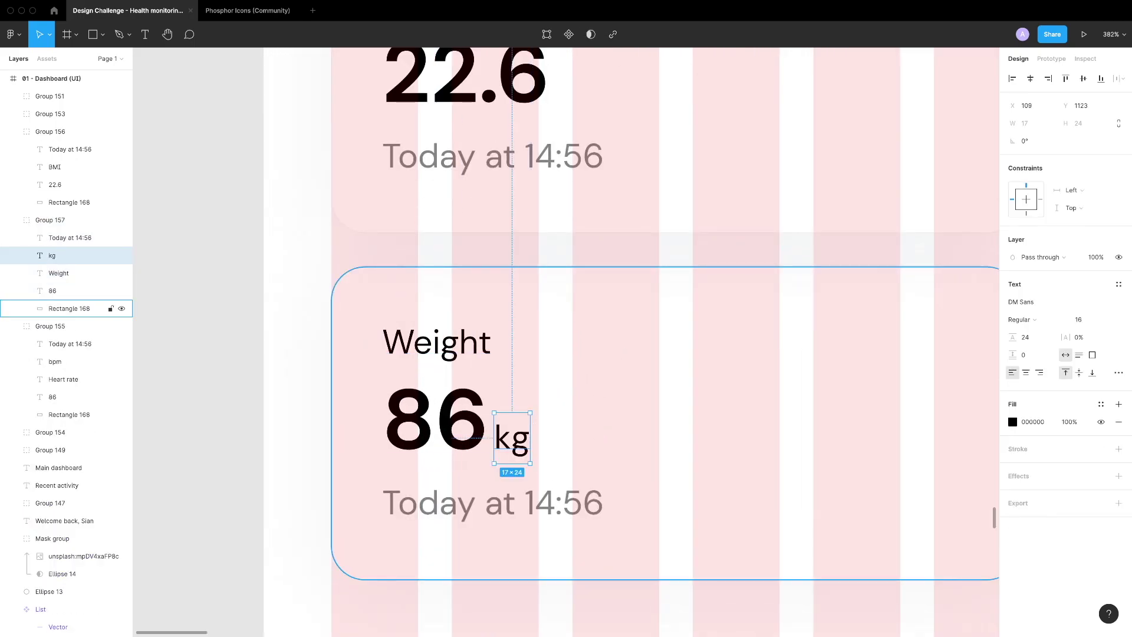
pyautogui.doubleClick(410, 413)
pyautogui.click(594, 448)
pyautogui.hotkey('shift', 'Left')
# Duplicate the Weight card as a Calories card with value 974
pyautogui.scroll(-4, 462, 465)
pyautogui.click(513, 362)
pyautogui.moveTo(485, 333); pyautogui.dragTo(488, 474)
pyautogui.scroll(5, 457, 454)
pyautogui.doubleClick(449, 439)
pyautogui.write('Ca')
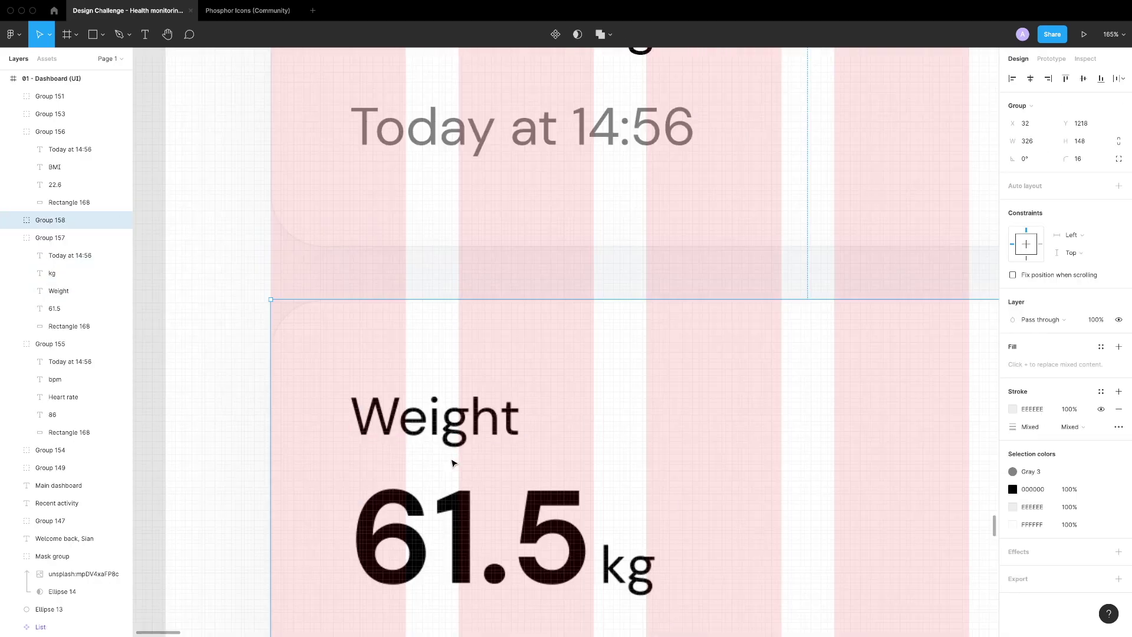
pyautogui.scroll(-3, 755, 403)
pyautogui.press('Escape')
pyautogui.press('Tab')
pyautogui.press('Return')
pyautogui.write('974')
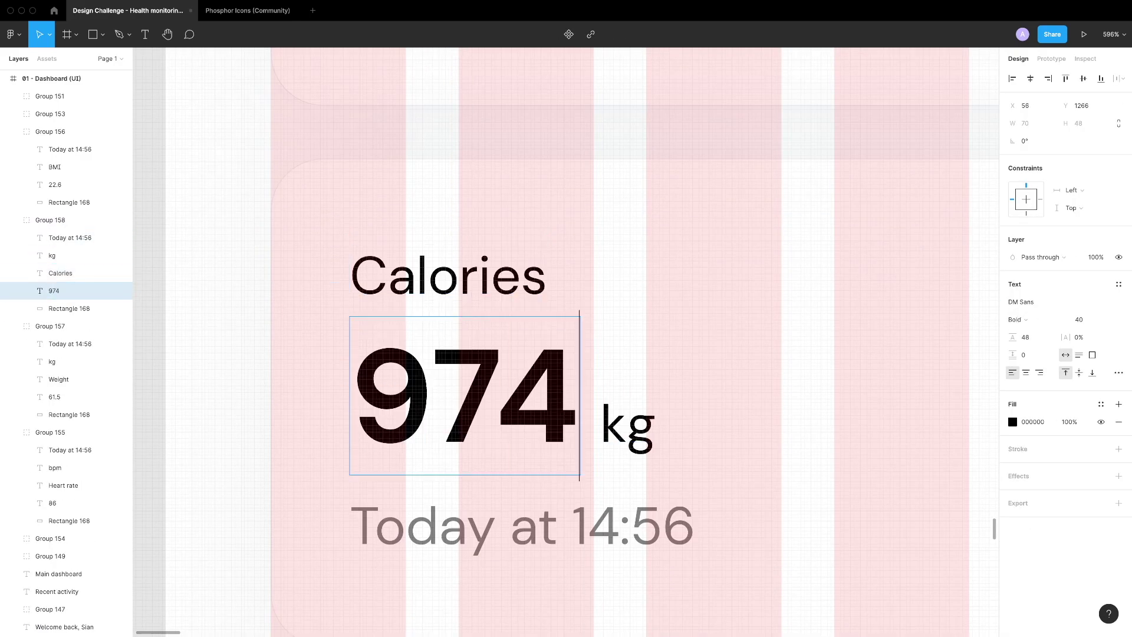
pyautogui.press('Escape')
# Change the Calories unit to used and the line below to 826 / 1800 remaining
pyautogui.hotkey('shift', 'Tab')
pyautogui.hotkey('shift', 'Tab')
pyautogui.press('Return')
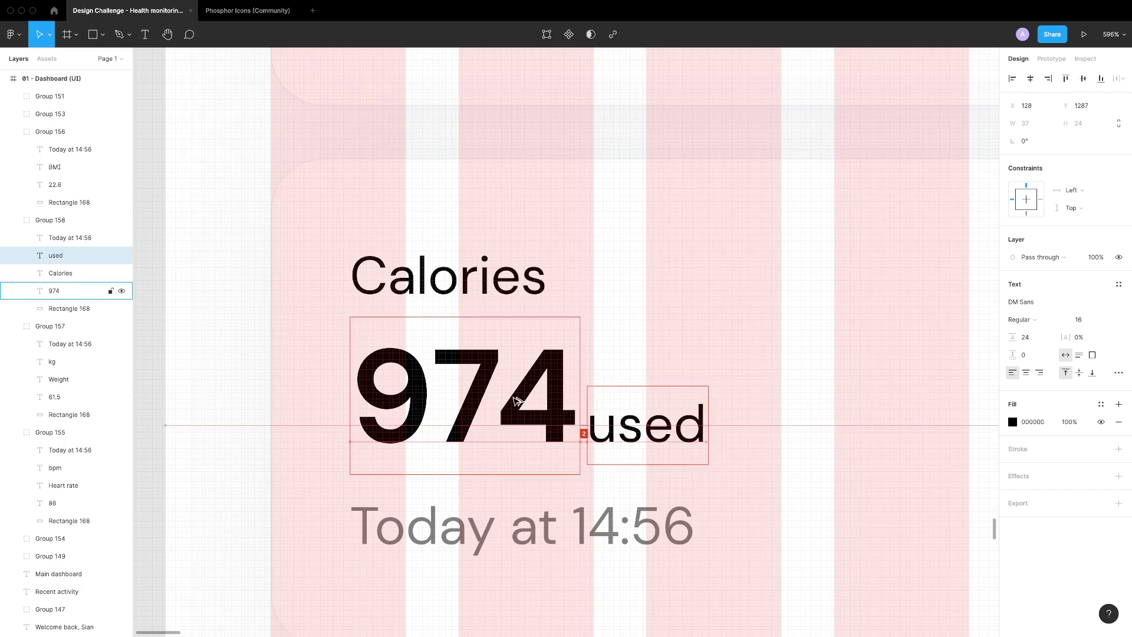
pyautogui.scroll(-3, 517, 401)
pyautogui.hotkey('shift', 'Tab')
pyautogui.press('Return')
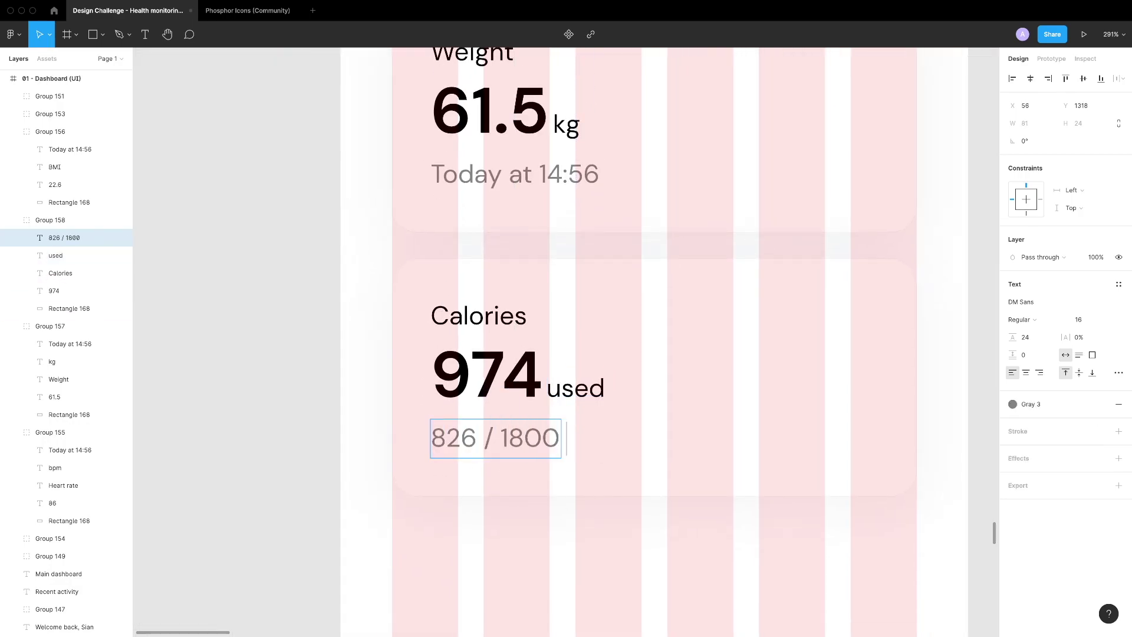
pyautogui.press('Escape')
pyautogui.scroll(-3, 639, 487)
pyautogui.scroll(2, 753, 475)
# Deselect the dashboard frame and hide the layout grids with Ctrl+G
pyautogui.click(719, 365)
pyautogui.scroll(5, 684, 245)
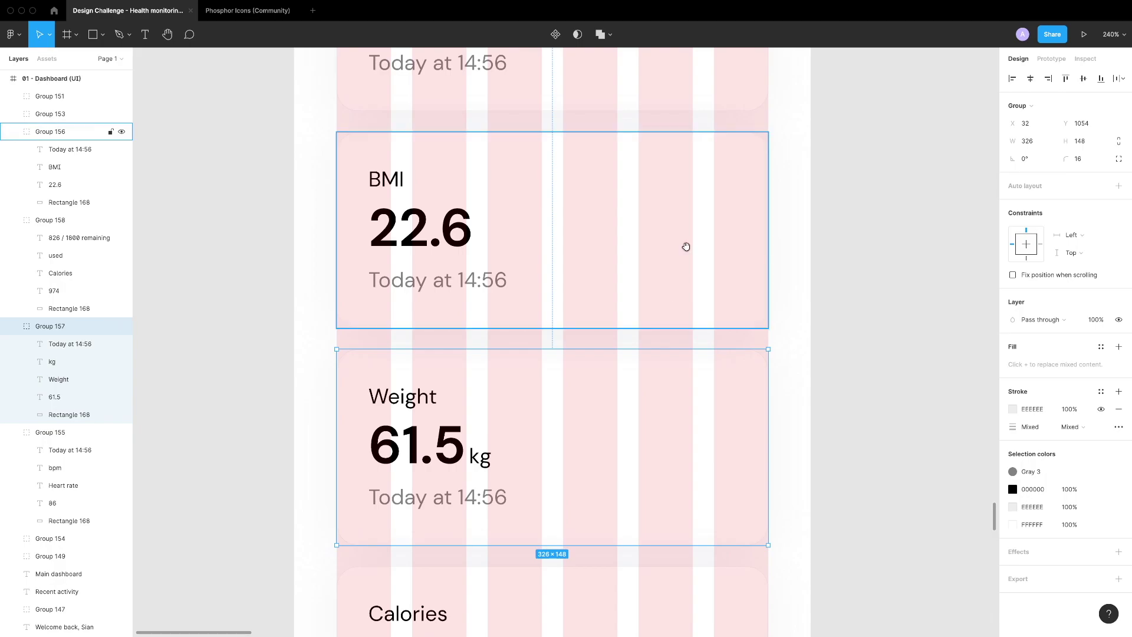
pyautogui.scroll(-5, 558, 437)
pyautogui.scroll(6, 590, 342)
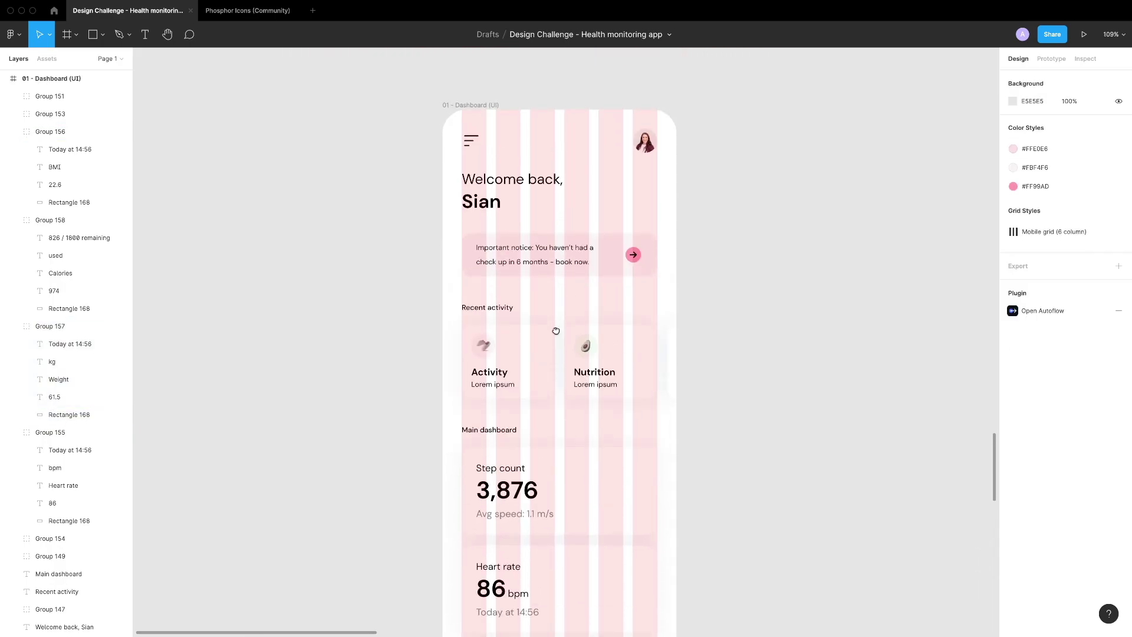
pyautogui.click(542, 347)
pyautogui.scroll(-15, 533, 372)
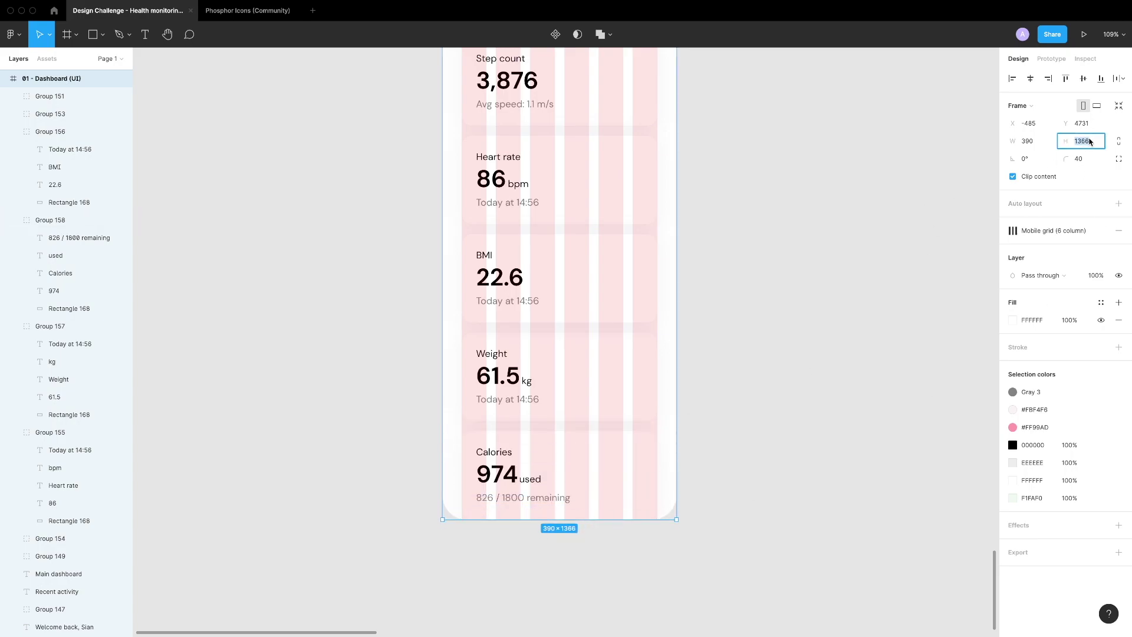
pyautogui.click(710, 439)
pyautogui.hotkey('ctrl', 'g')
pyautogui.scroll(5, 683, 420)
pyautogui.scroll(-3, 639, 377)
# Launch the Icons8 plugin by searching 'icon' in Quick actions
pyautogui.press('super+slash')
pyautogui.write('icon')
pyautogui.press('Down')
pyautogui.press('Down')
pyautogui.press('Down')
pyautogui.press('Return')
# Open the Casual life 3D collection and insert the pink heart illustration
pyautogui.click(659, 350)
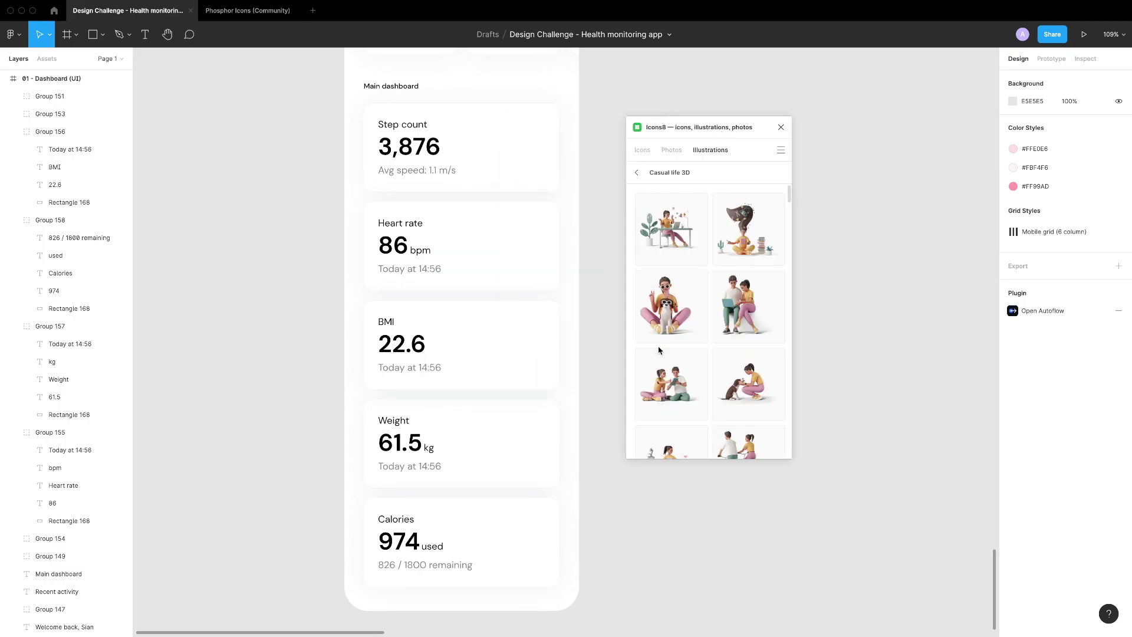
pyautogui.scroll(-5, 710, 341)
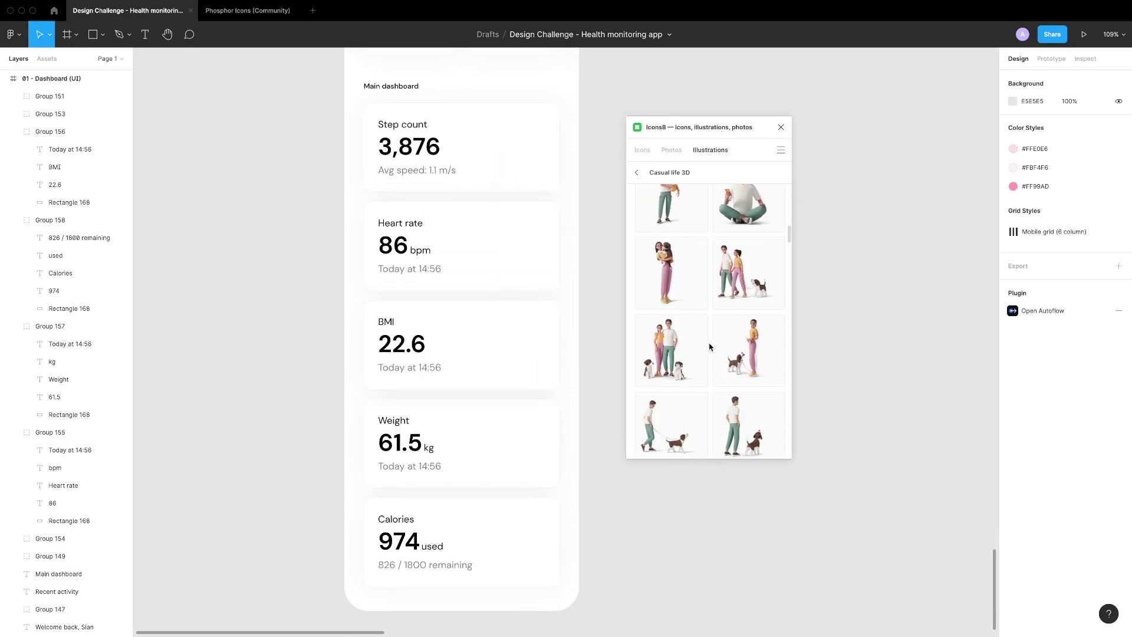
pyautogui.scroll(-10, 709, 346)
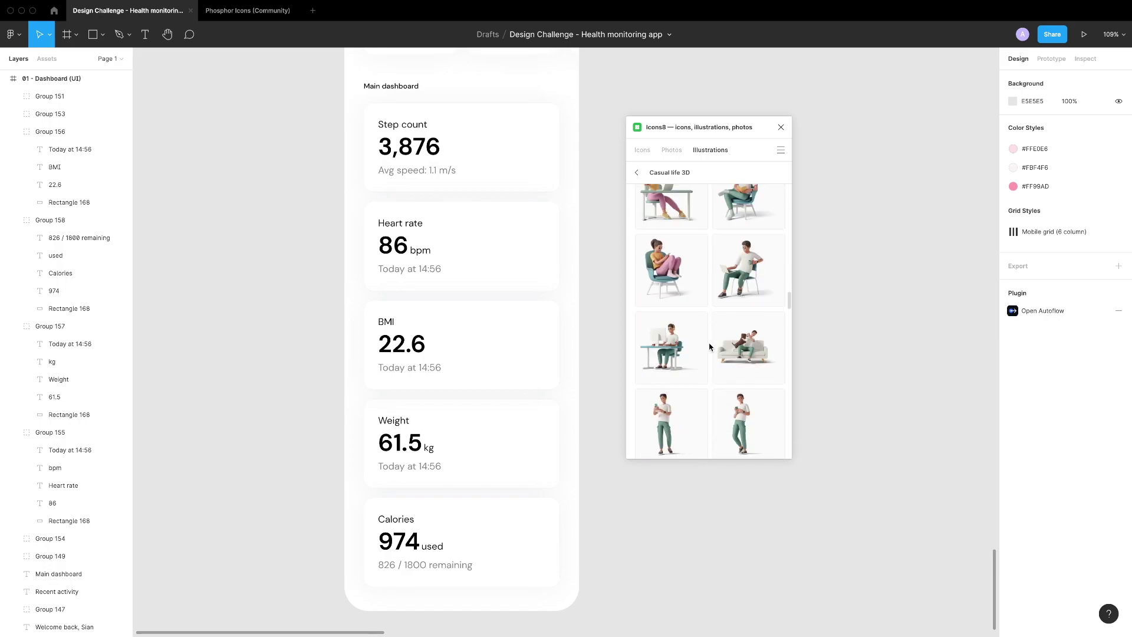
pyautogui.scroll(10, 710, 347)
pyautogui.moveTo(764, 319)
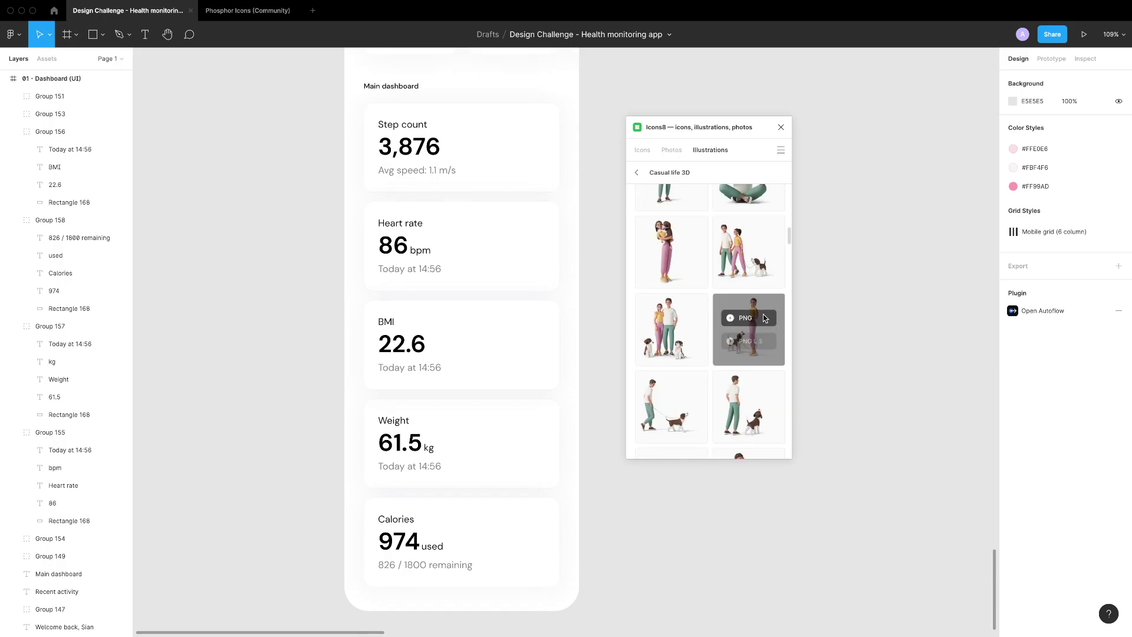
pyautogui.scroll(-10, 710, 347)
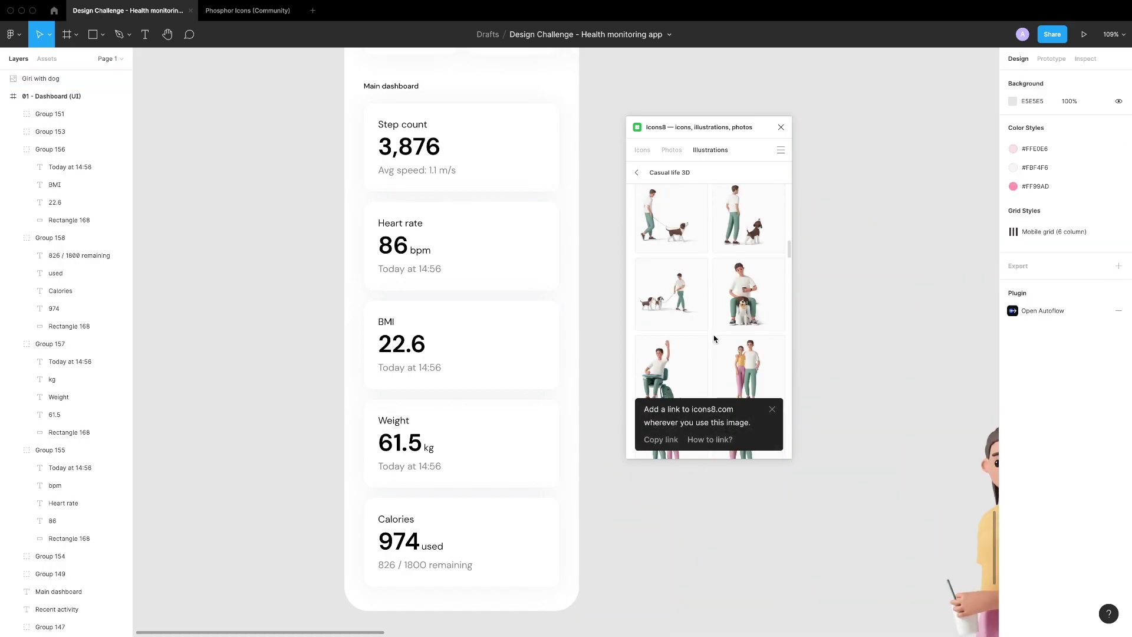
pyautogui.scroll(-15, 710, 348)
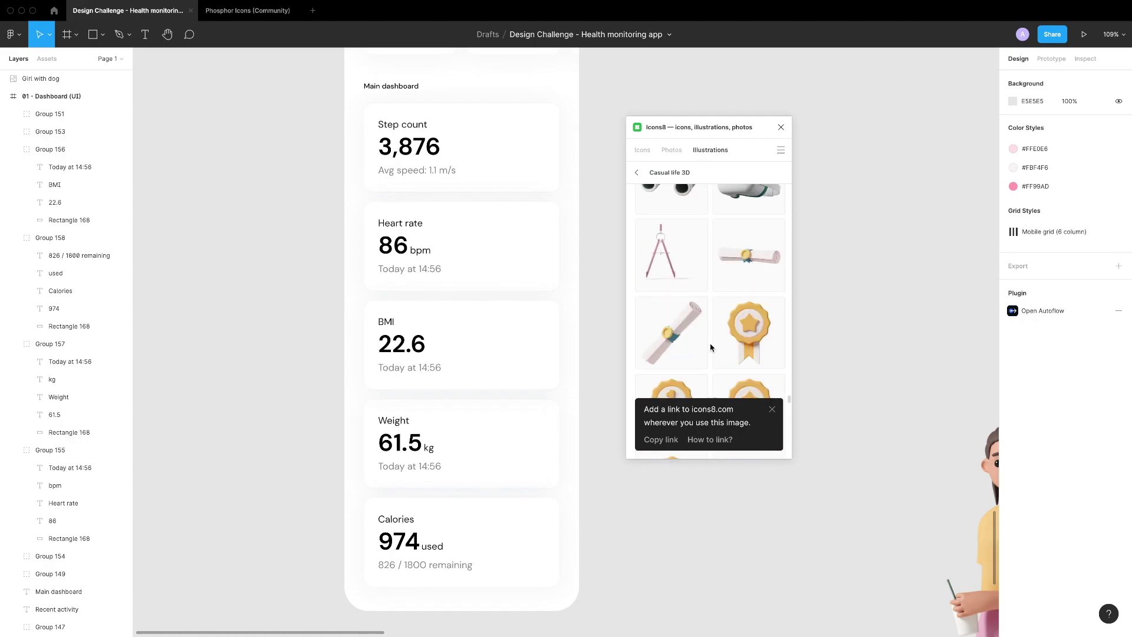
pyautogui.scroll(-6, 710, 348)
pyautogui.click(666, 310)
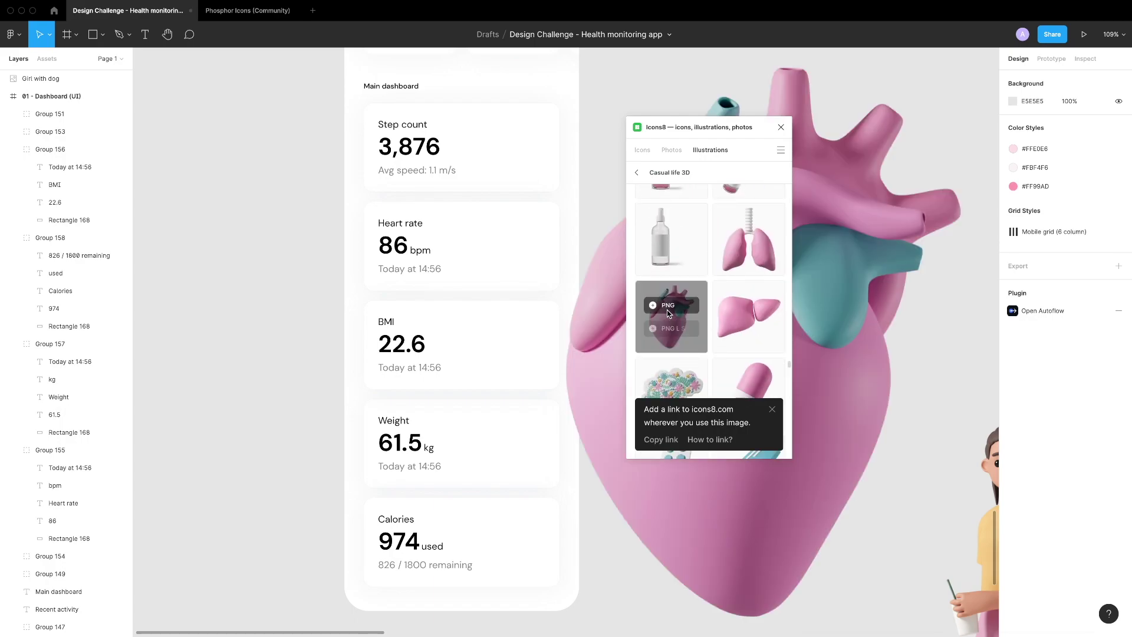
# Insert the DNA and raspberry illustrations onto the canvas
pyautogui.scroll(-8, 711, 315)
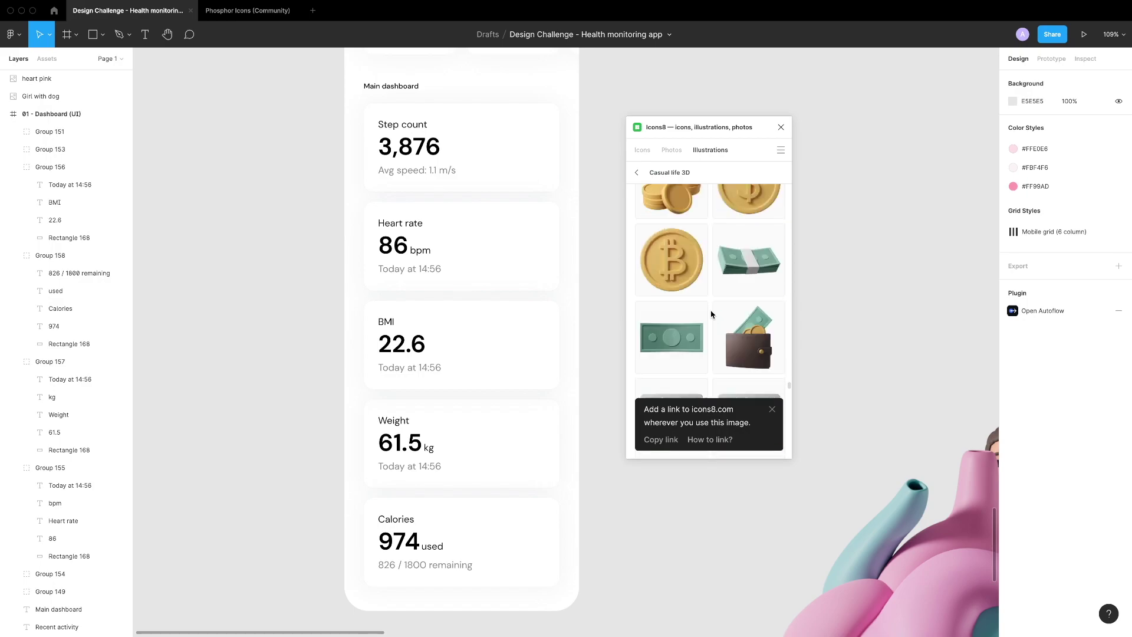
pyautogui.scroll(12, 712, 314)
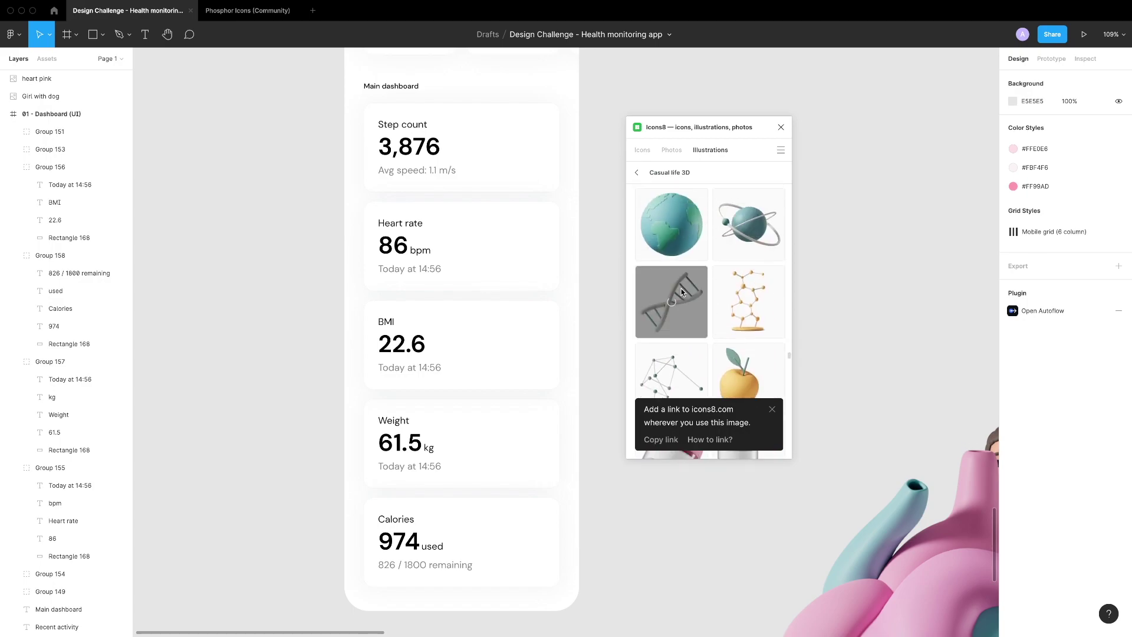
pyautogui.click(679, 294)
pyautogui.scroll(-1, 717, 316)
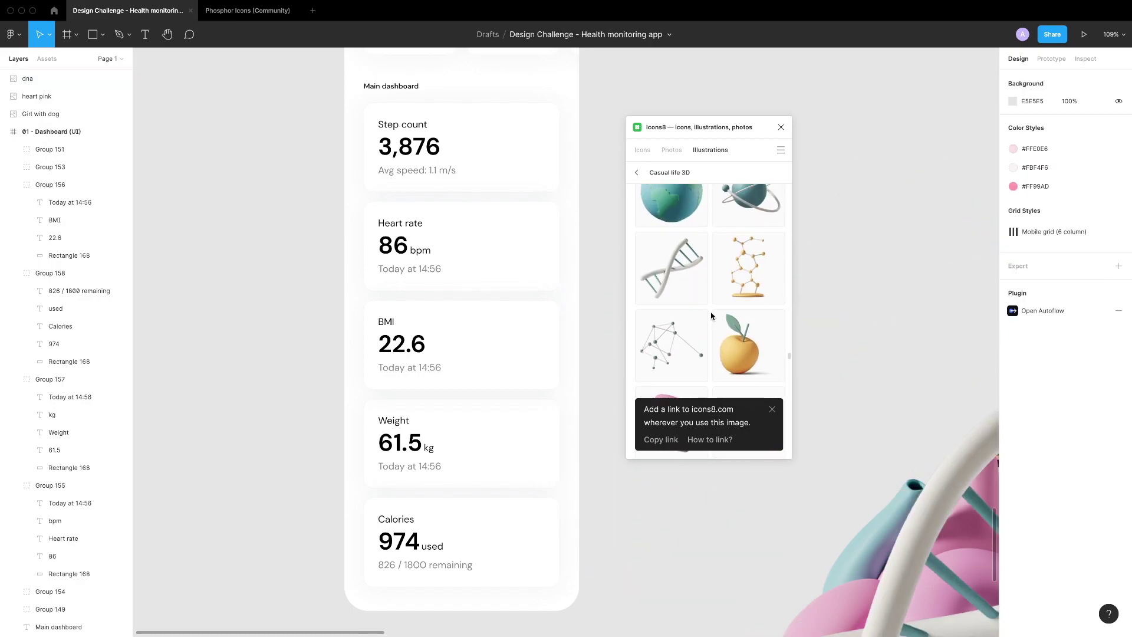
pyautogui.scroll(3, 725, 312)
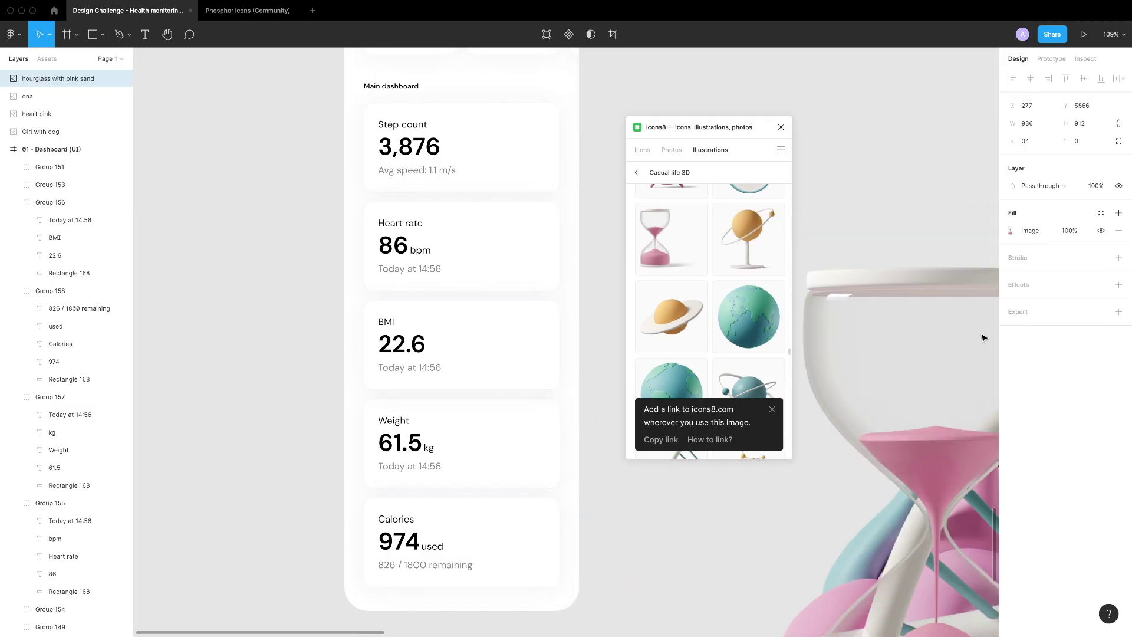
pyautogui.scroll(-10, 710, 294)
pyautogui.scroll(-15, 710, 295)
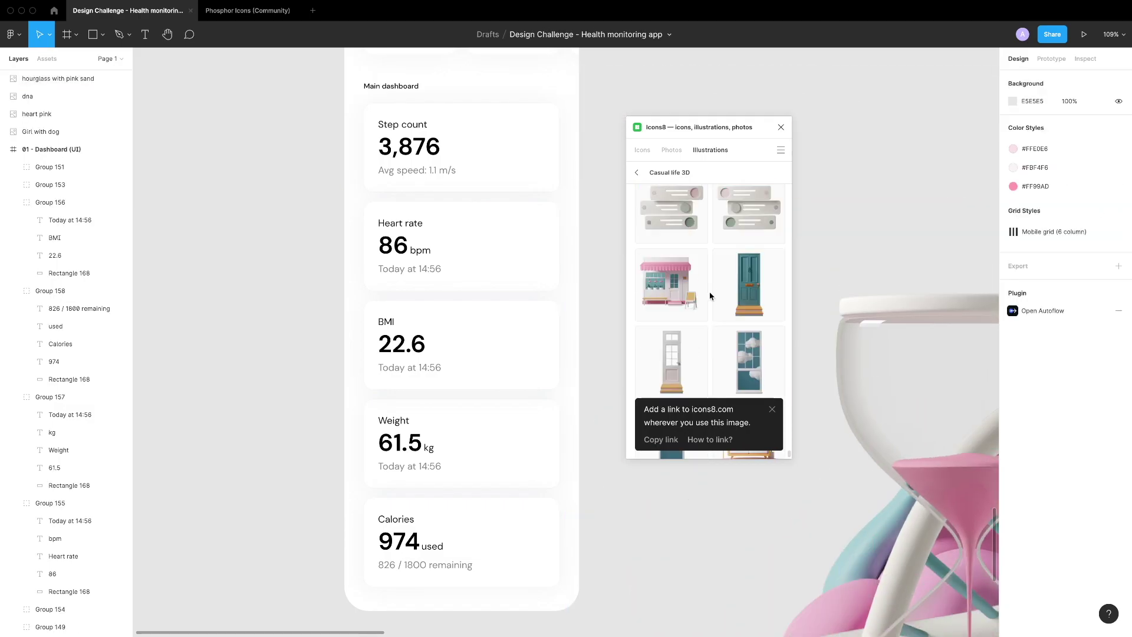
pyautogui.scroll(-12, 711, 295)
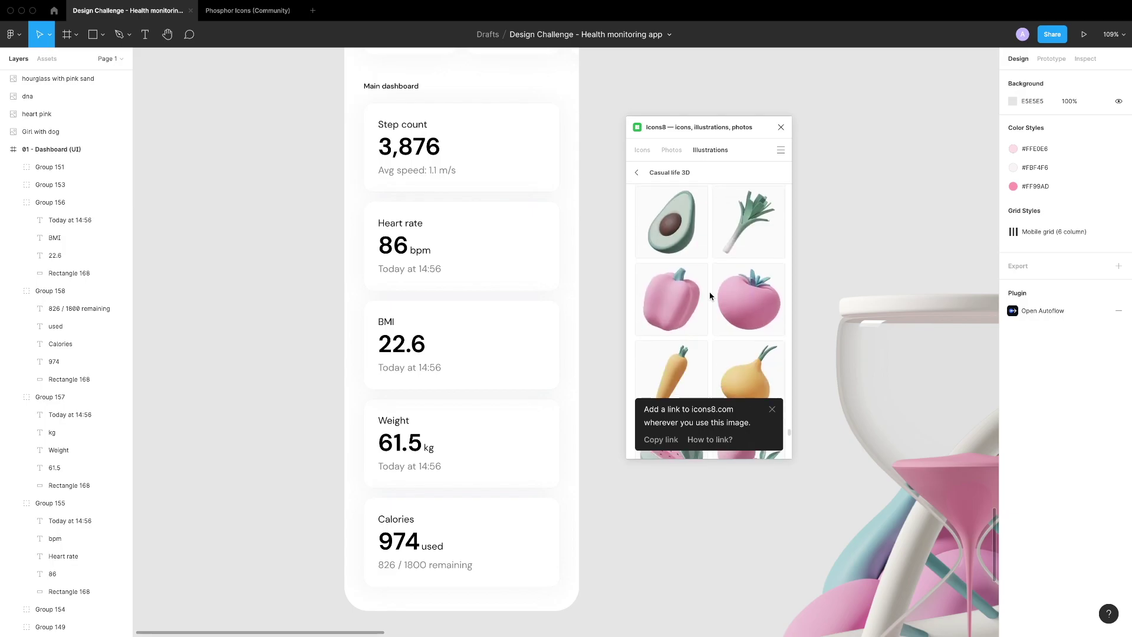
pyautogui.click(731, 302)
# Close the plugin, shrink the girl-with-dog illustration and paste it into the Step count card
pyautogui.click(781, 127)
pyautogui.scroll(-5, 681, 487)
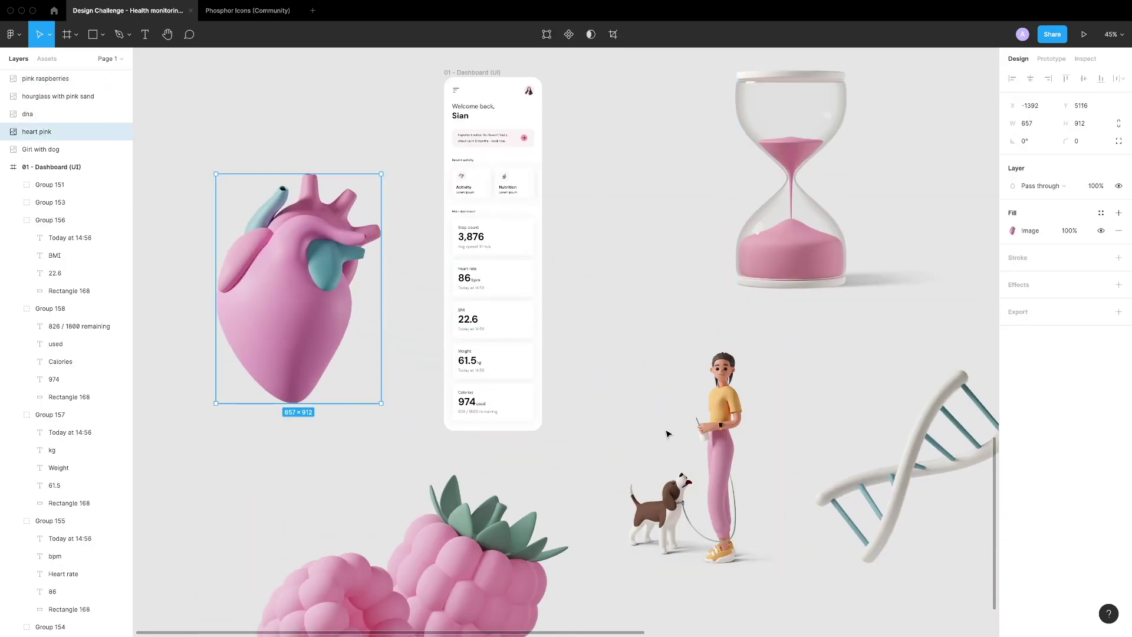
pyautogui.scroll(3, 589, 354)
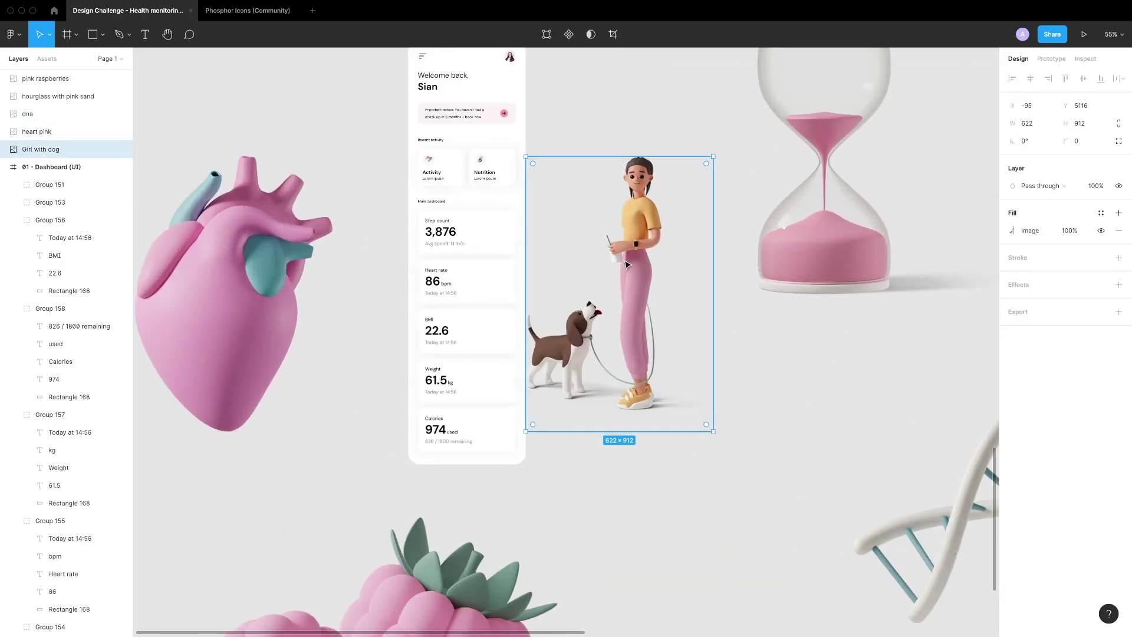
pyautogui.moveTo(506, 465); pyautogui.dragTo(643, 266)
pyautogui.scroll(3, 477, 258)
pyautogui.hotkey('ctrl', 'x')
pyautogui.click(469, 227)
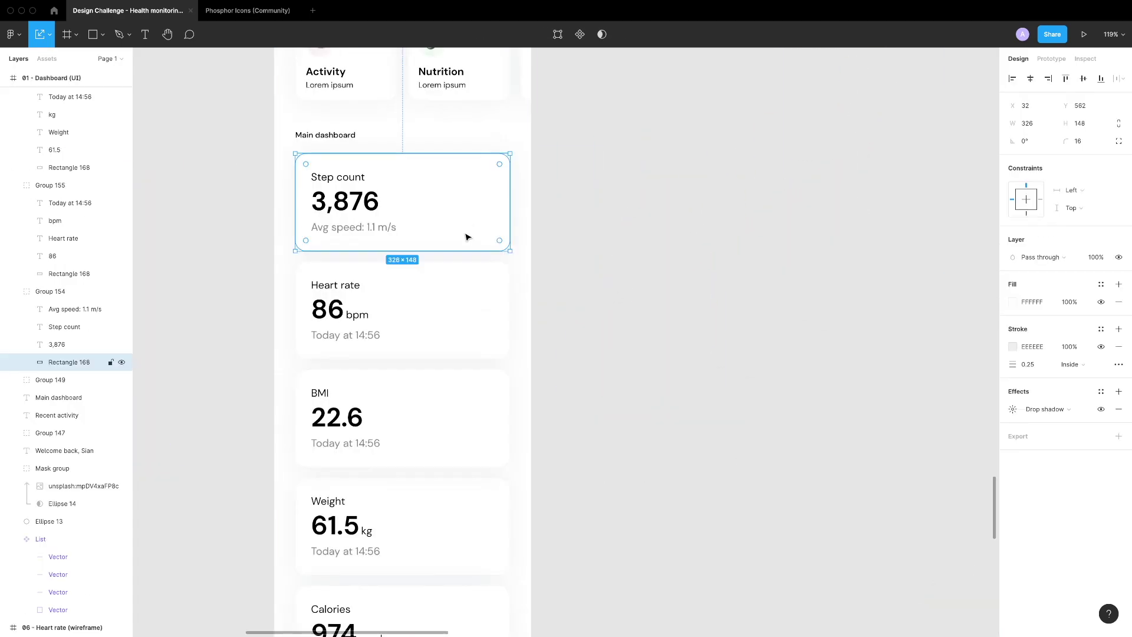
pyautogui.scroll(5, 470, 227)
pyautogui.hotkey('ctrl', 'v')
# Resize the girl image to 102.3 × 150 and position it on the card's right side
pyautogui.moveTo(266, 511); pyautogui.dragTo(412, 296)
pyautogui.scroll(3, 675, 179)
pyautogui.moveTo(645, 164); pyautogui.dragTo(588, 246)
pyautogui.scroll(5, 492, 439)
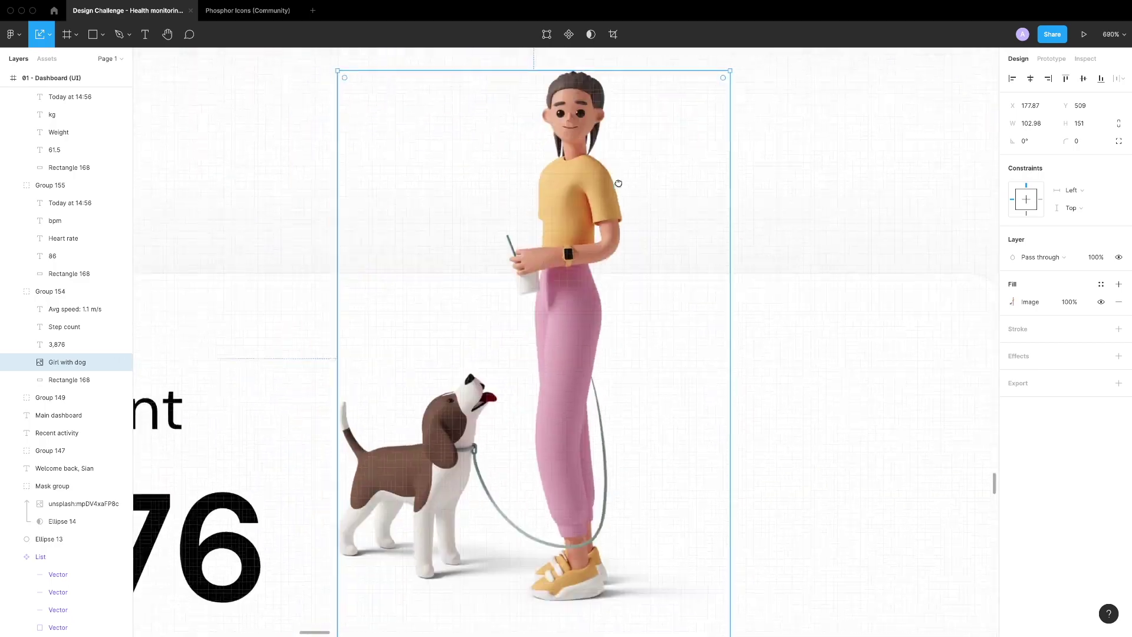
pyautogui.moveTo(344, 538); pyautogui.dragTo(347, 533)
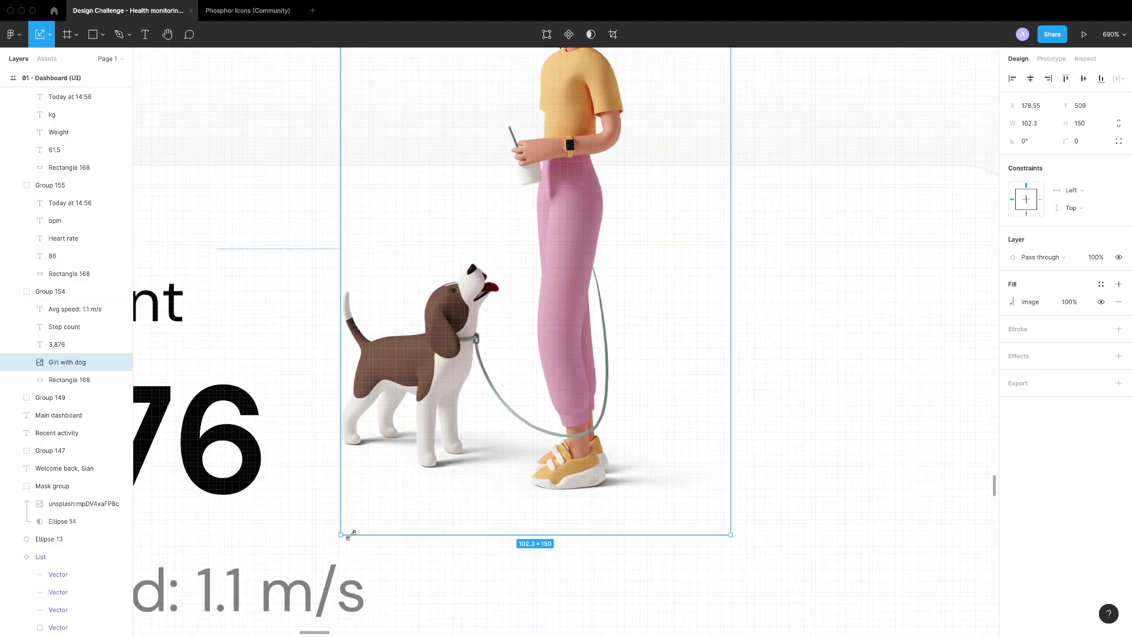
pyautogui.scroll(-5, 446, 430)
pyautogui.moveTo(514, 373); pyautogui.dragTo(578, 422)
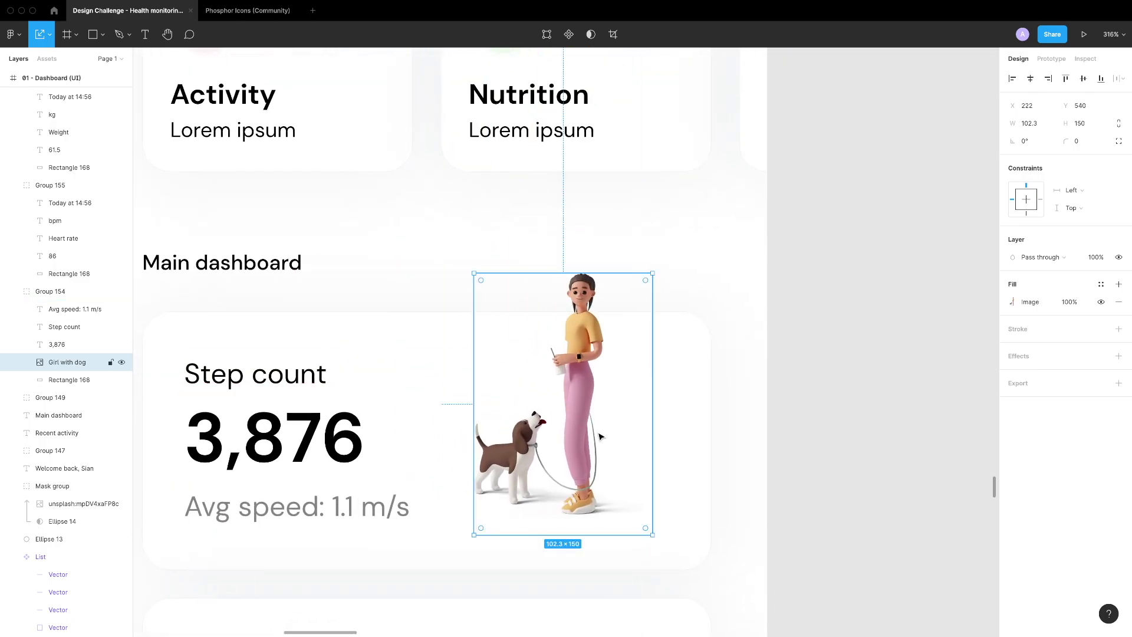
pyautogui.press('Right')
pyautogui.press('Right')
pyautogui.press('Right')
pyautogui.press('Right')
pyautogui.press('Right')
pyautogui.press('Right')
pyautogui.press('Right')
pyautogui.press('Right')
pyautogui.press('Right')
pyautogui.press('Up')
pyautogui.press('Up')
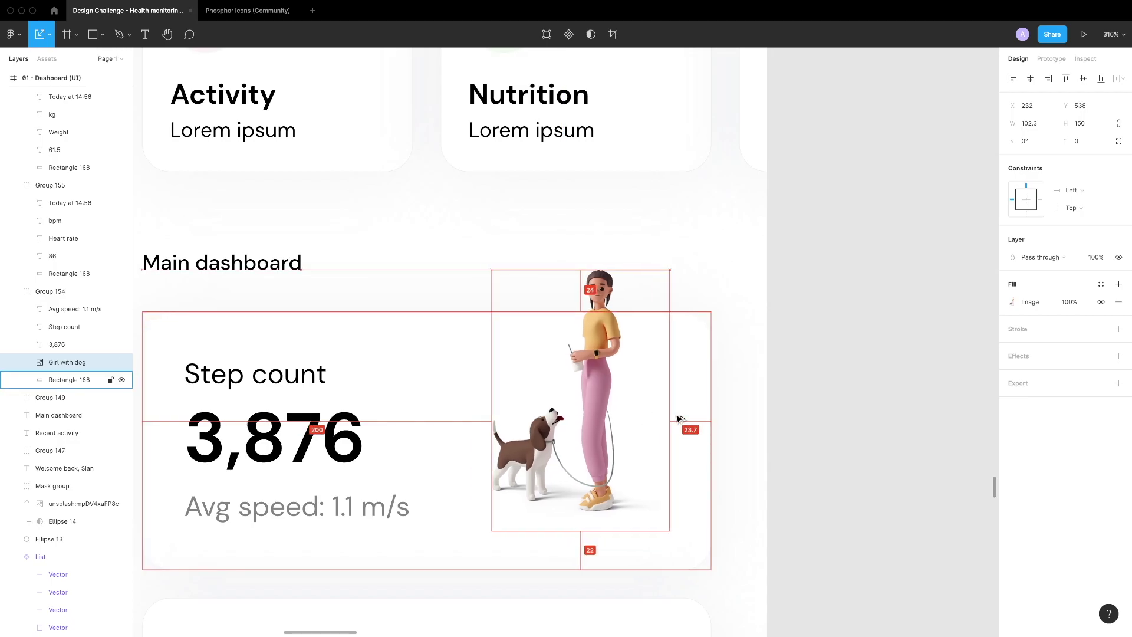
# Set the pink heart's width to 77 and place it in the Heart rate card
pyautogui.scroll(-10, 722, 430)
pyautogui.hscroll(-3, 467, 452)
pyautogui.click(431, 402)
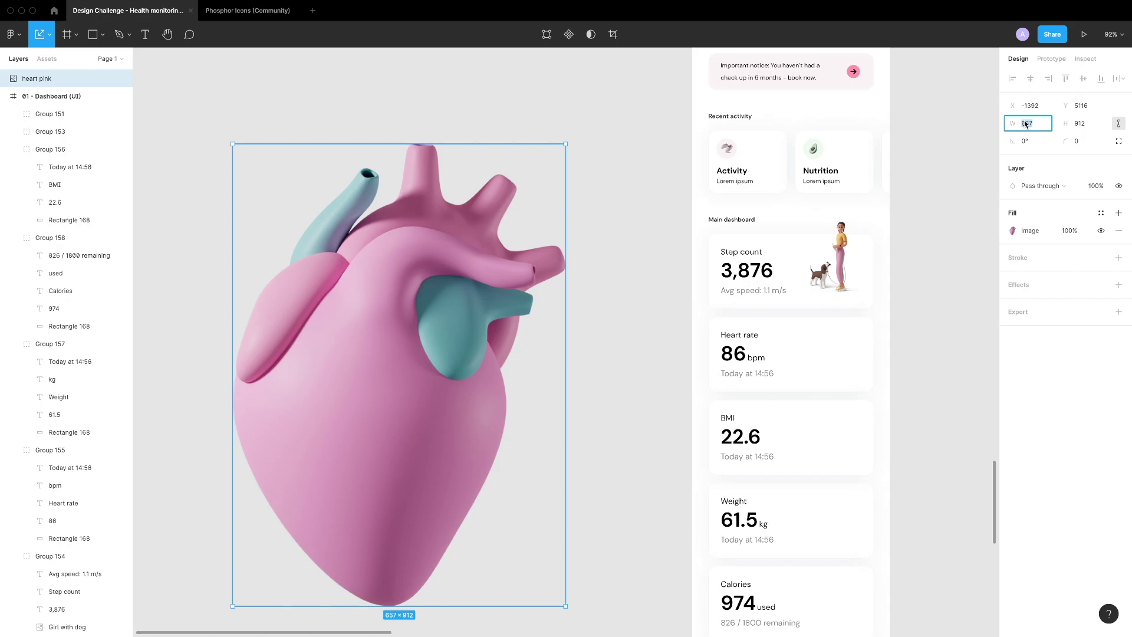
pyautogui.write('77')
pyautogui.press('Return')
pyautogui.moveTo(252, 177); pyautogui.dragTo(823, 348)
pyautogui.scroll(8, 753, 371)
pyautogui.scroll(-4, 747, 345)
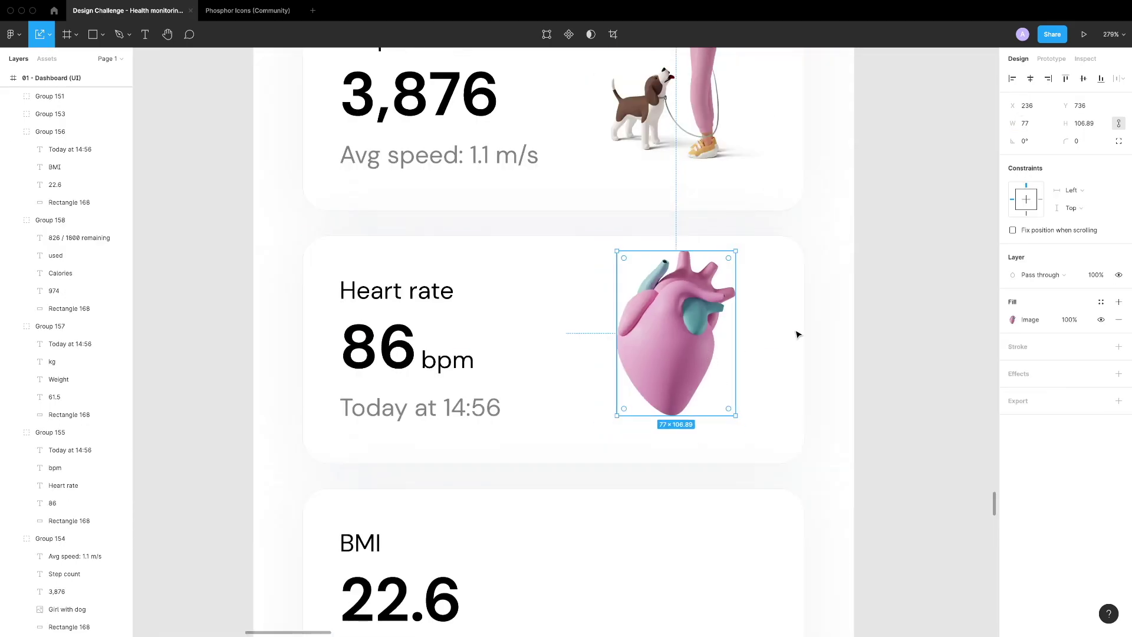
pyautogui.moveTo(678, 332); pyautogui.dragTo(677, 349)
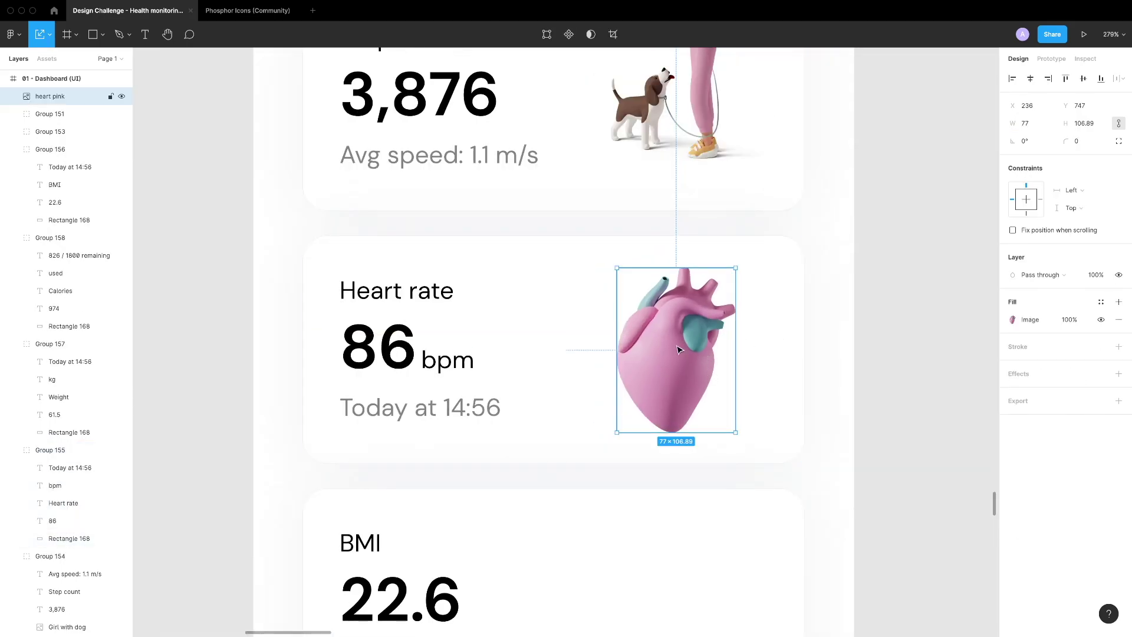
pyautogui.press('Right')
pyautogui.press('Right')
pyautogui.press('Right')
pyautogui.hotkey('shift', '1')
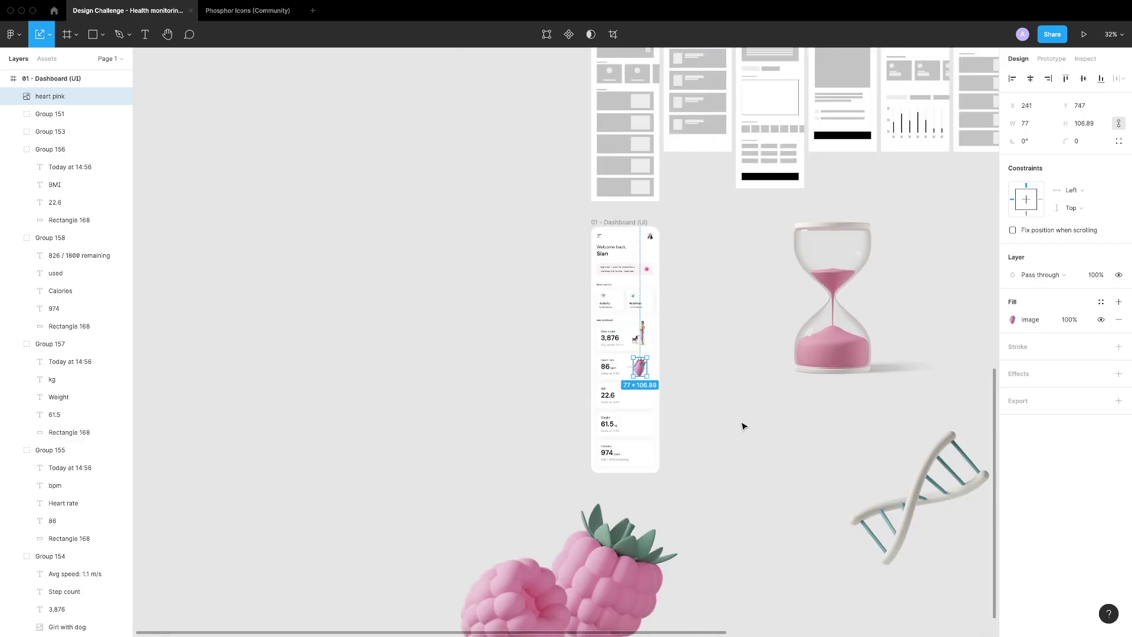
pyautogui.click(778, 438)
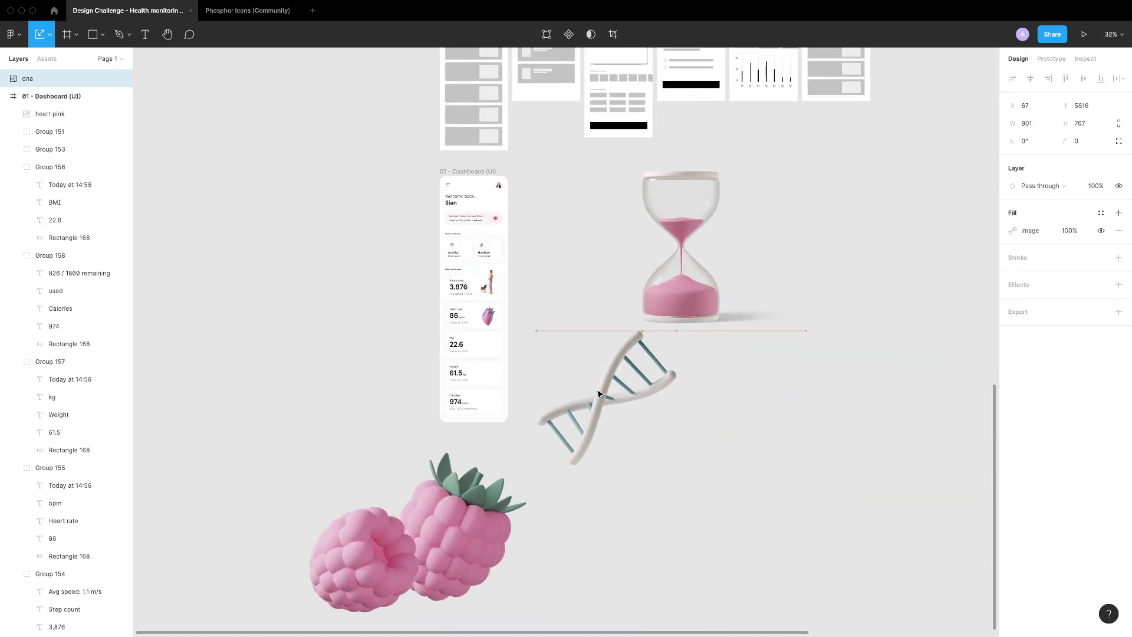
# Resize the DNA illustration to width 116 and paste it into the BMI card
pyautogui.moveTo(598, 393); pyautogui.dragTo(587, 371)
pyautogui.scroll(6, 587, 371)
pyautogui.write('116')
pyautogui.press('Return')
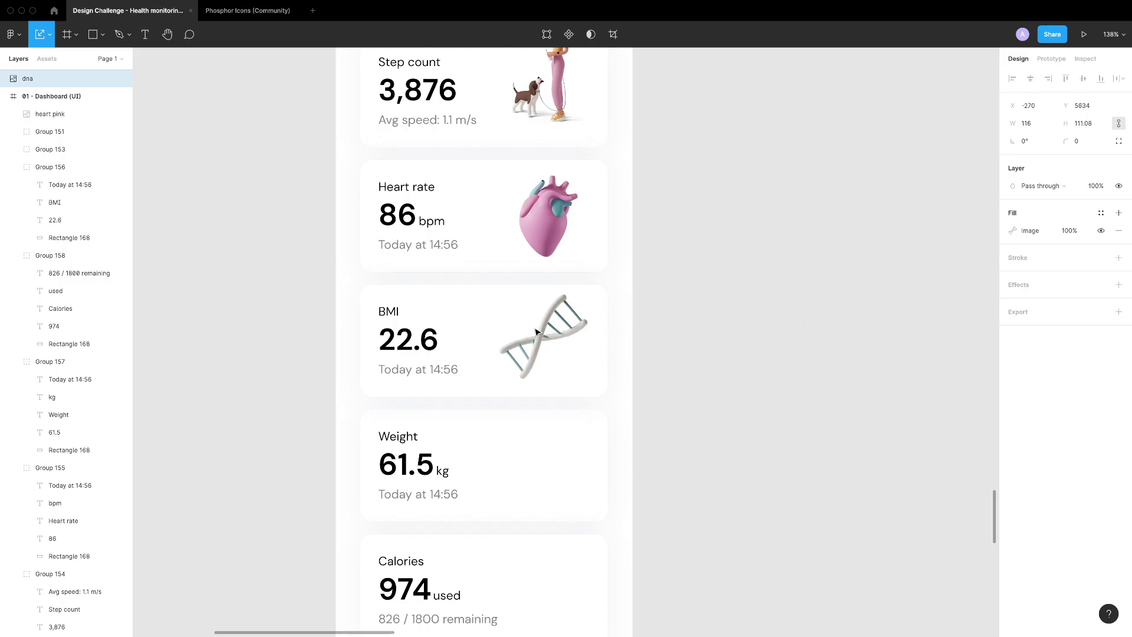
pyautogui.hotkey('ctrl', 'x')
pyautogui.scroll(5, 529, 331)
pyautogui.click(528, 330)
pyautogui.hotkey('ctrl', 'v')
# Move the heart image into the Heart rate card and shift it left
pyautogui.scroll(3, 530, 335)
pyautogui.click(554, 159)
pyautogui.hotkey('ctrl', 'x')
pyautogui.click(514, 214)
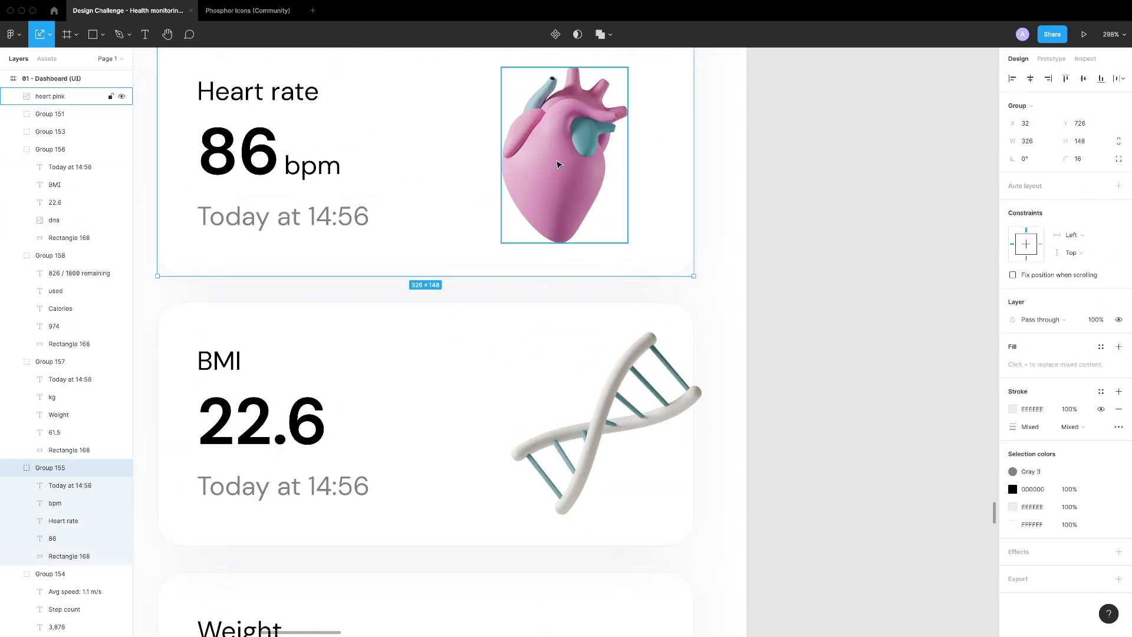
pyautogui.hotkey('ctrl', 'v')
pyautogui.keyDown('shift'); pyautogui.click(514, 213); pyautogui.keyUp('shift')
pyautogui.click(591, 210)
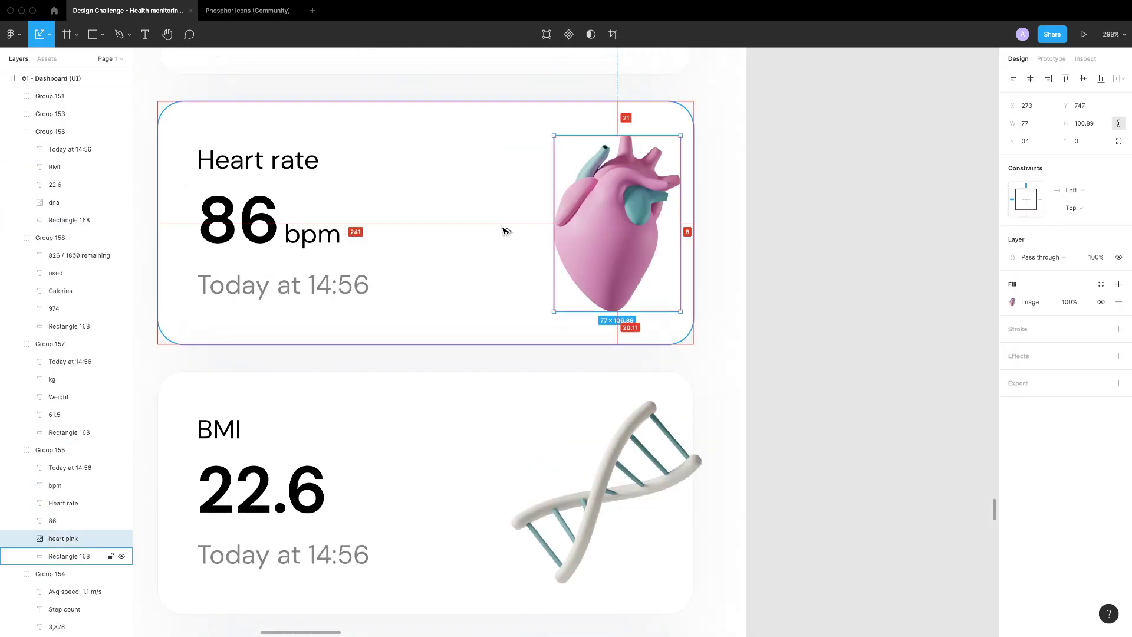
pyautogui.hotkey('shift', 'Left')
pyautogui.hotkey('shift', 'Left')
pyautogui.hotkey('shift', 'Left')
# Check the DNA illustration's spacing to the BMI card edges
pyautogui.scroll(-3, 628, 299)
pyautogui.click(607, 321)
pyautogui.keyDown('shift'); pyautogui.click(667, 368); pyautogui.keyUp('shift')
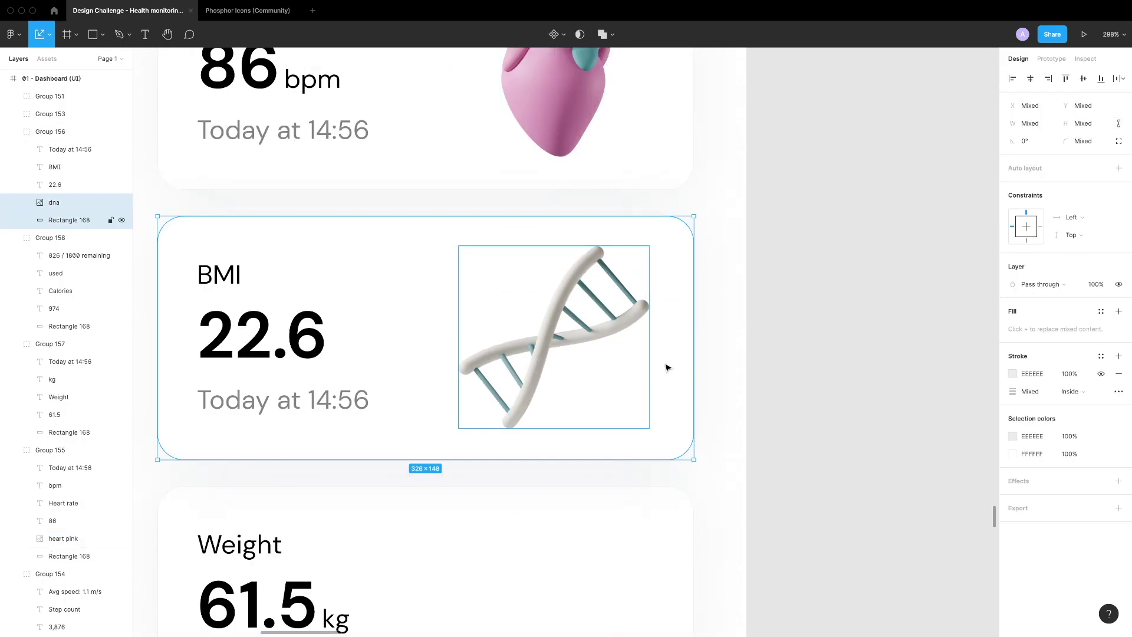
pyautogui.keyDown('shift'); pyautogui.click(668, 368); pyautogui.keyUp('shift')
pyautogui.press('alt')
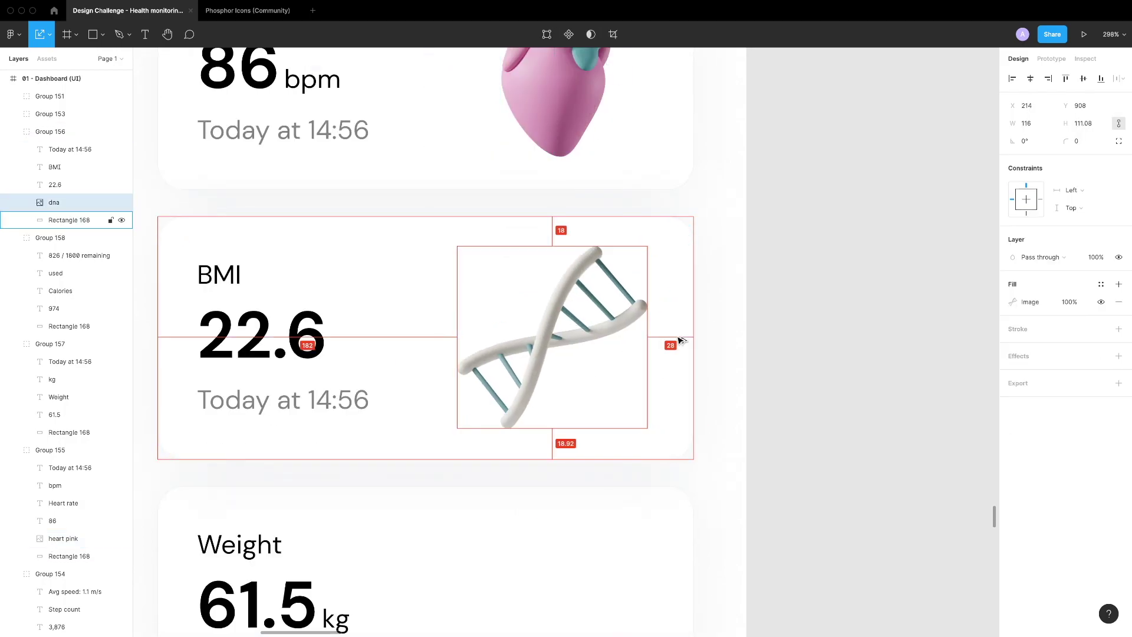
pyautogui.scroll(-3, 548, 373)
pyautogui.scroll(-10, 548, 374)
pyautogui.scroll(2, 724, 342)
# Set the hourglass width to 113 and place it at the right of the Weight card
pyautogui.click(724, 342)
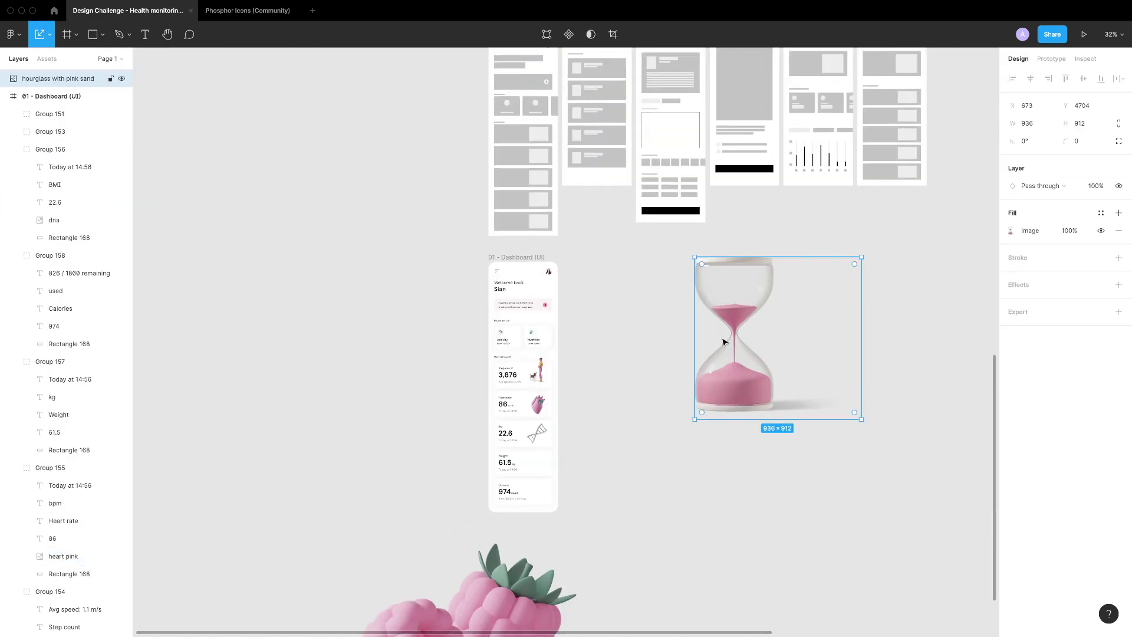
pyautogui.moveTo(724, 342); pyautogui.dragTo(648, 427)
pyautogui.scroll(5, 647, 428)
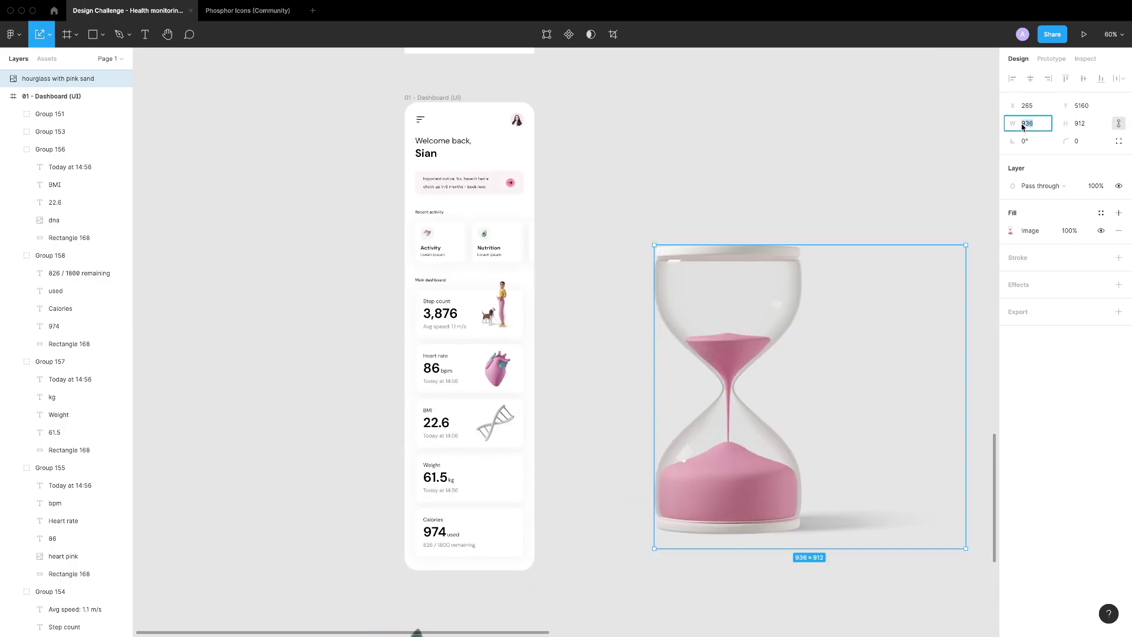
pyautogui.write('113')
pyautogui.press('Return')
pyautogui.press('super+x')
pyautogui.scroll(6, 446, 537)
pyautogui.scroll(3, 623, 346)
pyautogui.keyDown('super'); pyautogui.click(518, 316); pyautogui.keyUp('super')
pyautogui.press('super+v')
pyautogui.moveTo(464, 277); pyautogui.dragTo(639, 266)
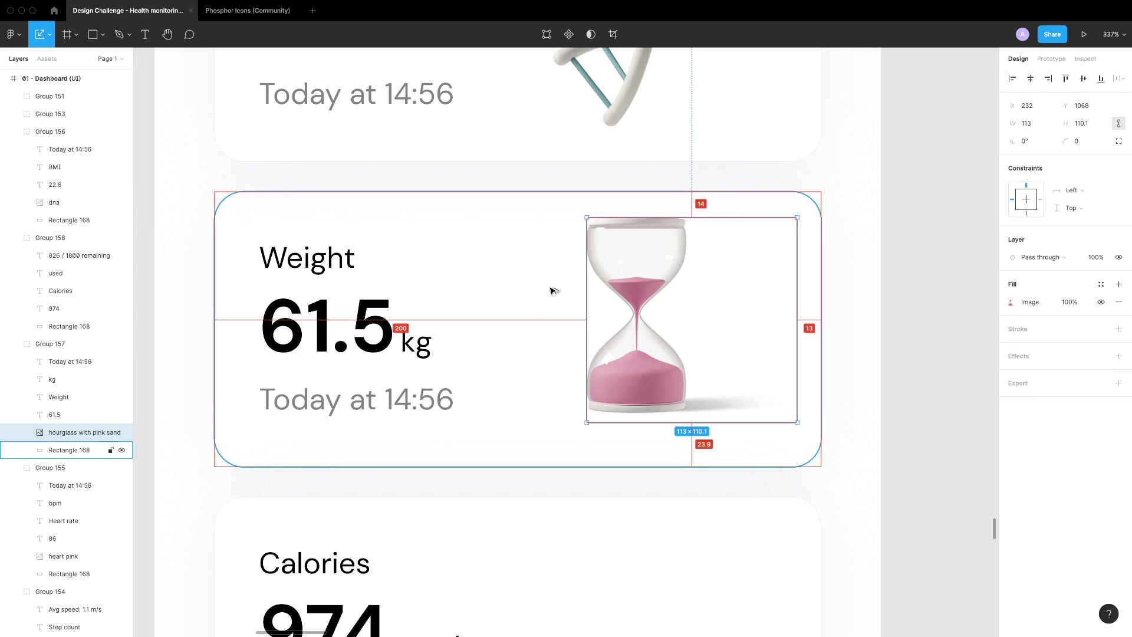
pyautogui.hotkey('shift', 'Right')
pyautogui.press('Right')
pyautogui.press('Right')
pyautogui.press('Right')
# Bring in the raspberries, set their width to 120 and paste them into the Calories card
pyautogui.click(861, 326)
pyautogui.scroll(-2, 862, 348)
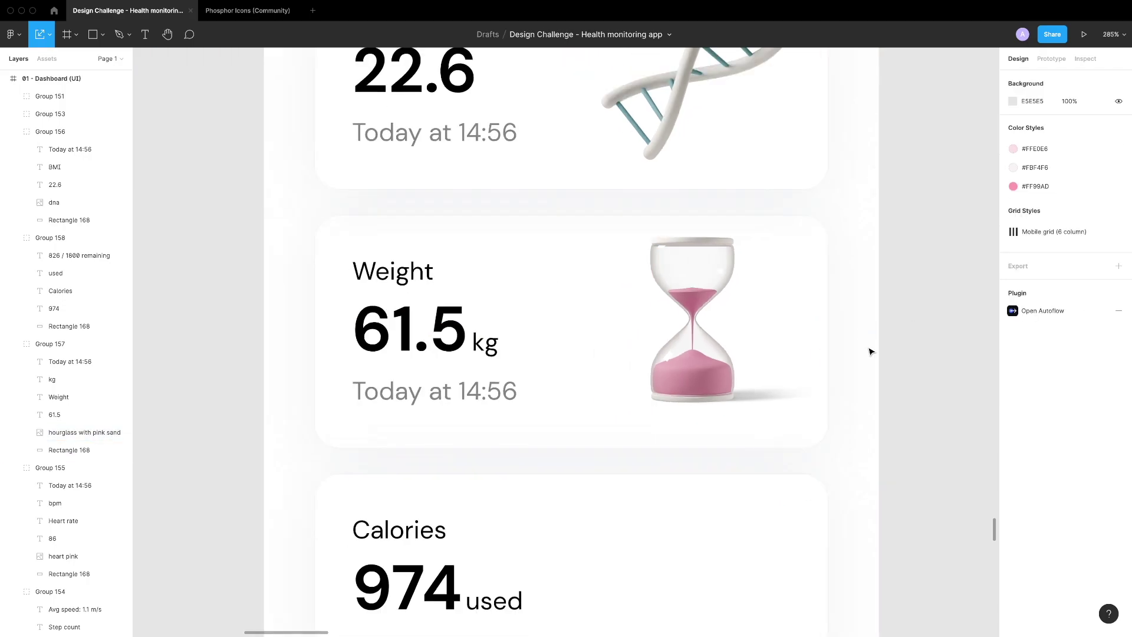
pyautogui.scroll(-2, 871, 352)
pyautogui.keyDown('super'); pyautogui.click(714, 468); pyautogui.keyUp('super')
pyautogui.scroll(-10, 617, 384)
pyautogui.press('super+v')
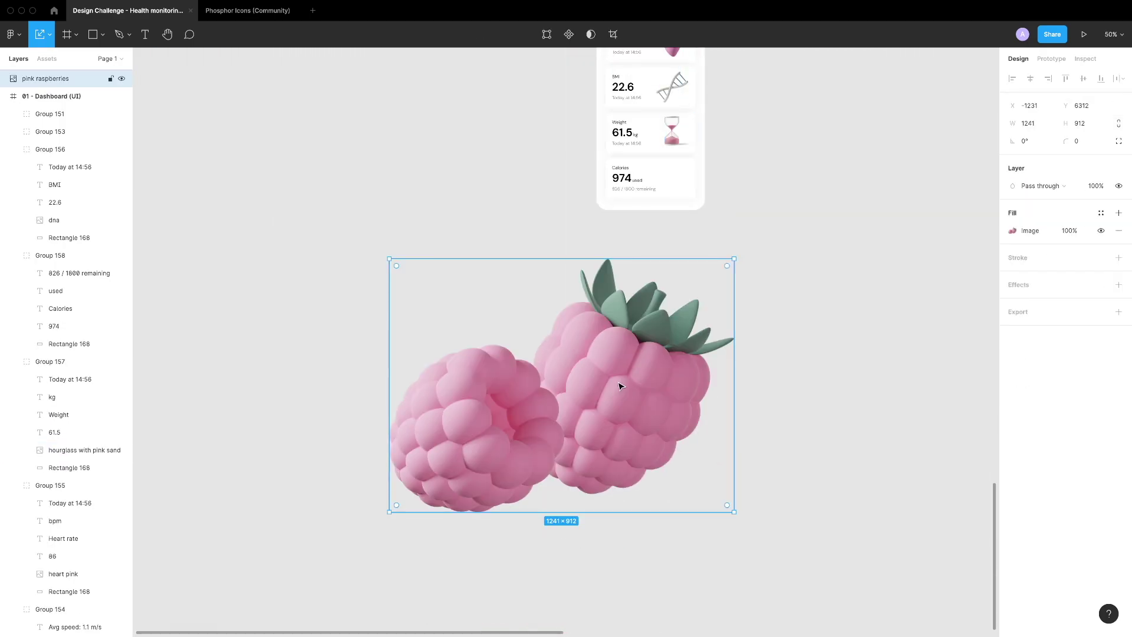
pyautogui.press('Return')
pyautogui.press('super+x')
pyautogui.scroll(10, 687, 185)
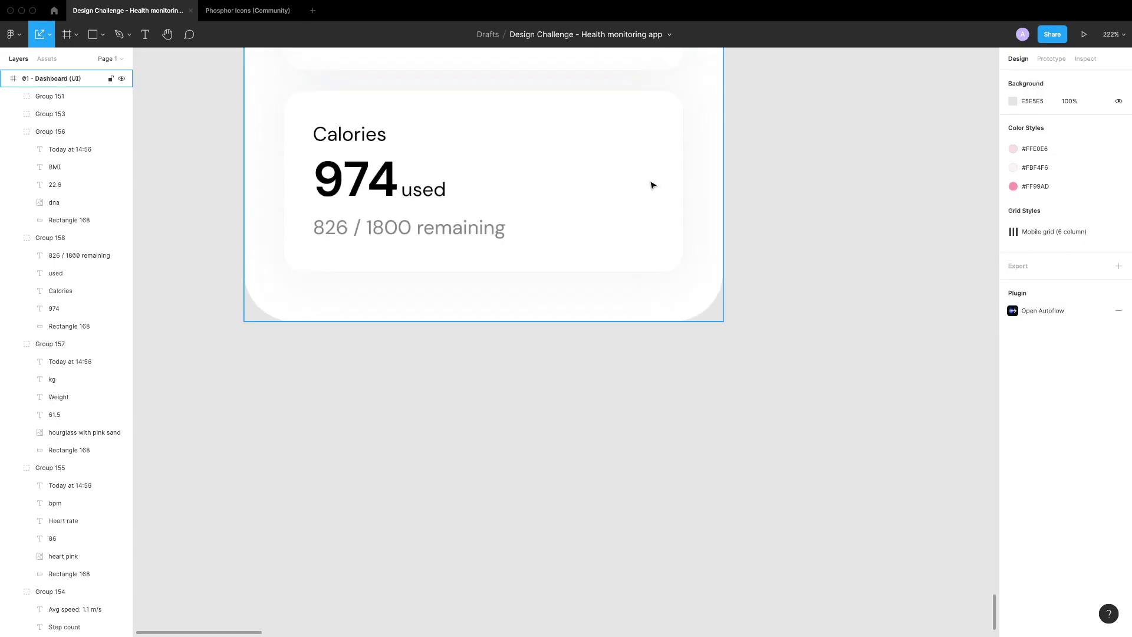
pyautogui.scroll(3, 635, 334)
pyautogui.keyDown('super'); pyautogui.click(634, 333); pyautogui.keyUp('super')
pyautogui.press('super+v')
# Position the raspberries on the Calories card's right side, aligned with its edges
pyautogui.moveTo(530, 356); pyautogui.dragTo(688, 346)
pyautogui.press('alt')
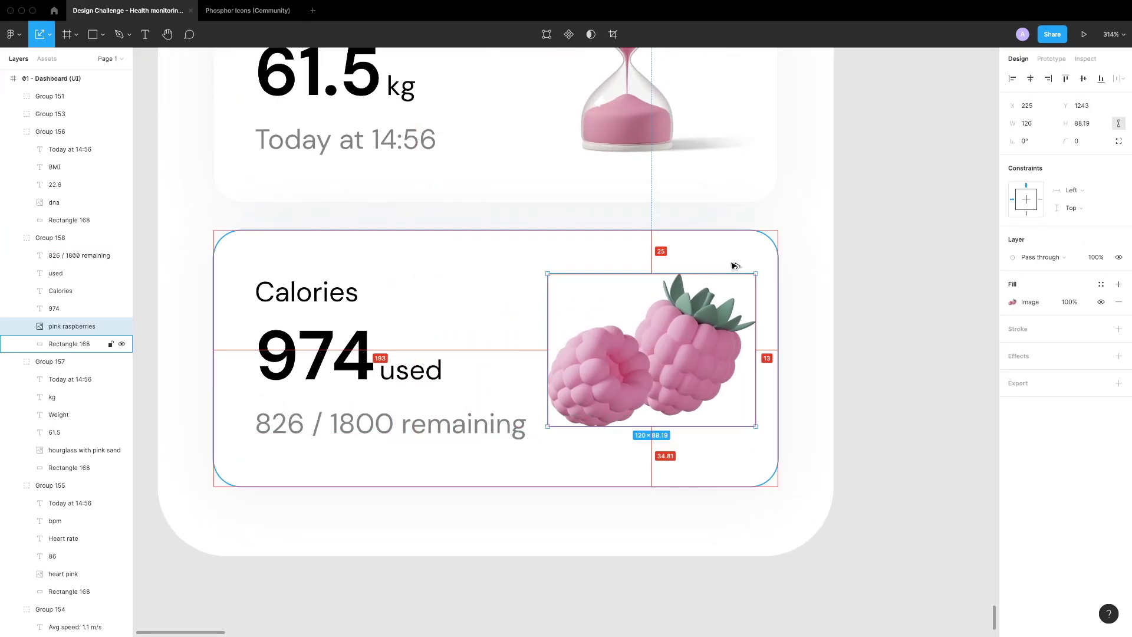
pyautogui.press('Left')
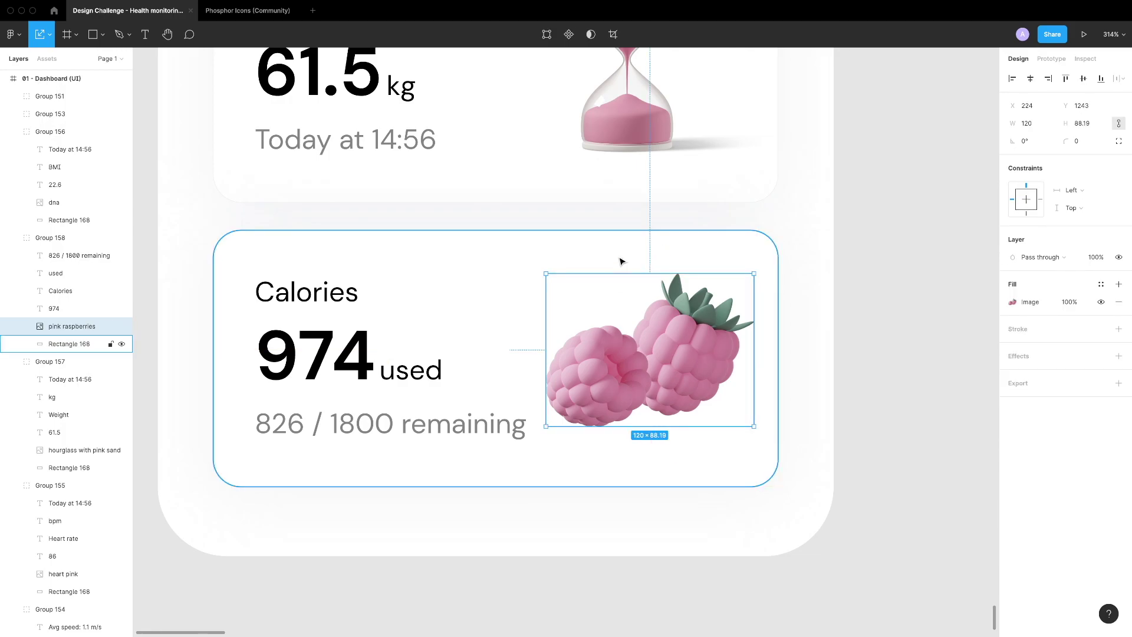
pyautogui.press('Up')
pyautogui.press('Escape')
# Add a blank iPhone 13 frame beside the dashboard
pyautogui.scroll(-10, 620, 262)
pyautogui.scroll(10, 705, 440)
pyautogui.scroll(-4, 706, 473)
pyautogui.scroll(-3, 693, 506)
pyautogui.scroll(-5, 692, 566)
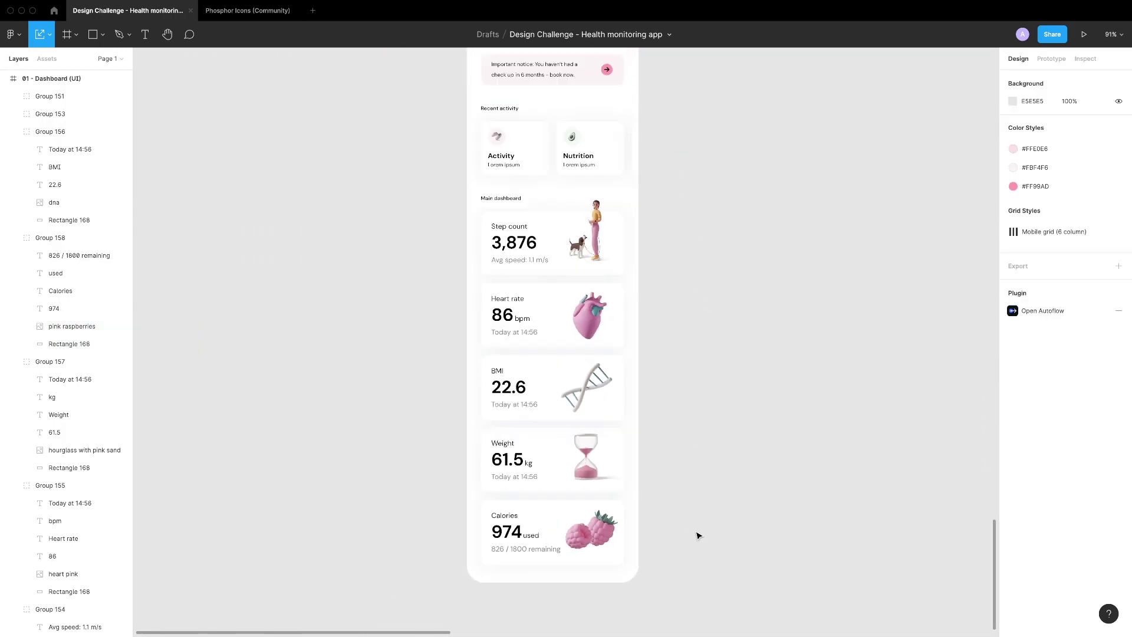
pyautogui.press('f')
pyautogui.click(1038, 132)
# Give the new Doctor list frame a 40 corner radius and the Mobile layout grid
pyautogui.scroll(-2, 581, 210)
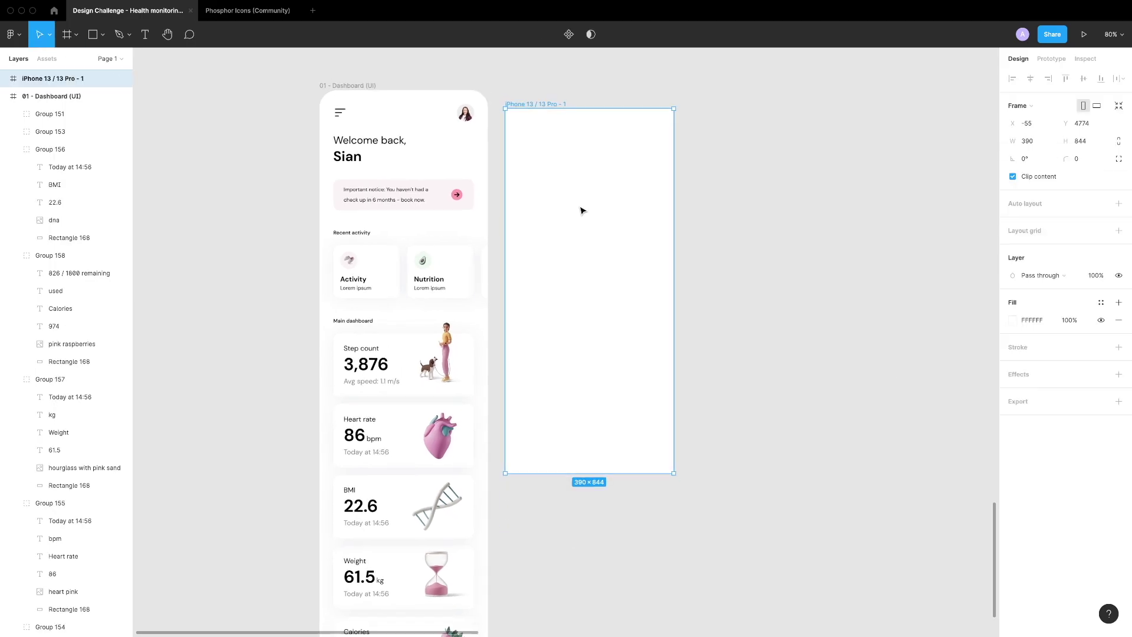
pyautogui.scroll(-5, 591, 217)
pyautogui.click(591, 217)
pyautogui.scroll(-3, 526, 268)
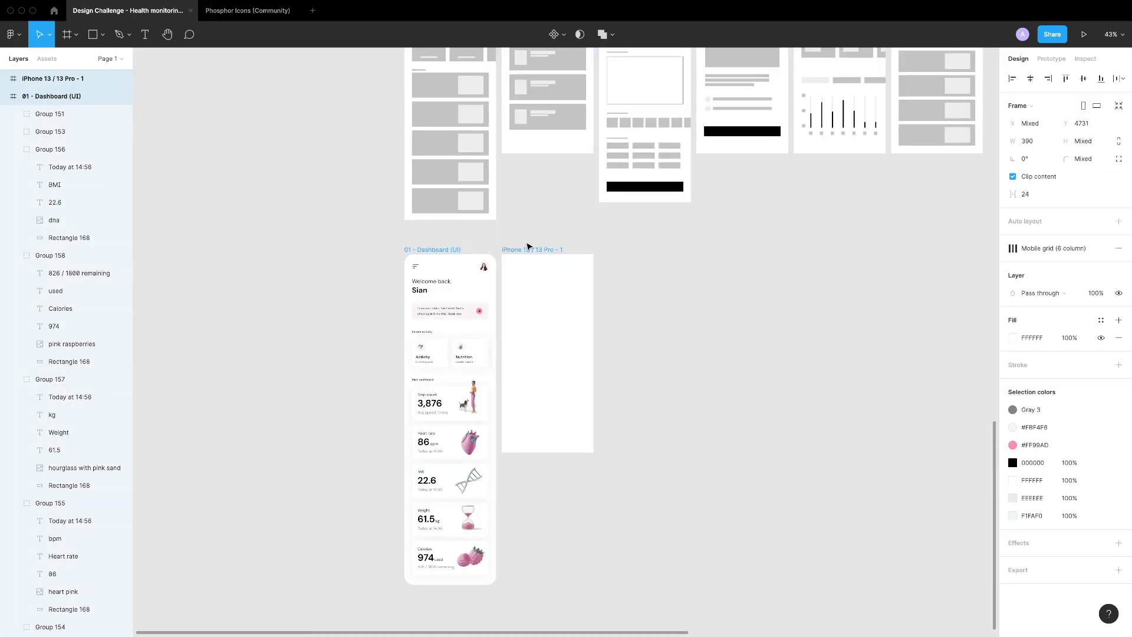
pyautogui.scroll(5, 528, 248)
pyautogui.scroll(-3, 543, 403)
pyautogui.scroll(10, 515, 357)
pyautogui.click(477, 338)
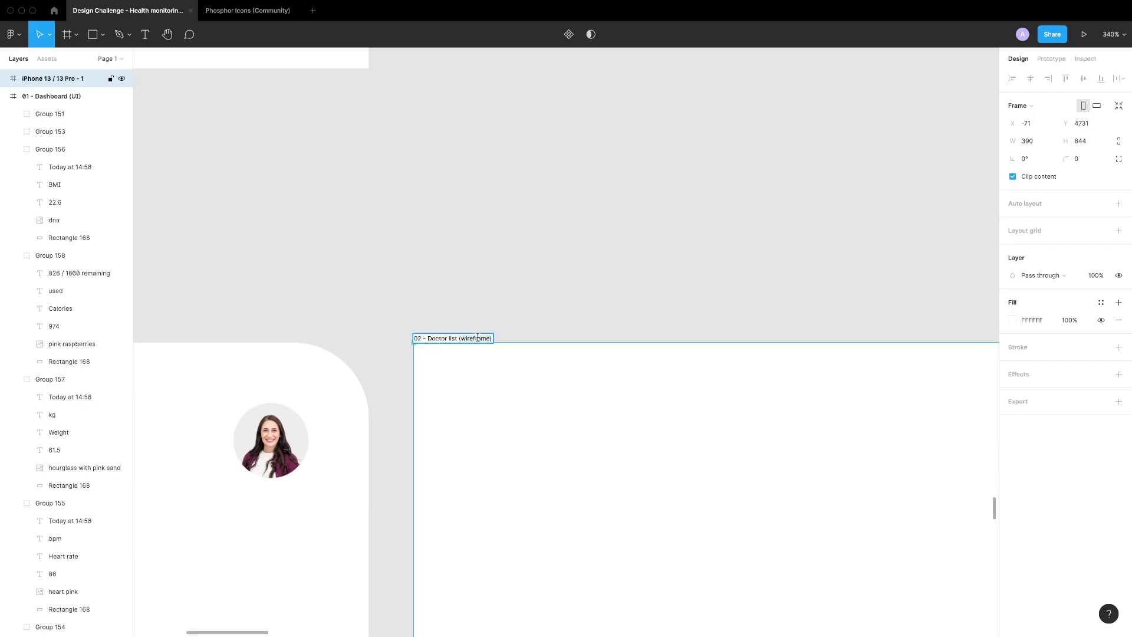
pyautogui.scroll(-3, 533, 255)
pyautogui.click(1080, 159)
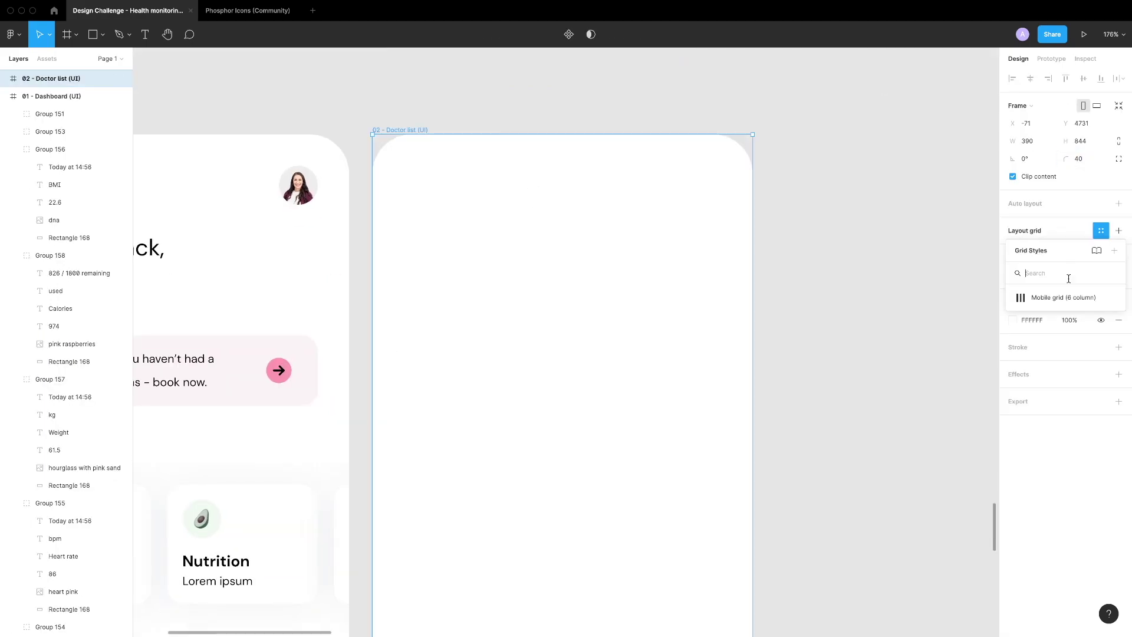
pyautogui.press('Escape')
pyautogui.scroll(-2, 630, 225)
pyautogui.hotkey('ctrl', 'g')
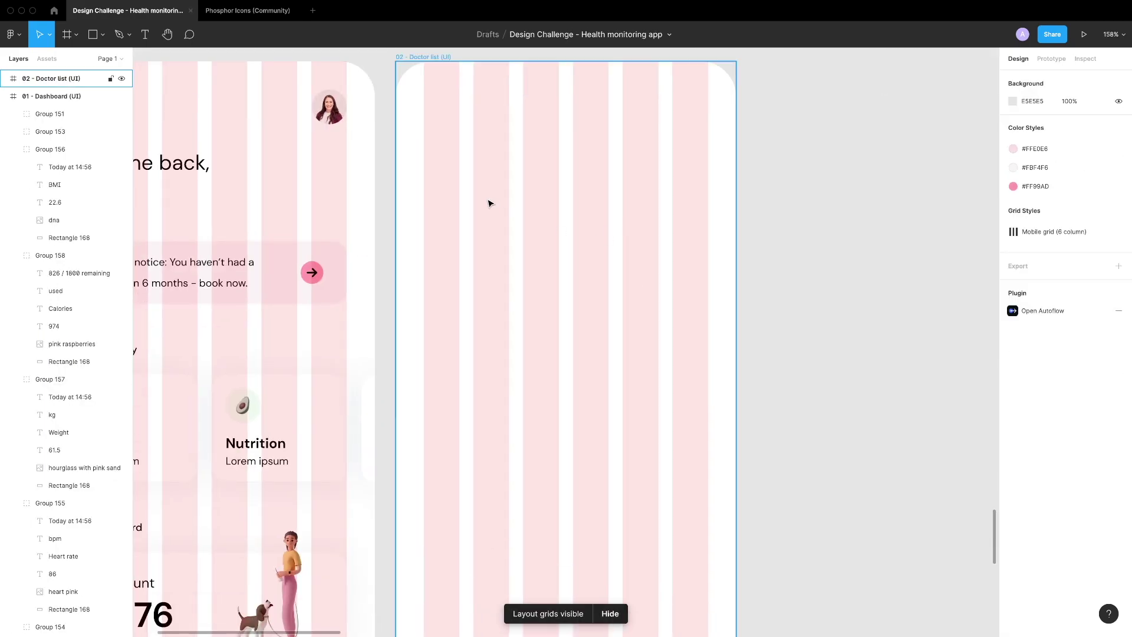
# Draw a circle at the top left of the Doctor list frame
pyautogui.press('o')
pyautogui.moveTo(467, 145); pyautogui.dragTo(492, 183)
pyautogui.hotkey('alt', 'a')
pyautogui.hotkey('alt', 'w')
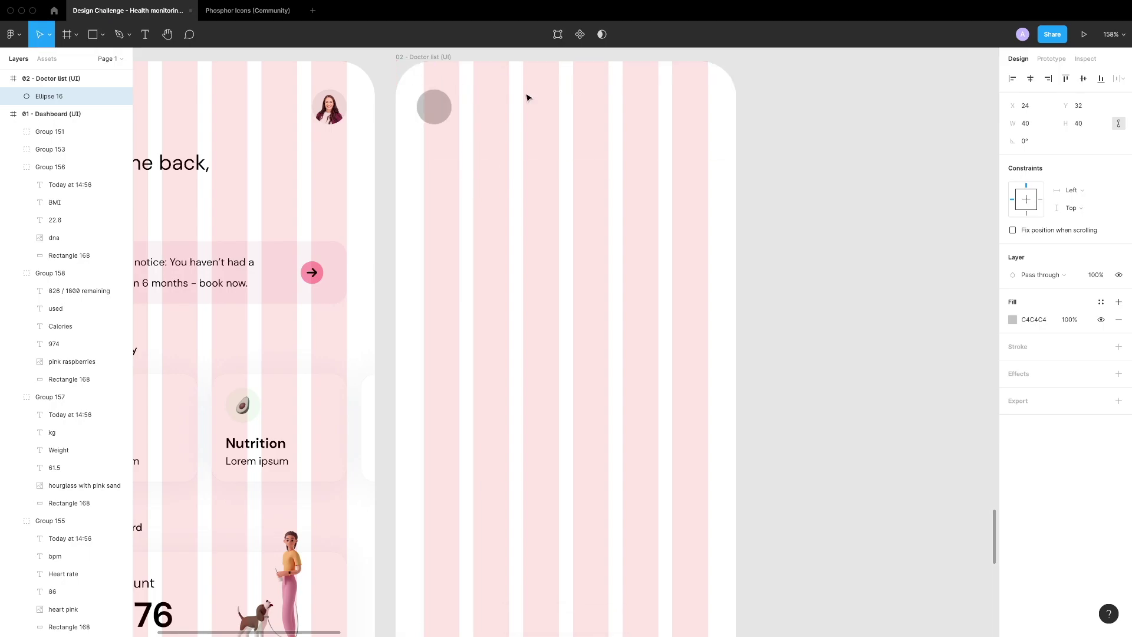
pyautogui.press('Escape')
# Paste the ArrowBendUpLeft icon from Phosphor Icons and give the circle a pale pink fill
pyautogui.hotkey('ctrl', 'Tab')
pyautogui.hotkey('ctrl', 'c')
pyautogui.hotkey('ctrl', 'Tab')
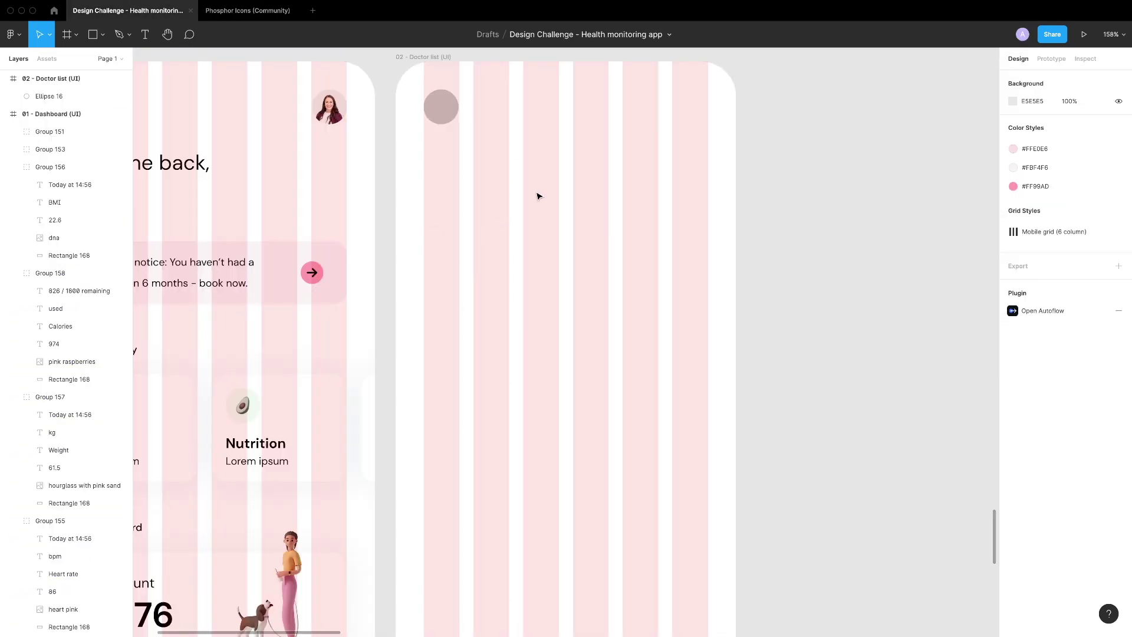
pyautogui.hotkey('ctrl', 'v')
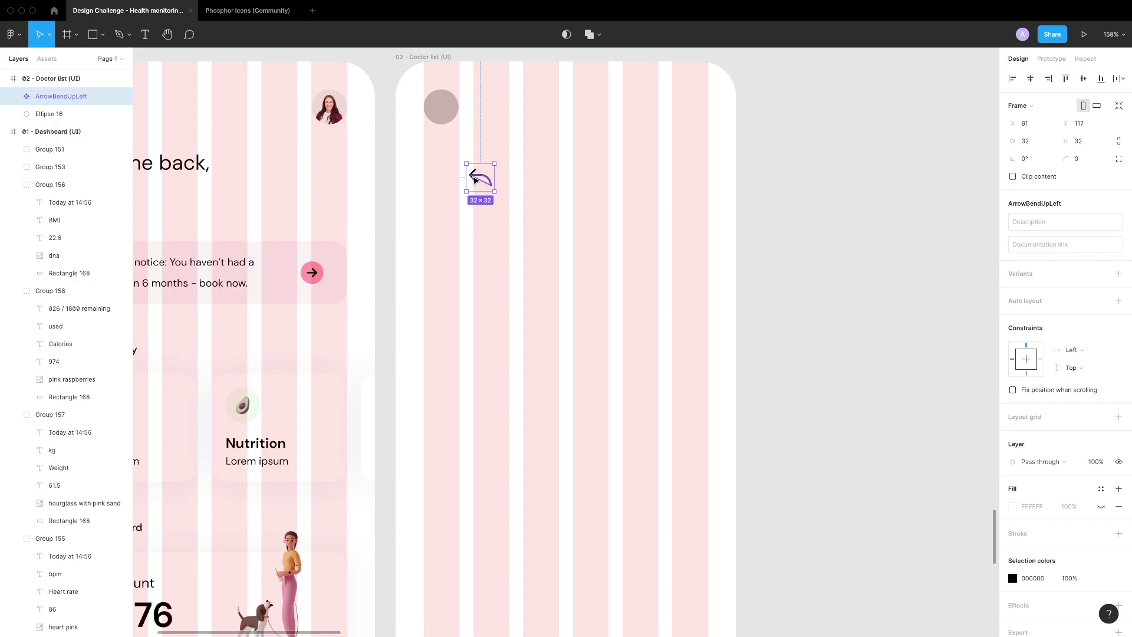
pyautogui.hotkey('shift', '2')
pyautogui.press('k')
pyautogui.scroll(-5, 567, 230)
pyautogui.click(392, 214)
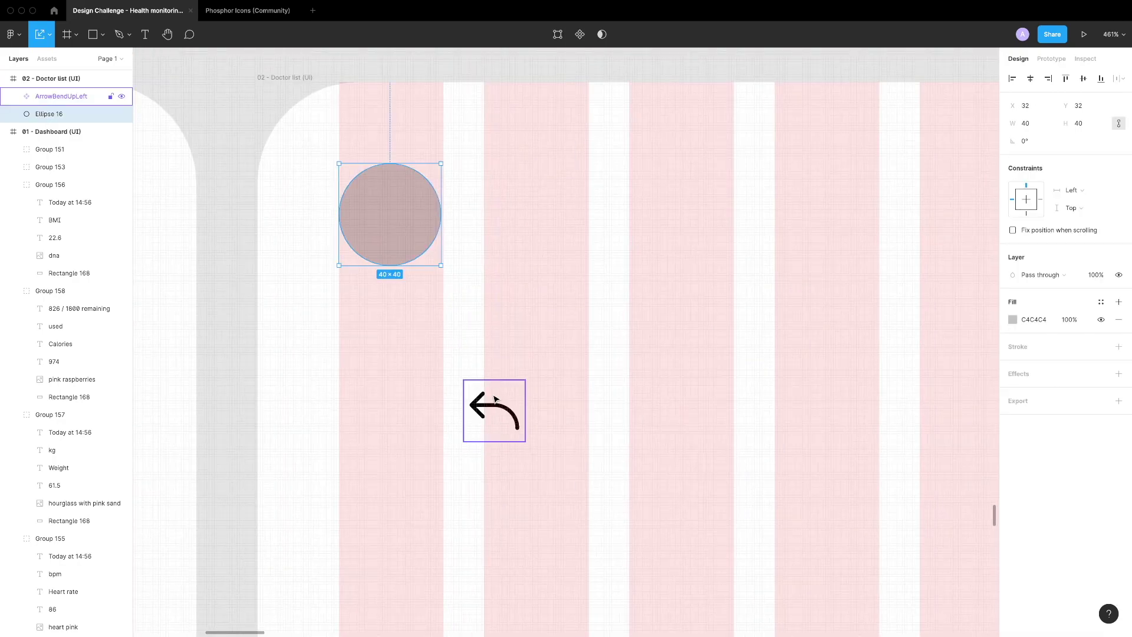
pyautogui.press('Escape')
pyautogui.scroll(-2, 704, 316)
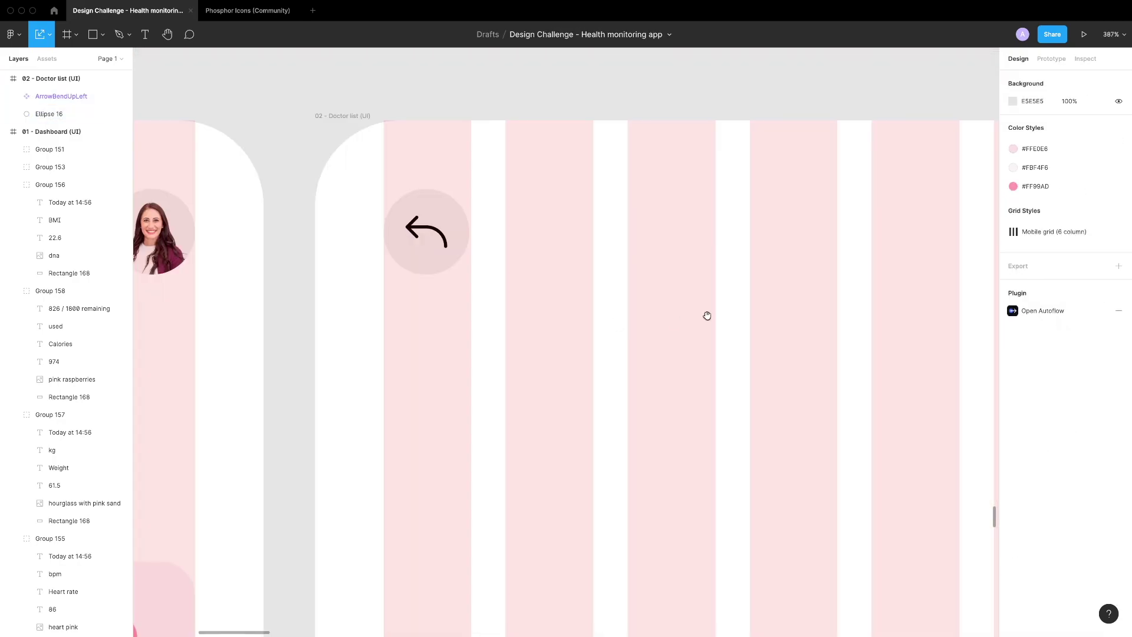
# Add a centred 'Select doctor' title level with the circle and group the arrow with the circle
pyautogui.moveTo(705, 316); pyautogui.dragTo(577, 318)
pyautogui.press('t')
pyautogui.click(576, 322)
pyautogui.write('Select doctor')
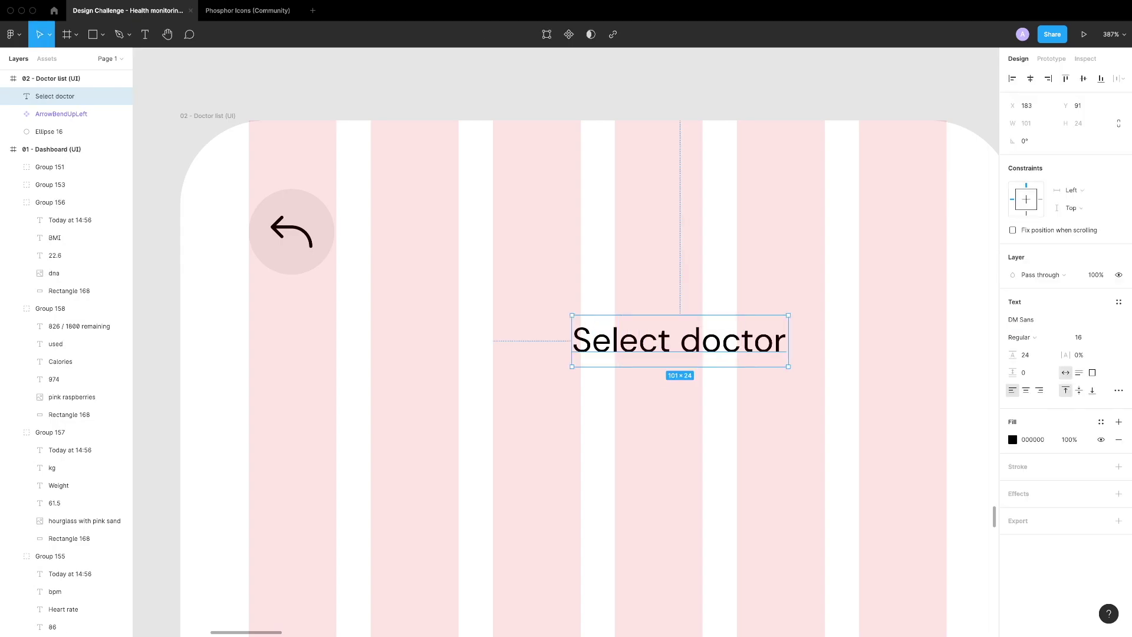
pyautogui.hotkey('alt', 'w')
pyautogui.hotkey('alt', 'h')
pyautogui.click(326, 223)
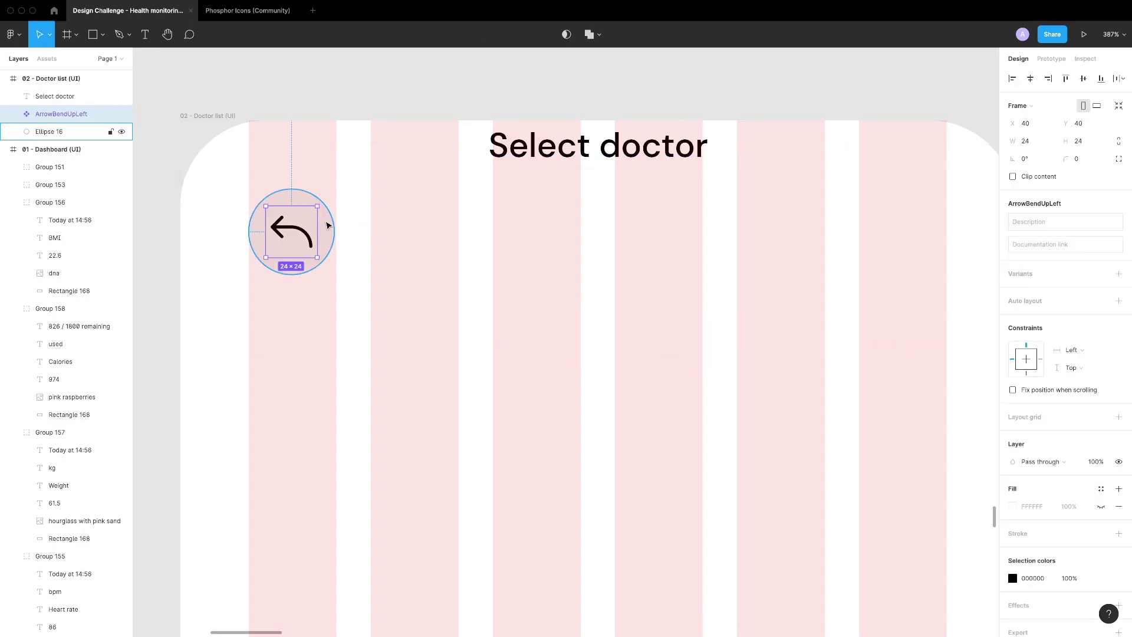
pyautogui.keyDown('shift'); pyautogui.click(548, 147); pyautogui.keyUp('shift')
pyautogui.hotkey('alt', 'v')
pyautogui.hotkey('ctrl', 'g')
pyautogui.press('Escape')
# Duplicate the title below as the 'On-site doctors' heading
pyautogui.scroll(-2, 496, 342)
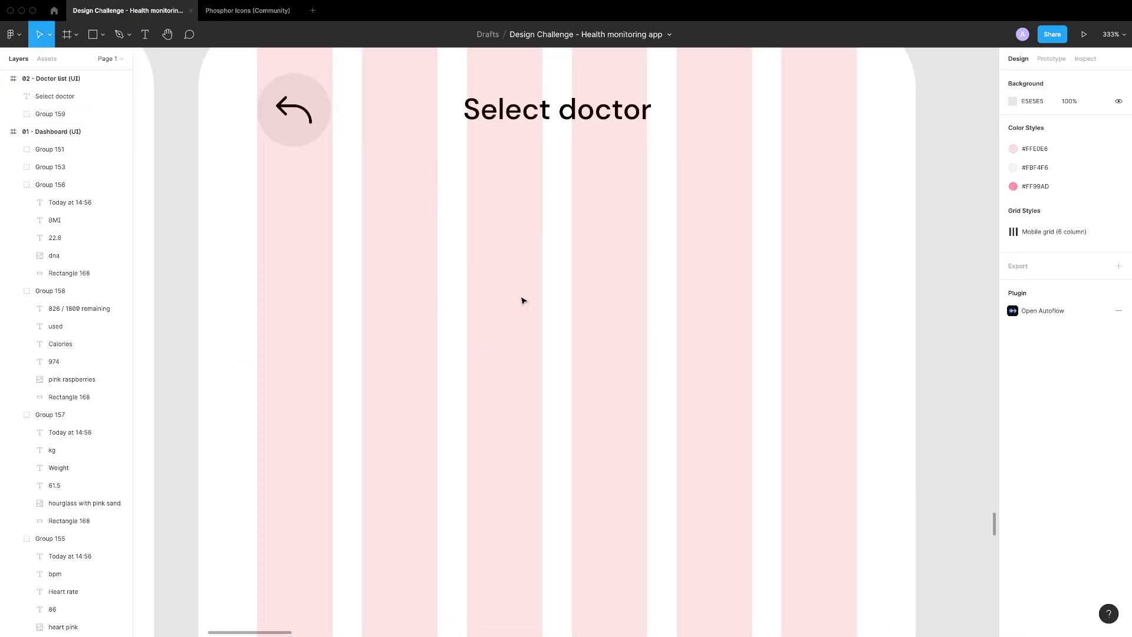
pyautogui.click(573, 123)
pyautogui.moveTo(573, 124); pyautogui.dragTo(365, 235)
pyautogui.press('Return')
pyautogui.write('On-site docto')
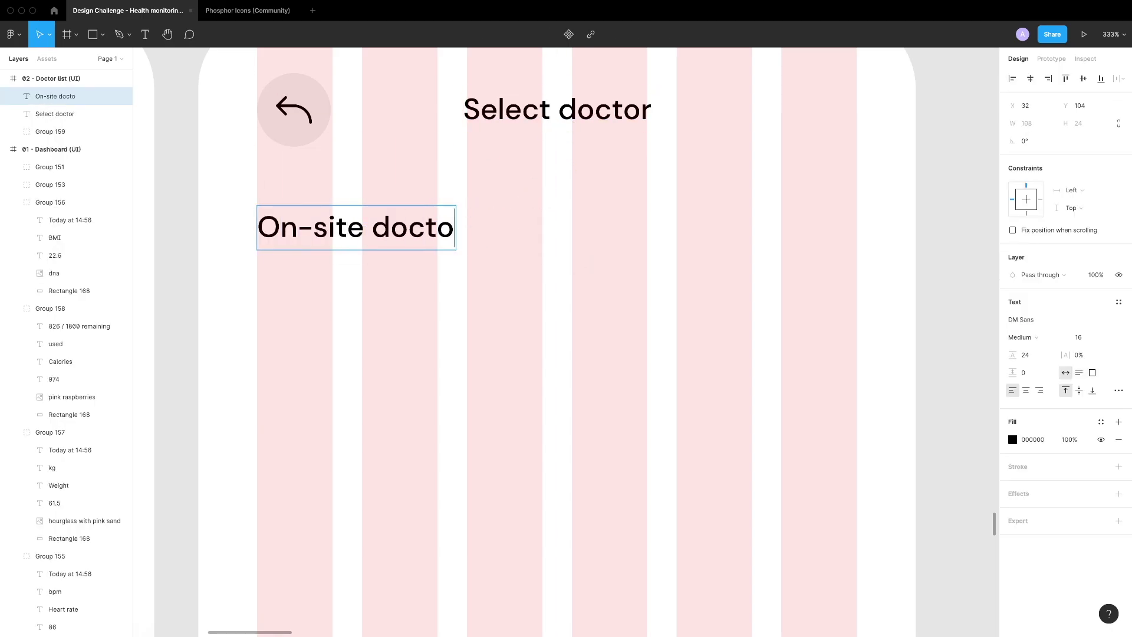
pyautogui.press('Escape')
# Copy the Step count card background into the Doctor list screen
pyautogui.scroll(-3, 405, 328)
pyautogui.hscroll(-4, 569, 361)
pyautogui.scroll(-3, 569, 362)
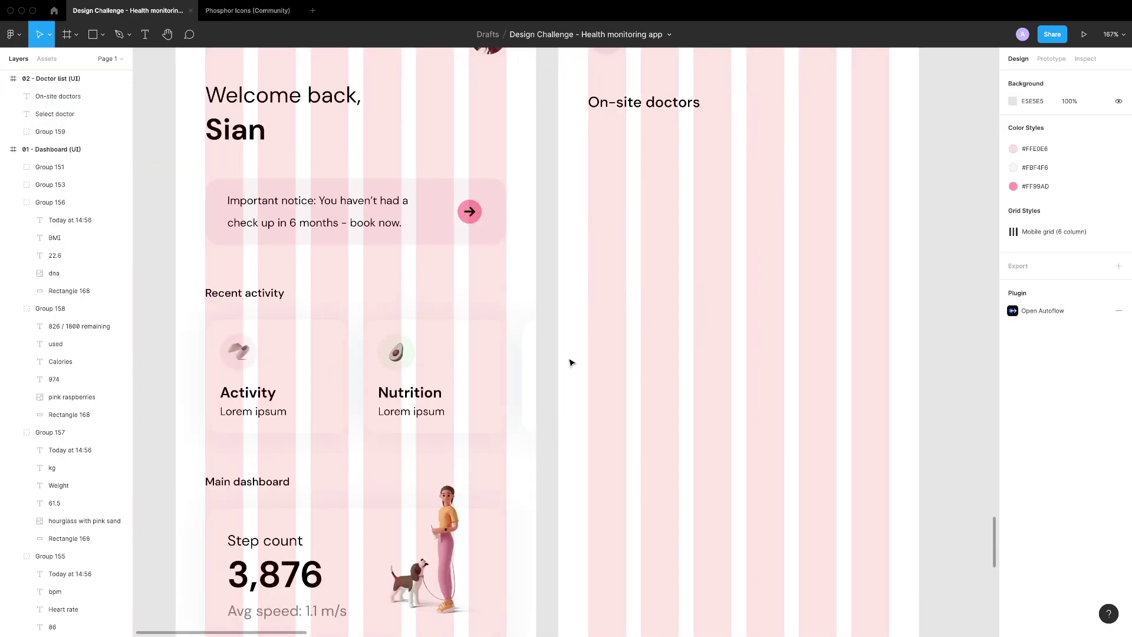
pyautogui.scroll(-1, 379, 379)
pyautogui.click(379, 379)
pyautogui.hscroll(4, 487, 313)
pyautogui.scroll(2, 487, 314)
pyautogui.hotkey('ctrl', 'c')
pyautogui.scroll(1, 487, 313)
pyautogui.hotkey('ctrl', 'v')
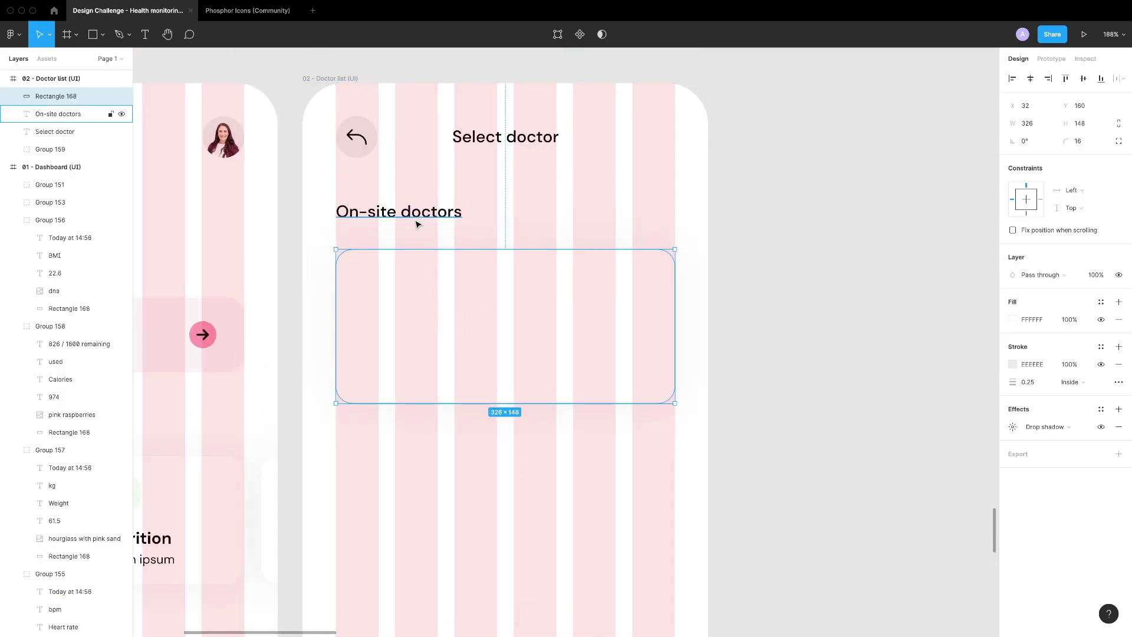
# Draw a placeholder rectangle inside the new card
pyautogui.scroll(5, 416, 224)
pyautogui.press('r')
pyautogui.moveTo(367, 201); pyautogui.dragTo(457, 327)
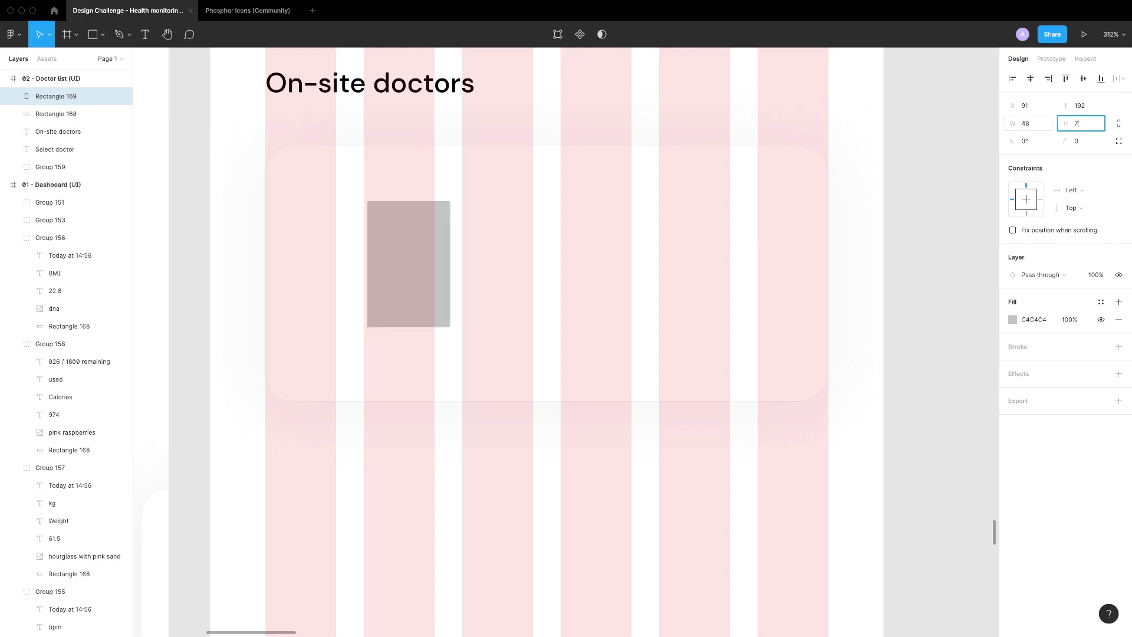
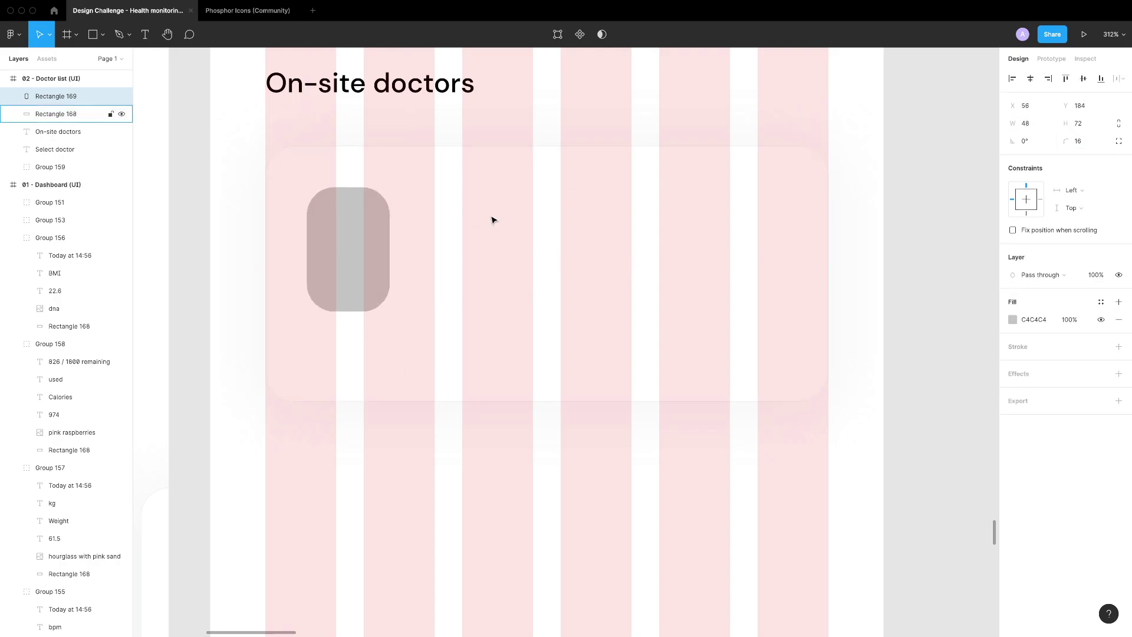
# Shorten the doctor card to 96 high, fill the placeholder #EEEEEE, and duplicate the placeholder
pyautogui.click(479, 366)
pyautogui.moveTo(488, 399); pyautogui.dragTo(488, 311)
pyautogui.press('Escape')
pyautogui.click(374, 252)
pyautogui.click(1031, 318)
pyautogui.write('EEEEEE')
pyautogui.press('Return')
pyautogui.click(485, 475)
pyautogui.click(348, 247)
pyautogui.hotkey('ctrl', 'd')
# Add the doctor name and a regular-weight grey 'General practioner' subtitle, left-aligned with the name
pyautogui.press('t')
pyautogui.click(466, 278)
pyautogui.write('Dr. Gary Johnston')
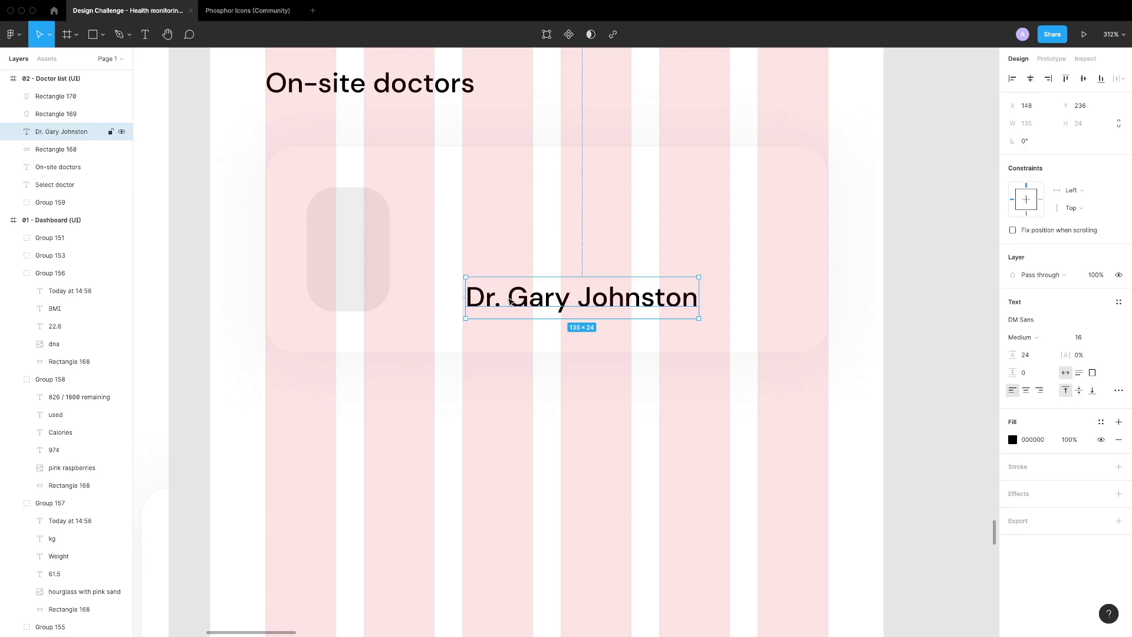
pyautogui.write('t')
pyautogui.click(517, 263)
pyautogui.write('General pr')
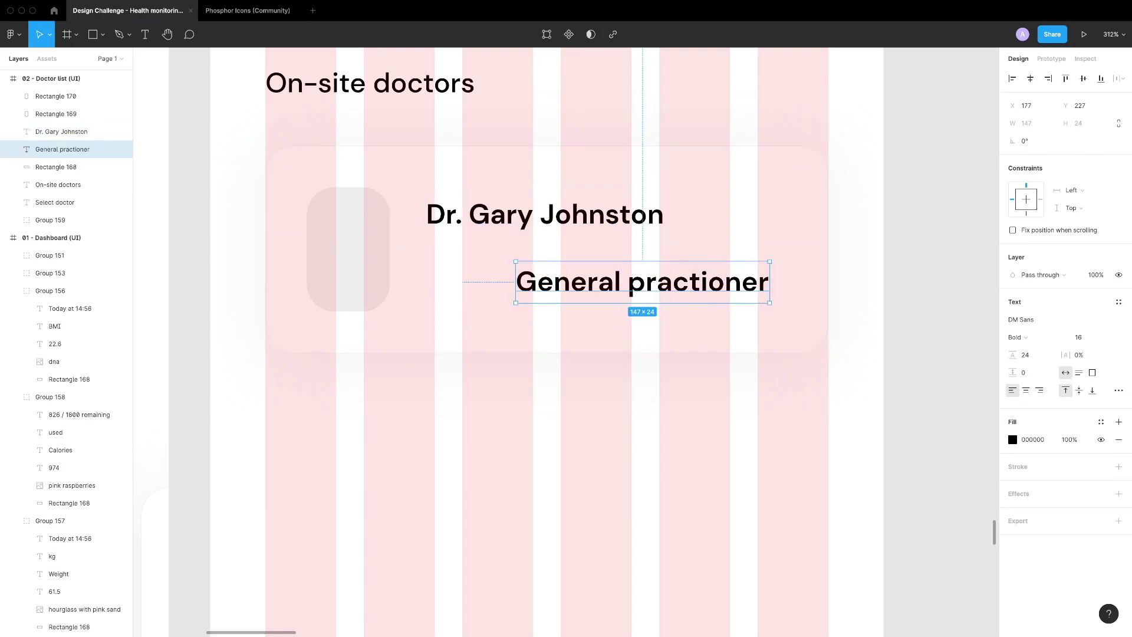
pyautogui.click(1016, 337)
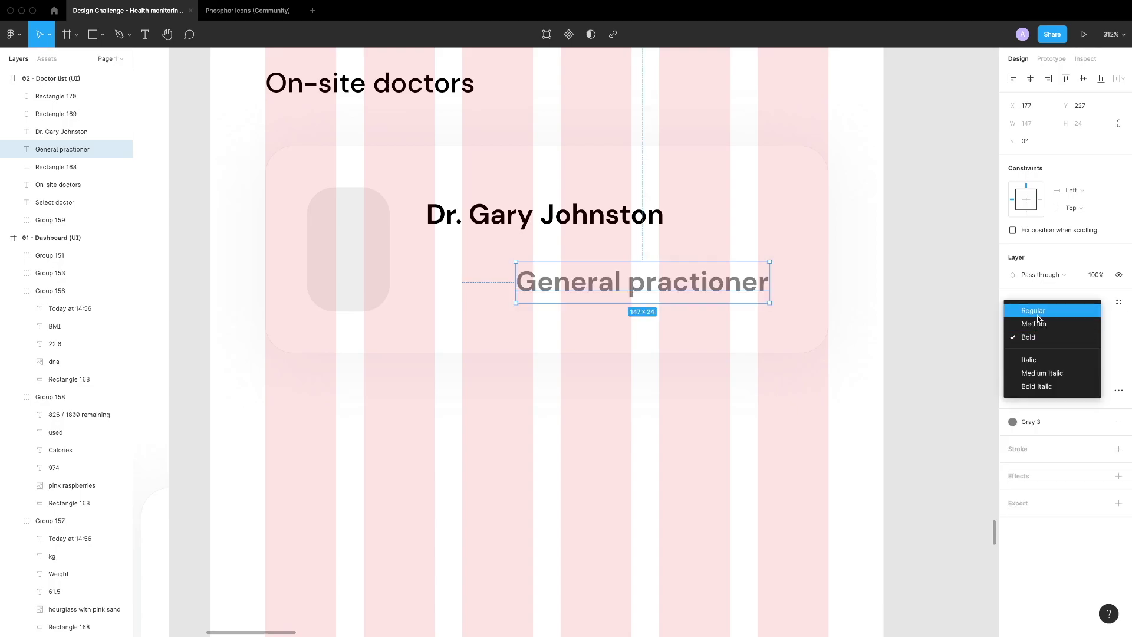
pyautogui.click(1035, 306)
pyautogui.click(548, 215)
pyautogui.keyDown('shift'); pyautogui.click(550, 277); pyautogui.keyUp('shift')
pyautogui.hotkey('alt', 'a')
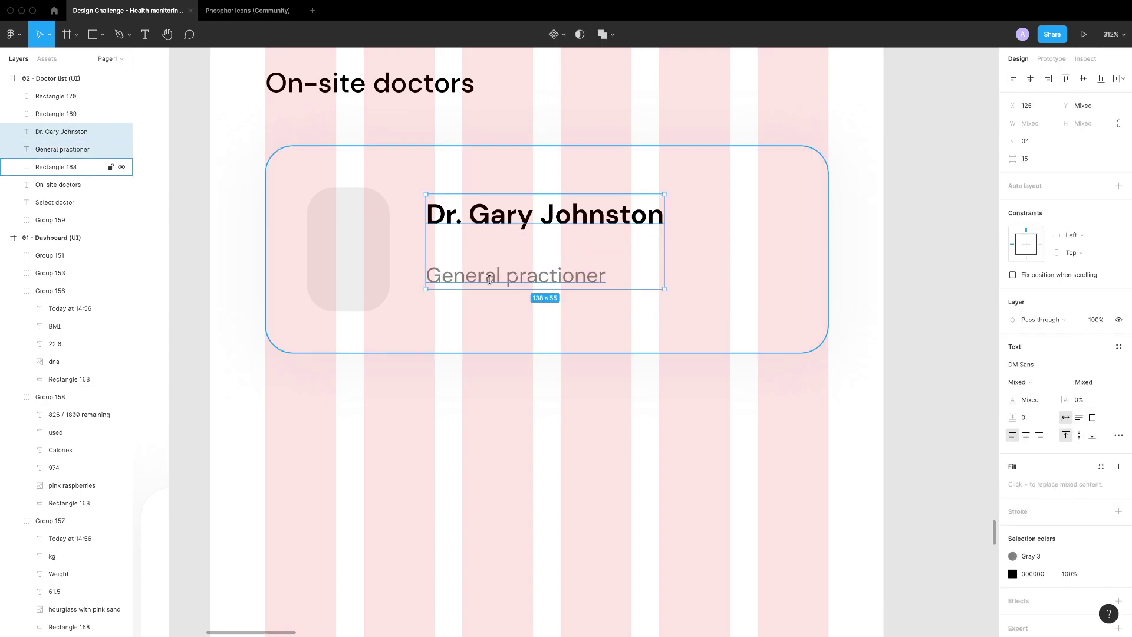
# Paste the Phosphor star icon onto the card and copy it into a row of five
pyautogui.scroll(5, 489, 280)
pyautogui.scroll(-1, 451, 369)
pyautogui.click(450, 369)
pyautogui.click(258, 18)
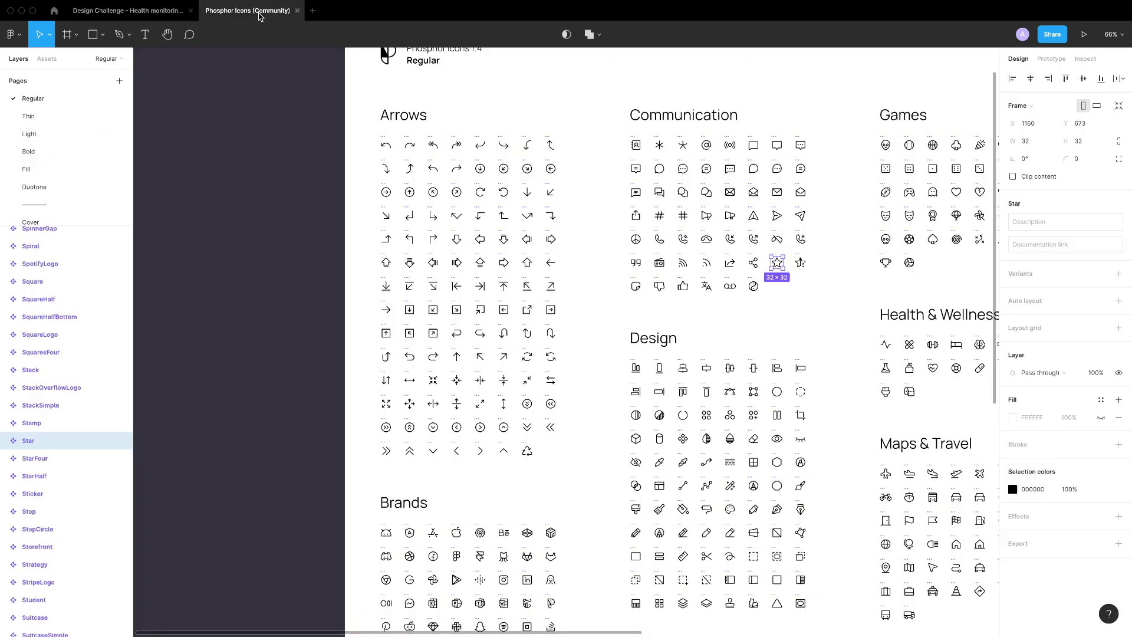
pyautogui.click(142, 16)
pyautogui.hotkey('ctrl', 'v')
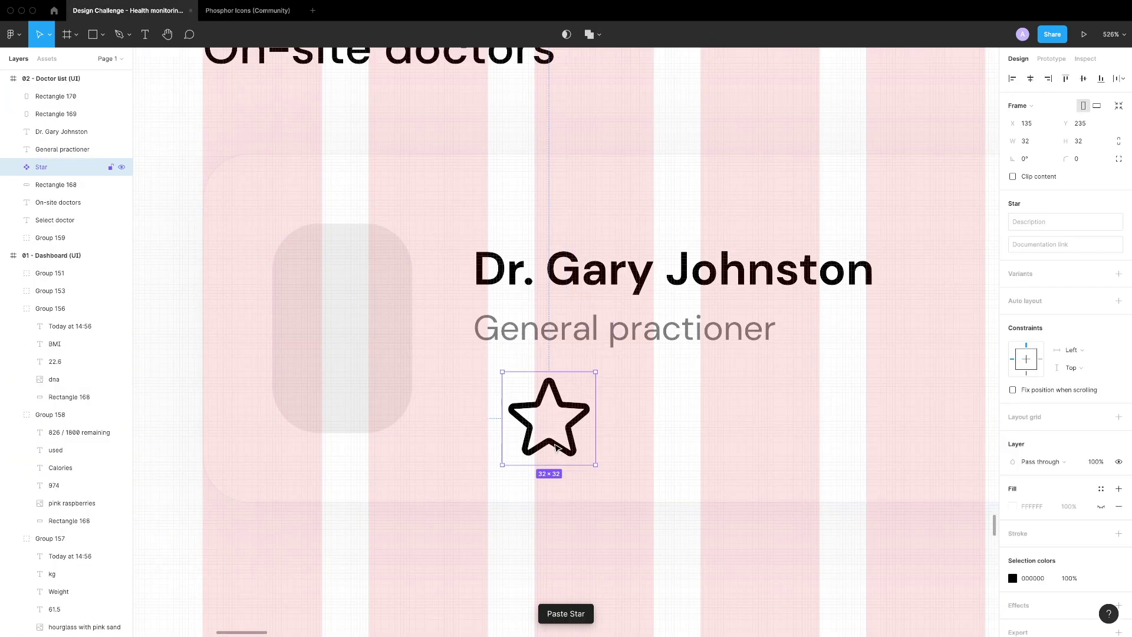
pyautogui.doubleClick(554, 417)
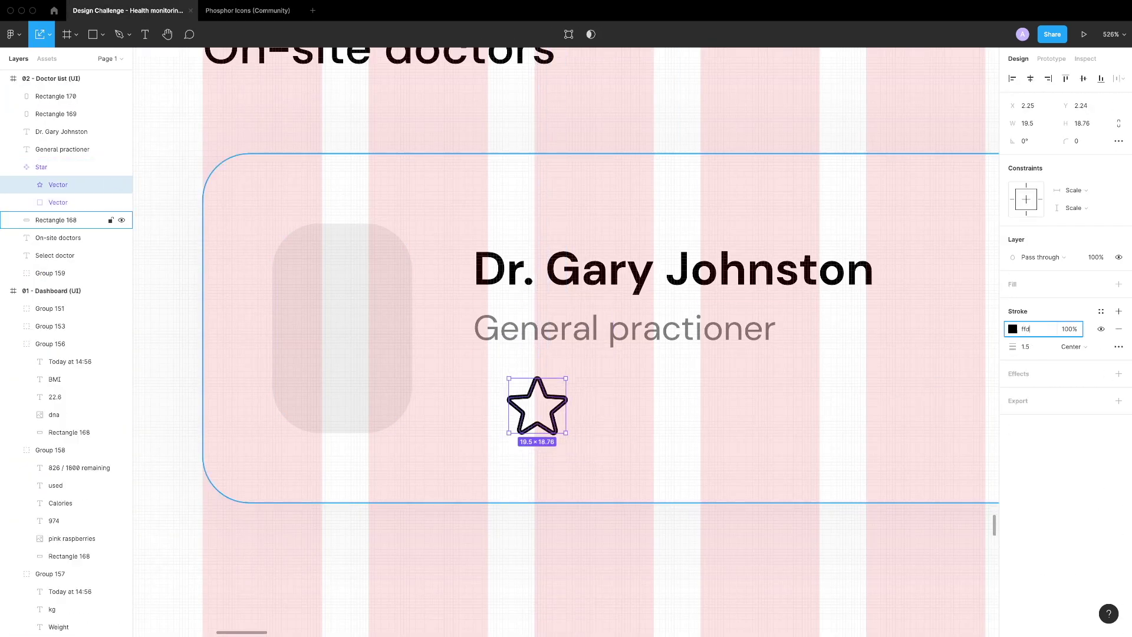
pyautogui.keyDown('alt'); pyautogui.moveTo(550, 405); pyautogui.dragTo(595, 403); pyautogui.keyUp('alt')
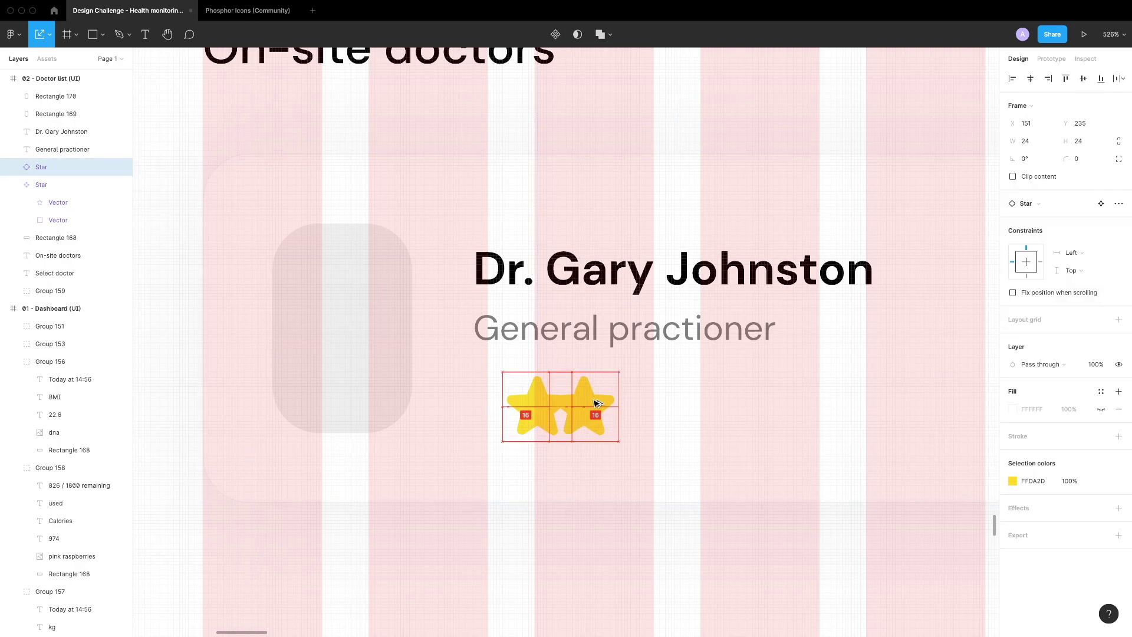
pyautogui.hotkey('ctrl', 'd')
pyautogui.hotkey('ctrl', 'd')
pyautogui.hotkey('ctrl', 'd')
# Wrap the five stars in an auto layout row and group them with the name and subtitle
pyautogui.moveTo(837, 451); pyautogui.dragTo(546, 405)
pyautogui.hotkey('shift', 'a')
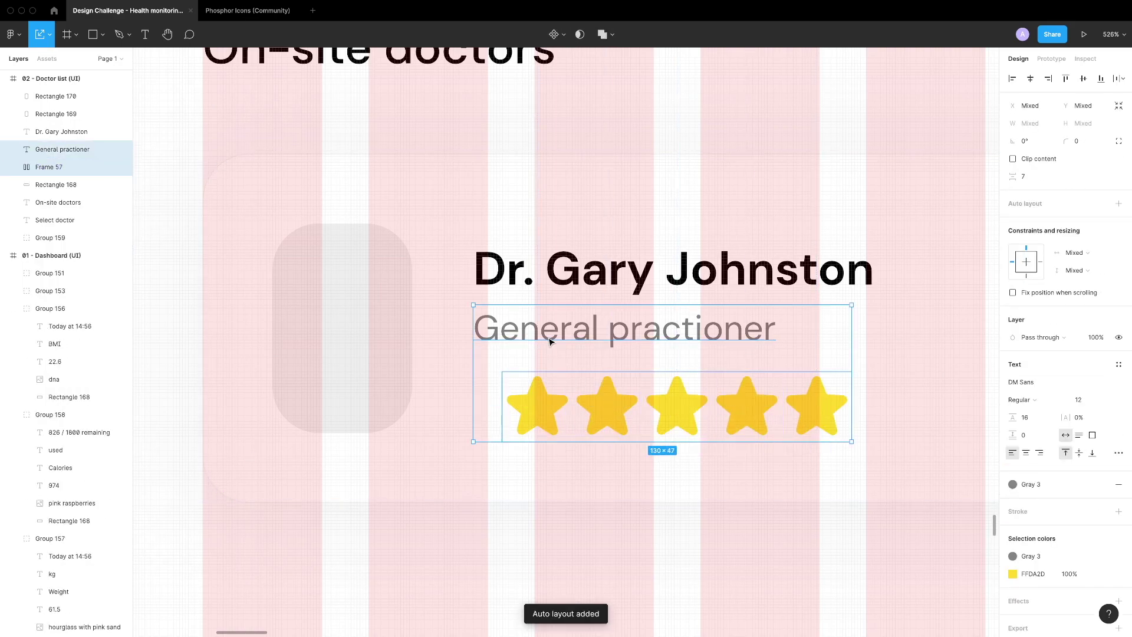
pyautogui.press('Escape')
pyautogui.click(576, 258)
pyautogui.keyDown('shift'); pyautogui.click(512, 397); pyautogui.keyUp('shift')
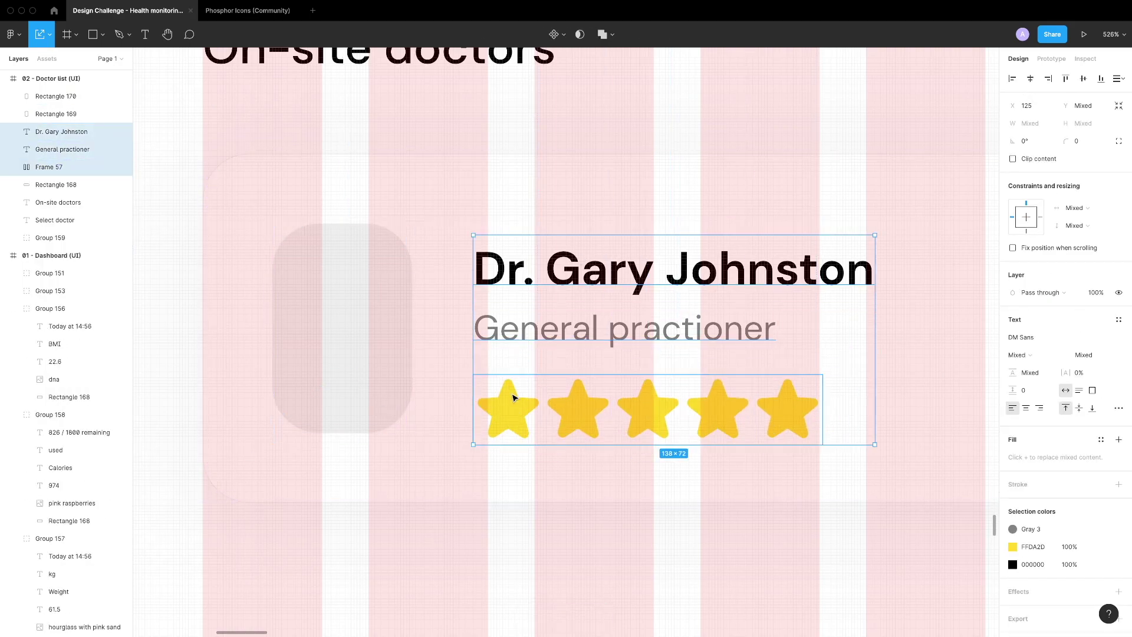
pyautogui.hotkey('ctrl', 'g')
pyautogui.keyDown('shift'); pyautogui.click(380, 318); pyautogui.keyUp('shift')
pyautogui.hotkey('alt', 'v')
pyautogui.press('Escape')
pyautogui.scroll(-3, 523, 470)
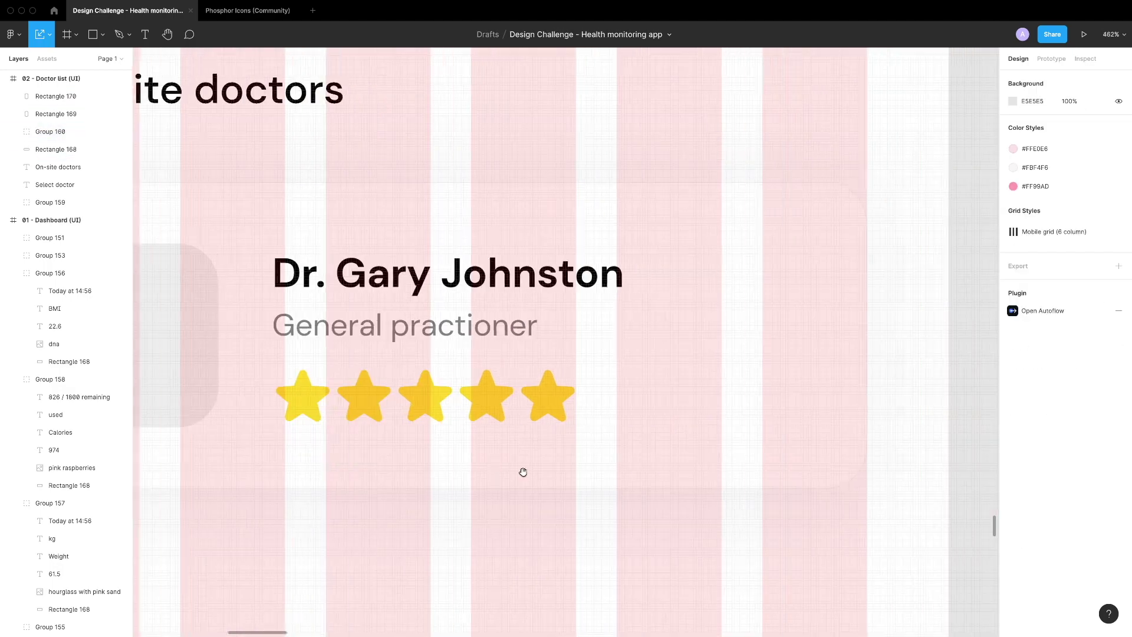
pyautogui.click(608, 423)
# Add a regular-weight 'Available' label in an auto layout pill filled #E5F8E0
pyautogui.press('t')
pyautogui.click(620, 408)
pyautogui.write('Available')
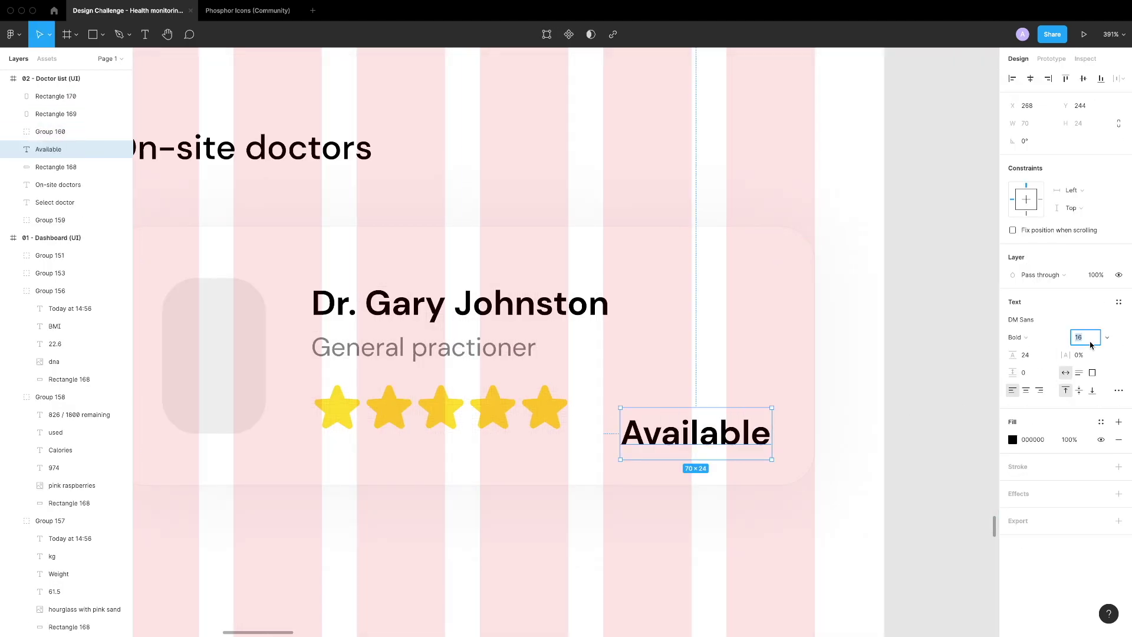
pyautogui.click(1017, 337)
pyautogui.click(1023, 306)
pyautogui.scroll(5, 746, 440)
pyautogui.hotkey('shift', 'a')
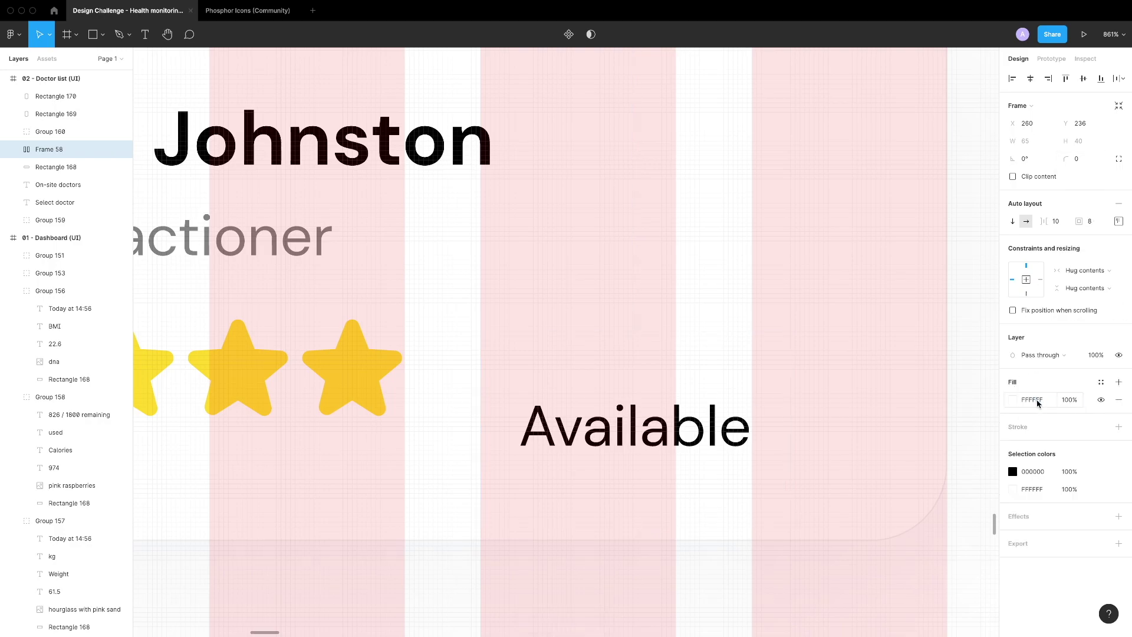
pyautogui.write('e5f8e0')
pyautogui.press('Return')
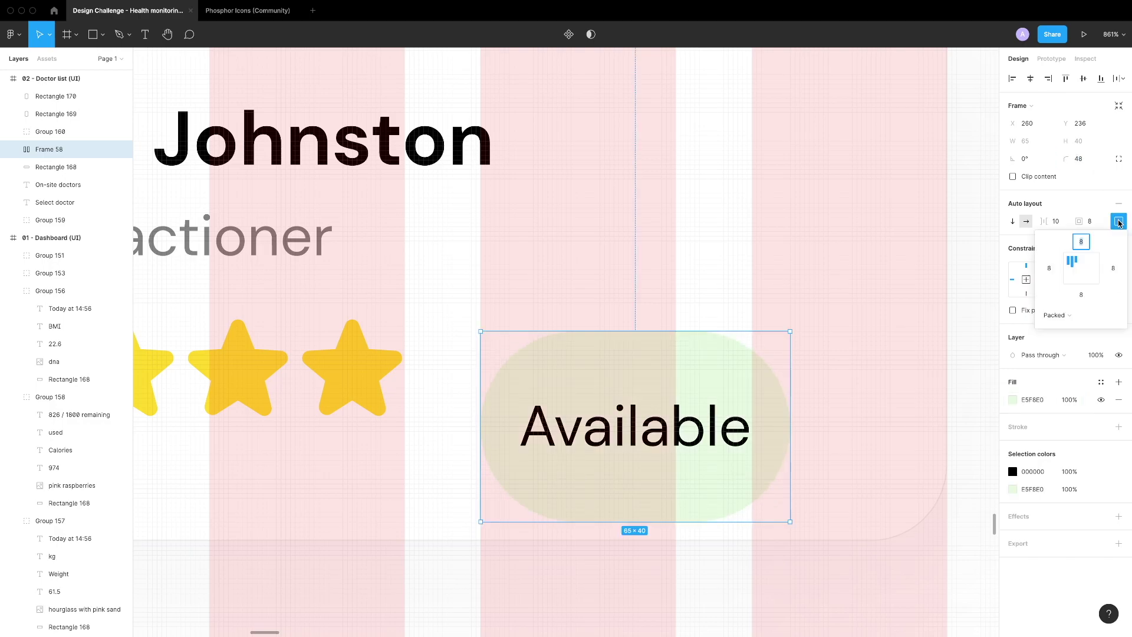
# Adjust the pill's padding and line its bottom up with the star row
pyautogui.click(1118, 221)
pyautogui.scroll(-5, 510, 425)
pyautogui.keyDown('shift'); pyautogui.click(510, 424); pyautogui.keyUp('shift')
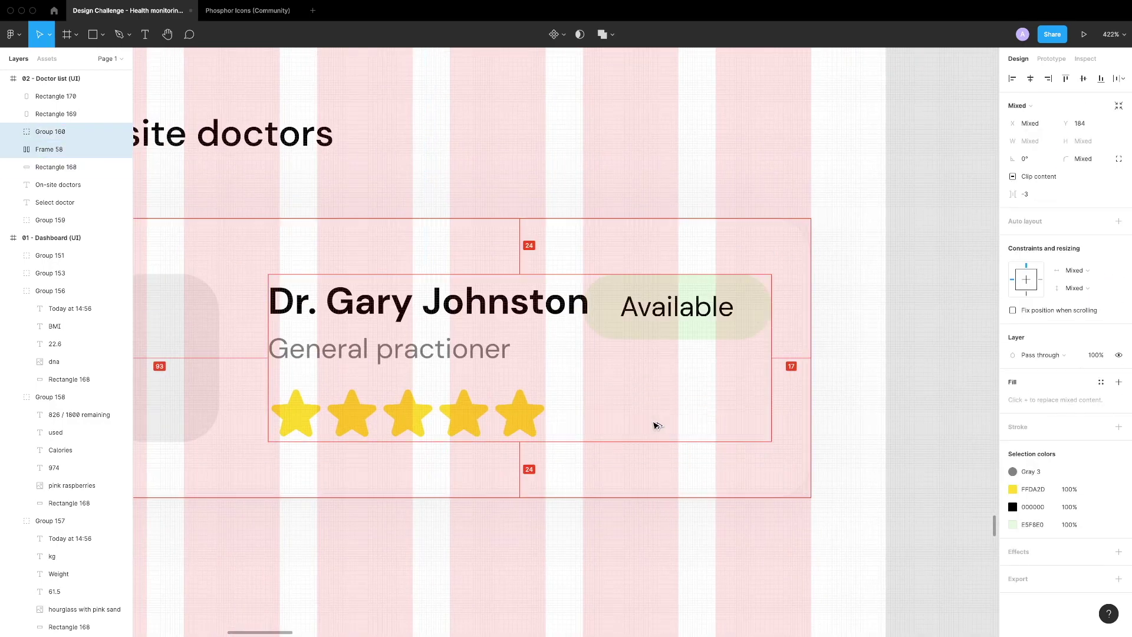
pyautogui.hotkey('alt', 's')
pyautogui.click(657, 424)
pyautogui.click(450, 532)
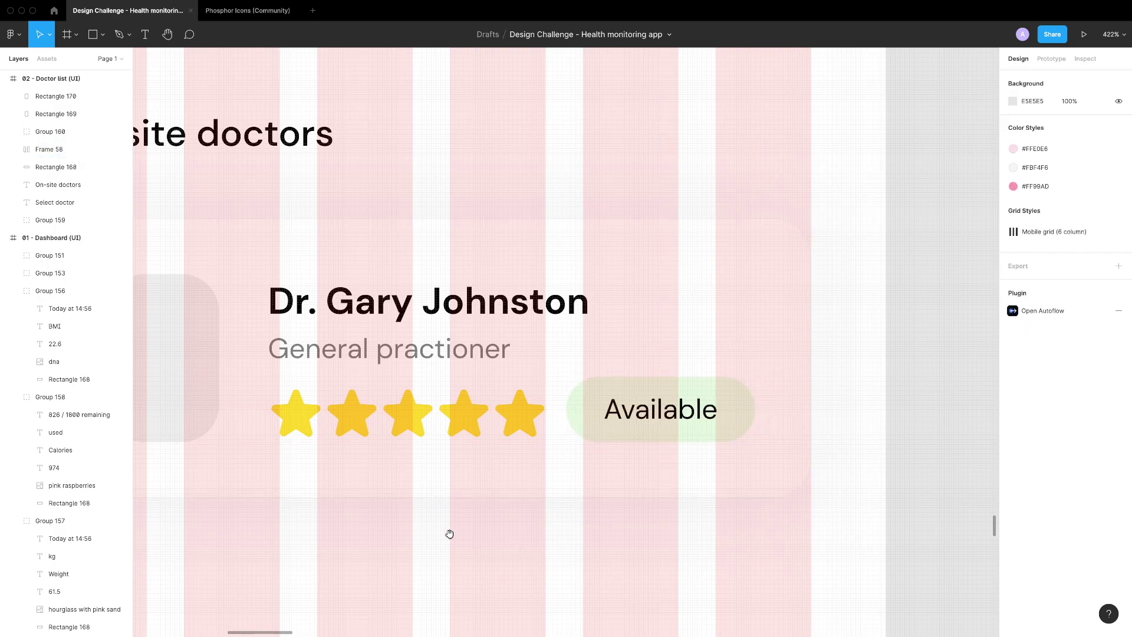
# Nudge the name, subtitle and stars group to x 120 beside the placeholder
pyautogui.hscroll(-5, 450, 533)
pyautogui.click(530, 413)
pyautogui.hotkey('shift', 'Left')
pyautogui.press('Left')
pyautogui.press('Left')
pyautogui.press('Left')
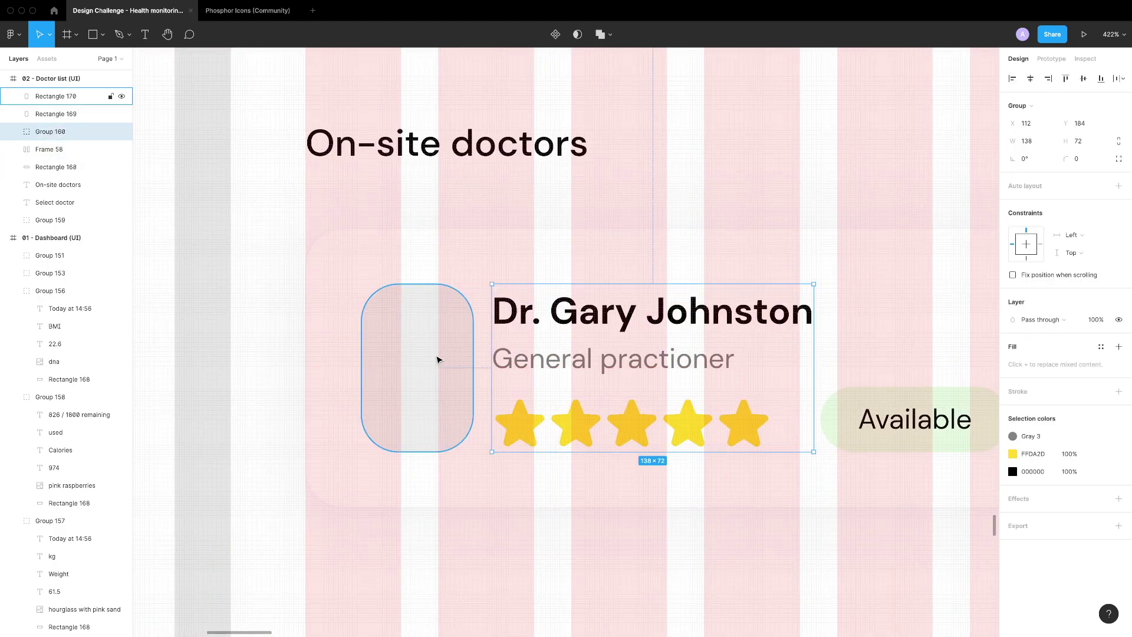
pyautogui.press('Right')
pyautogui.press('Right')
pyautogui.press('Right')
pyautogui.press('Right')
pyautogui.press('Right')
pyautogui.press('Right')
pyautogui.press('Right')
pyautogui.press('Right')
pyautogui.scroll(-5, 437, 359)
pyautogui.click(676, 552)
# Hide the layout grids and group all the doctor card's layers
pyautogui.click(55, 96)
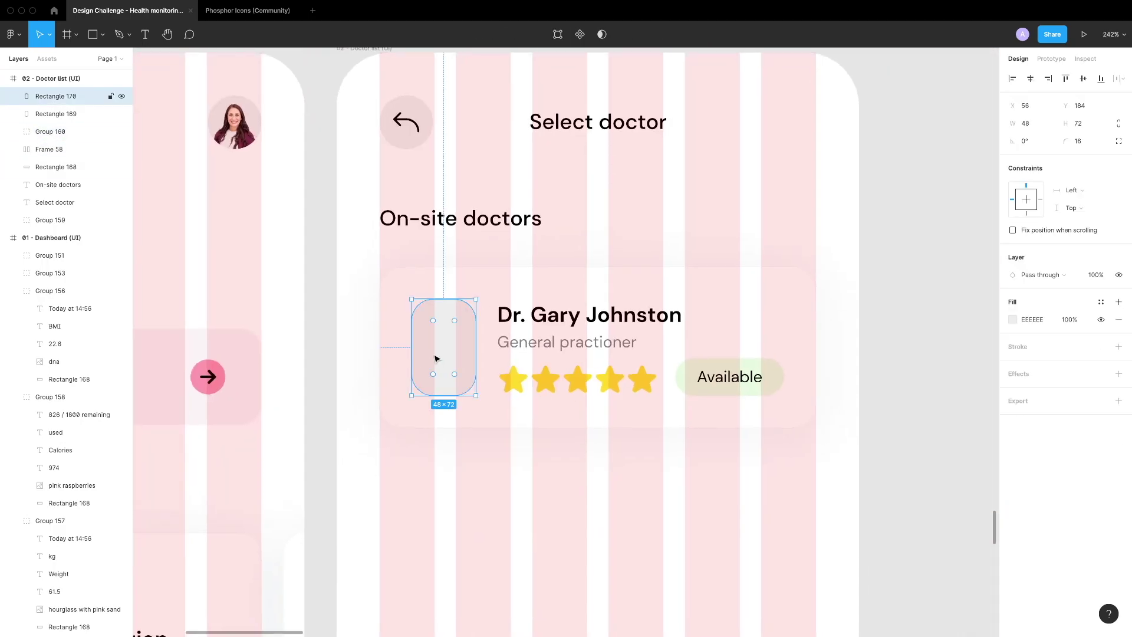
pyautogui.click(605, 486)
pyautogui.hotkey('ctrl', 'g')
pyautogui.moveTo(606, 487); pyautogui.dragTo(412, 283)
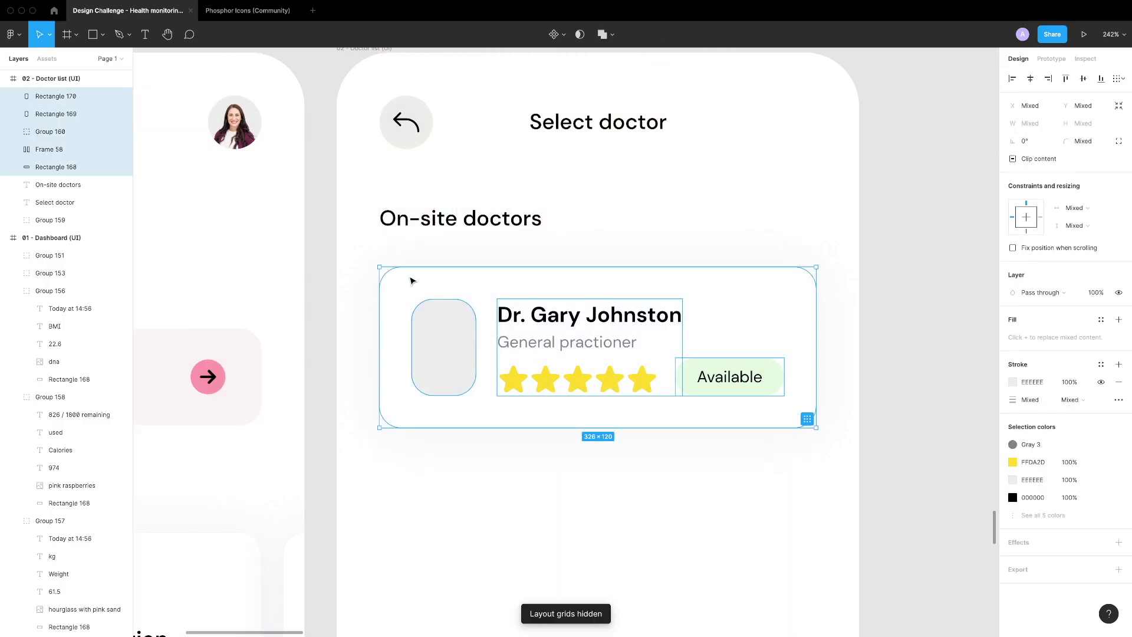
pyautogui.press('super+g')
pyautogui.scroll(-5, 511, 242)
# Duplicate the card into five copies and wrap them in a vertical auto layout column
pyautogui.moveTo(482, 307); pyautogui.dragTo(481, 392)
pyautogui.hotkey('ctrl', 'd')
pyautogui.hotkey('ctrl', 'd')
pyautogui.hotkey('ctrl', 'd')
pyautogui.scroll(-3, 483, 394)
pyautogui.moveTo(438, 89); pyautogui.dragTo(664, 496)
pyautogui.hotkey('shift', 'a')
# Set a 16 gap between the five stacked doctor cards
pyautogui.click(1054, 221)
pyautogui.write('16')
pyautogui.press('Return')
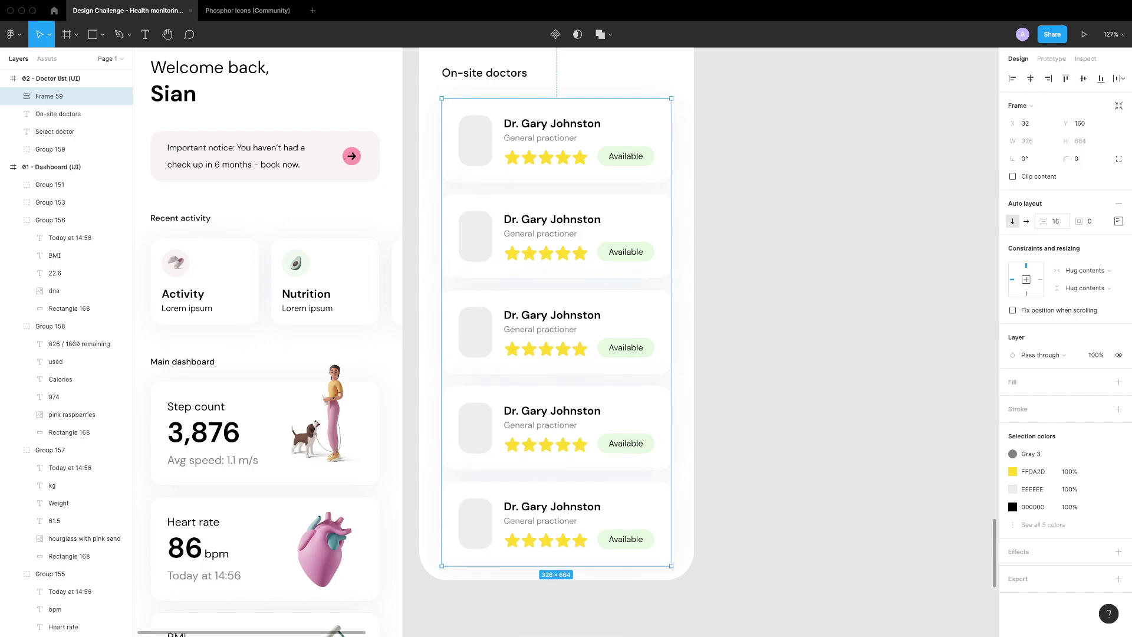
pyautogui.scroll(5, 648, 307)
pyautogui.scroll(-6, 589, 265)
pyautogui.scroll(5, 561, 236)
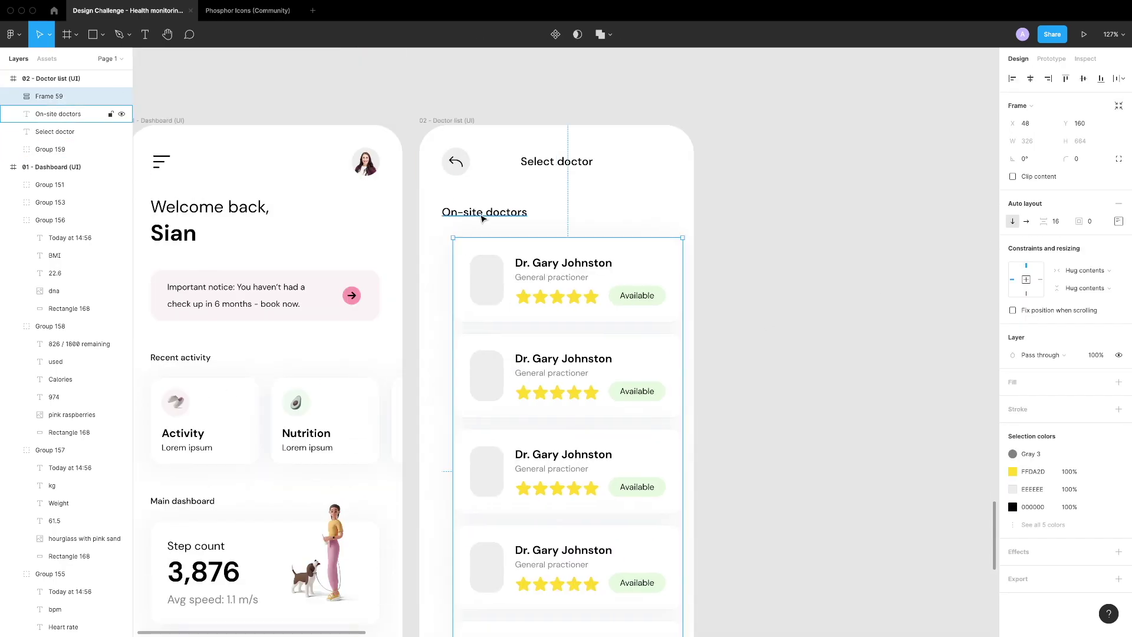
pyautogui.press('Escape')
pyautogui.scroll(-4, 527, 469)
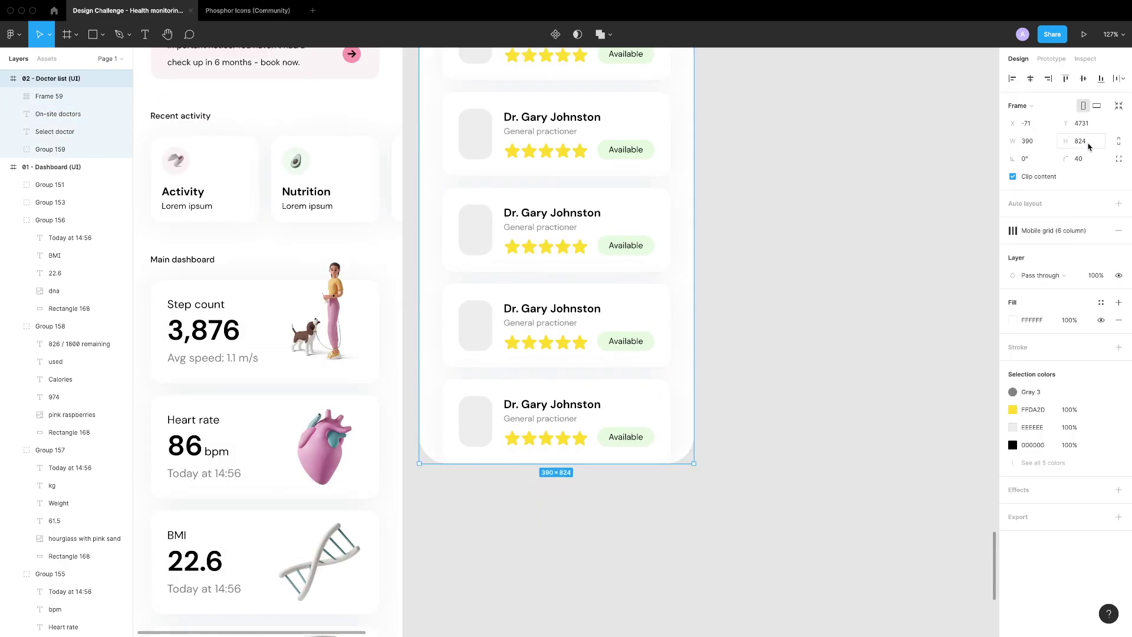
pyautogui.press('Escape')
pyautogui.scroll(5, 507, 255)
# Select all five card groups and ungroup them
pyautogui.click(586, 258)
pyautogui.click(586, 258)
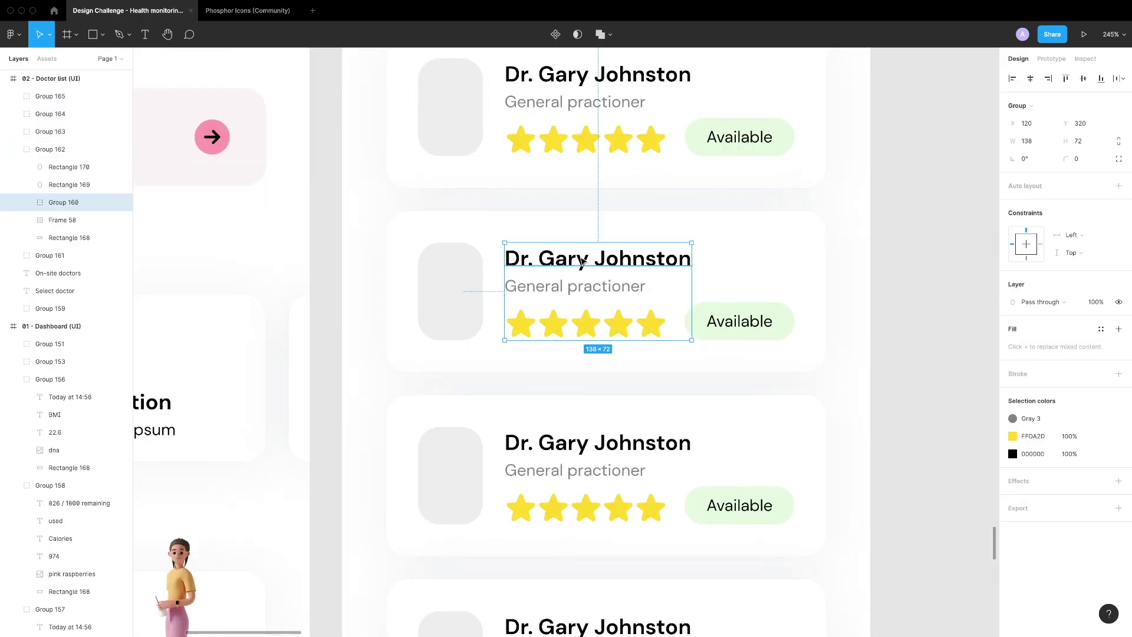
pyautogui.scroll(-5, 531, 337)
pyautogui.press('super+alt+a')
pyautogui.press('super+shift+g')
pyautogui.scroll(5, 531, 337)
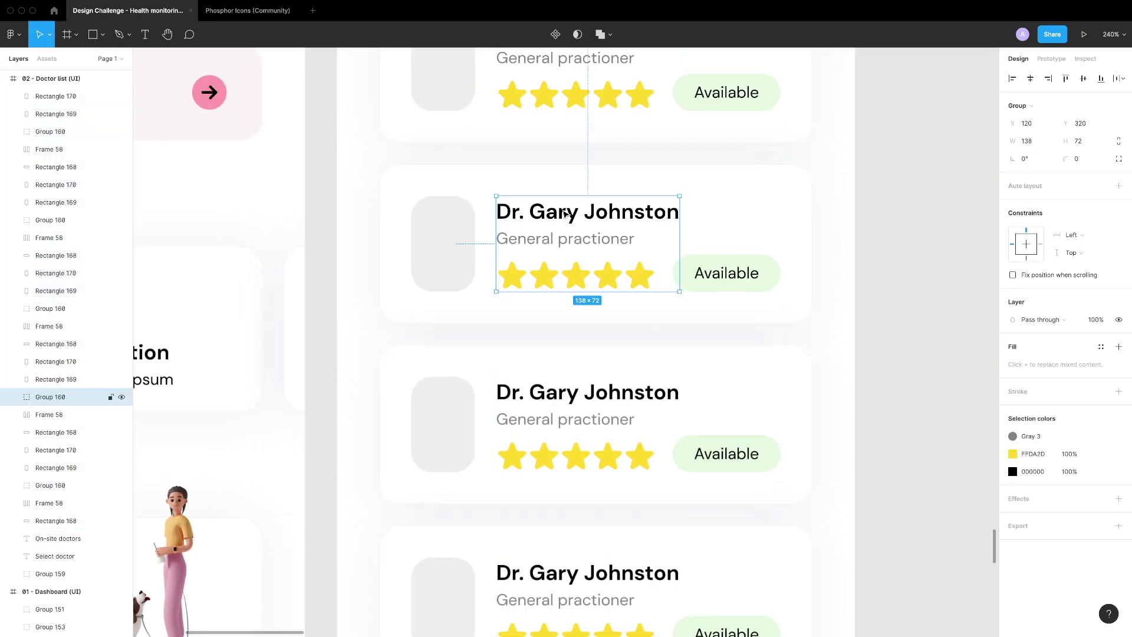
pyautogui.scroll(-4, 524, 319)
pyautogui.press('super+a')
pyautogui.scroll(-3, 524, 318)
pyautogui.scroll(6, 531, 295)
# Give the second card a different doctor name
pyautogui.click(541, 284)
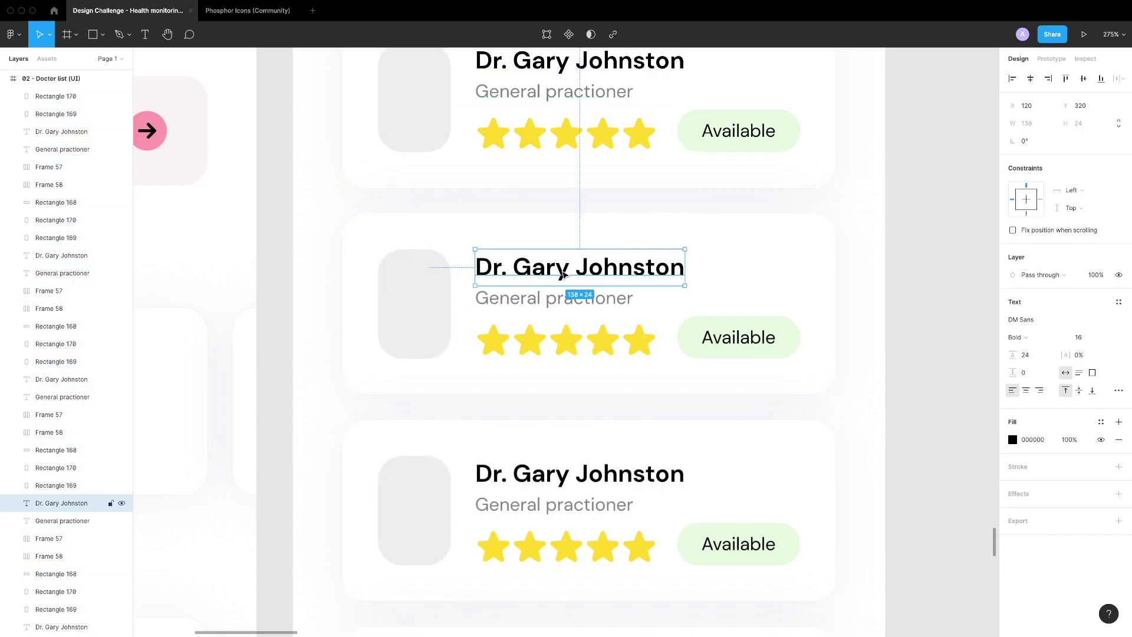
pyautogui.scroll(-2, 733, 376)
pyautogui.doubleClick(678, 386)
pyautogui.write('Dr. Sall')
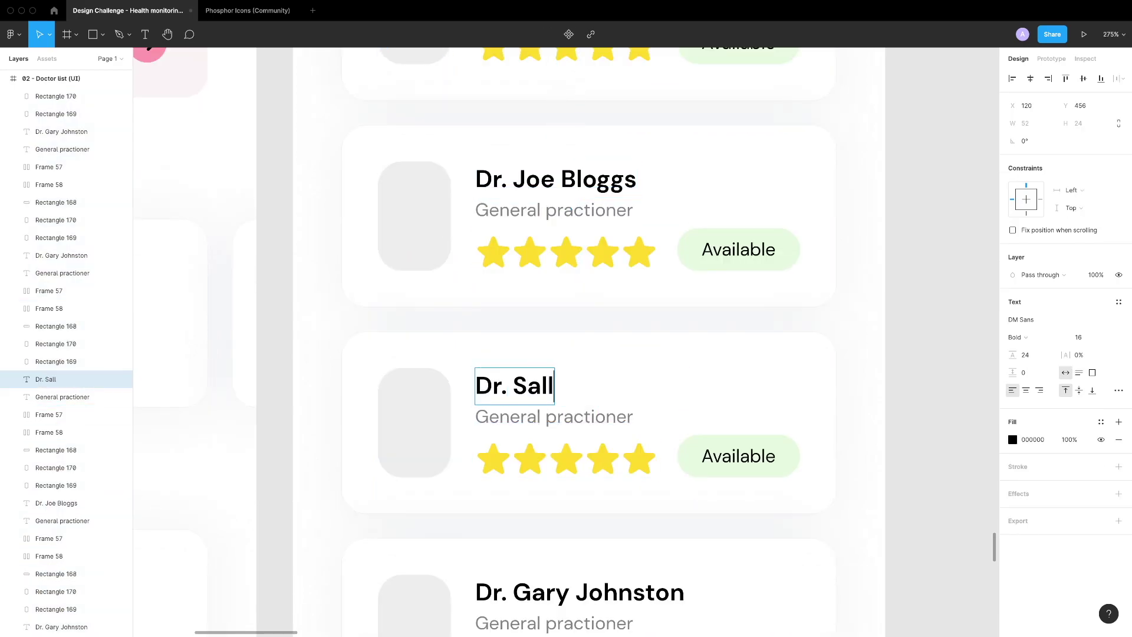
pyautogui.write('y Smith')
pyautogui.press('Escape')
pyautogui.scroll(-4, 589, 365)
# Edit the following cards' doctor names, each starting with 'Dr.'
pyautogui.doubleClick(660, 361)
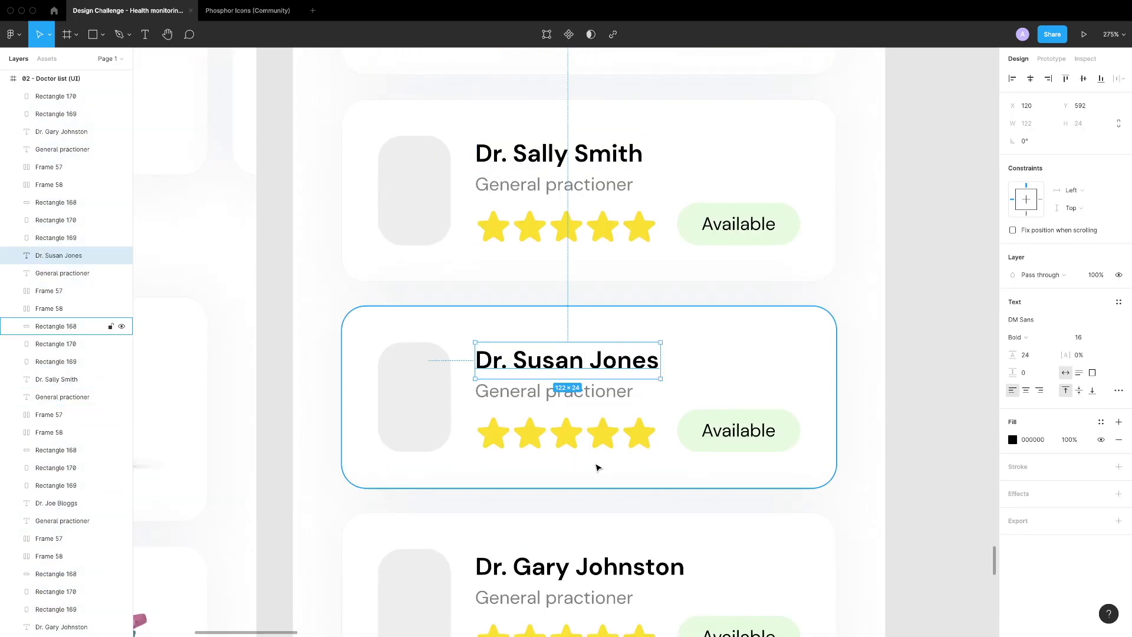
pyautogui.scroll(-2, 597, 467)
pyautogui.doubleClick(570, 494)
pyautogui.write('Dr.')
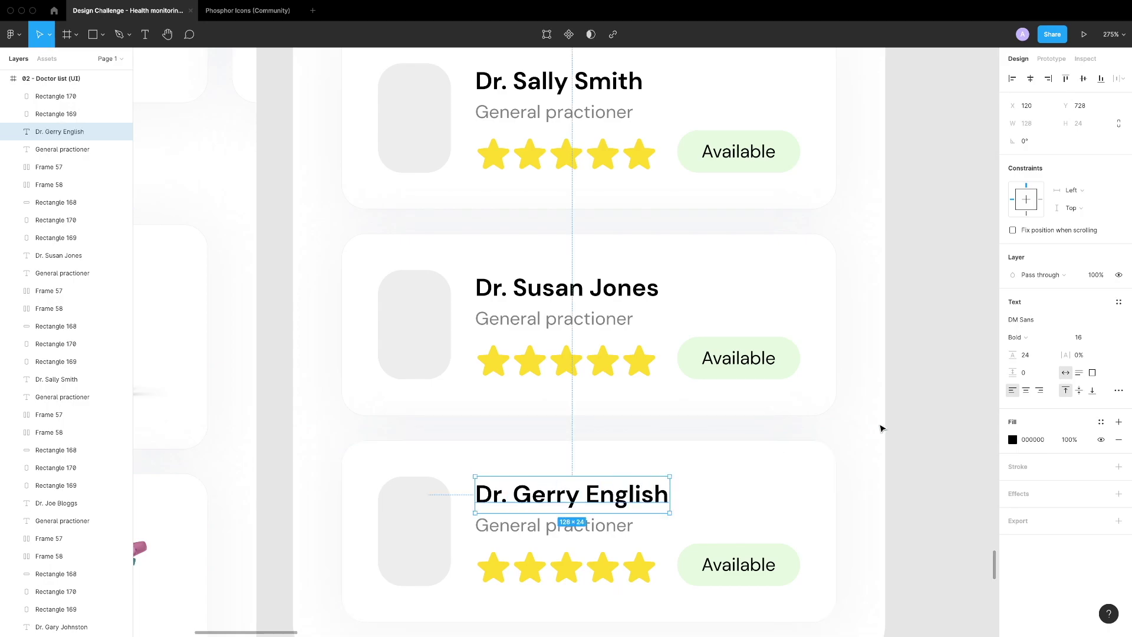
pyautogui.press('Escape')
pyautogui.scroll(-5, 864, 458)
pyautogui.scroll(4, 513, 278)
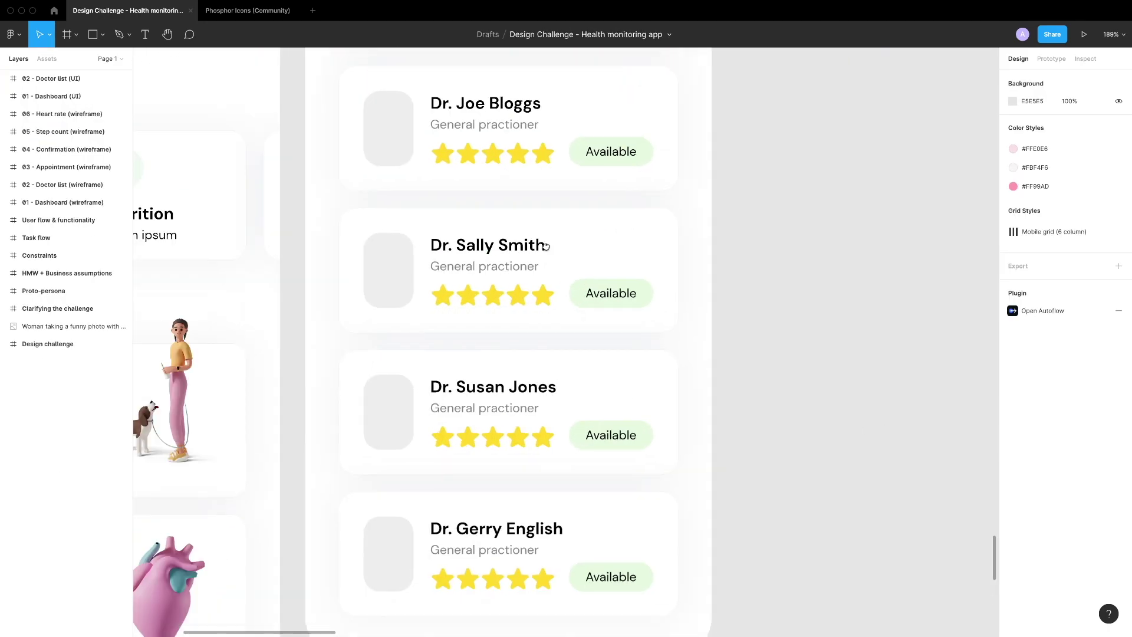
pyautogui.scroll(5, 574, 321)
# Change one card's status label to Busy and apply the pink colour style to its pill
pyautogui.doubleClick(621, 298)
pyautogui.write('Busy')
pyautogui.press('Escape')
pyautogui.click(1101, 382)
pyautogui.click(1021, 447)
pyautogui.scroll(2, 788, 240)
pyautogui.hotkey('shift', 'Right')
pyautogui.press('Right')
pyautogui.press('Right')
pyautogui.press('Right')
pyautogui.press('Right')
pyautogui.press('Right')
pyautogui.press('Right')
pyautogui.press('Right')
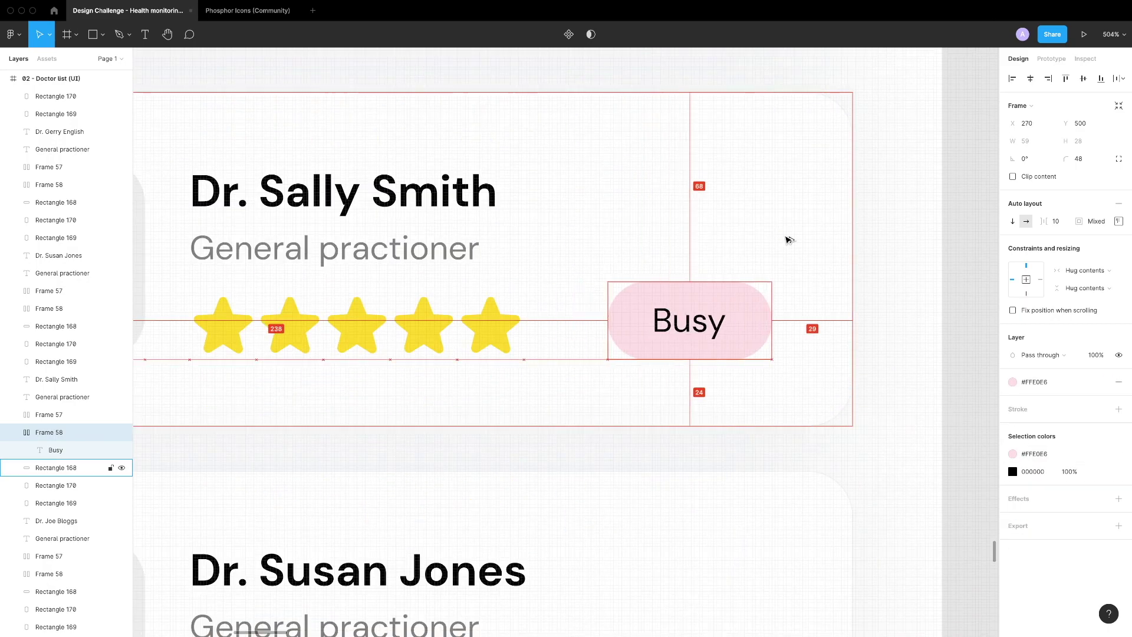
pyautogui.scroll(-10, 778, 240)
# Mark the next card Busy and make its status pill light pink
pyautogui.doubleClick(672, 382)
pyautogui.write('Busy')
pyautogui.press('Escape')
pyautogui.press('Escape')
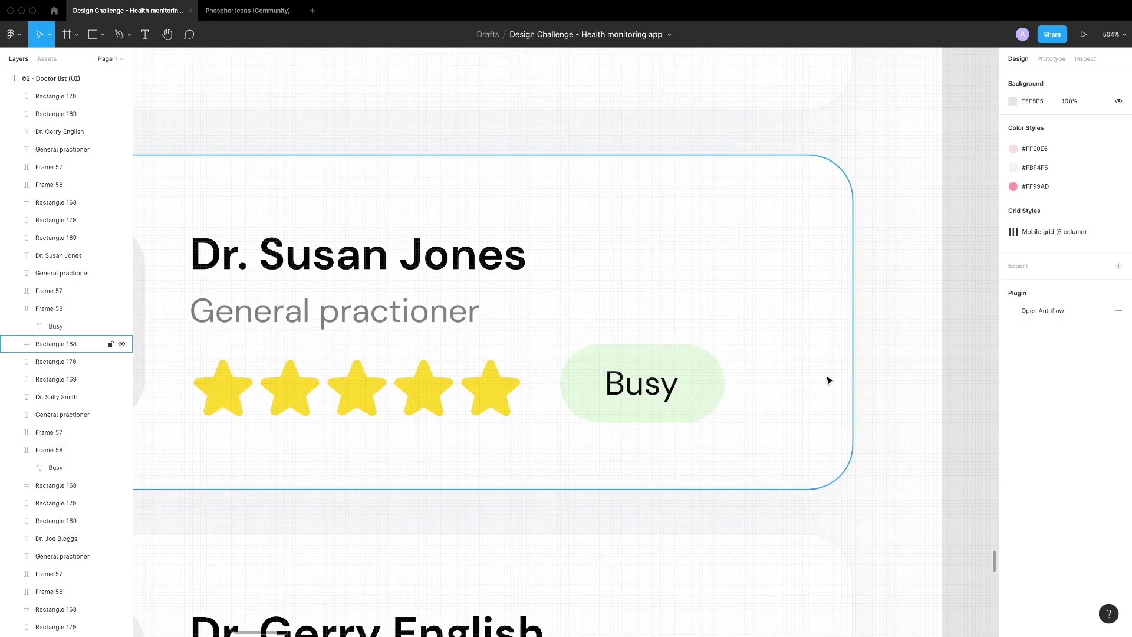
pyautogui.hotkey('shift', 'Right')
pyautogui.hotkey('shift', 'Right')
pyautogui.press('Right')
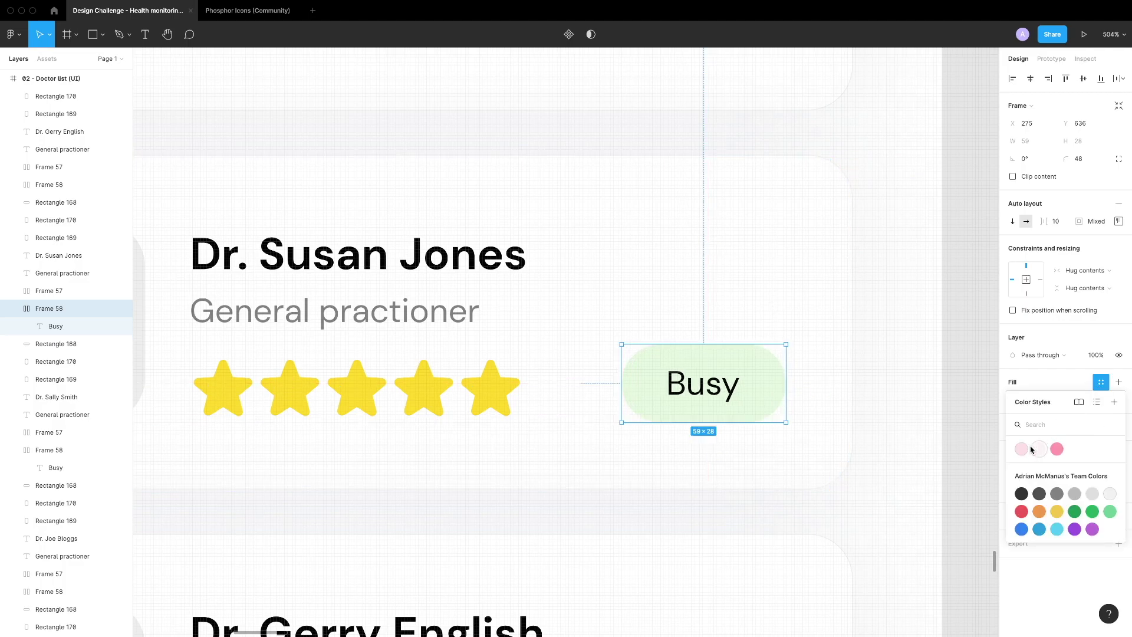
pyautogui.click(1031, 449)
pyautogui.scroll(-6, 720, 331)
# Set a third card's label to Busy with the light pink pill style
pyautogui.doubleClick(695, 400)
pyautogui.write('Busy')
pyautogui.press('Escape')
pyautogui.hotkey('shift', 'Right')
pyautogui.hotkey('shift', 'Right')
pyautogui.press('Right')
pyautogui.click(1023, 449)
pyautogui.press('Escape')
pyautogui.scroll(-5, 824, 404)
pyautogui.scroll(5, 826, 330)
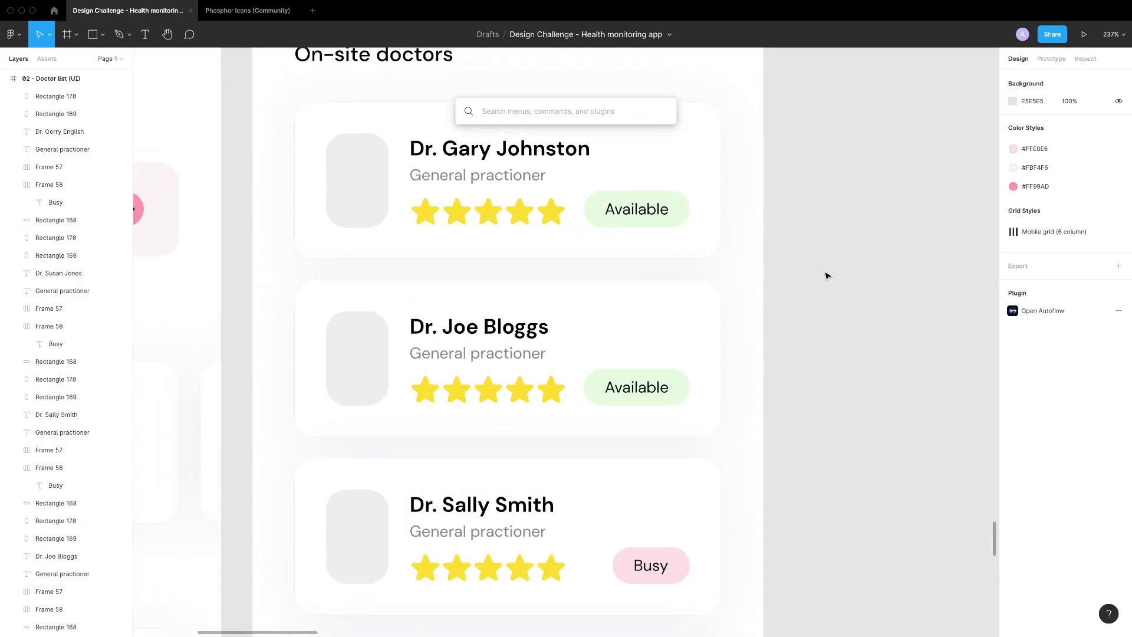
# Search the Unsplash plugin for 'doctor' and insert the photo with the pink backdrop
pyautogui.write('unsplash')
pyautogui.press('Return')
pyautogui.write('doctor')
pyautogui.press('Return')
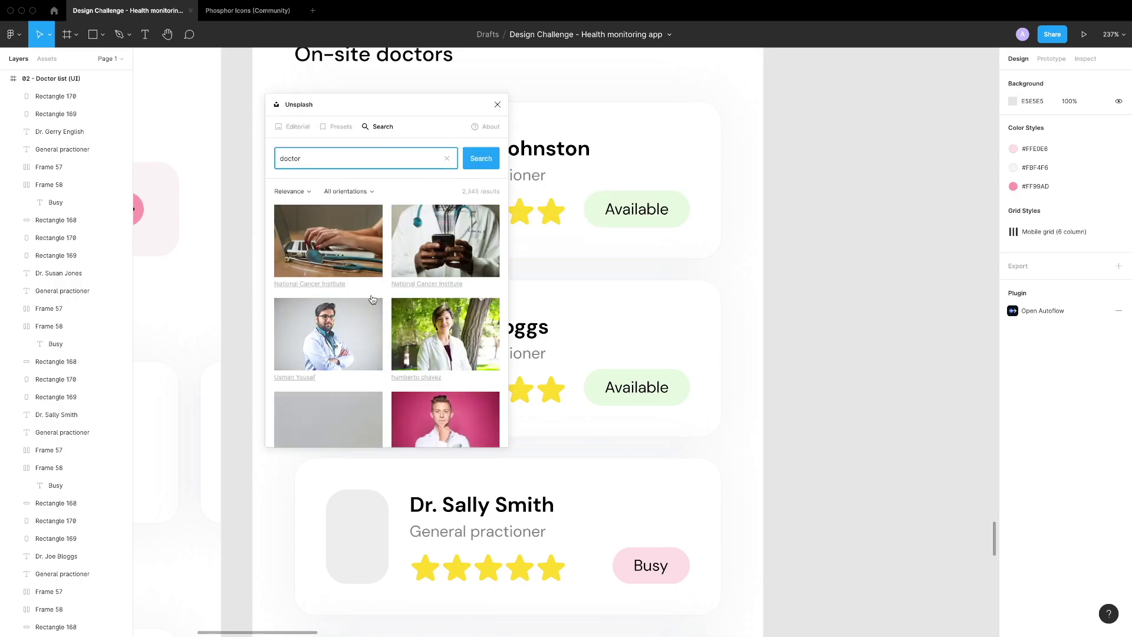
pyautogui.scroll(-3, 397, 289)
pyautogui.click(444, 275)
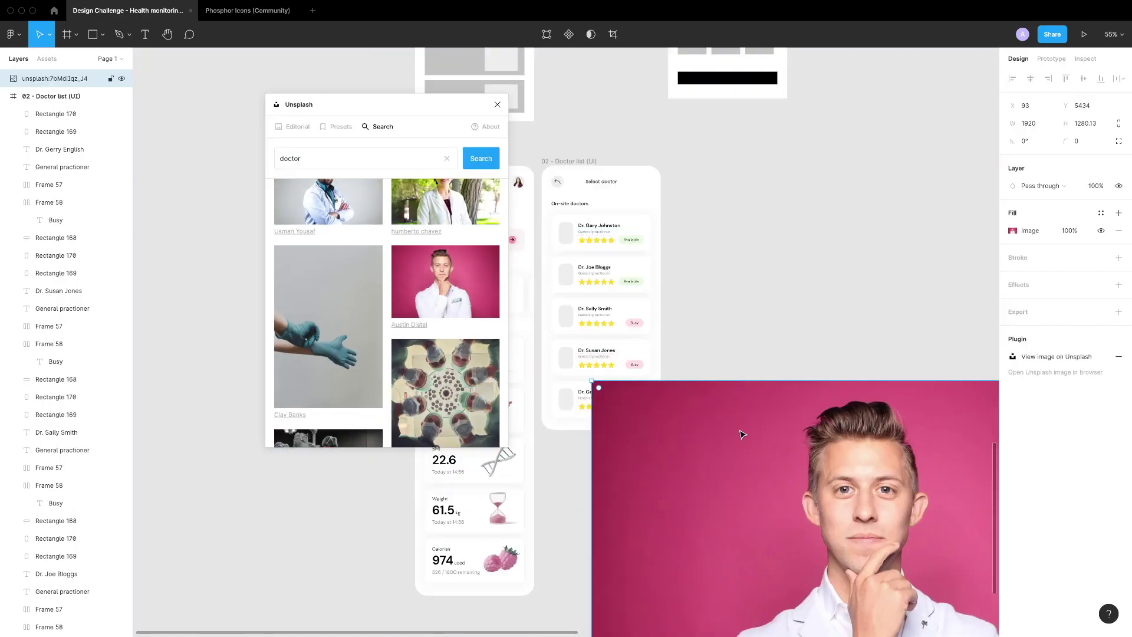
pyautogui.click(718, 356)
# Insert the standing doctor photo and shrink it to width 96
pyautogui.scroll(5, 664, 429)
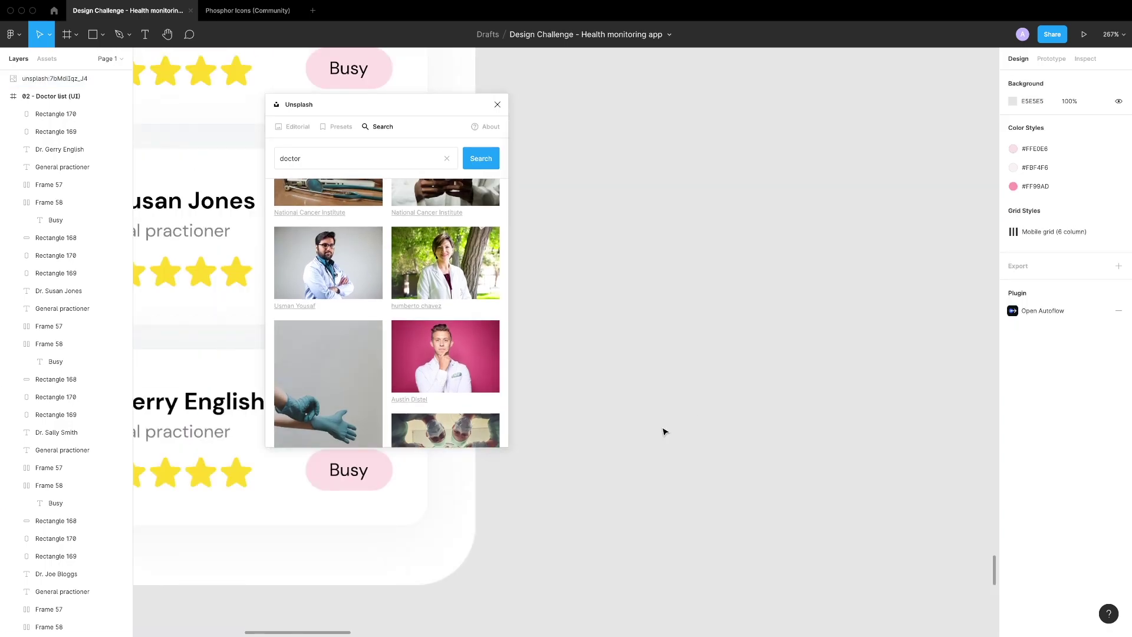
pyautogui.scroll(-3, 387, 328)
pyautogui.scroll(-2, 386, 336)
pyautogui.scroll(-10, 386, 336)
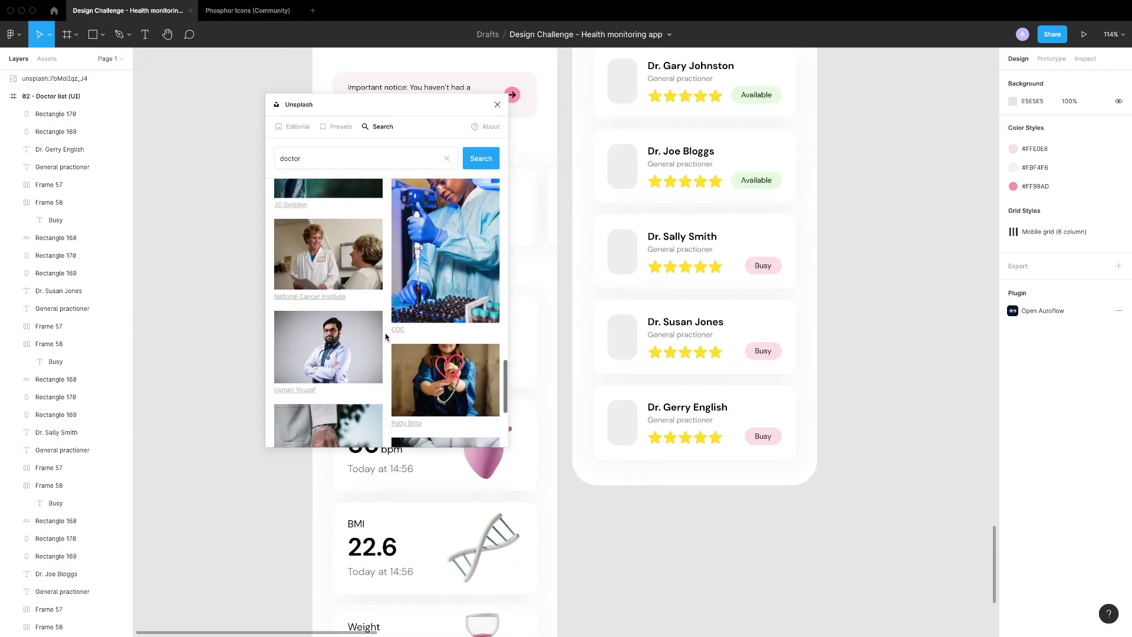
pyautogui.click(433, 287)
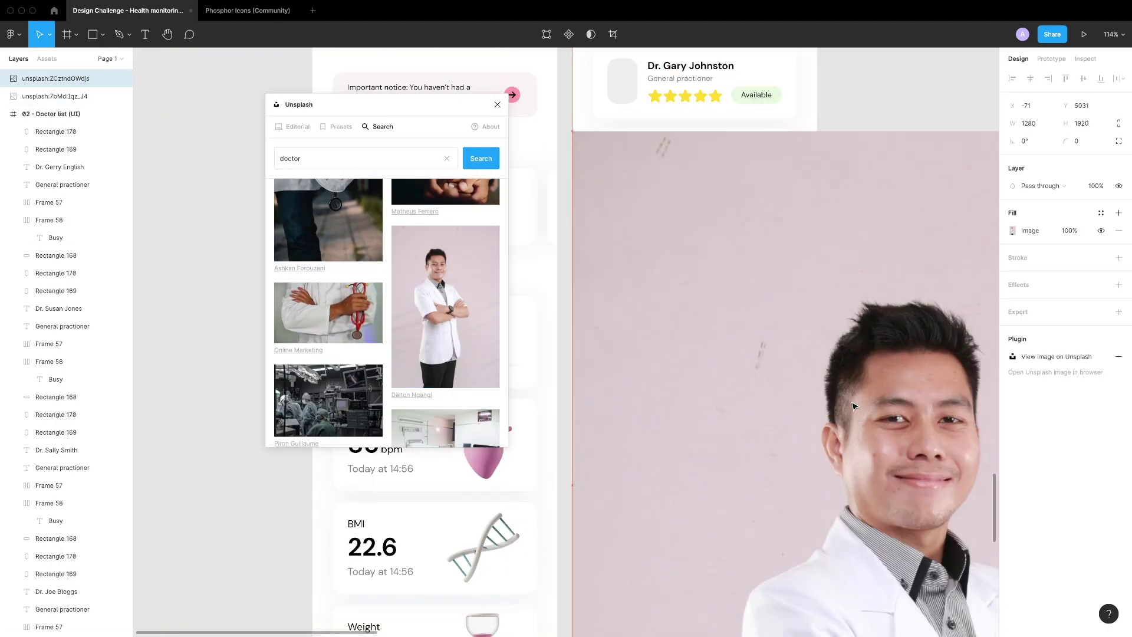
pyautogui.write('96')
pyautogui.press('Return')
pyautogui.click(803, 341)
# Insert the teal-scrubs doctor photo at width 100
pyautogui.scroll(-10, 362, 287)
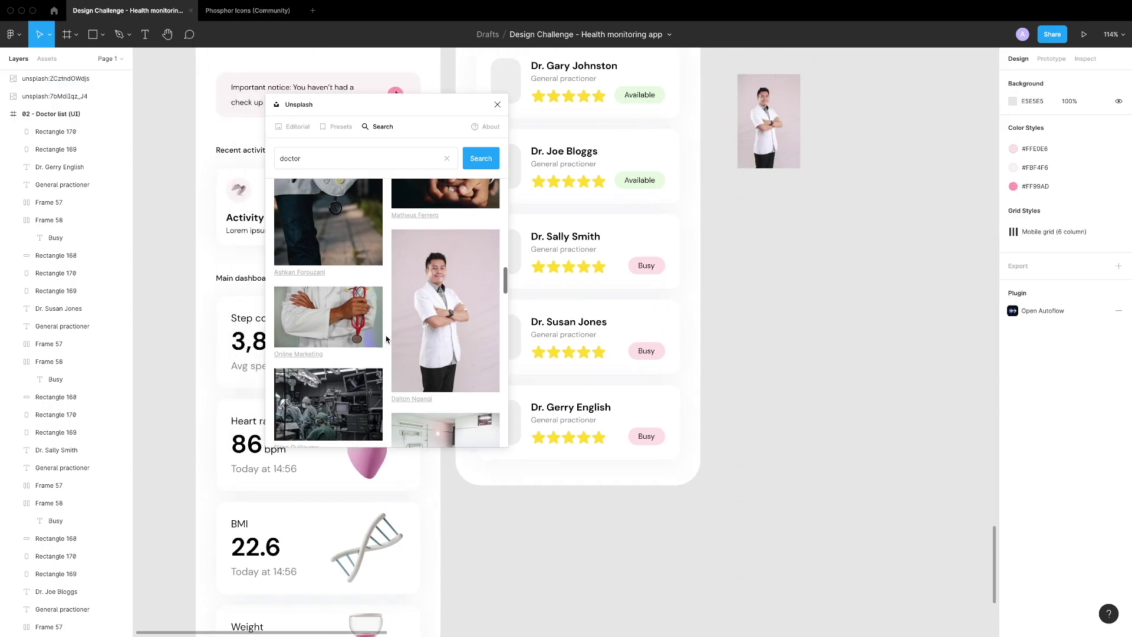
pyautogui.click(362, 288)
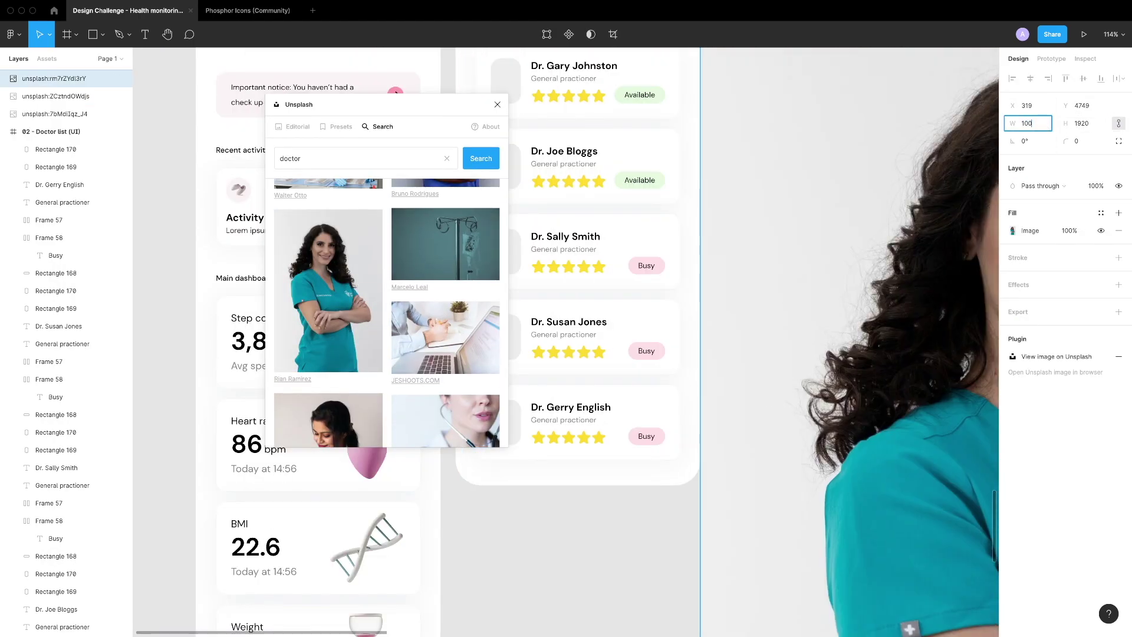
pyautogui.write('100')
pyautogui.press('Return')
pyautogui.scroll(4, 762, 383)
pyautogui.moveTo(762, 383); pyautogui.dragTo(780, 429)
pyautogui.scroll(-1, 787, 514)
pyautogui.scroll(-10, 384, 339)
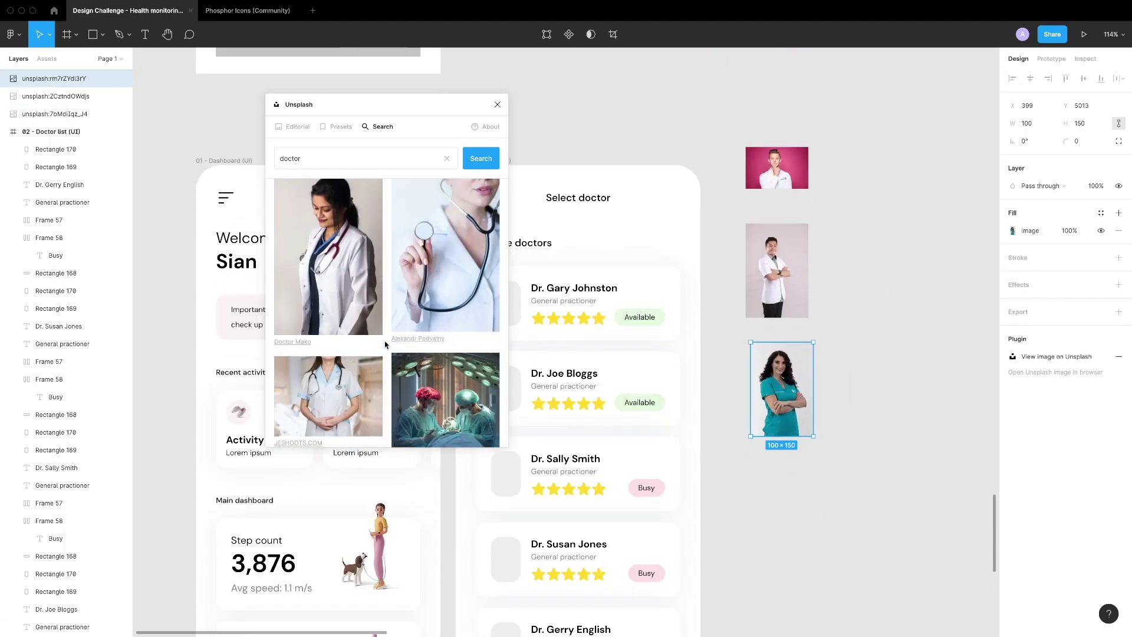
pyautogui.scroll(-10, 385, 345)
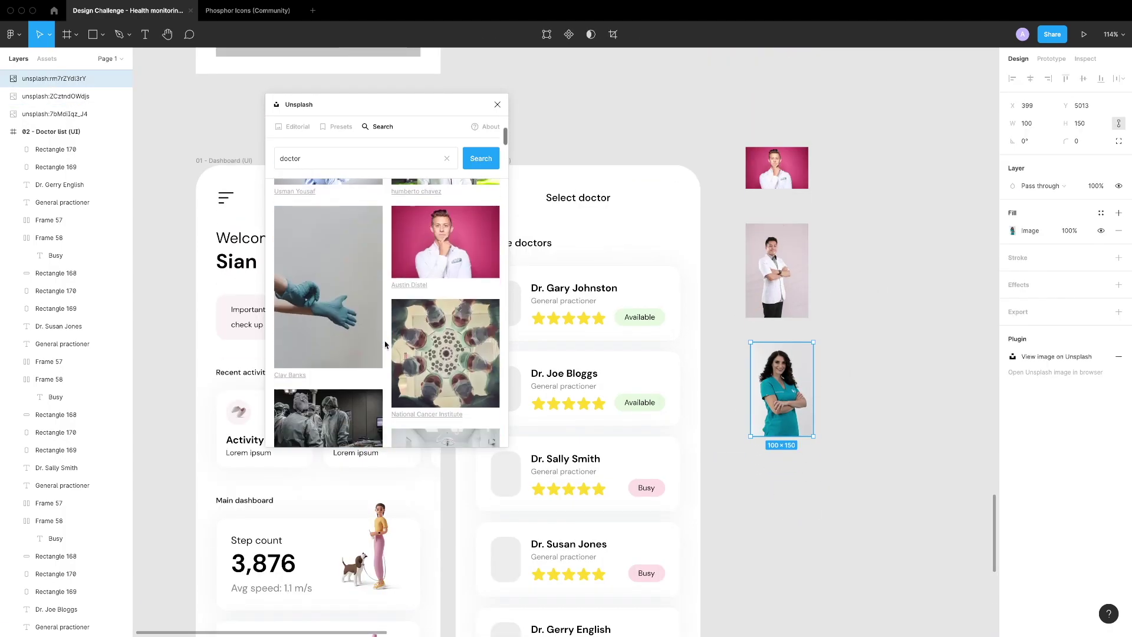
pyautogui.scroll(5, 385, 344)
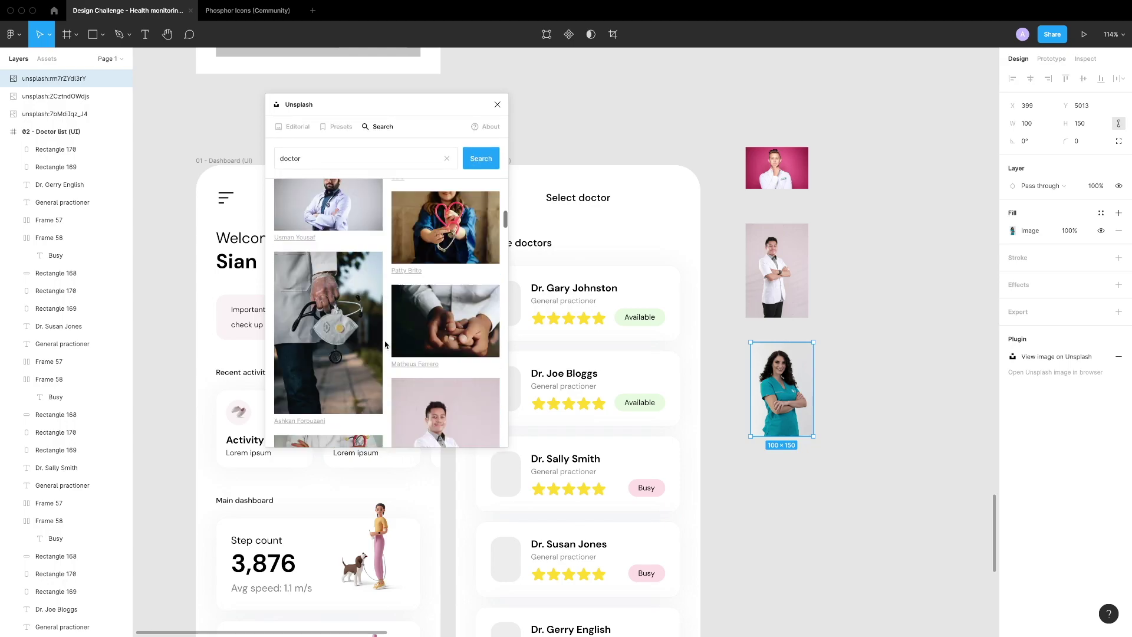
# Insert the white-coat and bearded doctor photos, each at width 100
pyautogui.click(327, 301)
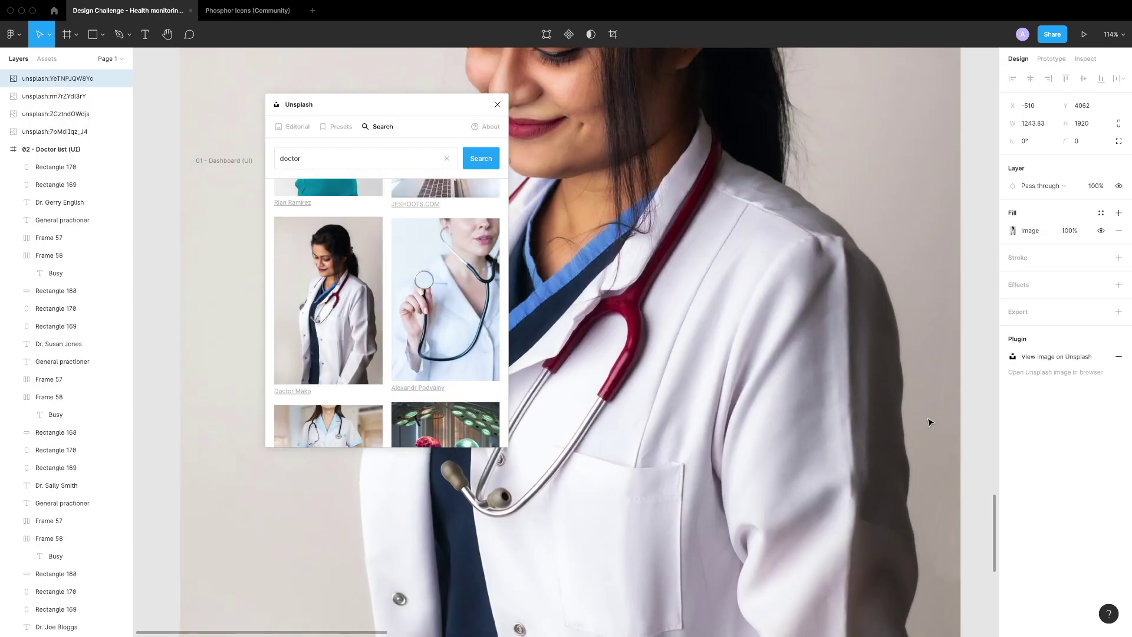
pyautogui.write('100')
pyautogui.press('Return')
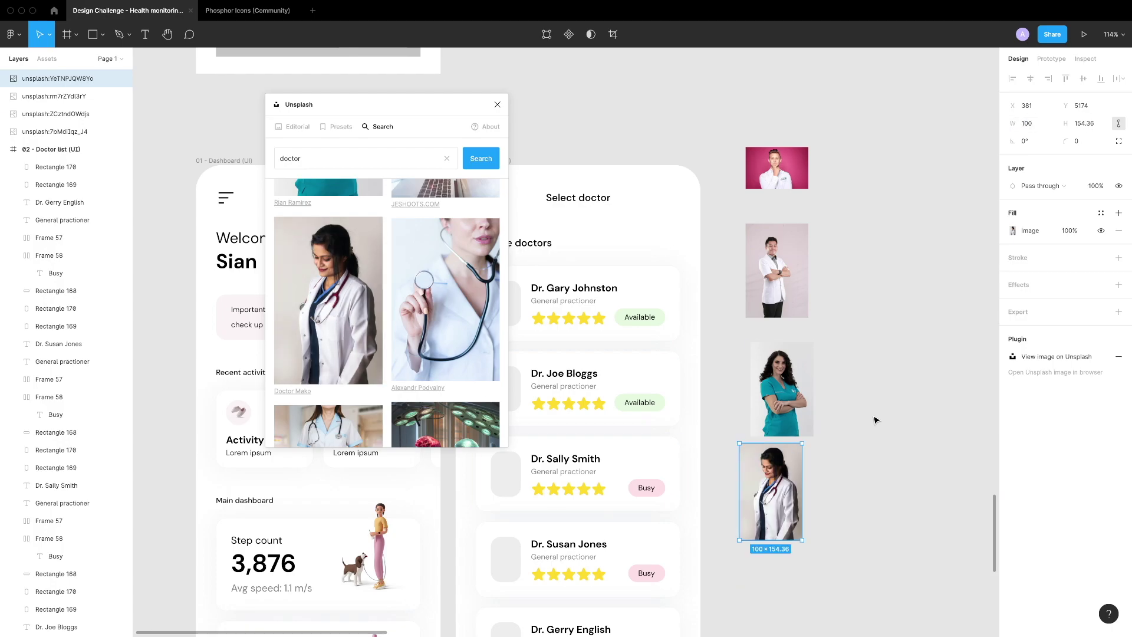
pyautogui.click(877, 419)
pyautogui.scroll(-5, 387, 394)
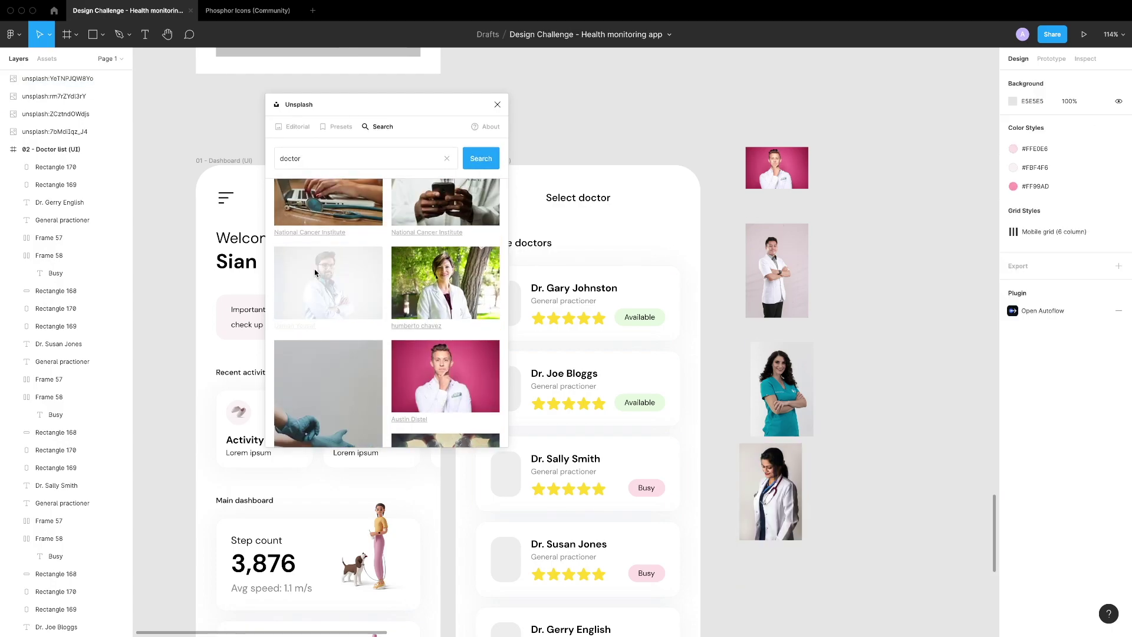
pyautogui.click(353, 383)
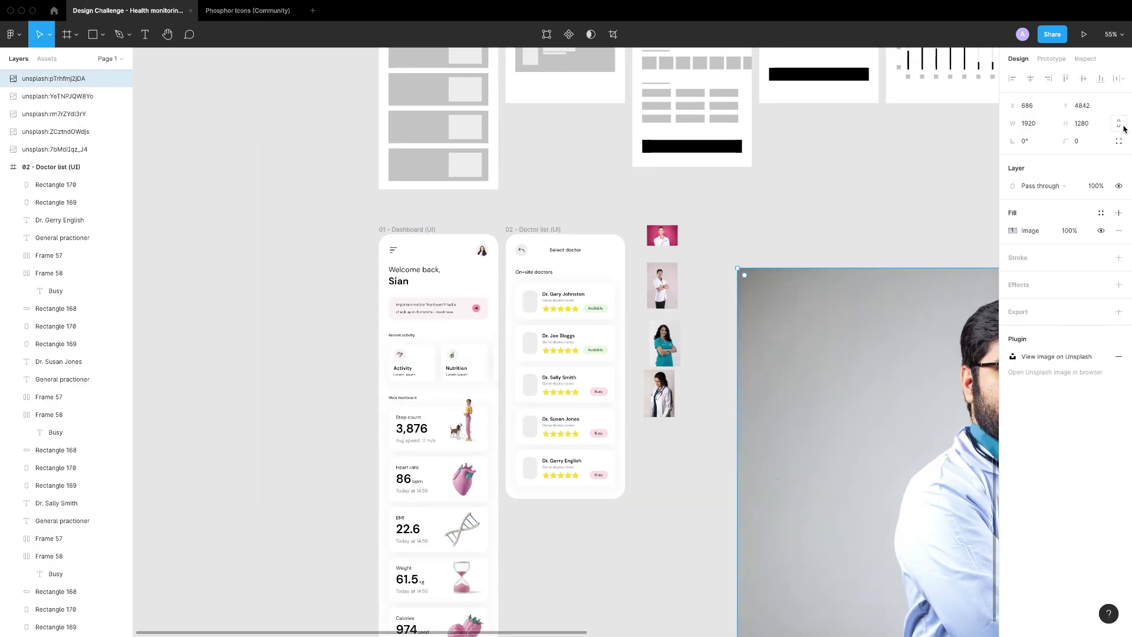
pyautogui.click(1028, 123)
pyautogui.write('100')
pyautogui.press('Return')
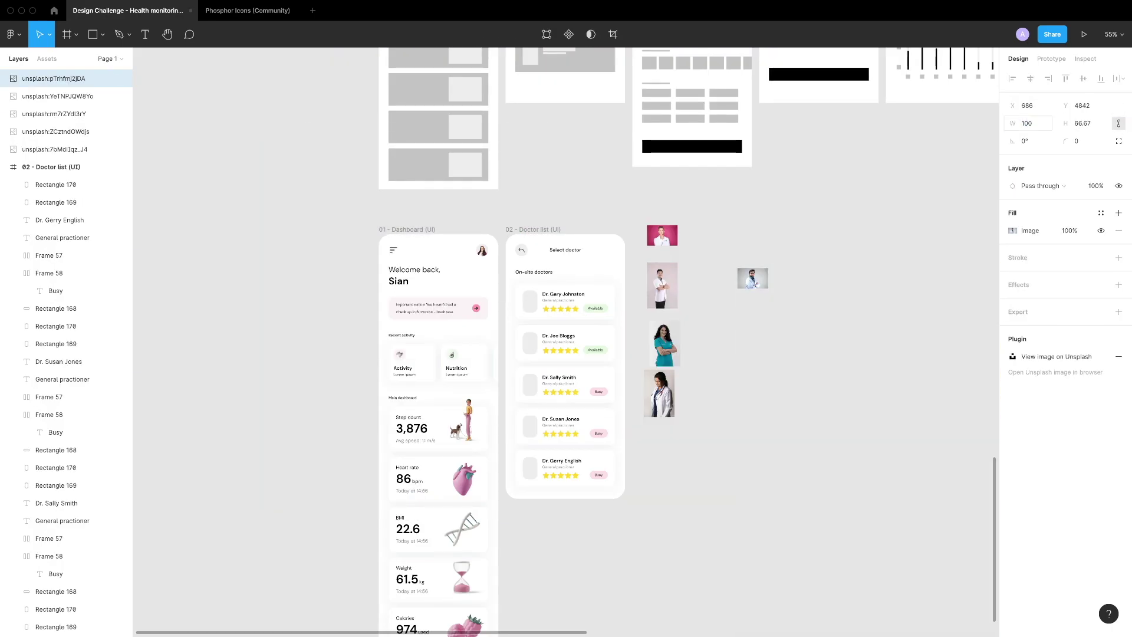
pyautogui.scroll(5, 513, 307)
# Select all five doctor photos and run Remove background on them
pyautogui.moveTo(912, 260); pyautogui.dragTo(770, 517)
pyautogui.click(851, 447)
pyautogui.scroll(3, 608, 308)
pyautogui.click(838, 138)
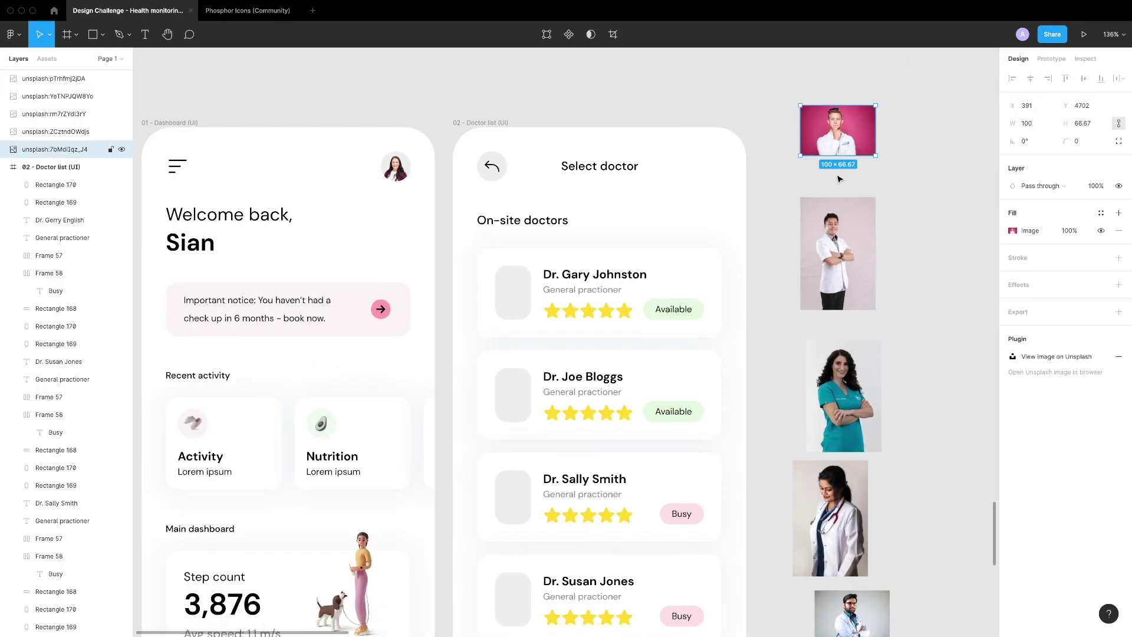
pyautogui.press('alt+super+a')
pyautogui.scroll(-1, 968, 419)
pyautogui.press('super+slash')
pyautogui.write('rem')
pyautogui.click(568, 186)
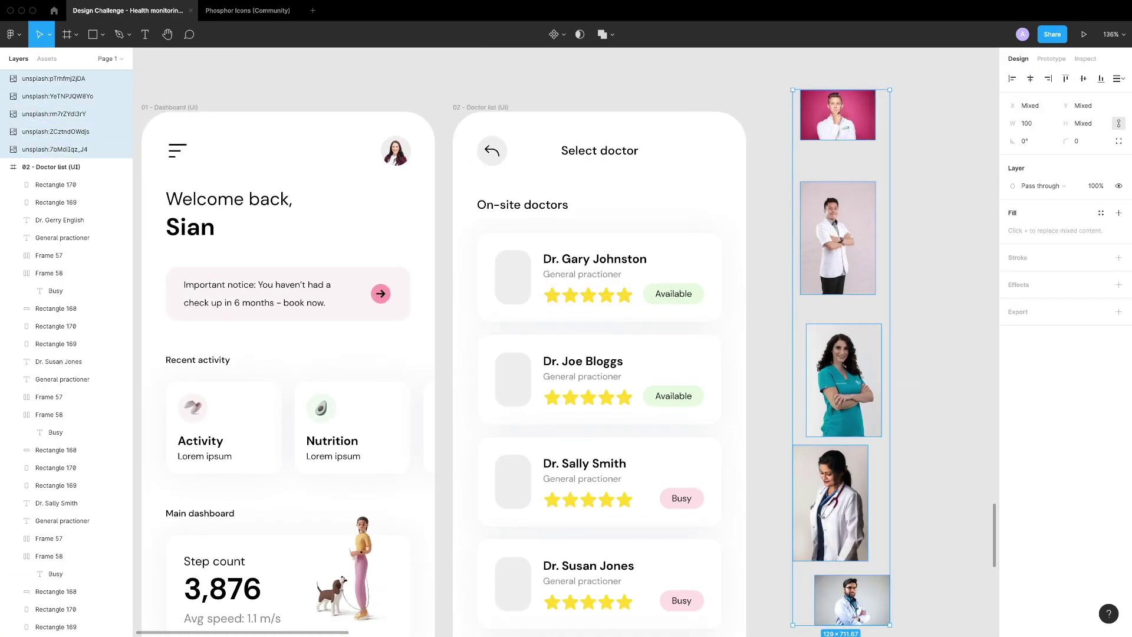
pyautogui.click(964, 403)
# Mask the pink-backdrop photo inside the first card's rounded avatar
pyautogui.click(513, 277)
pyautogui.scroll(3, 538, 280)
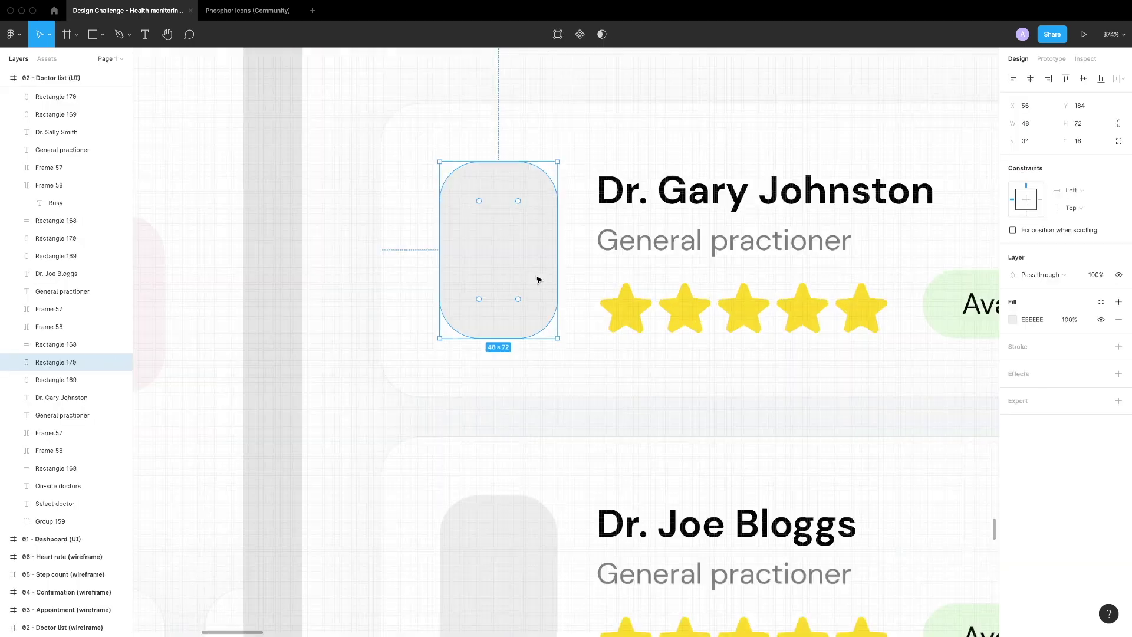
pyautogui.press('super+v')
pyautogui.scroll(3, 563, 305)
pyautogui.moveTo(563, 305); pyautogui.dragTo(480, 267)
pyautogui.keyDown('shift'); pyautogui.click(523, 136); pyautogui.keyUp('shift')
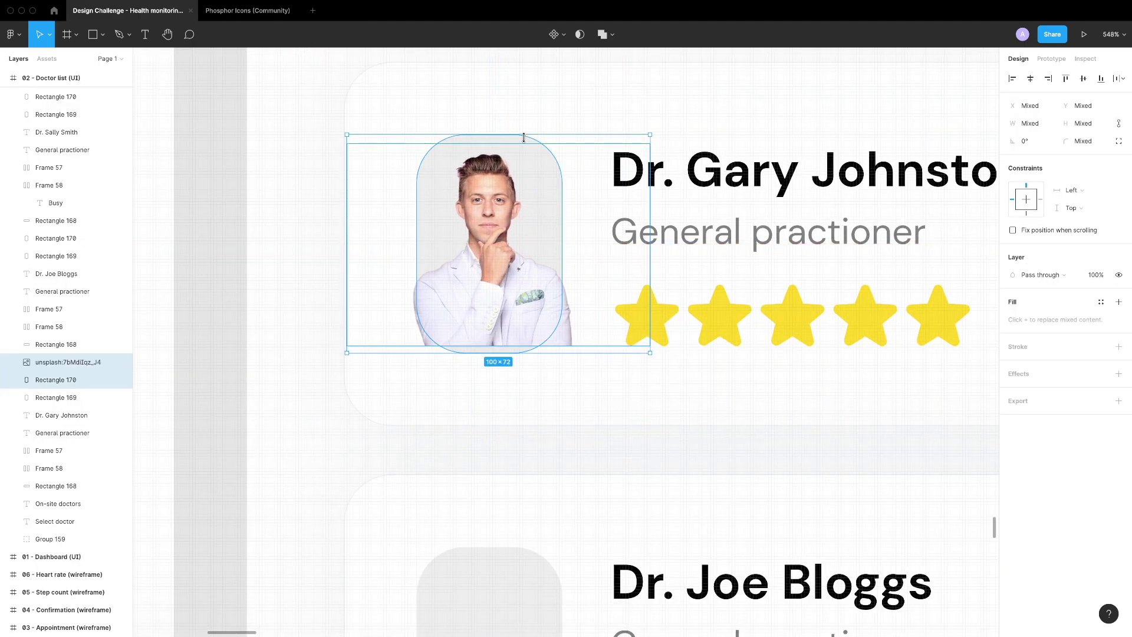
pyautogui.press('super+alt+m')
pyautogui.doubleClick(501, 280)
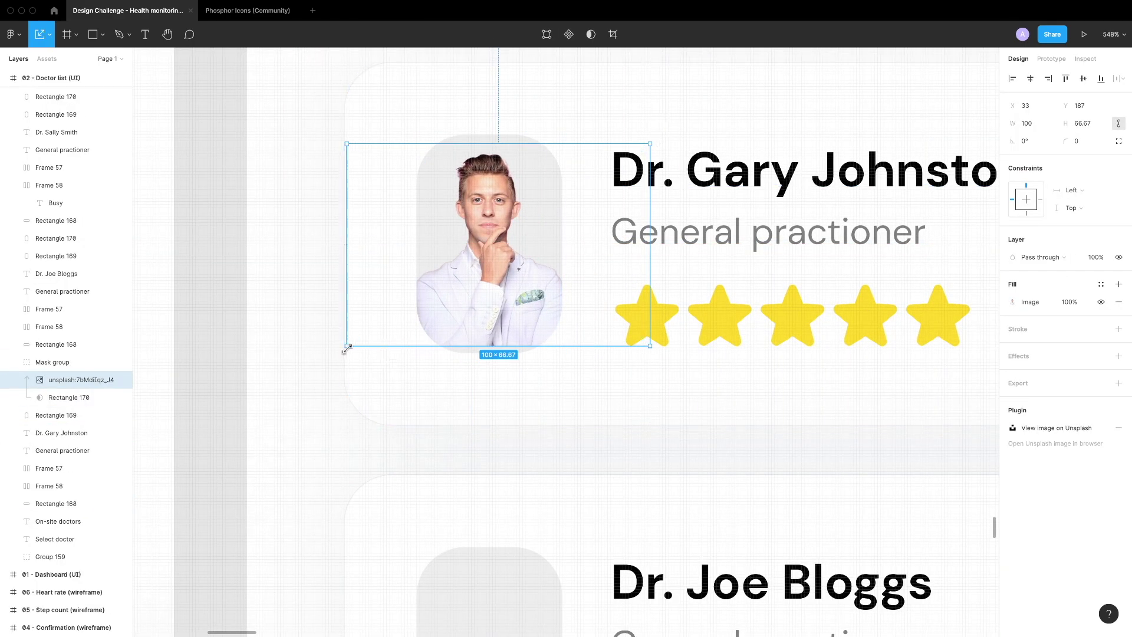
pyautogui.moveTo(346, 349); pyautogui.dragTo(342, 353)
pyautogui.scroll(-5, 619, 267)
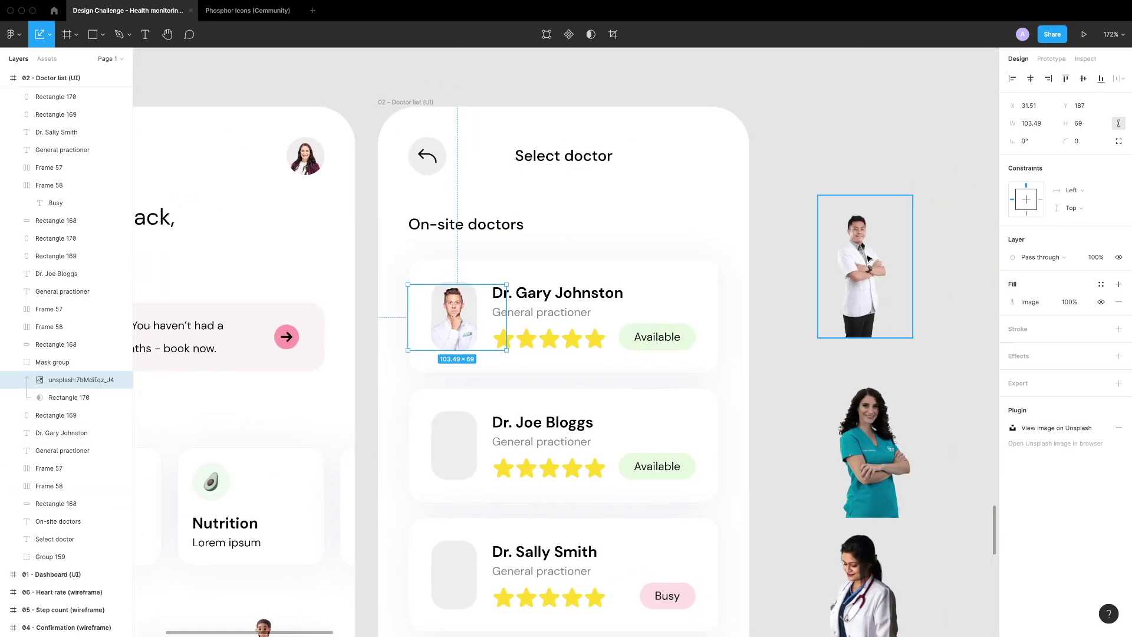
# Move the standing doctor photo onto the next card, resized and masked to its avatar
pyautogui.click(859, 265)
pyautogui.press('super+c')
pyautogui.scroll(5, 452, 488)
pyautogui.press('super+v')
pyautogui.moveTo(476, 402); pyautogui.dragTo(478, 397)
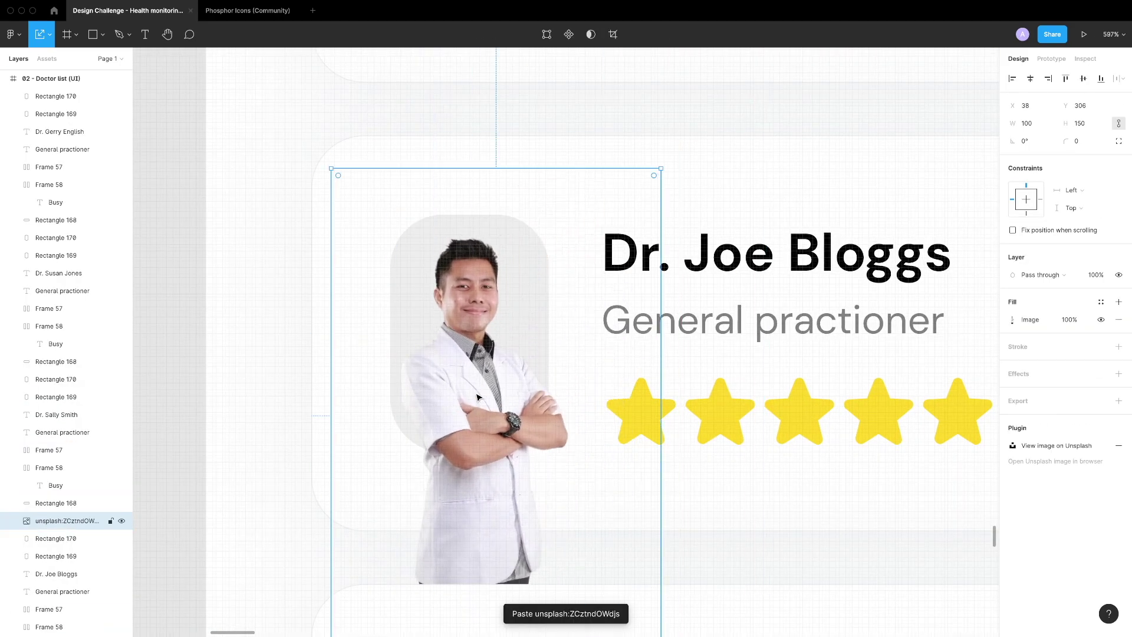
pyautogui.scroll(-3, 644, 561)
pyautogui.moveTo(331, 575); pyautogui.dragTo(389, 454)
pyautogui.moveTo(520, 382); pyautogui.dragTo(466, 391)
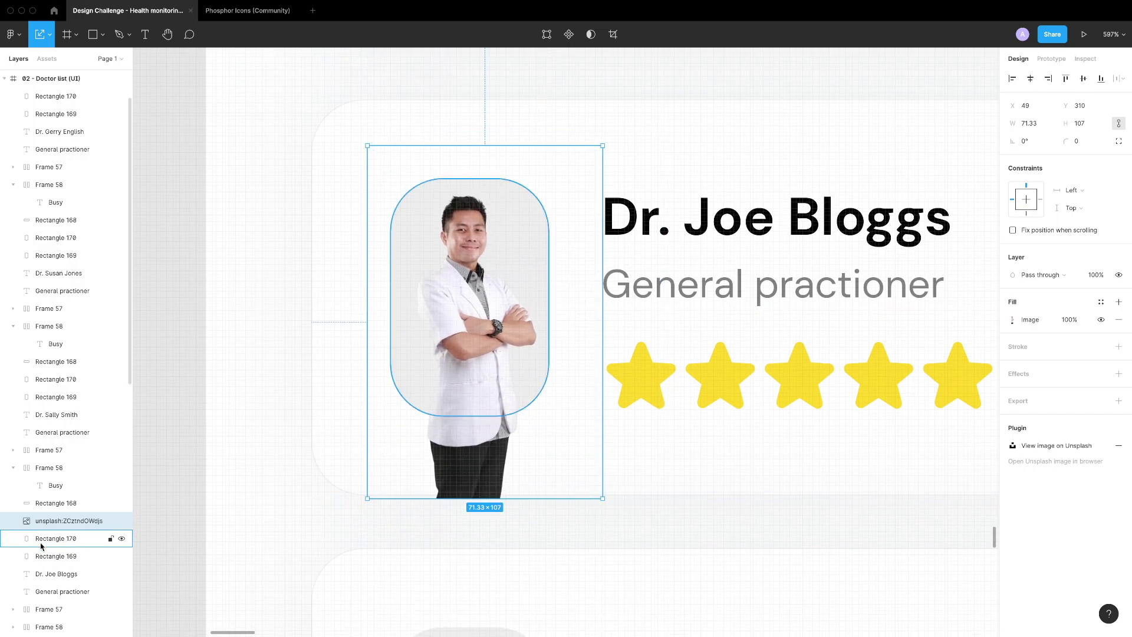
pyautogui.press('ctrl+super+m')
pyautogui.scroll(-10, 572, 473)
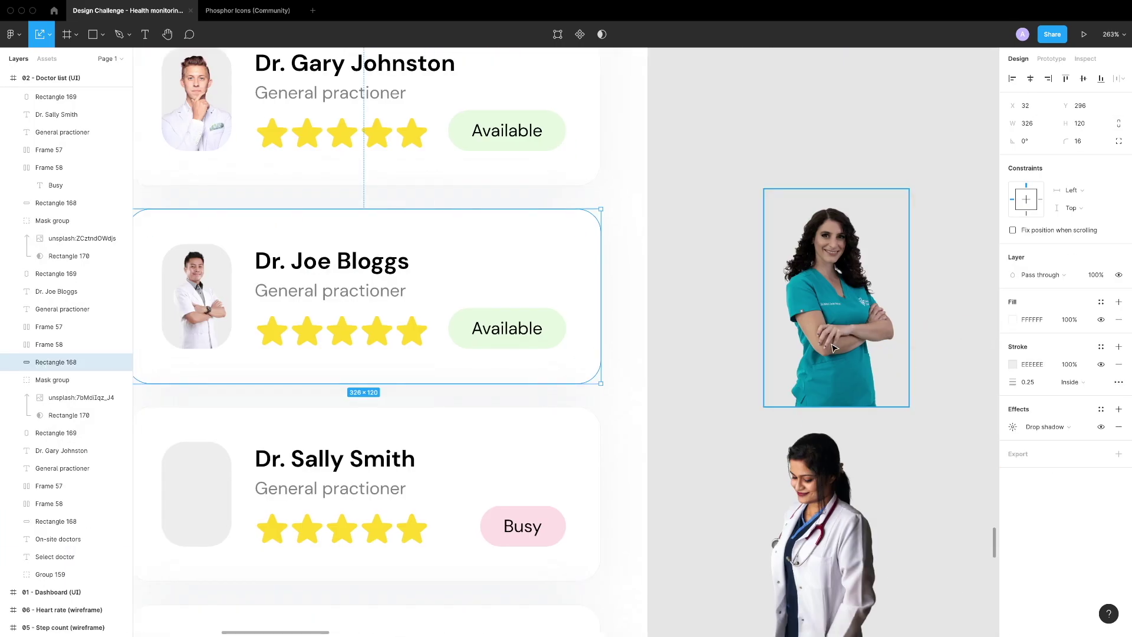
# Paste the teal-scrubs photo onto its card, resize it and mask it to the avatar
pyautogui.press('Escape')
pyautogui.click(445, 380)
pyautogui.scroll(5, 447, 381)
pyautogui.press('super+v')
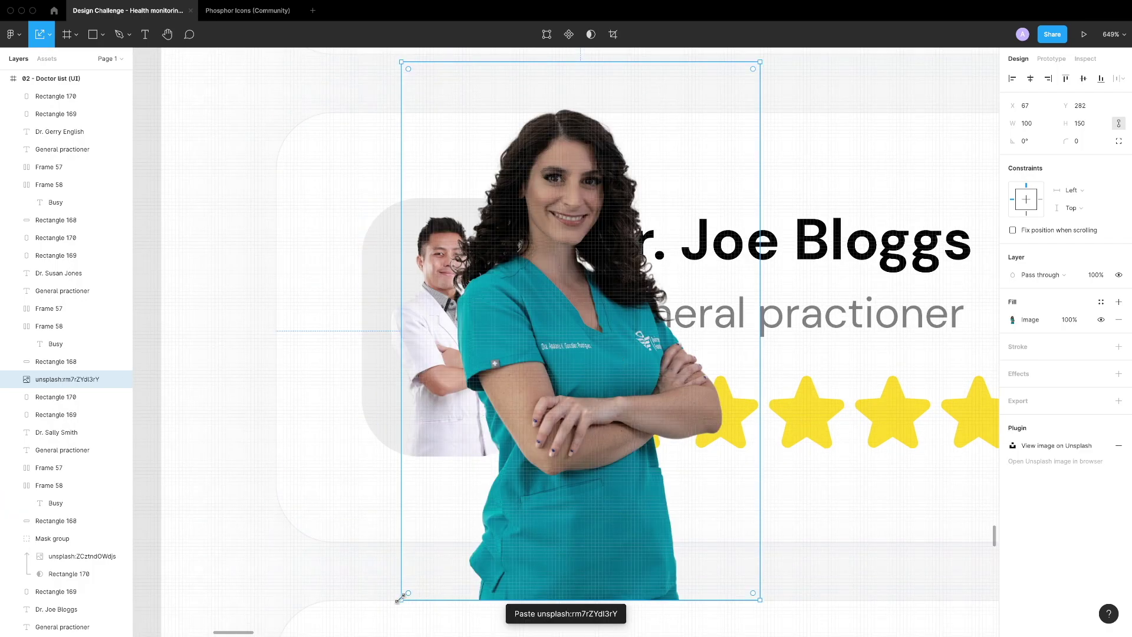
pyautogui.moveTo(398, 598); pyautogui.dragTo(627, 262)
pyautogui.press('super+x')
pyautogui.scroll(-5, 462, 354)
pyautogui.press('super+v')
pyautogui.moveTo(472, 397); pyautogui.dragTo(448, 344)
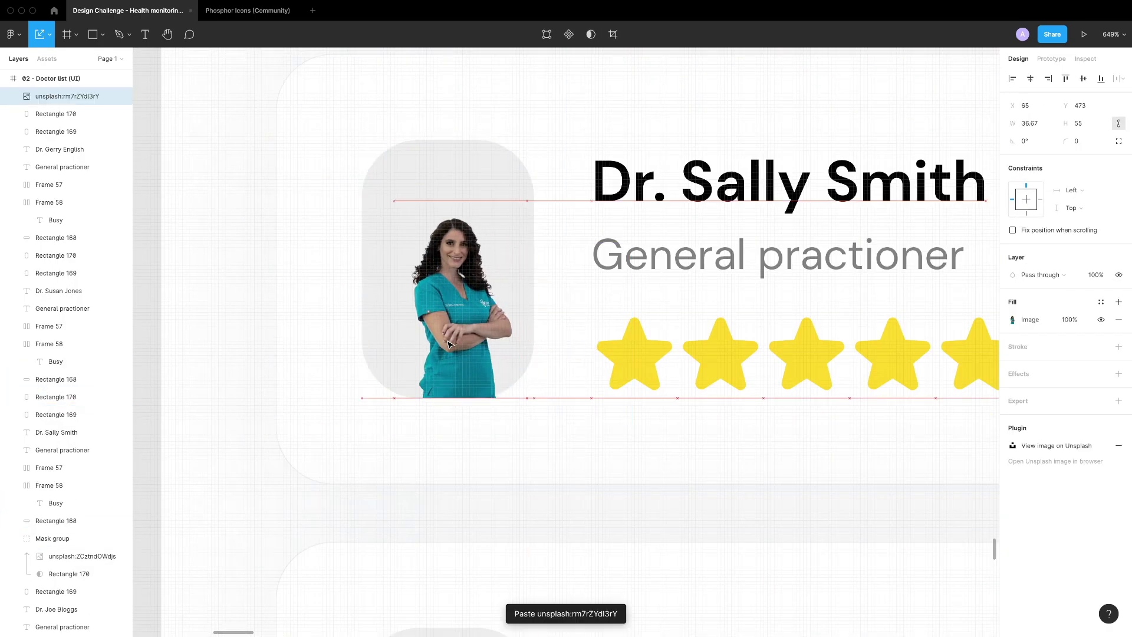
pyautogui.moveTo(518, 201); pyautogui.dragTo(543, 192)
pyautogui.keyDown('shift'); pyautogui.click(379, 291); pyautogui.keyUp('shift')
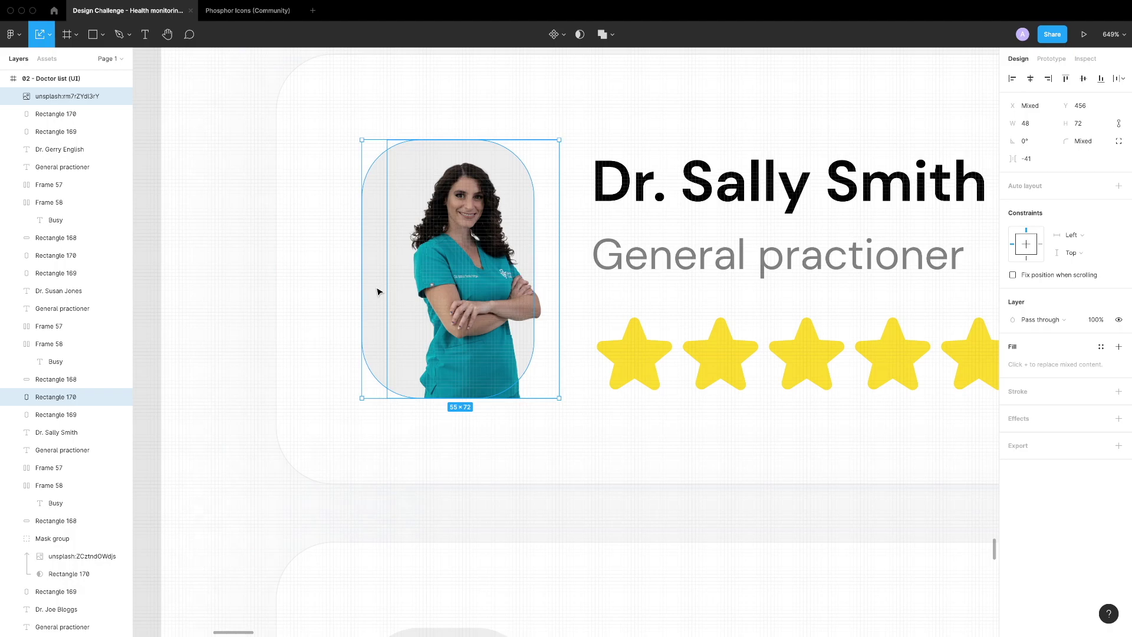
pyautogui.press('ctrl+super+m')
pyautogui.scroll(-5, 451, 275)
# Move the white-coat photo onto its card, shrink it and mask it to the avatar
pyautogui.click(619, 319)
pyautogui.press('super+x')
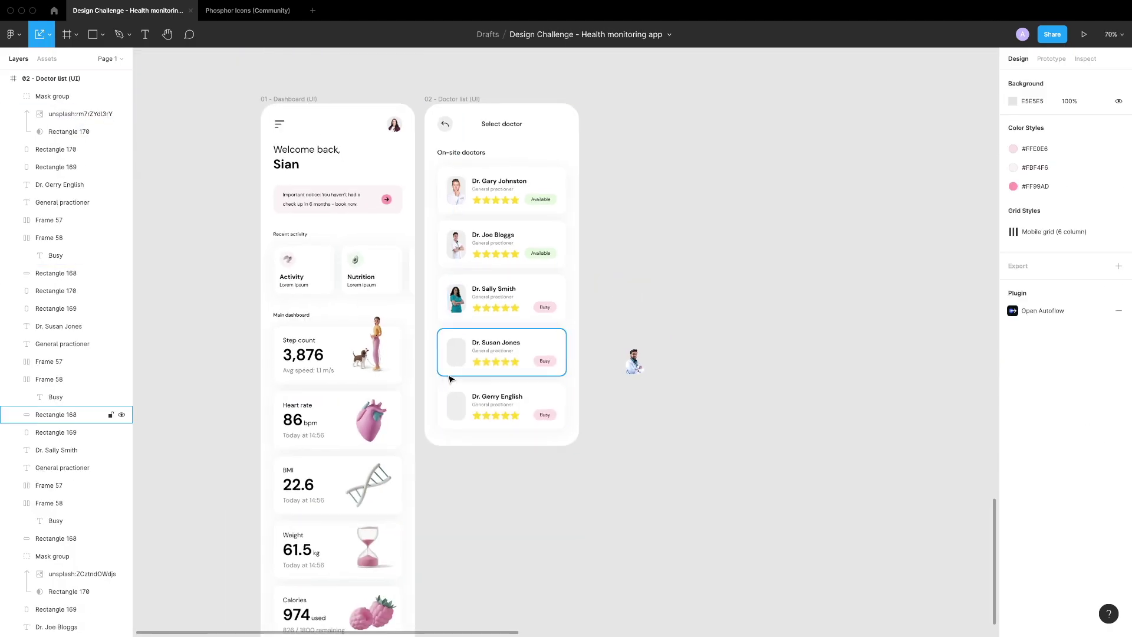
pyautogui.scroll(5, 505, 295)
pyautogui.click(505, 295)
pyautogui.press('super+v')
pyautogui.moveTo(409, 463); pyautogui.dragTo(627, 202)
pyautogui.moveTo(684, 148); pyautogui.dragTo(482, 290)
pyautogui.keyDown('shift'); pyautogui.click(462, 95); pyautogui.keyUp('shift')
pyautogui.press('ctrl+super+m')
pyautogui.scroll(-5, 482, 290)
# Mask the bearded doctor photo inside the last card's rounded avatar
pyautogui.click(654, 361)
pyautogui.press('super+x')
pyautogui.scroll(3, 463, 399)
pyautogui.click(462, 399)
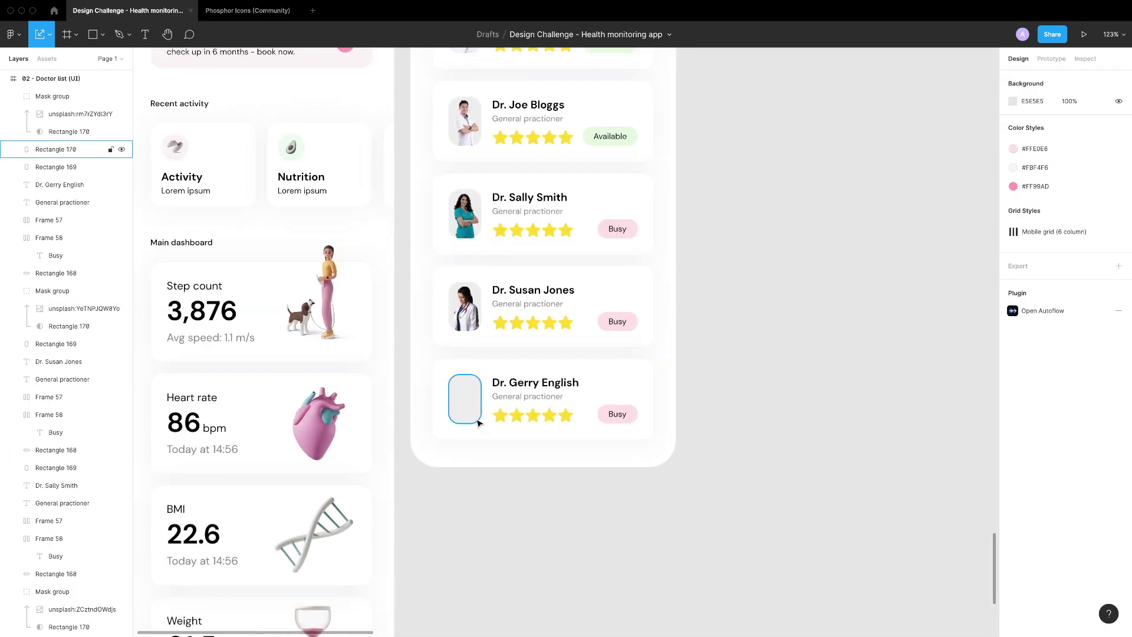
pyautogui.scroll(3, 422, 359)
pyautogui.press('super+v')
pyautogui.moveTo(378, 358); pyautogui.dragTo(357, 362)
pyautogui.keyDown('shift'); pyautogui.click(409, 165); pyautogui.keyUp('shift')
pyautogui.press('ctrl+super+m')
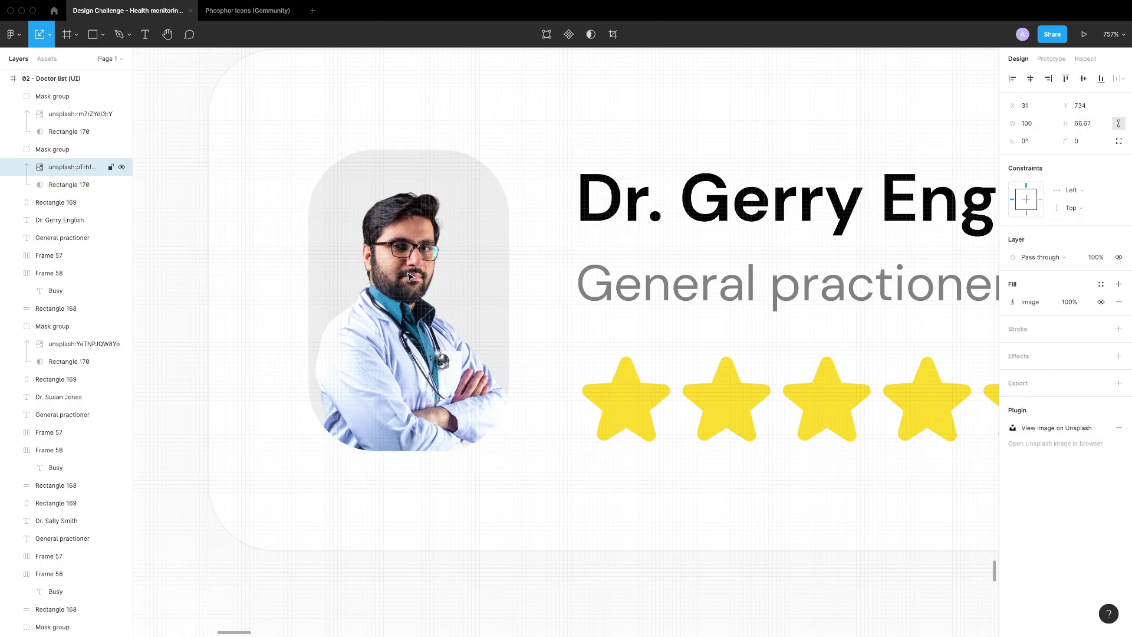
pyautogui.scroll(-5, 475, 381)
pyautogui.click(475, 382)
pyautogui.scroll(-4, 478, 382)
# Add an iPhone 13 frame named '03 - Appointment (UI)', aligned with the doctor list's top
pyautogui.press('f')
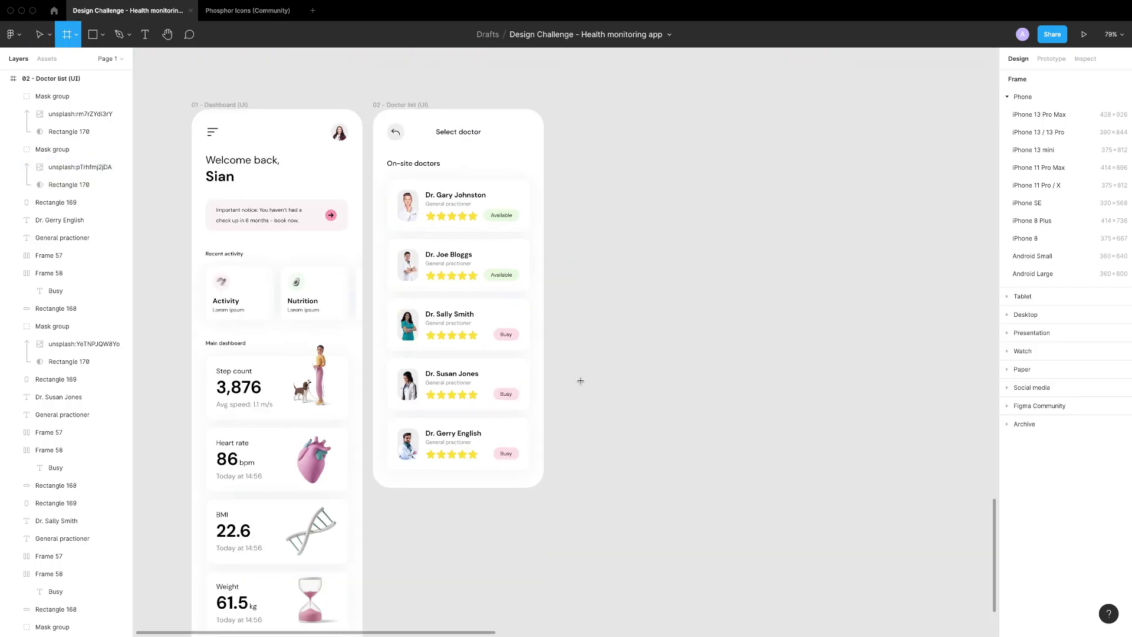
pyautogui.click(1037, 134)
pyautogui.scroll(3, 672, 307)
pyautogui.scroll(4, 663, 324)
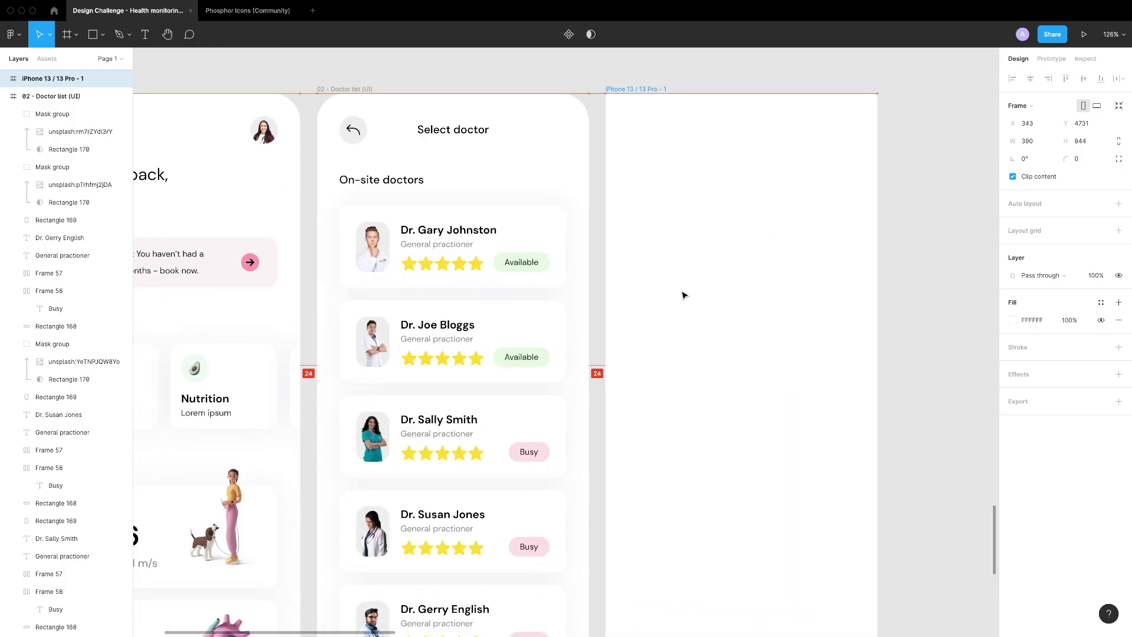
pyautogui.moveTo(682, 295); pyautogui.dragTo(581, 105)
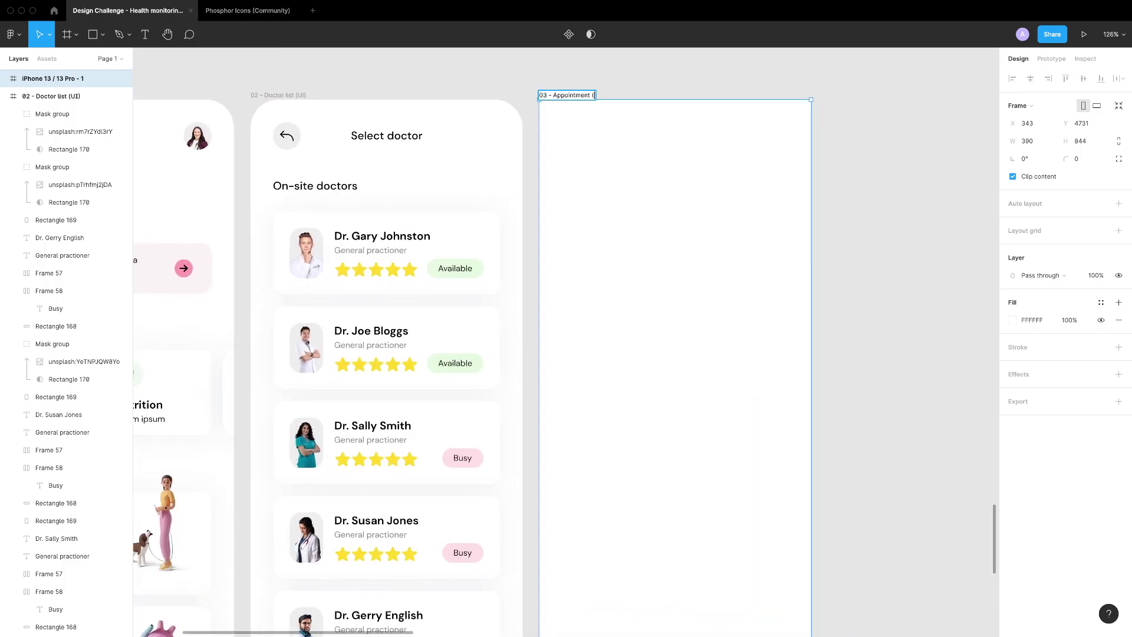
pyautogui.press('super+alt+v')
# Copy the back arrow and Select doctor heading into frame 03 and edit the heading text
pyautogui.click(387, 136)
pyautogui.keyDown('shift'); pyautogui.click(287, 136); pyautogui.keyUp('shift')
pyautogui.press('super+c')
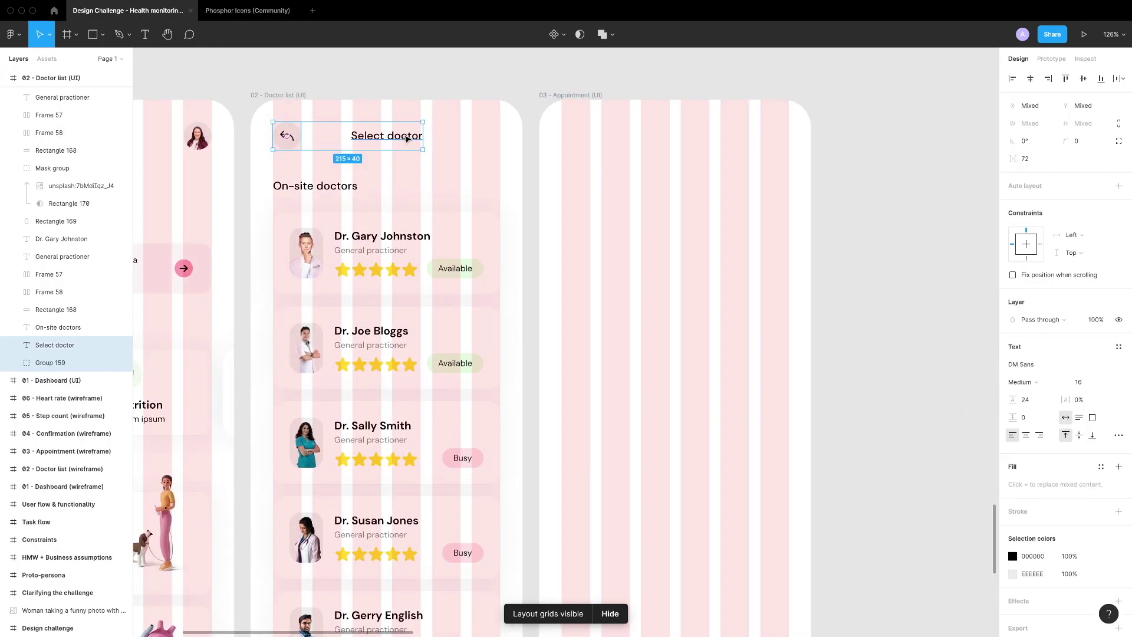
pyautogui.hscroll(3, 648, 354)
pyautogui.click(678, 295)
pyautogui.press('super+v')
pyautogui.doubleClick(546, 135)
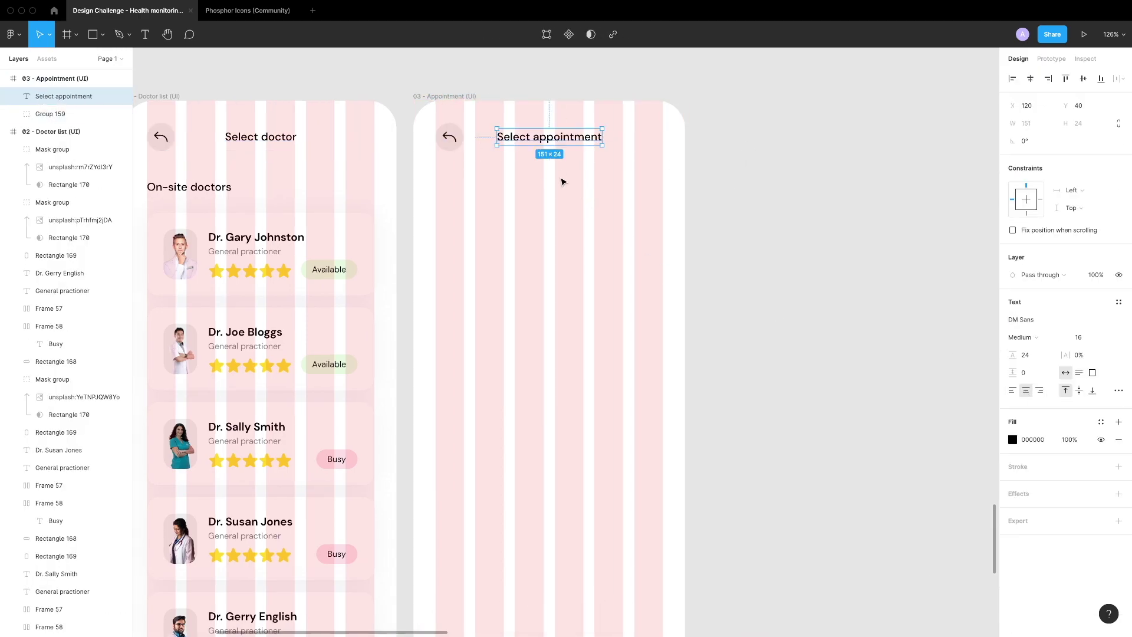
pyautogui.moveTo(142, 203); pyautogui.dragTo(397, 233)
pyautogui.hscroll(4, 530, 265)
pyautogui.hscroll(-6, 547, 273)
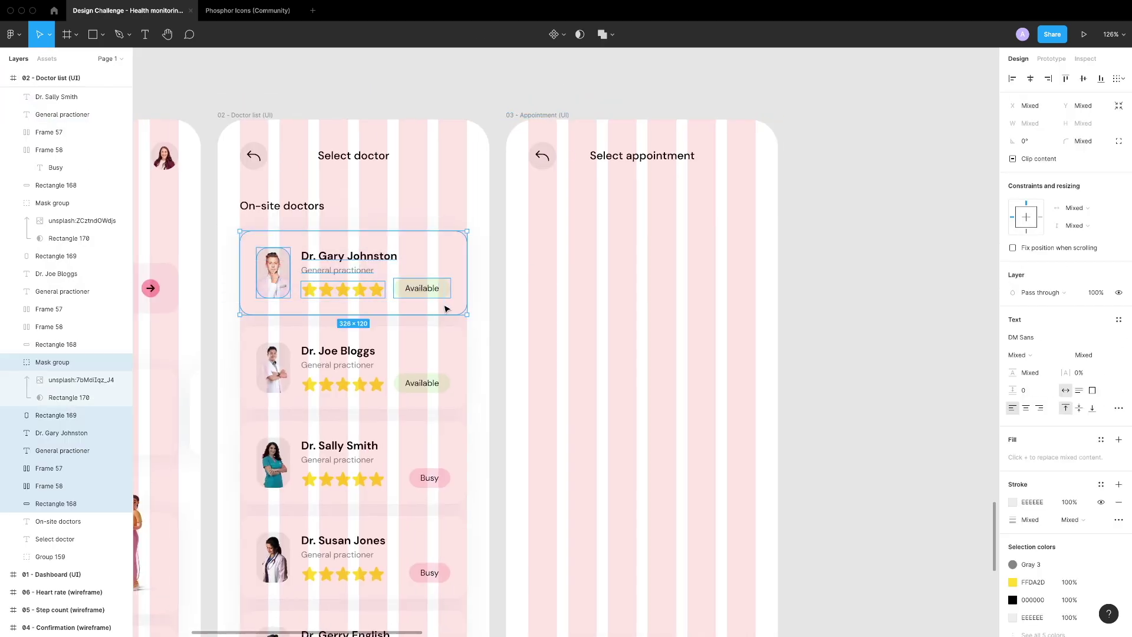
pyautogui.press('super+c')
pyautogui.hscroll(3, 446, 308)
pyautogui.press('super+v')
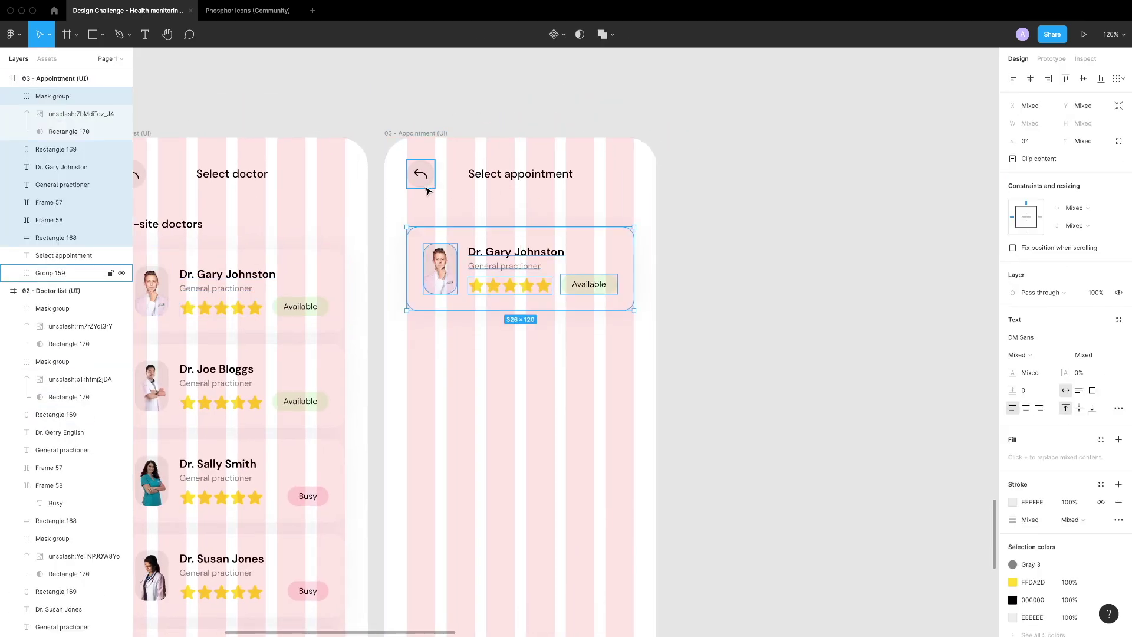
pyautogui.hotkey('shift', 'Up')
pyautogui.press('Up')
pyautogui.press('Up')
pyautogui.press('Up')
pyautogui.click(498, 282)
pyautogui.scroll(5, 499, 283)
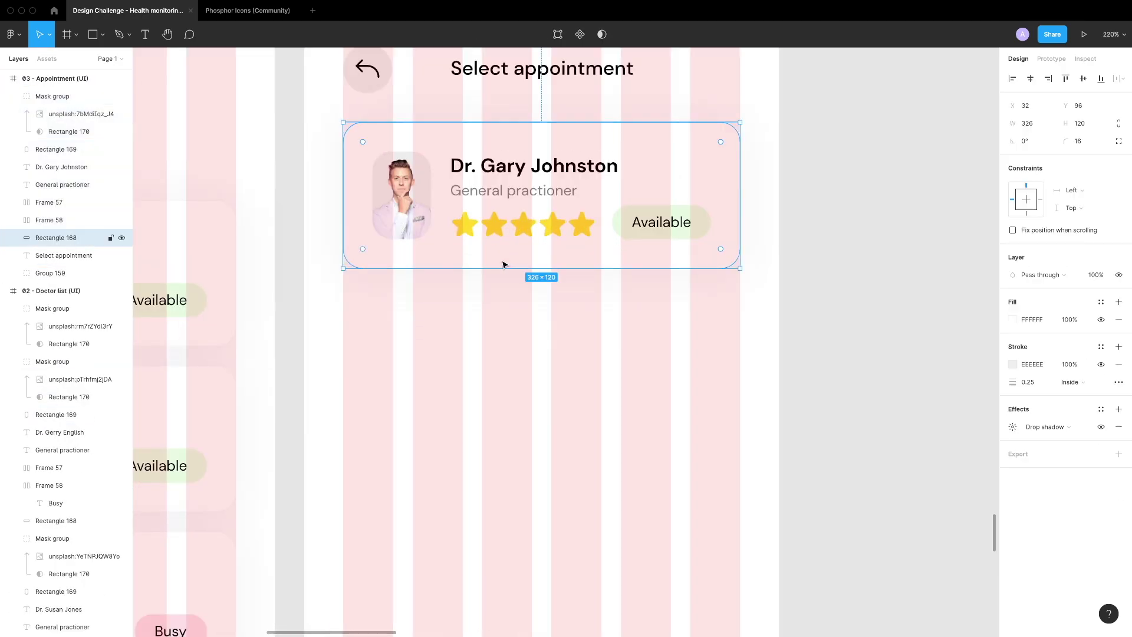
# Draw a rounded-end divider line across the card under the stars
pyautogui.hotkey('shift', 'l')
pyautogui.moveTo(378, 266); pyautogui.dragTo(619, 265)
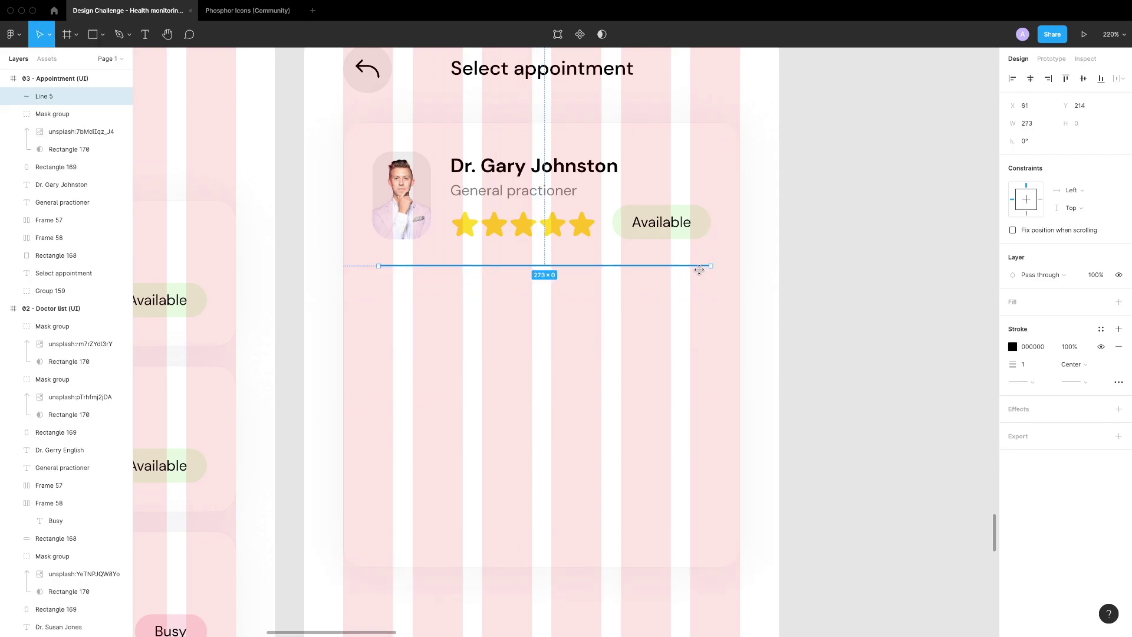
pyautogui.click(1020, 382)
pyautogui.click(1041, 458)
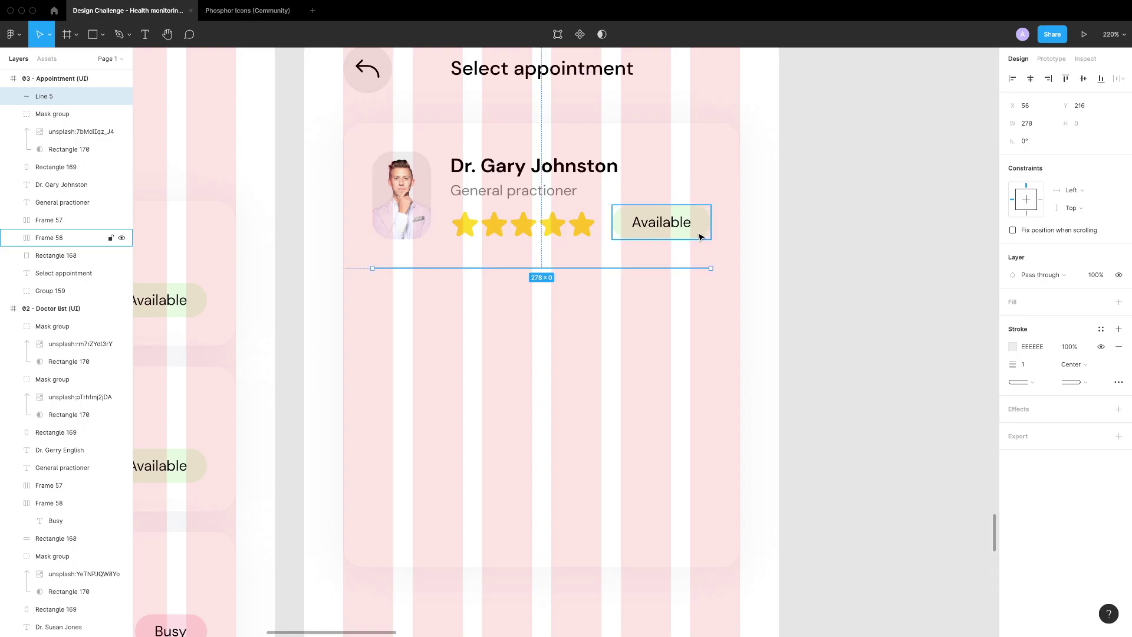
# Add a Regular-weight Lorem ipsum paragraph inside the card under the divider
pyautogui.hotkey('ctrl', 'v')
pyautogui.click(1023, 248)
pyautogui.click(1023, 233)
pyautogui.moveTo(294, 344); pyautogui.dragTo(410, 311)
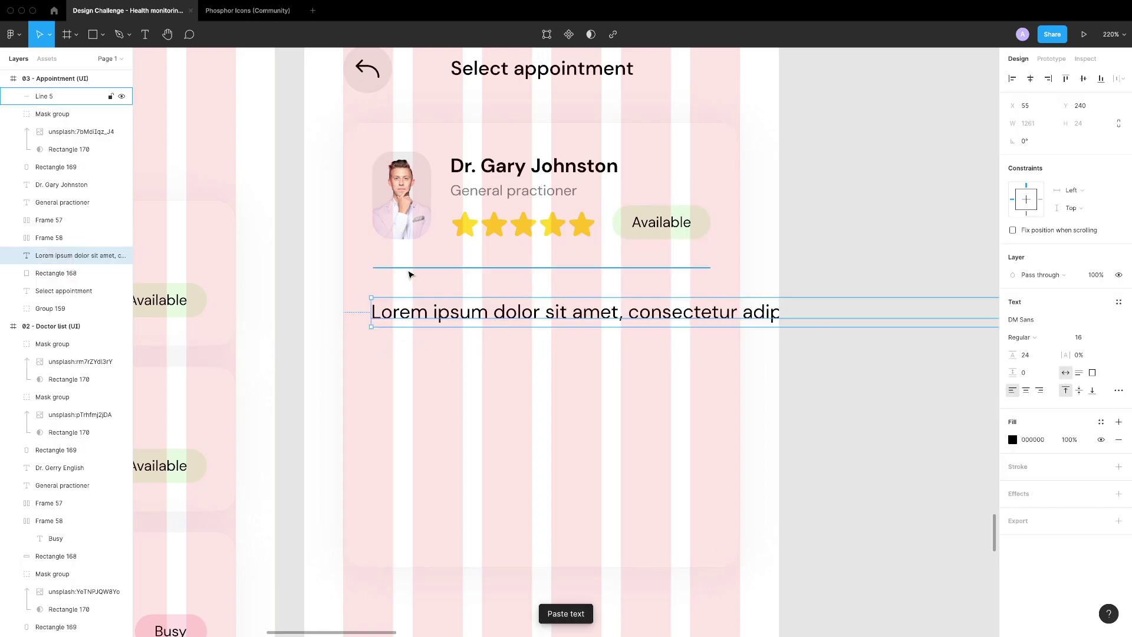
pyautogui.hotkey('shift', 'Left')
pyautogui.hotkey('shift', 'Left')
pyautogui.press('Left')
pyautogui.press('Left')
pyautogui.press('Left')
pyautogui.scroll(-5, 527, 329)
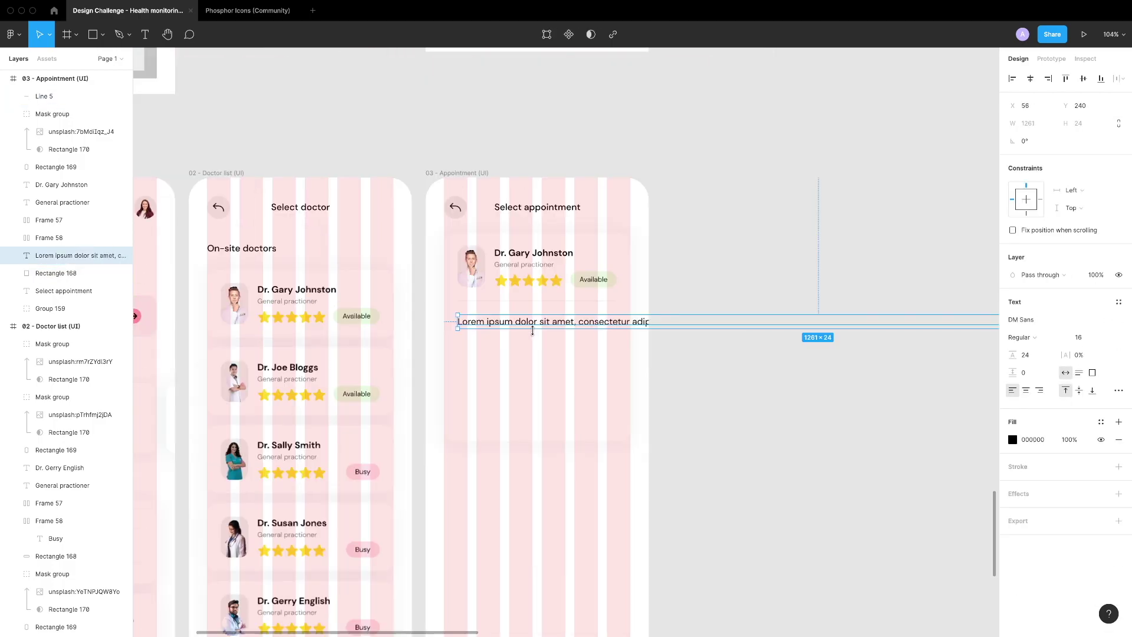
pyautogui.hscroll(5, 760, 316)
pyautogui.hscroll(-5, 505, 369)
pyautogui.scroll(5, 505, 369)
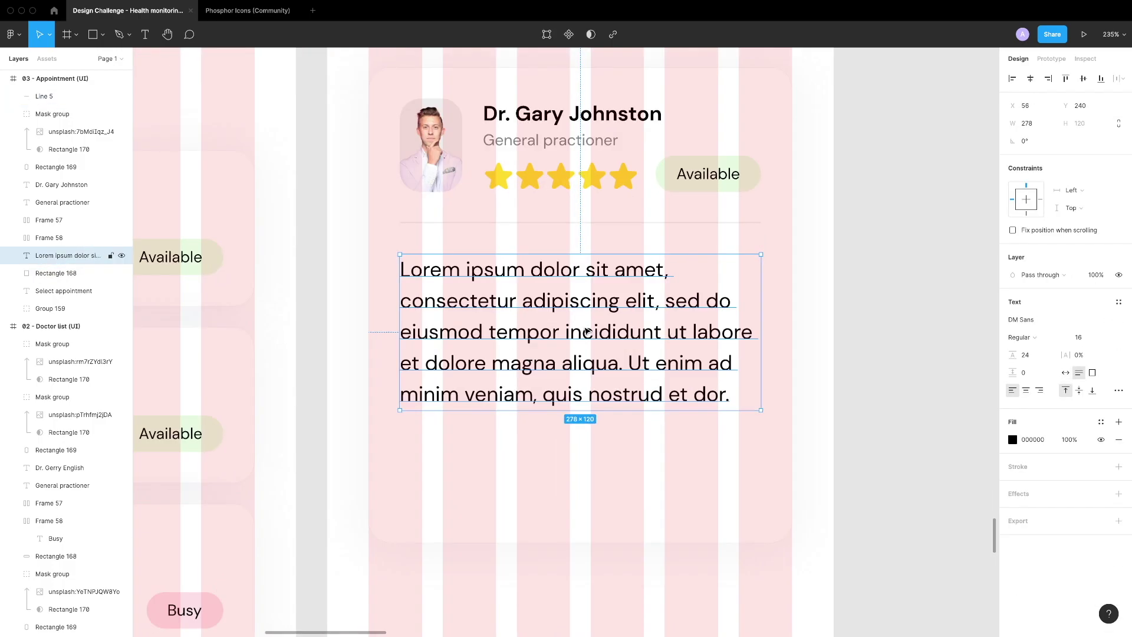
pyautogui.click(564, 494)
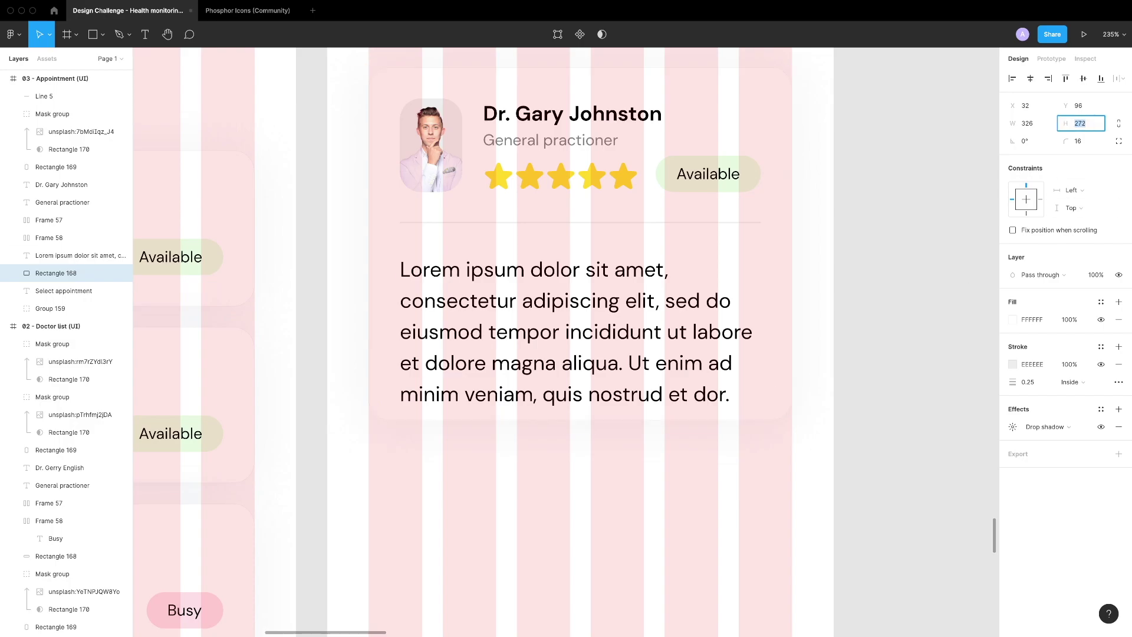
pyautogui.click(637, 457)
pyautogui.scroll(-2, 686, 521)
pyautogui.hotkey('ctrl', 'g')
pyautogui.moveTo(760, 540); pyautogui.dragTo(429, 169)
pyautogui.hotkey('ctrl', 'g')
pyautogui.press('Escape')
pyautogui.doubleClick(584, 383)
# Add an 'Appointment' text label below the doctor card
pyautogui.click(610, 512)
pyautogui.scroll(-2, 609, 512)
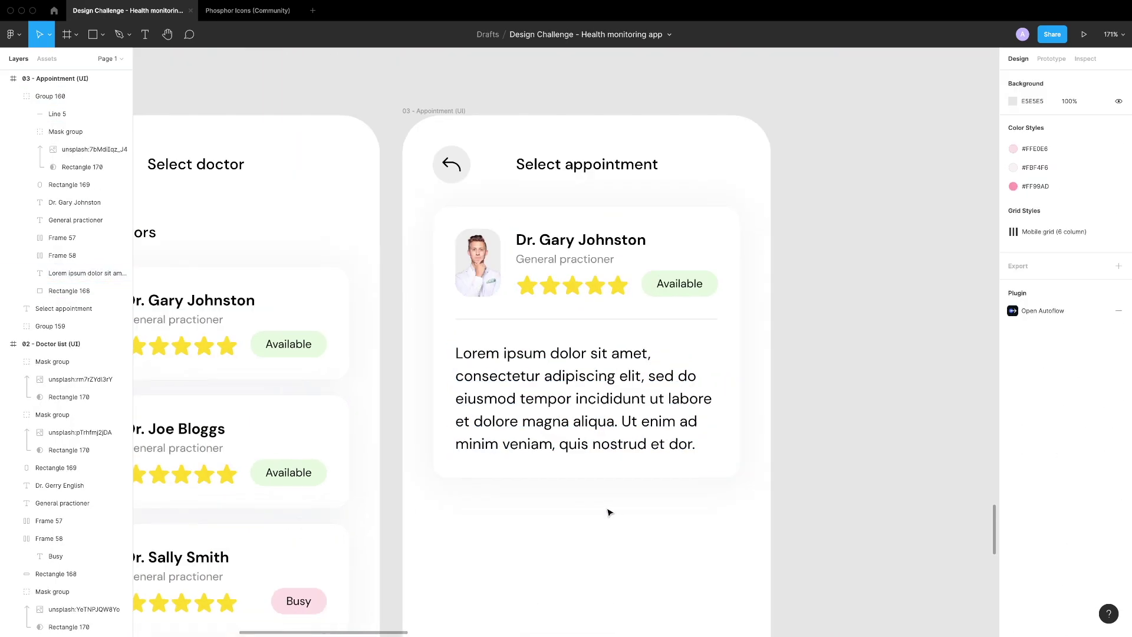
pyautogui.scroll(-5, 609, 512)
pyautogui.scroll(3, 610, 512)
pyautogui.press('t')
pyautogui.click(542, 386)
pyautogui.write('Appointment')
pyautogui.press('Escape')
# Make it an auto-layout pill with #FFE0E6 fill and #FF99AD stroke, aligned under the card
pyautogui.hotkey('shift', 'a')
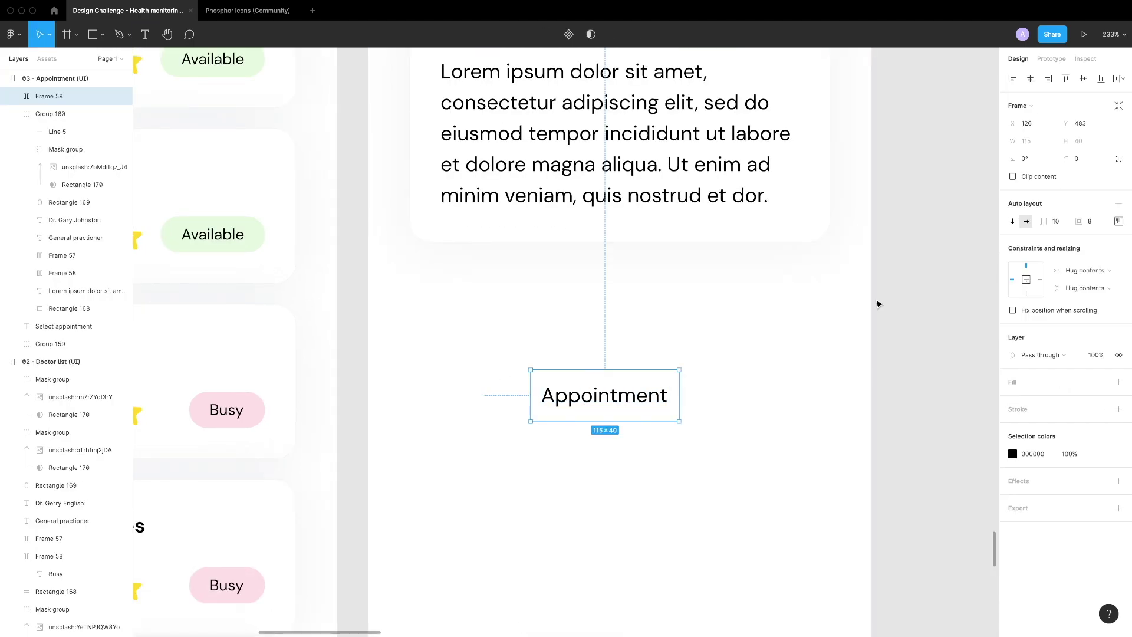
pyautogui.hotkey('ctrl', 'alt', 'v')
pyautogui.click(1012, 408)
pyautogui.click(610, 408)
pyautogui.hotkey('shift', 'Left')
pyautogui.hotkey('shift', 'Left')
pyautogui.hotkey('shift', 'Left')
pyautogui.hotkey('shift', 'Left')
pyautogui.hotkey('shift', 'Left')
pyautogui.hotkey('shift', 'Left')
pyautogui.hotkey('shift', 'Left')
pyautogui.hotkey('shift', 'Left')
pyautogui.hotkey('shift', 'Left')
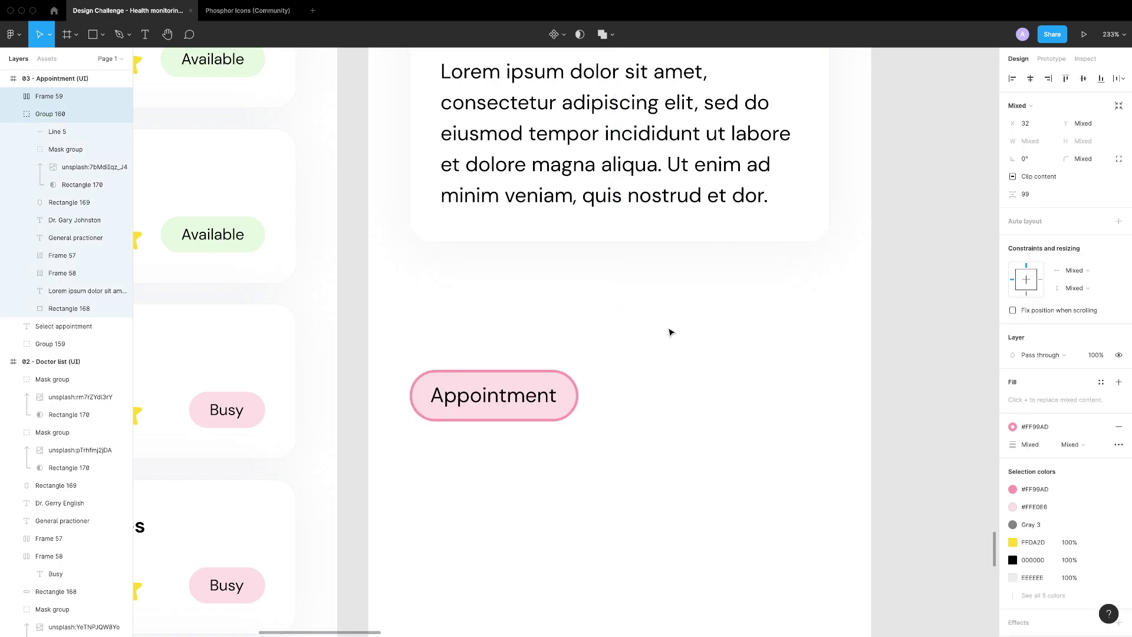
pyautogui.hotkey('shift', 'Up')
pyautogui.hotkey('shift', 'Up')
pyautogui.hotkey('shift', 'Up')
pyautogui.hotkey('shift', 'Up')
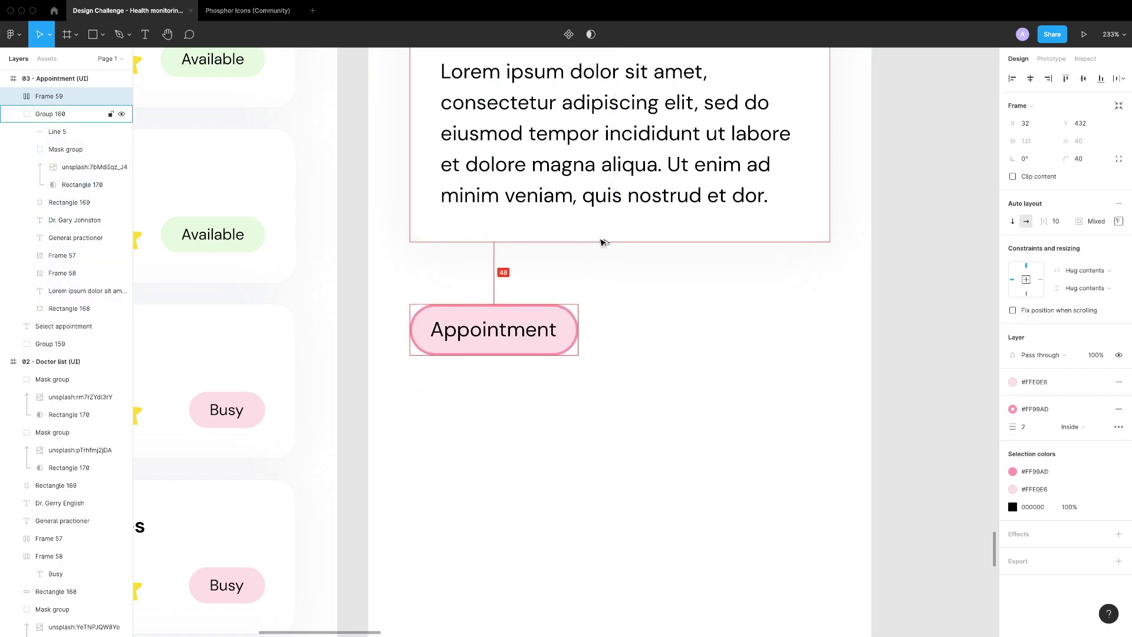
pyautogui.press('Up')
pyautogui.press('Up')
pyautogui.press('Up')
pyautogui.press('Up')
pyautogui.press('Up')
pyautogui.press('Up')
pyautogui.press('Up')
pyautogui.press('Up')
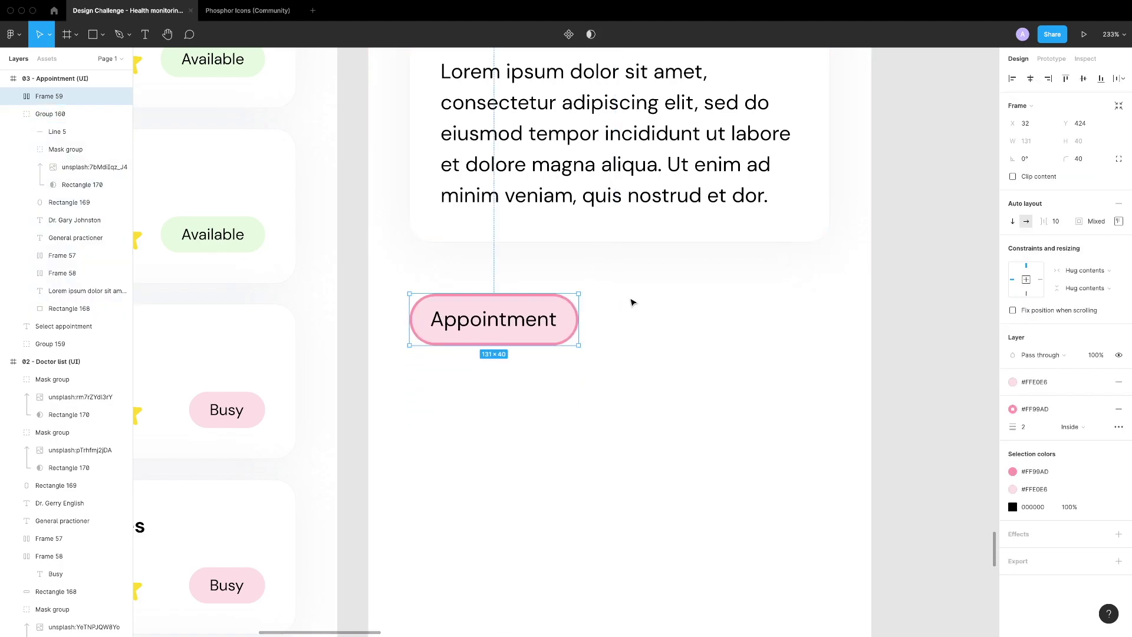
# Duplicate the pill to its right and relabel it 'History'
pyautogui.hotkey('ctrl', 'd')
pyautogui.doubleClick(681, 326)
pyautogui.write('History')
pyautogui.press('Escape')
pyautogui.press('Escape')
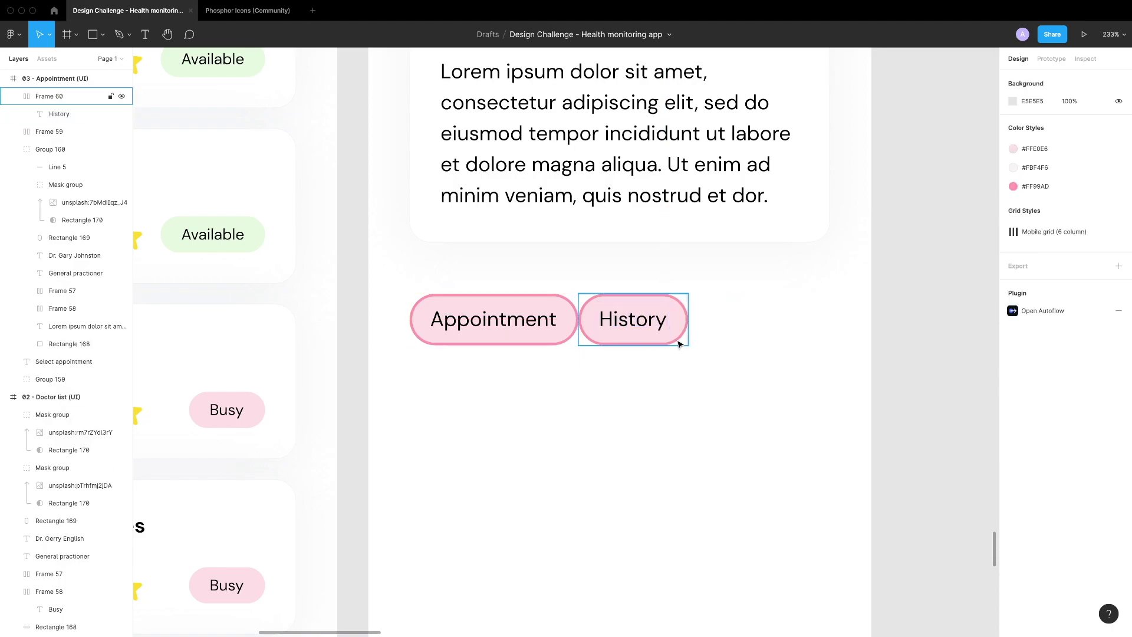
pyautogui.click(702, 364)
pyautogui.click(591, 424)
# Select the Main dashboard and Recent activity headings on the Dashboard screen
pyautogui.scroll(-5, 591, 424)
pyautogui.moveTo(463, 417); pyautogui.dragTo(772, 418)
pyautogui.click(286, 403)
pyautogui.keyDown('shift'); pyautogui.click(284, 269); pyautogui.keyUp('shift')
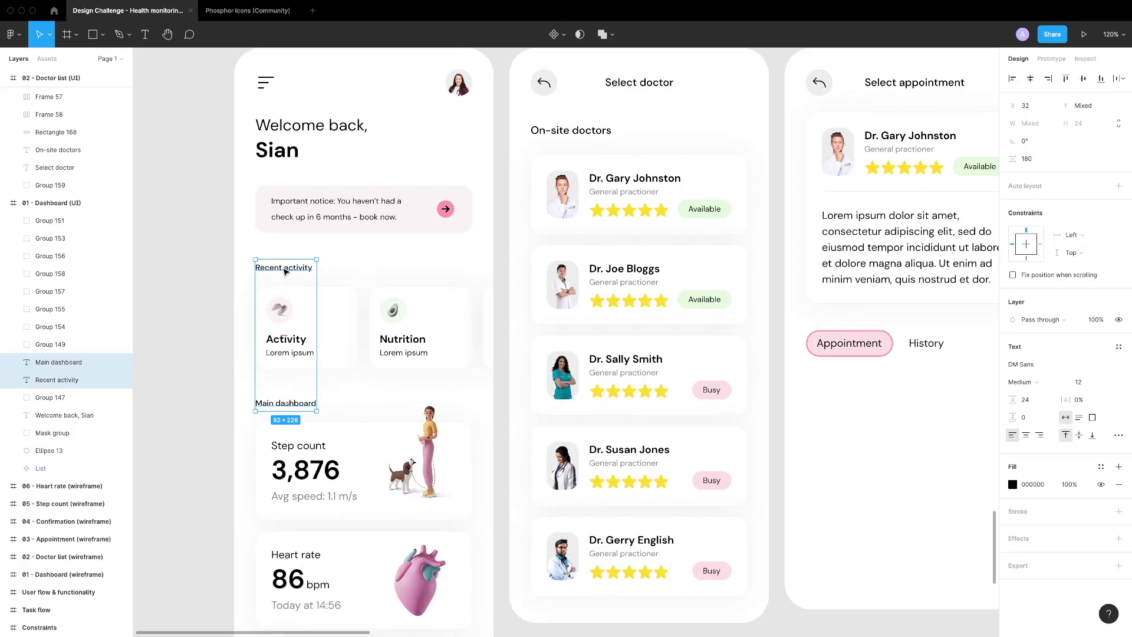
pyautogui.hscroll(-5, 416, 267)
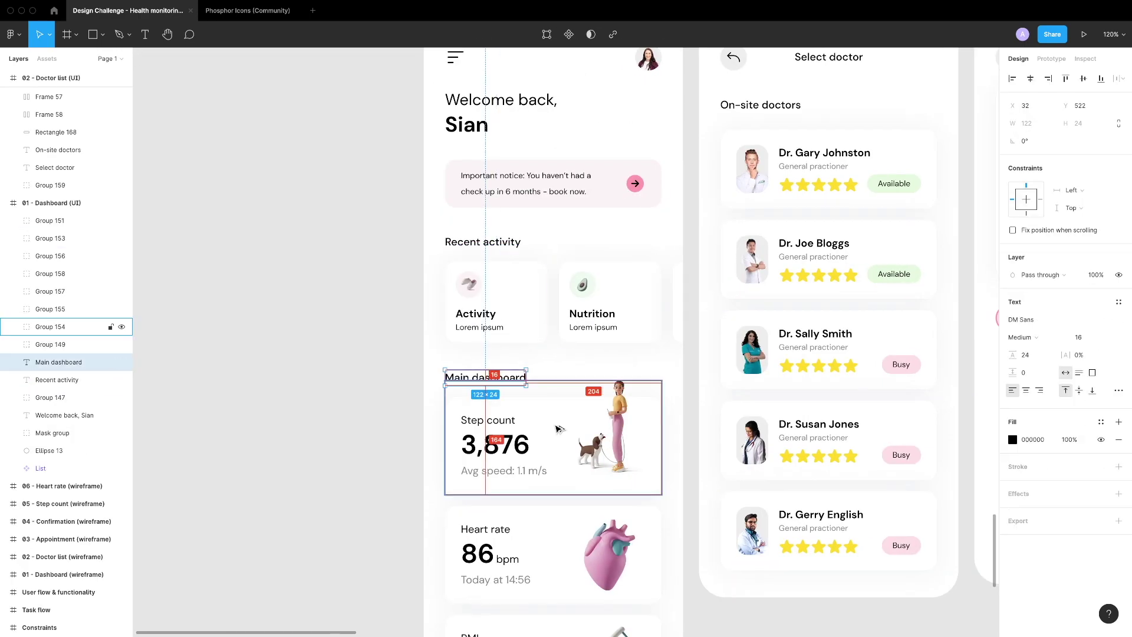
# Paste a copy of the On-site doctors heading below the pills and rename it 'Add a note'
pyautogui.hscroll(8, 448, 176)
pyautogui.click(457, 151)
pyautogui.scroll(3, 458, 155)
pyautogui.hotkey('ctrl', 'v')
pyautogui.moveTo(455, 94); pyautogui.dragTo(455, 505)
pyautogui.press('Return')
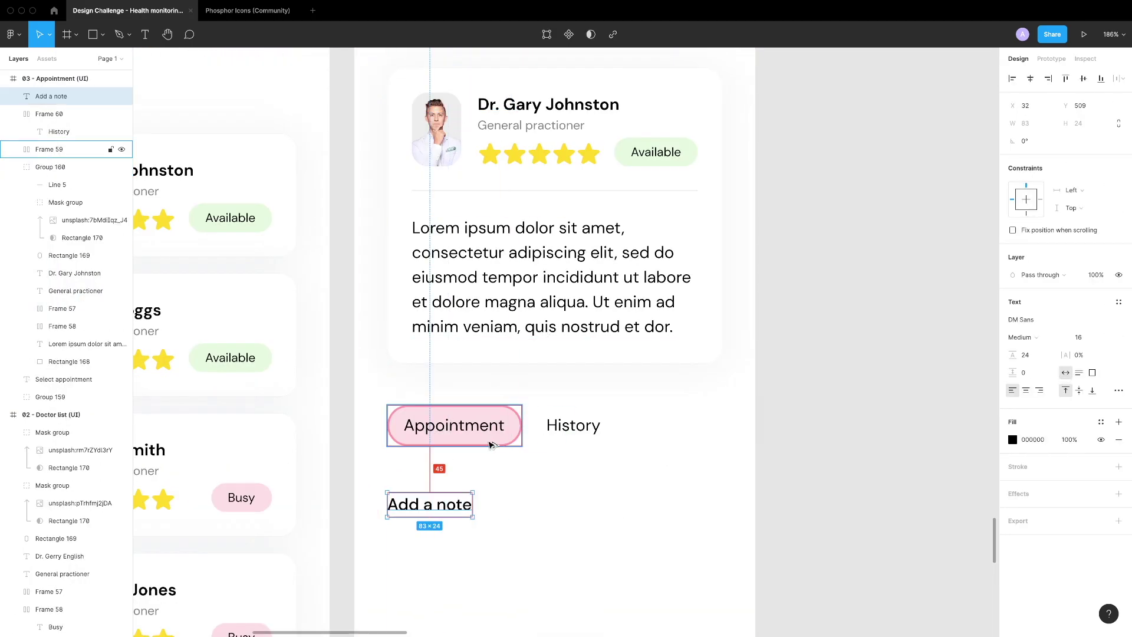
pyautogui.scroll(-3, 489, 443)
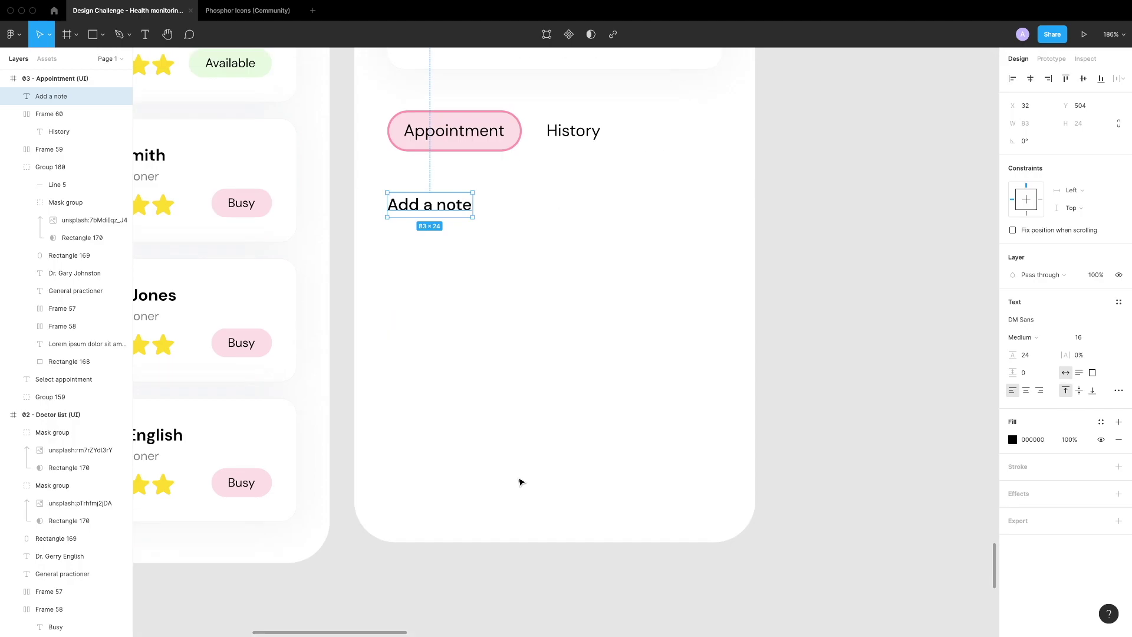
pyautogui.scroll(-5, 520, 480)
pyautogui.press('Escape')
# Draw a white (#ffffff) note box below the Add a note heading
pyautogui.scroll(-1, 520, 472)
pyautogui.scroll(5, 521, 464)
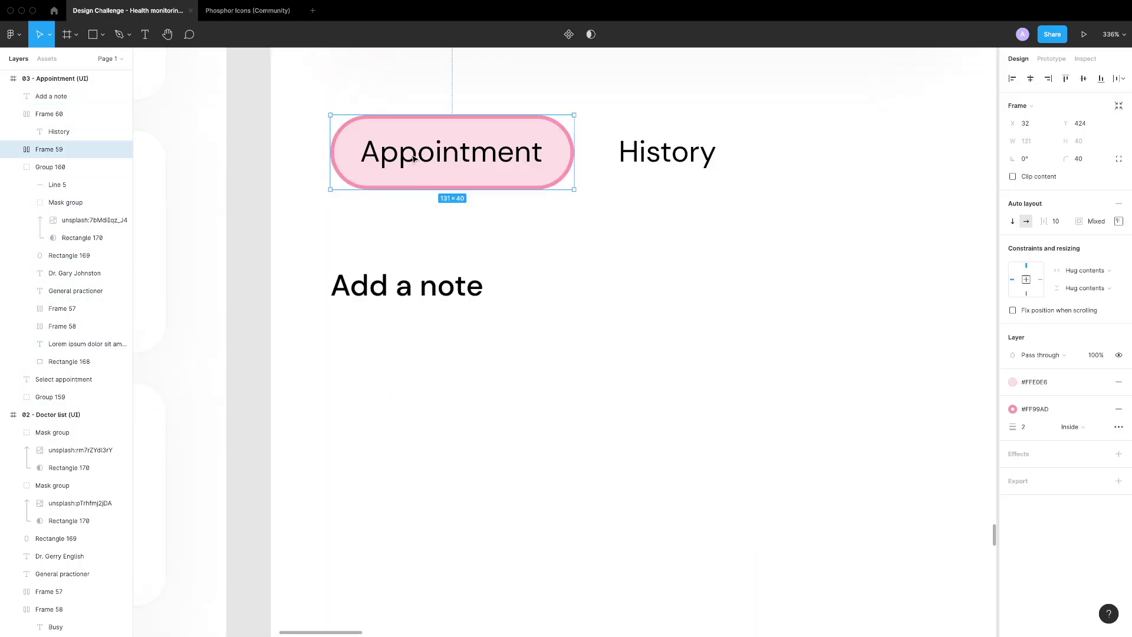
pyautogui.scroll(3, 475, 341)
pyautogui.scroll(-3, 546, 463)
pyautogui.press('Escape')
pyautogui.hotkey('ctrl', 'g')
pyautogui.scroll(-4, 545, 463)
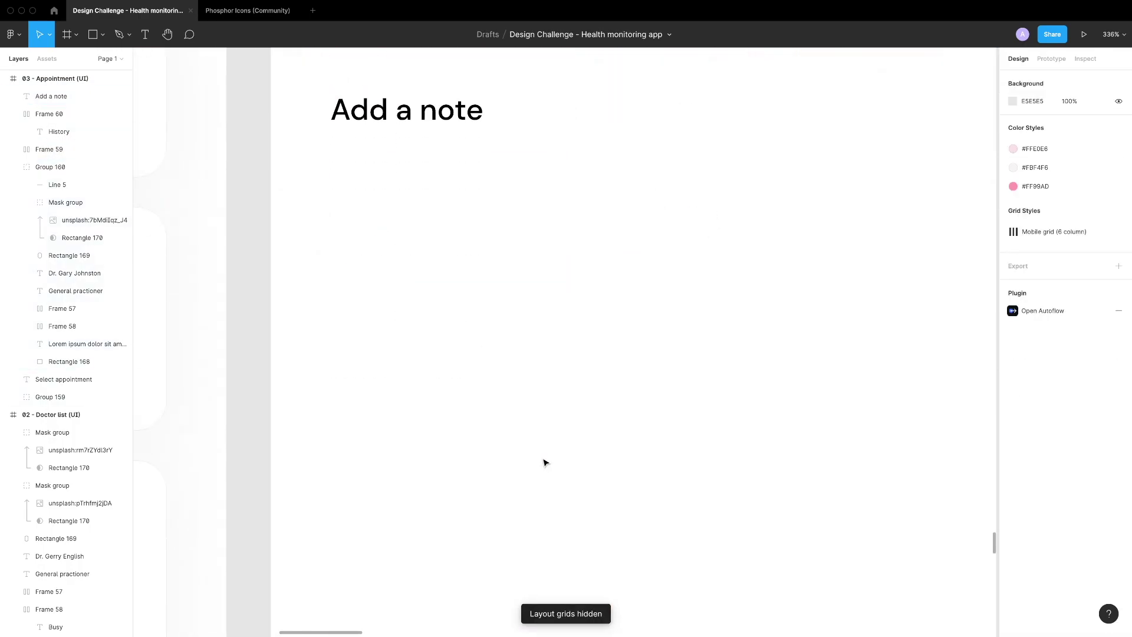
pyautogui.scroll(-2, 551, 412)
pyautogui.press('r')
pyautogui.moveTo(341, 250)
pyautogui.mouseDown()
pyautogui.moveTo(793, 377)
pyautogui.moveTo(821, 373)
pyautogui.mouseUp()
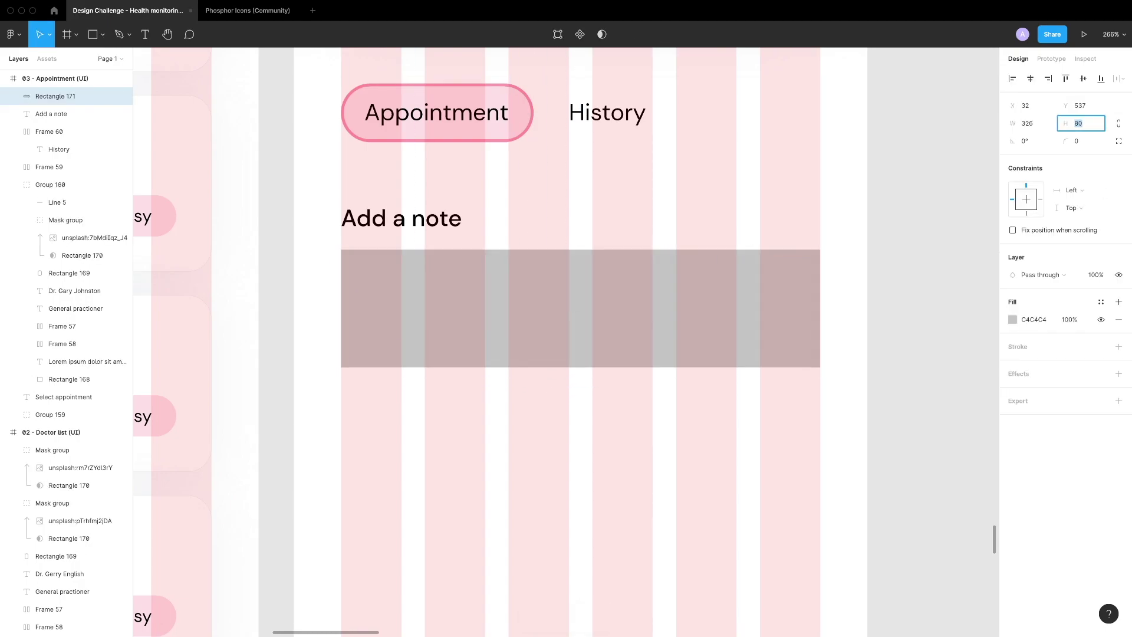
pyautogui.hotkey('shift', 'Up')
pyautogui.hotkey('shift', 'Up')
pyautogui.hotkey('shift', 'Up')
pyautogui.hotkey('shift', 'Up')
pyautogui.hotkey('shift', 'Up')
pyautogui.hotkey('shift', 'Up')
pyautogui.hotkey('shift', 'Up')
pyautogui.hotkey('shift', 'Up')
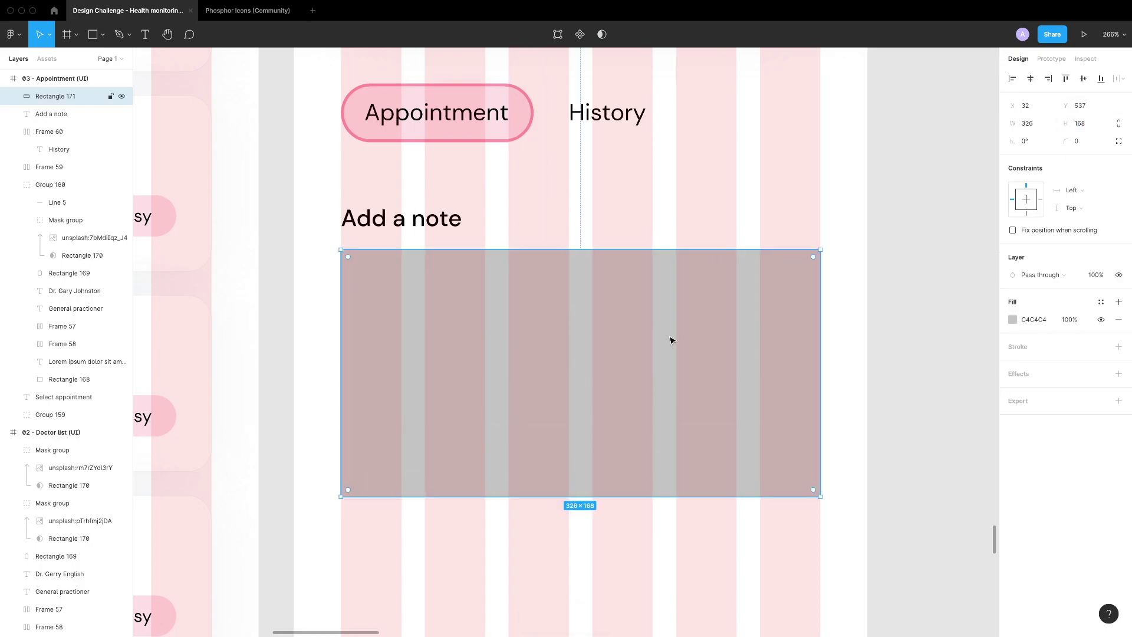
pyautogui.click(1037, 319)
pyautogui.write('ffffff')
pyautogui.press('Return')
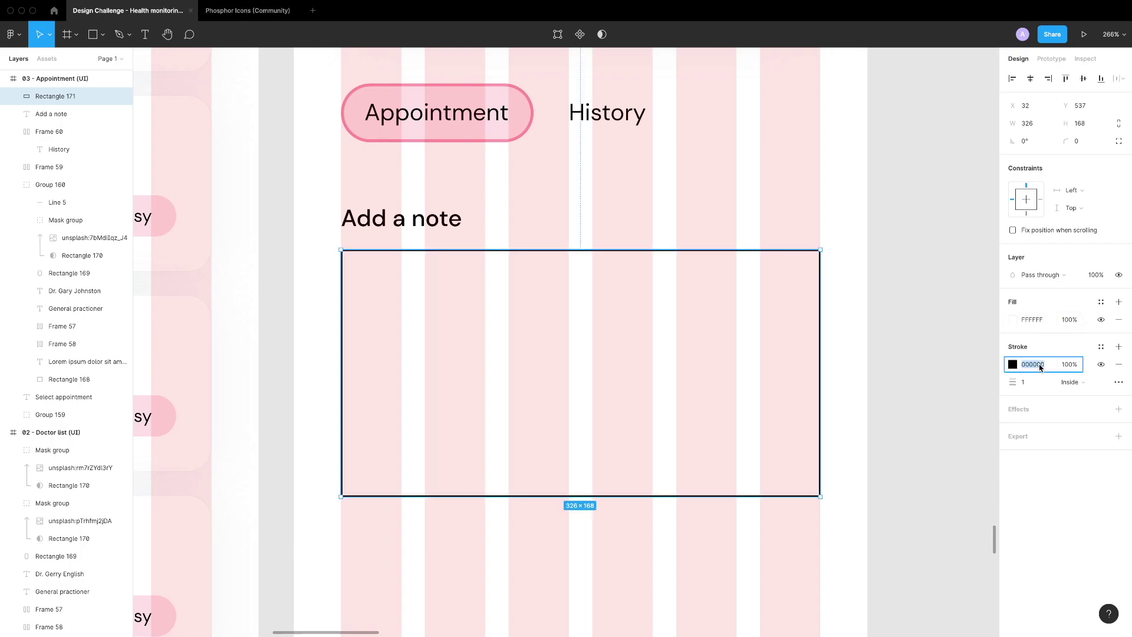
# Add grey placeholder text 'List any specific…' inside the note box
pyautogui.press('t')
pyautogui.click(611, 309)
pyautogui.write('List any specific')
pyautogui.press('Escape')
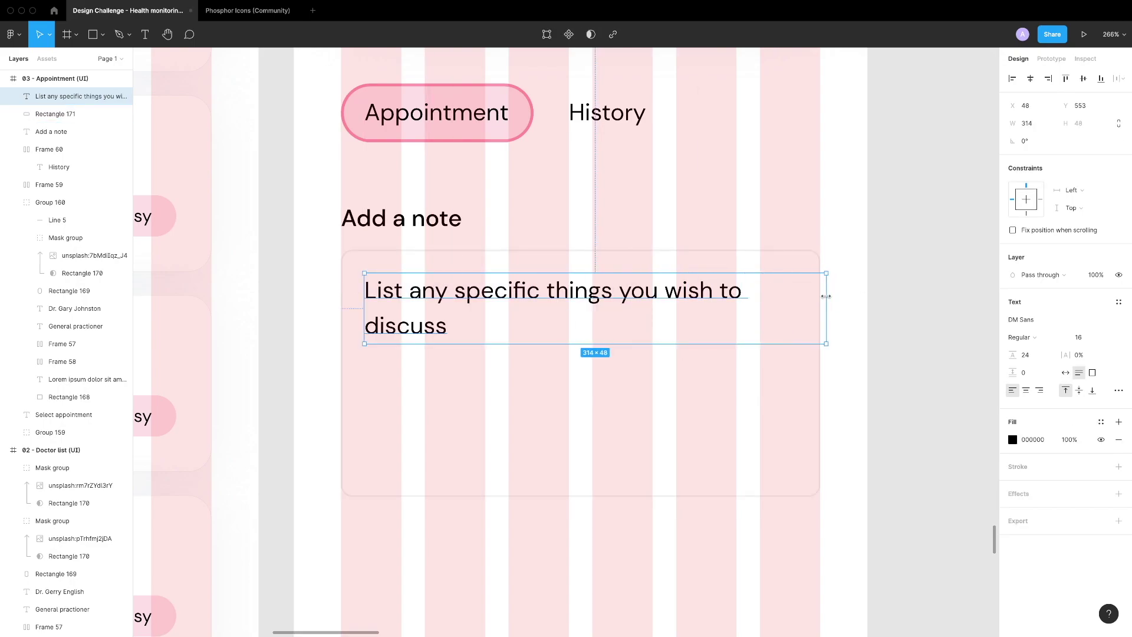
pyautogui.doubleClick(471, 325)
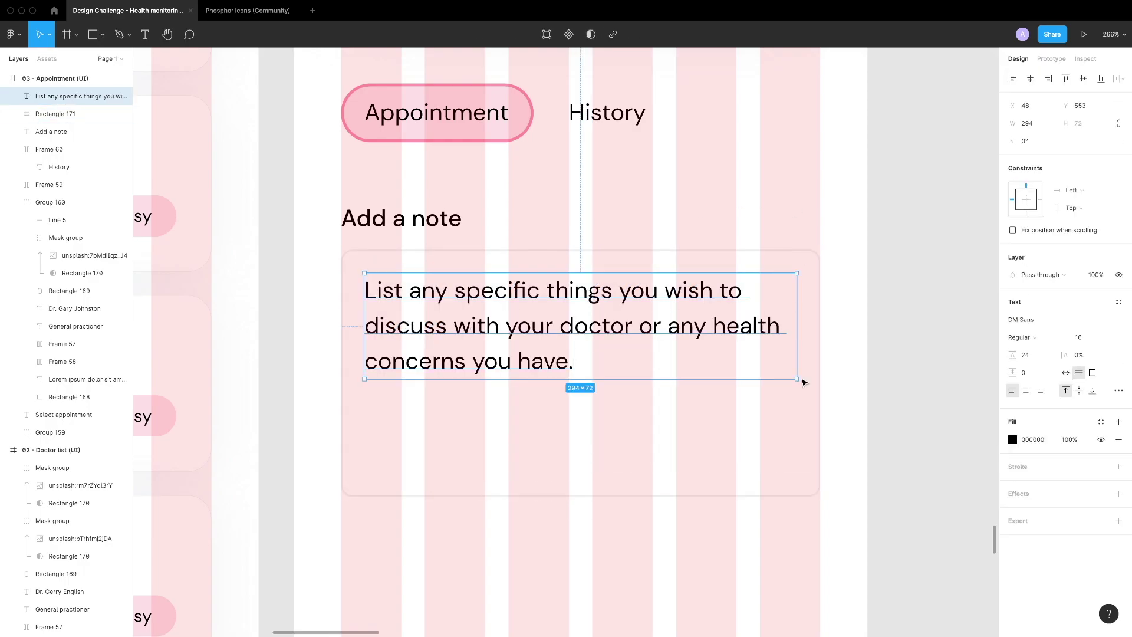
pyautogui.click(1073, 532)
pyautogui.click(653, 543)
pyautogui.hotkey('ctrl', 'g')
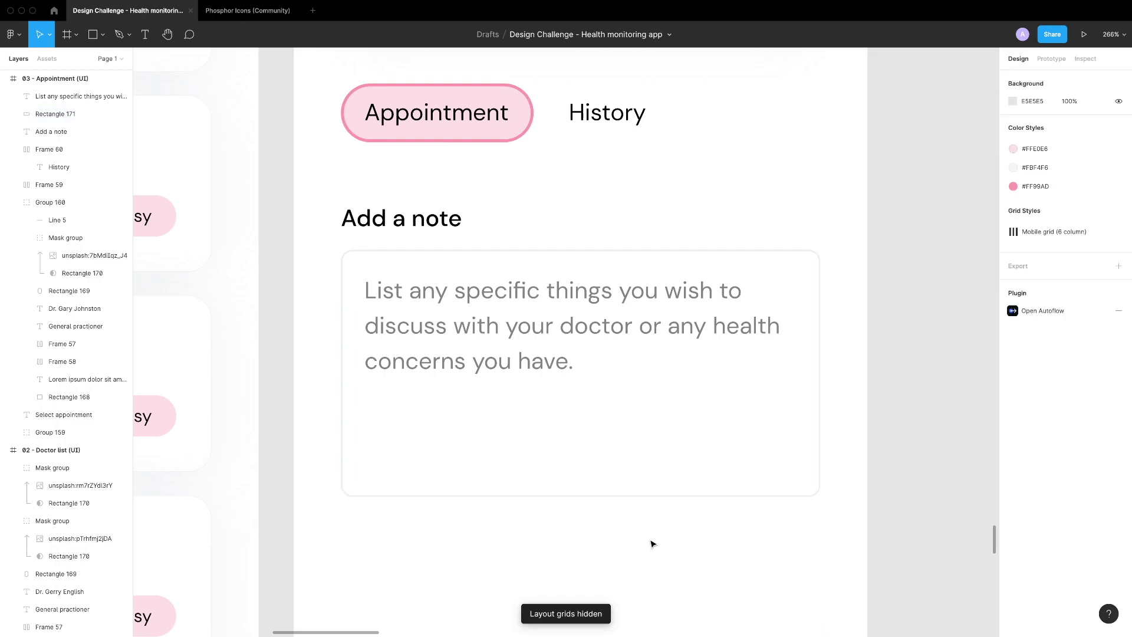
pyautogui.click(532, 352)
pyautogui.click(591, 548)
# Group the Add a note section, then ungroup the note box and its text
pyautogui.moveTo(819, 569); pyautogui.dragTo(339, 199)
pyautogui.hotkey('ctrl', 'g')
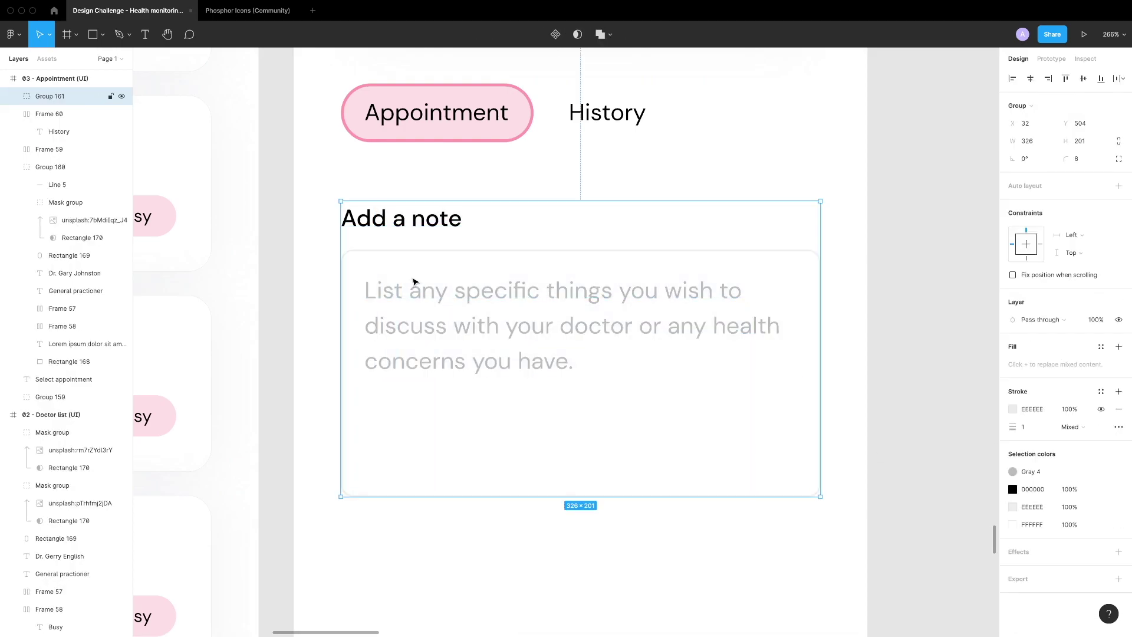
pyautogui.press('Return')
pyautogui.keyDown('shift'); pyautogui.click(442, 227); pyautogui.keyUp('shift')
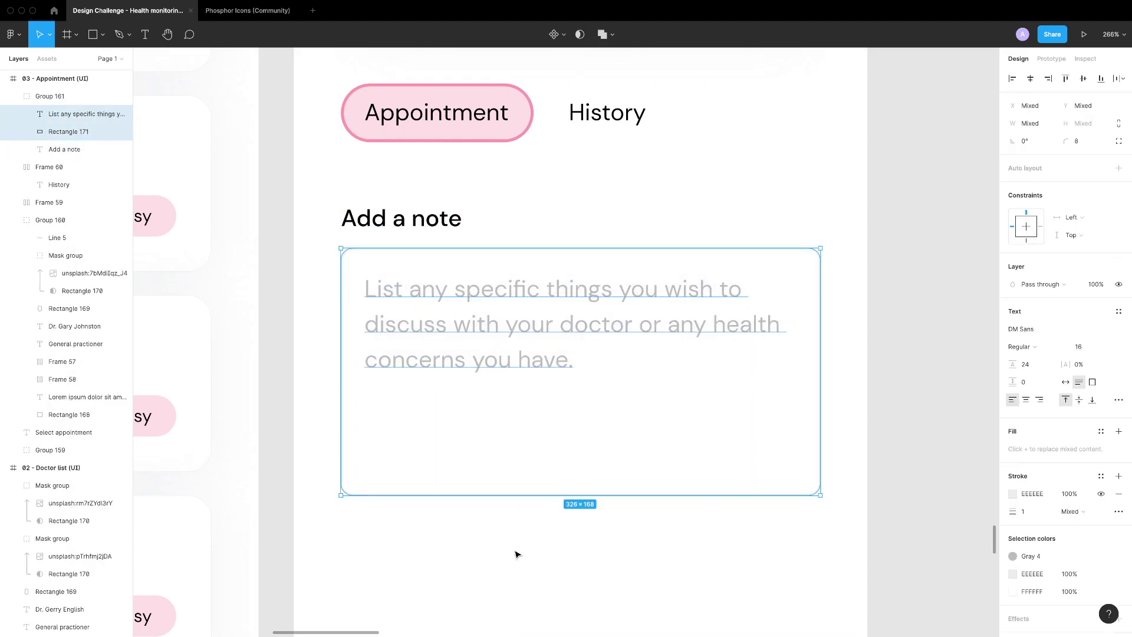
pyautogui.scroll(-5, 517, 554)
pyautogui.press('Escape')
pyautogui.hotkey('ctrl', 'shift', 'g')
# Duplicate the Add a note heading and drag the copy below the note box
pyautogui.click(404, 82)
pyautogui.hotkey('ctrl', 'd')
pyautogui.moveTo(404, 83); pyautogui.dragTo(404, 410)
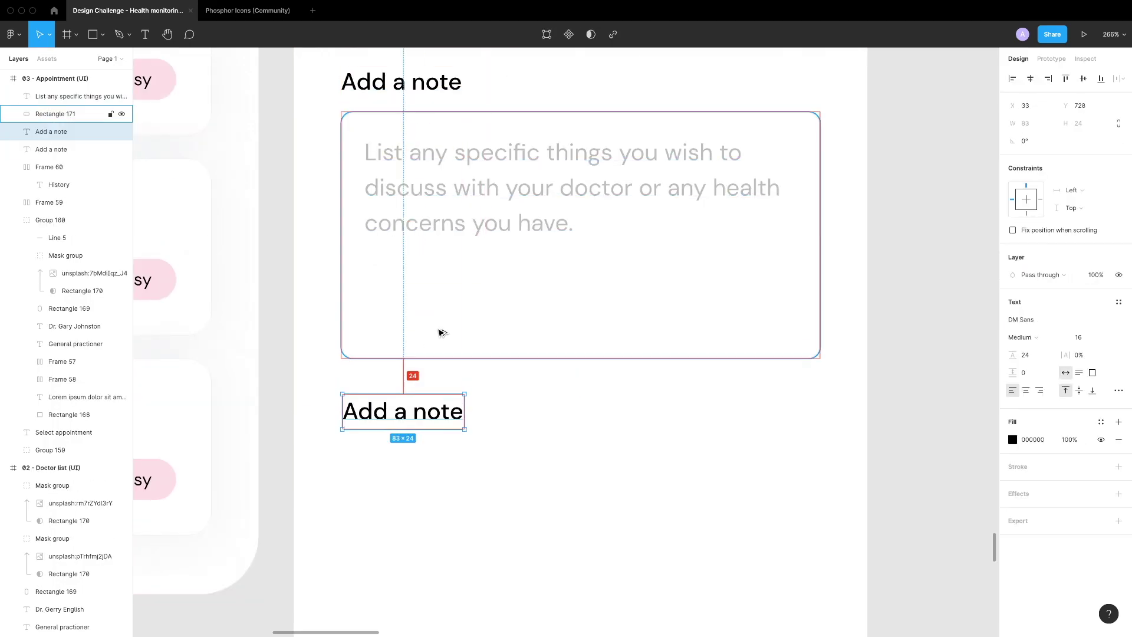
# Rename the copied heading to 'Choose date'
pyautogui.click(422, 356)
pyautogui.click(458, 495)
pyautogui.doubleClick(402, 411)
pyautogui.write('Choose date')
pyautogui.click(460, 523)
# Draw a grey date card rectangle with corner radius 16 below the heading
pyautogui.scroll(-3, 461, 523)
pyautogui.press('r')
pyautogui.moveTo(416, 393); pyautogui.dragTo(505, 478)
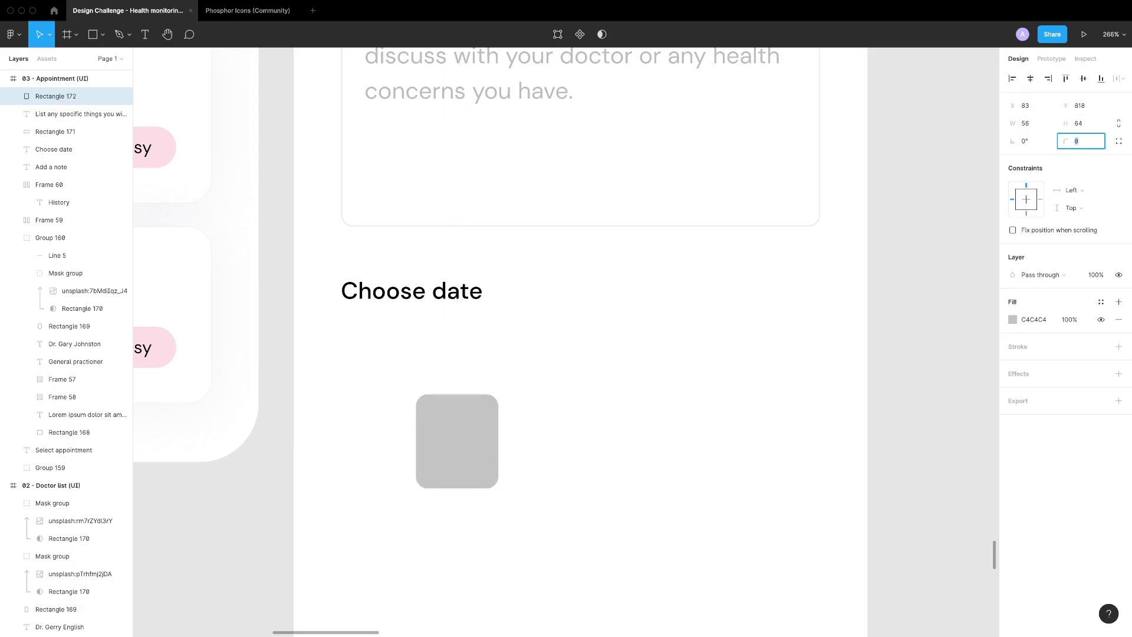
pyautogui.click(530, 445)
# Add '1' and 'Mon' labels inside the card, with Mon in 12 Regular Gray 3
pyautogui.scroll(3, 493, 399)
pyautogui.press('t')
pyautogui.click(486, 356)
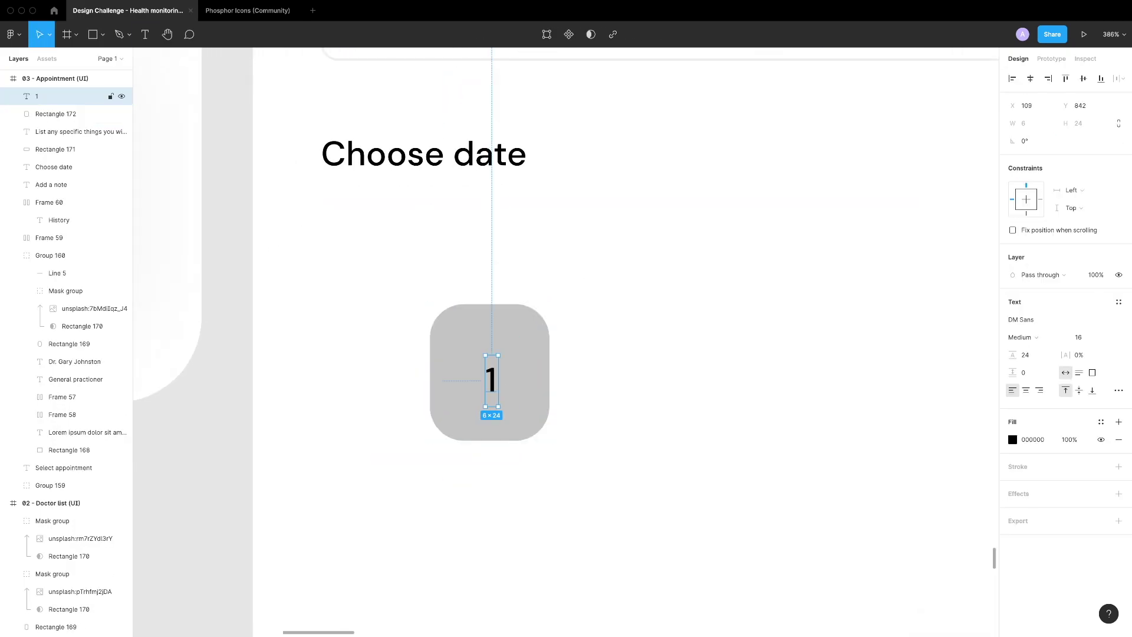
pyautogui.moveTo(491, 371); pyautogui.dragTo(492, 320)
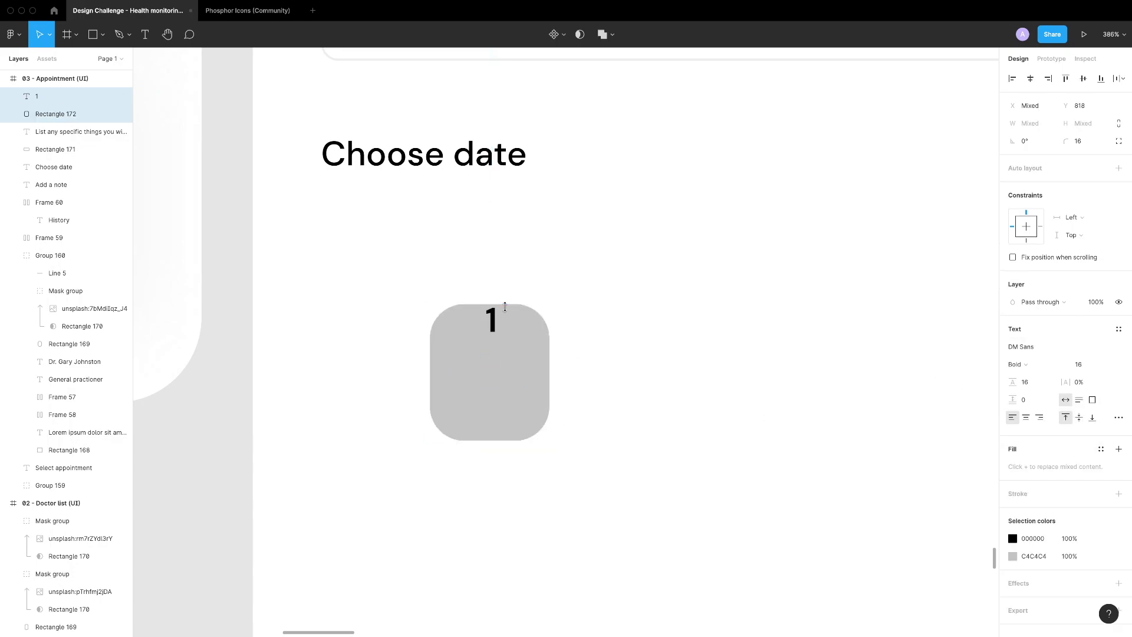
pyautogui.press('t')
pyautogui.click(490, 387)
pyautogui.hotkey('shift', 'Tab')
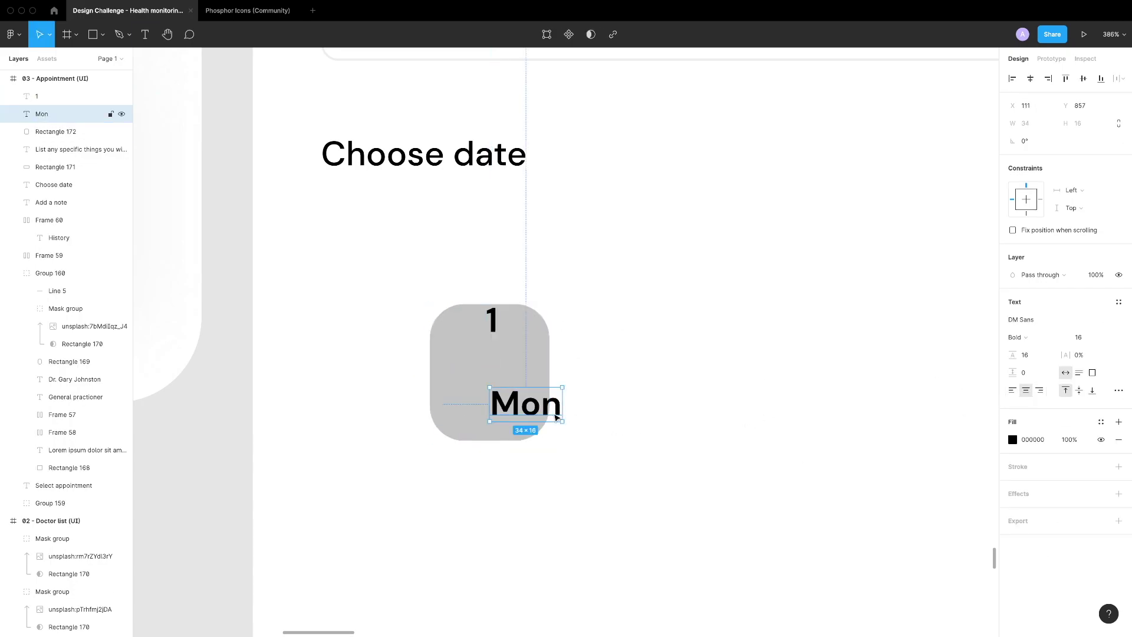
pyautogui.write('12')
pyautogui.click(1015, 337)
pyautogui.click(1026, 309)
pyautogui.click(1101, 421)
pyautogui.click(861, 469)
# Centre both labels on the card, group them with it, and place it under Choose date
pyautogui.keyDown('shift'); pyautogui.click(504, 367); pyautogui.keyUp('shift')
pyautogui.hotkey('alt', 'h')
pyautogui.click(492, 321)
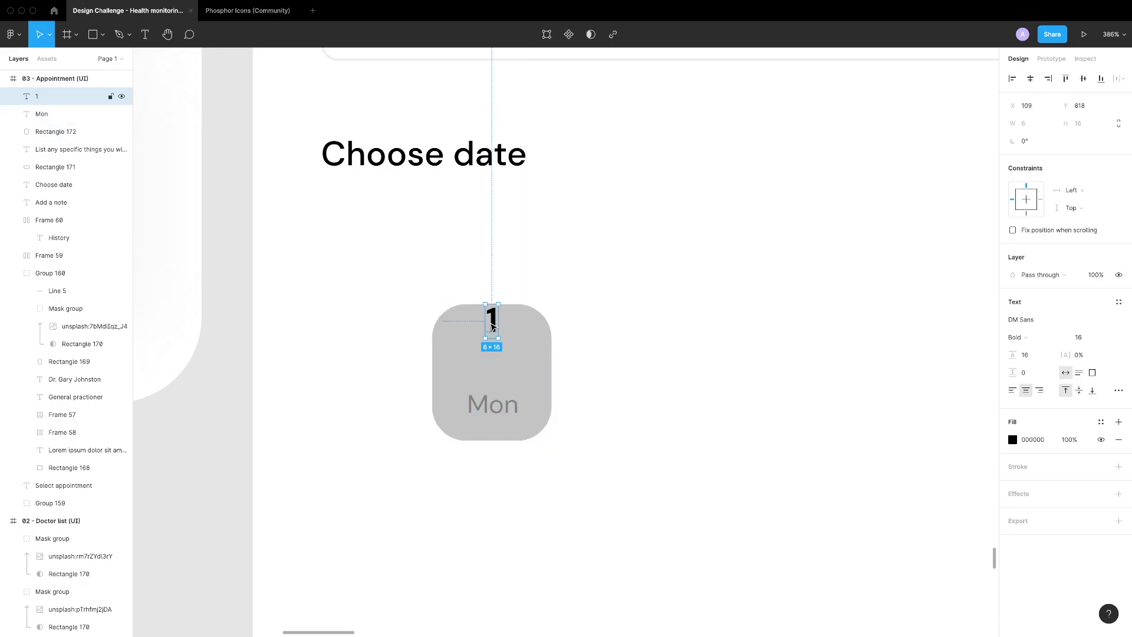
pyautogui.press('Tab')
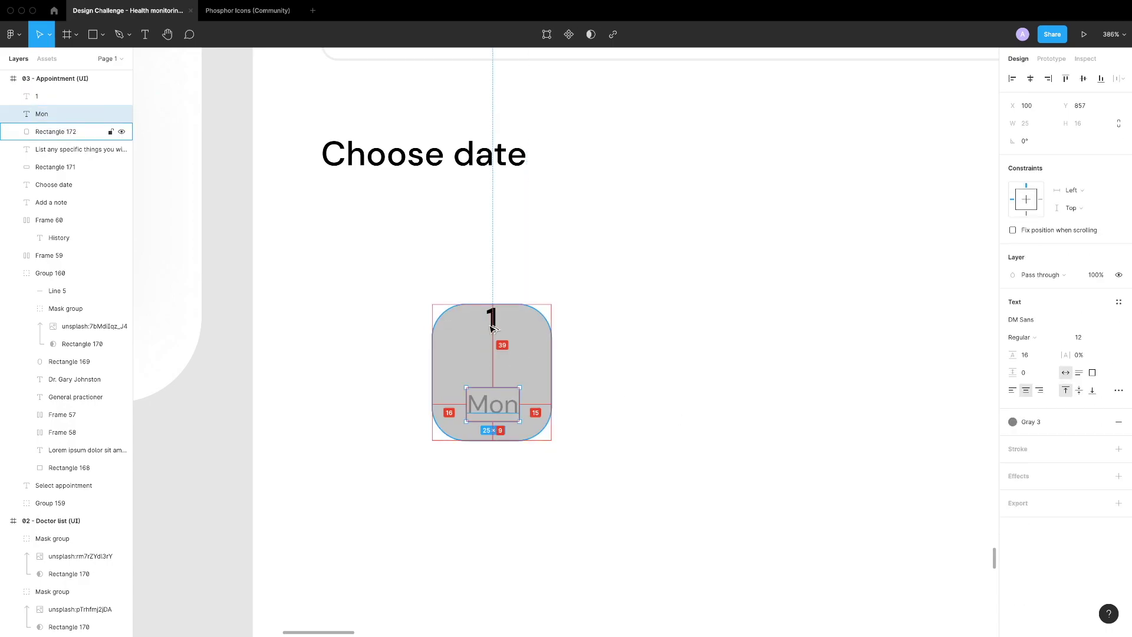
pyautogui.hotkey('ctrl', 'g')
pyautogui.moveTo(480, 362); pyautogui.dragTo(479, 394)
pyautogui.keyDown('shift'); pyautogui.click(546, 336); pyautogui.keyUp('shift')
pyautogui.hotkey('ctrl', 'g')
pyautogui.hotkey('shift', 'Left')
pyautogui.hotkey('shift', 'Left')
pyautogui.hotkey('shift', 'Left')
pyautogui.hotkey('shift', 'Left')
pyautogui.hotkey('shift', 'Left')
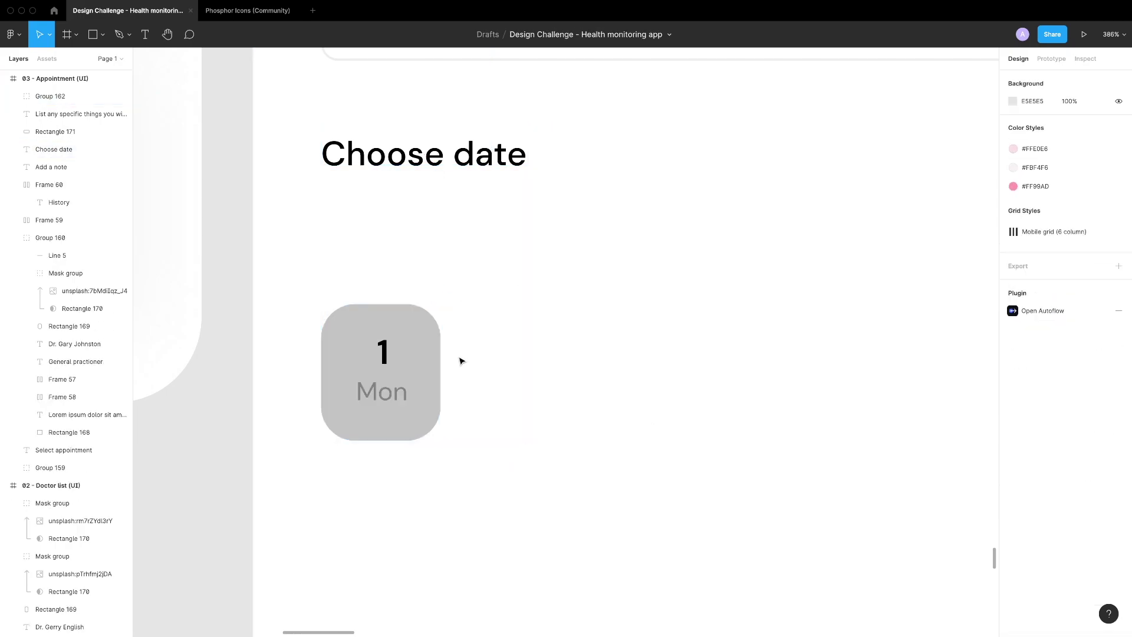
pyautogui.hotkey('shift', 'Up')
pyautogui.hotkey('shift', 'Up')
pyautogui.hotkey('shift', 'Up')
pyautogui.hotkey('shift', 'Up')
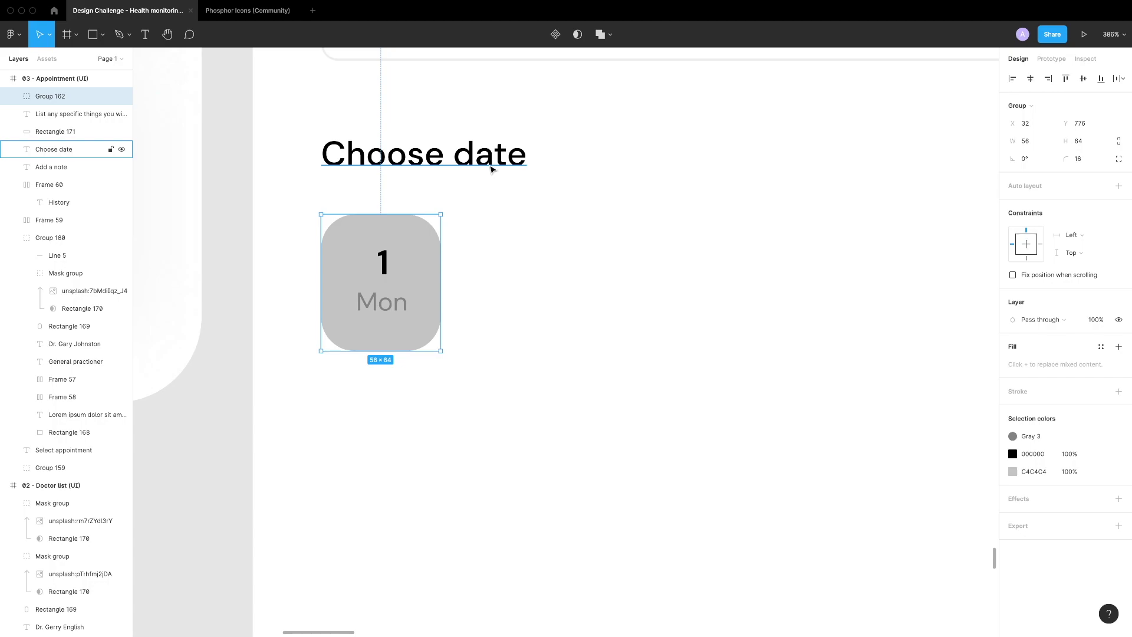
pyautogui.scroll(-5, 656, 210)
pyautogui.click(517, 238)
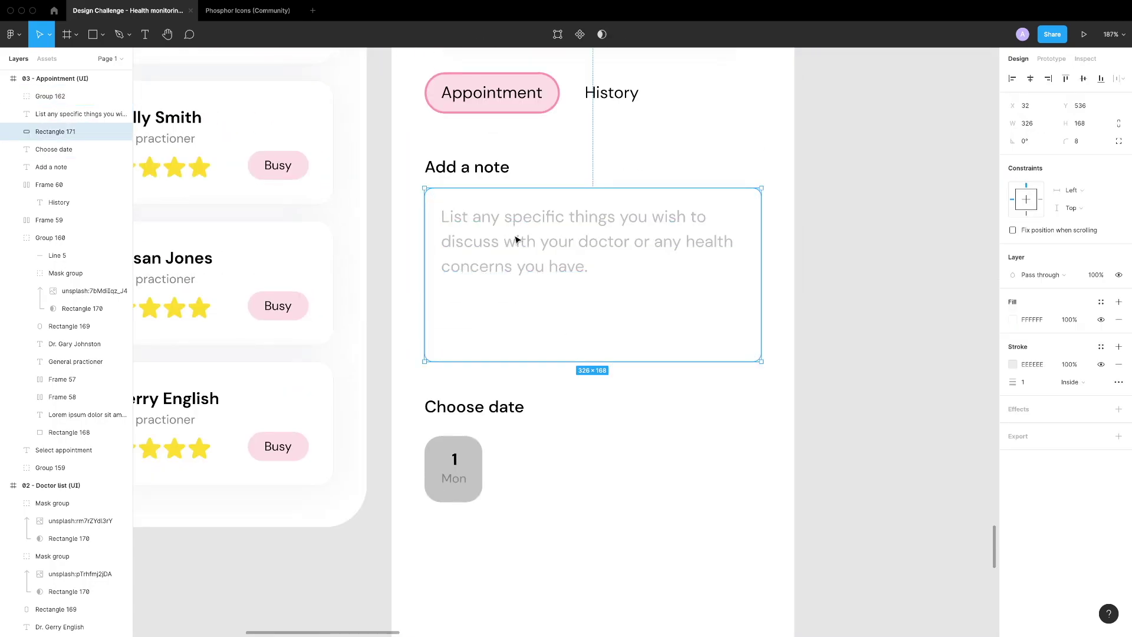
pyautogui.keyDown('shift'); pyautogui.click(518, 248); pyautogui.keyUp('shift')
# Duplicate the date card into six cards and wrap them in an auto layout row
pyautogui.scroll(2, 545, 412)
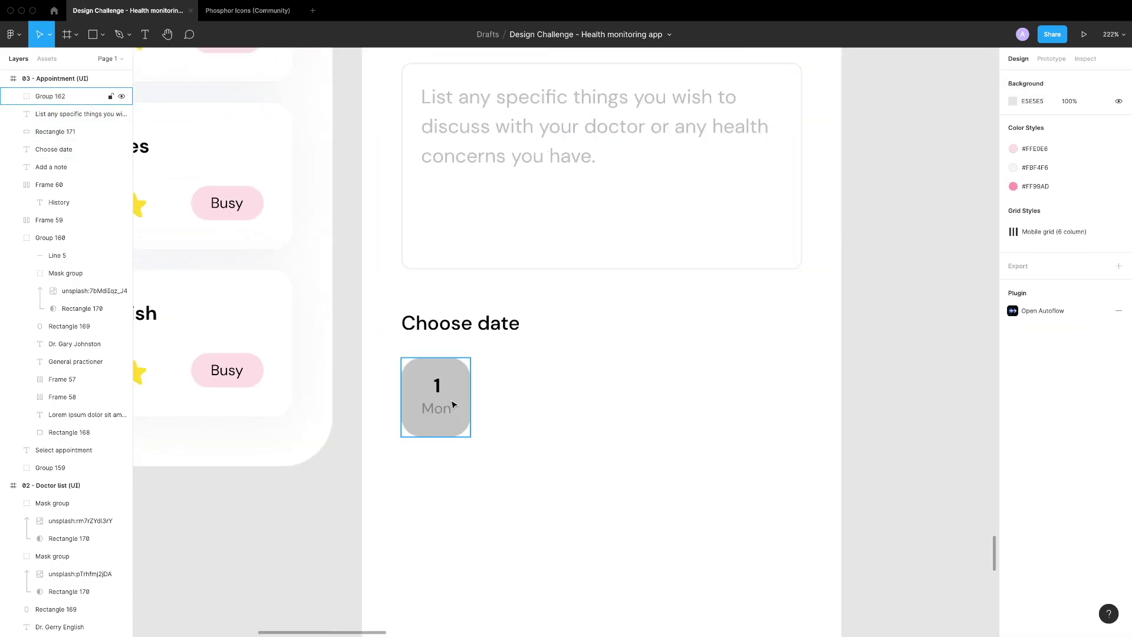
pyautogui.click(450, 401)
pyautogui.moveTo(449, 401); pyautogui.dragTo(517, 402)
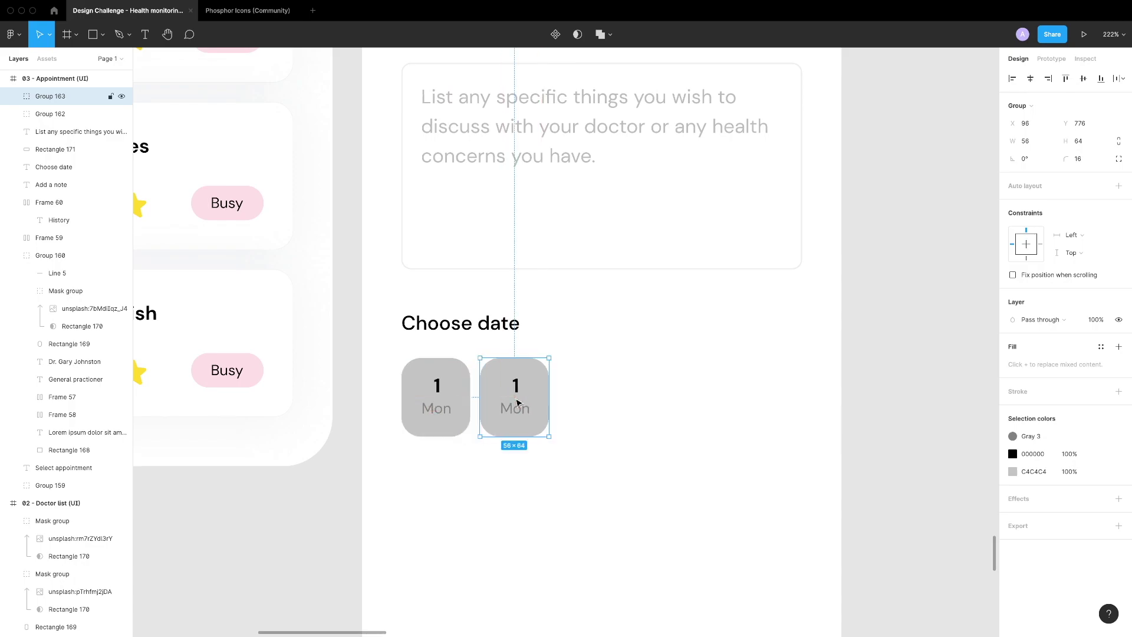
pyautogui.hotkey('ctrl', 'd')
pyautogui.hotkey('ctrl', 'd')
pyautogui.hotkey('ctrl', 'd')
pyautogui.hotkey('ctrl', 'd')
pyautogui.moveTo(810, 473); pyautogui.dragTo(434, 372)
pyautogui.hotkey('shift', 'a')
pyautogui.click(733, 484)
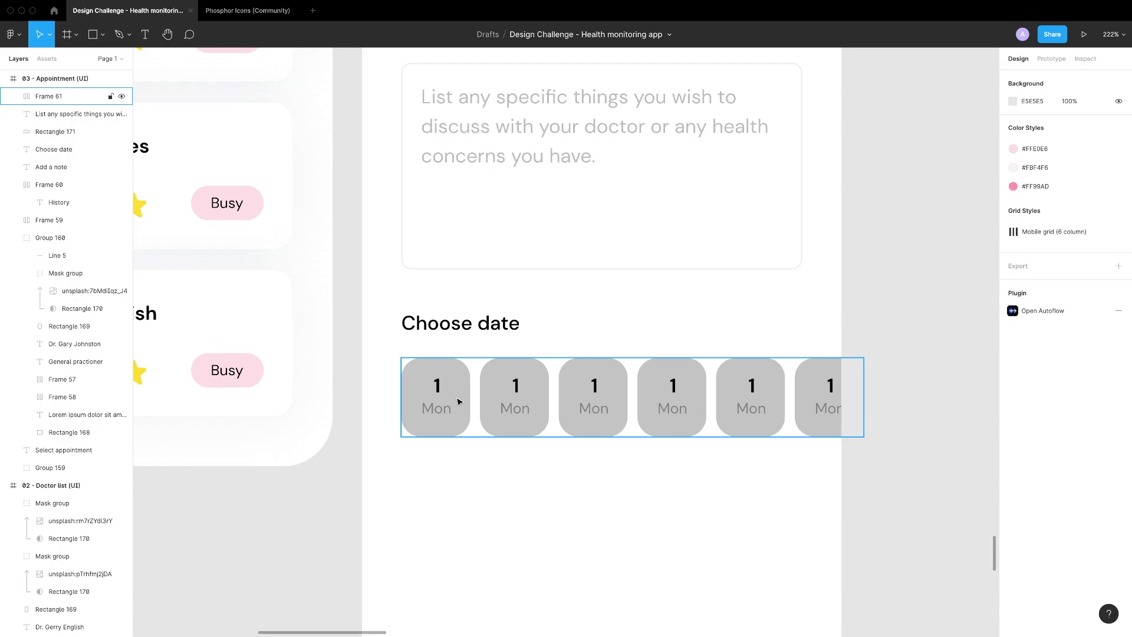
# Renumber the cards 1–6 and relabel the days Mon through Sat
pyautogui.doubleClick(519, 392)
pyautogui.write('2')
pyautogui.press('Tab')
pyautogui.write('3')
pyautogui.press('Tab')
pyautogui.write('4')
pyautogui.press('Tab')
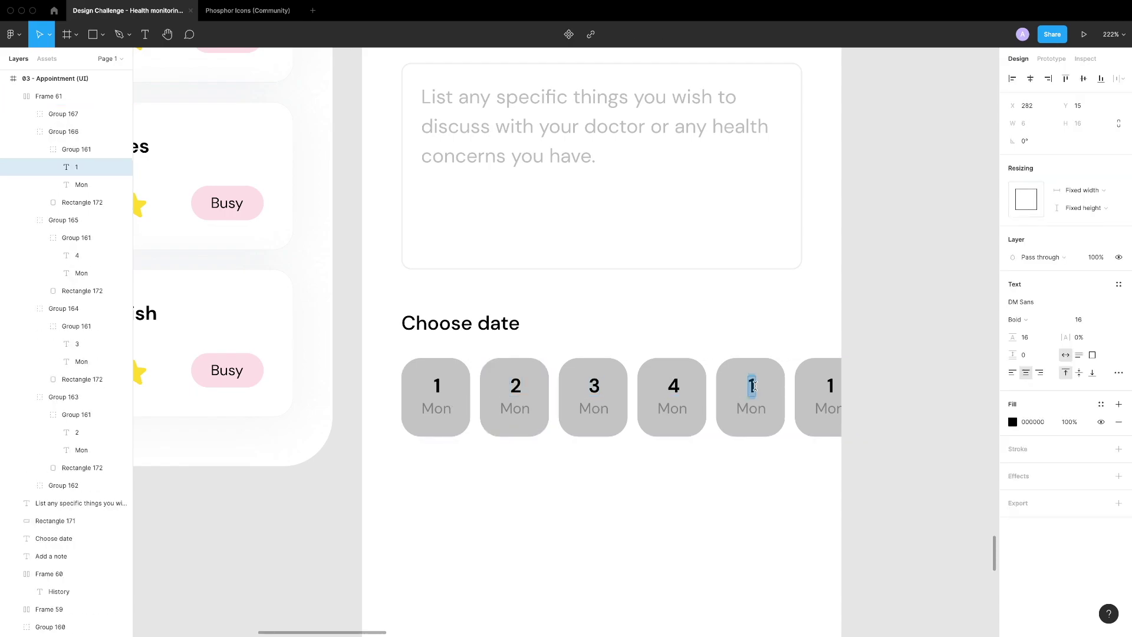
pyautogui.write('5')
pyautogui.doubleClick(525, 412)
pyautogui.write('Tue')
pyautogui.press('Tab')
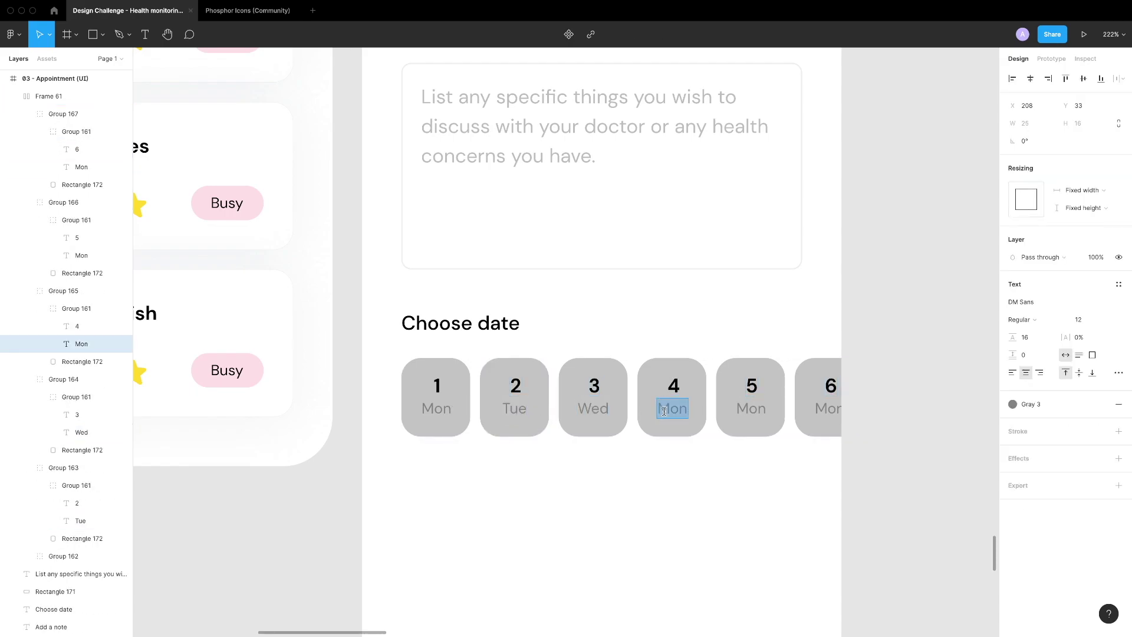
pyautogui.write('Fri')
pyautogui.press('Tab')
pyautogui.click(436, 378)
# Set the Mon, Tue, Thu, Fri and Sat card fills to FFFFFF
pyautogui.keyDown('shift'); pyautogui.click(515, 377); pyautogui.keyUp('shift')
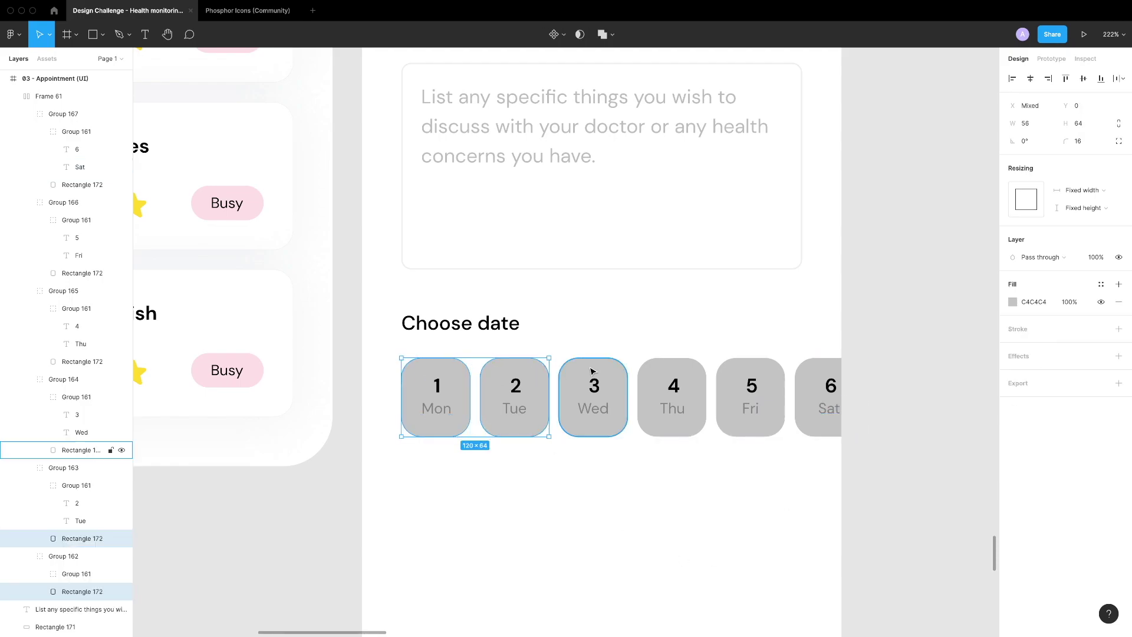
pyautogui.keyDown('shift'); pyautogui.click(672, 375); pyautogui.keyUp('shift')
pyautogui.keyDown('shift'); pyautogui.click(755, 369); pyautogui.keyUp('shift')
pyautogui.keyDown('shift'); pyautogui.click(825, 377); pyautogui.keyUp('shift')
pyautogui.click(1032, 301)
pyautogui.write('FFFFFF')
pyautogui.press('Return')
# Highlight the Wed card with the light pink fill style and a pink stroke
pyautogui.click(613, 373)
pyautogui.click(1012, 302)
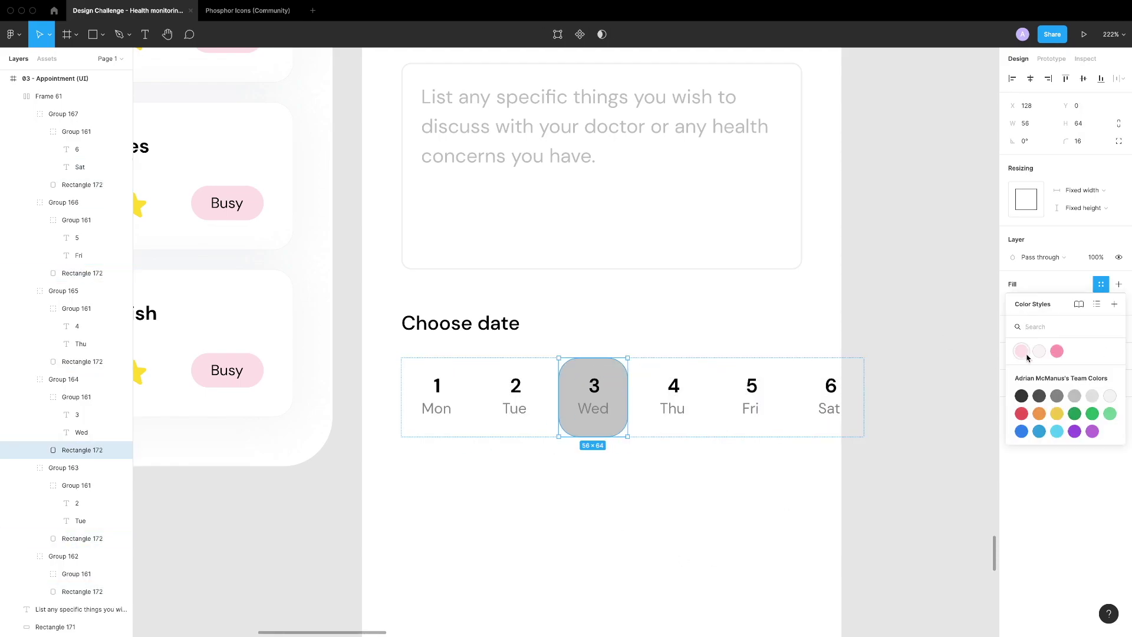
pyautogui.click(1024, 349)
pyautogui.click(1118, 329)
pyautogui.click(1012, 347)
pyautogui.click(1056, 377)
pyautogui.click(598, 523)
pyautogui.scroll(-3, 598, 522)
pyautogui.scroll(-3, 589, 472)
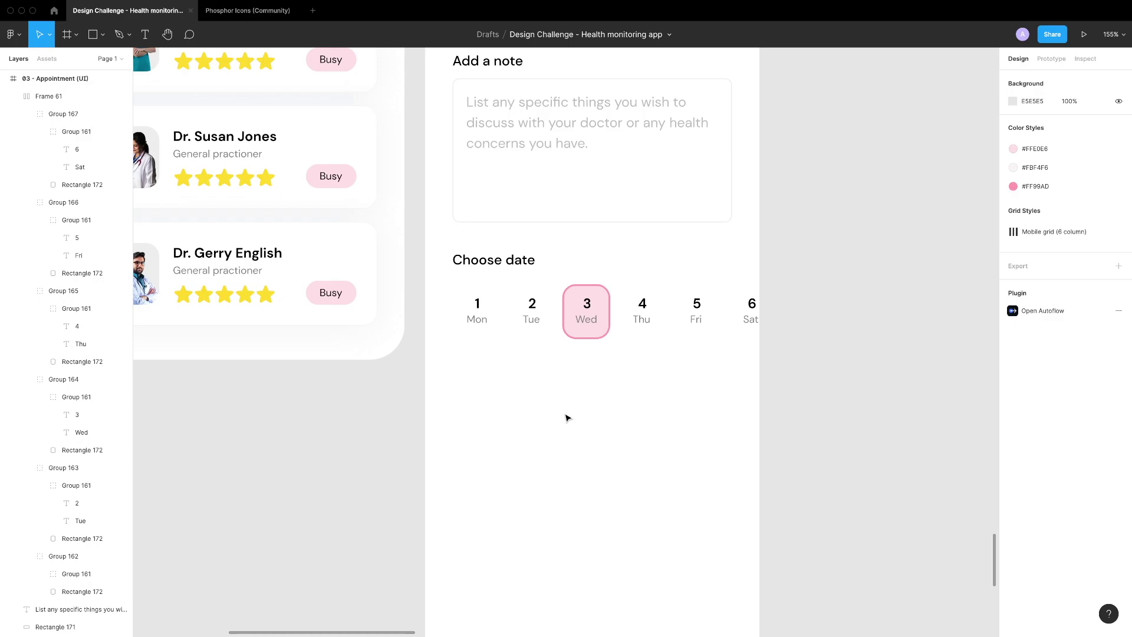
pyautogui.hotkey('ctrl', 'g')
pyautogui.scroll(5, 566, 440)
pyautogui.scroll(3, 566, 437)
pyautogui.scroll(-2, 438, 155)
pyautogui.click(438, 155)
# Copy the Choose date heading below the cards and retitle it 'Choose time'
pyautogui.moveTo(437, 155); pyautogui.dragTo(437, 407)
pyautogui.press('Return')
pyautogui.write('Choose time')
pyautogui.press('Escape')
pyautogui.press('Escape')
pyautogui.scroll(-5, 492, 425)
# Draw a grey time pill and add a Regular-weight time label inside it
pyautogui.press('r')
pyautogui.moveTo(313, 221); pyautogui.dragTo(465, 254)
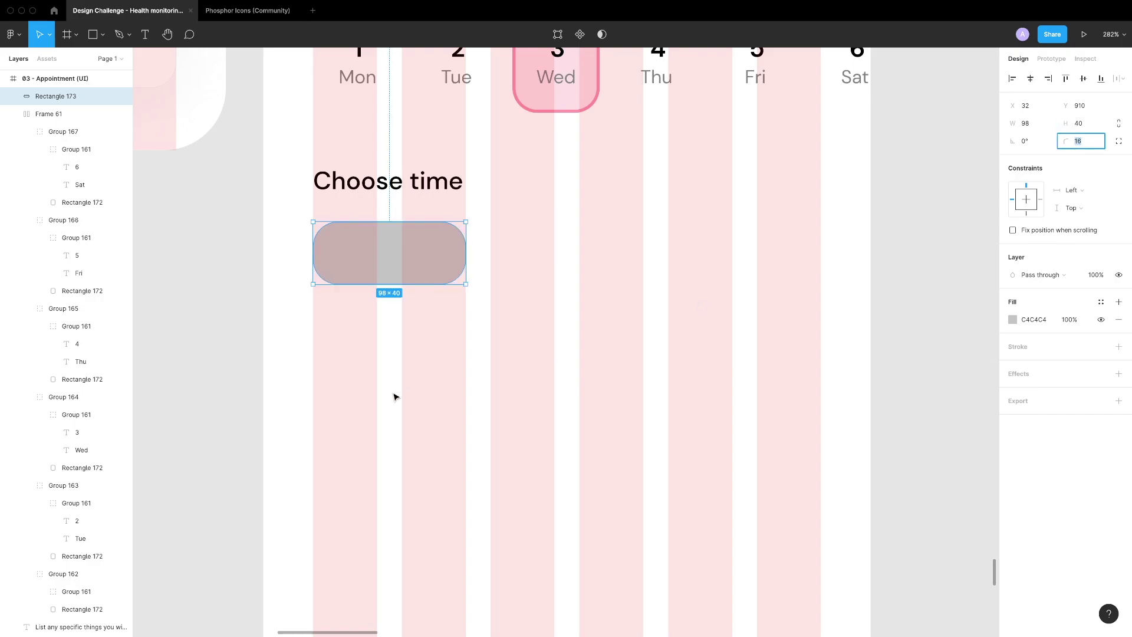
pyautogui.press('Escape')
pyautogui.press('t')
pyautogui.click(354, 253)
pyautogui.click(1020, 337)
pyautogui.click(1043, 325)
# Centre the time label on the pill and group them together
pyautogui.keyDown('shift'); pyautogui.click(439, 242); pyautogui.keyUp('shift')
pyautogui.hotkey('alt', 'h')
pyautogui.hotkey('alt', 'v')
pyautogui.click(416, 248)
pyautogui.press('Escape')
pyautogui.keyDown('shift'); pyautogui.click(466, 252); pyautogui.keyUp('shift')
pyautogui.hotkey('ctrl', 'g')
# Copy the pill into a row of three with 16 gap, then repeat into a 3×3 grid
pyautogui.keyDown('alt'); pyautogui.moveTo(386, 251); pyautogui.dragTo(682, 255); pyautogui.keyUp('alt')
pyautogui.scroll(2, 766, 259)
pyautogui.moveTo(765, 349); pyautogui.dragTo(353, 265)
pyautogui.hotkey('shift', 'a')
pyautogui.press('Return')
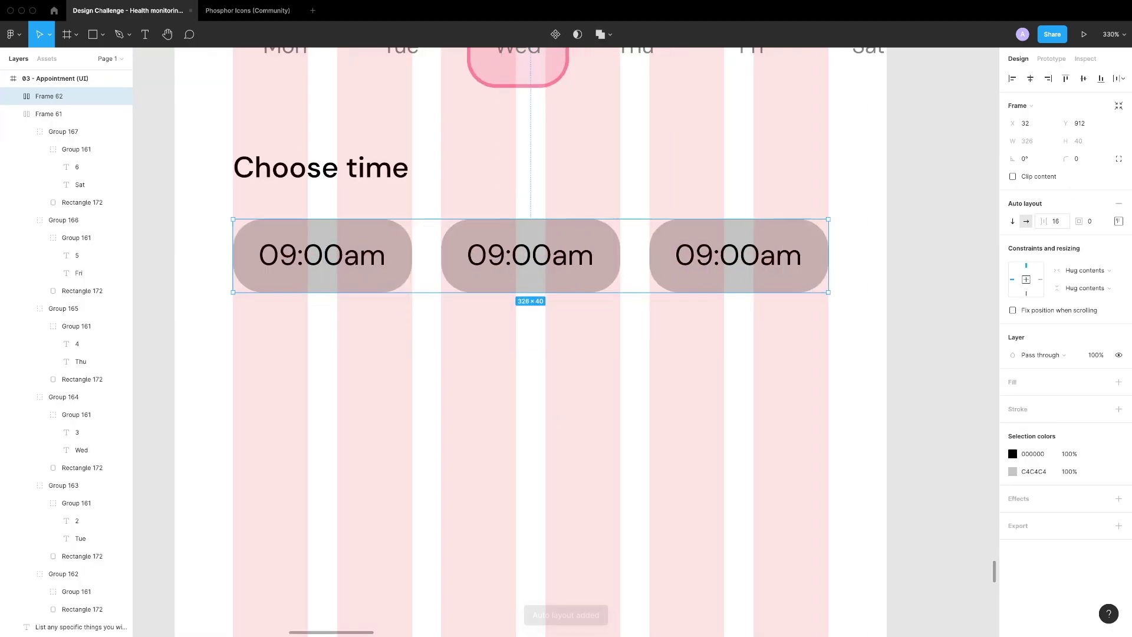
pyautogui.hotkey('ctrl', 'shift', 'g')
pyautogui.scroll(-3, 352, 236)
pyautogui.moveTo(353, 151); pyautogui.dragTo(352, 356)
pyautogui.press('Escape')
# Centre-align all nine time labels and change the top-middle pill to 09:30am
pyautogui.doubleClick(531, 172)
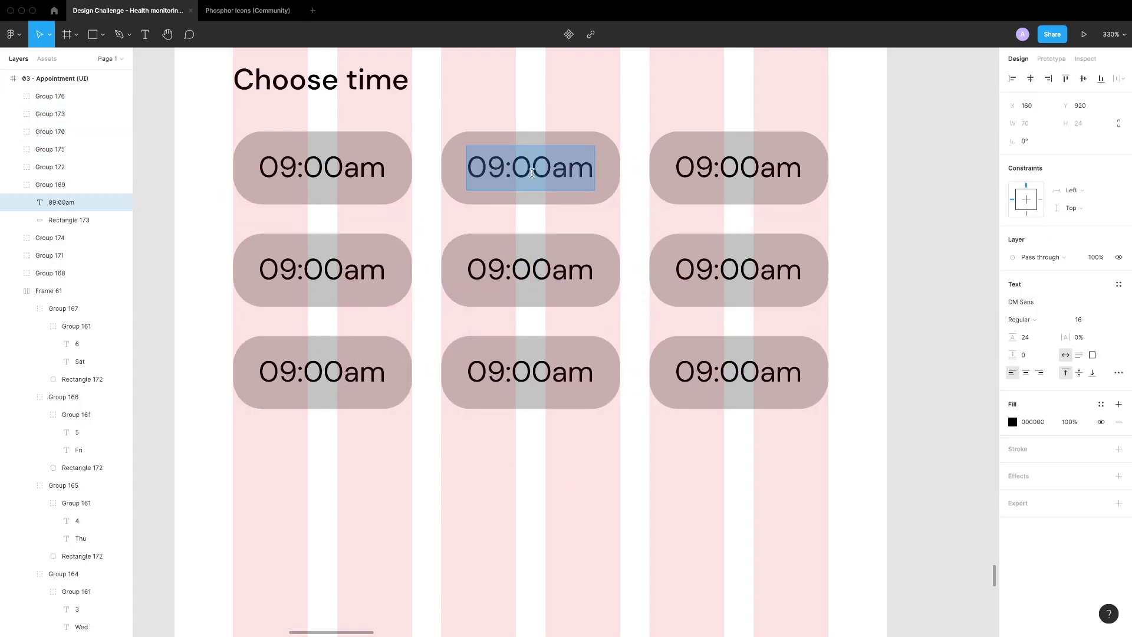
pyautogui.keyDown('super'); pyautogui.moveTo(811, 401); pyautogui.dragTo(242, 129); pyautogui.keyUp('super')
pyautogui.click(1026, 373)
pyautogui.press('Return')
pyautogui.write('09:30am')
pyautogui.doubleClick(722, 164)
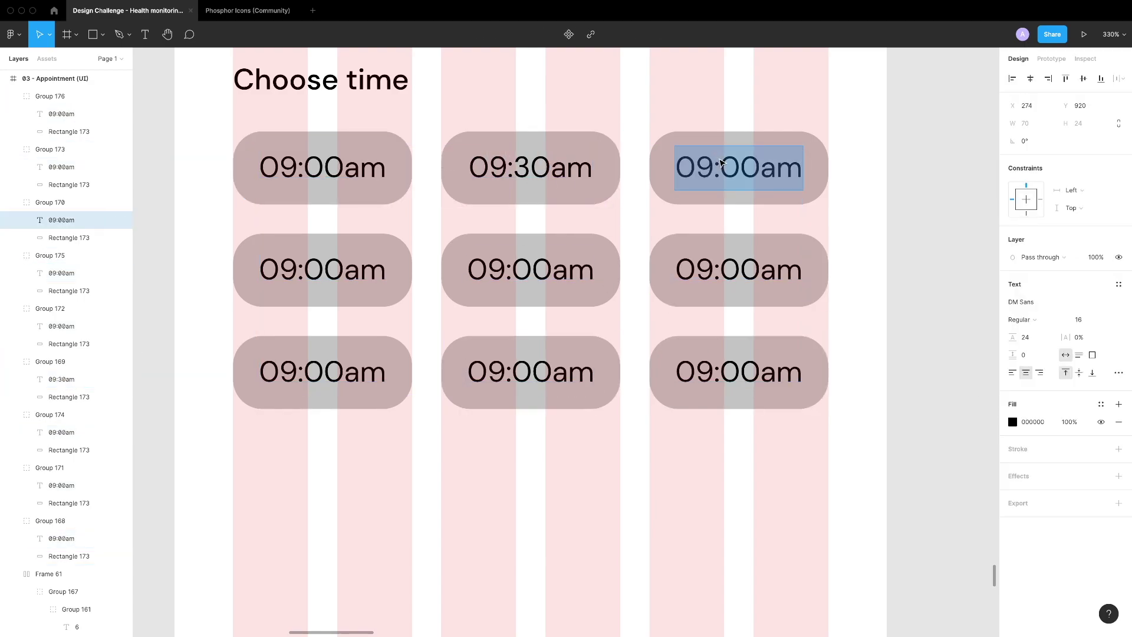
# Relabel the middle row of pills, including 11:30am and 13:00pm
pyautogui.doubleClick(280, 287)
pyautogui.write('11')
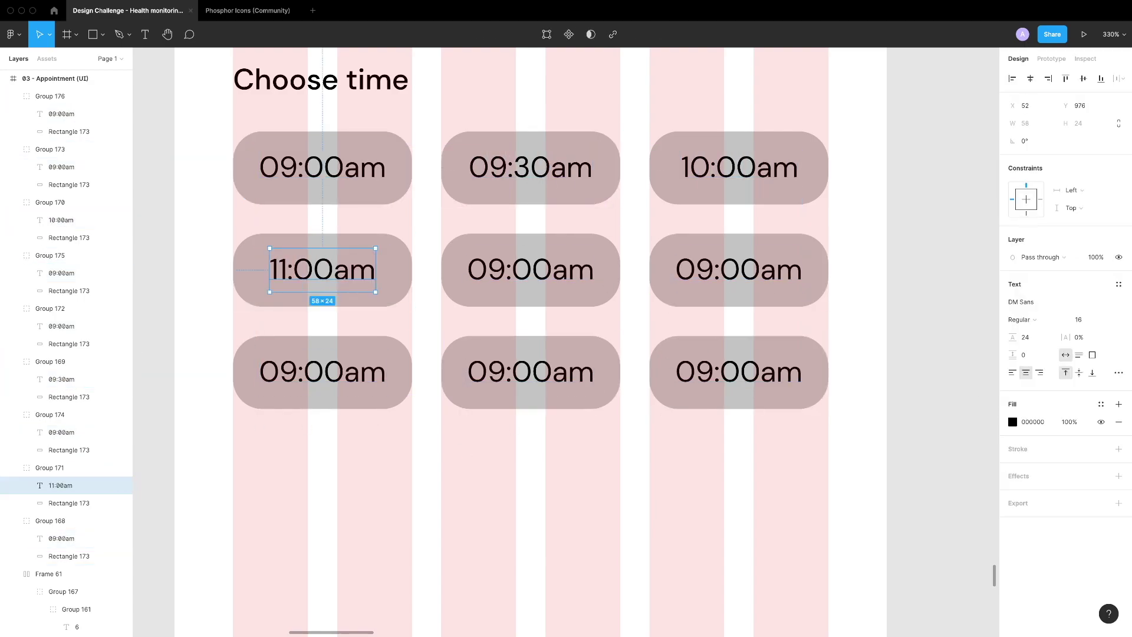
pyautogui.press('Tab')
pyautogui.press('Return')
pyautogui.write('11:30am')
pyautogui.press('Escape')
pyautogui.press('Tab')
pyautogui.press('Return')
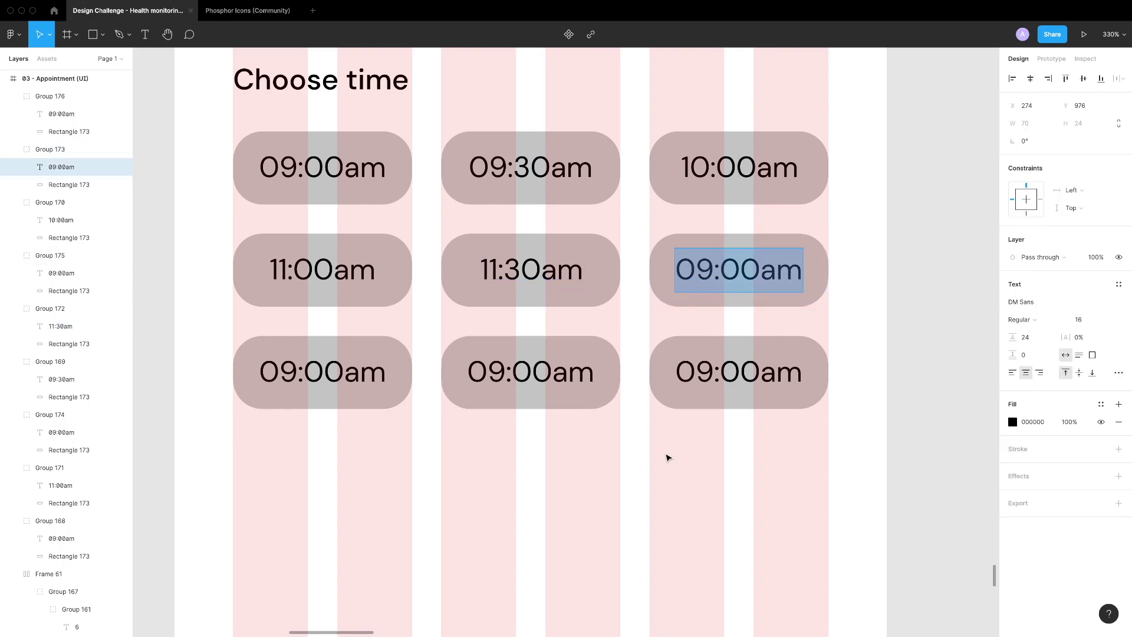
pyautogui.write('13:00')
pyautogui.press('Escape')
# Relabel the bottom row of pills, including 15:30pm
pyautogui.press('Tab')
pyautogui.press('Return')
pyautogui.write('14:45')
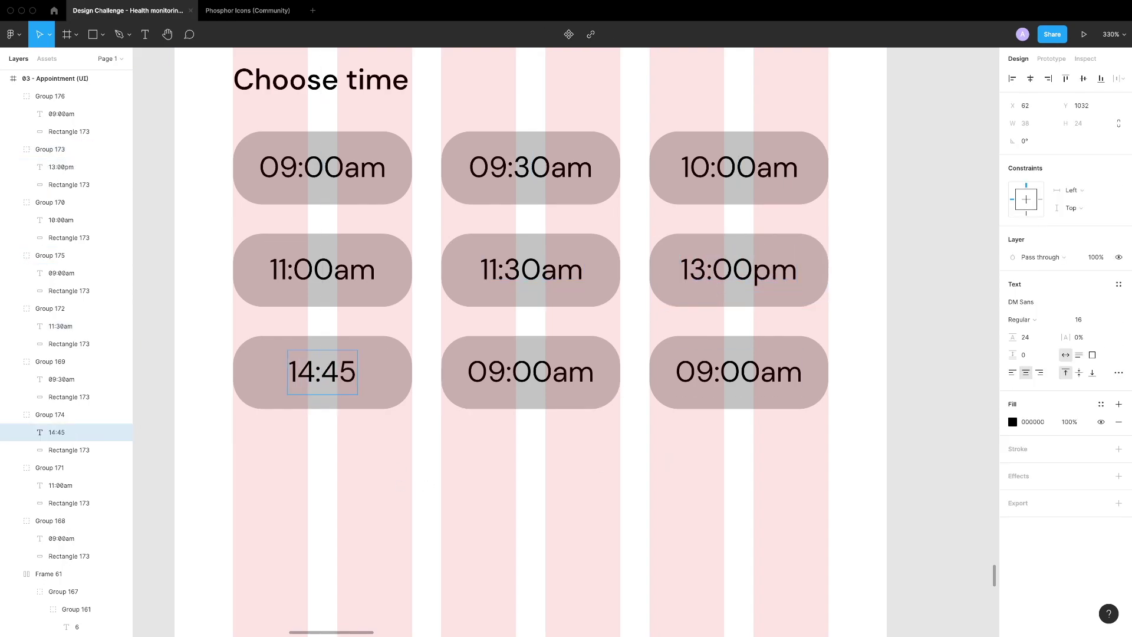
pyautogui.press('Tab')
pyautogui.press('Return')
pyautogui.write('15')
pyautogui.press('Escape')
pyautogui.press('Tab')
pyautogui.press('Return')
# Give the 10:00am time pill the light pink fill style and a pink outline
pyautogui.write('16:')
pyautogui.click(666, 176)
pyautogui.click(1012, 284)
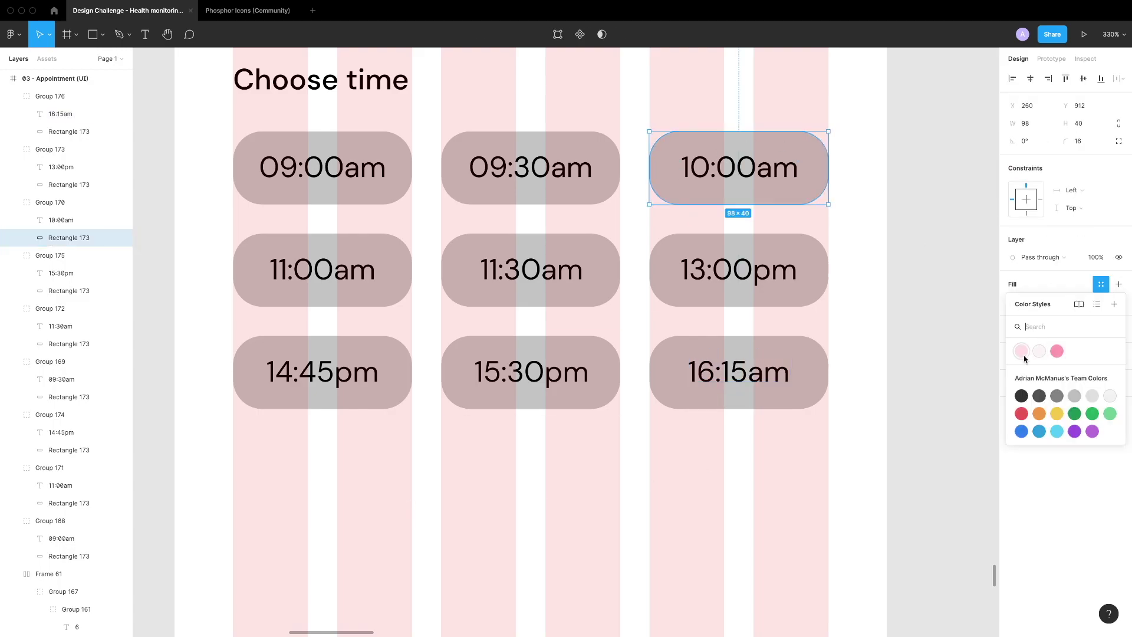
pyautogui.click(1056, 349)
pyautogui.press('super+alt+v')
# Select the seven other time pills to set their fills to white FFFFFF
pyautogui.keyDown('super'); pyautogui.click(321, 177); pyautogui.keyUp('super')
pyautogui.keyDown('shift'); pyautogui.keyDown('super'); pyautogui.click(569, 144); pyautogui.keyUp('super'); pyautogui.keyUp('shift')
pyautogui.keyDown('shift'); pyautogui.keyDown('super'); pyautogui.click(530, 271); pyautogui.keyUp('super'); pyautogui.keyUp('shift')
pyautogui.keyDown('shift'); pyautogui.keyDown('super'); pyautogui.click(739, 271); pyautogui.keyUp('super'); pyautogui.keyUp('shift')
pyautogui.keyDown('shift'); pyautogui.keyDown('super'); pyautogui.click(596, 353); pyautogui.keyUp('super'); pyautogui.keyUp('shift')
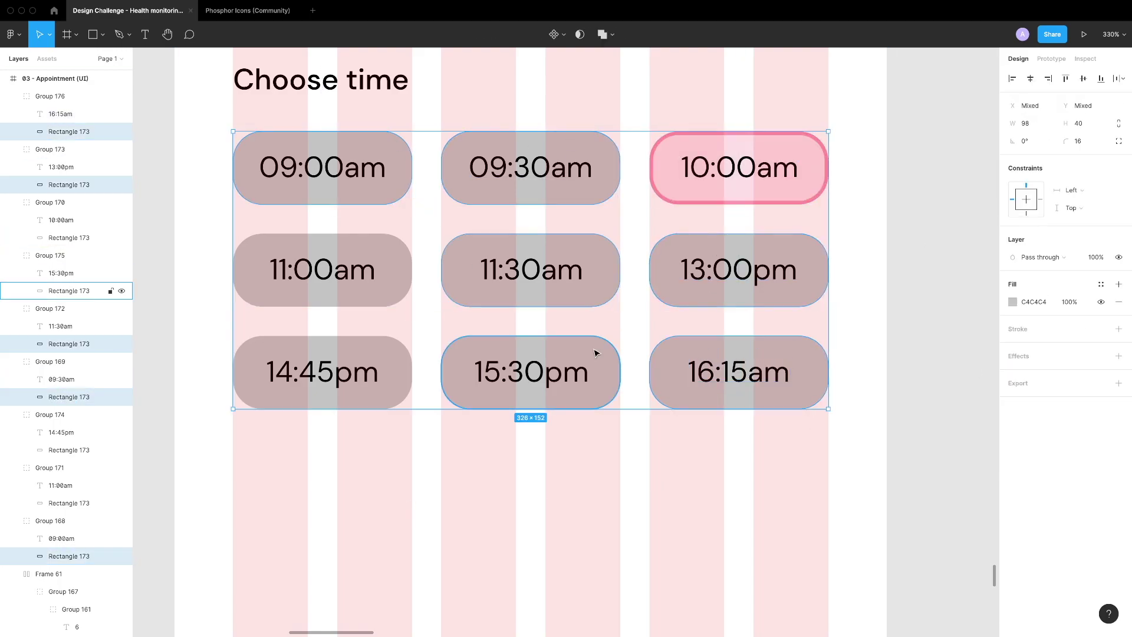
pyautogui.keyDown('shift'); pyautogui.keyDown('super'); pyautogui.click(322, 372); pyautogui.keyUp('super'); pyautogui.keyUp('shift')
pyautogui.keyDown('shift'); pyautogui.keyDown('super'); pyautogui.click(322, 271); pyautogui.keyUp('super'); pyautogui.keyUp('shift')
pyautogui.keyDown('shift'); pyautogui.keyDown('super'); pyautogui.click(739, 371); pyautogui.keyUp('super'); pyautogui.keyUp('shift')
# Draw a full-width 48 px tall bar below the time pills and add a text label on it
pyautogui.scroll(-3, 789, 435)
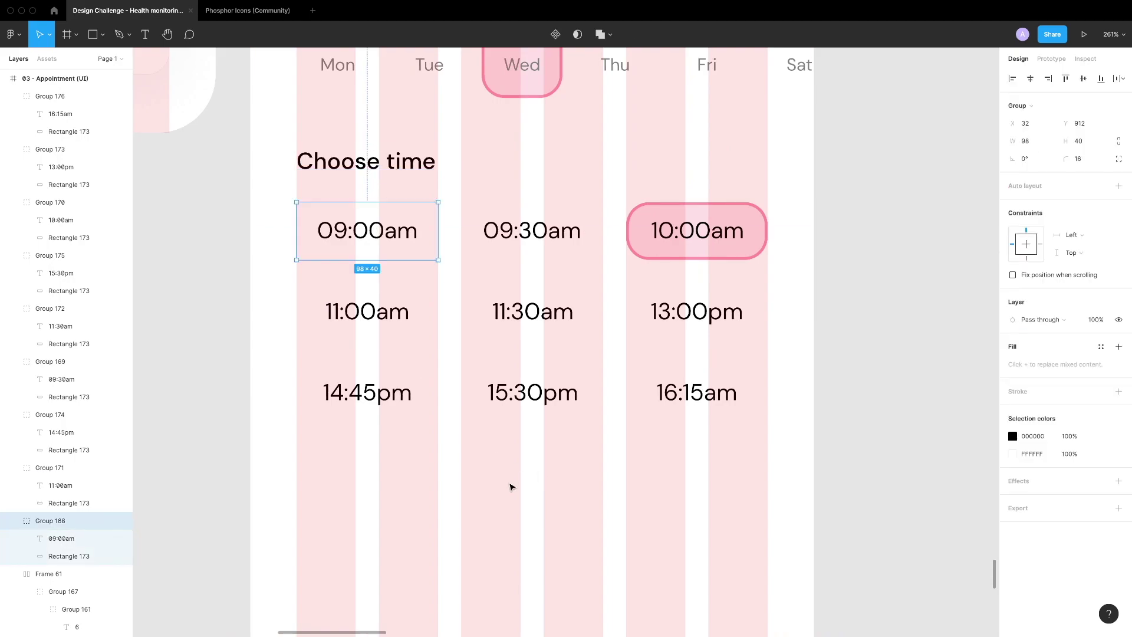
pyautogui.scroll(-3, 510, 485)
pyautogui.press('r')
pyautogui.moveTo(298, 368); pyautogui.dragTo(764, 403)
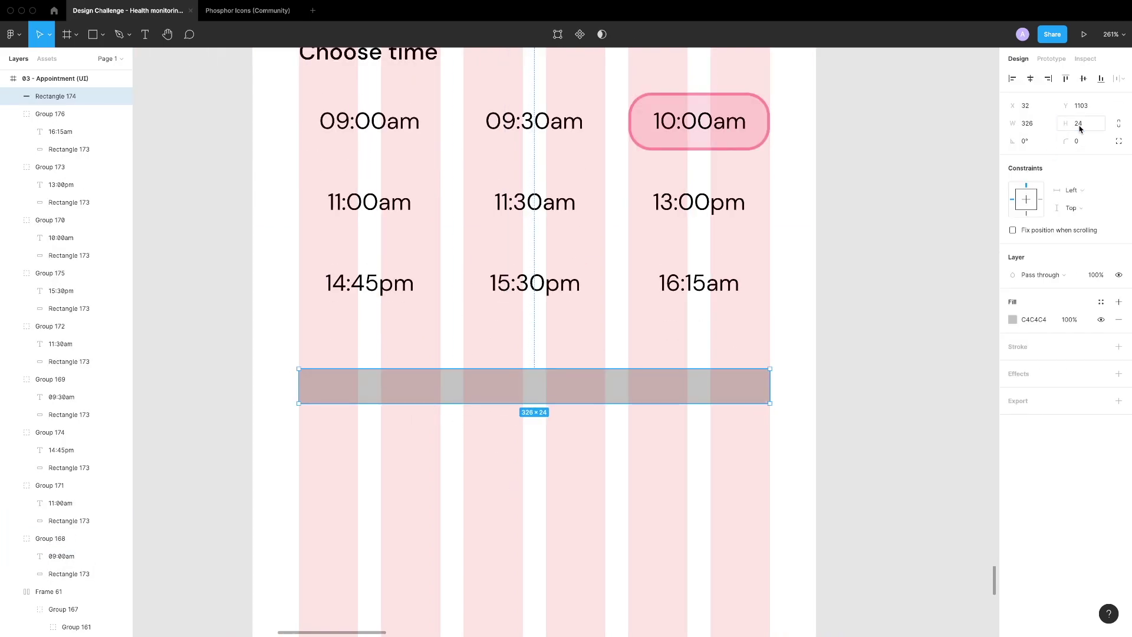
pyautogui.write('48')
pyautogui.press('Return')
pyautogui.press('t')
pyautogui.click(477, 405)
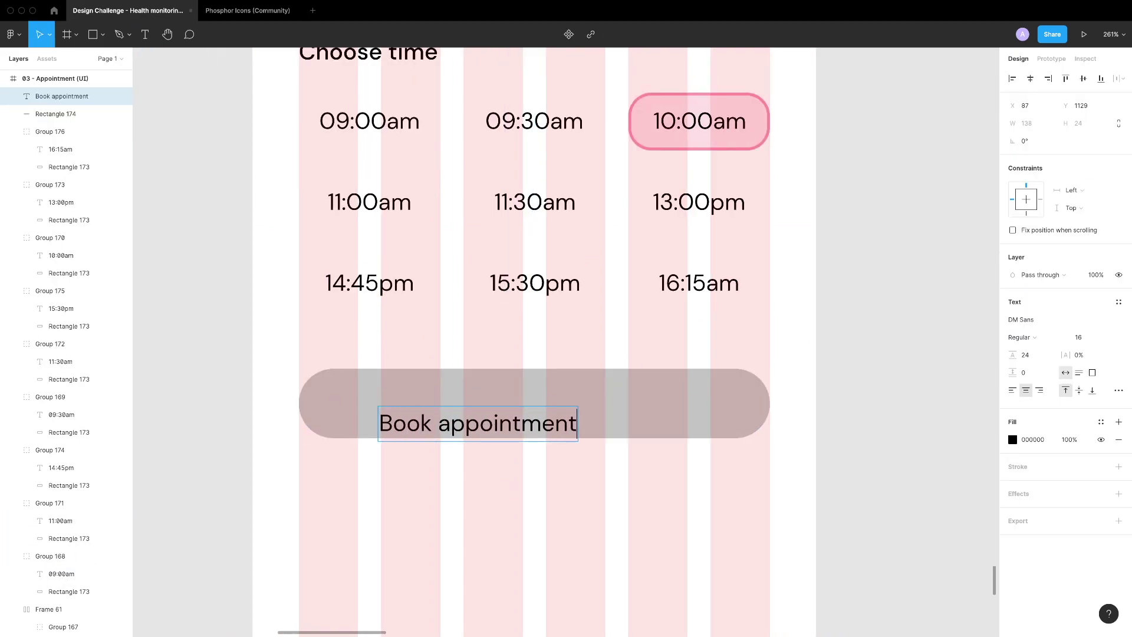
# Centre the Book appointment label on its bar and make the button pink
pyautogui.press('Escape')
pyautogui.press('Escape')
pyautogui.click(478, 423)
pyautogui.keyDown('shift'); pyautogui.click(662, 399); pyautogui.keyUp('shift')
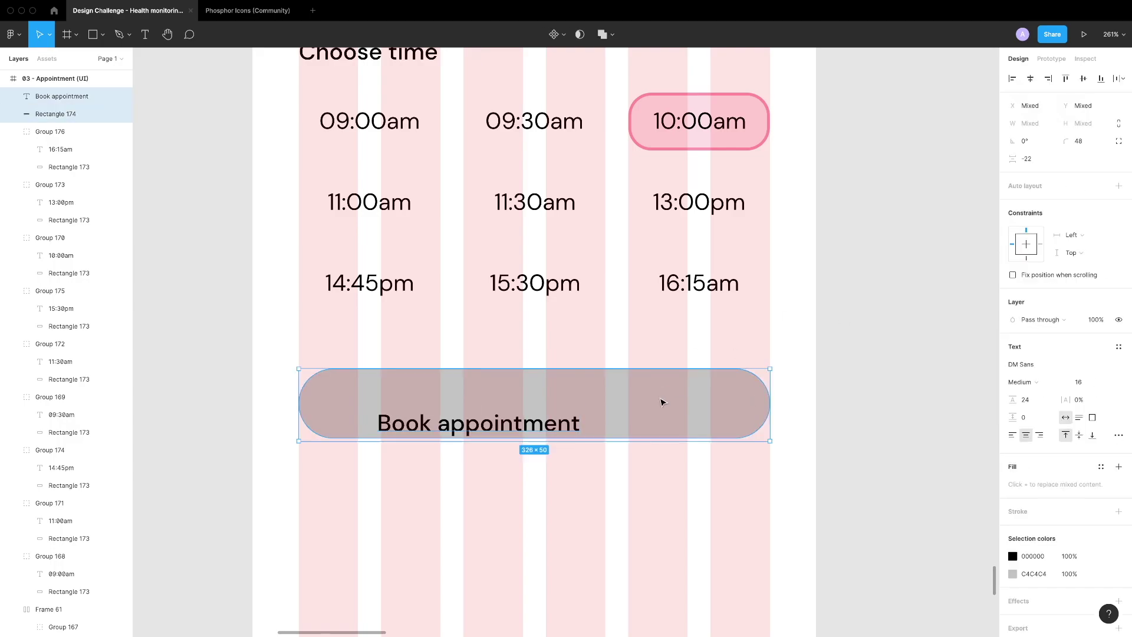
pyautogui.hotkey('alt', 'h')
pyautogui.hotkey('alt', 'v')
pyautogui.click(581, 405)
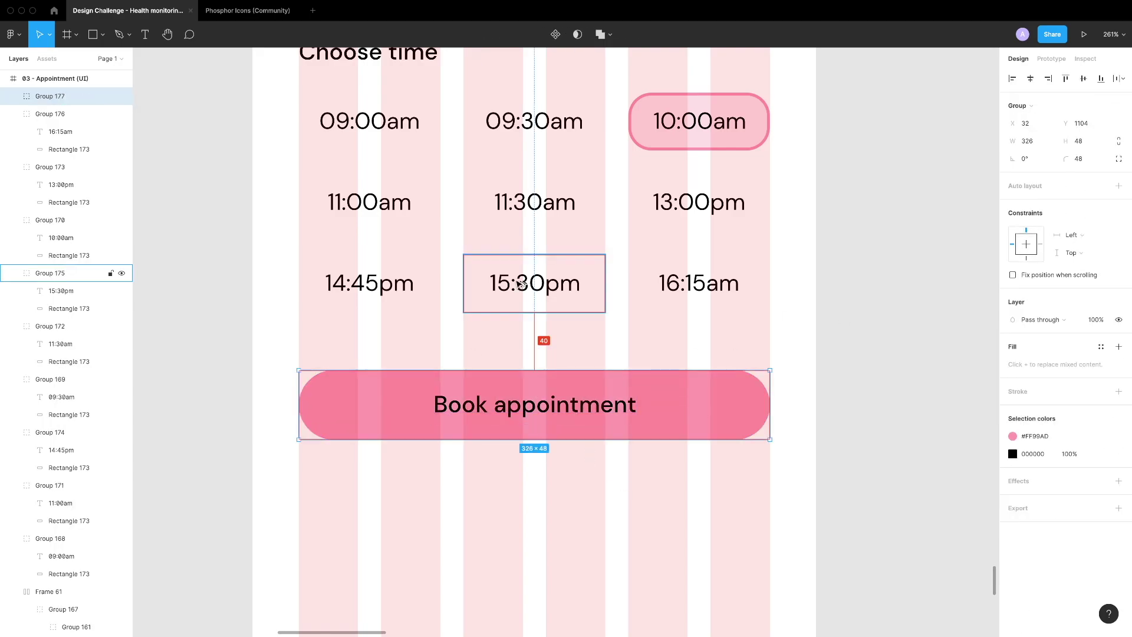
# Zoom out to review the whole appointment screen frame, then clear the selection
pyautogui.press('Escape')
pyautogui.scroll(-5, 290, 422)
pyautogui.scroll(3, 314, 449)
pyautogui.click(374, 463)
pyautogui.scroll(-7, 375, 463)
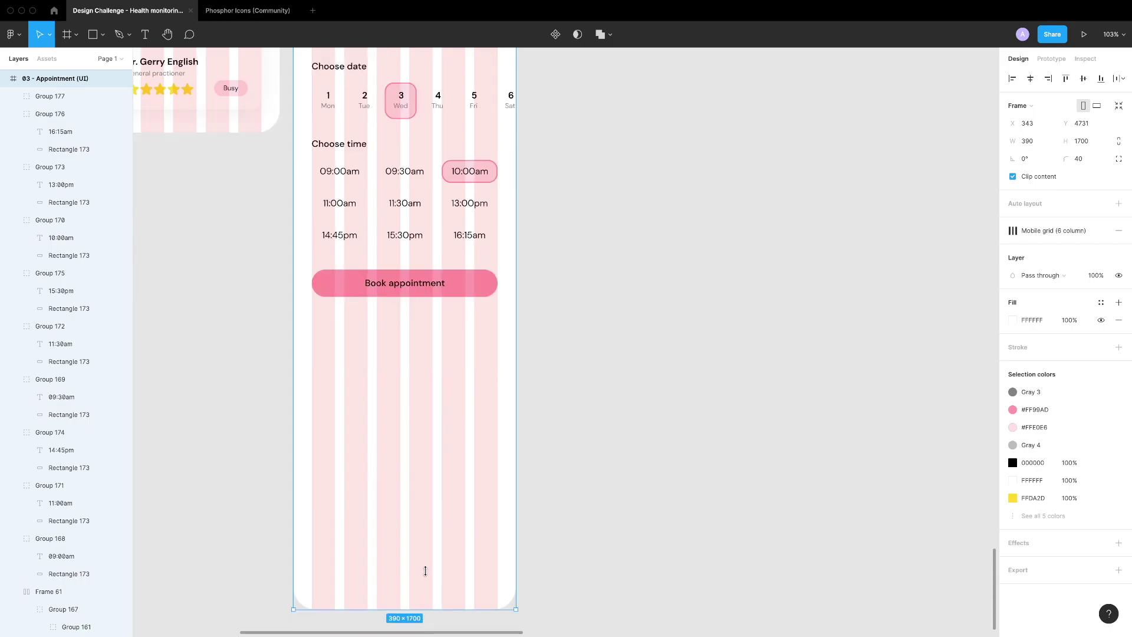
pyautogui.click(903, 269)
pyautogui.scroll(8, 599, 531)
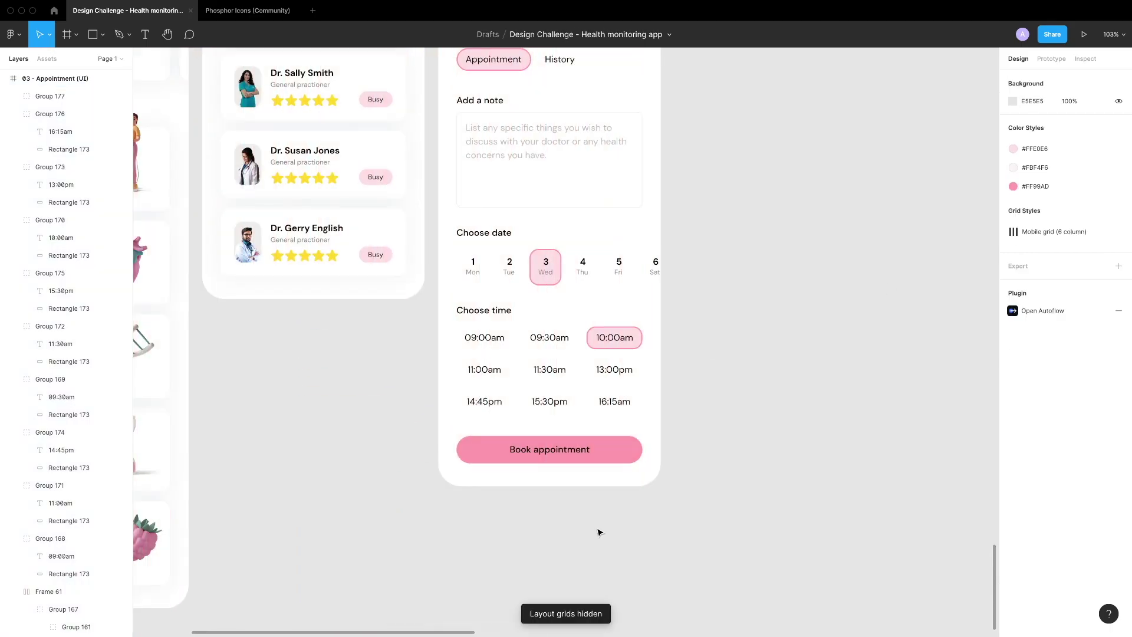
pyautogui.scroll(-4, 689, 361)
pyautogui.scroll(4, 674, 447)
# Add an iPhone 13 / 13 Pro frame named 04 - Confirmation (UI) with 40 corner radius
pyautogui.press('f')
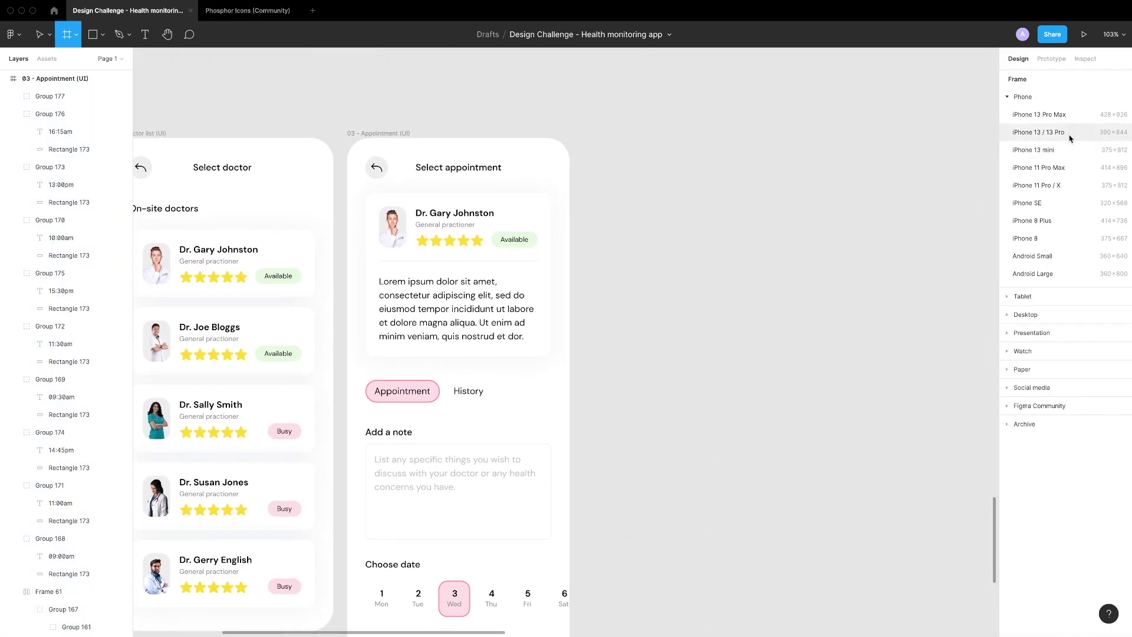
pyautogui.click(1005, 140)
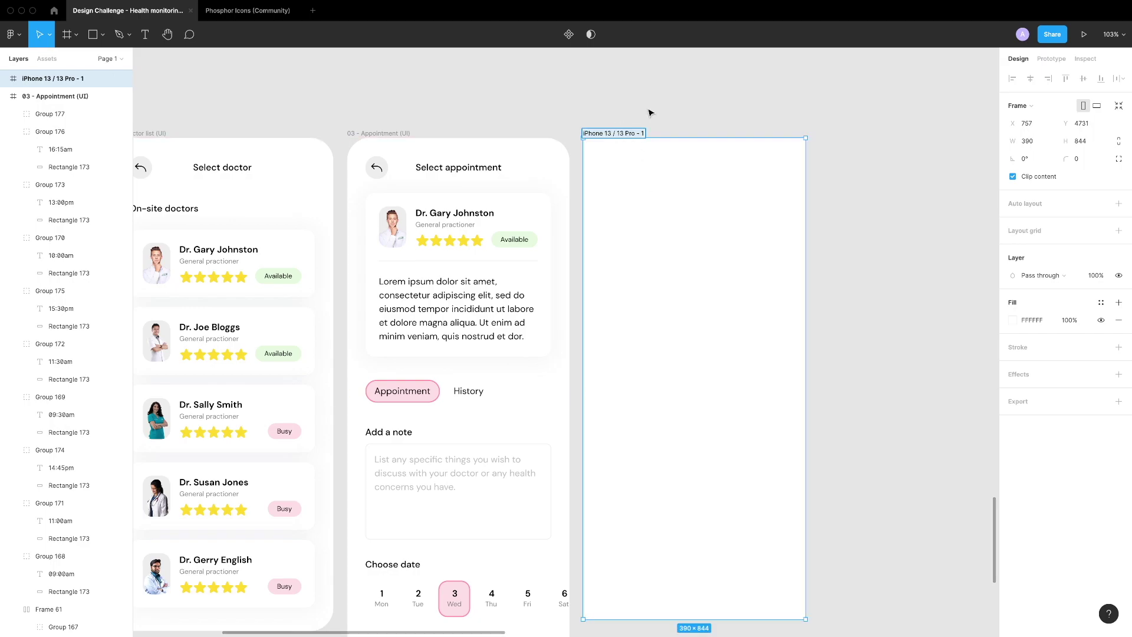
pyautogui.press('Return')
pyautogui.hscroll(3, 714, 330)
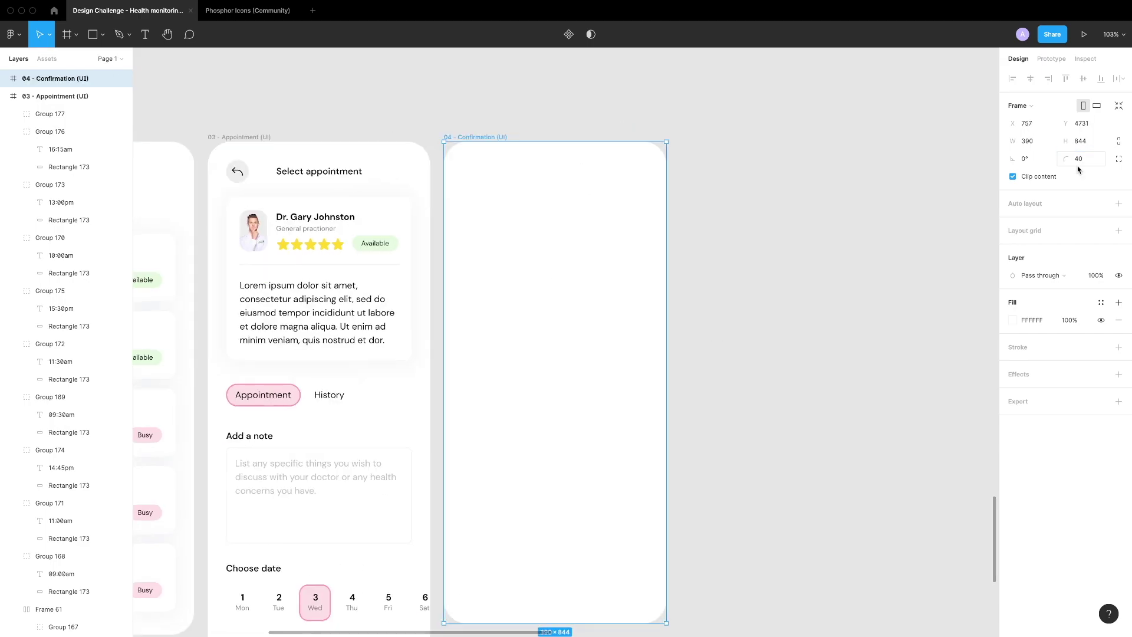
pyautogui.press('Escape')
pyautogui.hotkey('ctrl', 'g')
pyautogui.scroll(2, 804, 366)
pyautogui.click(626, 306)
pyautogui.hotkey('ctrl', 'g')
# Draw a large circle and paste it into the frame, shifted up past its top-left edge
pyautogui.press('o')
pyautogui.moveTo(436, 60); pyautogui.dragTo(544, 168)
pyautogui.moveTo(545, 114); pyautogui.dragTo(738, 360)
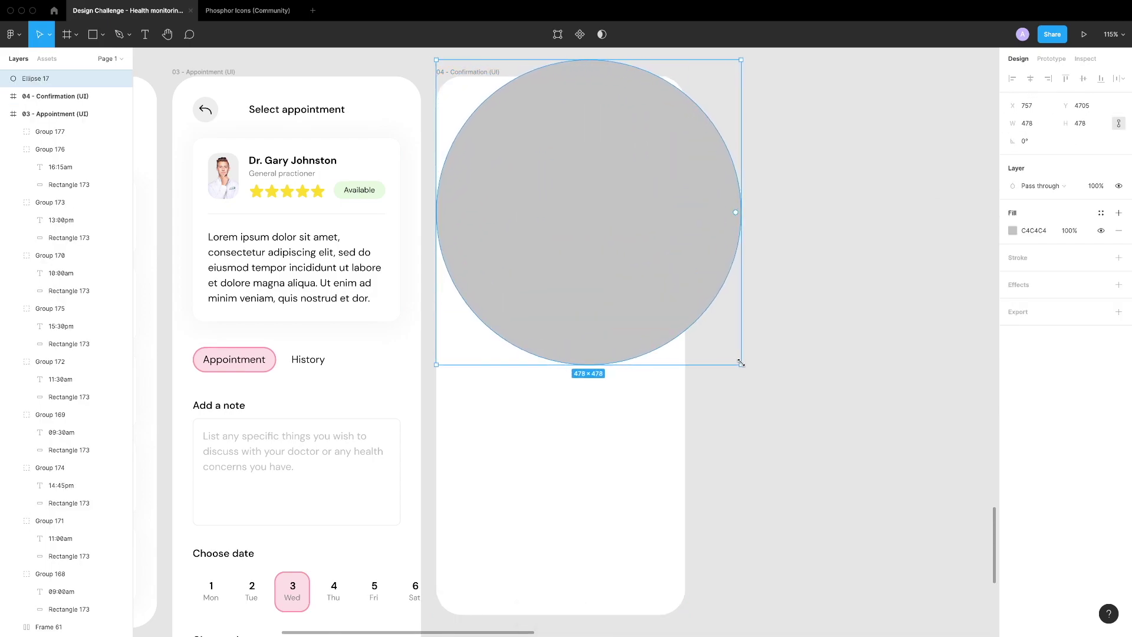
pyautogui.hotkey('ctrl', 'x')
pyautogui.click(584, 271)
pyautogui.hotkey('ctrl', 'v')
pyautogui.hotkey('shift', 'Left')
pyautogui.hotkey('shift', 'Left')
pyautogui.hotkey('shift', 'Left')
pyautogui.hotkey('shift', 'Left')
pyautogui.press('Left')
pyautogui.press('Left')
pyautogui.press('Left')
pyautogui.press('Left')
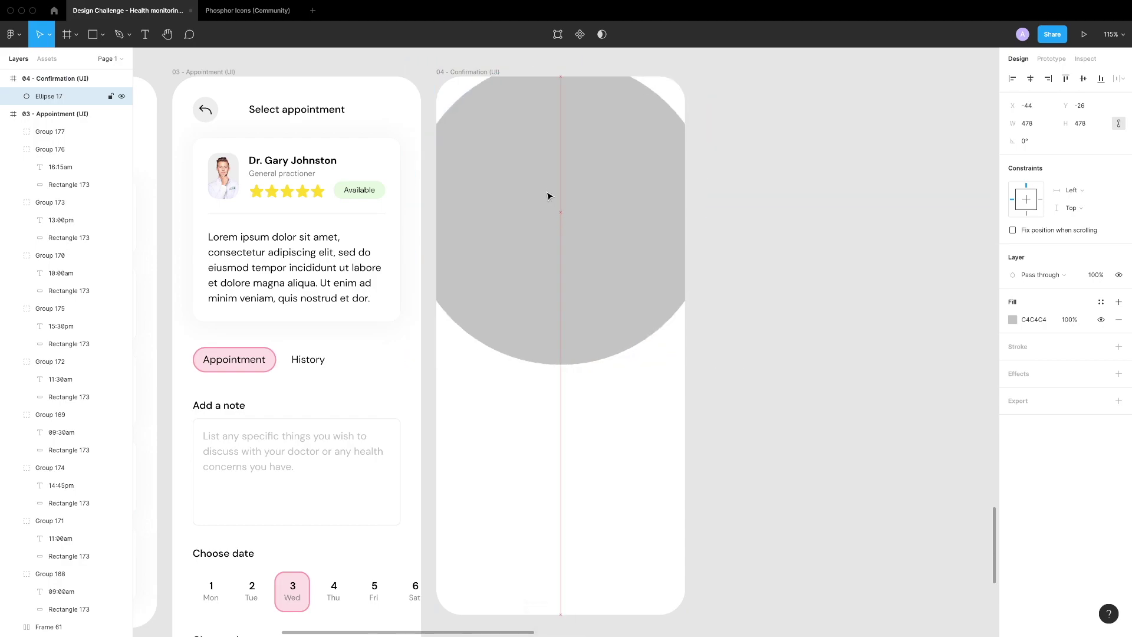
pyautogui.hotkey('shift', 'Up')
pyautogui.hotkey('shift', 'Up')
pyautogui.hotkey('shift', 'Up')
pyautogui.hotkey('shift', 'Up')
pyautogui.hotkey('shift', 'Up')
pyautogui.hotkey('shift', 'Up')
pyautogui.hotkey('shift', 'Up')
pyautogui.hotkey('shift', 'Up')
pyautogui.hotkey('shift', 'Up')
pyautogui.hotkey('shift', 'Up')
pyautogui.hotkey('shift', 'Up')
pyautogui.press('Up')
pyautogui.press('Up')
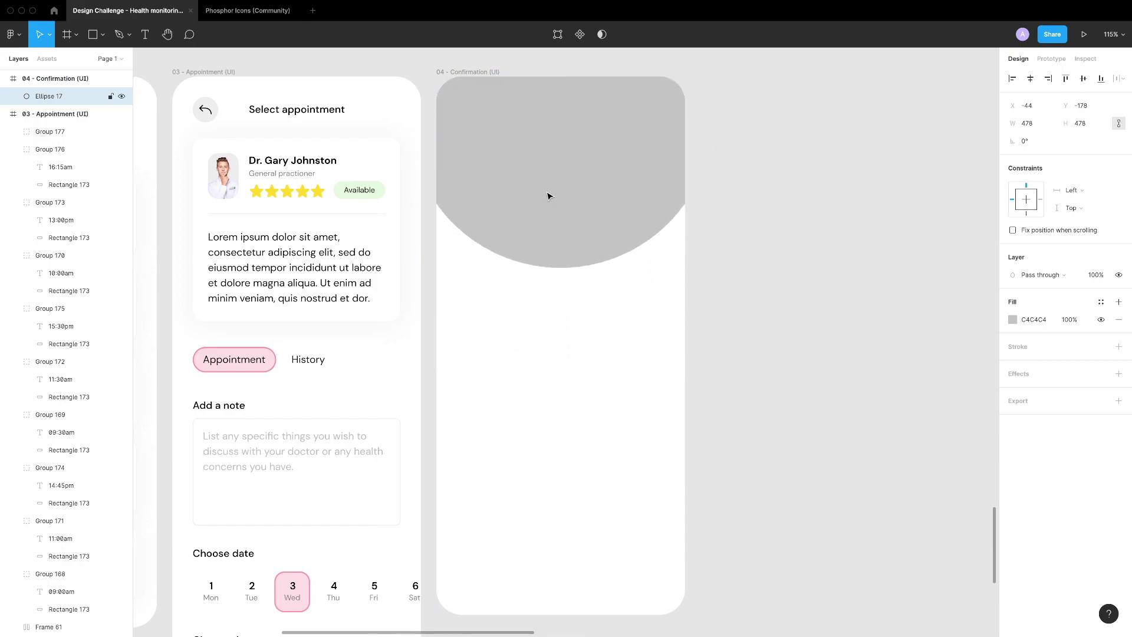
# Fill the circle with pale pink #FBF4F6
pyautogui.click(1101, 301)
pyautogui.click(1023, 372)
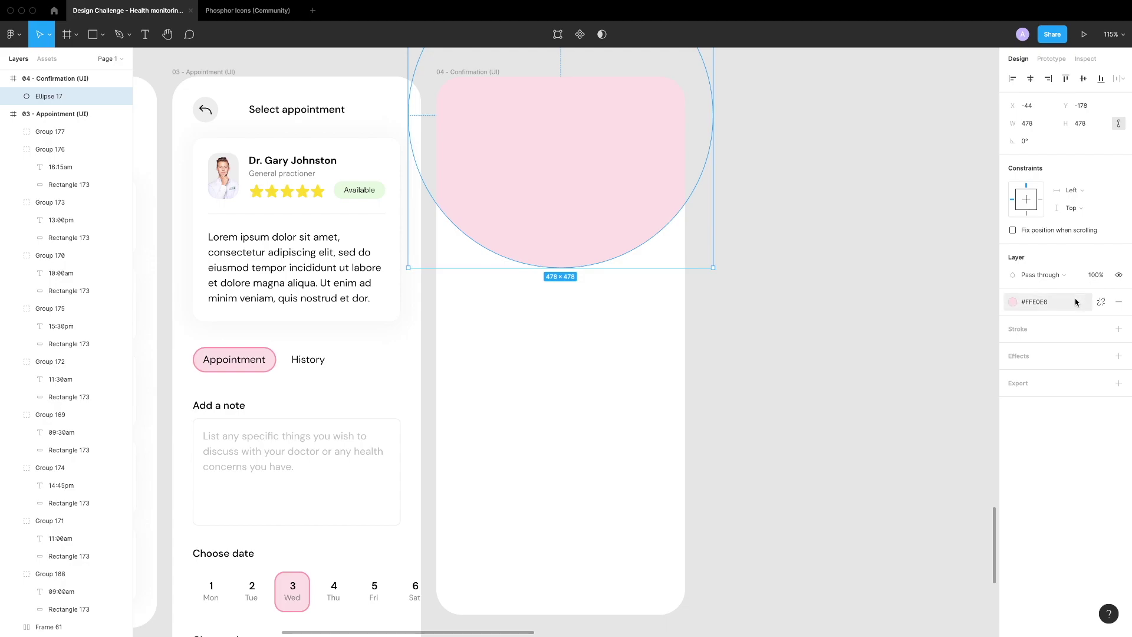
pyautogui.click(1100, 301)
pyautogui.click(1029, 377)
pyautogui.click(792, 334)
# Launch the Icons8 plugin from quick command search
pyautogui.hotkey('ctrl', '/')
pyautogui.write('ico')
pyautogui.press('Return')
# Insert the Casual life 3D pink alarm clock illustration at 100 px wide
pyautogui.click(683, 354)
pyautogui.scroll(-20, 683, 354)
pyautogui.scroll(-20, 709, 359)
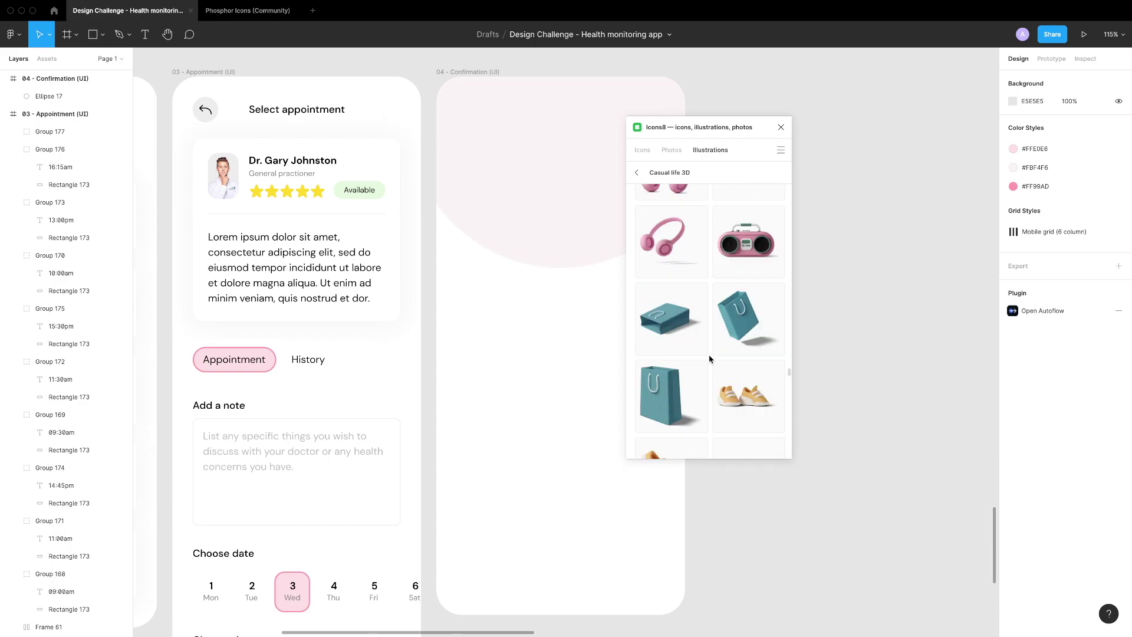
pyautogui.scroll(-3, 709, 359)
pyautogui.scroll(-15, 709, 359)
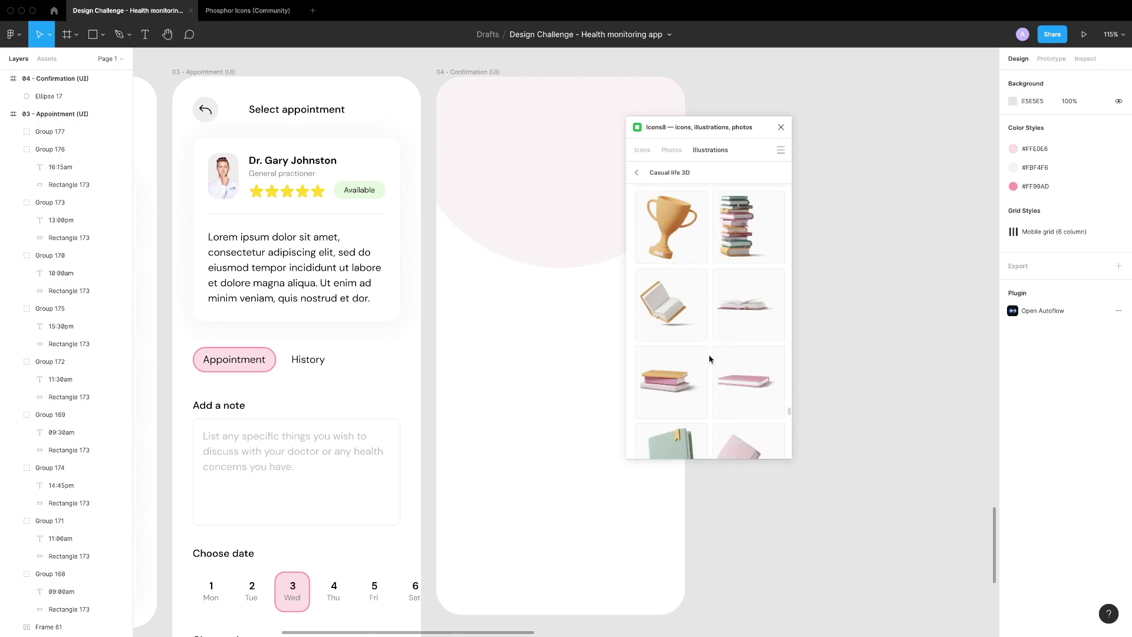
pyautogui.moveTo(684, 305)
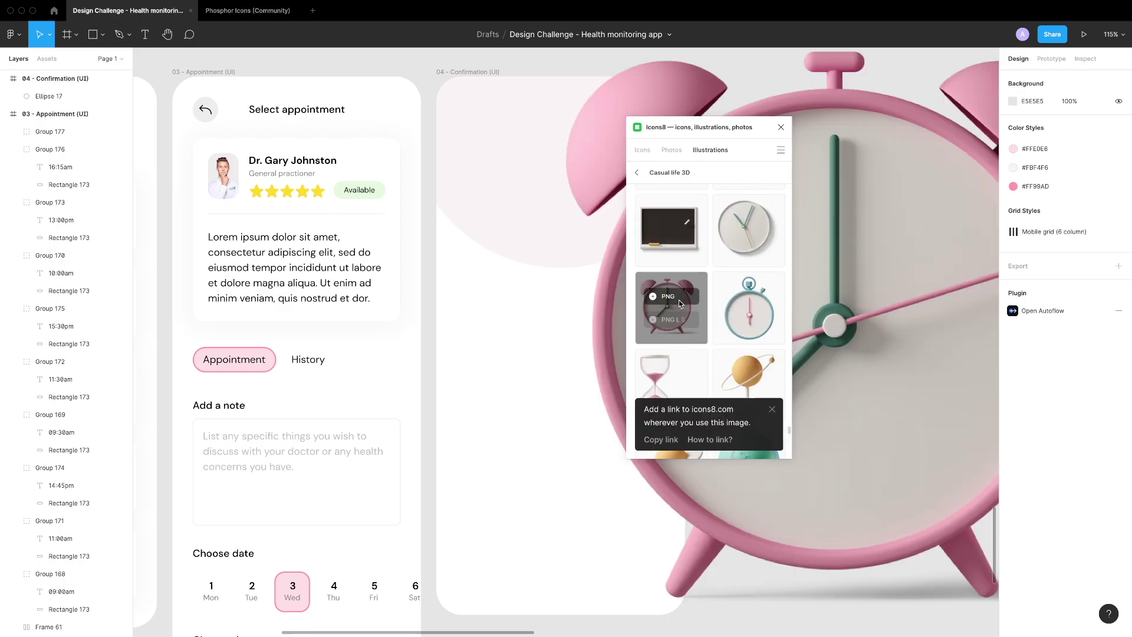
pyautogui.moveTo(1012, 123); pyautogui.dragTo(949, 123)
pyautogui.press('Escape')
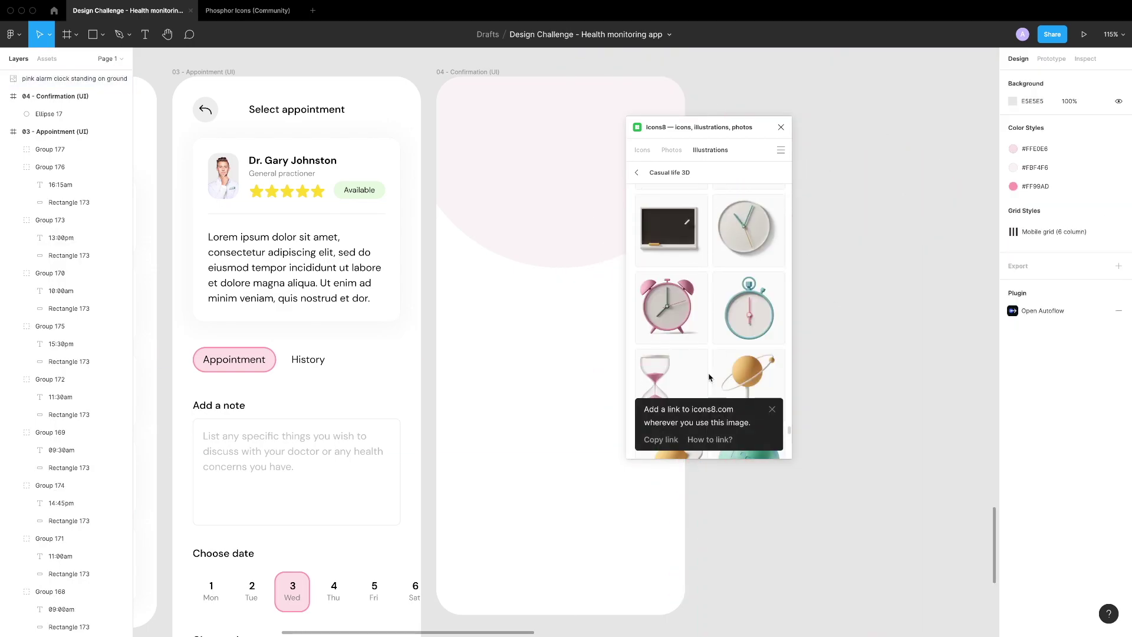
# Insert the blue desk calendar and pink heart illustrations at width 100, then close the plugin
pyautogui.scroll(-10, 709, 378)
pyautogui.scroll(-8, 709, 377)
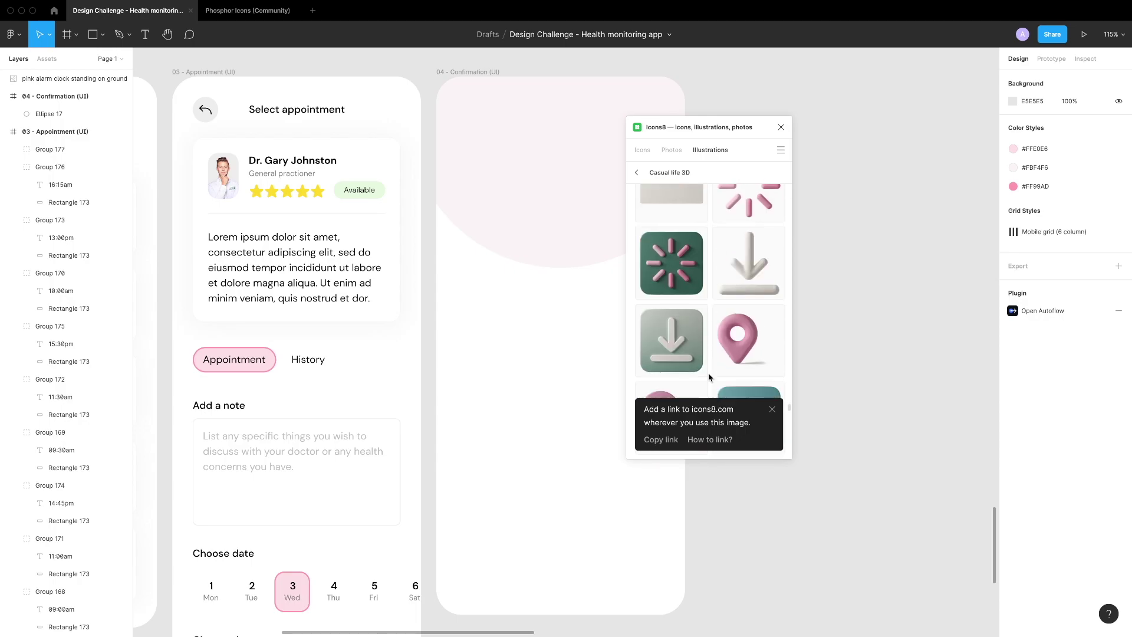
pyautogui.click(671, 260)
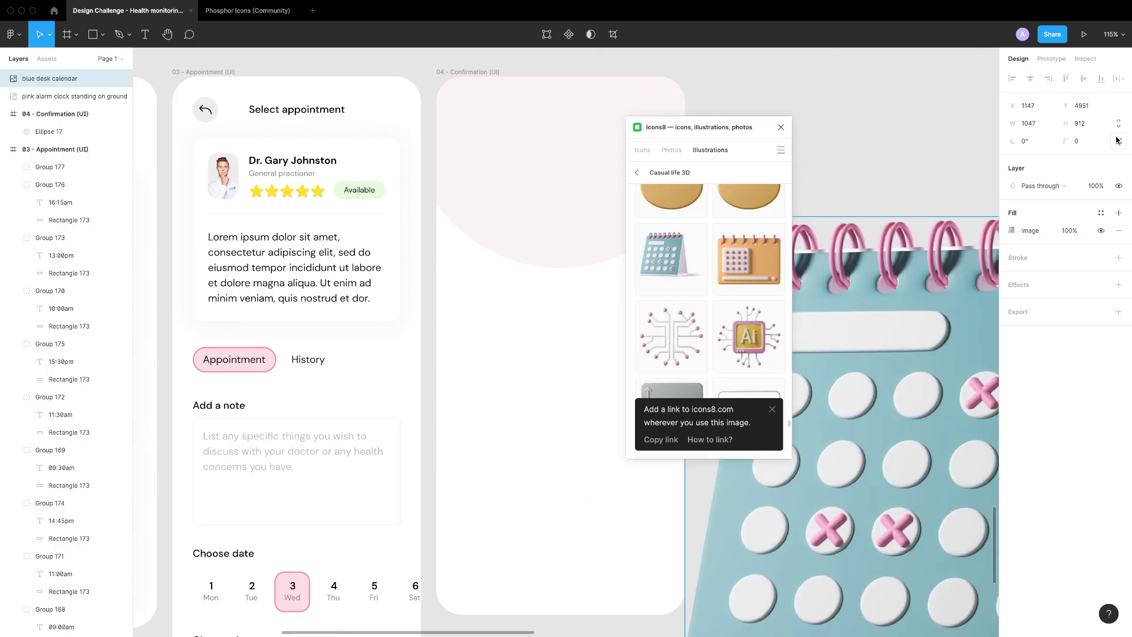
pyautogui.press('Return')
pyautogui.press('Escape')
pyautogui.scroll(-5, 712, 334)
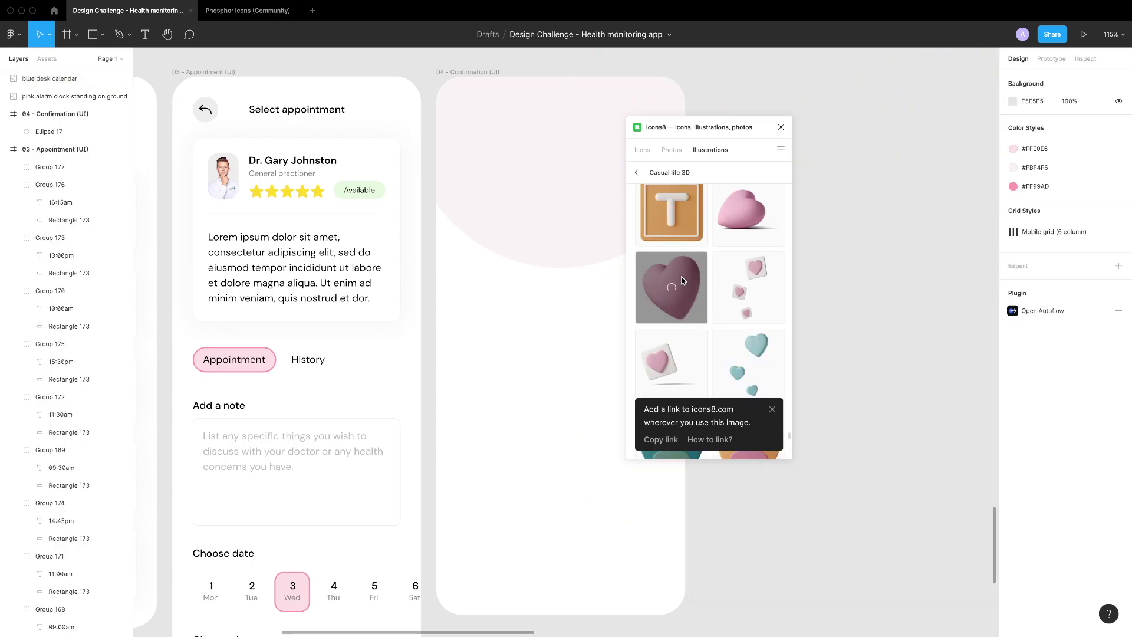
pyautogui.write('100')
pyautogui.press('Return')
pyautogui.click(781, 127)
# Place the heart beside the clock and scale the calendar to about 309 px at the frame's top
pyautogui.moveTo(708, 202); pyautogui.dragTo(805, 329)
pyautogui.moveTo(710, 245); pyautogui.dragTo(447, 517)
pyautogui.scroll(3, 609, 369)
pyautogui.press('k')
pyautogui.moveTo(661, 329); pyautogui.dragTo(709, 292)
pyautogui.scroll(2, 649, 383)
pyautogui.moveTo(535, 464); pyautogui.dragTo(540, 321)
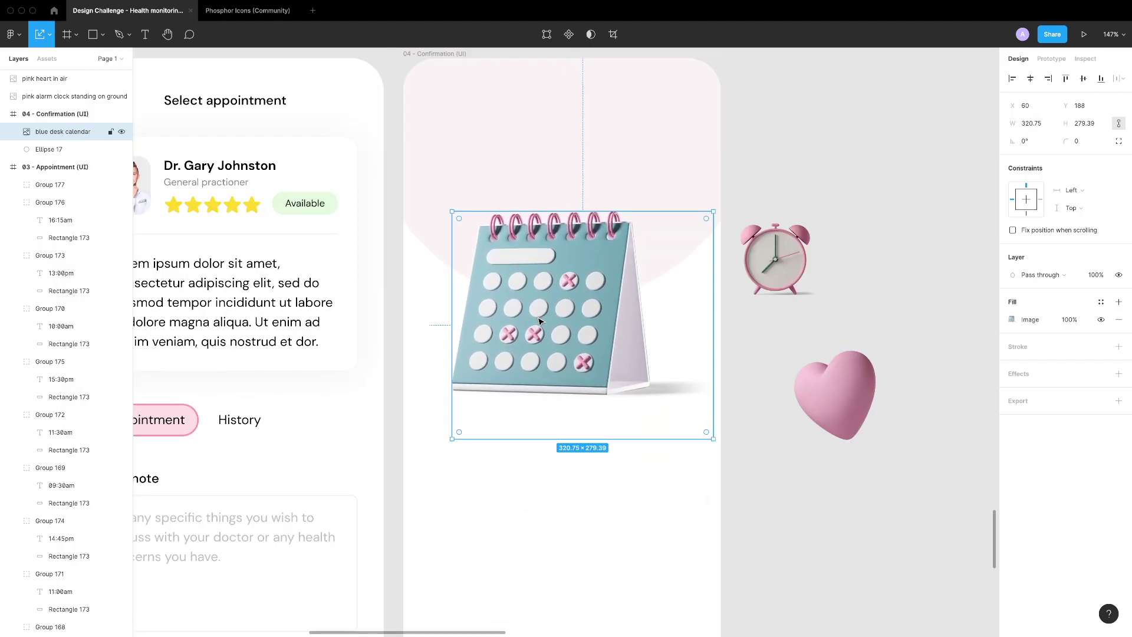
pyautogui.moveTo(1012, 106); pyautogui.dragTo(1056, 105)
pyautogui.press('Down')
pyautogui.press('Down')
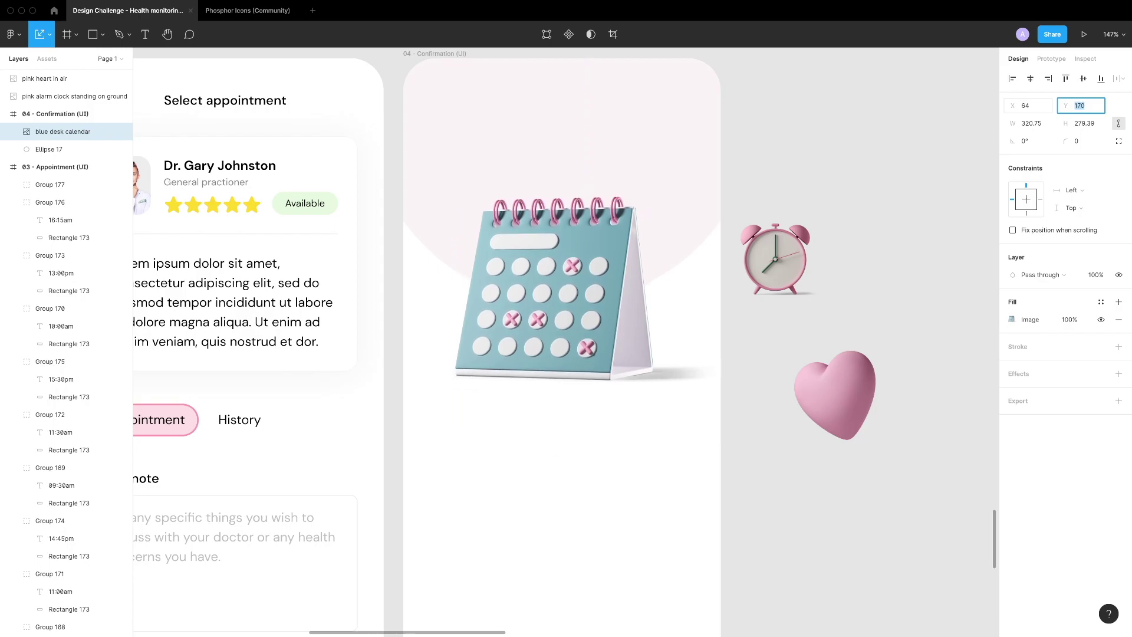
pyautogui.click(900, 373)
# Add a text box to the confirmation frame and draw a small circle below it
pyautogui.scroll(-3, 835, 481)
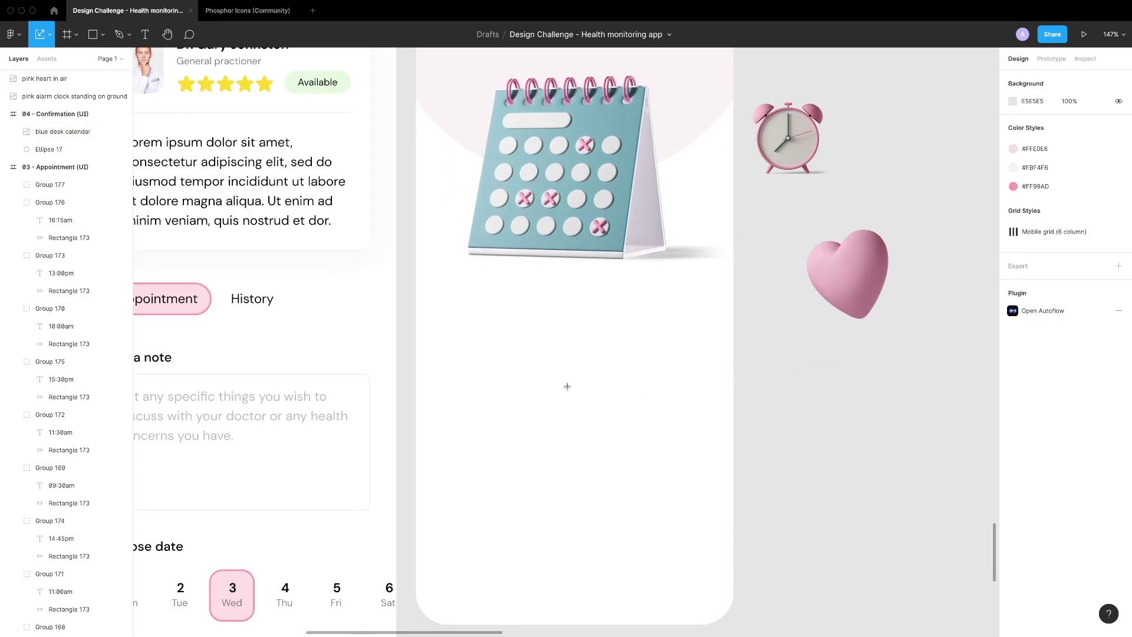
pyautogui.press('t')
pyautogui.click(564, 386)
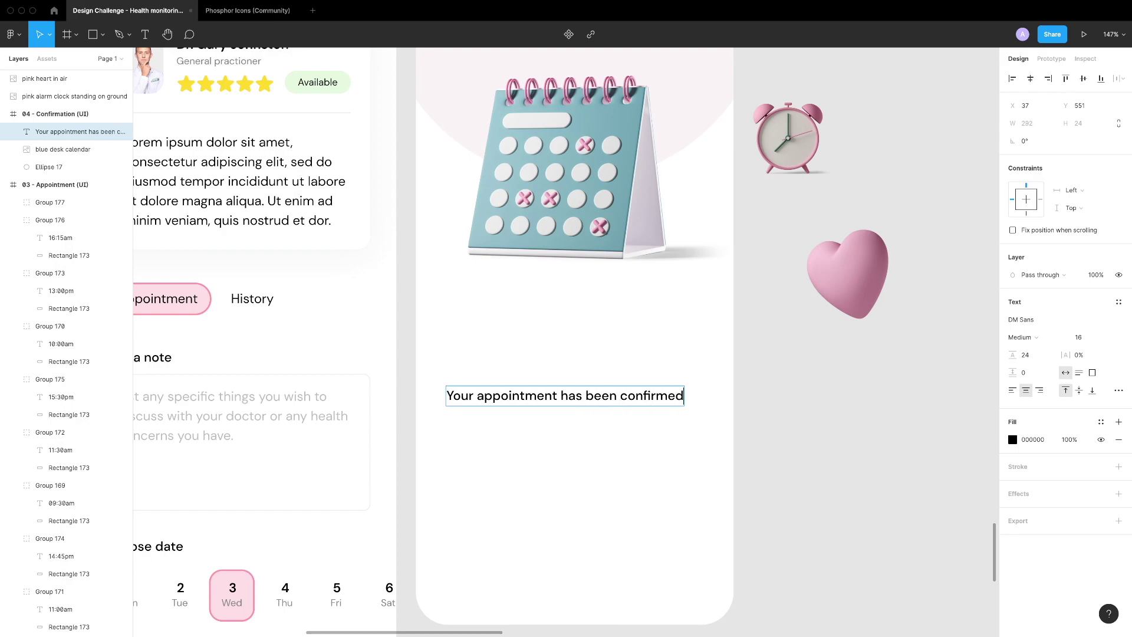
pyautogui.hotkey('ctrl', 'g')
pyautogui.scroll(2, 528, 367)
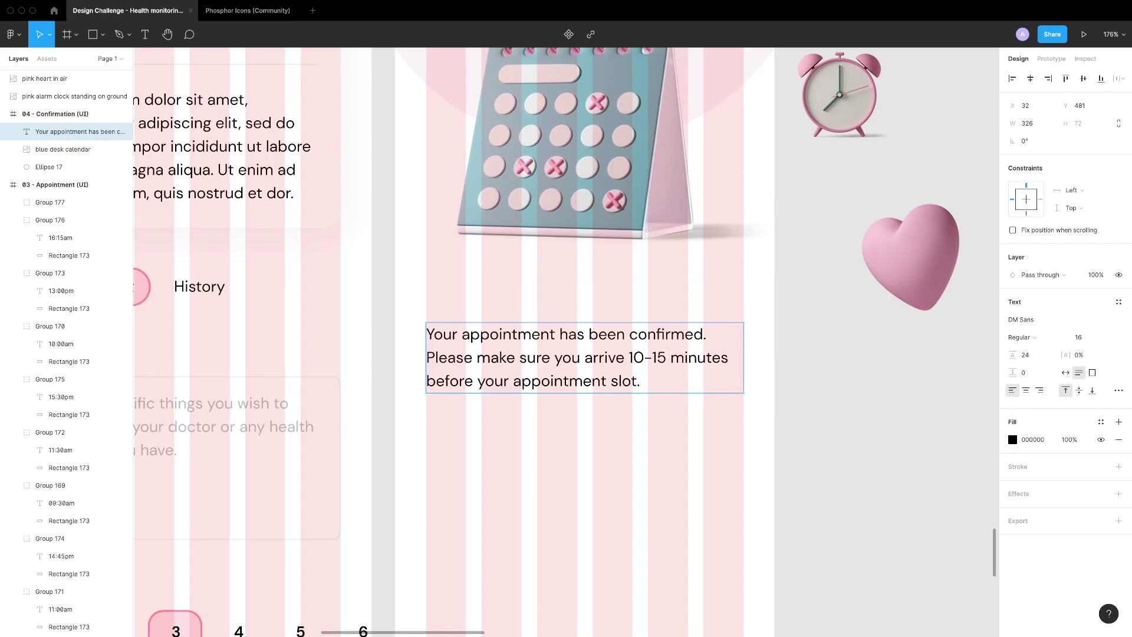
pyautogui.press('Escape')
pyautogui.scroll(-3, 576, 422)
pyautogui.press('o')
pyautogui.moveTo(543, 406); pyautogui.dragTo(571, 442)
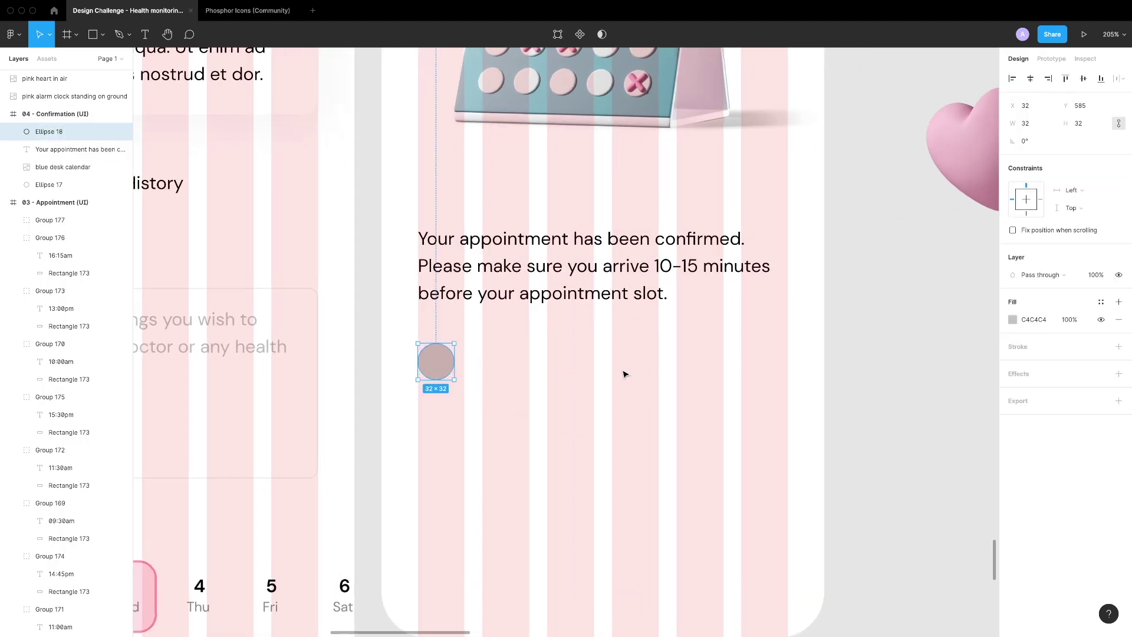
# Move the heart below the confirmation text, shrink it, and center it in the small circle
pyautogui.moveTo(912, 183); pyautogui.dragTo(760, 330)
pyautogui.scroll(5, 554, 407)
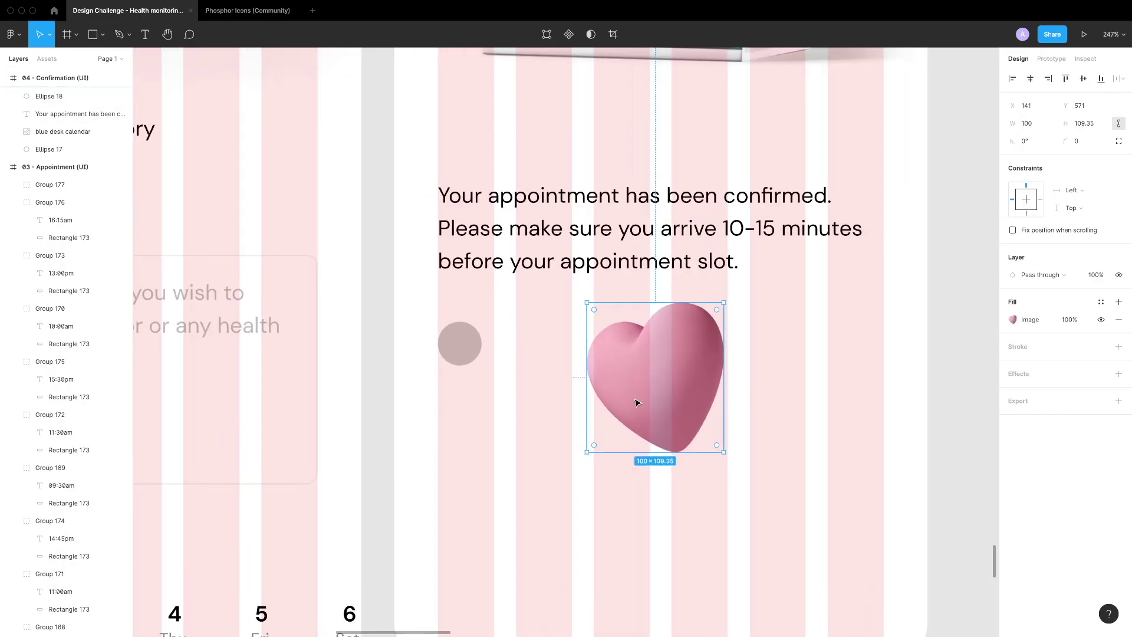
pyautogui.scroll(3, 531, 397)
pyautogui.press('k')
pyautogui.moveTo(794, 475); pyautogui.dragTo(642, 305)
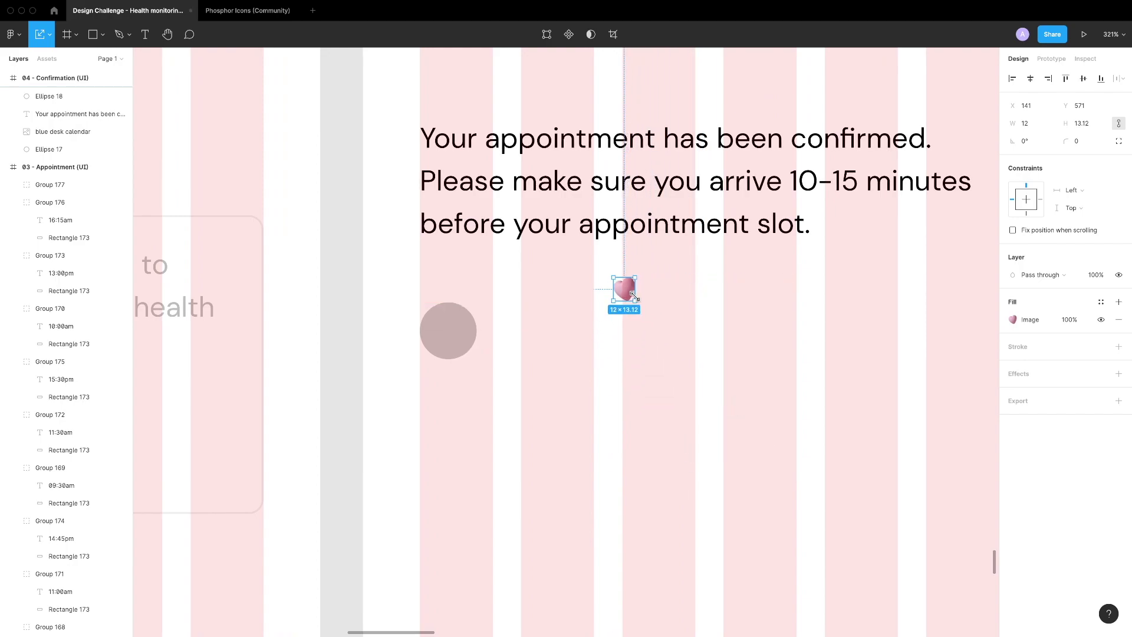
pyautogui.scroll(3, 634, 295)
pyautogui.keyDown('shift'); pyautogui.click(452, 321); pyautogui.keyUp('shift')
pyautogui.hotkey('alt', 'h')
pyautogui.hotkey('alt', 'v')
pyautogui.press('Escape')
# Fill the small circle pale pink and group it with the heart
pyautogui.click(473, 301)
pyautogui.click(1100, 302)
pyautogui.click(1036, 368)
pyautogui.click(583, 356)
pyautogui.hotkey('ctrl', 'g')
pyautogui.click(429, 295)
pyautogui.scroll(3, 389, 308)
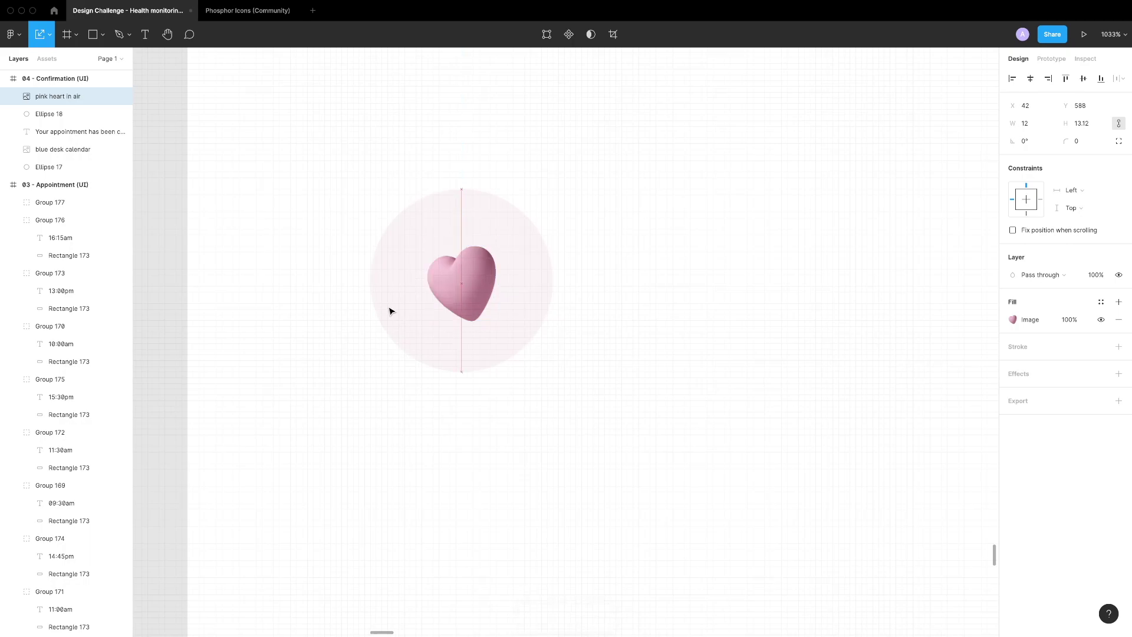
pyautogui.scroll(-5, 389, 311)
pyautogui.press('Escape')
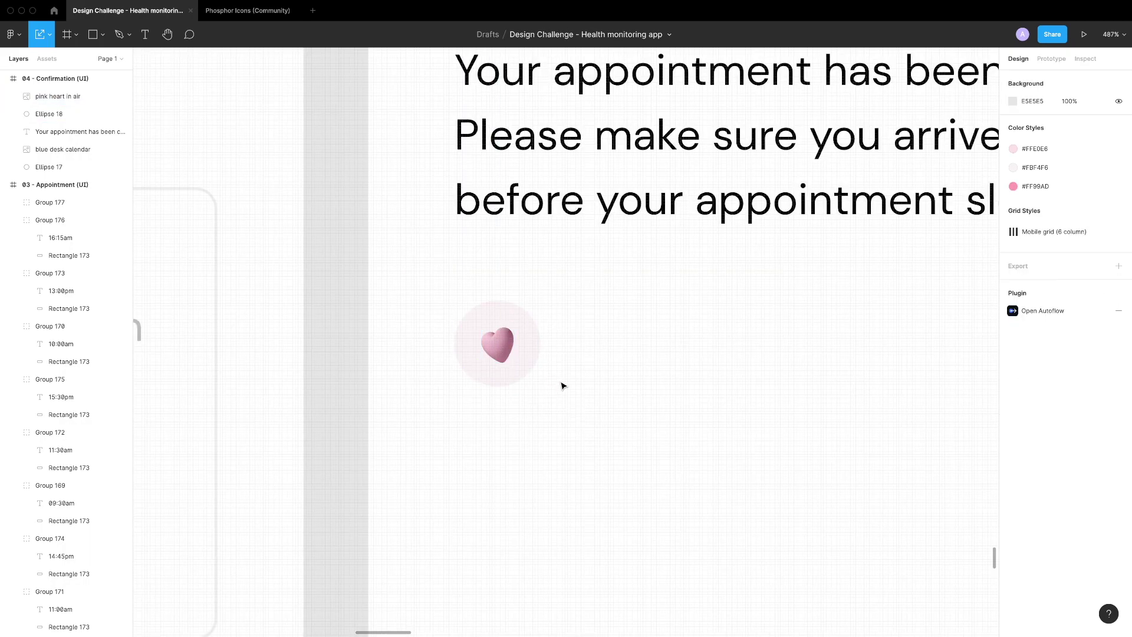
pyautogui.keyDown('shift'); pyautogui.click(457, 304); pyautogui.keyUp('shift')
pyautogui.hotkey('ctrl', 'g')
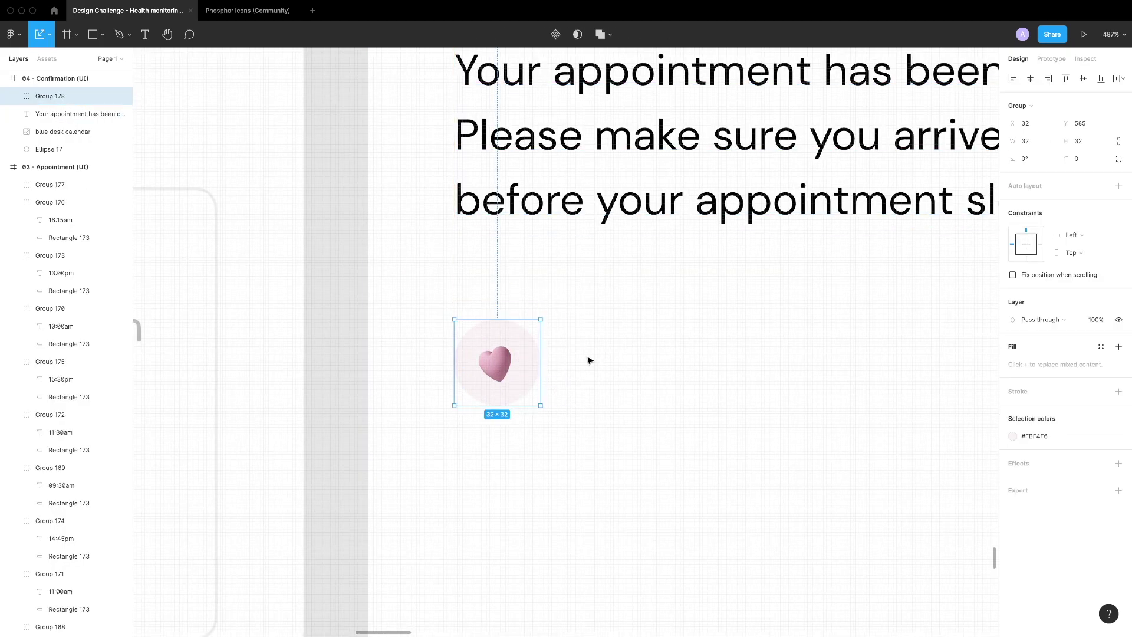
pyautogui.scroll(-2, 588, 358)
pyautogui.moveTo(500, 252); pyautogui.dragTo(499, 272)
# Add the doctor's name beside the heart icon, group them, and duplicate the row 8 px below
pyautogui.press('Escape')
pyautogui.press('t')
pyautogui.click(646, 306)
pyautogui.write('Dr.')
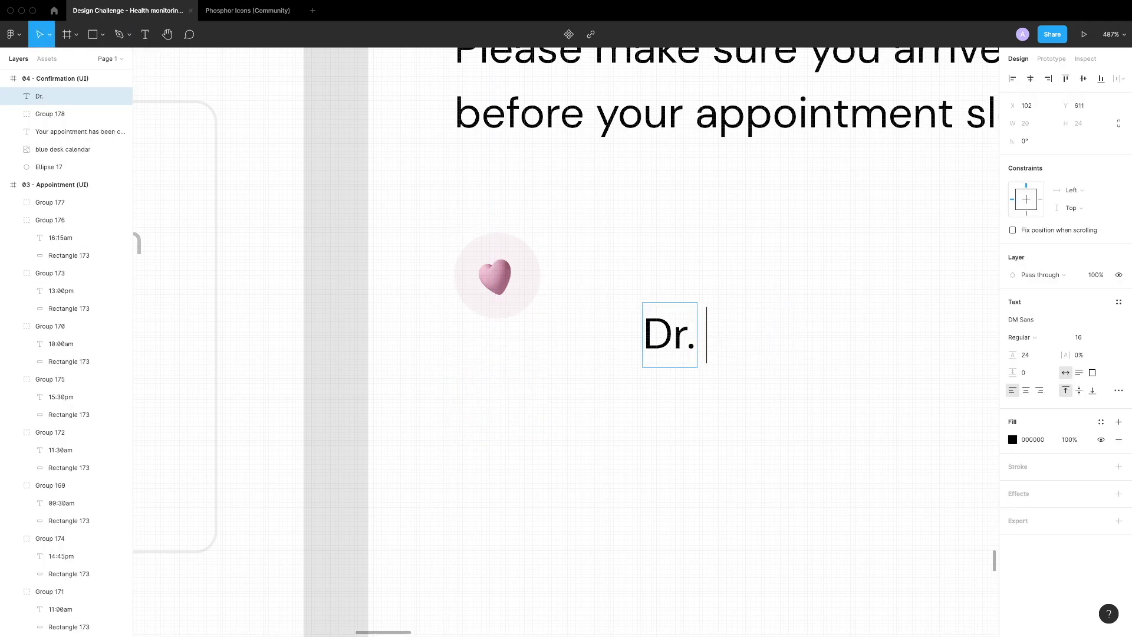
pyautogui.keyDown('shift'); pyautogui.click(497, 277); pyautogui.keyUp('shift')
pyautogui.hotkey('ctrl', 'g')
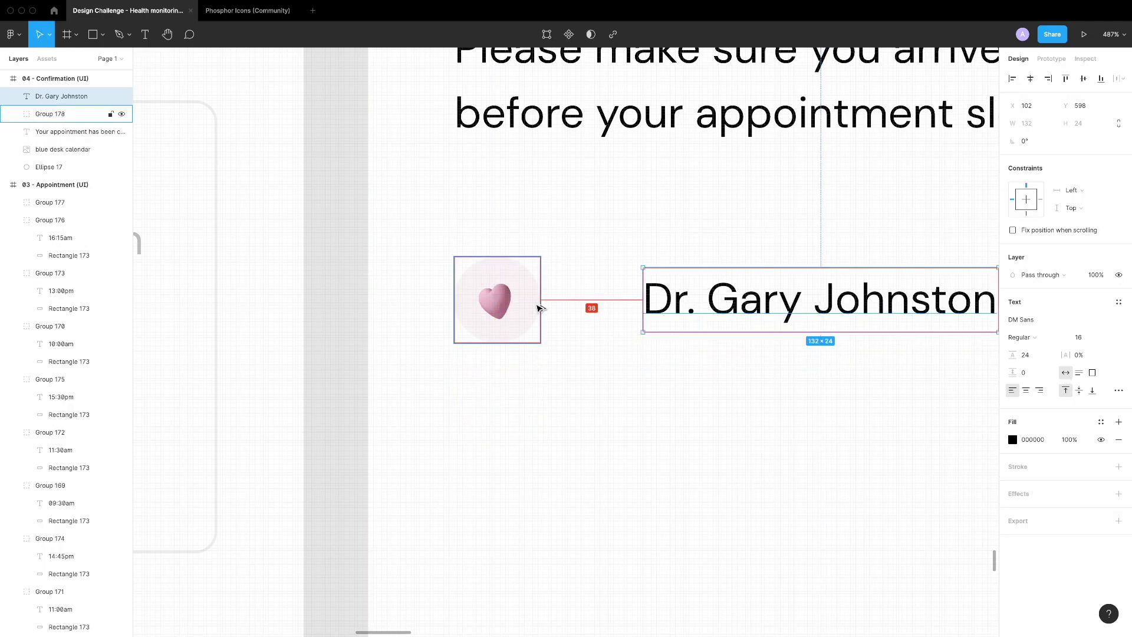
pyautogui.hotkey('ctrl', 'alt', 't')
pyautogui.click(642, 382)
pyautogui.click(613, 306)
pyautogui.hotkey('shift', 'Up')
pyautogui.moveTo(642, 278); pyautogui.dragTo(641, 386)
# Change the copied row's text to 'Wednesday 3rd April at 10'
pyautogui.doubleClick(641, 386)
pyautogui.write('Wednesday 3rd April')
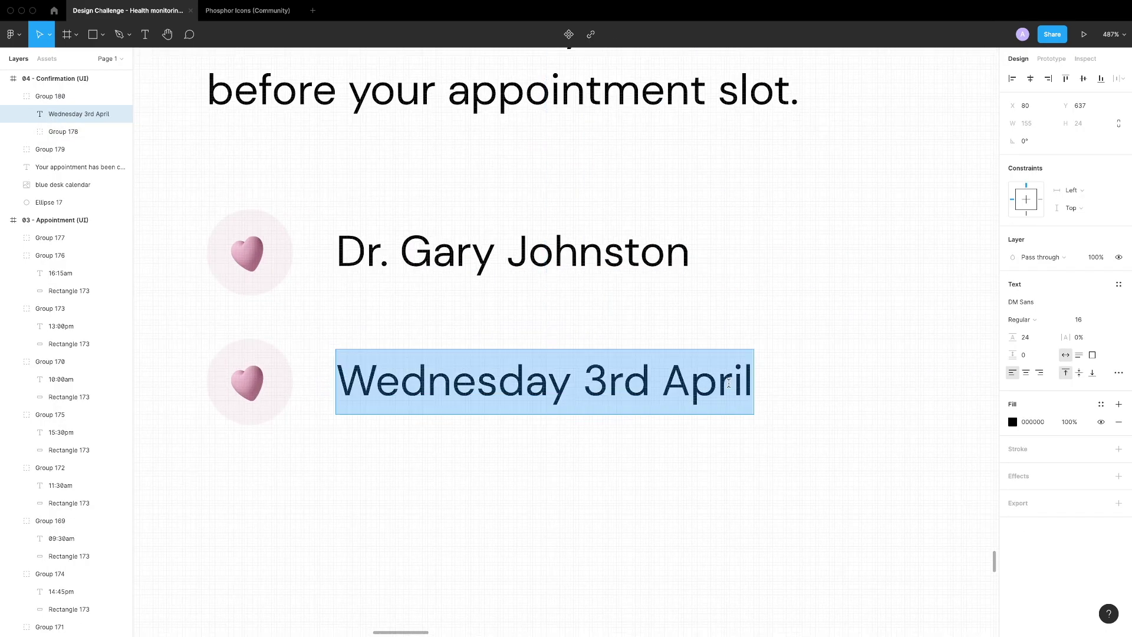
pyautogui.write(' at 10')
pyautogui.scroll(-5, 695, 392)
pyautogui.scroll(5, 579, 454)
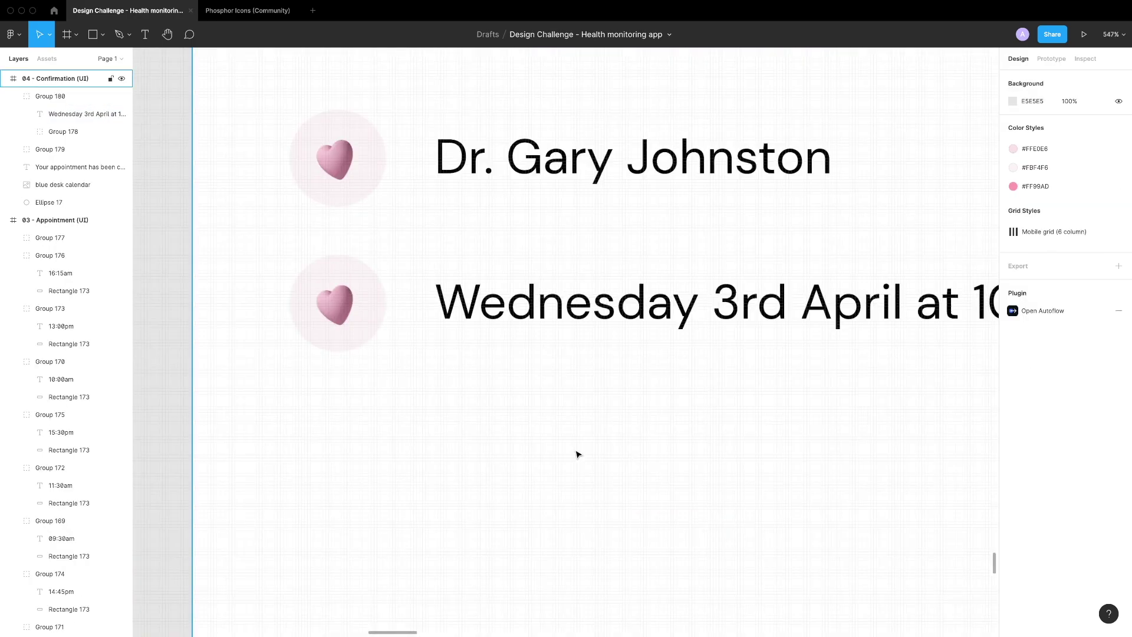
# Place the pink alarm clock image into the circle beside the date, scaled to 16×14.84
pyautogui.press('super+v')
pyautogui.moveTo(727, 218); pyautogui.dragTo(486, 438)
pyautogui.press('Delete')
pyautogui.scroll(3, 354, 305)
pyautogui.press('super+v')
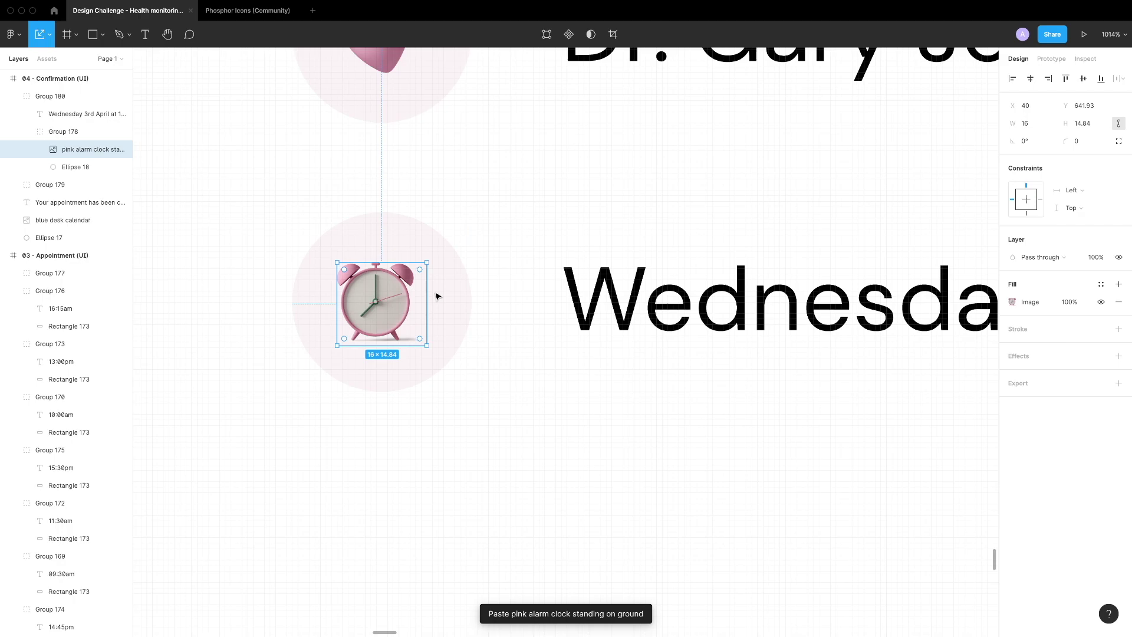
pyautogui.click(538, 414)
pyautogui.scroll(-10, 537, 415)
# Copy the Book appointment button into Confirmation, raise it, and relabel it 'Return to dashboard'
pyautogui.scroll(-5, 520, 337)
pyautogui.hscroll(-5, 520, 336)
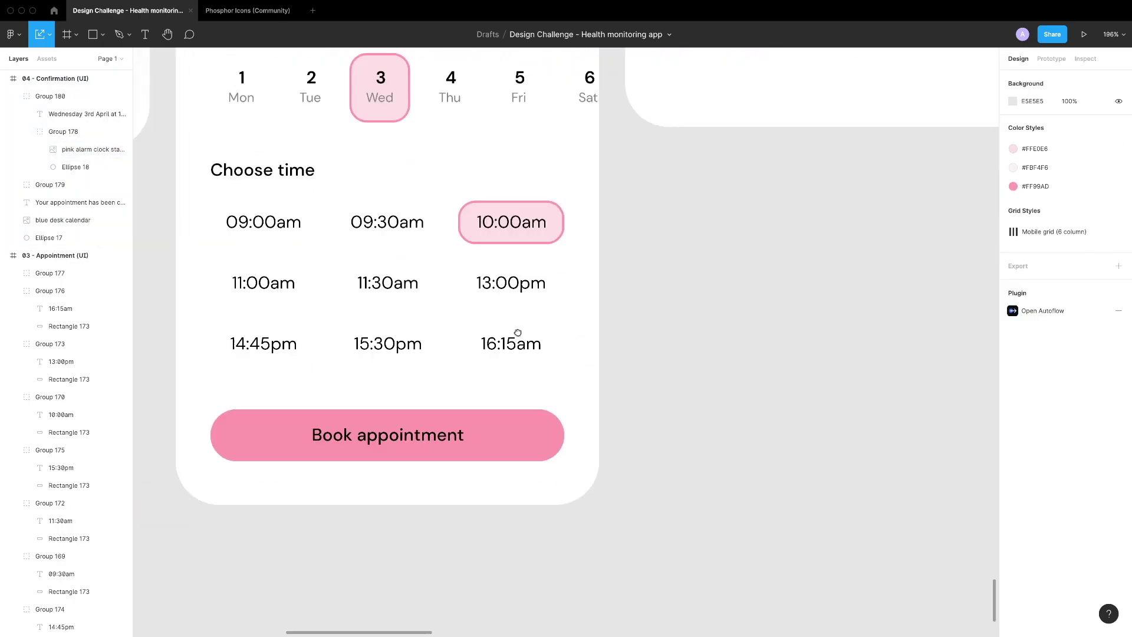
pyautogui.click(525, 421)
pyautogui.press('super+c')
pyautogui.scroll(2, 573, 391)
pyautogui.hscroll(10, 591, 346)
pyautogui.press('super+v')
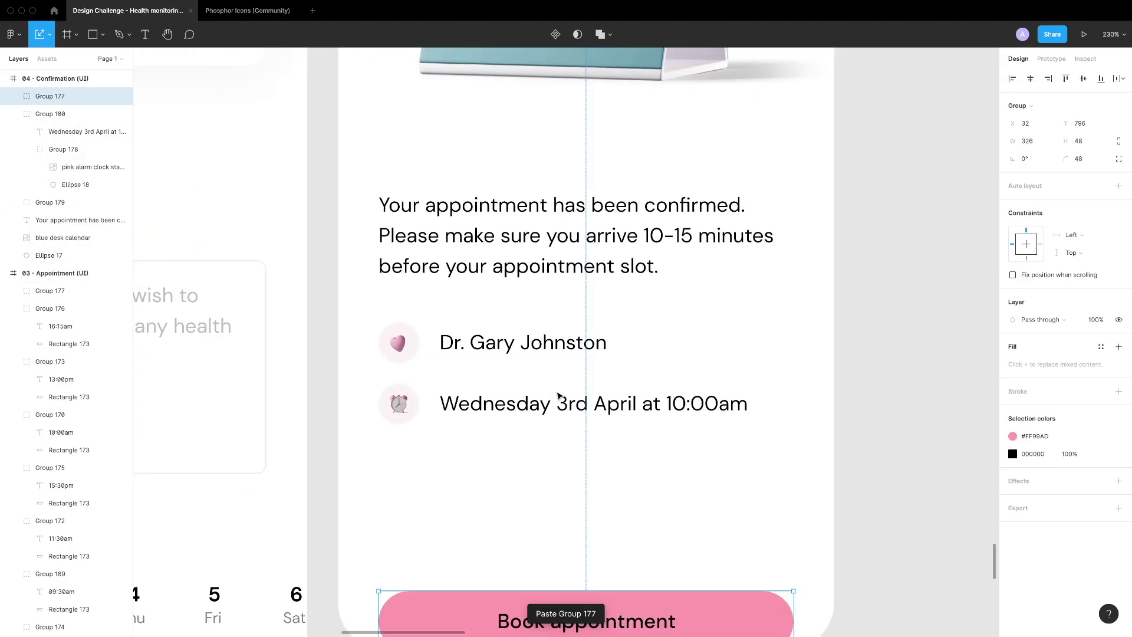
pyautogui.scroll(-3, 566, 423)
pyautogui.moveTo(566, 423); pyautogui.dragTo(566, 393)
pyautogui.doubleClick(566, 393)
pyautogui.write('Return to dashboar')
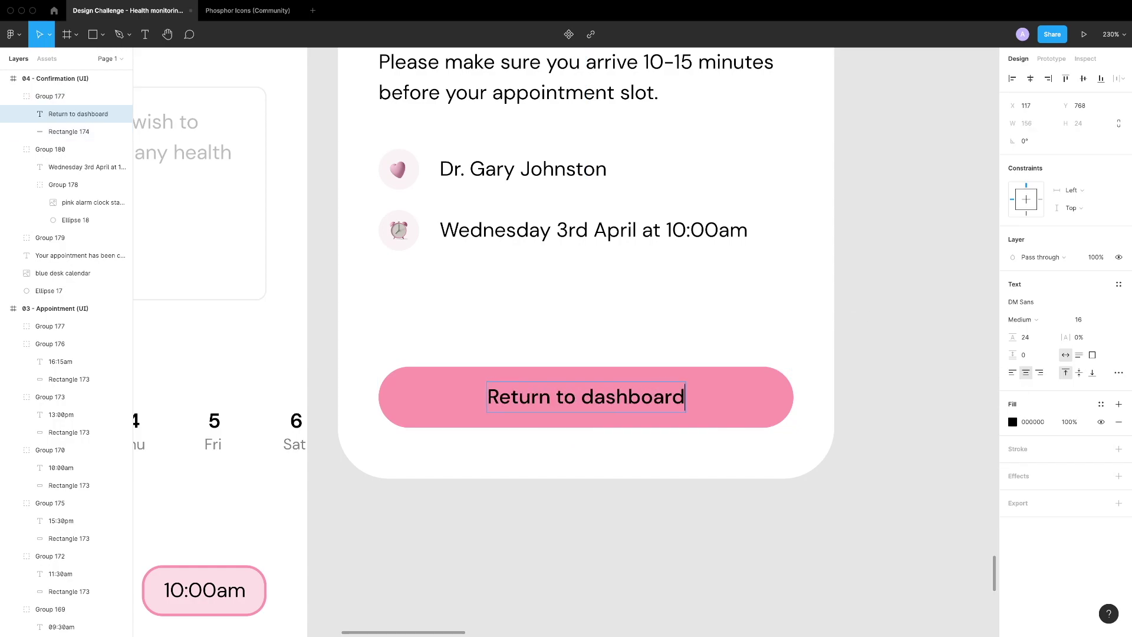
pyautogui.write('d')
pyautogui.scroll(-5, 549, 368)
pyautogui.click(548, 368)
pyautogui.scroll(4, 548, 368)
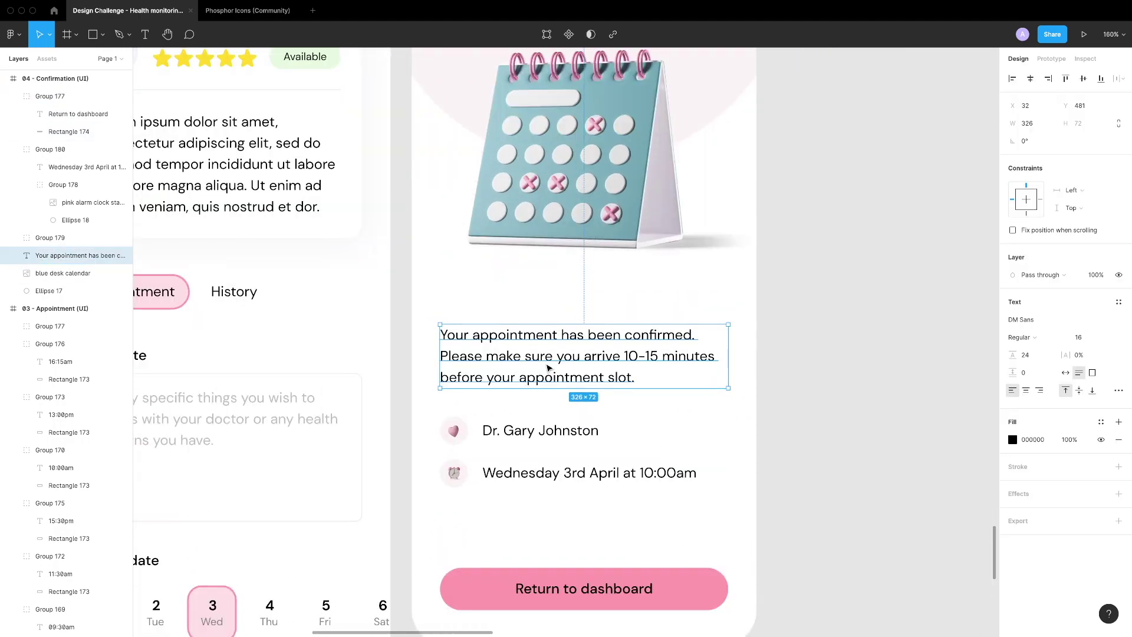
# Add a 390×844 iPhone 13 frame beside Confirmation with the Mobile grid (6 column) style
pyautogui.press('Escape')
pyautogui.scroll(-5, 537, 430)
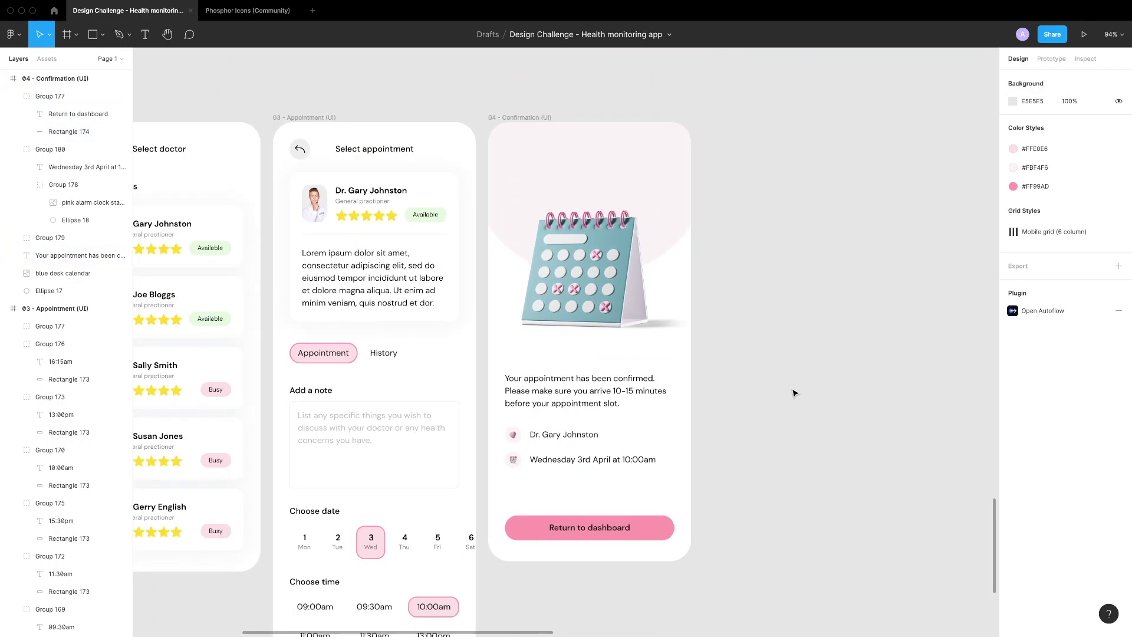
pyautogui.hscroll(4, 796, 391)
pyautogui.press('f')
pyautogui.click(760, 222)
pyautogui.moveTo(761, 223); pyautogui.dragTo(725, 228)
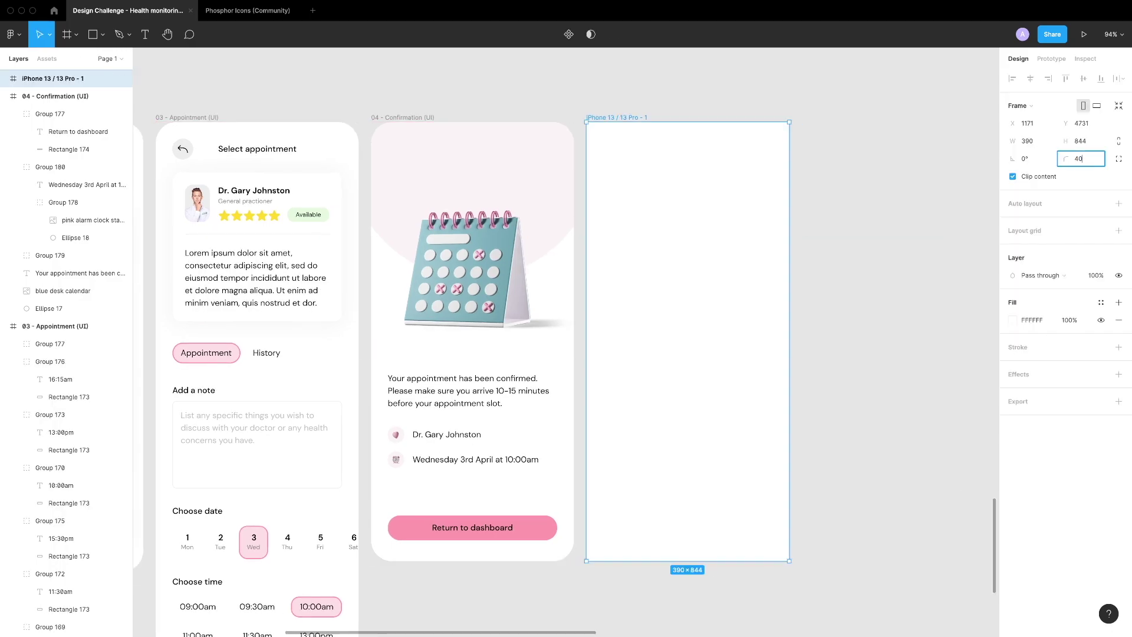
pyautogui.click(1055, 298)
pyautogui.click(808, 207)
pyautogui.hotkey('ctrl', 'g')
pyautogui.scroll(2, 618, 118)
pyautogui.click(619, 116)
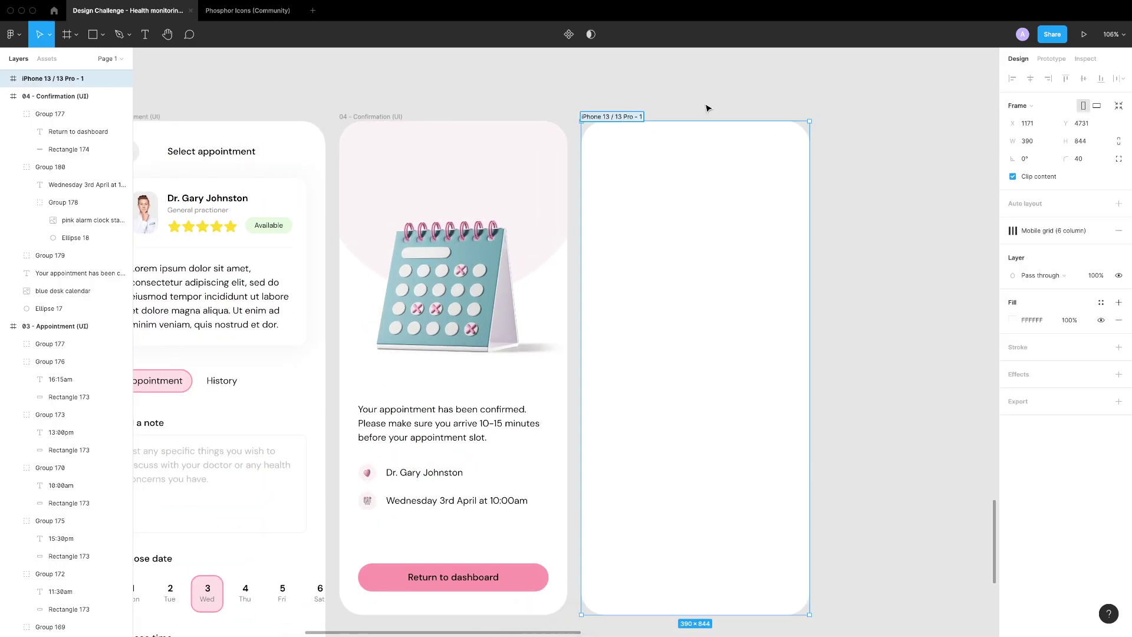
# Paste the back button and title into the new screen and retitle it 'Step count'
pyautogui.press('Escape')
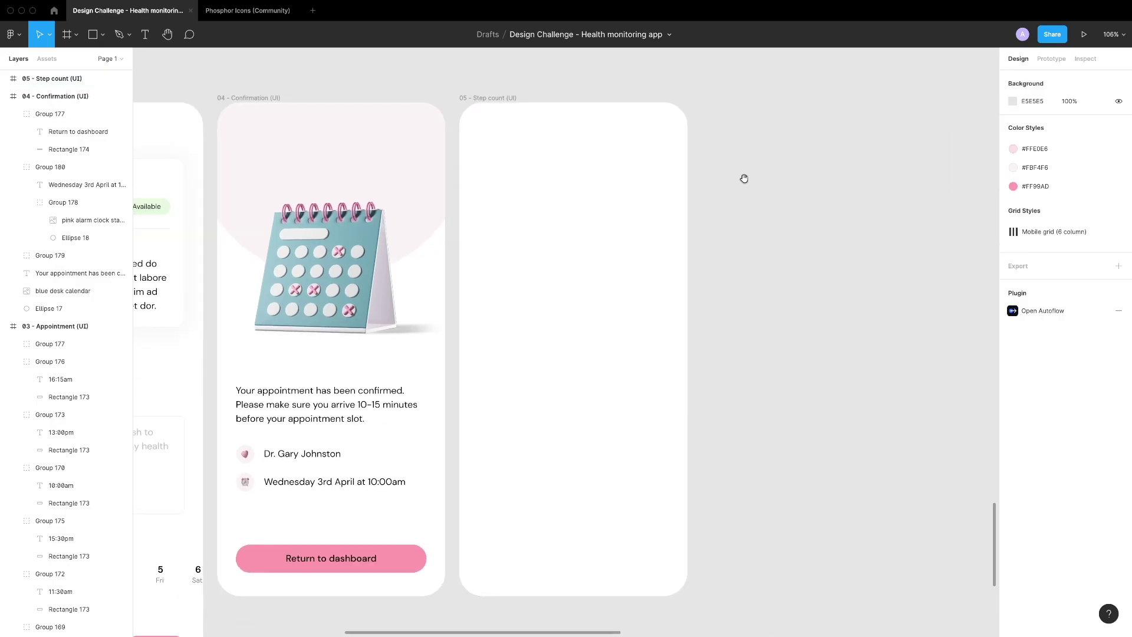
pyautogui.hscroll(-6, 742, 177)
pyautogui.click(283, 139)
pyautogui.keyDown('shift'); pyautogui.click(379, 139); pyautogui.keyUp('shift')
pyautogui.hotkey('ctrl', 'c')
pyautogui.hscroll(6, 480, 218)
pyautogui.hotkey('ctrl', 'v')
pyautogui.scroll(3, 565, 125)
pyautogui.doubleClick(564, 118)
pyautogui.write('t')
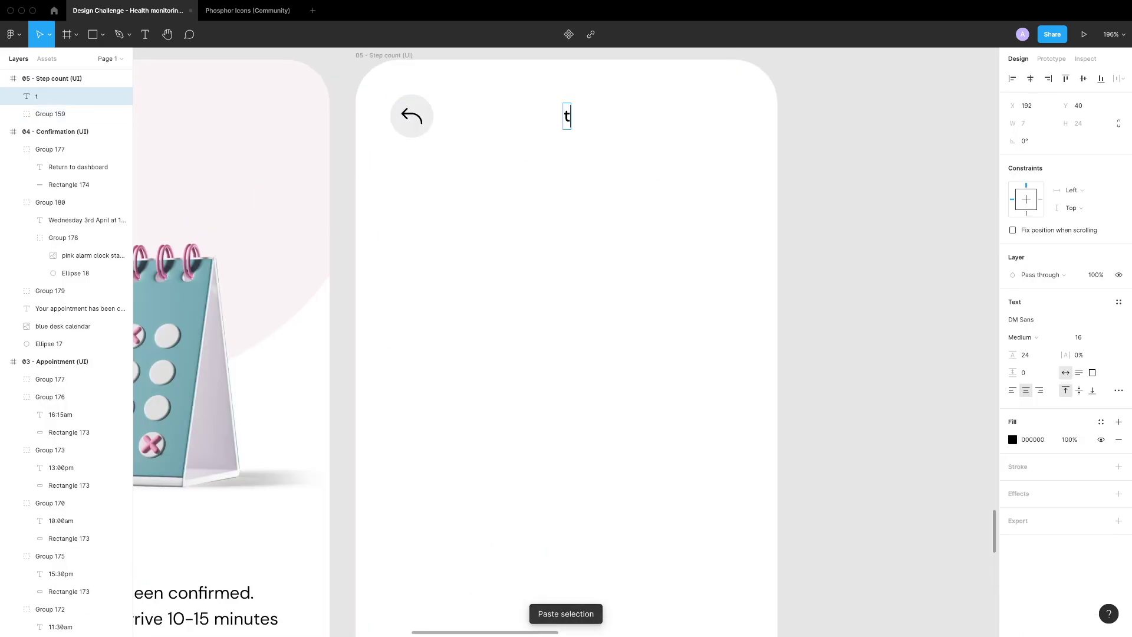
pyautogui.press('Escape')
# Copy the Dashboard step count card into the Step count screen, just below the header
pyautogui.scroll(-5, 566, 318)
pyautogui.hscroll(-8, 566, 319)
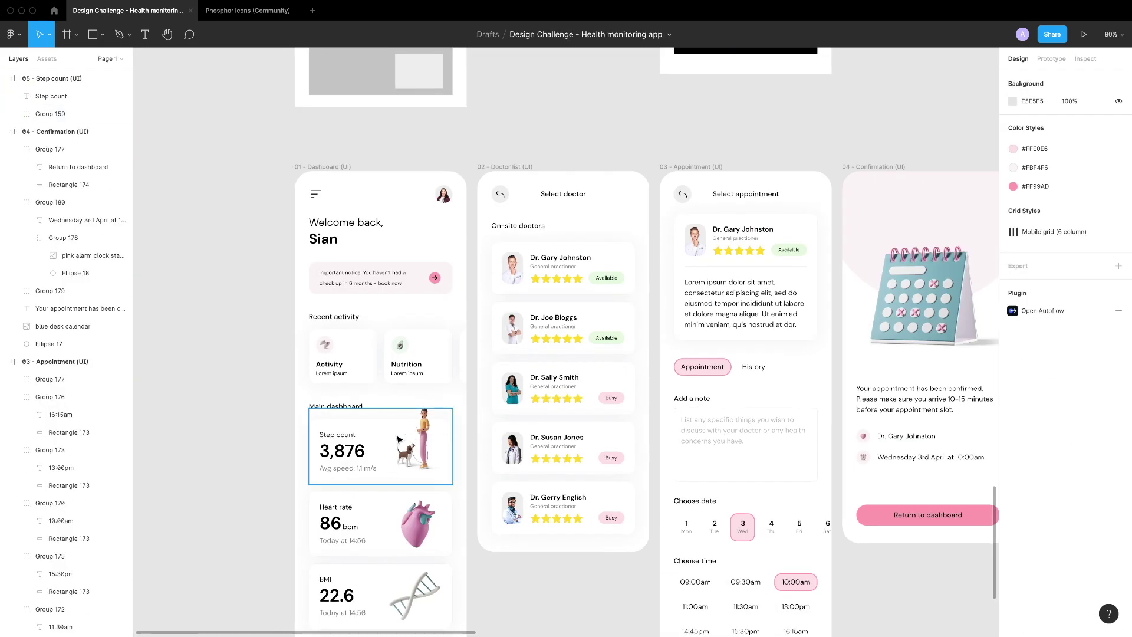
pyautogui.click(379, 444)
pyautogui.hscroll(8, 554, 287)
pyautogui.scroll(2, 554, 287)
pyautogui.hotkey('ctrl', 'c')
pyautogui.hotkey('ctrl', 'v')
pyautogui.scroll(5, 523, 265)
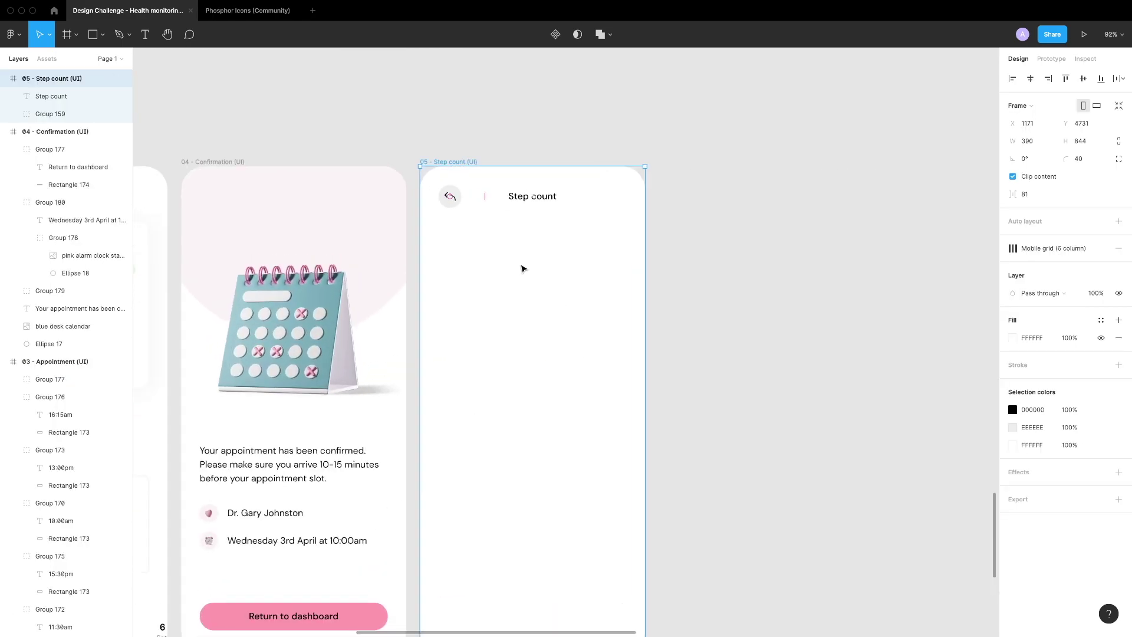
pyautogui.hotkey('shift', 'Up')
pyautogui.hotkey('shift', 'Up')
pyautogui.hotkey('shift', 'Up')
pyautogui.hotkey('shift', 'Up')
pyautogui.hotkey('shift', 'Up')
pyautogui.hotkey('shift', 'Up')
pyautogui.hotkey('shift', 'Up')
pyautogui.hotkey('shift', 'Up')
pyautogui.hotkey('shift', 'Up')
pyautogui.hotkey('shift', 'Up')
pyautogui.hotkey('shift', 'Up')
pyautogui.hotkey('shift', 'Up')
pyautogui.hotkey('shift', 'Up')
pyautogui.hotkey('shift', 'Up')
pyautogui.hotkey('shift', 'Up')
pyautogui.hotkey('shift', 'Up')
pyautogui.hotkey('shift', 'Up')
pyautogui.hotkey('shift', 'Up')
pyautogui.hotkey('shift', 'Up')
pyautogui.hotkey('shift', 'Up')
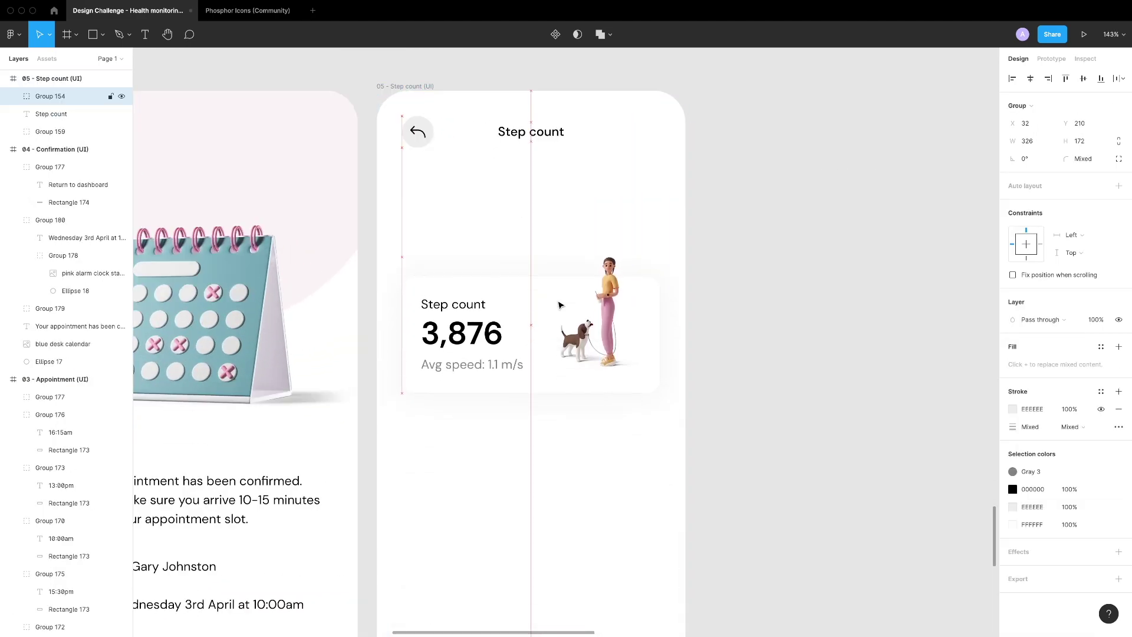
pyautogui.click(589, 349)
pyautogui.scroll(5, 458, 280)
# Duplicate the Avg speed line as 'Total duration' and make the card 174 tall
pyautogui.keyDown('ctrl'); pyautogui.click(461, 280); pyautogui.keyUp('ctrl')
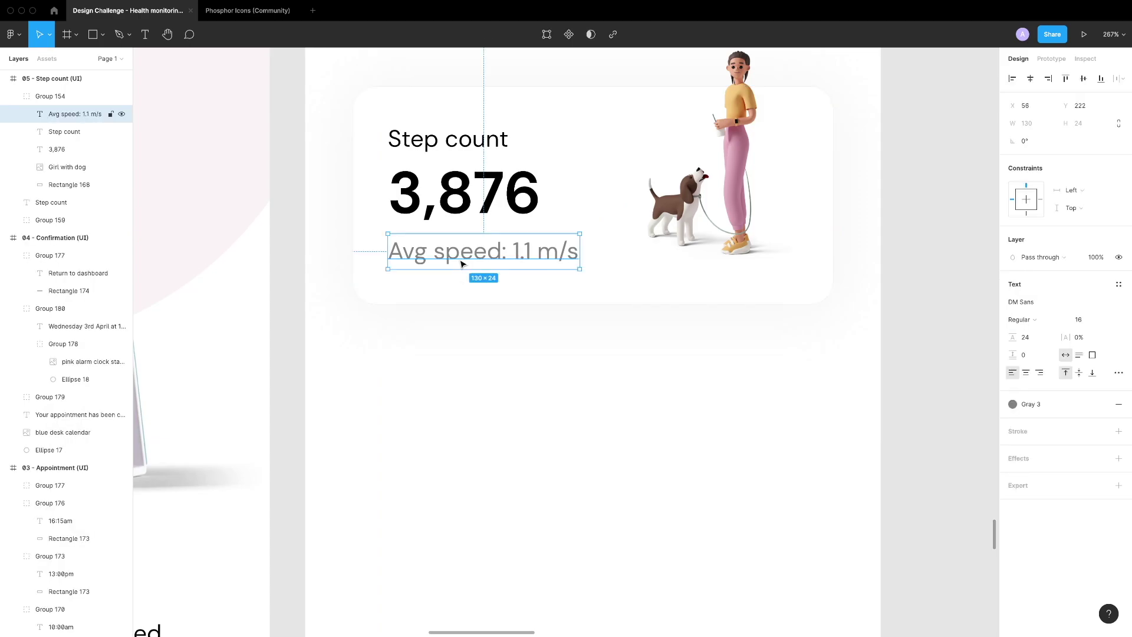
pyautogui.hotkey('ctrl', 'd')
pyautogui.press('Return')
pyautogui.write('Total duration: 1.5 hrs')
pyautogui.click(643, 305)
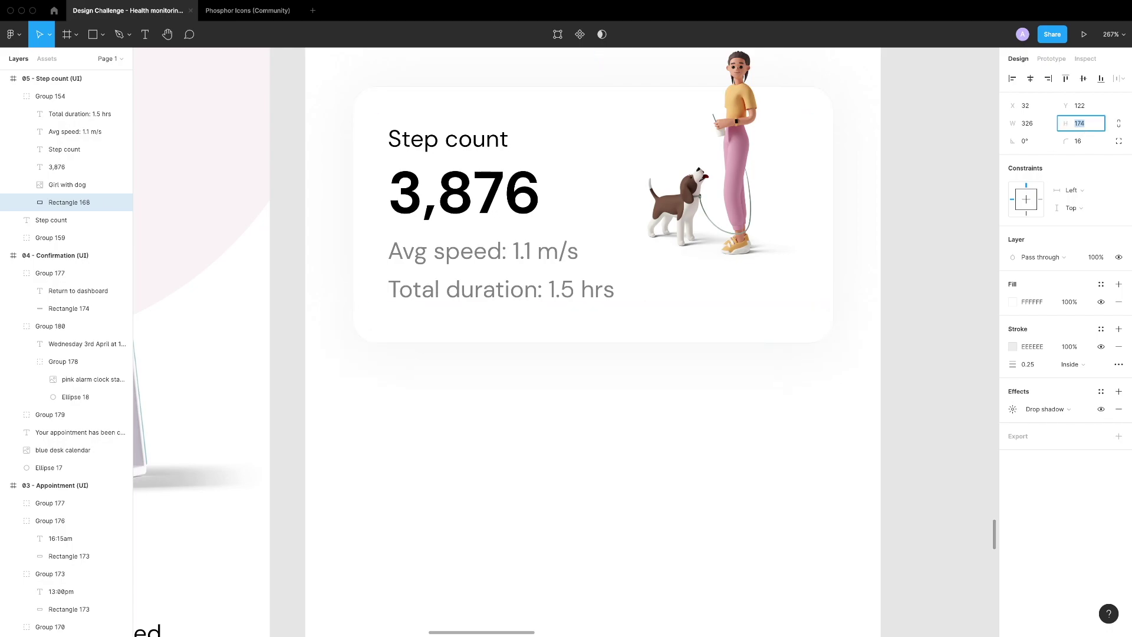
pyautogui.press('Escape')
pyautogui.keyDown('ctrl'); pyautogui.click(480, 137); pyautogui.keyUp('ctrl')
# Give the card background a pink outline style and a pale pink fill
pyautogui.click(699, 296)
pyautogui.click(1101, 329)
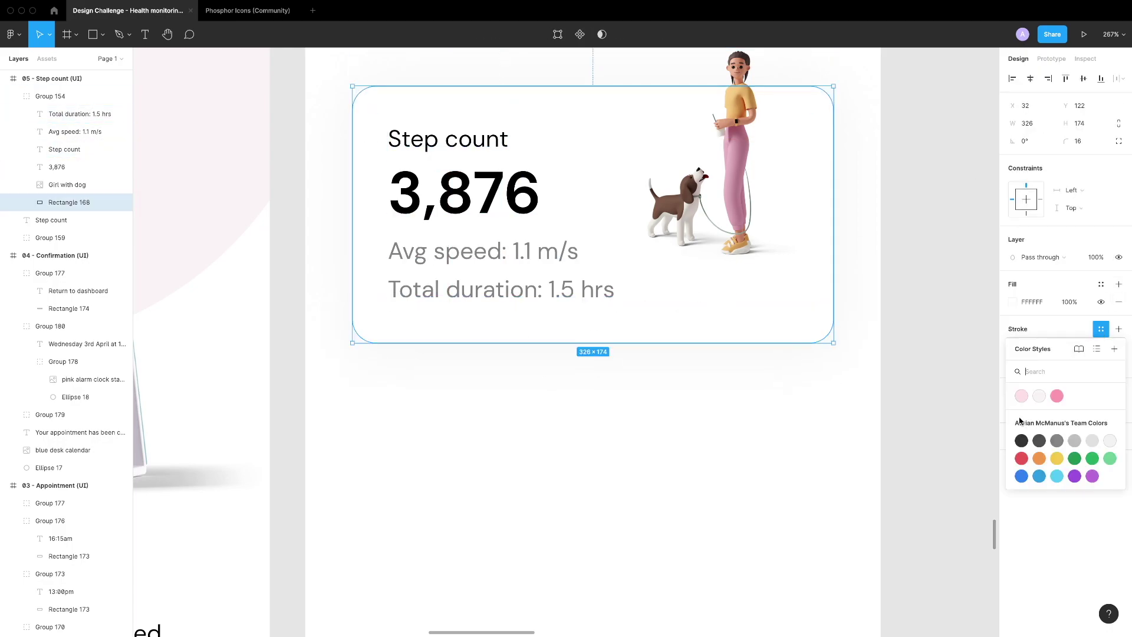
pyautogui.click(1021, 395)
pyautogui.click(1049, 331)
pyautogui.click(1057, 396)
pyautogui.click(1101, 284)
# Enlarge the girl-with-dog image proportionally and shift it right into place on the card
pyautogui.click(713, 186)
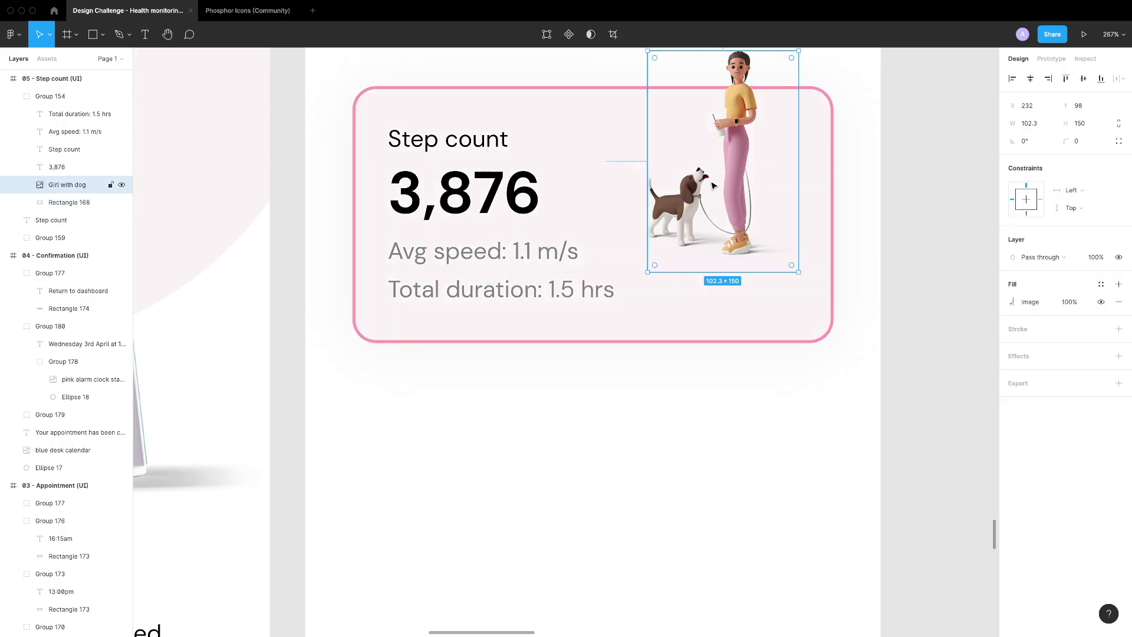
pyautogui.press('k')
pyautogui.moveTo(647, 271); pyautogui.dragTo(615, 305)
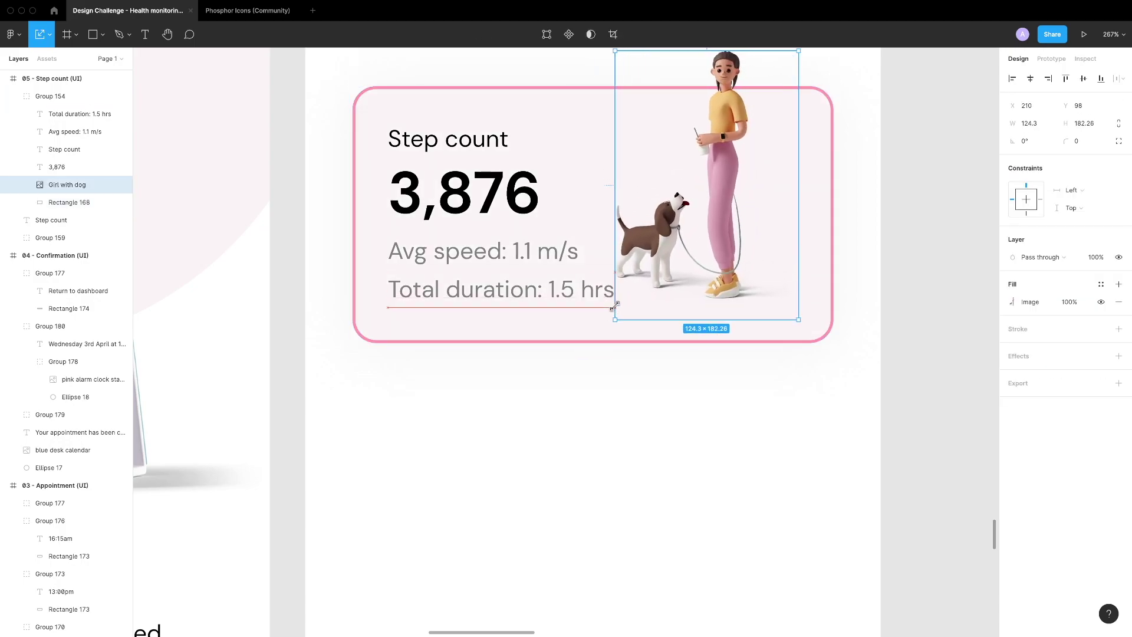
pyautogui.moveTo(721, 232); pyautogui.dragTo(755, 227)
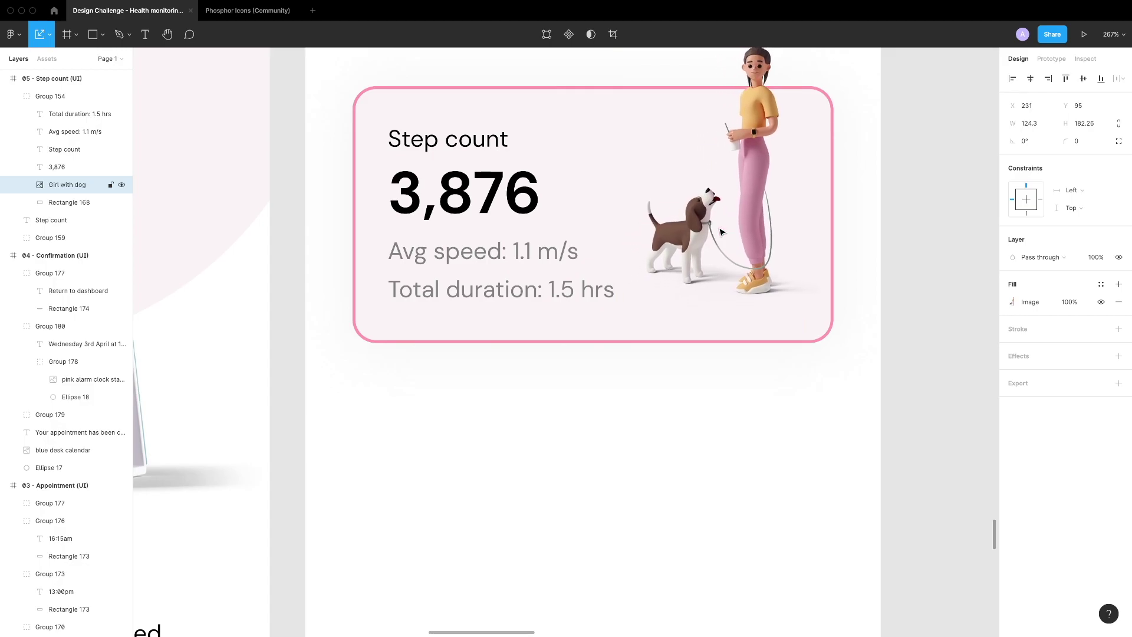
pyautogui.keyDown('ctrl'); pyautogui.scroll(5, 682, 309); pyautogui.keyUp('ctrl')
pyautogui.moveTo(841, 279); pyautogui.dragTo(877, 289)
pyautogui.keyDown('ctrl'); pyautogui.scroll(-5, 722, 429); pyautogui.keyUp('ctrl')
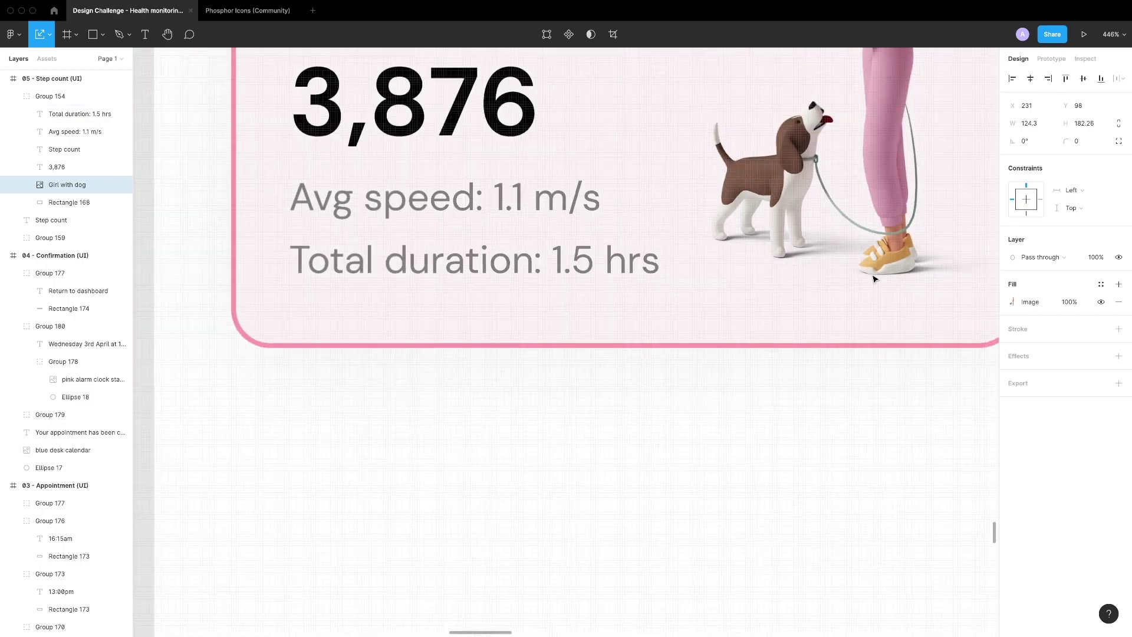
pyautogui.hotkey('ctrl', 'g')
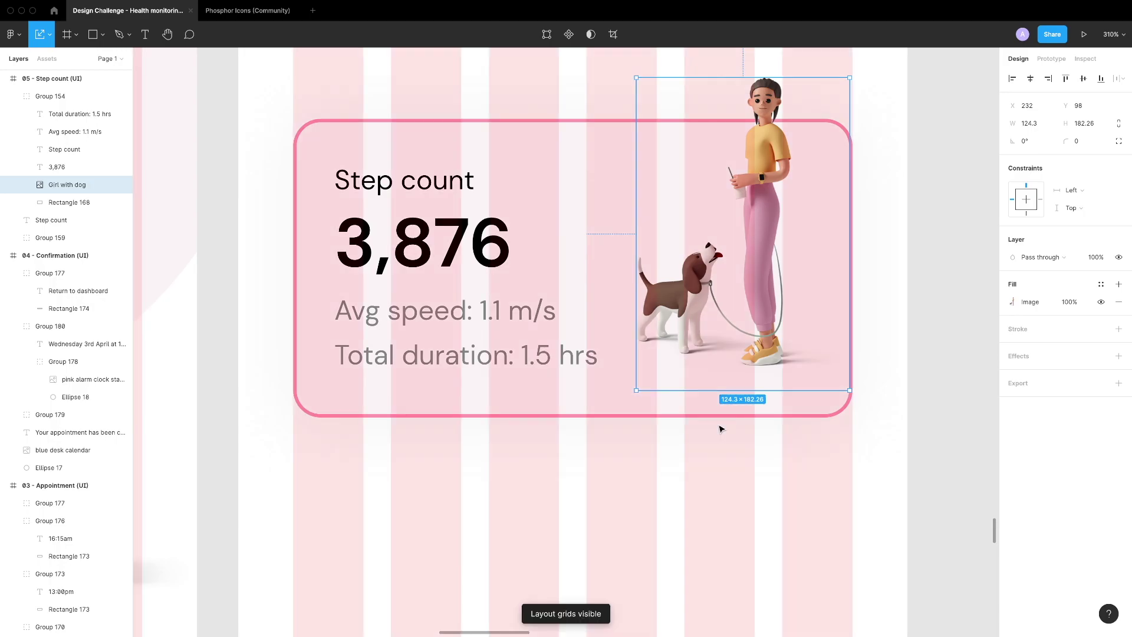
pyautogui.scroll(5, 866, 379)
pyautogui.scroll(-5, 803, 391)
pyautogui.hotkey('ctrl', 'g')
pyautogui.press('Escape')
# Ungroup the step count card, nudge its layers up, and select them all together
pyautogui.keyDown('ctrl'); pyautogui.scroll(-3, 707, 478); pyautogui.keyUp('ctrl')
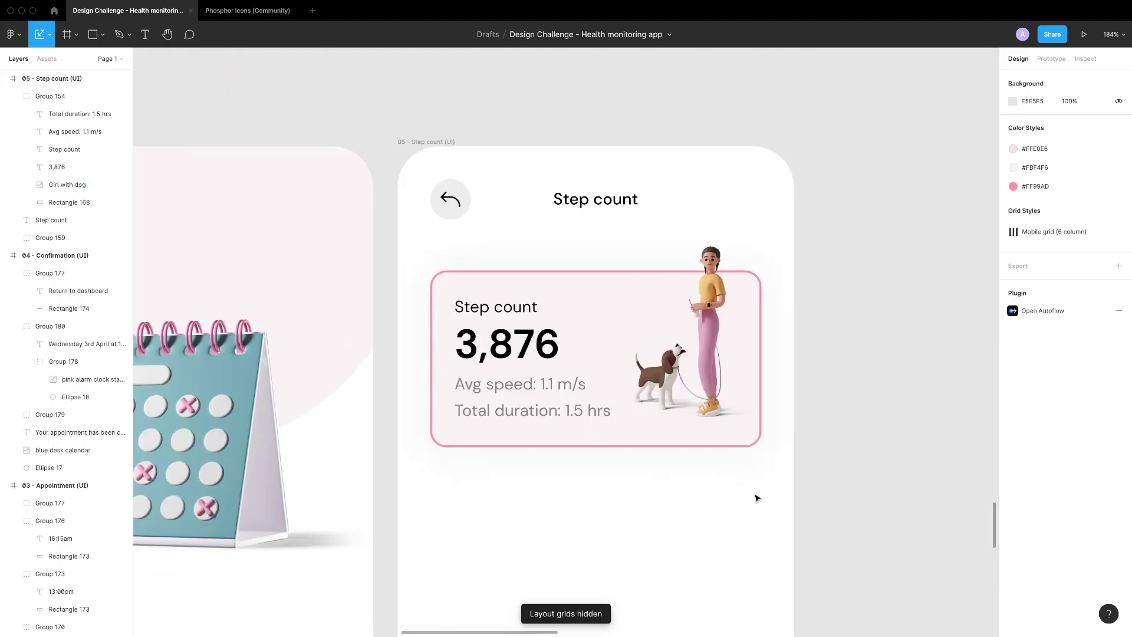
pyautogui.click(470, 352)
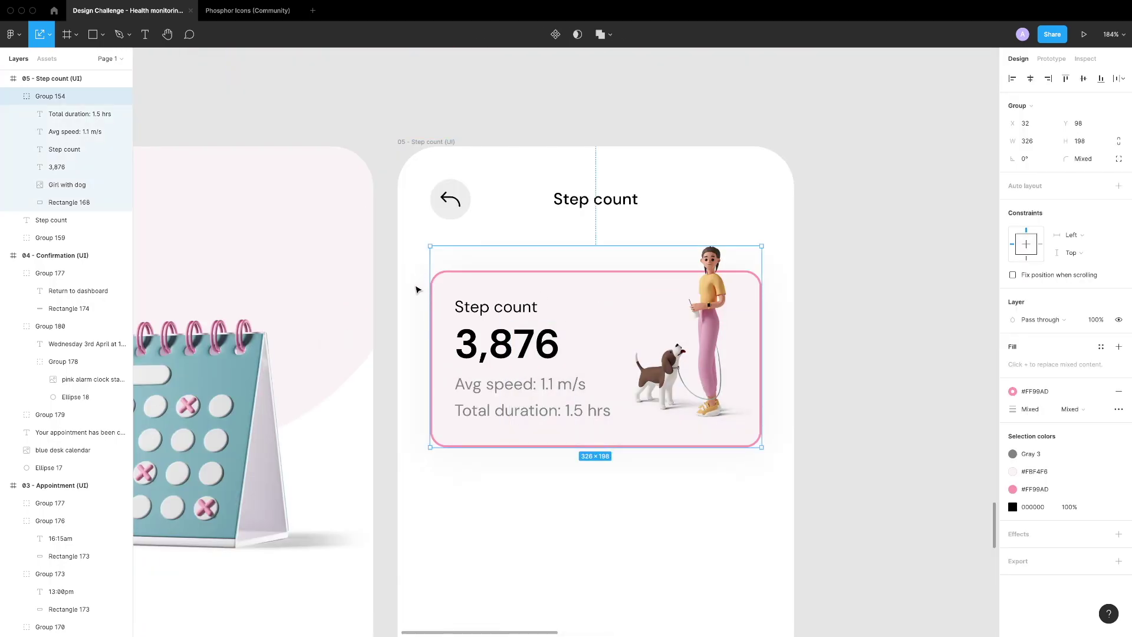
pyautogui.press('shift+super+g')
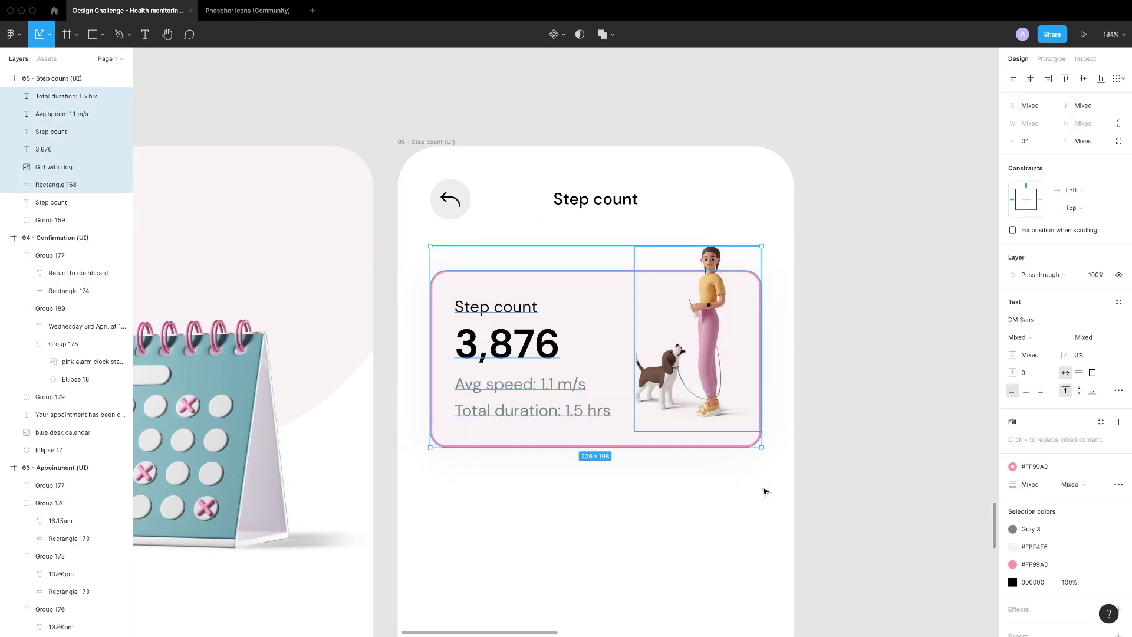
pyautogui.press('Up')
pyautogui.press('Up')
pyautogui.press('Up')
pyautogui.press('Up')
pyautogui.press('Up')
pyautogui.press('Up')
pyautogui.press('Up')
pyautogui.press('Up')
pyautogui.press('Up')
pyautogui.press('Up')
pyautogui.press('Up')
pyautogui.press('Up')
pyautogui.press('Up')
pyautogui.press('Up')
pyautogui.press('Up')
pyautogui.press('Up')
pyautogui.moveTo(447, 219); pyautogui.dragTo(788, 472)
# Group the step card and add a 'Daily highlights' heading aligned to its left edge
pyautogui.press('super+g')
pyautogui.press('Escape')
pyautogui.scroll(-3, 631, 371)
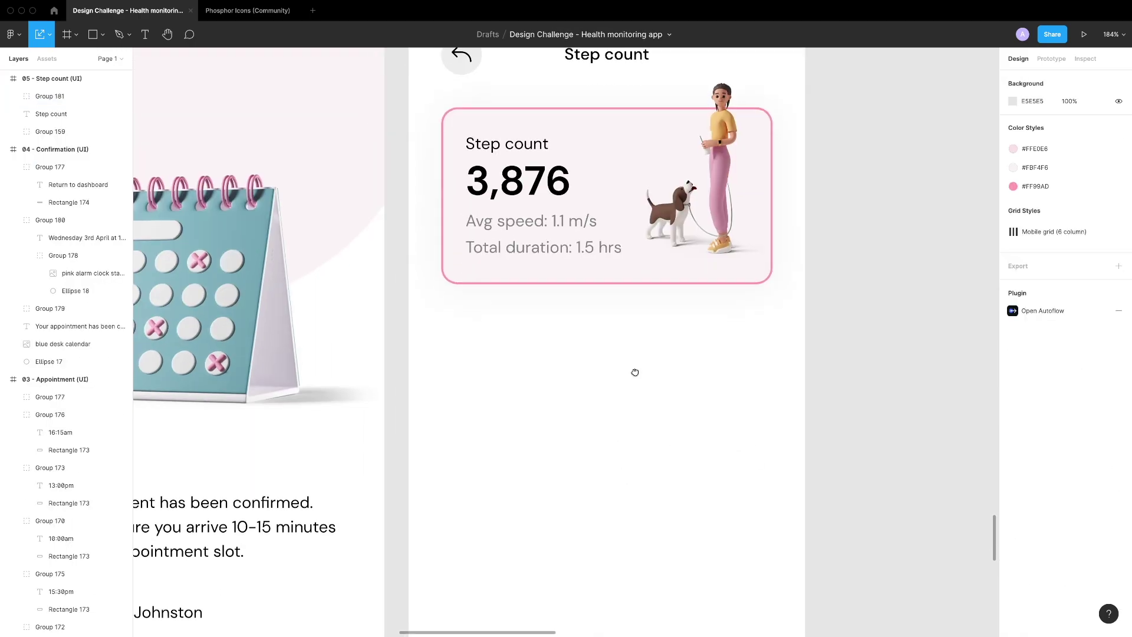
pyautogui.hscroll(-10, 485, 421)
pyautogui.click(448, 416)
pyautogui.press('super+c')
pyautogui.hscroll(10, 485, 374)
pyautogui.press('super+v')
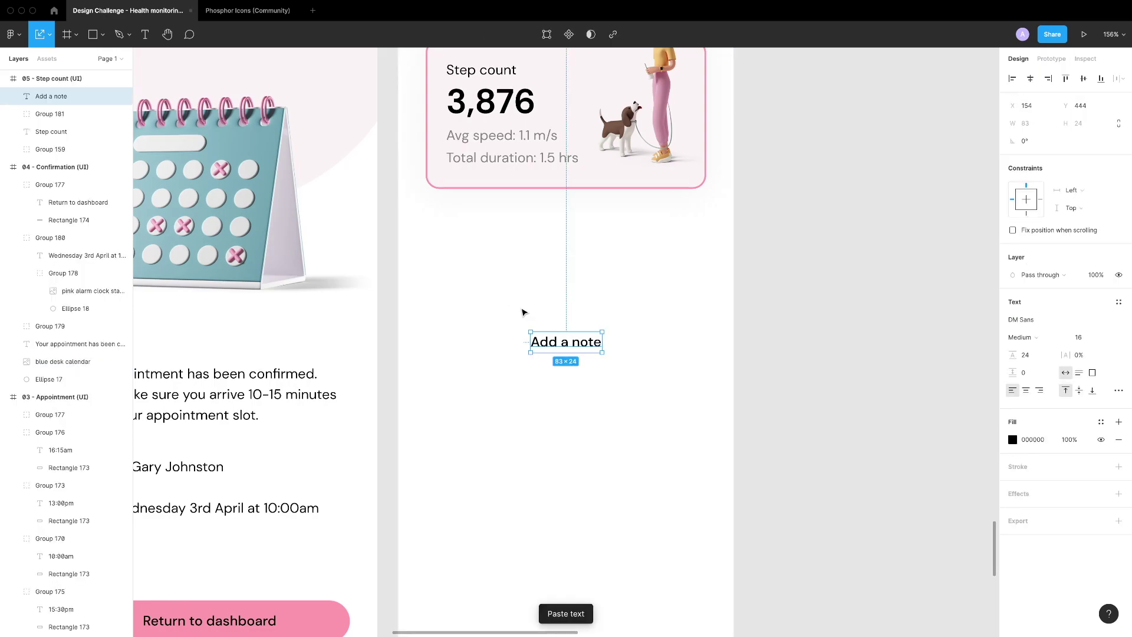
pyautogui.press('Escape')
pyautogui.moveTo(580, 342); pyautogui.dragTo(475, 342)
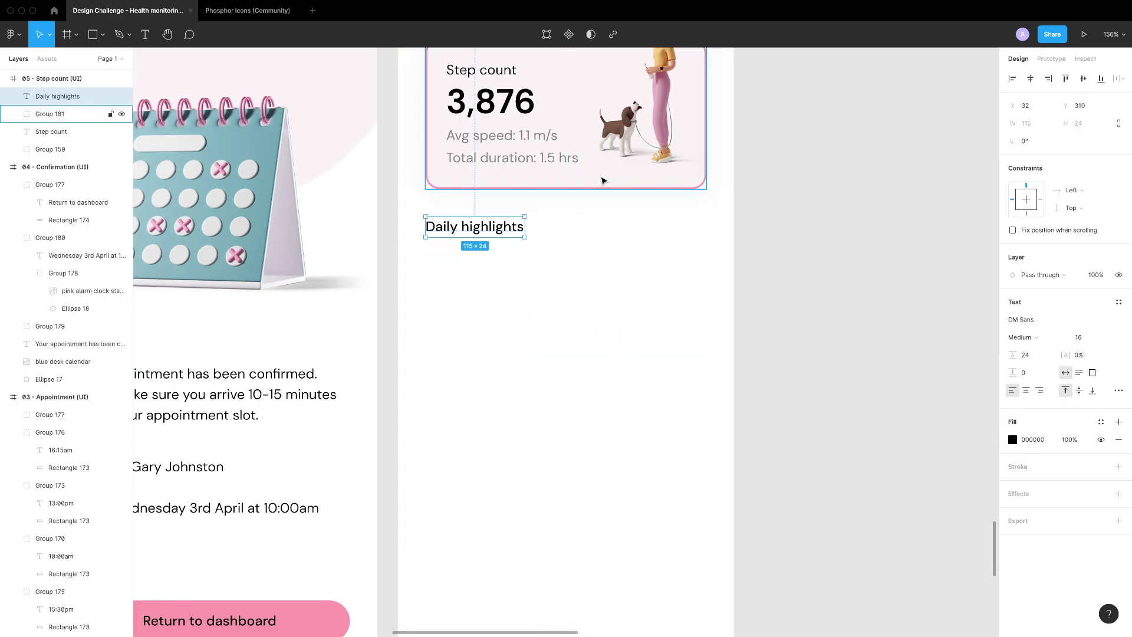
pyautogui.click(560, 359)
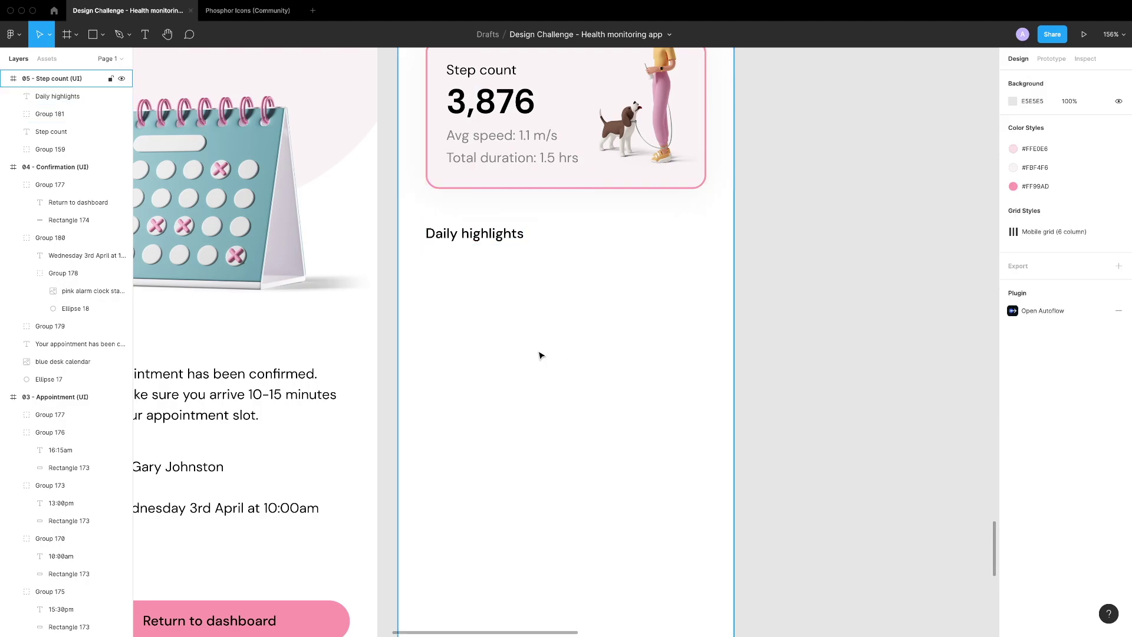
# Paste the Activity, Nutrition and third dashboard cards into Step count, moving the extra two aside
pyautogui.scroll(-5, 541, 355)
pyautogui.moveTo(199, 290); pyautogui.dragTo(413, 371)
pyautogui.hscroll(10, 418, 349)
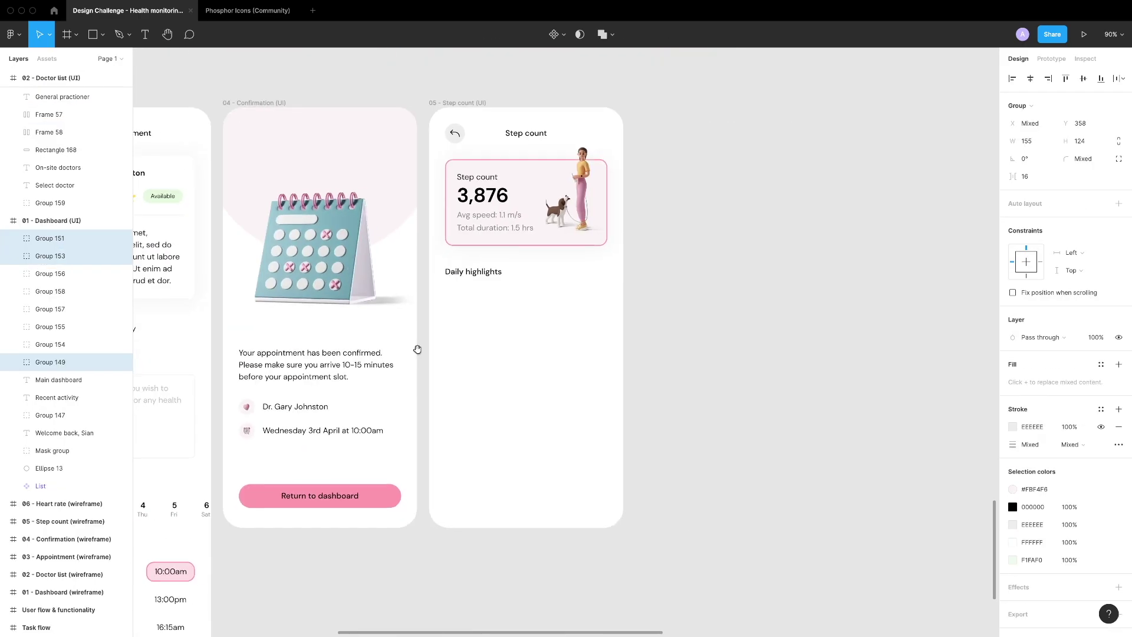
pyautogui.scroll(5, 518, 323)
pyautogui.click(379, 59)
pyautogui.hotkey('ctrl', 'v')
pyautogui.click(441, 481)
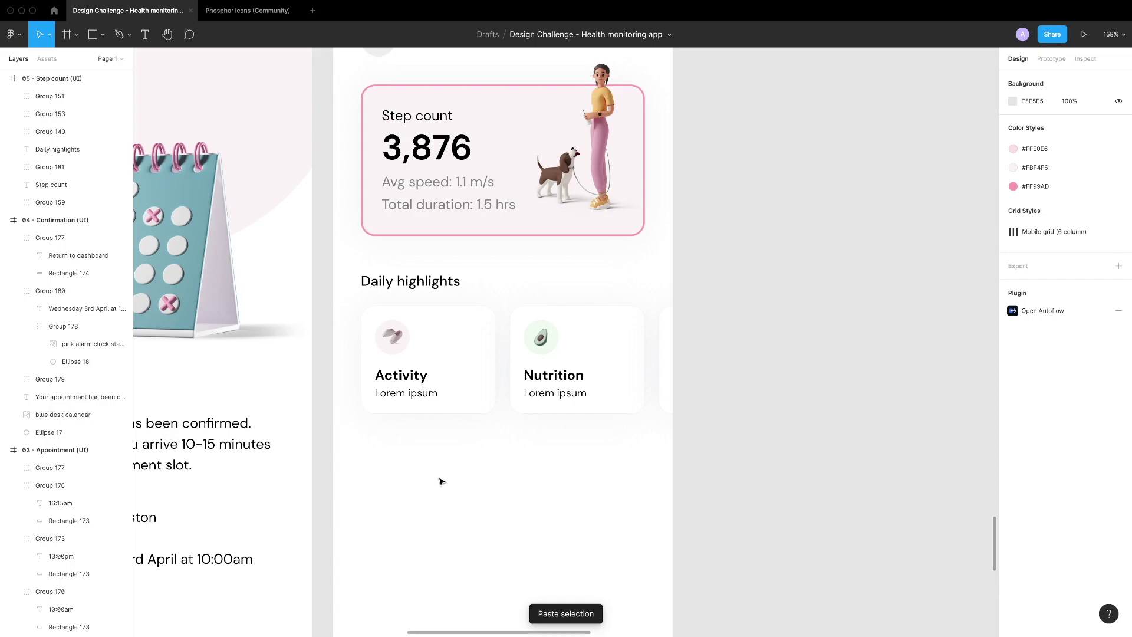
pyautogui.scroll(1, 442, 482)
pyautogui.click(399, 397)
pyautogui.moveTo(576, 354); pyautogui.dragTo(785, 298)
# Ungroup the Activity card, delete its title and relabel the text 'Avg. distance'
pyautogui.click(413, 377)
pyautogui.scroll(3, 412, 424)
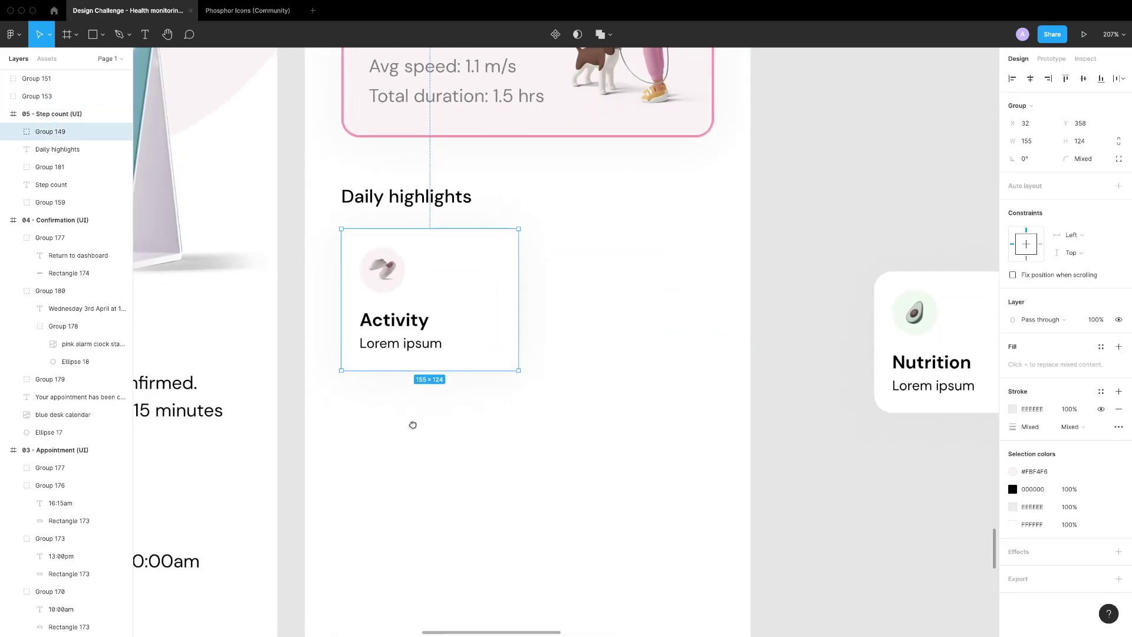
pyautogui.scroll(5, 356, 397)
pyautogui.hotkey('ctrl', 'shift', 'g')
pyautogui.click(448, 238)
pyautogui.doubleClick(448, 241)
pyautogui.press('Escape')
pyautogui.press('Delete')
pyautogui.doubleClick(448, 294)
pyautogui.write('Avg. distan')
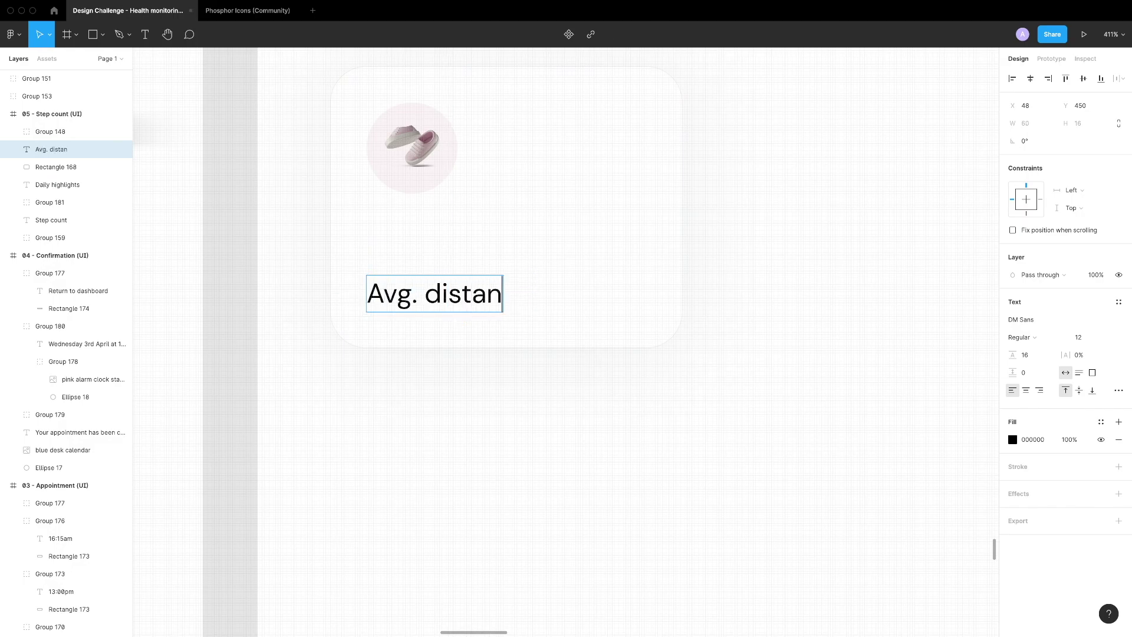
pyautogui.hotkey('shift', 'Up')
pyautogui.hotkey('shift', 'Up')
# Shrink the shoe image to 32×32
pyautogui.click(423, 179)
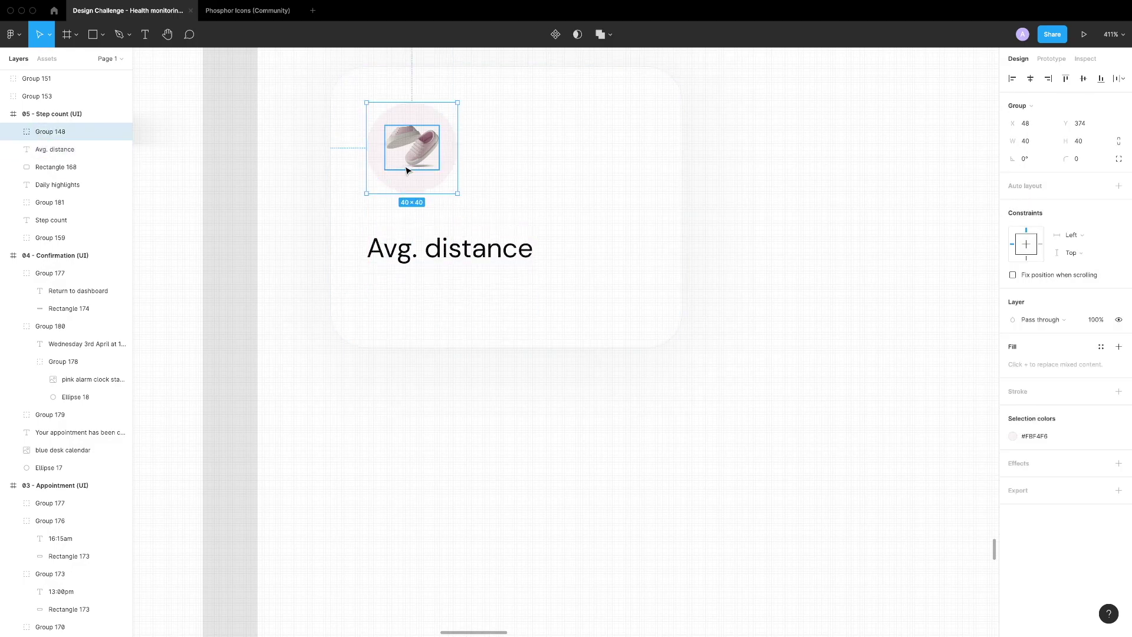
pyautogui.scroll(3, 407, 171)
pyautogui.moveTo(492, 212); pyautogui.dragTo(465, 176)
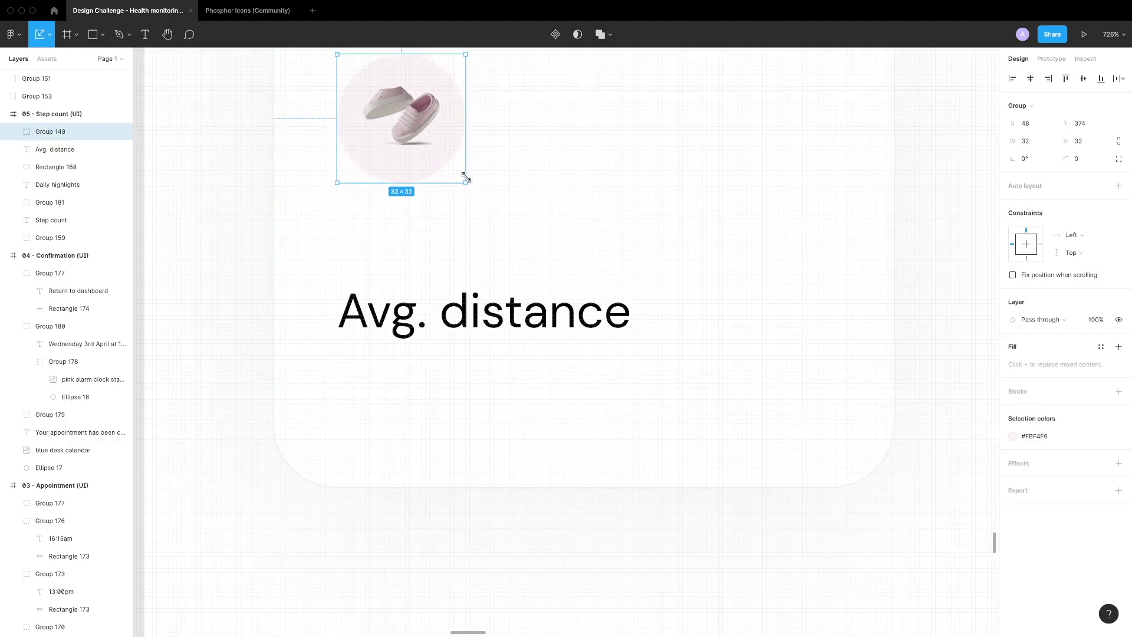
pyautogui.click(439, 294)
pyautogui.scroll(-2, 439, 289)
pyautogui.scroll(-3, 482, 342)
# Add a 3.5km value text at size 28 in a heavier weight, aligned under Avg. distance
pyautogui.press('t')
pyautogui.click(480, 313)
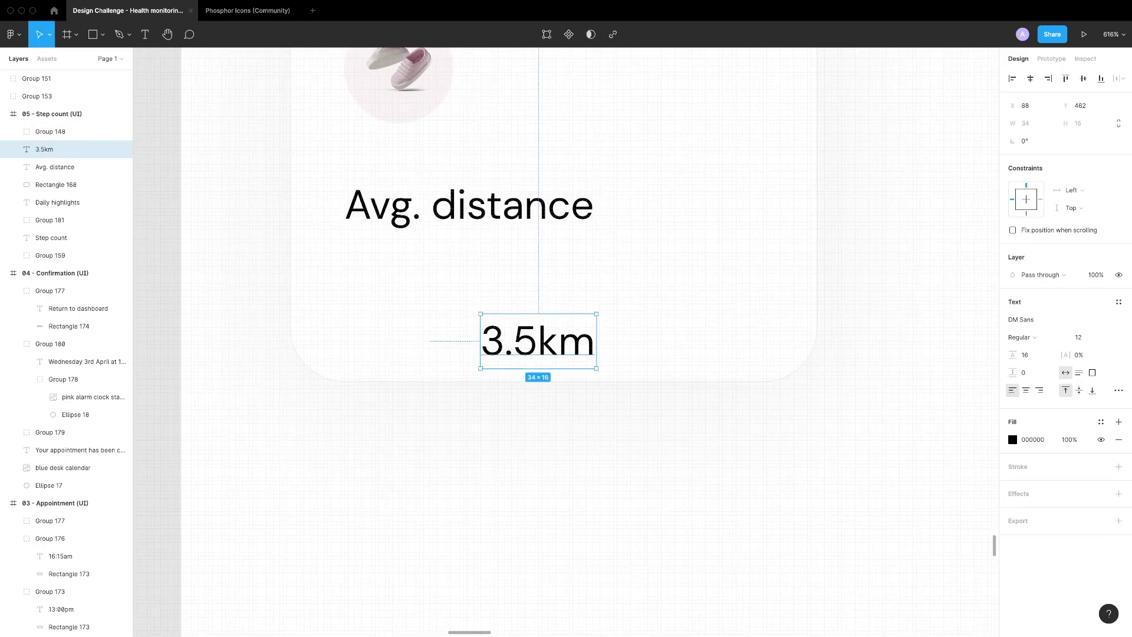
pyautogui.write('28')
pyautogui.press('Return')
pyautogui.moveTo(616, 366); pyautogui.dragTo(480, 366)
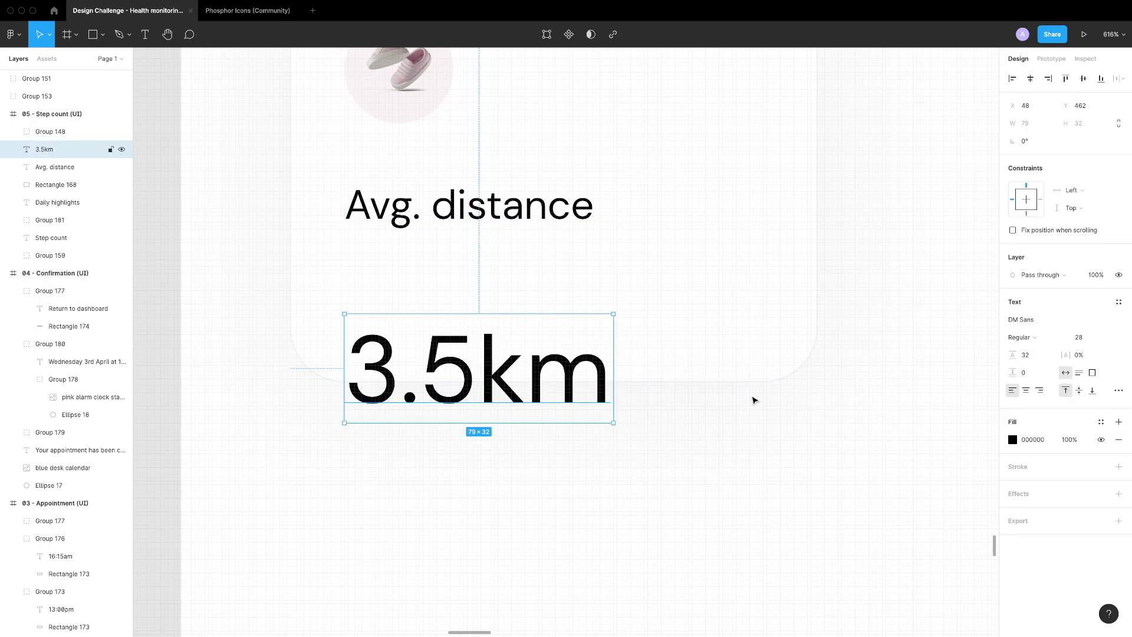
pyautogui.hotkey('ctrl', 'b')
pyautogui.click(573, 457)
pyautogui.click(542, 383)
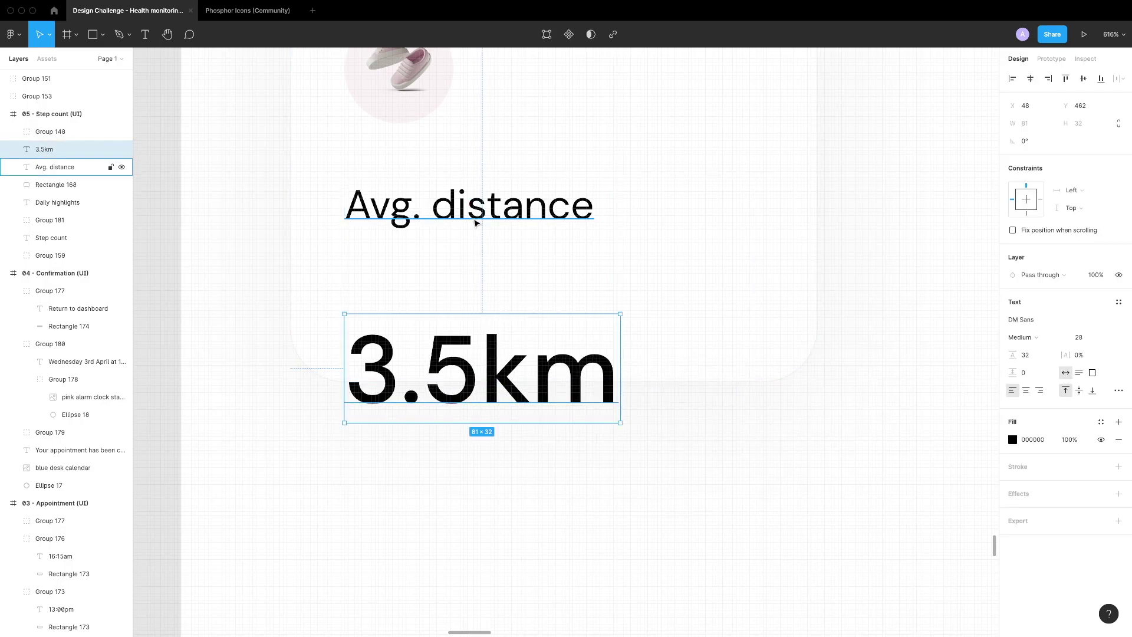
pyautogui.hotkey('shift', 'Up')
pyautogui.press('Up')
pyautogui.press('Up')
pyautogui.press('Up')
pyautogui.press('Up')
pyautogui.press('Up')
pyautogui.press('Up')
# Lengthen the card and duplicate it as a second card 8 px away
pyautogui.click(634, 380)
pyautogui.moveTo(635, 364); pyautogui.dragTo(634, 421)
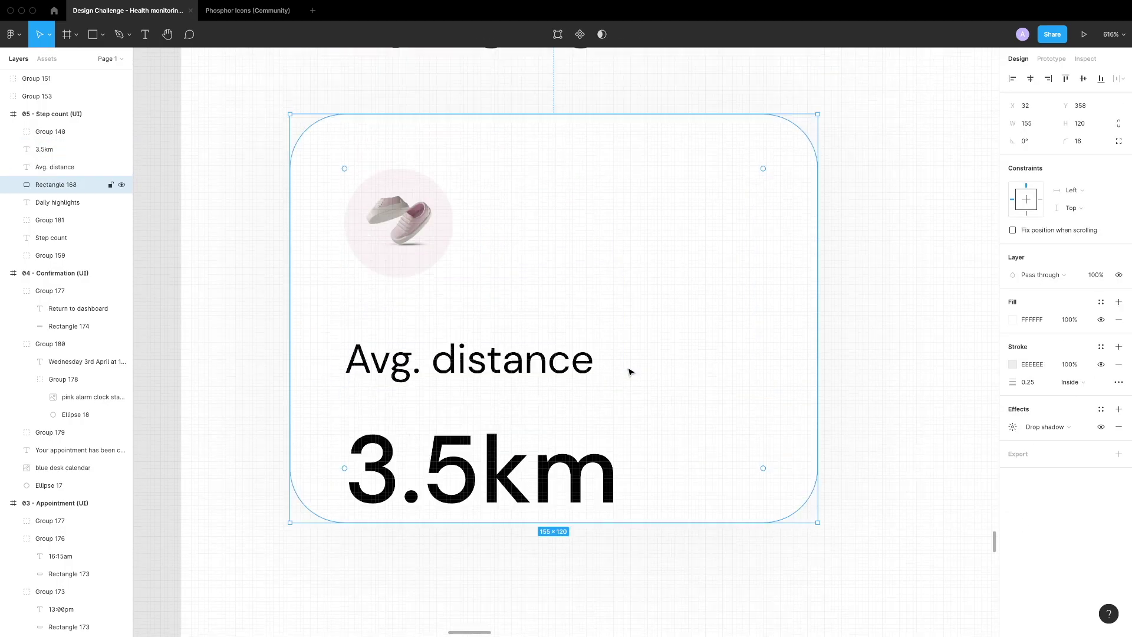
pyautogui.click(666, 469)
pyautogui.scroll(-5, 666, 469)
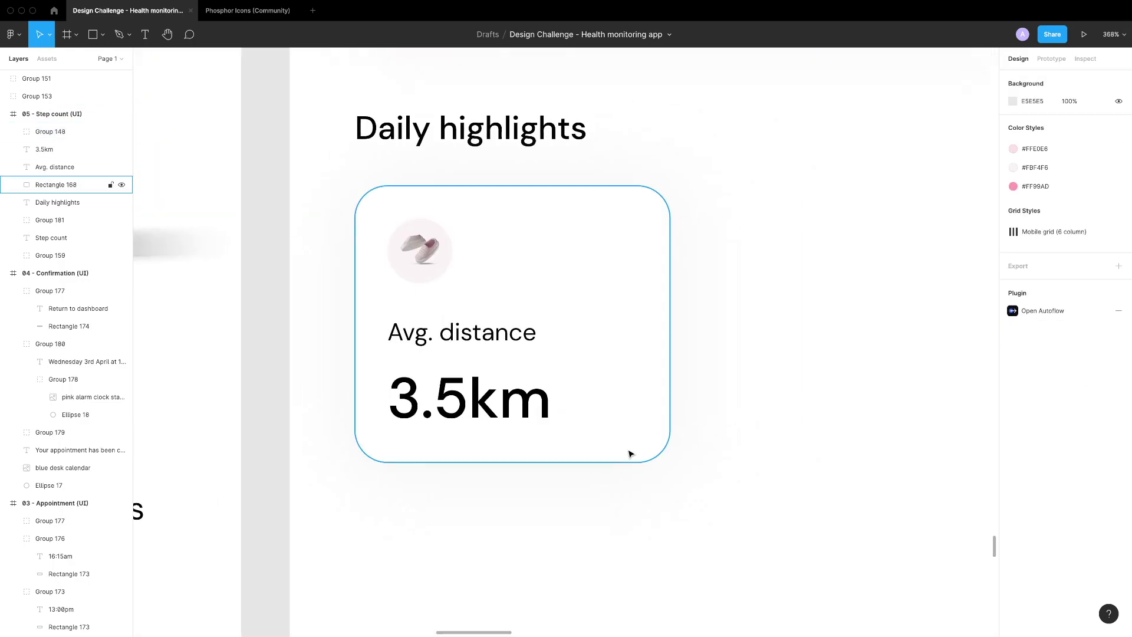
pyautogui.click(630, 453)
pyautogui.scroll(-1, 634, 507)
pyautogui.moveTo(670, 485); pyautogui.dragTo(614, 366)
pyautogui.moveTo(528, 260); pyautogui.dragTo(648, 551)
pyautogui.scroll(-2, 745, 462)
pyautogui.press('Escape')
pyautogui.scroll(-2, 665, 404)
# Remove the shoe image from the copy and duplicate it into a third card
pyautogui.doubleClick(447, 338)
pyautogui.press('Delete')
pyautogui.press('Escape')
pyautogui.hscroll(-3, 737, 387)
pyautogui.click(610, 281)
pyautogui.moveTo(610, 282); pyautogui.dragTo(670, 463)
pyautogui.press('Escape')
pyautogui.hscroll(5, 782, 352)
pyautogui.scroll(-3, 782, 351)
pyautogui.hscroll(-3, 782, 352)
# Recolour the third card's circle to fcf1de
pyautogui.doubleClick(574, 365)
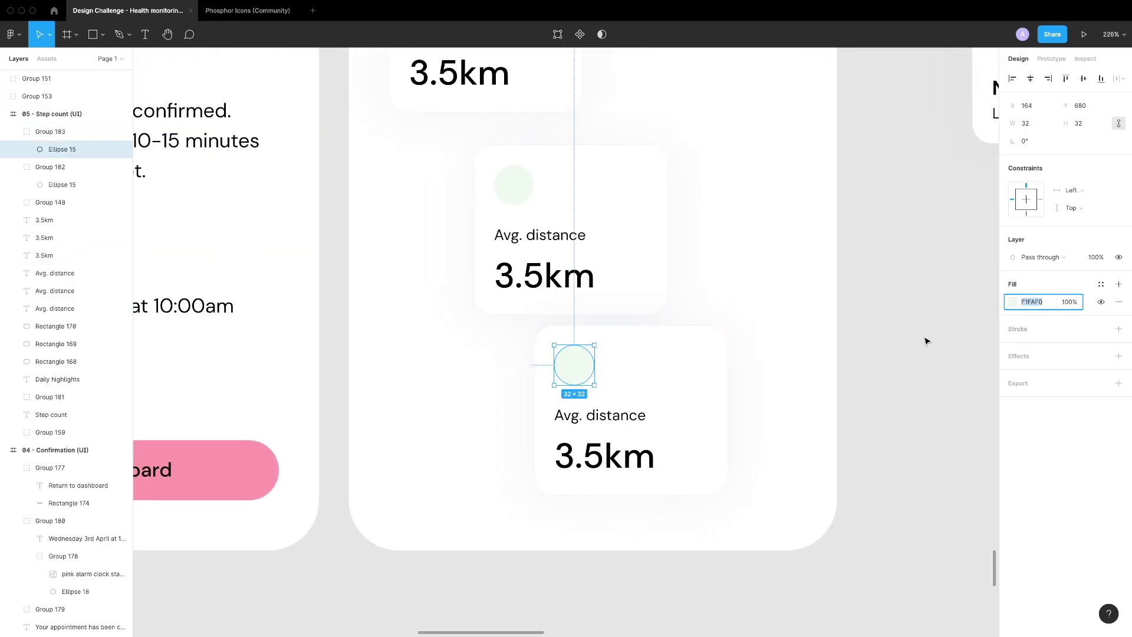
pyautogui.write('fcf1de')
pyautogui.press('Return')
pyautogui.press('Escape')
pyautogui.scroll(1, 780, 384)
# Edit the copies' texts to 'From last week' 12.2% and 'Weekly goal' 5 of 7
pyautogui.doubleClick(540, 251)
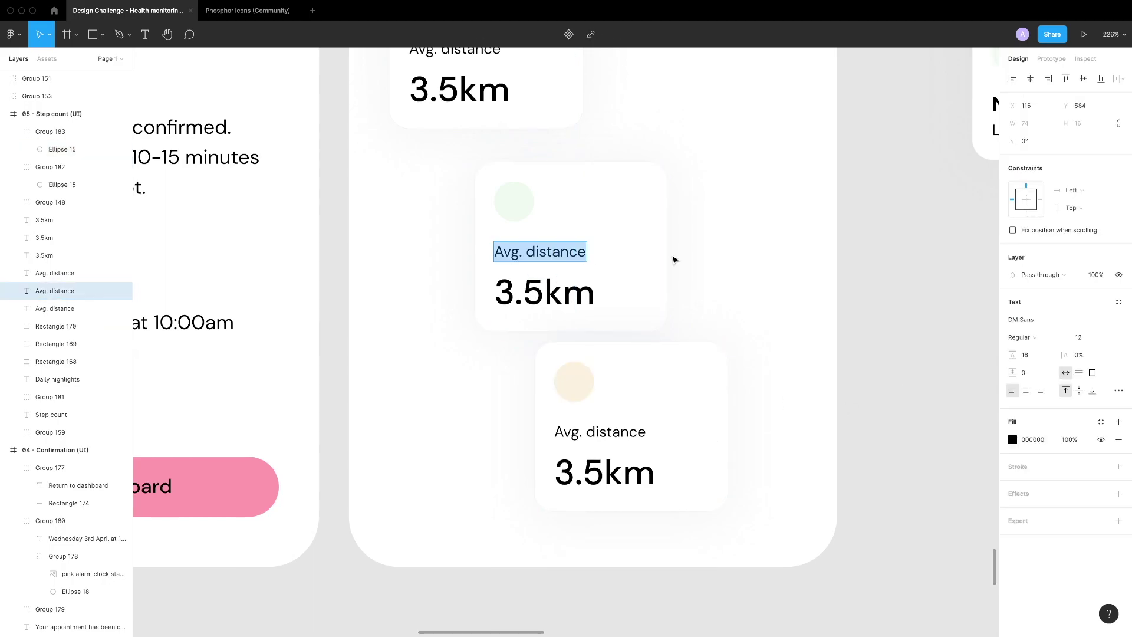
pyautogui.doubleClick(566, 292)
pyautogui.write('12.2')
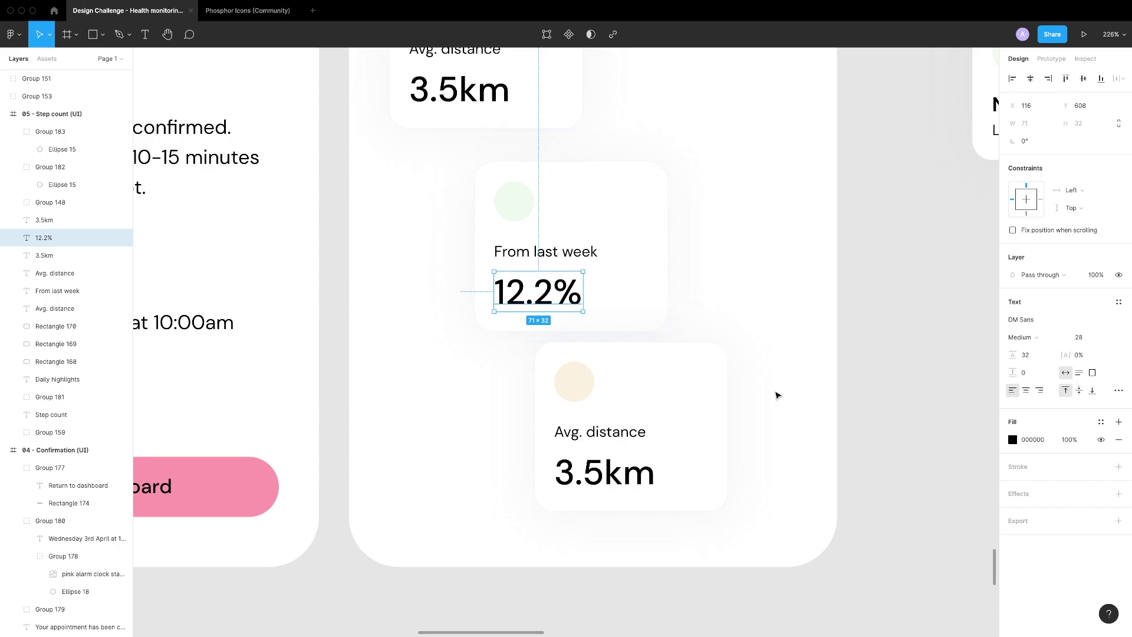
pyautogui.press('Tab')
pyautogui.press('Return')
pyautogui.write('Weekl')
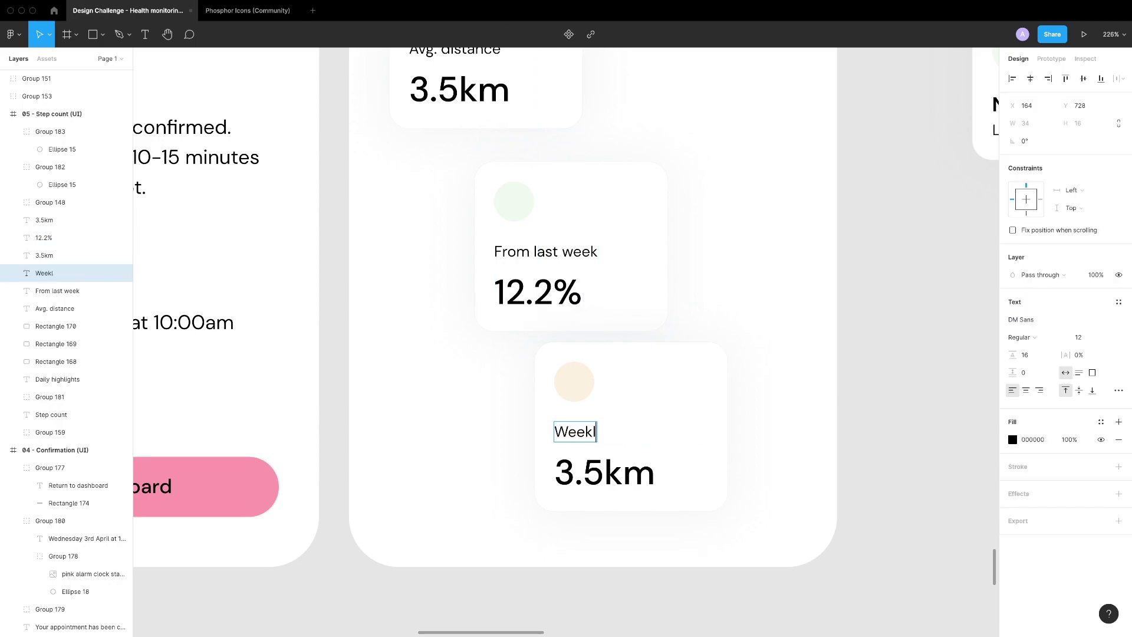
pyautogui.press('Tab')
pyautogui.press('Return')
pyautogui.write('5')
pyautogui.press('Escape')
pyautogui.scroll(3, 735, 351)
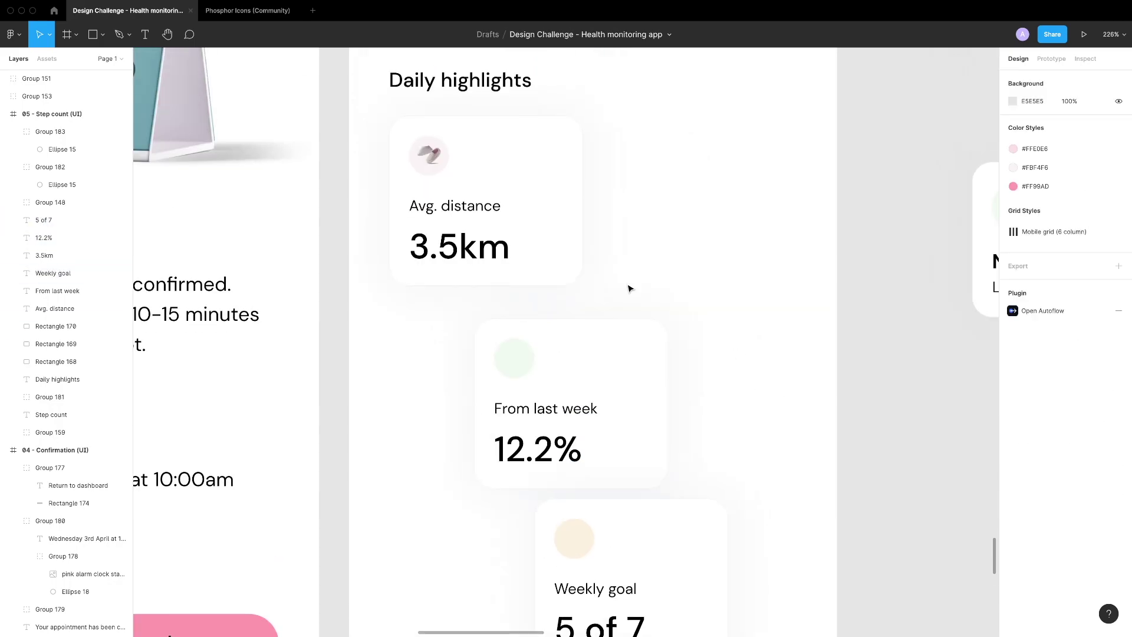
pyautogui.hotkey('ctrl', 'Tab')
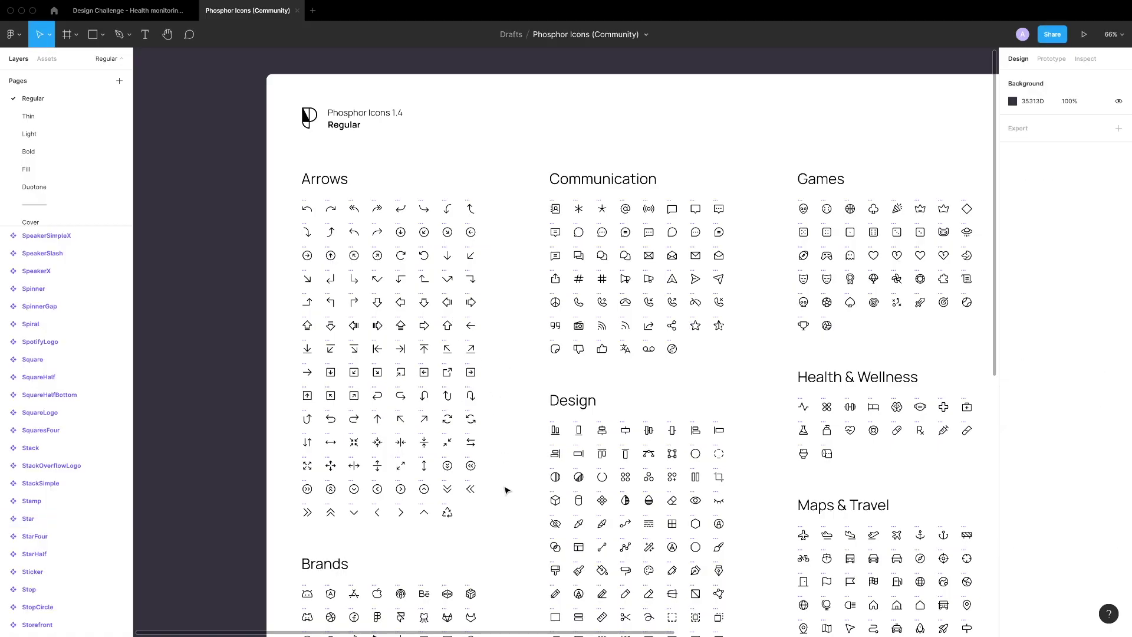
# Copy the ArrowDown icon from Phosphor Icons and paste it into the health app design
pyautogui.click(448, 254)
pyautogui.hotkey('ctrl', 'c')
pyautogui.hotkey('ctrl', 'shift', 'Tab')
pyautogui.hotkey('ctrl', 'v')
pyautogui.click(492, 293)
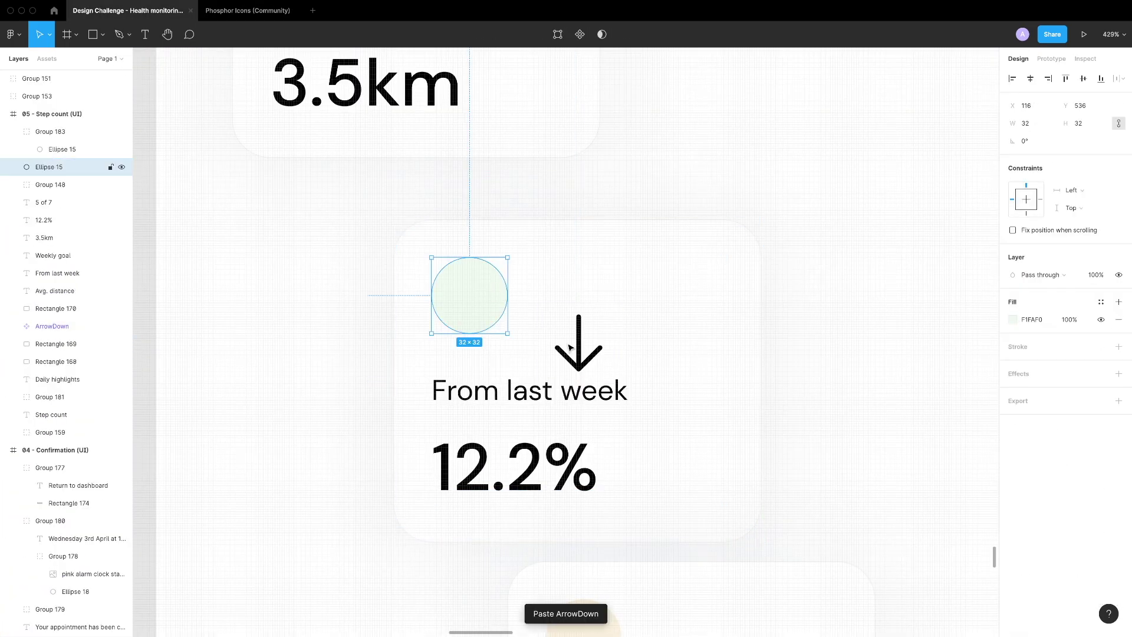
pyautogui.click(572, 348)
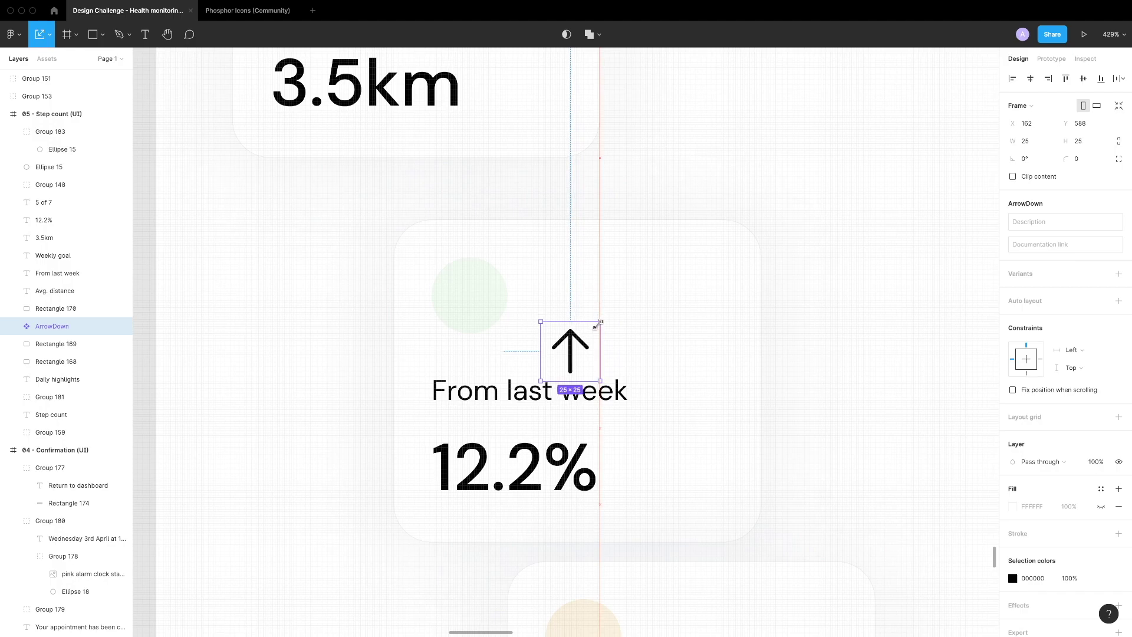
# Resize the arrow icon, first to 24×24 and then down to 16×16
pyautogui.scroll(5, 566, 364)
pyautogui.moveTo(766, 139); pyautogui.dragTo(764, 145)
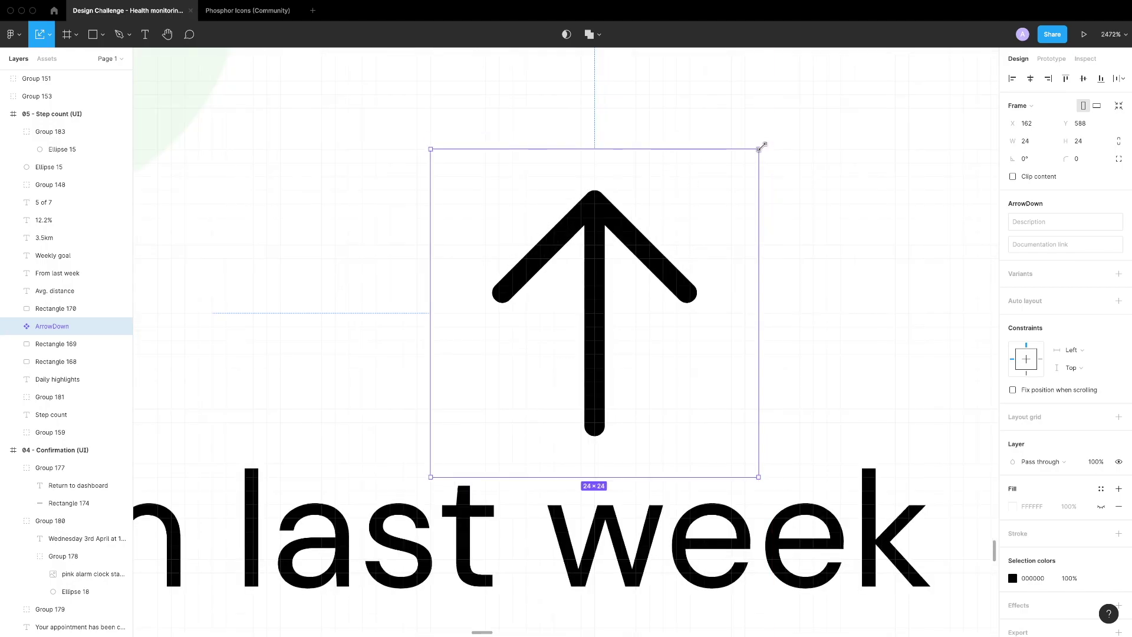
pyautogui.doubleClick(593, 283)
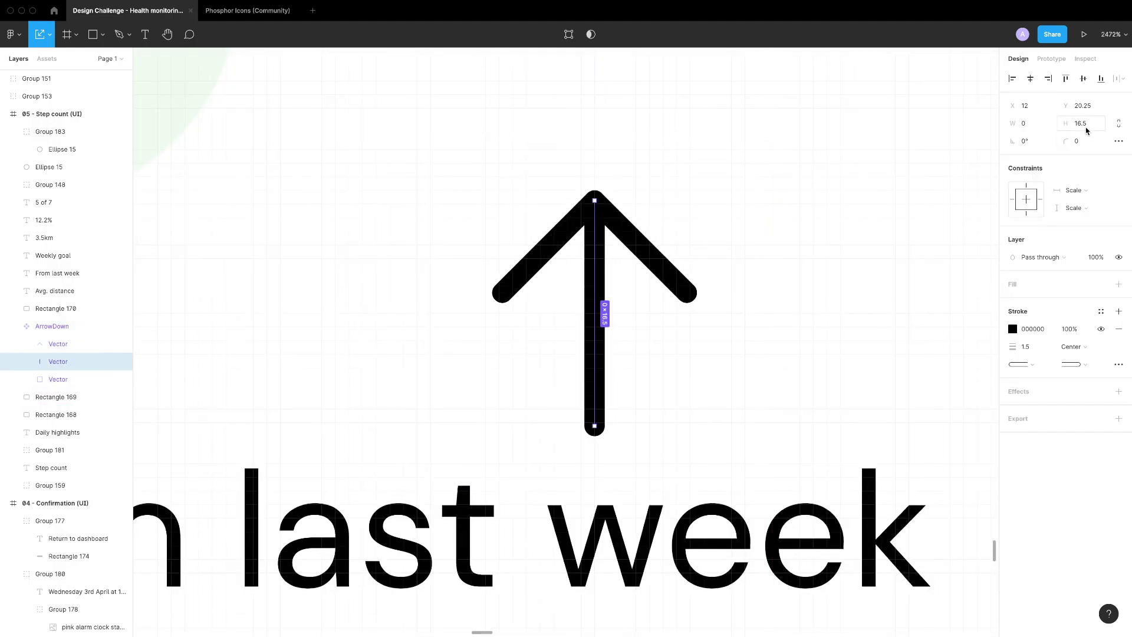
pyautogui.scroll(-3, 676, 399)
pyautogui.click(677, 399)
pyautogui.moveTo(715, 433); pyautogui.dragTo(661, 380)
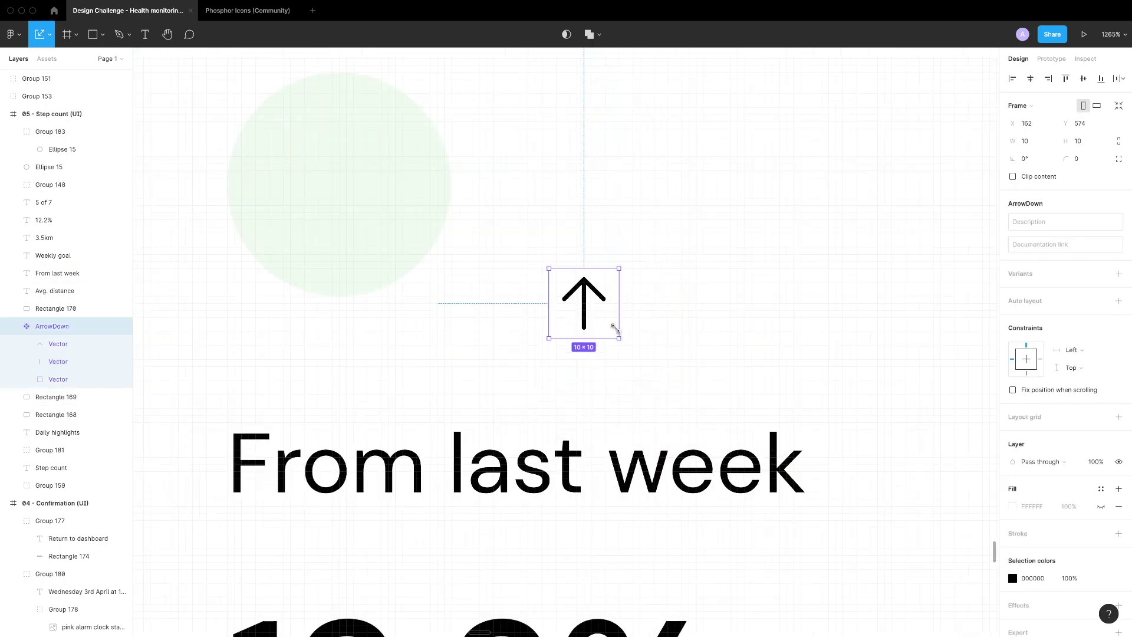
# Try a thicker stroke on the arrow's stem, then undo the recent changes
pyautogui.scroll(3, 592, 283)
pyautogui.doubleClick(593, 283)
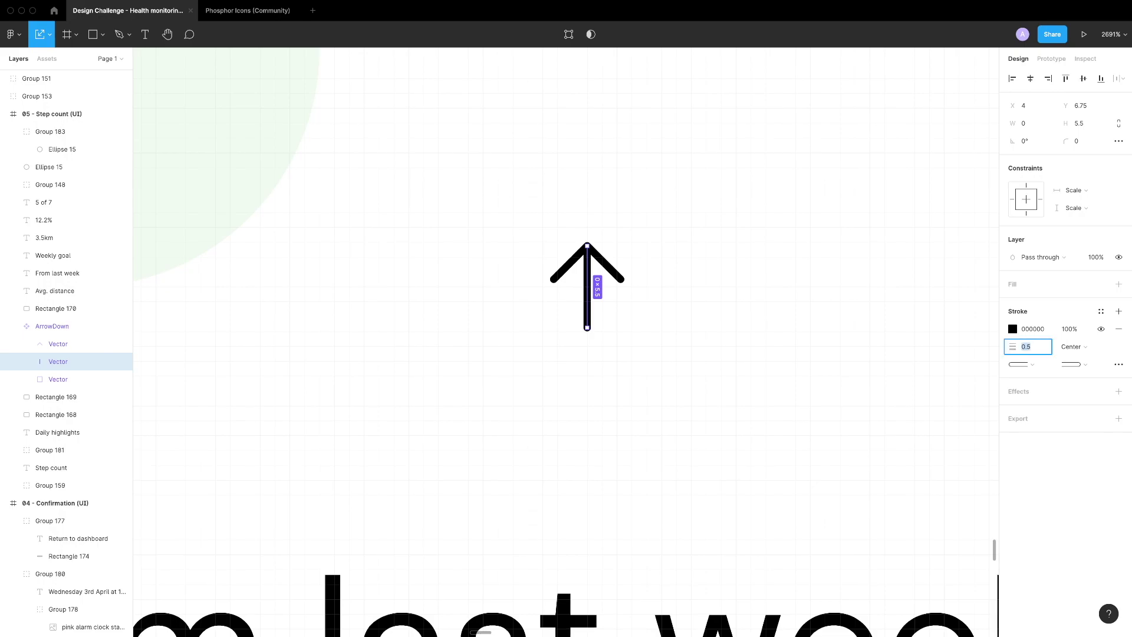
pyautogui.click(615, 274)
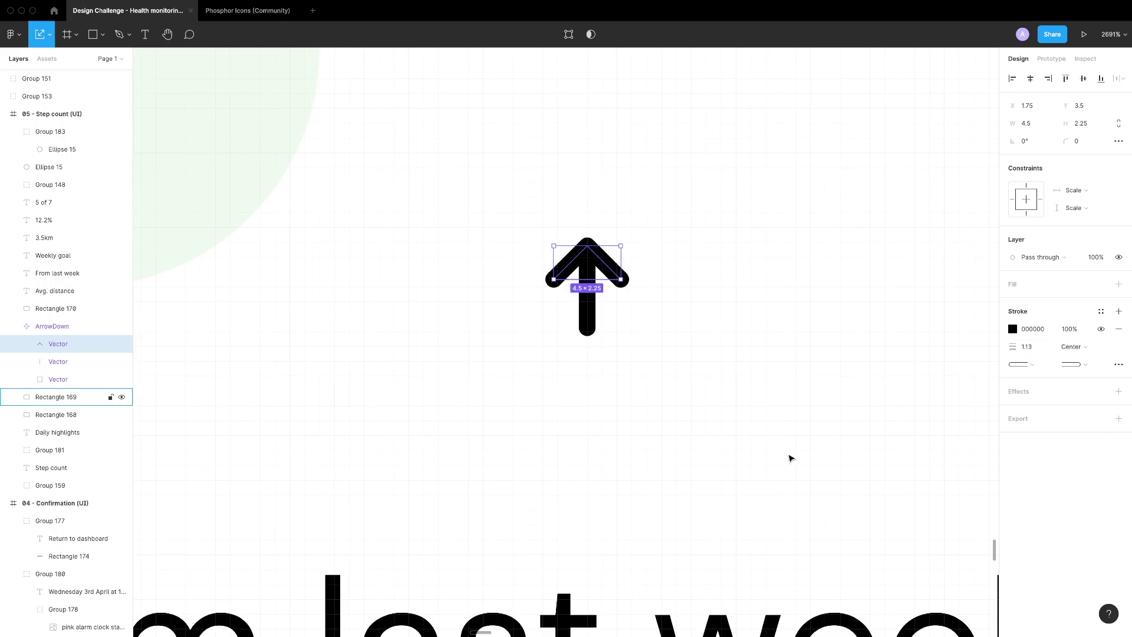
pyautogui.scroll(-5, 677, 485)
pyautogui.hotkey('ctrl', 'z')
pyautogui.hotkey('ctrl', 'z')
pyautogui.hotkey('ctrl', 'z')
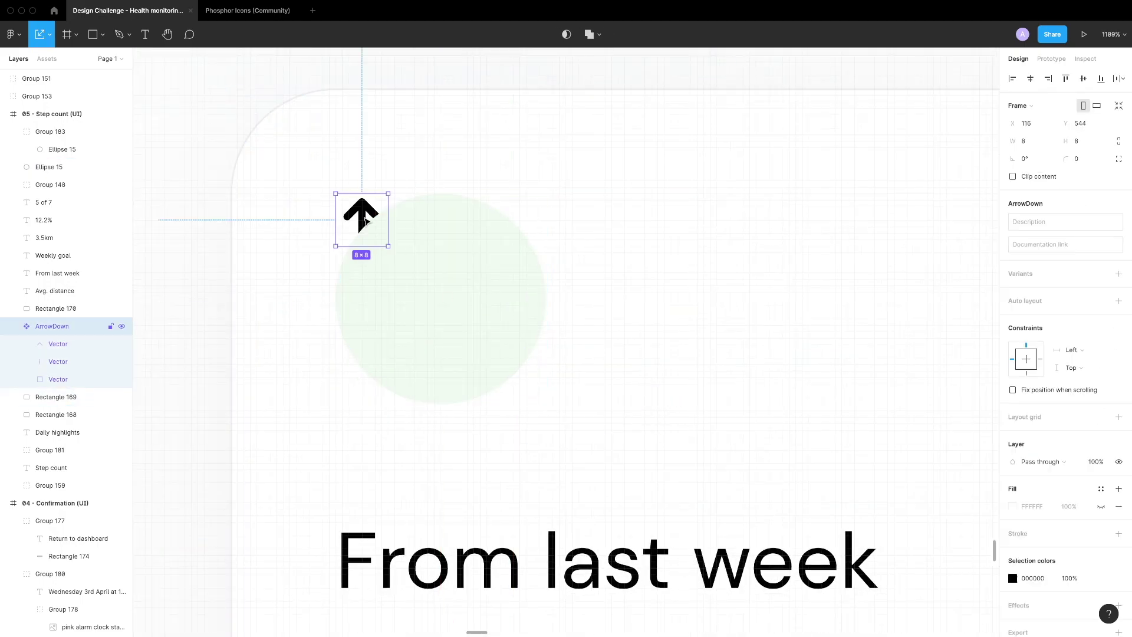
pyautogui.hotkey('ctrl', 'z')
# Set the arrow to 14×14 with thicker strokes, centred in the green circle
pyautogui.scroll(2, 431, 307)
pyautogui.moveTo(480, 260); pyautogui.dragTo(536, 226)
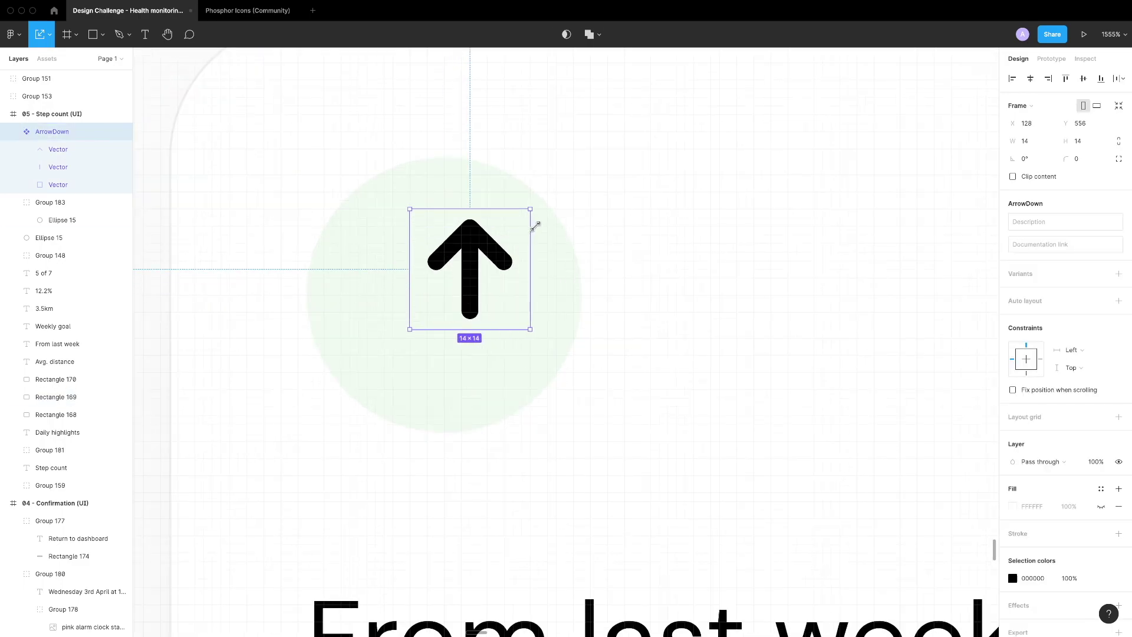
pyautogui.press('Return')
pyautogui.click(560, 383)
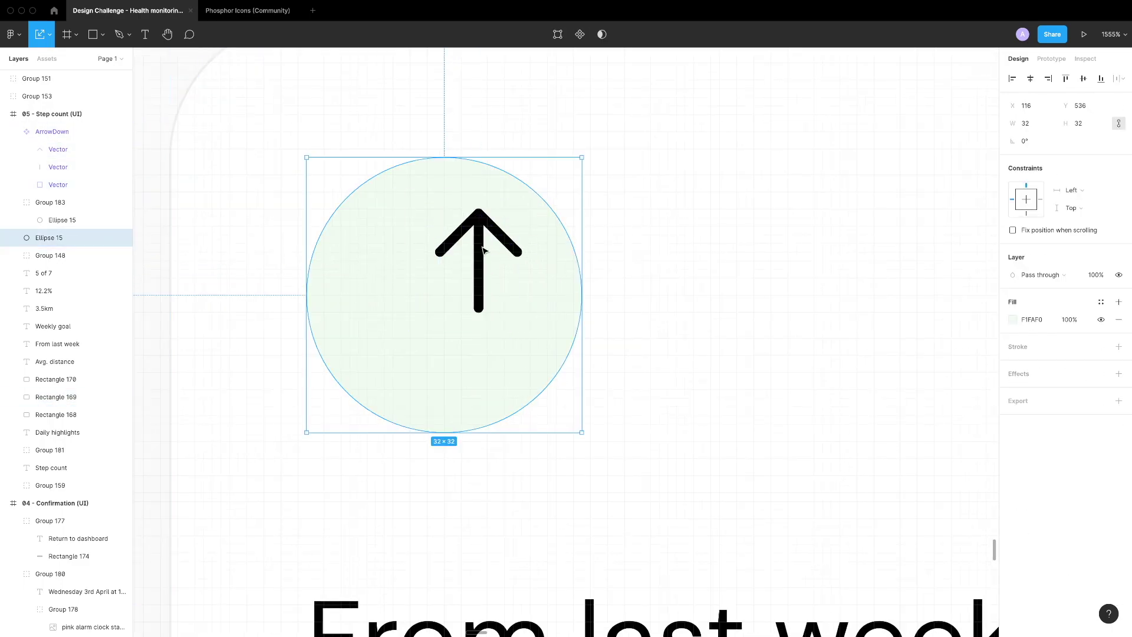
pyautogui.click(682, 462)
pyautogui.scroll(-8, 682, 463)
pyautogui.click(779, 427)
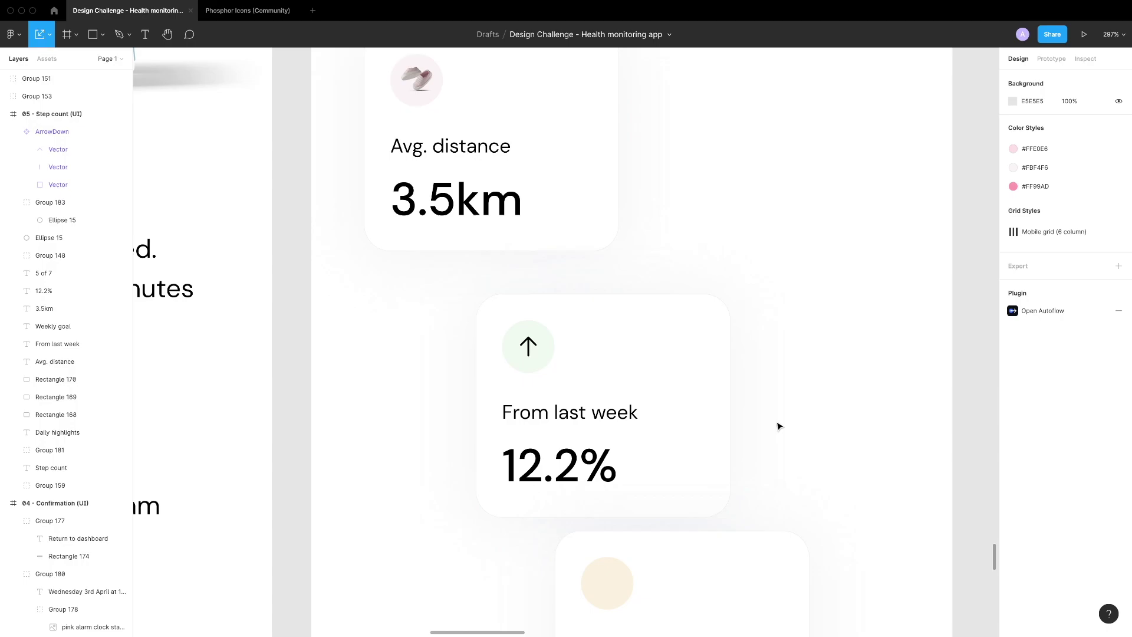
# Lay the From last week and Weekly goal cards side by side with auto layout
pyautogui.scroll(1, 619, 413)
pyautogui.hscroll(1, 619, 413)
pyautogui.click(467, 396)
pyautogui.scroll(-3, 648, 501)
pyautogui.scroll(2, 589, 531)
pyautogui.click(613, 574)
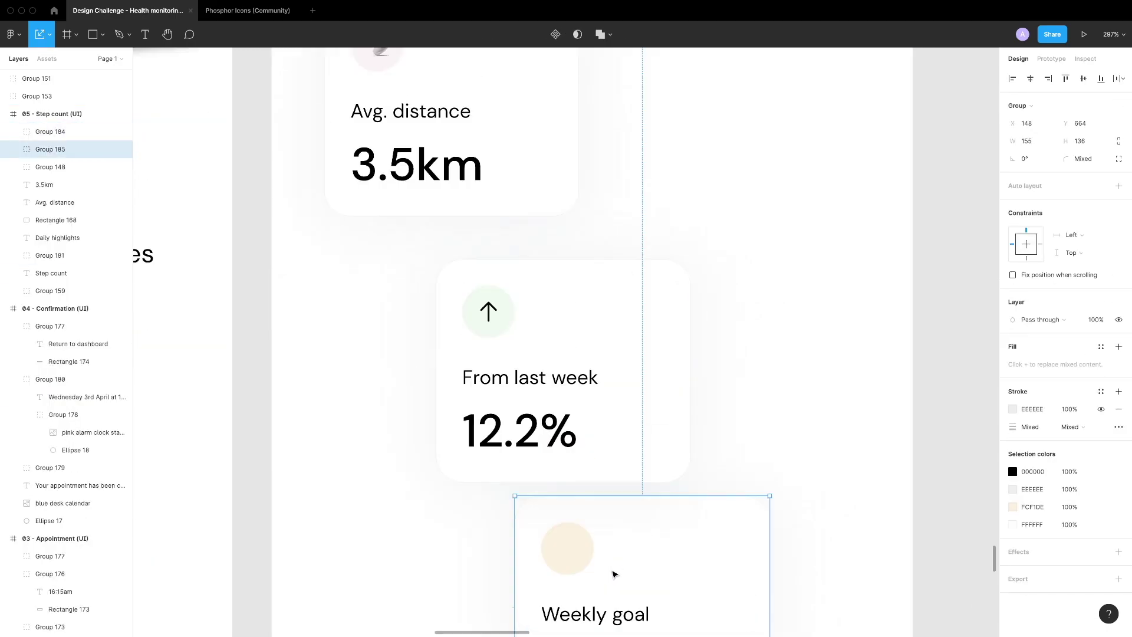
pyautogui.scroll(2, 636, 566)
pyautogui.moveTo(304, 90); pyautogui.dragTo(609, 316)
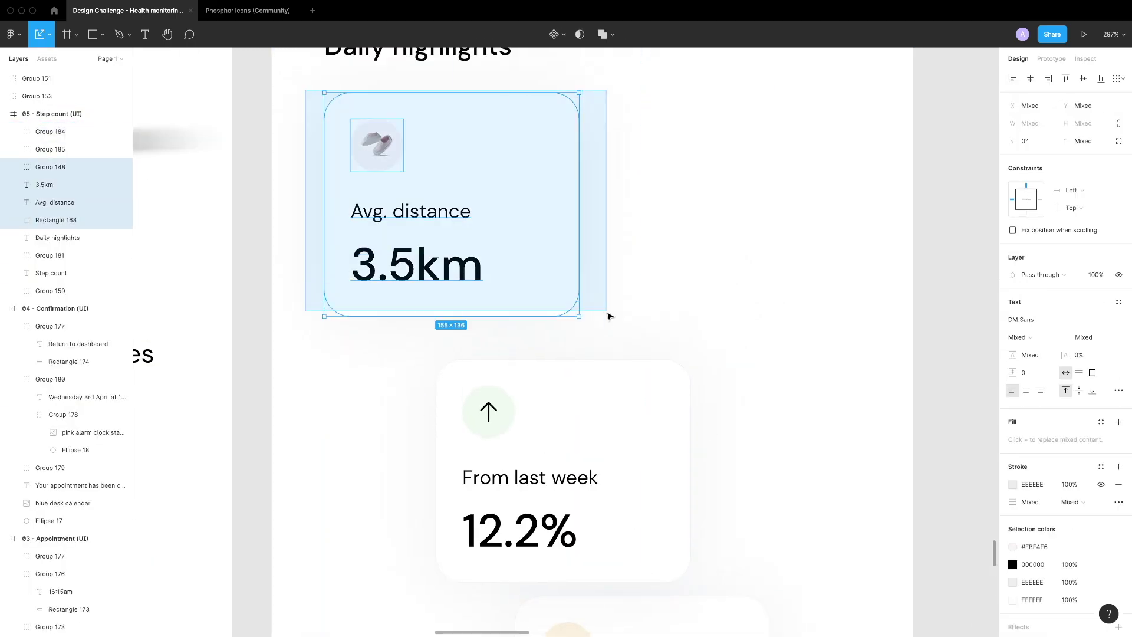
pyautogui.scroll(-2, 619, 413)
pyautogui.hotkey('shift', 'a')
pyautogui.click(697, 353)
pyautogui.hotkey('ctrl', 'g')
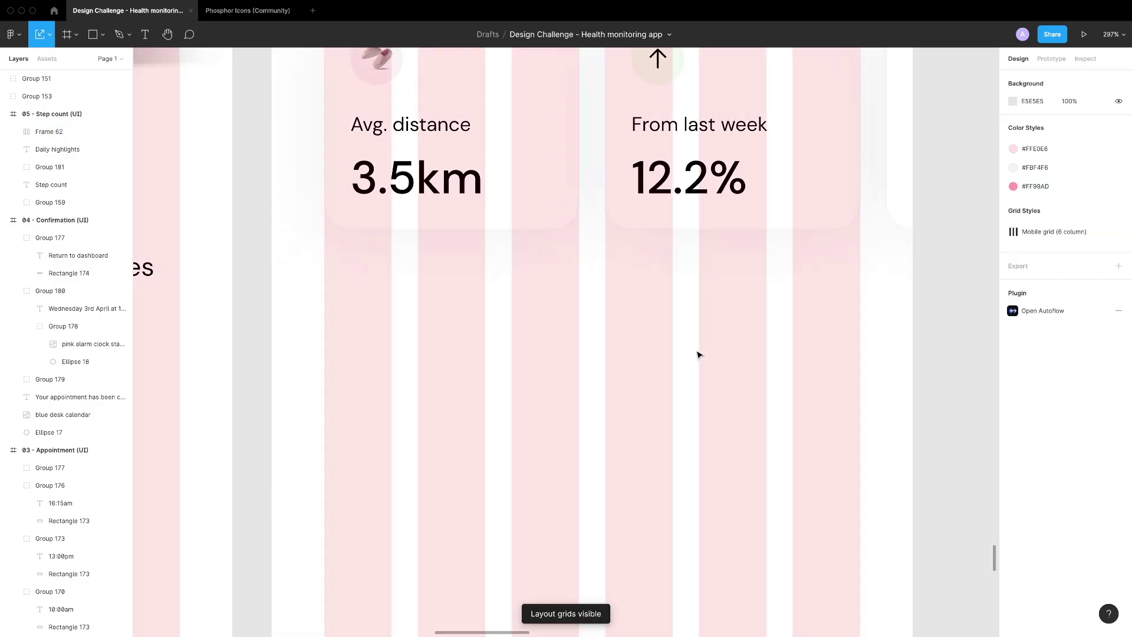
# Make the Appointment tab label bolder and copy the Appointment and History tabs
pyautogui.scroll(-5, 699, 354)
pyautogui.hscroll(-5, 561, 457)
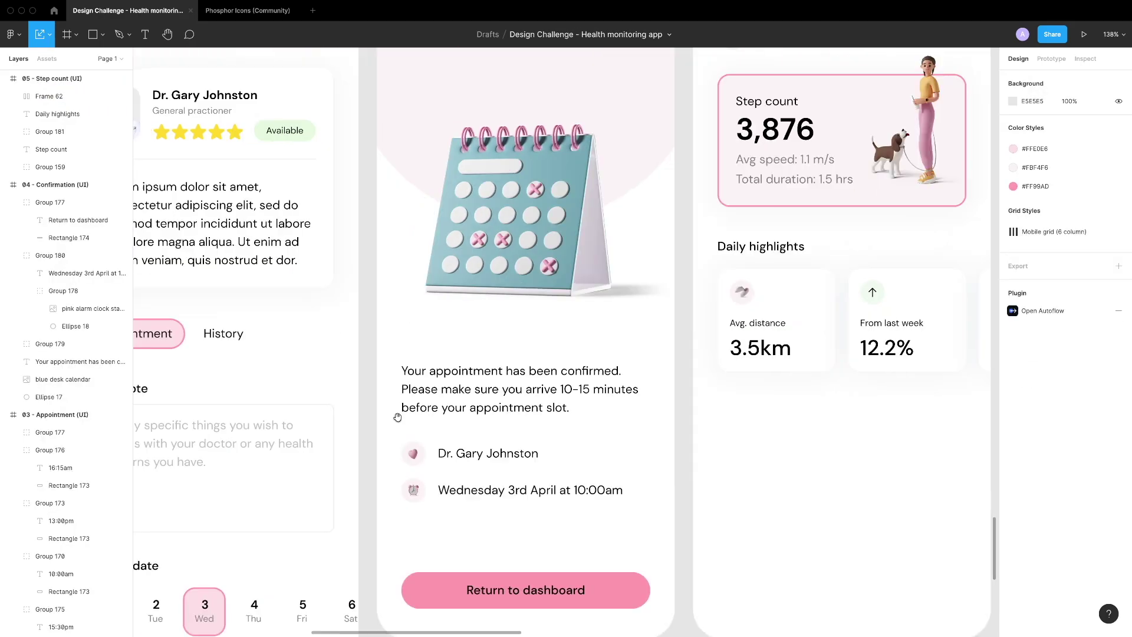
pyautogui.hscroll(-3, 439, 424)
pyautogui.scroll(1, 439, 425)
pyautogui.doubleClick(306, 355)
pyautogui.click(1023, 300)
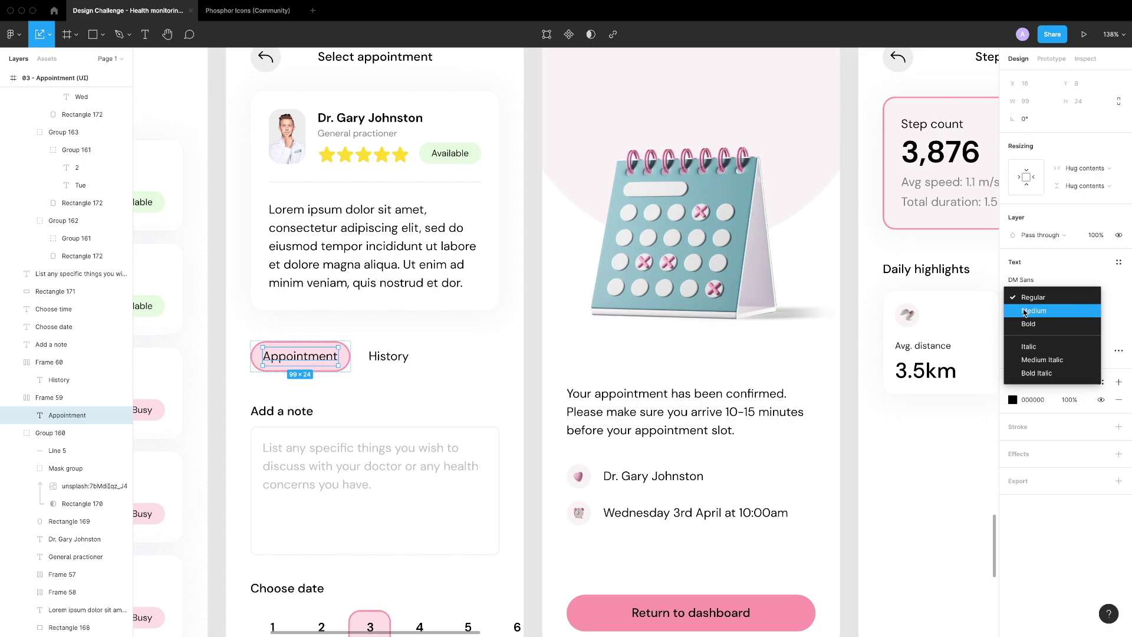
pyautogui.click(1026, 348)
pyautogui.press('Escape')
pyautogui.press('Escape')
pyautogui.keyDown('shift'); pyautogui.click(324, 357); pyautogui.keyUp('shift')
pyautogui.hotkey('ctrl', 'c')
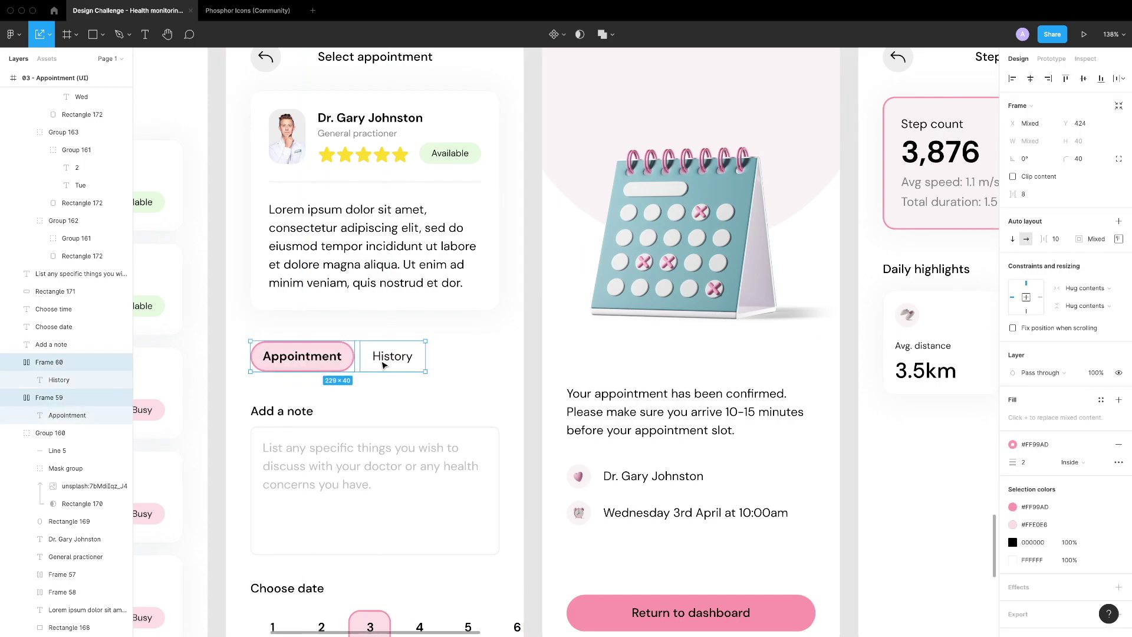
# Paste the tabs below the highlight cards and relabel them as day-range tabs
pyautogui.hscroll(5, 597, 419)
pyautogui.hotkey('ctrl', 'v')
pyautogui.moveTo(531, 291); pyautogui.dragTo(530, 370)
pyautogui.press('Up')
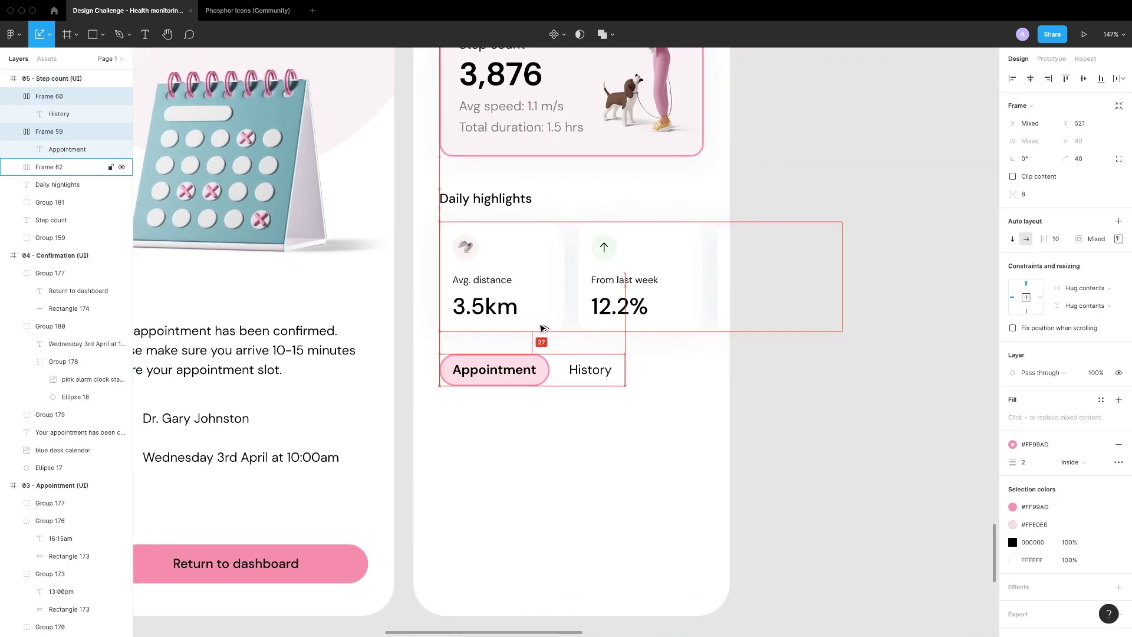
pyautogui.press('Down')
pyautogui.press('Down')
pyautogui.press('Down')
pyautogui.press('Down')
pyautogui.press('Down')
pyautogui.press('Down')
pyautogui.press('Down')
pyautogui.press('Down')
pyautogui.press('Return')
pyautogui.press('Return')
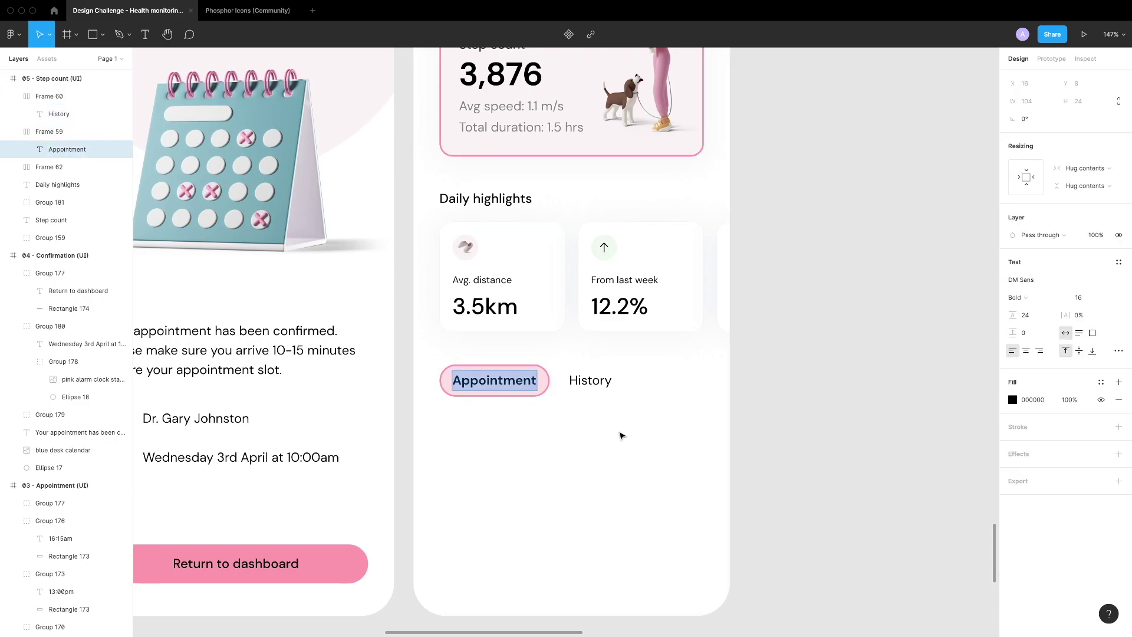
pyautogui.doubleClick(590, 380)
# Duplicate a tab as Last 60 days and wrap all three in a horizontal auto-layout row
pyautogui.hotkey('ctrl', 'd')
pyautogui.press('Return')
pyautogui.write('Last')
pyautogui.moveTo(673, 511); pyautogui.dragTo(440, 363)
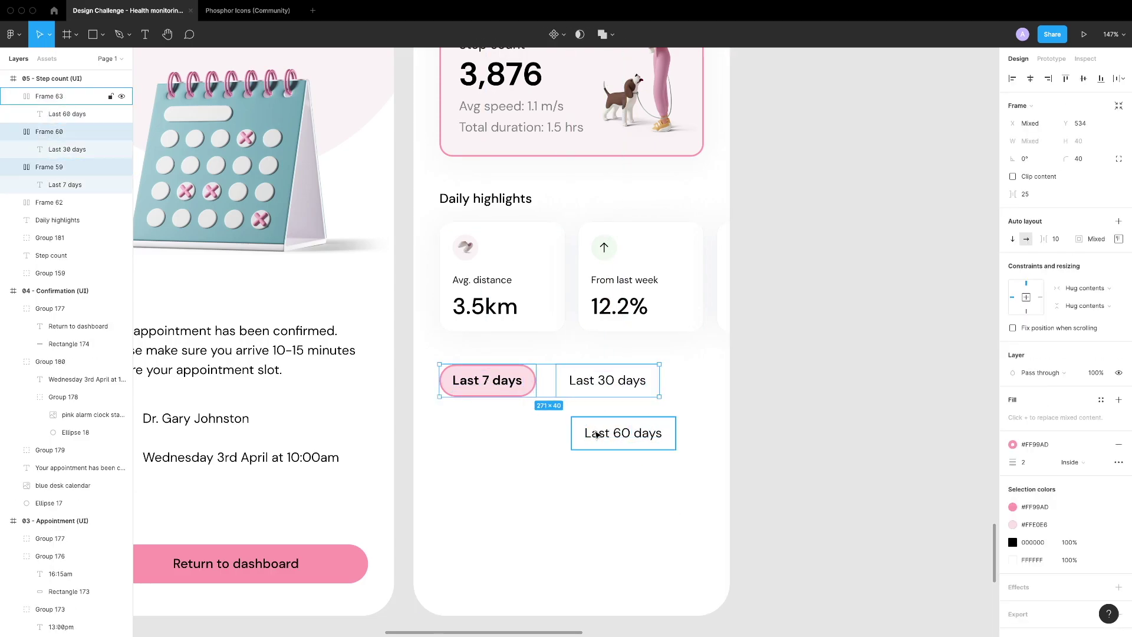
pyautogui.hotkey('shift', 'a')
pyautogui.hotkey('shift', 'h')
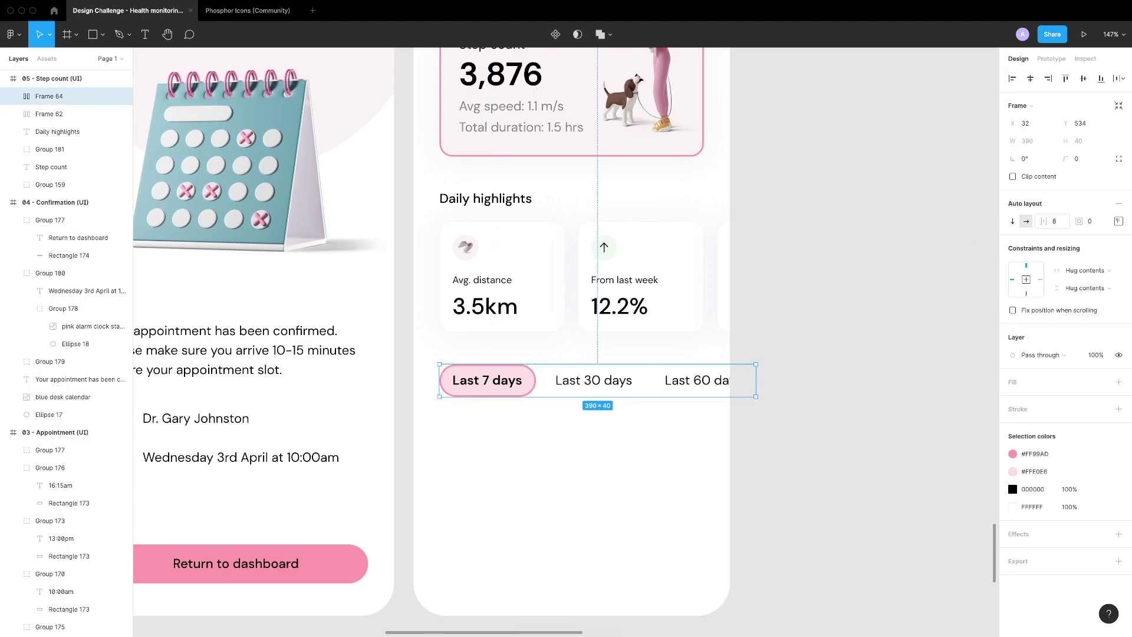
pyautogui.press('Escape')
pyautogui.press('t')
pyautogui.scroll(-3, 586, 425)
pyautogui.scroll(6, 571, 434)
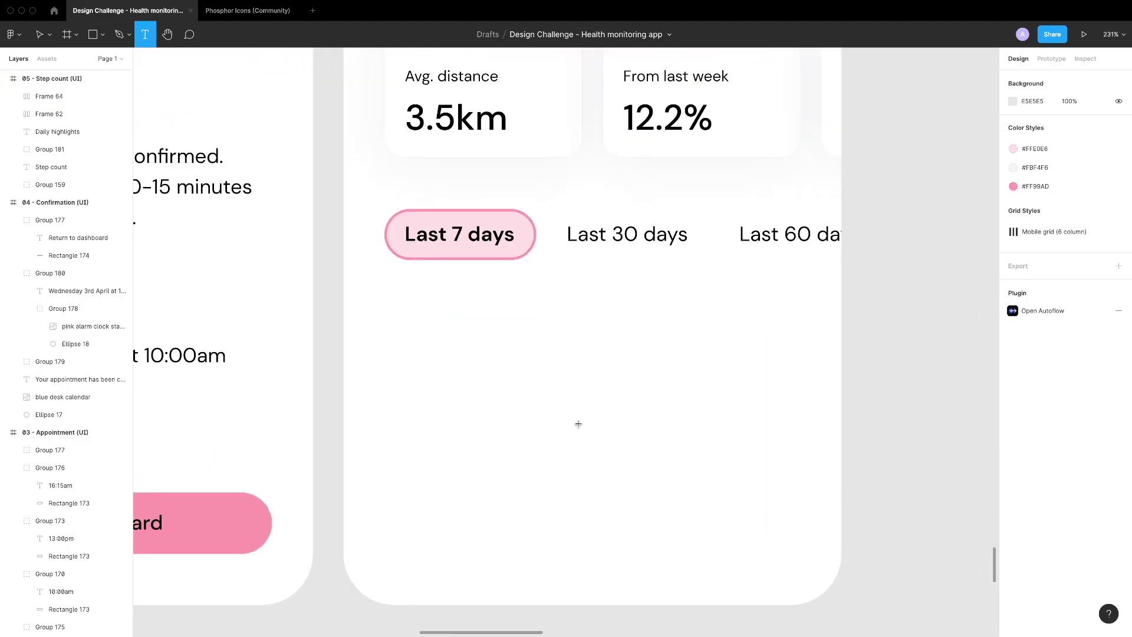
# Add a regular-weight 10km label and position the M day label at the chart's left edge
pyautogui.click(578, 424)
pyautogui.press('super+b')
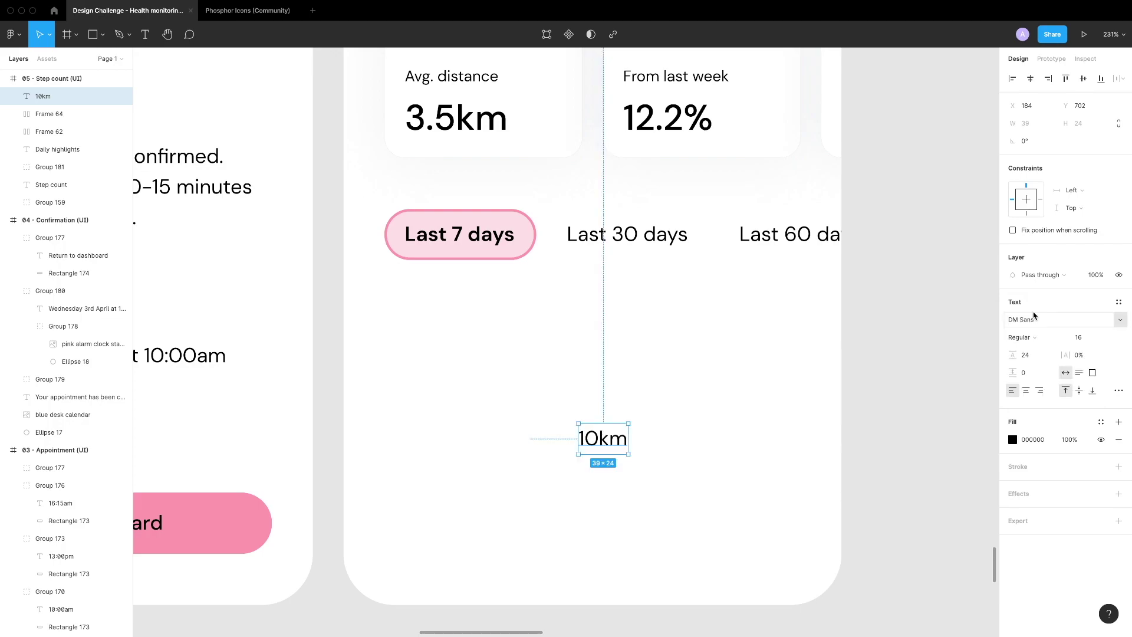
pyautogui.moveTo(617, 447); pyautogui.dragTo(488, 518)
pyautogui.click(495, 524)
pyautogui.click(469, 414)
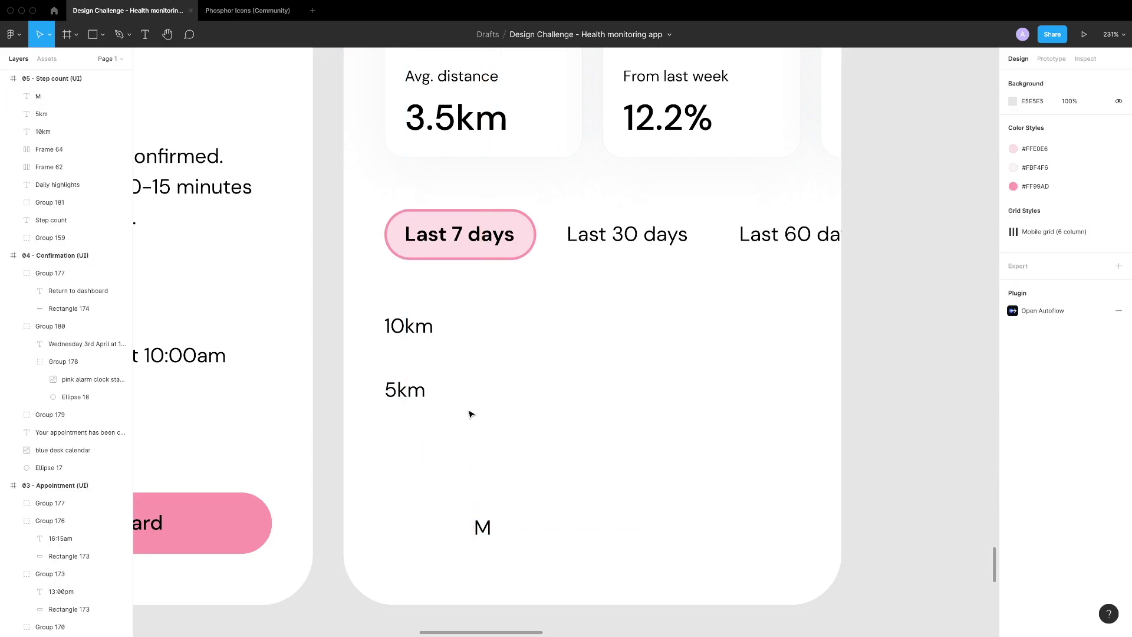
# Draw a thin light grey (#EEEEEE) track bar reaching from M up toward 10km
pyautogui.moveTo(475, 336); pyautogui.dragTo(484, 445)
pyautogui.click(517, 435)
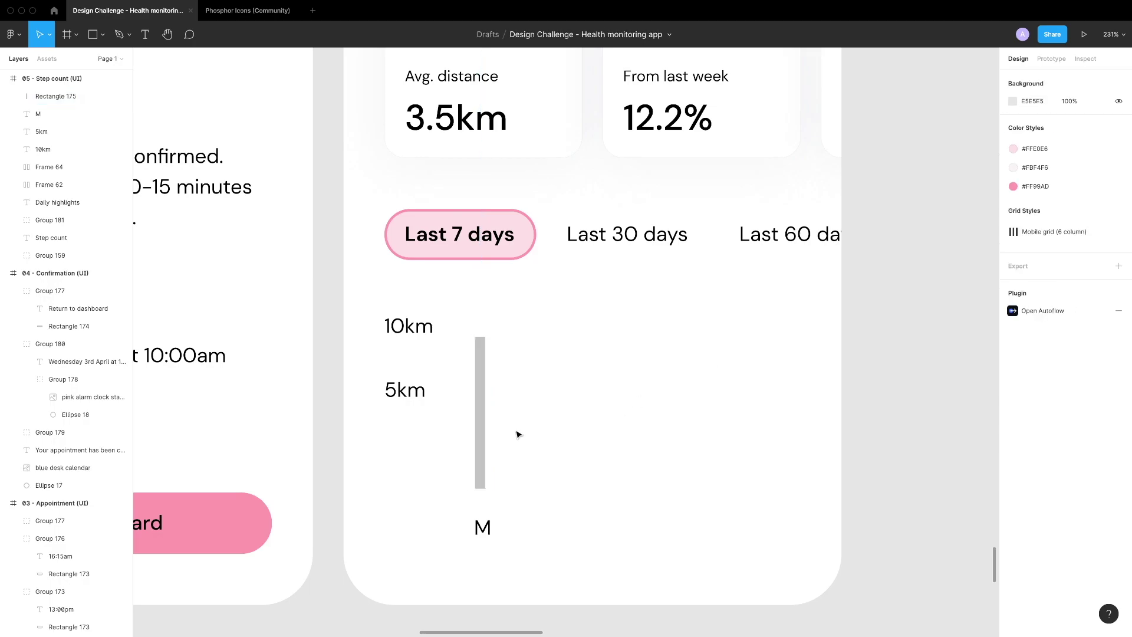
pyautogui.scroll(5, 517, 435)
pyautogui.scroll(-3, 495, 480)
pyautogui.click(480, 480)
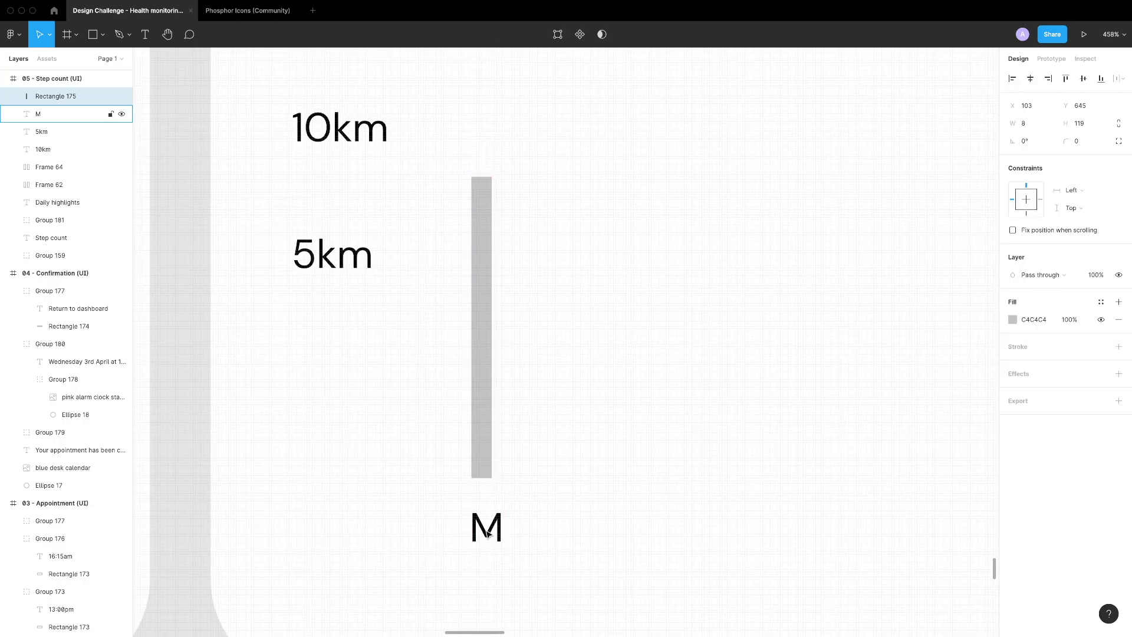
pyautogui.write('eeee')
pyautogui.click(518, 280)
pyautogui.scroll(3, 518, 281)
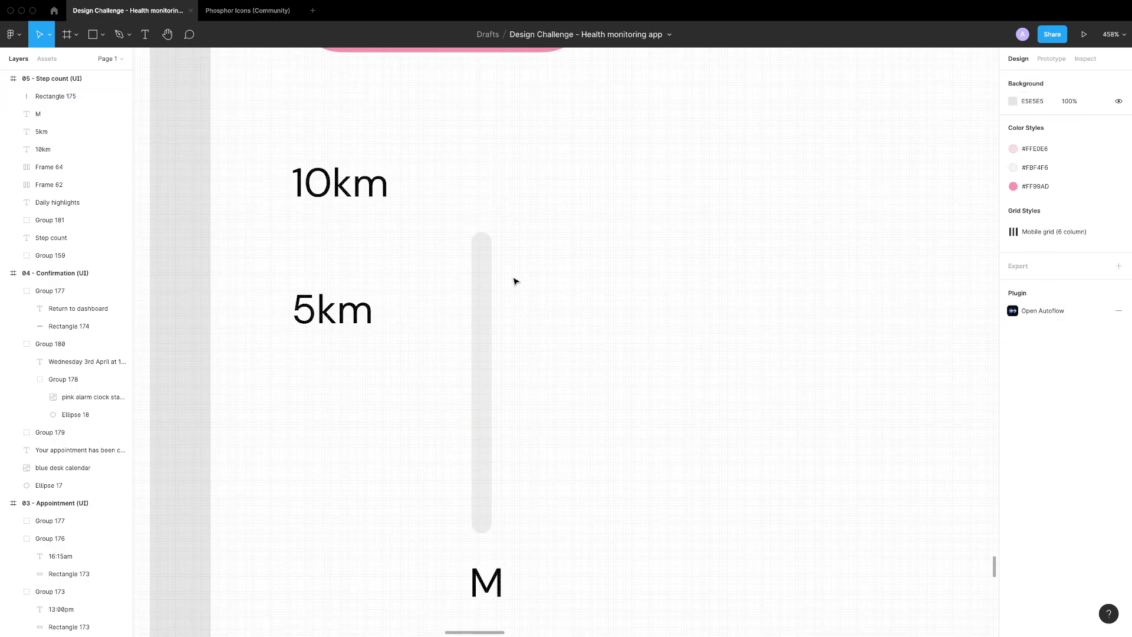
pyautogui.click(481, 354)
pyautogui.moveTo(481, 253); pyautogui.dragTo(481, 234)
pyautogui.moveTo(482, 182); pyautogui.dragTo(482, 204)
pyautogui.scroll(5, 456, 299)
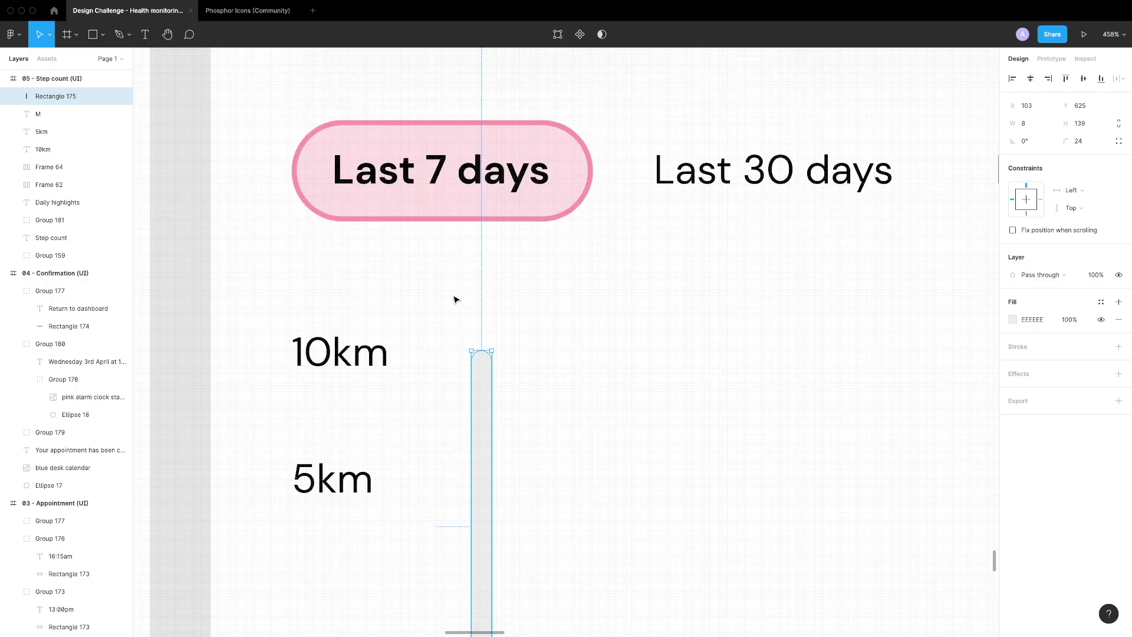
pyautogui.moveTo(481, 351); pyautogui.dragTo(479, 335)
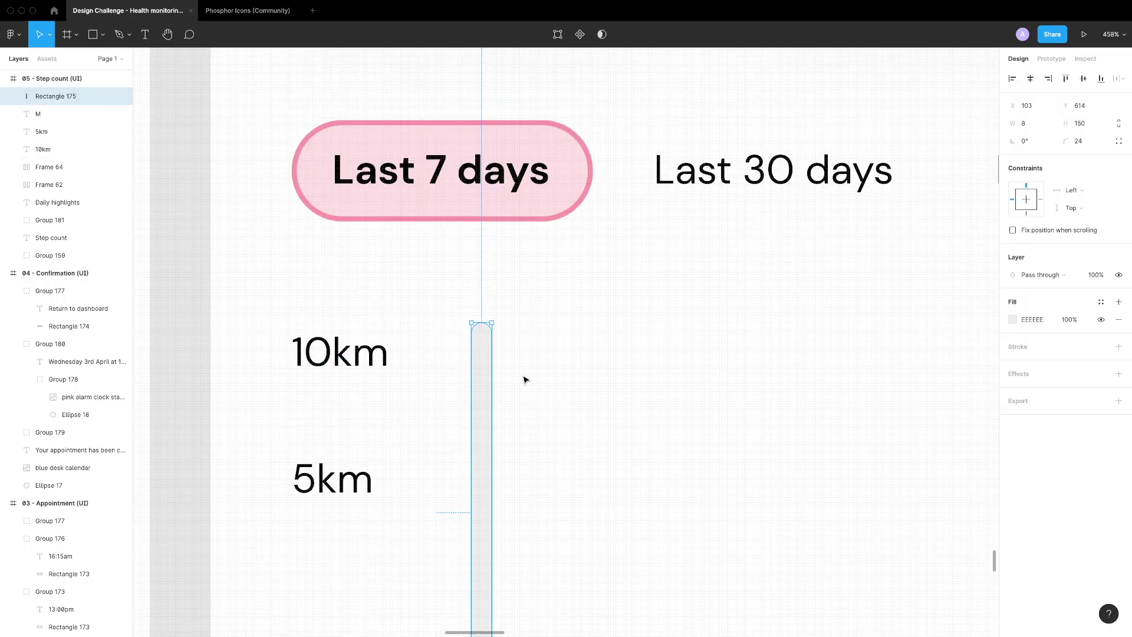
pyautogui.scroll(-2, 526, 380)
# Group the M label with its grey bar, then undo that grouping
pyautogui.click(487, 576)
pyautogui.click(490, 354)
pyautogui.keyDown('shift'); pyautogui.click(487, 576); pyautogui.keyUp('shift')
pyautogui.press('super+g')
pyautogui.scroll(-2, 601, 489)
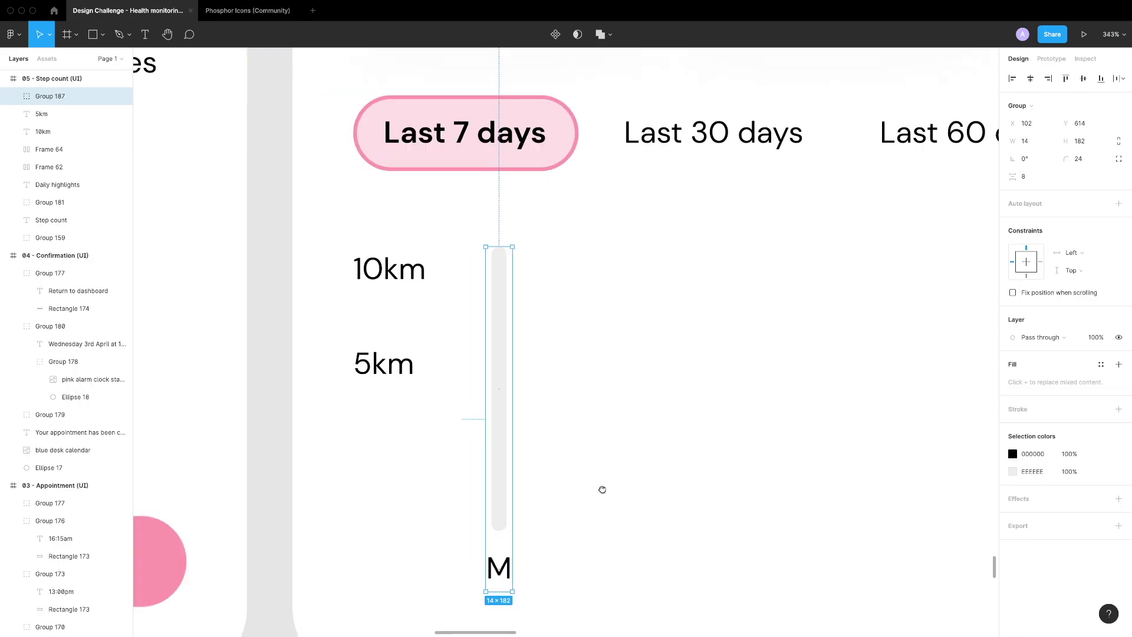
pyautogui.press('super+z')
pyautogui.moveTo(602, 489); pyautogui.dragTo(379, 475)
pyautogui.scroll(3, 498, 442)
# Duplicate the grey track and turn the shortened copy into a pink fill bar
pyautogui.click(498, 442)
pyautogui.press('super+d')
pyautogui.click(1026, 121)
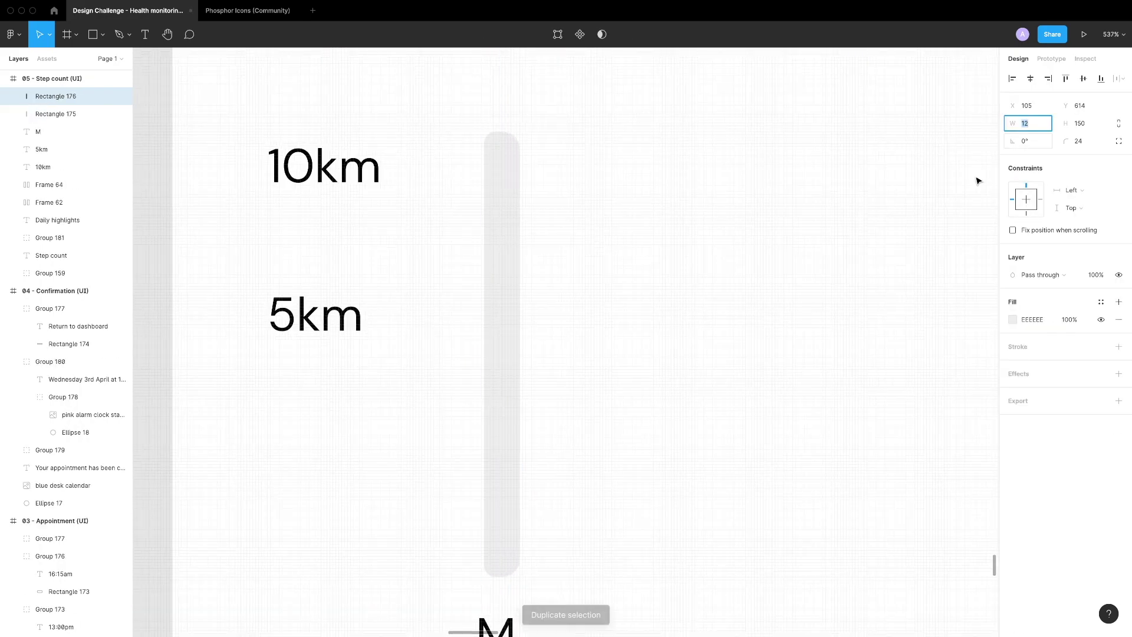
pyautogui.moveTo(500, 136); pyautogui.dragTo(498, 254)
pyautogui.scroll(-1, 754, 378)
pyautogui.click(1012, 319)
pyautogui.click(1055, 365)
# Group the pink bar, grey track and M label, then duplicate the group six times
pyautogui.keyDown('shift'); pyautogui.click(499, 142); pyautogui.keyUp('shift')
pyautogui.keyDown('shift'); pyautogui.click(499, 581); pyautogui.keyUp('shift')
pyautogui.press('super+g')
pyautogui.scroll(-1, 543, 394)
pyautogui.hscroll(2, 670, 429)
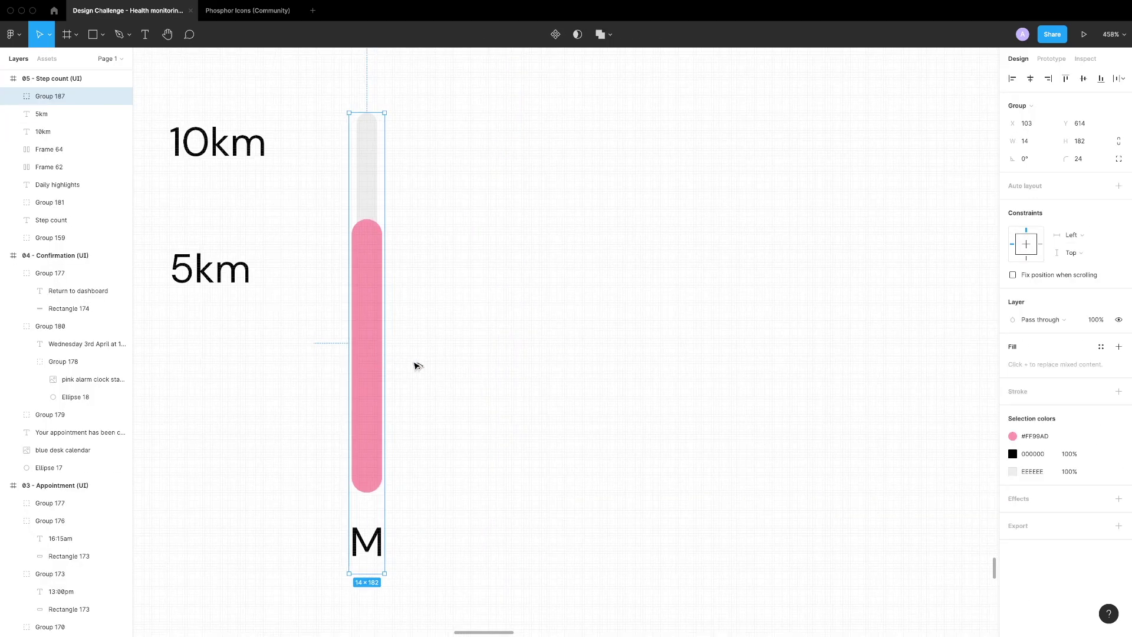
pyautogui.press('super+d')
pyautogui.press('super+d')
pyautogui.press('super+d')
pyautogui.press('super+d')
pyautogui.press('super+d')
pyautogui.press('super+d')
# Relabel the duplicated day columns T, W, T, F and S, starting on the seventh
pyautogui.doubleClick(435, 541)
pyautogui.write('T')
pyautogui.press('Escape')
pyautogui.doubleClick(503, 541)
pyautogui.write('W')
pyautogui.press('Escape')
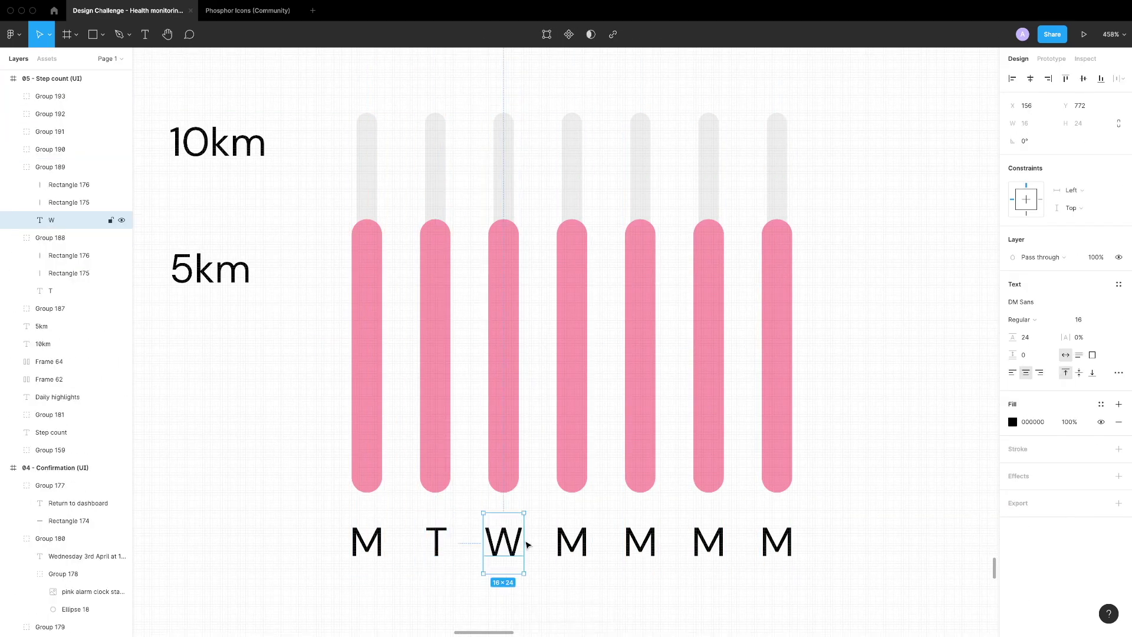
pyautogui.doubleClick(571, 541)
pyautogui.write('T')
pyautogui.doubleClick(640, 541)
pyautogui.write('F')
pyautogui.doubleClick(708, 541)
pyautogui.write('S')
pyautogui.doubleClick(777, 541)
# Label the last day S and place the Sunday and Monday bars at the chart's ends
pyautogui.write('S')
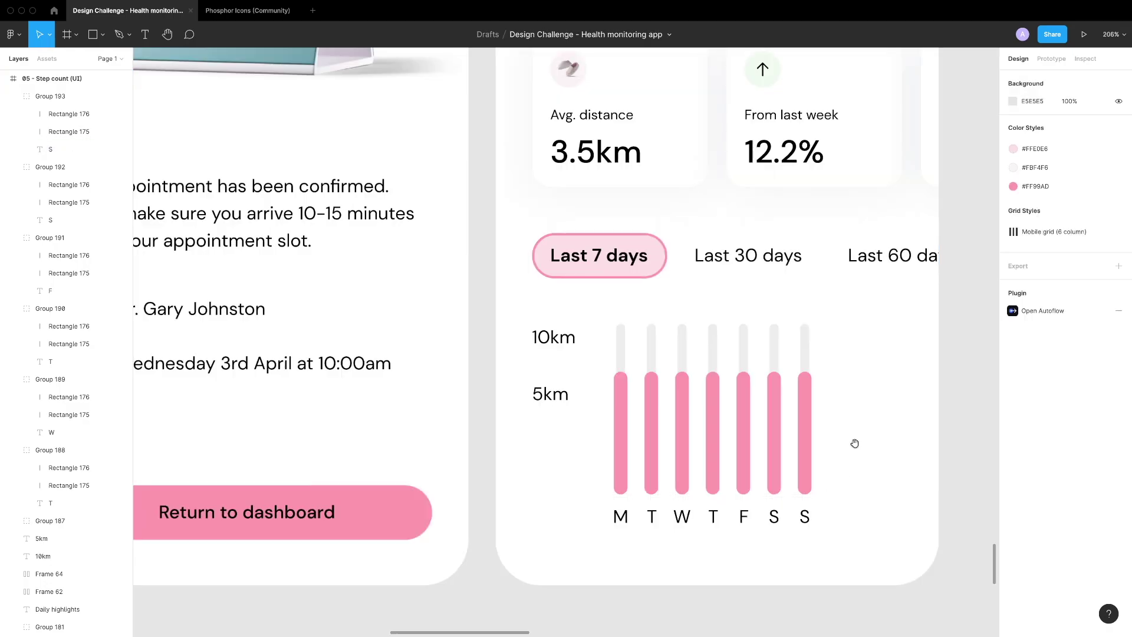
pyautogui.hscroll(4, 850, 449)
pyautogui.scroll(5, 662, 212)
pyautogui.scroll(-5, 675, 394)
pyautogui.moveTo(612, 449); pyautogui.dragTo(841, 451)
pyautogui.moveTo(728, 569); pyautogui.dragTo(414, 356)
pyautogui.click(468, 495)
pyautogui.hscroll(-2, 469, 495)
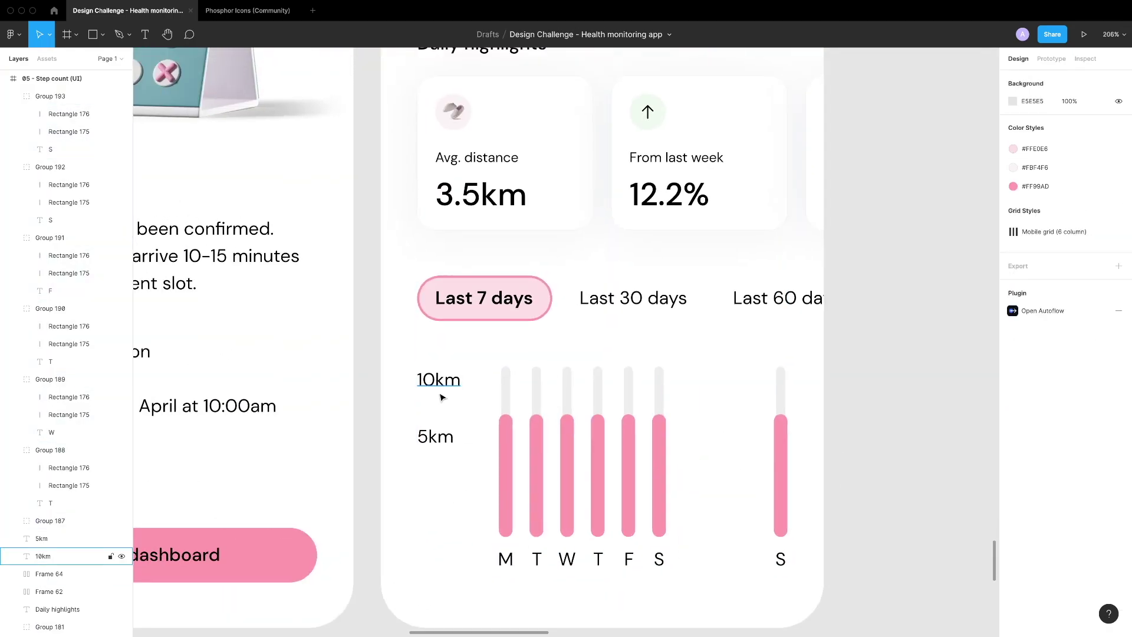
pyautogui.click(521, 558)
pyautogui.moveTo(505, 472); pyautogui.dragTo(488, 471)
# Space the seven day bar groups evenly with Tidy up
pyautogui.moveTo(799, 441); pyautogui.dragTo(484, 449)
pyautogui.hotkey('ctrl', 'alt', 't')
pyautogui.hotkey('ctrl', 'z')
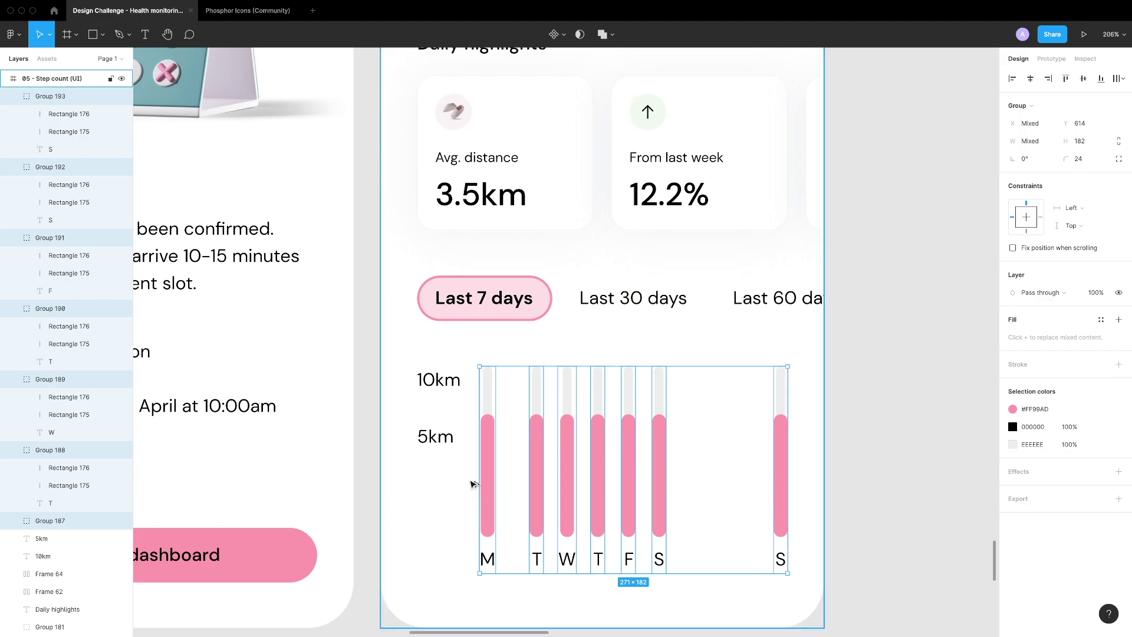
pyautogui.hotkey('ctrl', 'alt', 't')
pyautogui.click(442, 550)
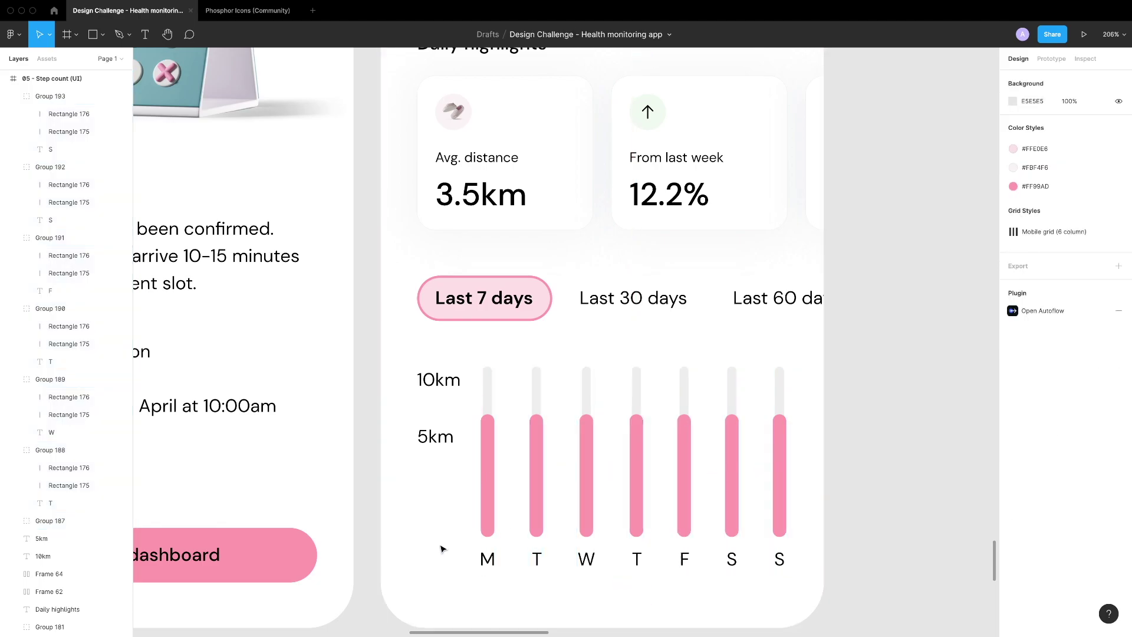
pyautogui.click(450, 448)
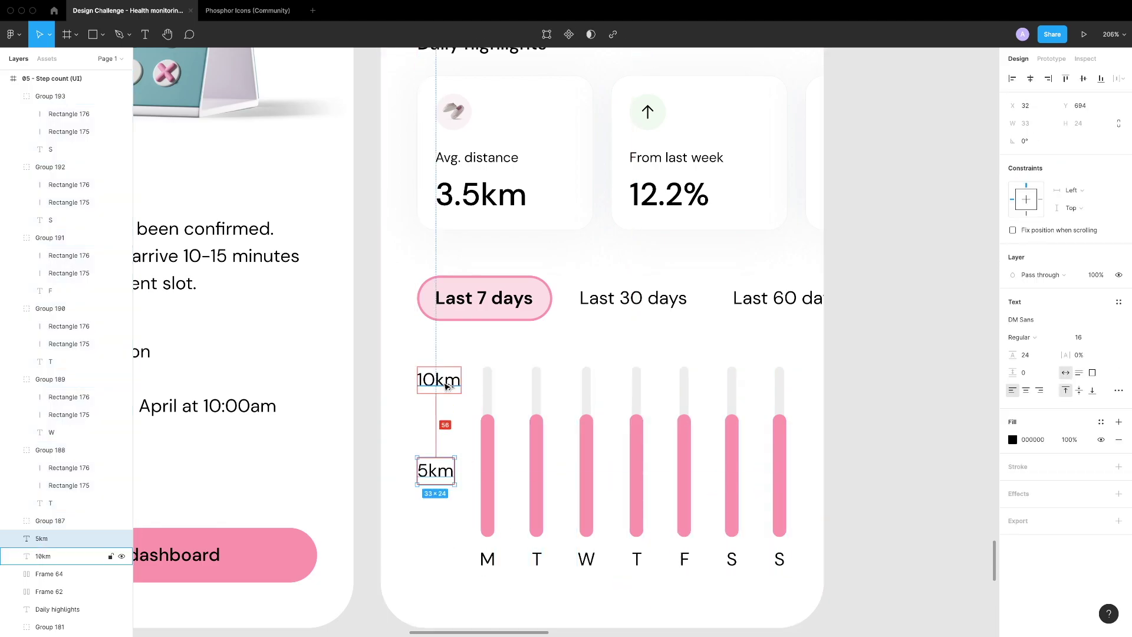
pyautogui.click(523, 480)
# Vary the pink bar heights: shorten Tuesday and Saturday, lengthen Thursday toward 10km
pyautogui.scroll(3, 518, 442)
pyautogui.click(490, 379)
pyautogui.moveTo(488, 308); pyautogui.dragTo(489, 384)
pyautogui.click(554, 312)
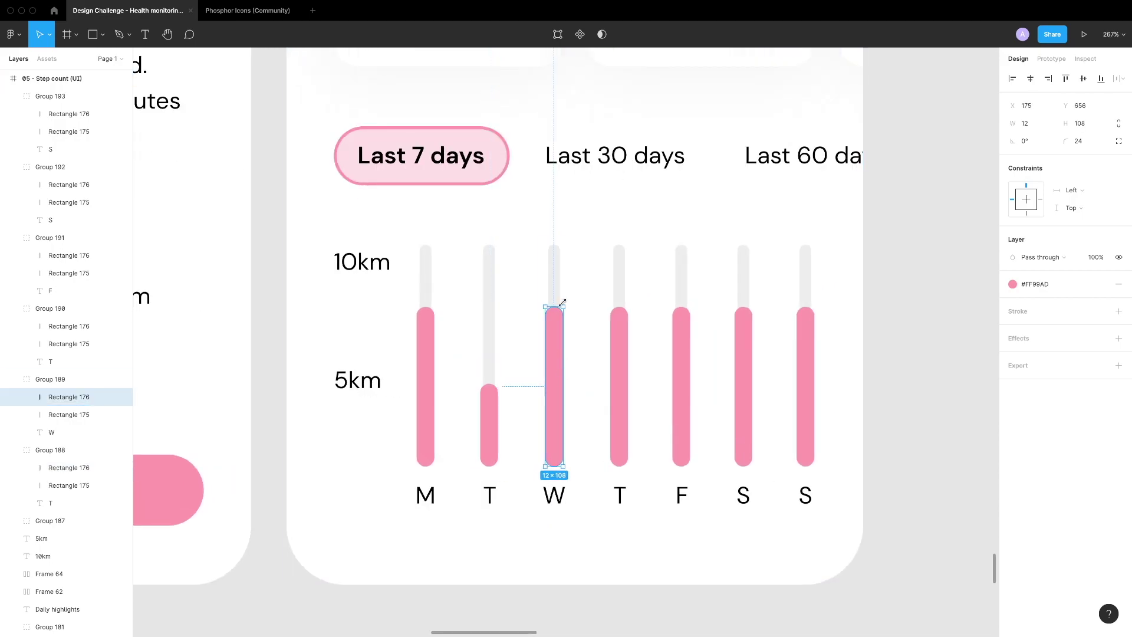
pyautogui.click(613, 347)
pyautogui.moveTo(619, 307); pyautogui.dragTo(618, 265)
pyautogui.click(674, 341)
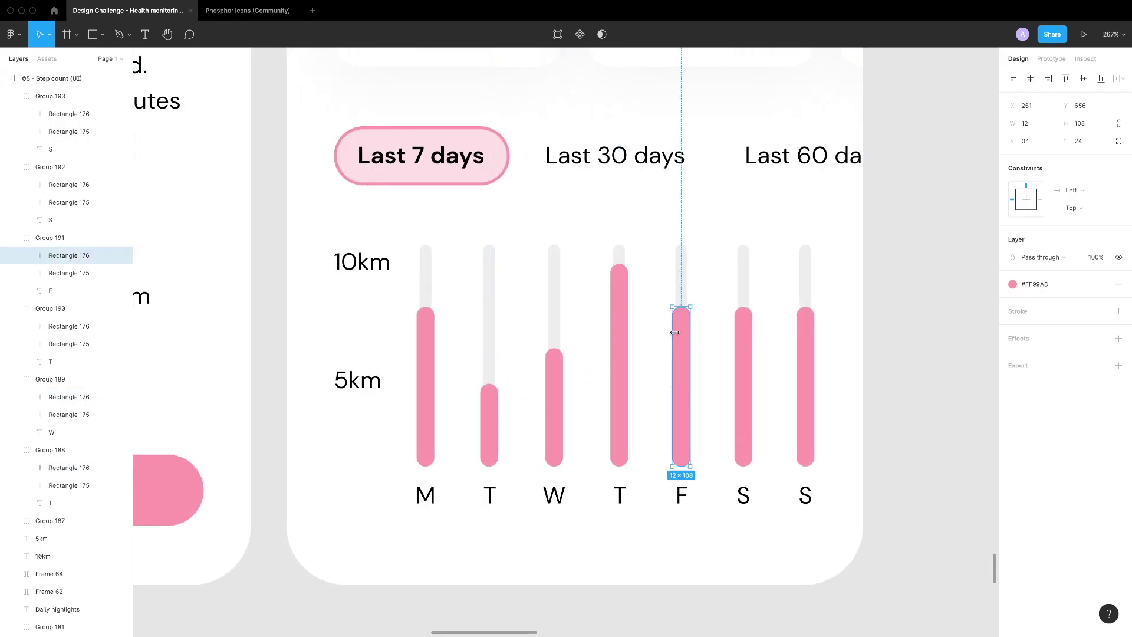
pyautogui.click(745, 346)
pyautogui.moveTo(743, 308); pyautogui.dragTo(743, 348)
pyautogui.click(806, 321)
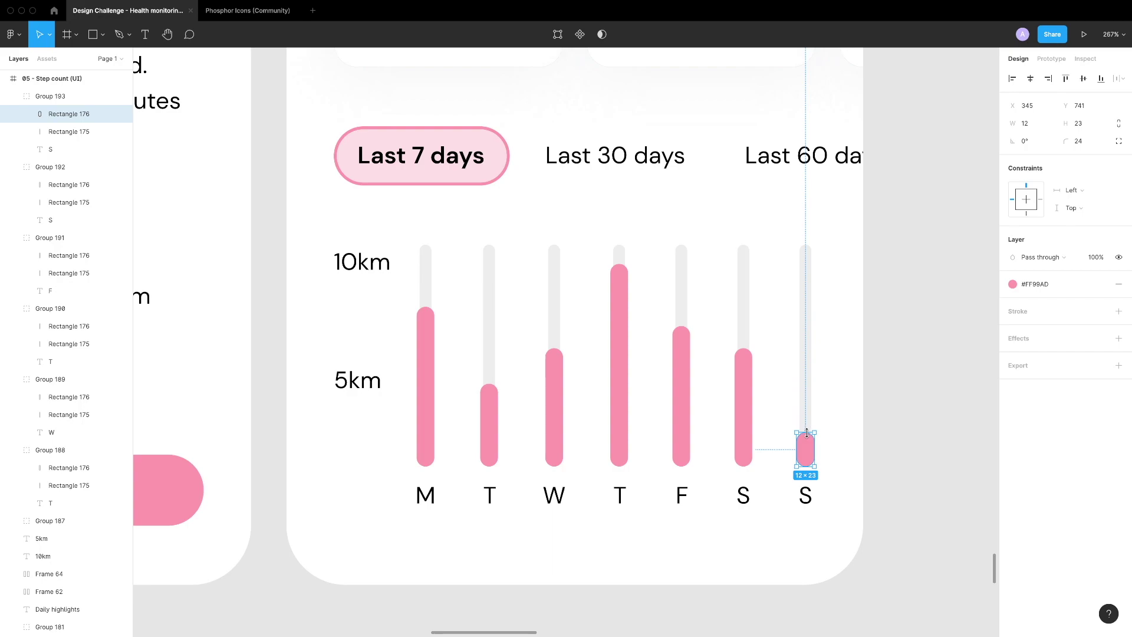
pyautogui.scroll(-5, 754, 394)
pyautogui.scroll(2, 656, 525)
# Group the bar chart together with its 10km and 5km labels
pyautogui.moveTo(507, 433); pyautogui.dragTo(725, 551)
pyautogui.press('super+g')
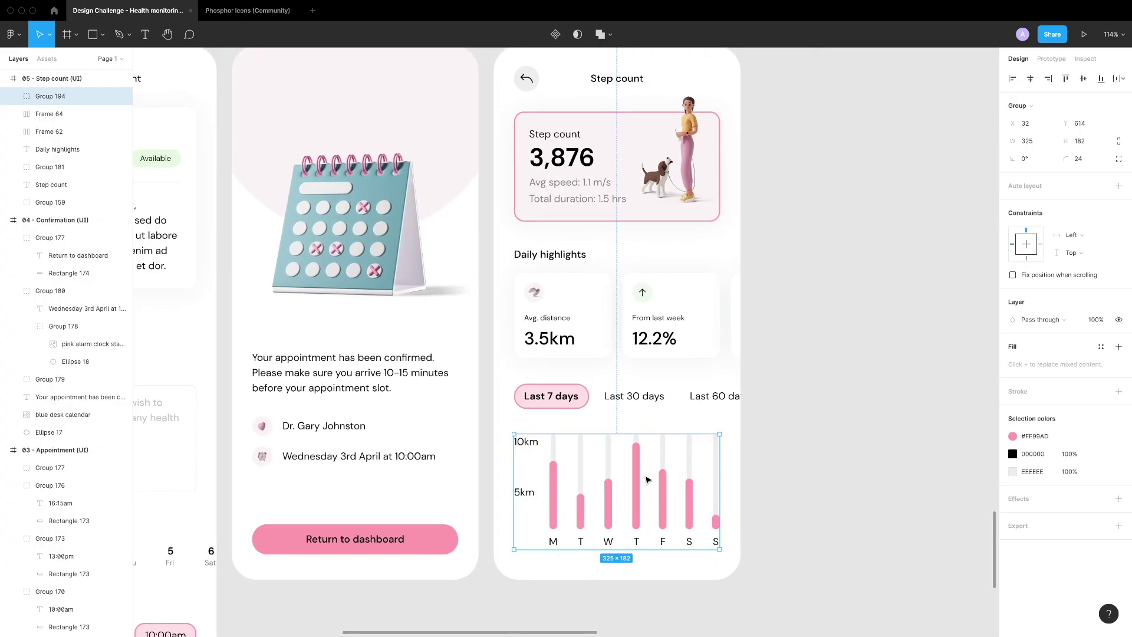
pyautogui.click(758, 520)
pyautogui.scroll(2, 758, 521)
pyautogui.click(565, 348)
pyautogui.click(565, 315)
pyautogui.scroll(-1, 636, 550)
pyautogui.click(636, 550)
pyautogui.click(791, 470)
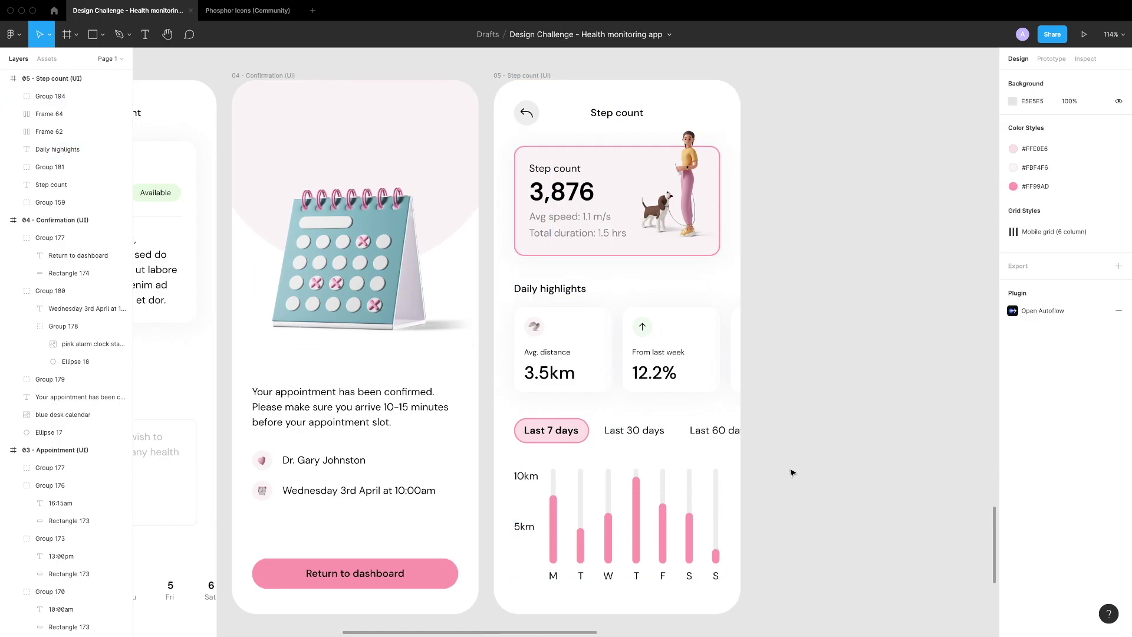
# Create a new blank 390×844 iPhone 13 / 13 Pro frame beside the Step count screen
pyautogui.hscroll(3, 791, 470)
pyautogui.press('f')
pyautogui.click(1038, 132)
pyautogui.scroll(5, 596, 207)
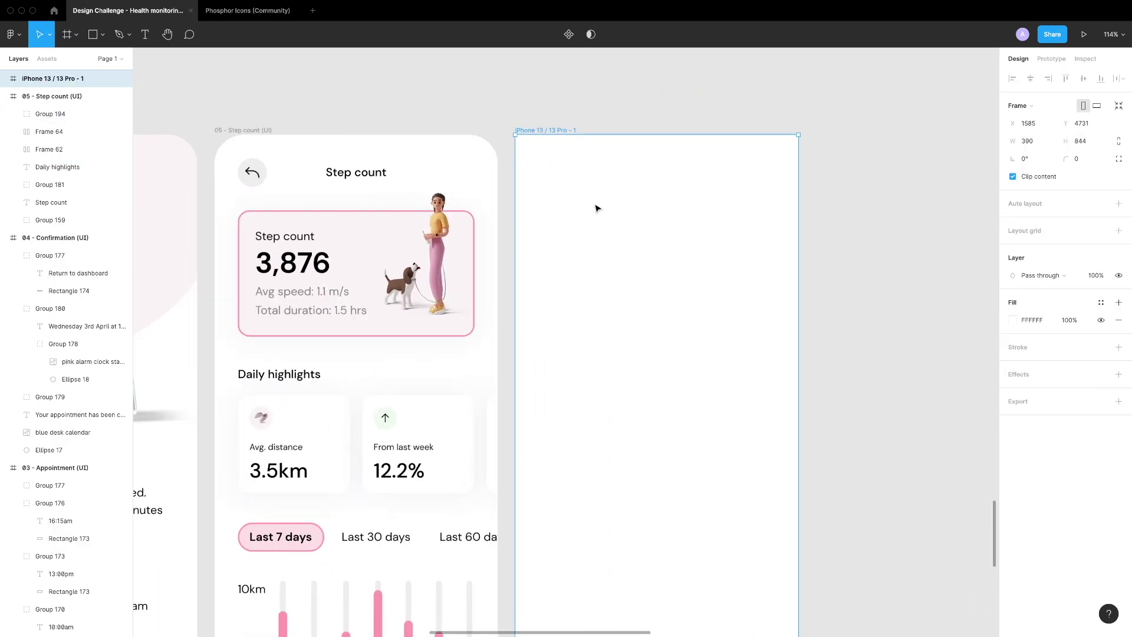
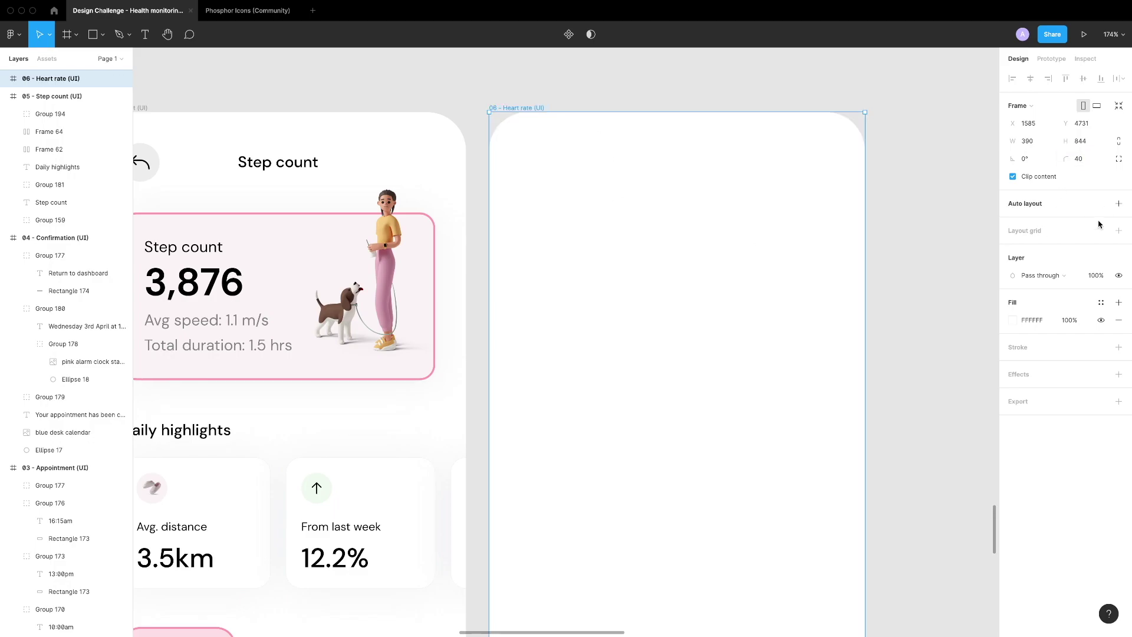
# Paste the back arrow and title into frame 06 and rename the title to Heart rate (BPM)
pyautogui.hotkey('ctrl', 'g')
pyautogui.hscroll(-5, 303, 106)
pyautogui.hscroll(8, 533, 220)
pyautogui.press('cmd+v')
pyautogui.doubleClick(527, 138)
pyautogui.write('He')
pyautogui.press('Escape')
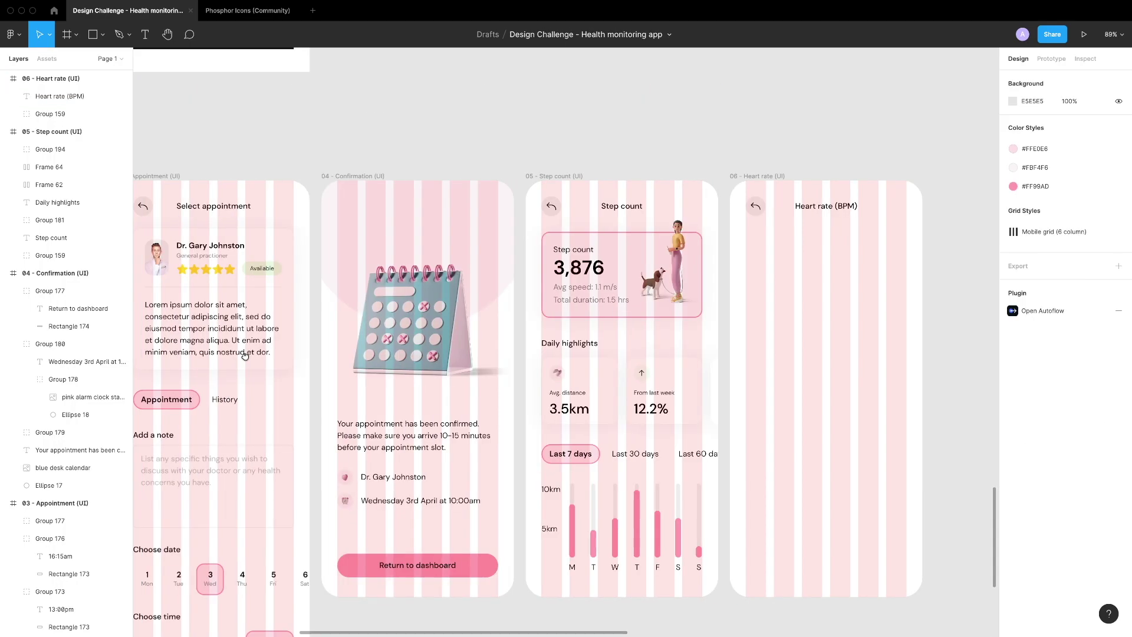
# Copy the dashboard's 86 bpm heart-rate card (Group 155) into the Heart rate screen
pyautogui.scroll(3, 565, 342)
pyautogui.click(409, 578)
pyautogui.scroll(3, 665, 275)
pyautogui.scroll(3, 665, 275)
pyautogui.hotkey('ctrl', 'c')
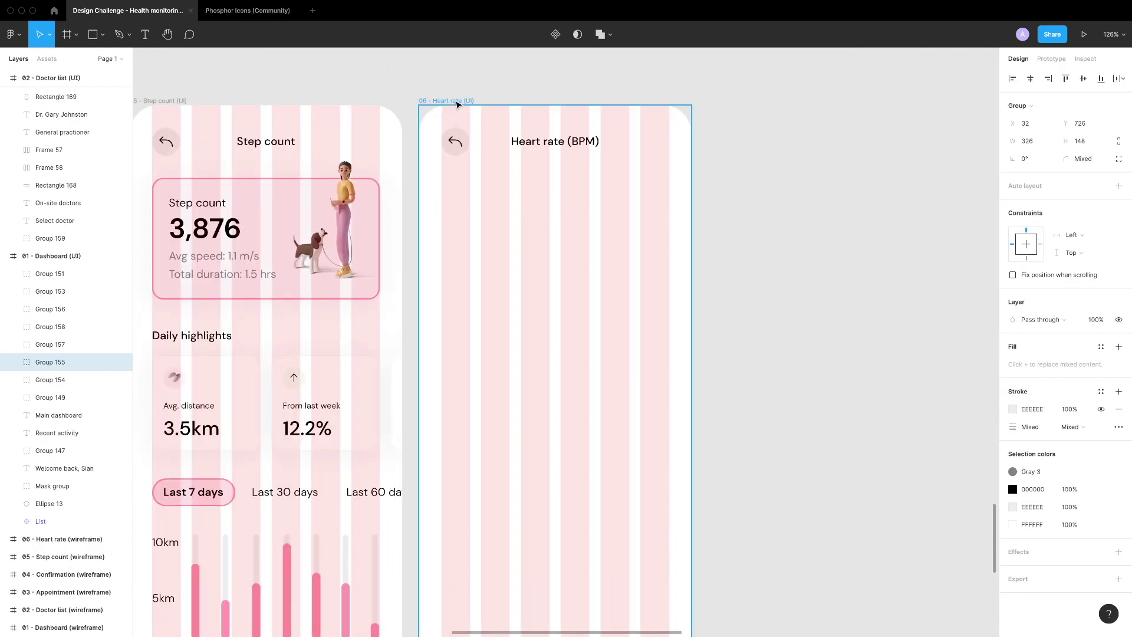
pyautogui.hotkey('ctrl', 'v')
pyautogui.scroll(-3, 495, 319)
pyautogui.scroll(3, 546, 383)
pyautogui.click(546, 384)
pyautogui.hotkey('ctrl', 'g')
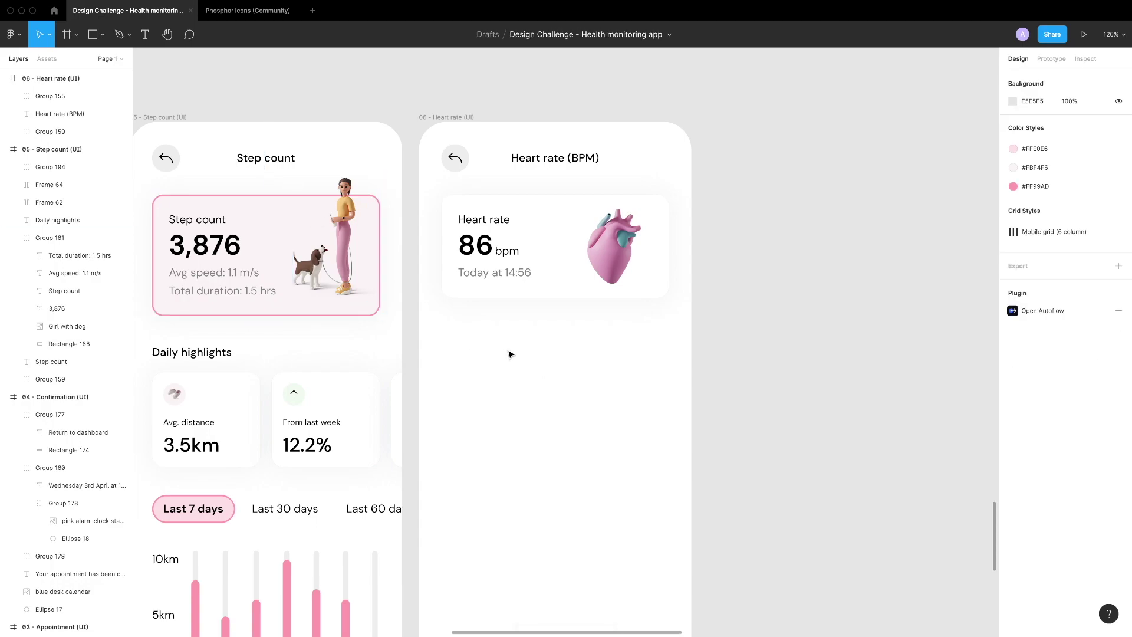
# Apply the pink colour style to the heart-rate card's outline
pyautogui.click(275, 214)
pyautogui.click(558, 248)
pyautogui.scroll(5, 559, 248)
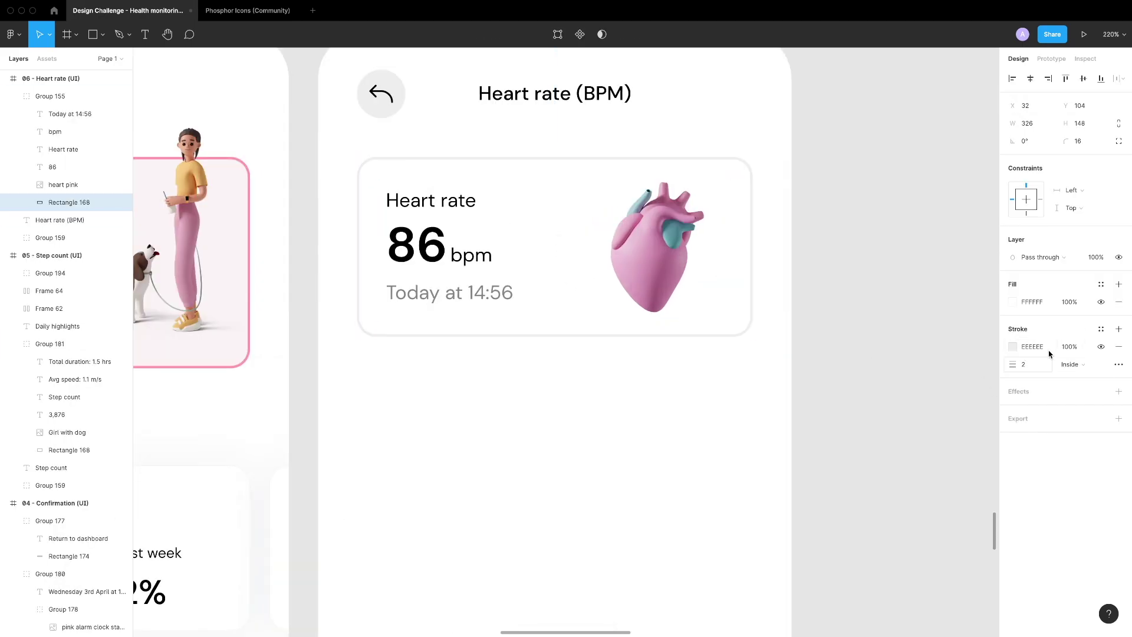
pyautogui.click(1101, 329)
pyautogui.click(1056, 395)
pyautogui.click(1100, 284)
pyautogui.scroll(-3, 697, 418)
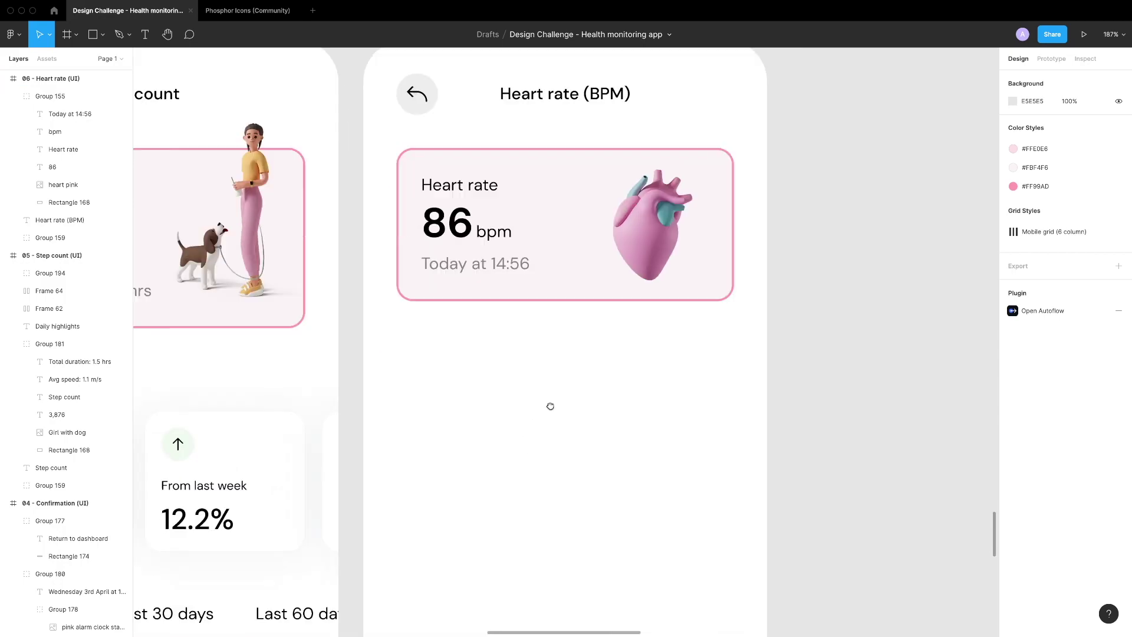
pyautogui.hscroll(-5, 551, 405)
# Copy the Daily highlights heading into the Heart rate screen
pyautogui.click(290, 300)
pyautogui.hotkey('ctrl', 'c')
pyautogui.hscroll(5, 530, 412)
pyautogui.hotkey('ctrl', 'v')
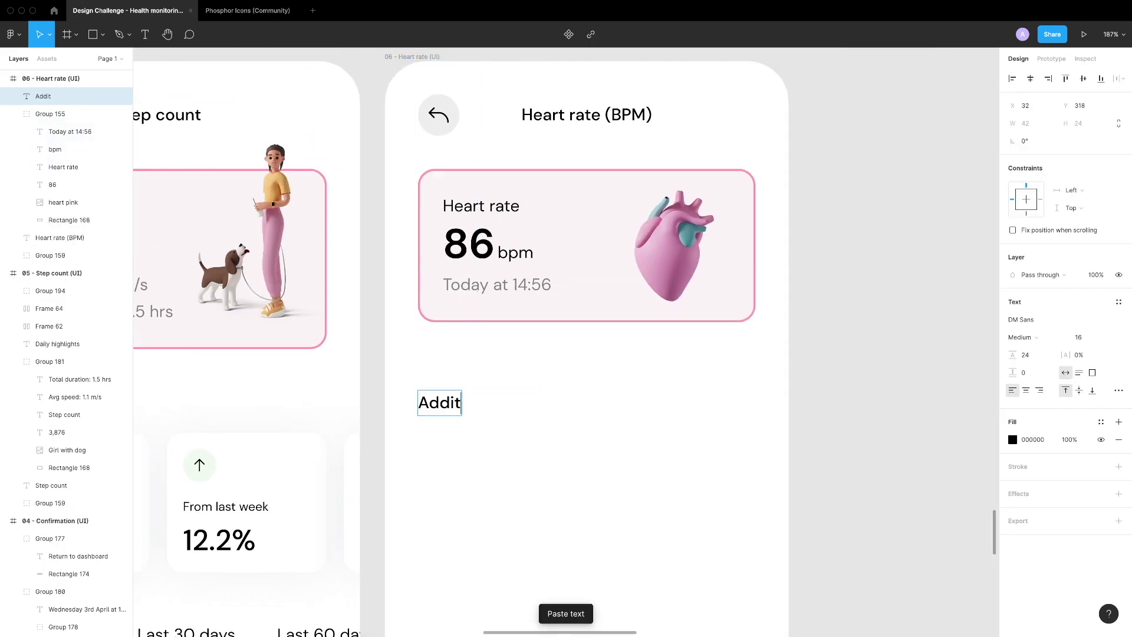
# Position the 'Additional info' heading 42 px below the heart-rate card
pyautogui.hotkey('shift', 'Up')
pyautogui.hotkey('shift', 'Up')
pyautogui.hotkey('shift', 'Up')
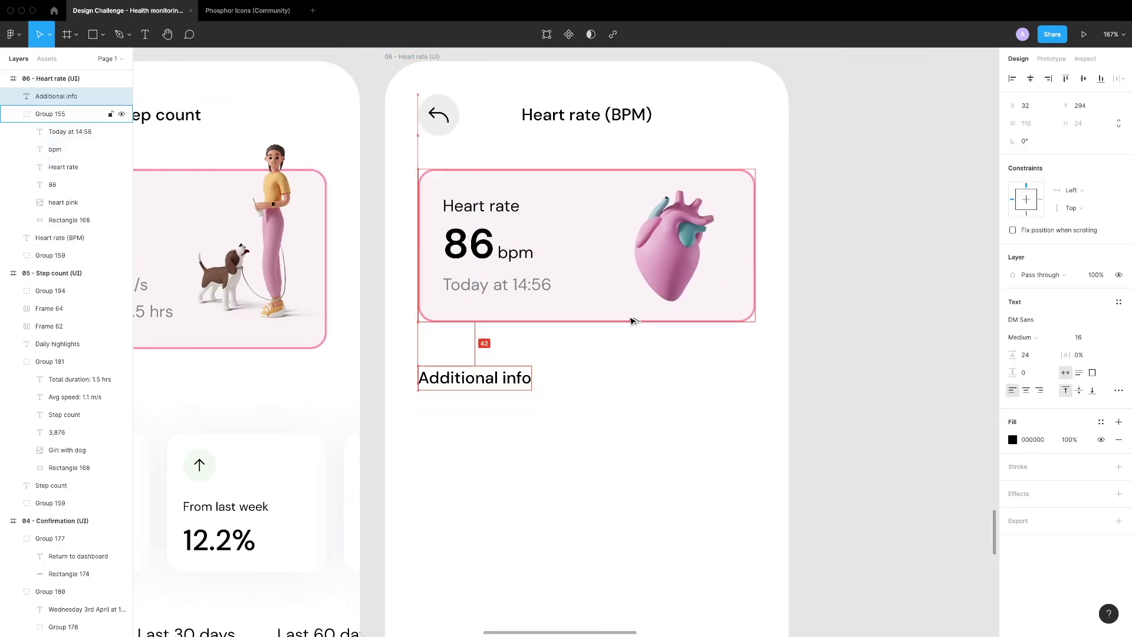
pyautogui.keyDown('shift'); pyautogui.click(631, 313); pyautogui.keyUp('shift')
pyautogui.hotkey('shift', 'g')
pyautogui.scroll(5, 707, 275)
pyautogui.scroll(-5, 599, 343)
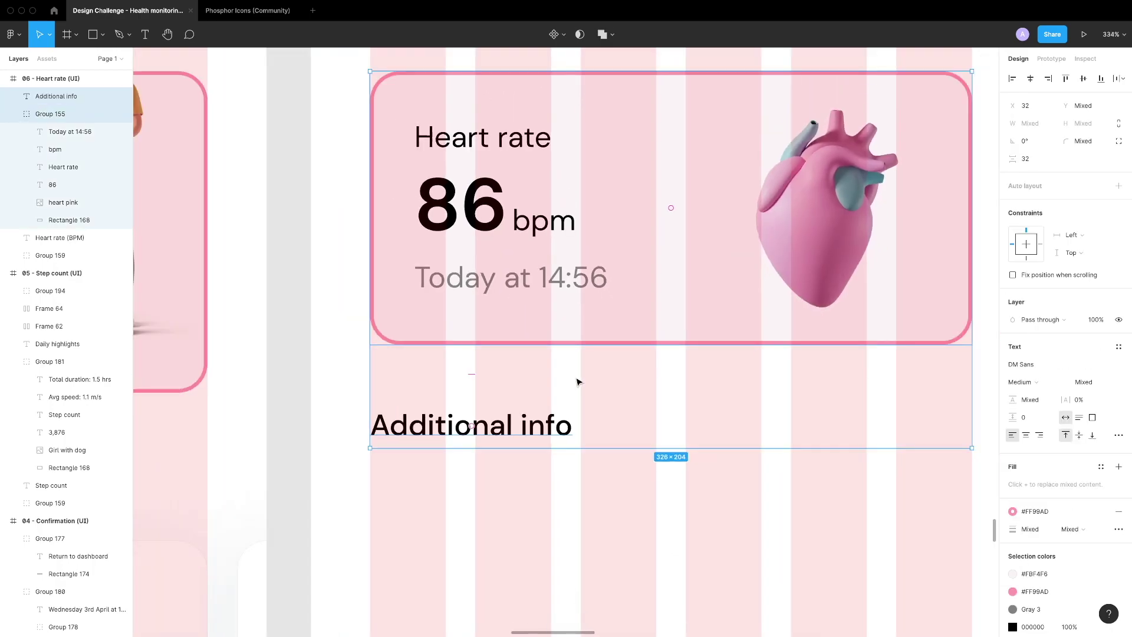
pyautogui.press('Escape')
pyautogui.hotkey('shift', 'g')
pyautogui.scroll(-3, 648, 342)
pyautogui.scroll(-2, 471, 376)
# Paste a copy of the dashboard's Activity card (Group 149) beneath the Additional info heading
pyautogui.hscroll(-15, 590, 354)
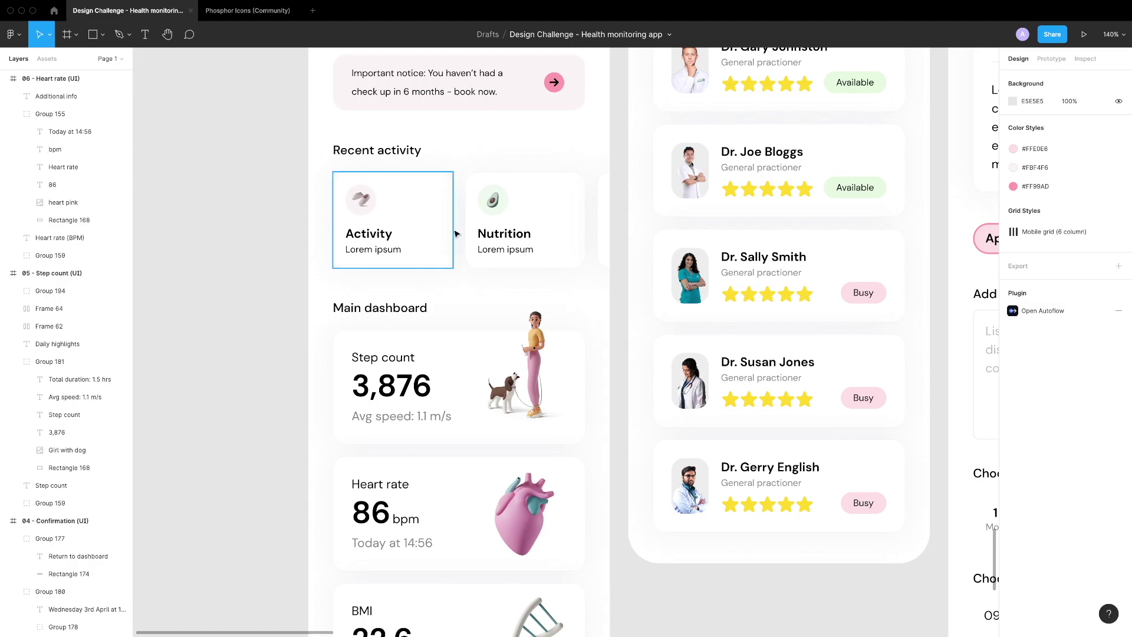
pyautogui.click(434, 211)
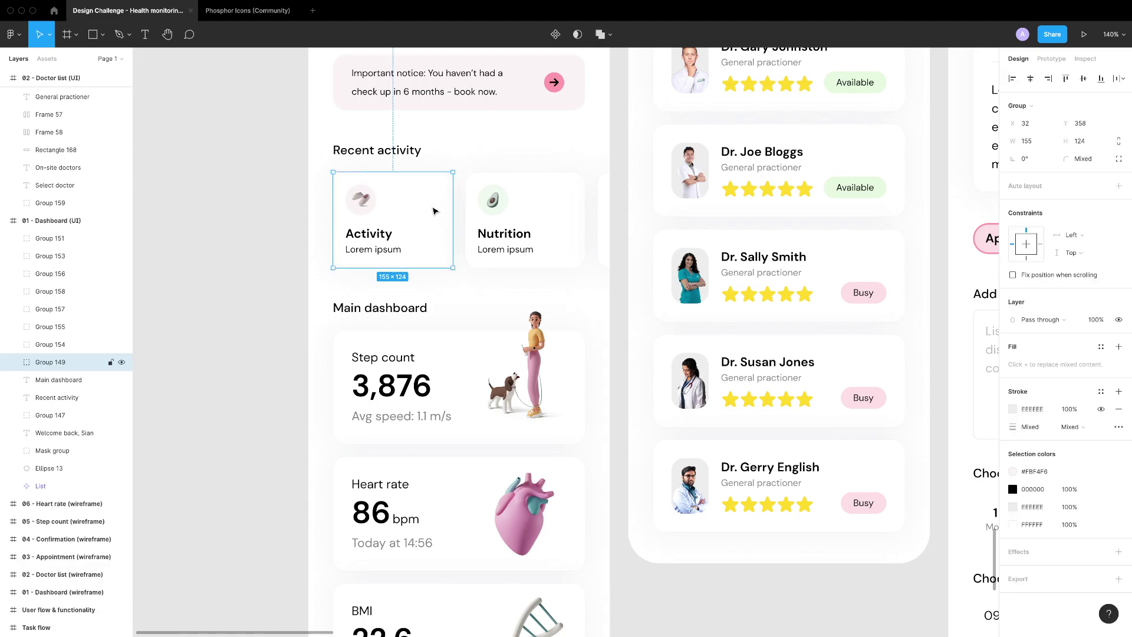
pyautogui.hscroll(15, 505, 273)
pyautogui.hotkey('ctrl', 'v')
pyautogui.scroll(-3, 531, 247)
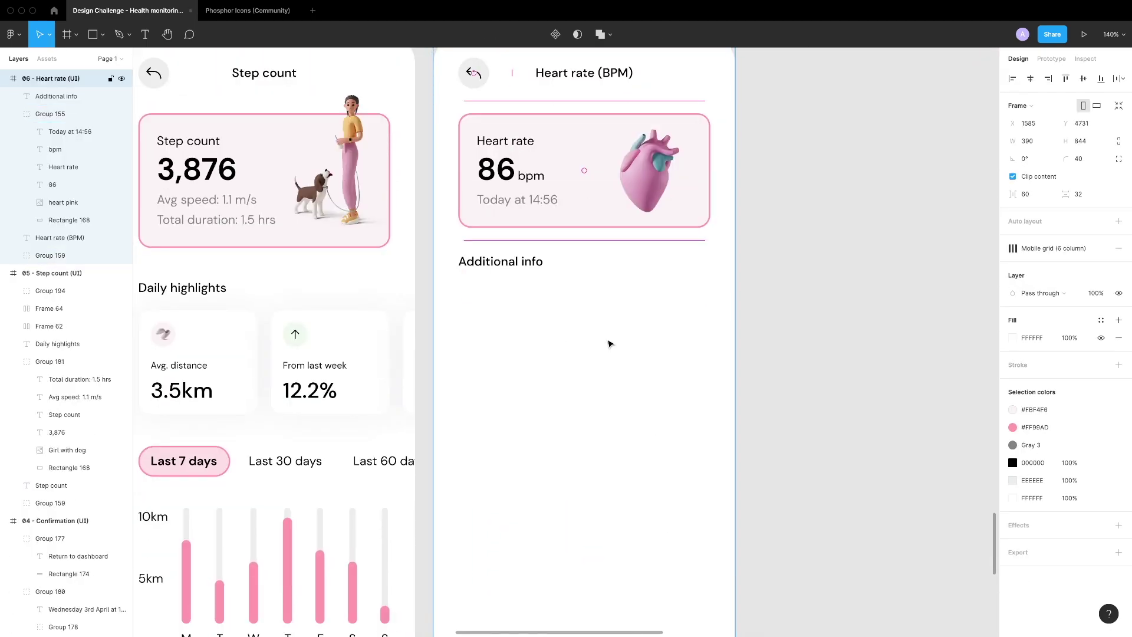
pyautogui.scroll(5, 554, 353)
pyautogui.hotkey('shift', 'Up')
pyautogui.hotkey('shift', 'Up')
pyautogui.hotkey('shift', 'Up')
pyautogui.press('Up')
pyautogui.press('Up')
pyautogui.press('Up')
pyautogui.press('Up')
# Widen the card to 326, ungroup the sneaker icon, and delete the Activity and Lorem ipsum texts
pyautogui.hotkey('ctrl', 'g')
pyautogui.moveTo(606, 289); pyautogui.dragTo(869, 295)
pyautogui.press('Escape')
pyautogui.click(427, 260)
pyautogui.hotkey('ctrl', 'g')
pyautogui.press('super+shift+g')
pyautogui.click(439, 325)
pyautogui.keyDown('shift'); pyautogui.click(442, 356); pyautogui.keyUp('shift')
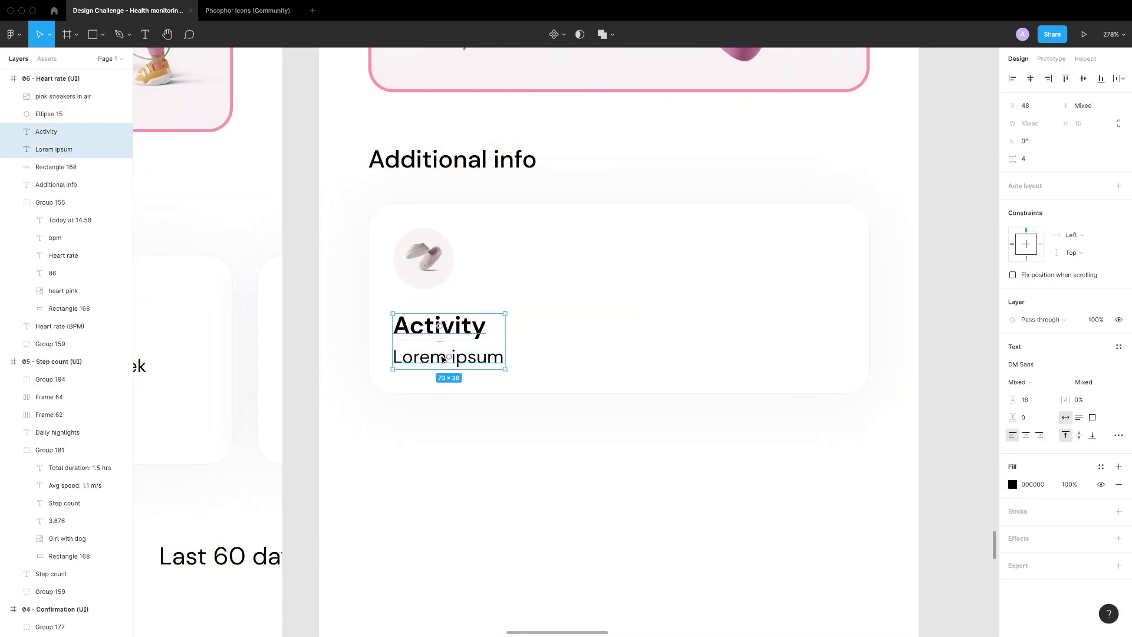
pyautogui.press('Delete')
# Add an '86' text in the card, matching the dashboard figure's text size
pyautogui.press('t')
pyautogui.click(560, 336)
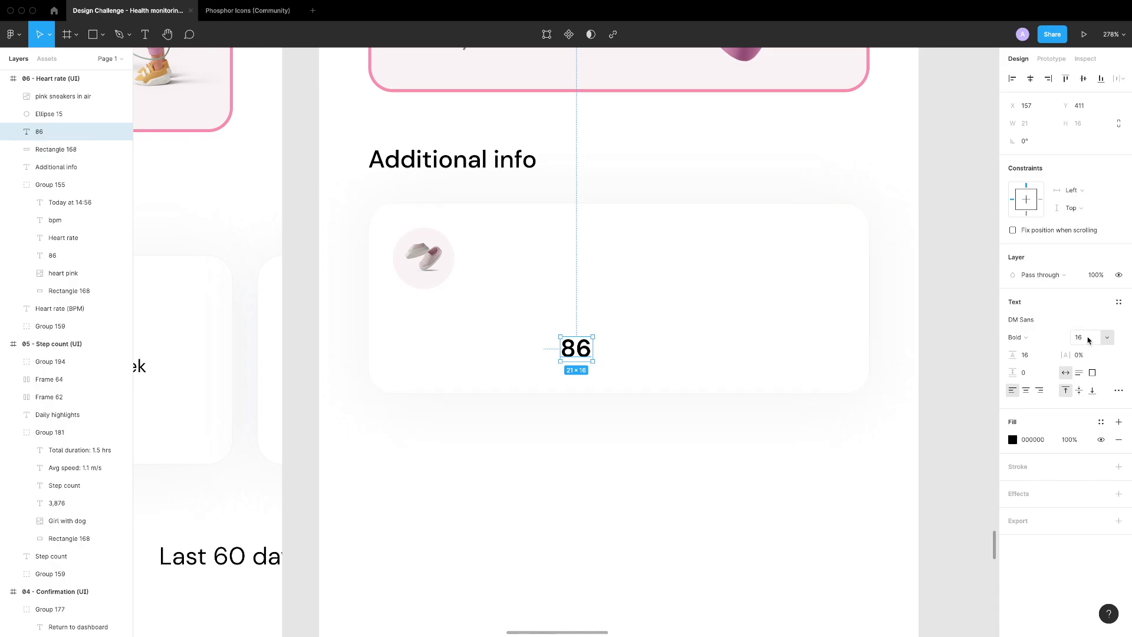
pyautogui.hscroll(-5, 589, 353)
pyautogui.click(353, 407)
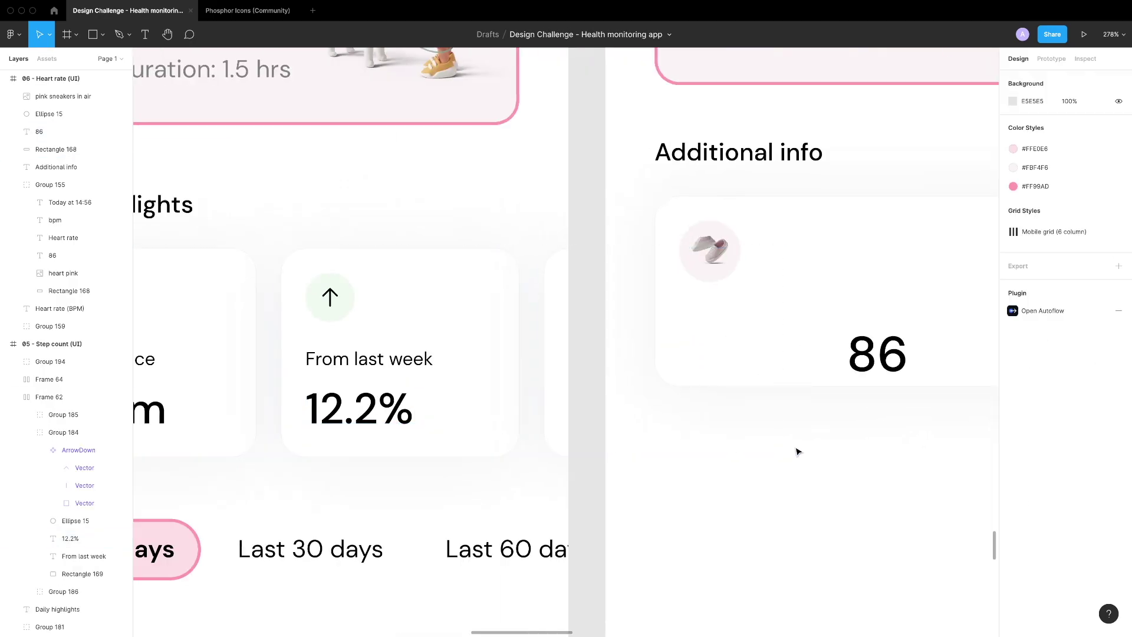
pyautogui.hscroll(5, 590, 354)
pyautogui.click(625, 424)
pyautogui.hscroll(-5, 472, 413)
pyautogui.click(303, 442)
pyautogui.hscroll(5, 576, 437)
pyautogui.click(576, 437)
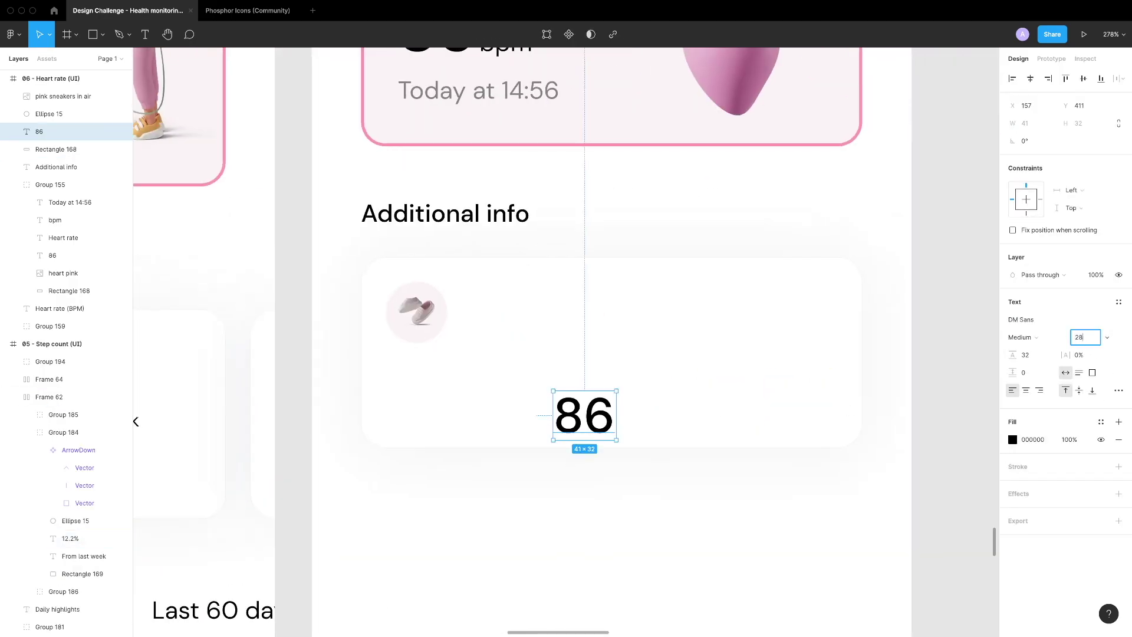
# Add 'bpm' beside the 86 and a 'Resting heart rate' caption below it
pyautogui.keyDown('alt'); pyautogui.moveTo(506, 319); pyautogui.dragTo(577, 329); pyautogui.keyUp('alt')
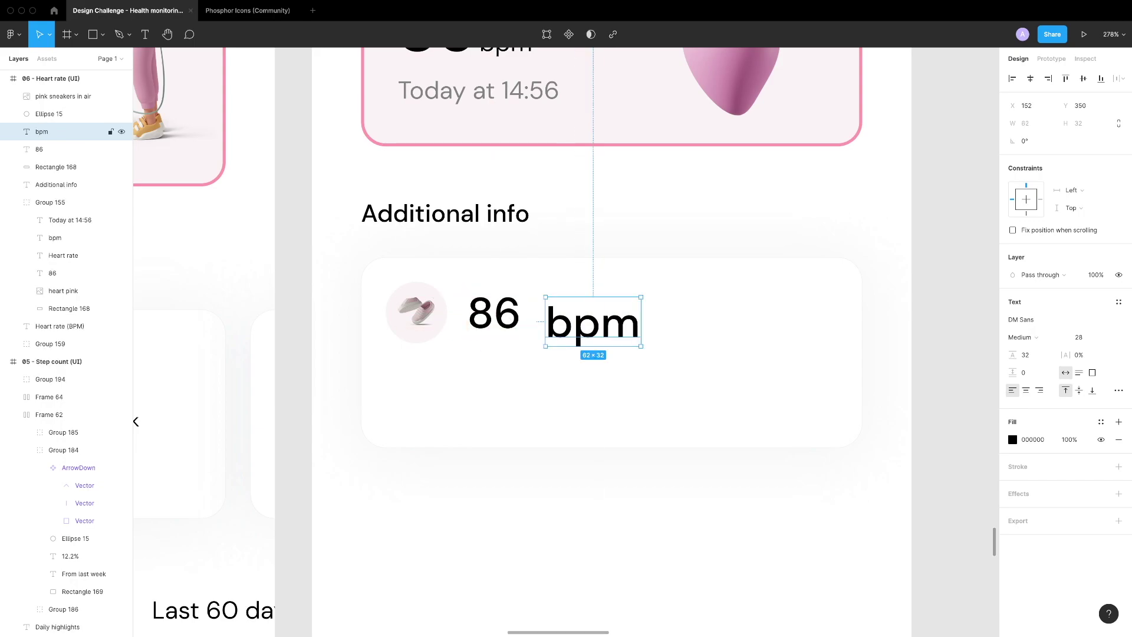
pyautogui.scroll(5, 494, 319)
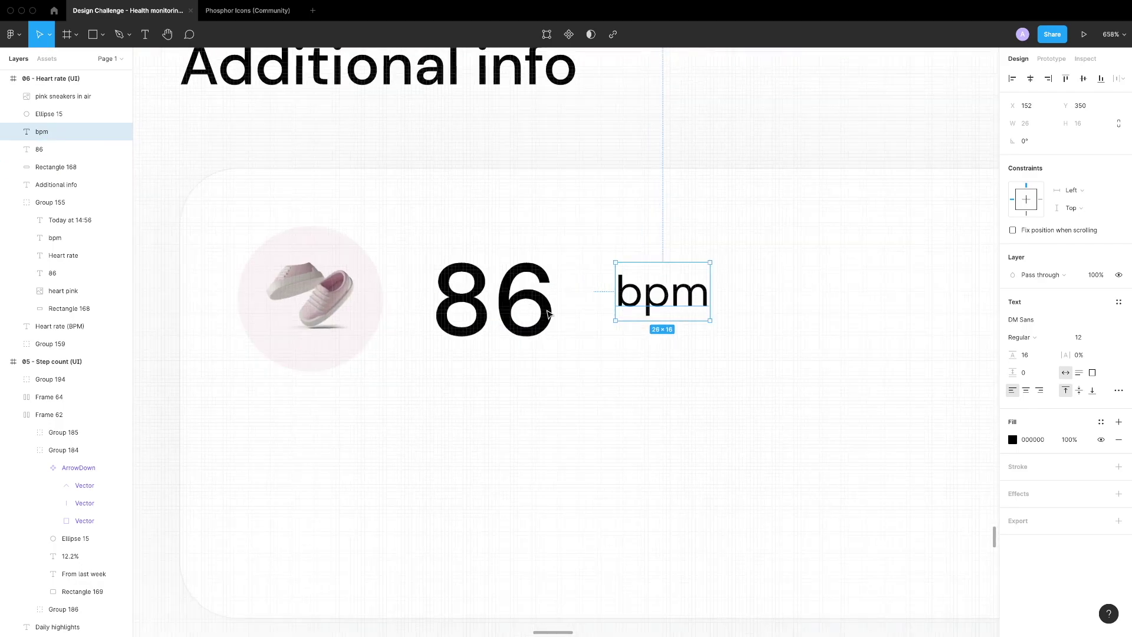
pyautogui.press('Left')
pyautogui.press('Left')
pyautogui.press('Left')
pyautogui.press('Left')
pyautogui.press('Left')
pyautogui.press('Left')
pyautogui.press('Left')
pyautogui.press('Left')
pyautogui.press('Left')
pyautogui.scroll(5, 532, 315)
pyautogui.scroll(-4, 533, 315)
pyautogui.press('Down')
pyautogui.press('Down')
pyautogui.press('Down')
pyautogui.press('Down')
pyautogui.press('Down')
pyautogui.press('Down')
pyautogui.keyDown('alt'); pyautogui.moveTo(621, 333); pyautogui.dragTo(459, 424); pyautogui.keyUp('alt')
pyautogui.doubleClick(460, 424)
pyautogui.write('Re')
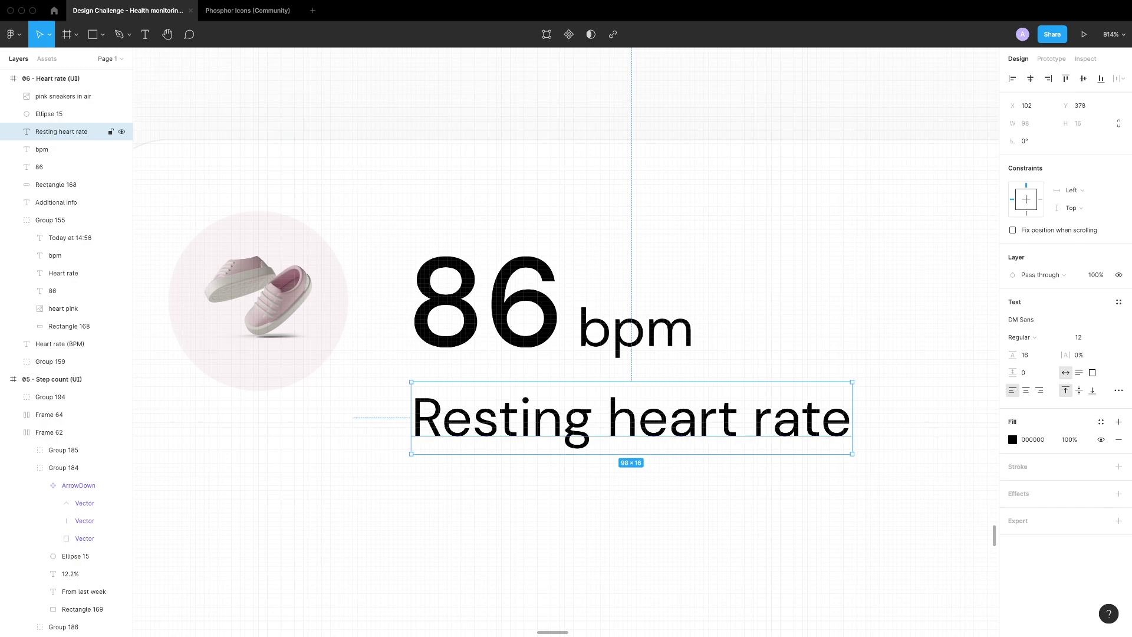
# Remove the sneakers image and group the 86, bpm and caption texts
pyautogui.scroll(-5, 536, 436)
pyautogui.click(565, 486)
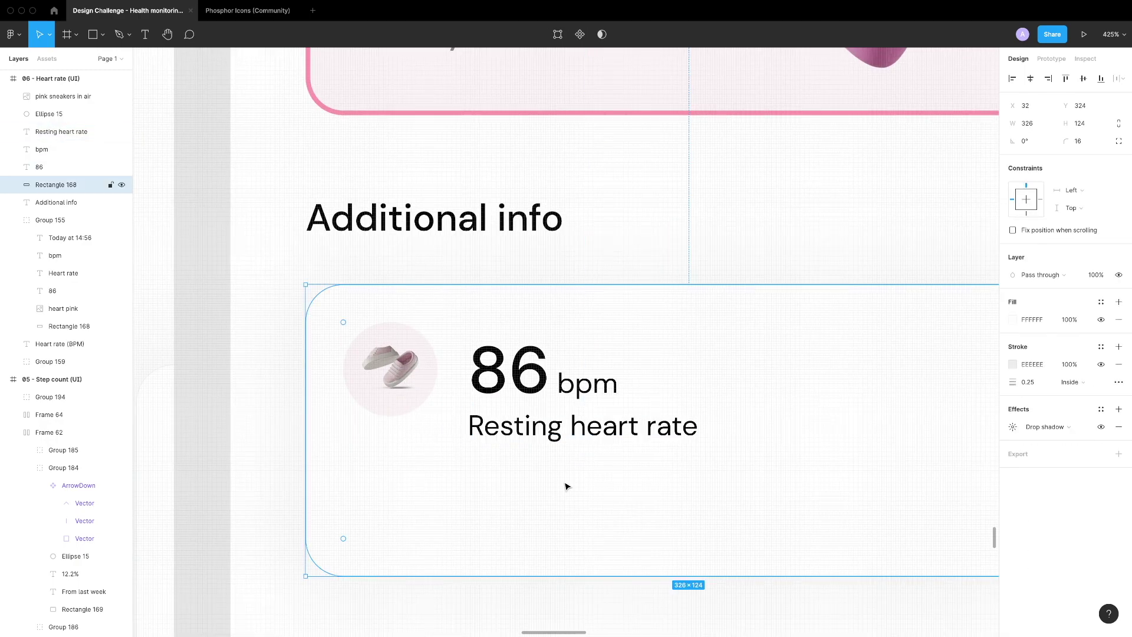
pyautogui.click(434, 364)
pyautogui.press('super+z')
pyautogui.press('super+z')
pyautogui.press('super+z')
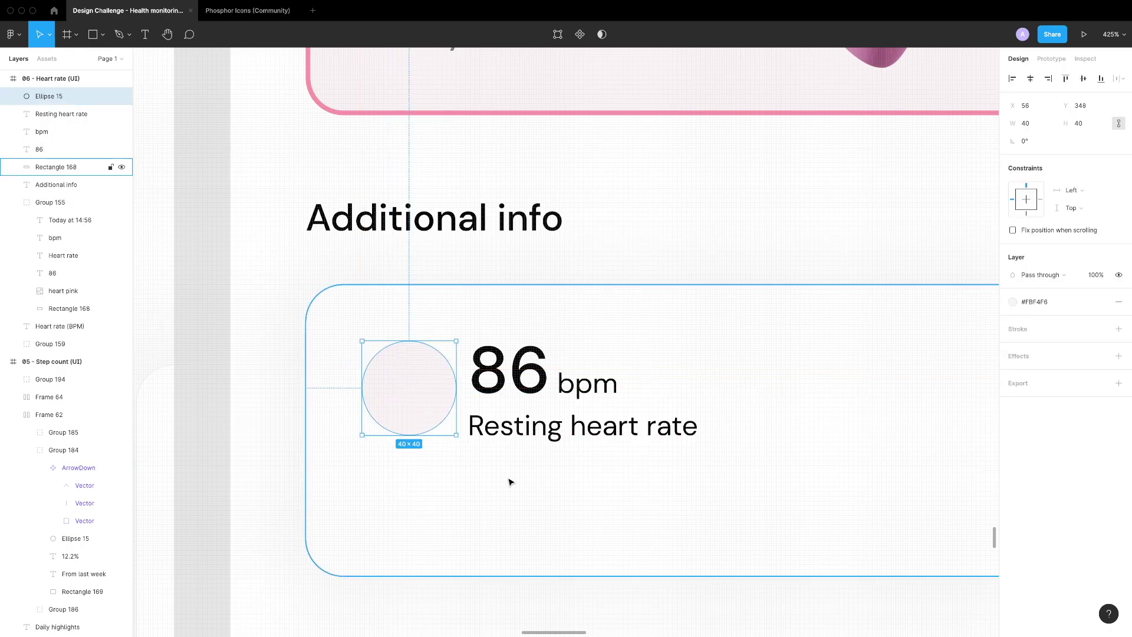
pyautogui.moveTo(508, 477); pyautogui.dragTo(462, 397)
pyautogui.press('super+g')
# Set the card height to 88 and move the text group left beside the circle
pyautogui.click(536, 503)
pyautogui.moveTo(536, 561); pyautogui.dragTo(536, 435)
pyautogui.click(1081, 123)
pyautogui.write('88')
pyautogui.press('Return')
pyautogui.click(708, 364)
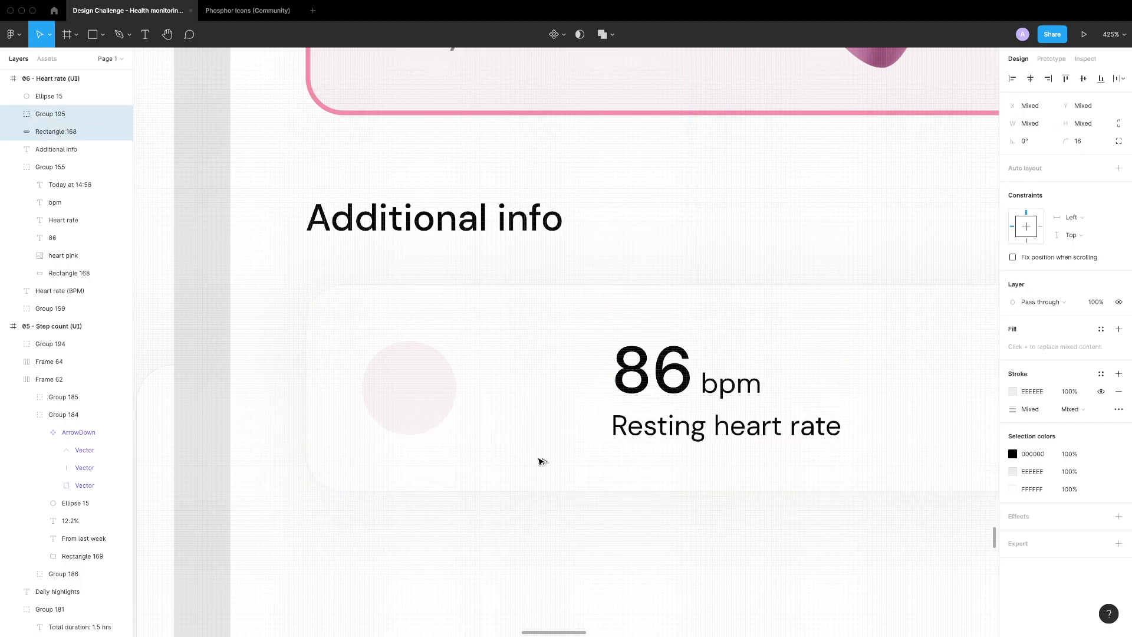
pyautogui.hotkey('shift', 'Left')
pyautogui.hotkey('shift', 'Left')
pyautogui.hotkey('shift', 'Left')
pyautogui.hotkey('shift', 'Left')
pyautogui.hotkey('shift', 'Left')
pyautogui.click(594, 544)
# Adjust the bpm text colour, comparing it with the dashboard's 86 value
pyautogui.scroll(-5, 583, 512)
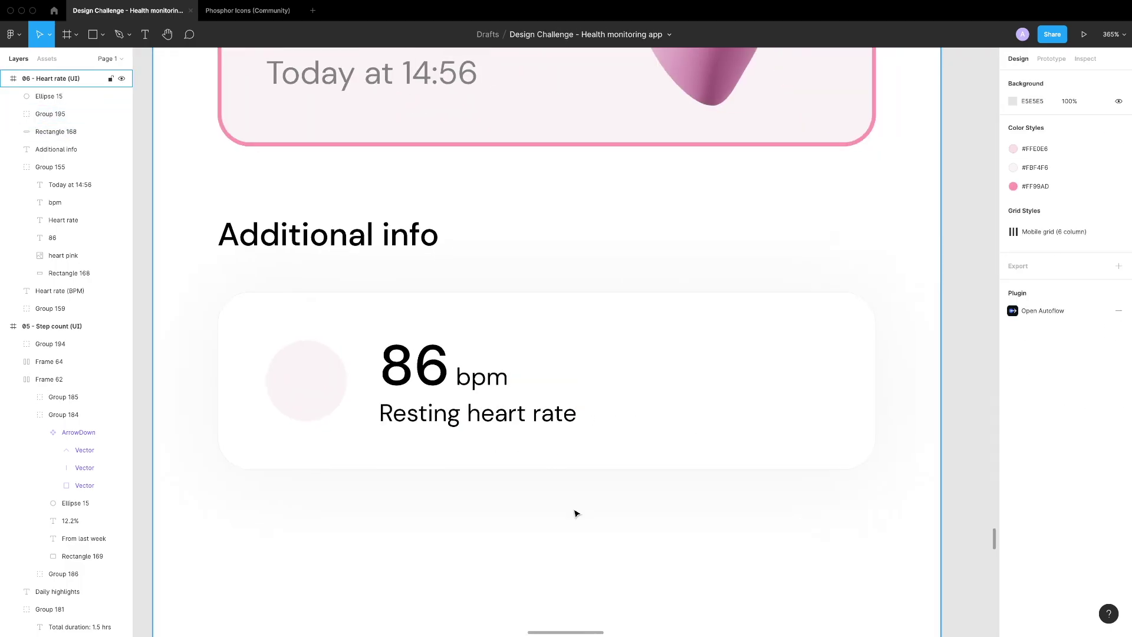
pyautogui.scroll(5, 575, 485)
pyautogui.doubleClick(522, 377)
pyautogui.press('Escape')
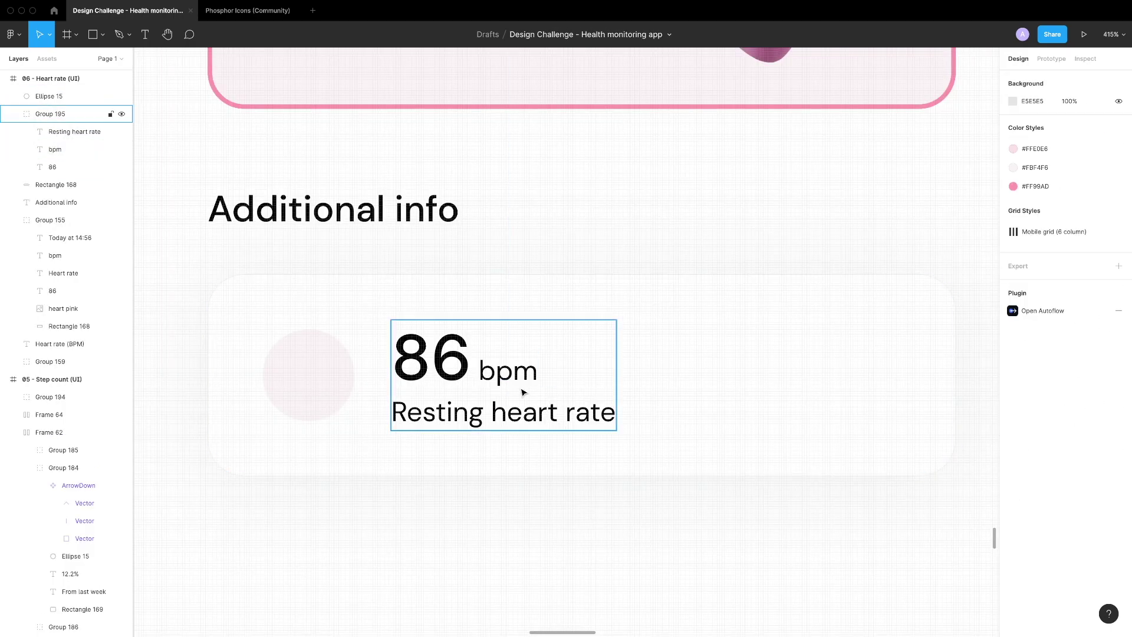
pyautogui.doubleClick(508, 370)
pyautogui.click(1012, 421)
pyautogui.click(1020, 519)
pyautogui.click(633, 489)
pyautogui.scroll(-2, 633, 489)
pyautogui.scroll(-6, 625, 501)
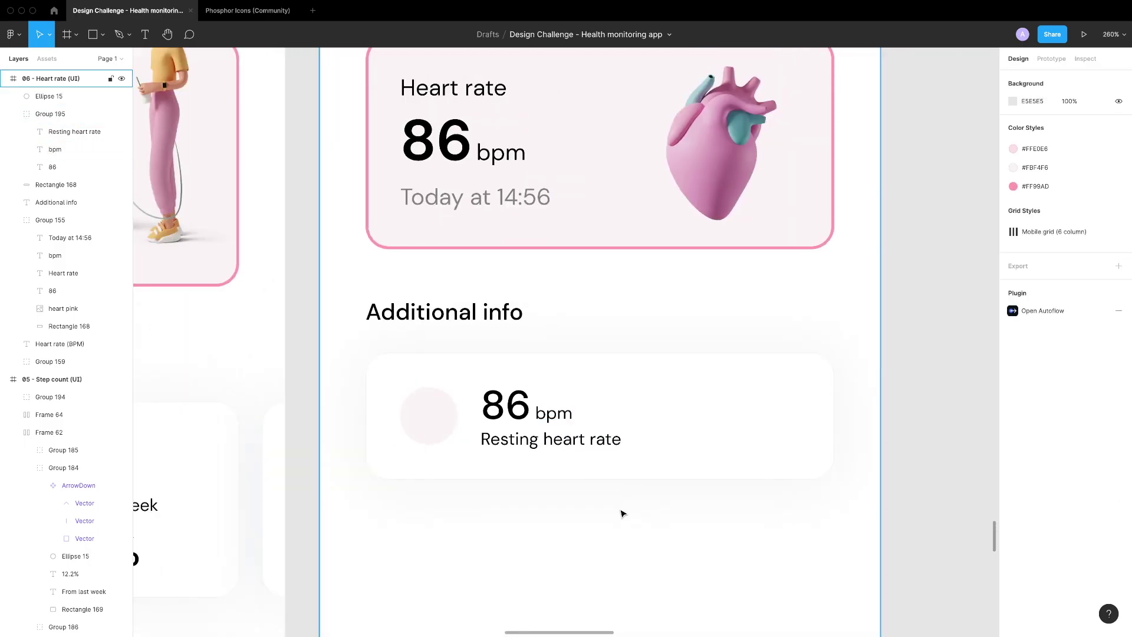
pyautogui.hscroll(-10, 590, 354)
pyautogui.doubleClick(458, 446)
# Check the 86 bpm text group's placement beside the pale pink circle in the card
pyautogui.press('Escape')
pyautogui.scroll(-5, 459, 449)
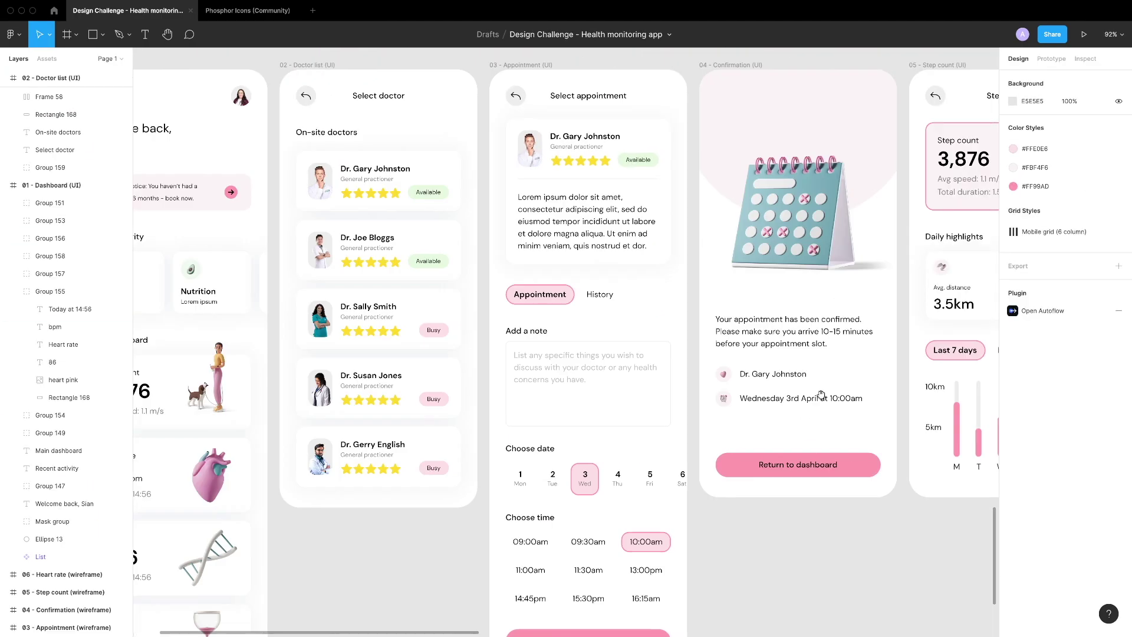
pyautogui.scroll(10, 550, 361)
pyautogui.scroll(3, 514, 315)
pyautogui.click(571, 302)
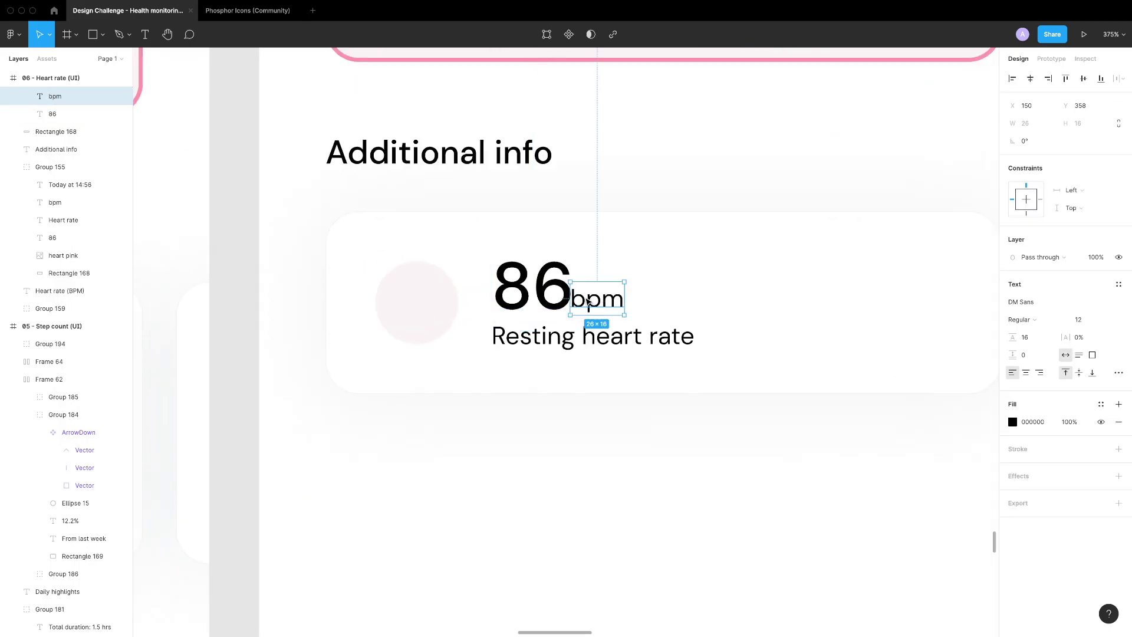
pyautogui.click(549, 294)
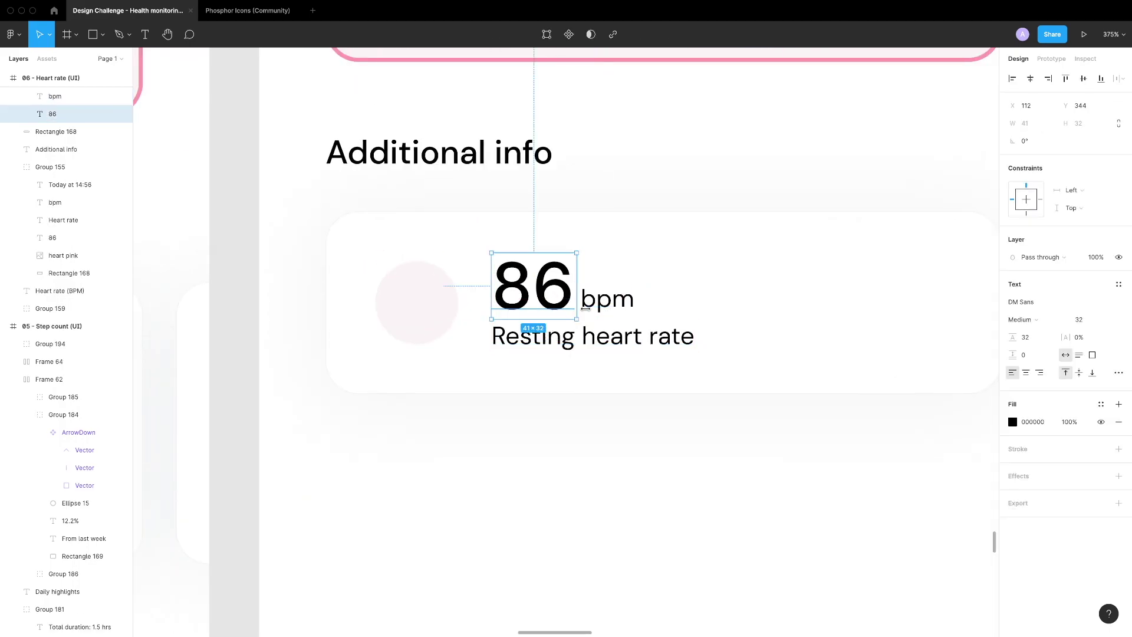
pyautogui.hotkey('shift', 'Return')
pyautogui.click(445, 333)
pyautogui.click(513, 338)
pyautogui.scroll(-5, 483, 377)
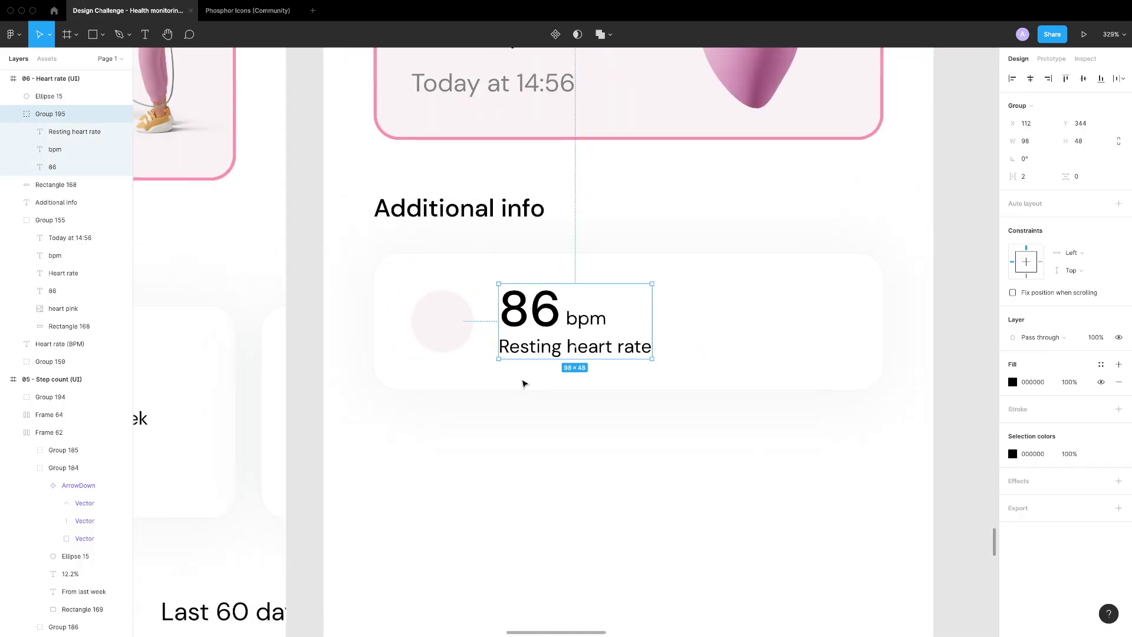
pyautogui.press('Escape')
pyautogui.click(494, 371)
pyautogui.press('Escape')
pyautogui.scroll(2, 505, 497)
pyautogui.hscroll(2, 505, 498)
pyautogui.scroll(5, 561, 412)
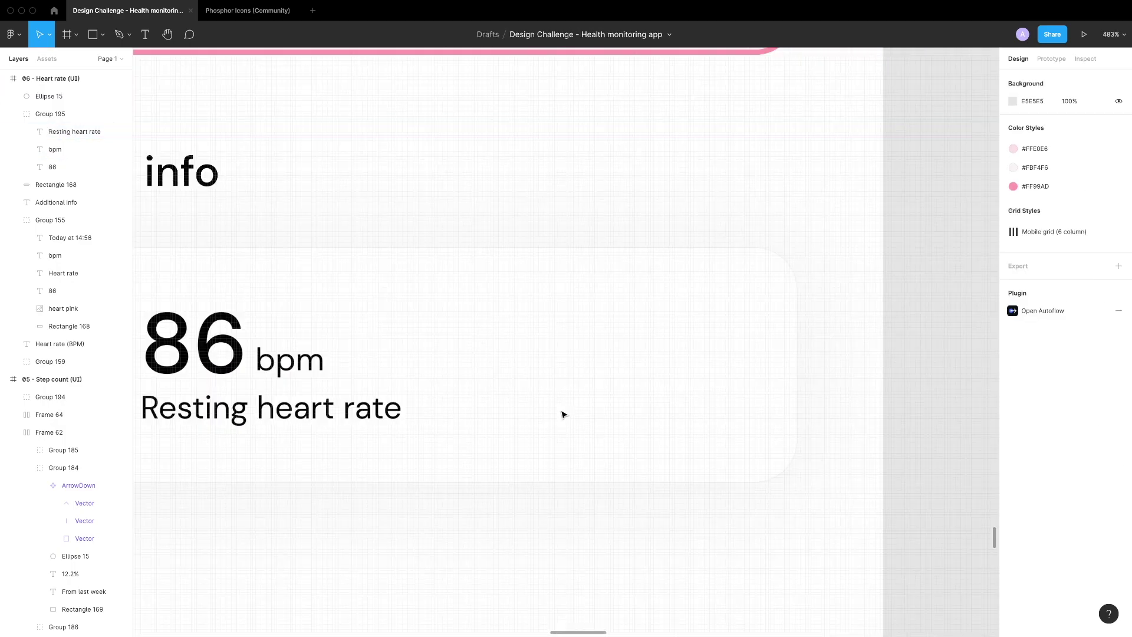
pyautogui.click(553, 293)
# Draw a thin 8×71 bar with separate corner radii and duplicate it into seven bars
pyautogui.press('r')
pyautogui.moveTo(553, 293); pyautogui.dragTo(576, 483)
pyautogui.click(1119, 142)
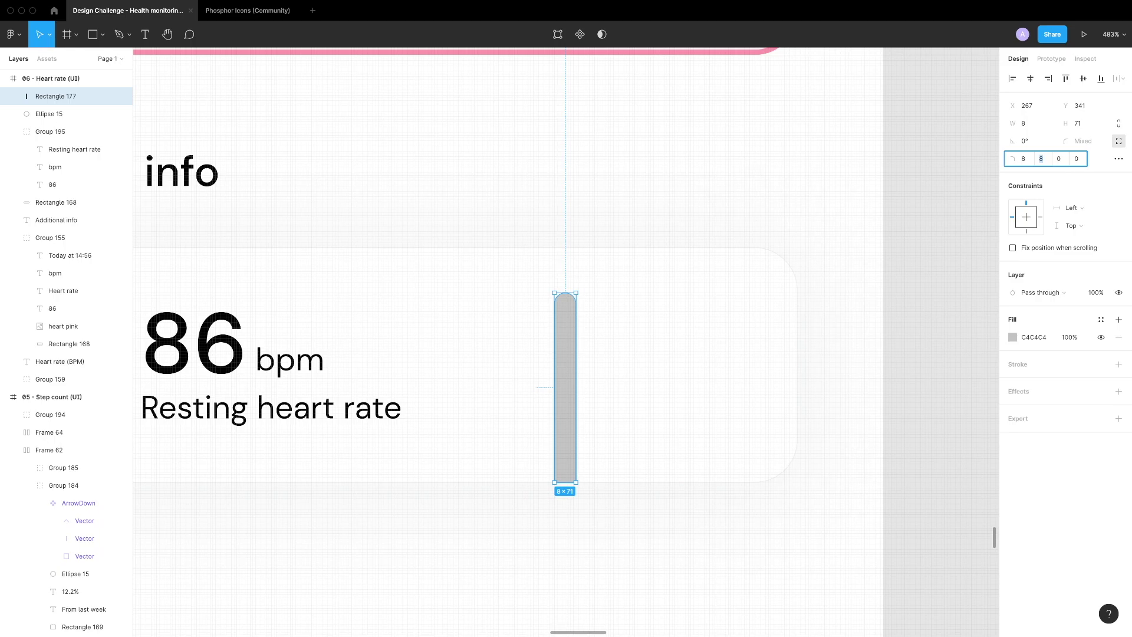
pyautogui.moveTo(567, 376); pyautogui.dragTo(599, 373)
pyautogui.press('super+d')
pyautogui.press('super+d')
pyautogui.press('super+d')
pyautogui.press('super+d')
pyautogui.press('super+d')
# Group the seven chart bars and nudge the group left
pyautogui.moveTo(766, 424); pyautogui.dragTo(529, 408)
pyautogui.press('super+g')
pyautogui.press('Left')
pyautogui.press('Left')
pyautogui.press('Left')
pyautogui.press('Left')
pyautogui.press('Left')
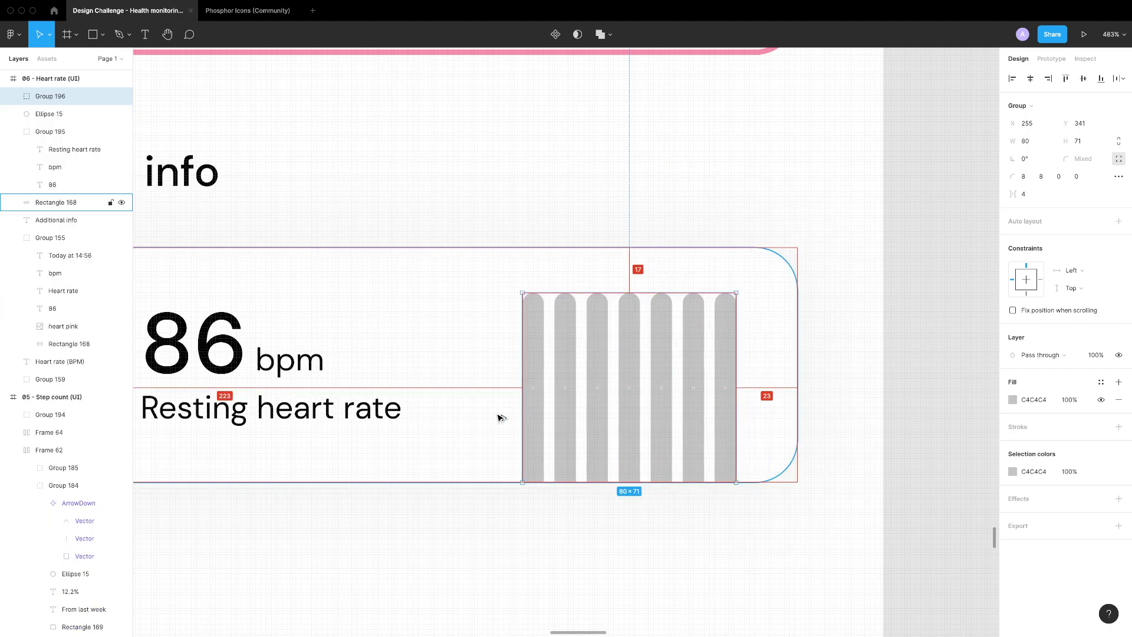
pyautogui.press('Escape')
# Shorten individual bars from their tops for varied heights, then ungroup them
pyautogui.keyDown('super'); pyautogui.click(541, 394); pyautogui.keyUp('super')
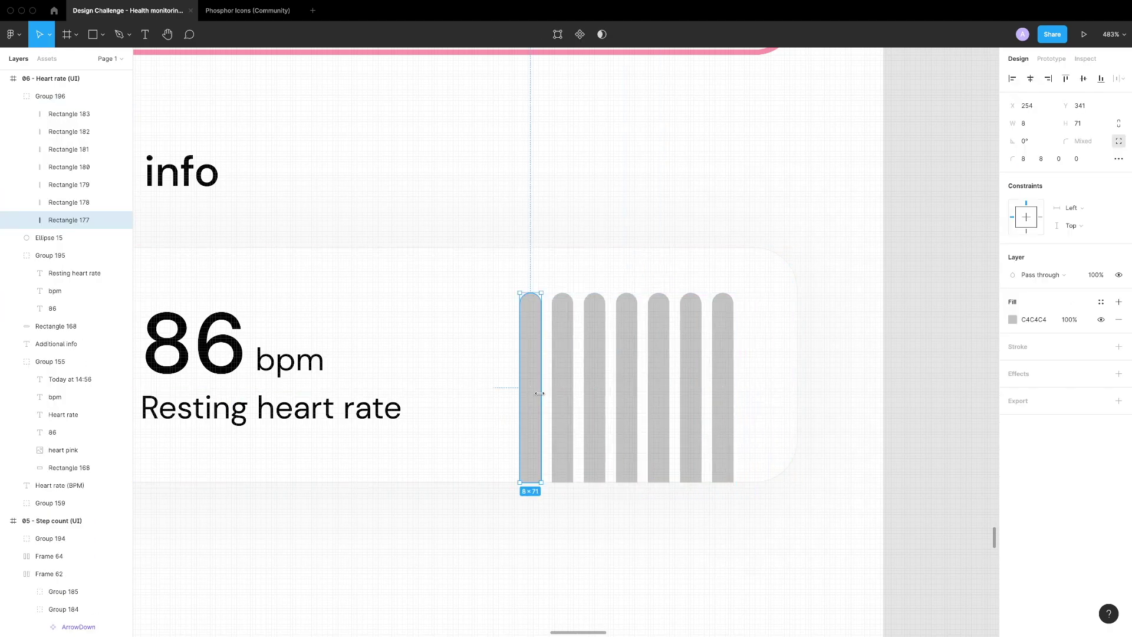
pyautogui.moveTo(532, 293); pyautogui.dragTo(532, 323)
pyautogui.click(564, 301)
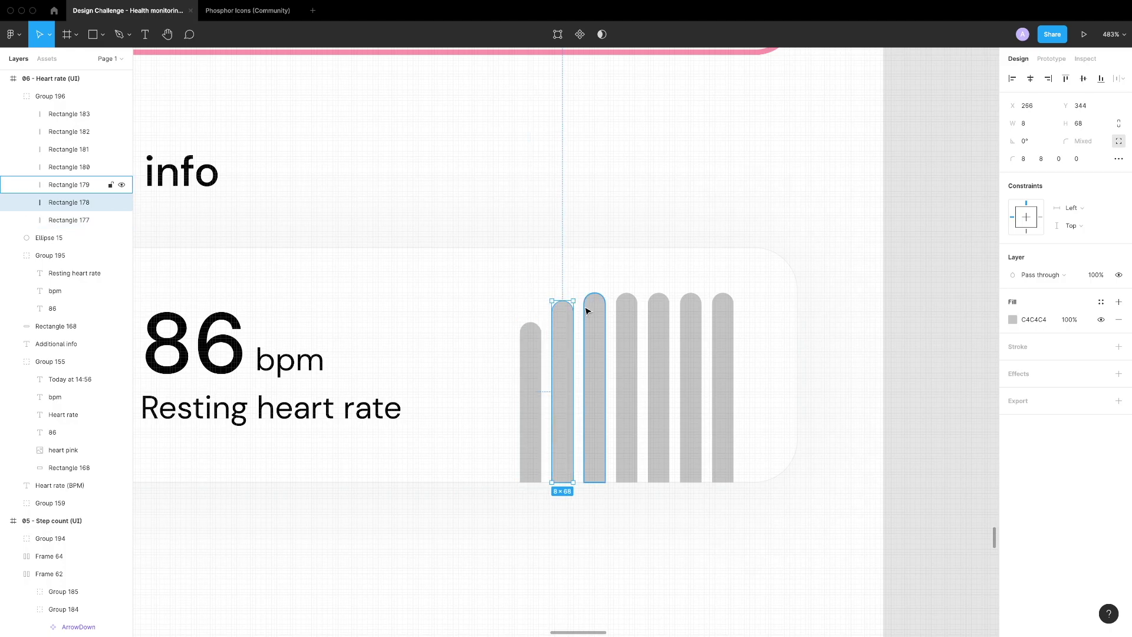
pyautogui.click(587, 310)
pyautogui.moveTo(594, 306); pyautogui.dragTo(625, 287)
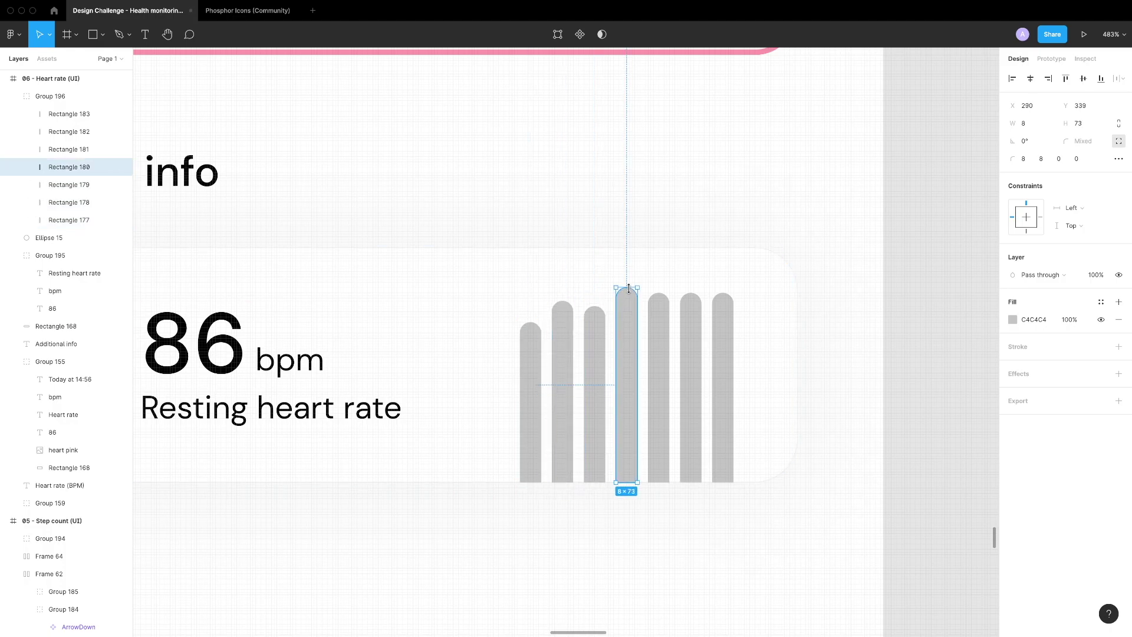
pyautogui.click(659, 292)
pyautogui.click(722, 296)
pyautogui.press('Escape')
pyautogui.press('shift+super+g')
# Fill the first four bars with pale pinks, the third with fdd2db
pyautogui.click(537, 430)
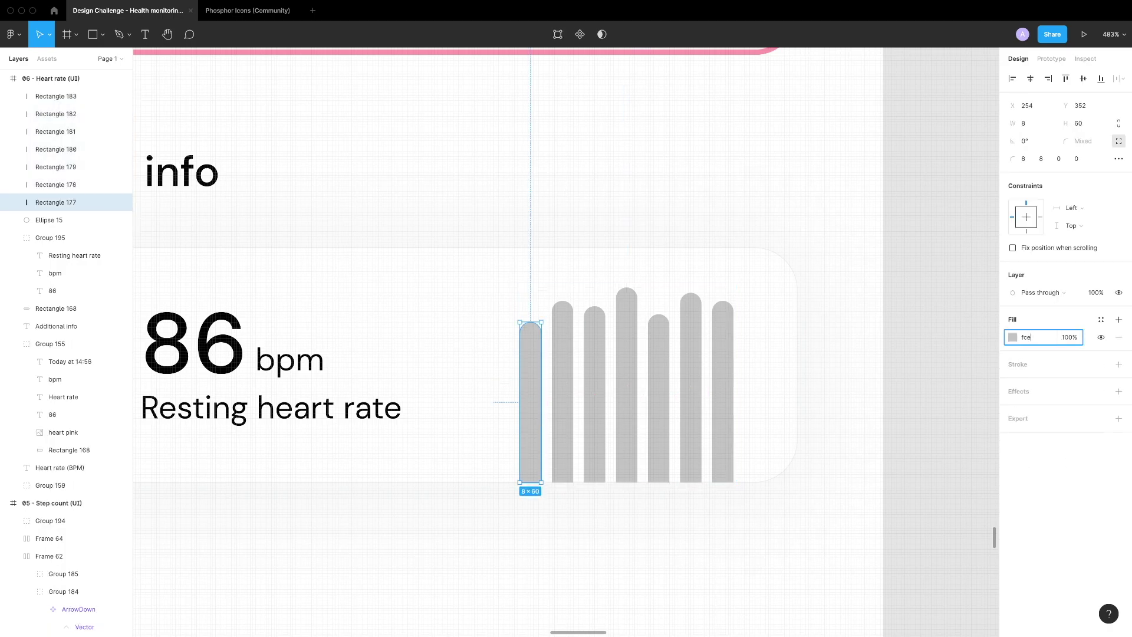
pyautogui.press('Tab')
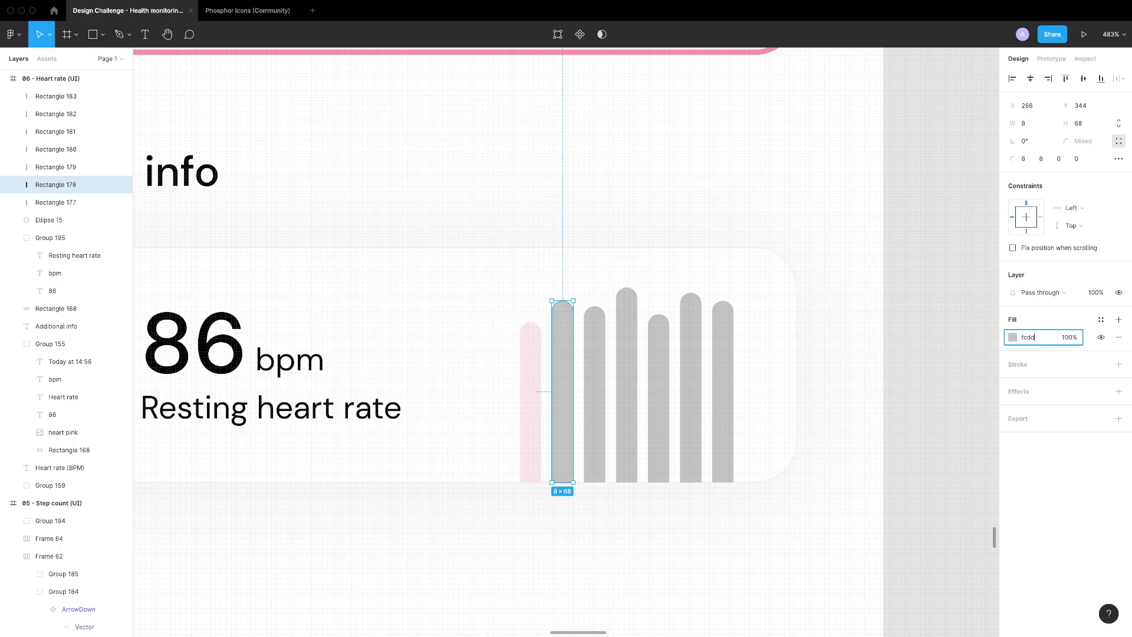
pyautogui.press('Tab')
pyautogui.click(1034, 336)
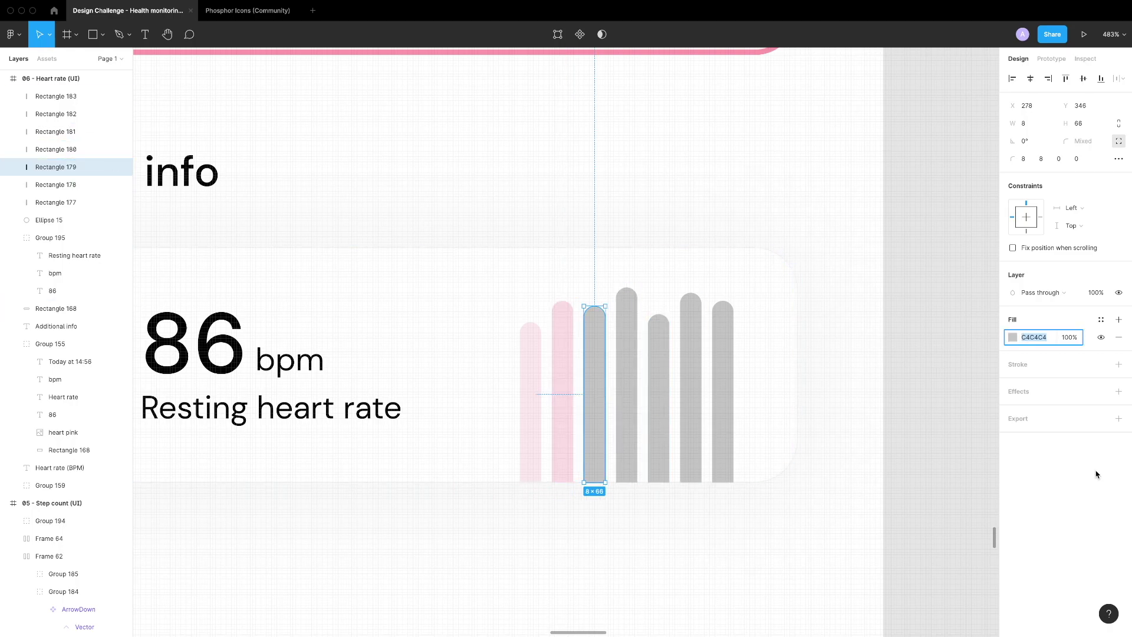
pyautogui.write('fdd2db')
pyautogui.press('Return')
pyautogui.press('Tab')
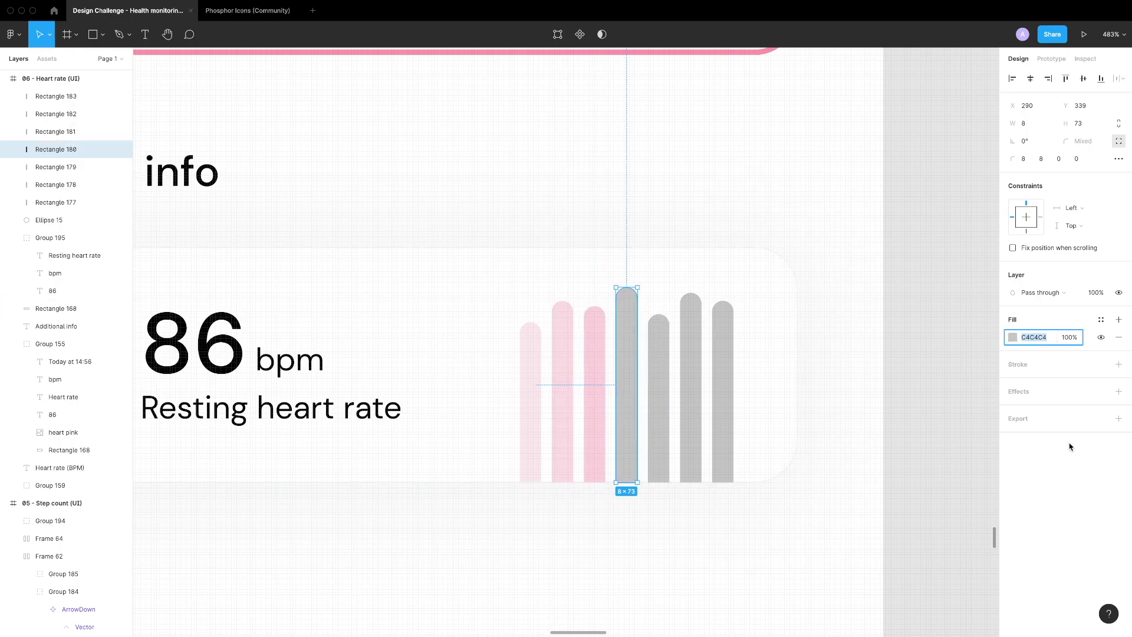
pyautogui.press('Tab')
# Colour the fifth through seventh bars in progressively deeper pinks
pyautogui.click(1033, 336)
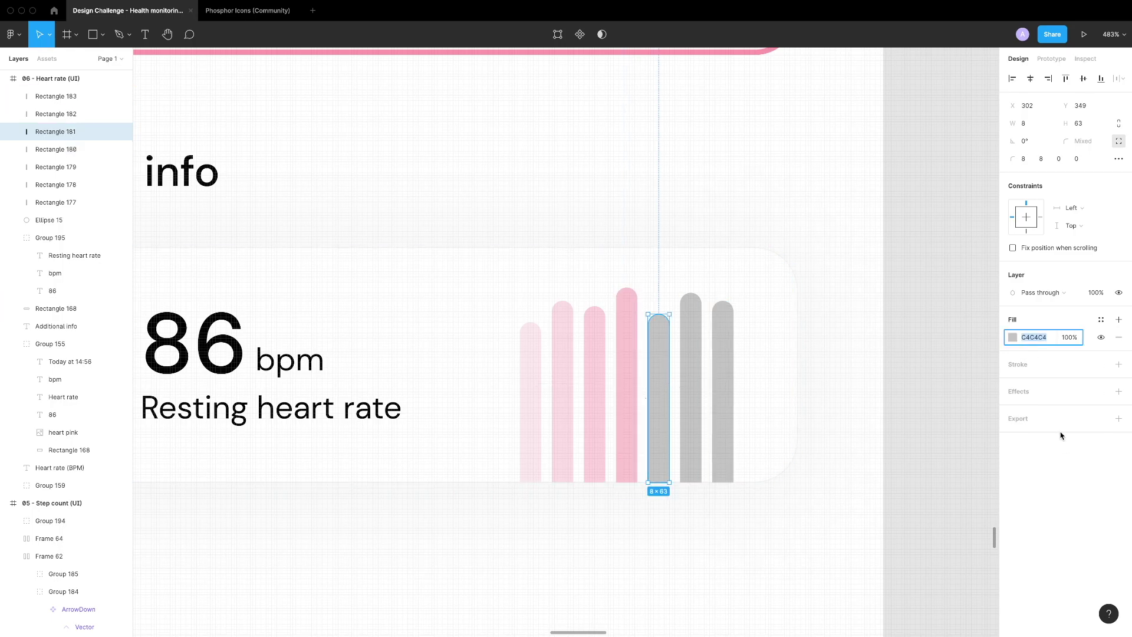
pyautogui.press('Tab')
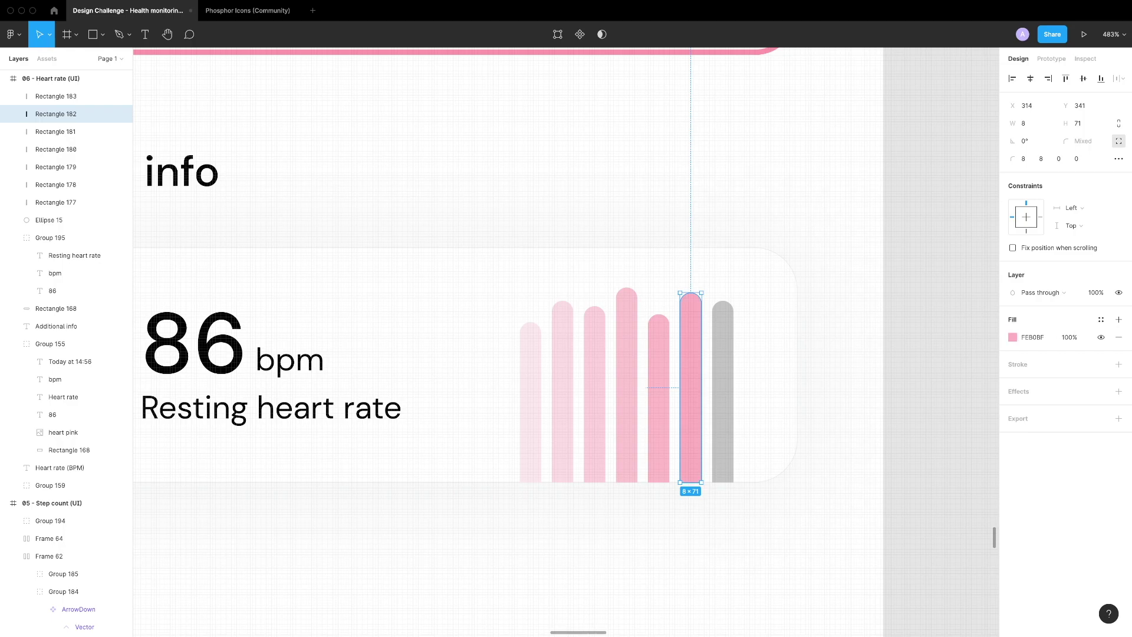
pyautogui.press('Tab')
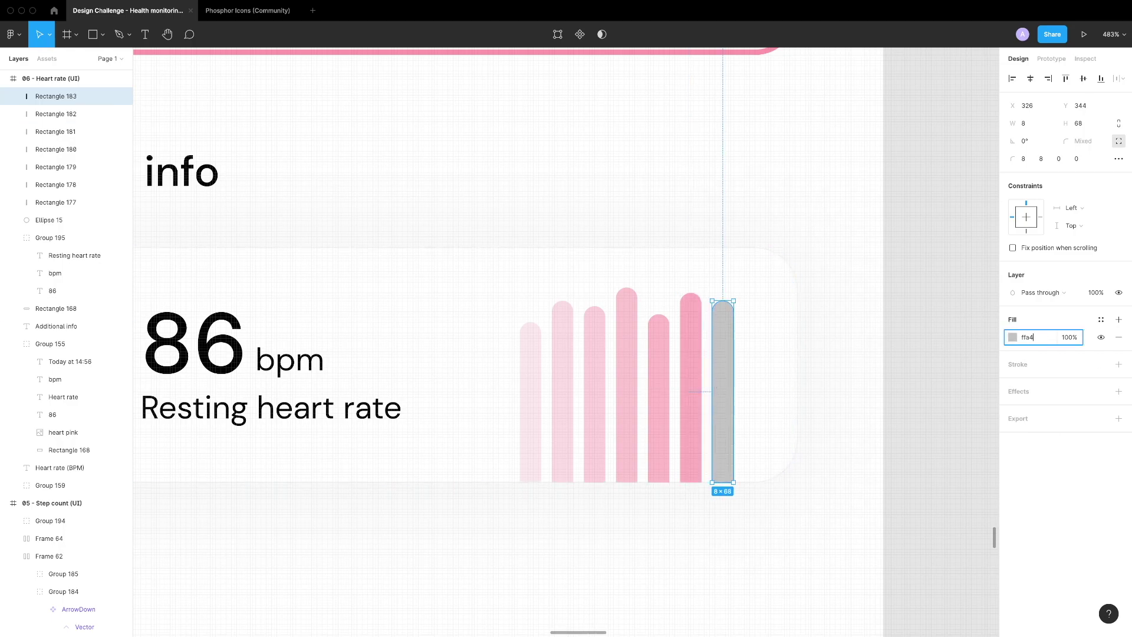
pyautogui.press('Escape')
pyautogui.scroll(-5, 682, 576)
# Paste the pink heart onto the card's pale circle and group them
pyautogui.hscroll(-2, 449, 523)
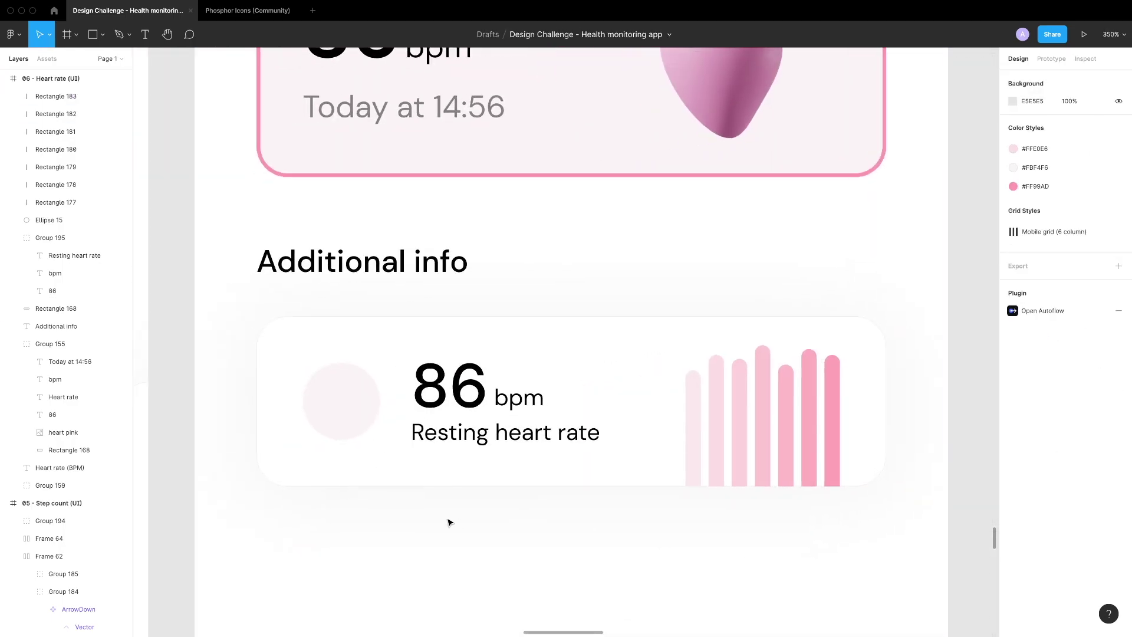
pyautogui.scroll(-3, 399, 533)
pyautogui.hscroll(-5, 399, 533)
pyautogui.hscroll(6, 621, 460)
pyautogui.scroll(8, 335, 255)
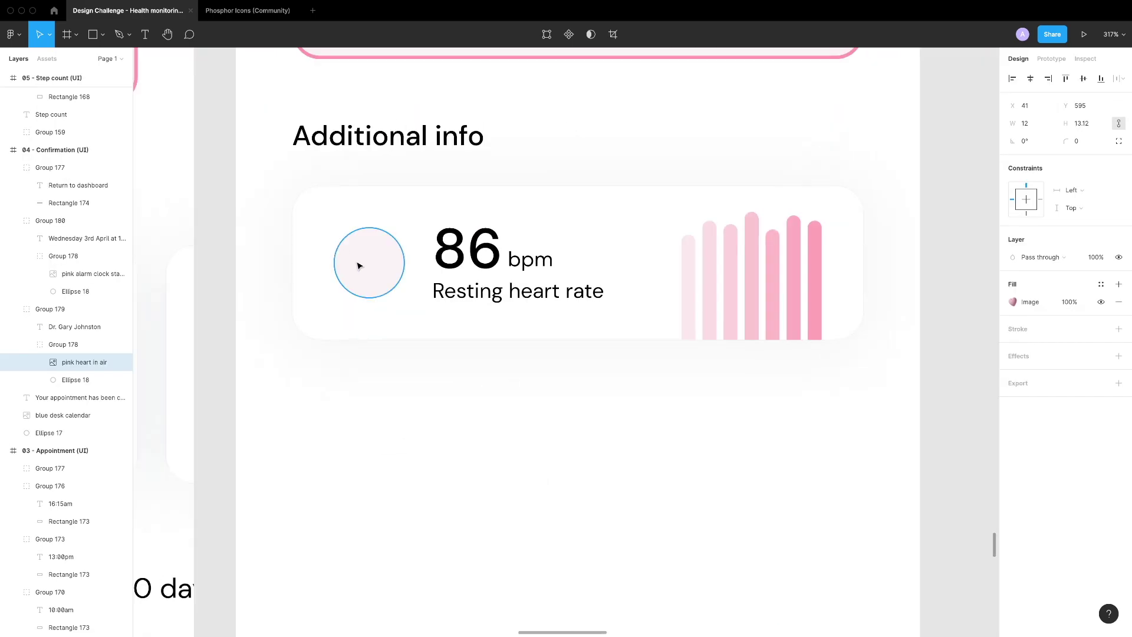
pyautogui.click(368, 279)
pyautogui.hotkey('ctrl', 'v')
pyautogui.moveTo(594, 336); pyautogui.dragTo(382, 245)
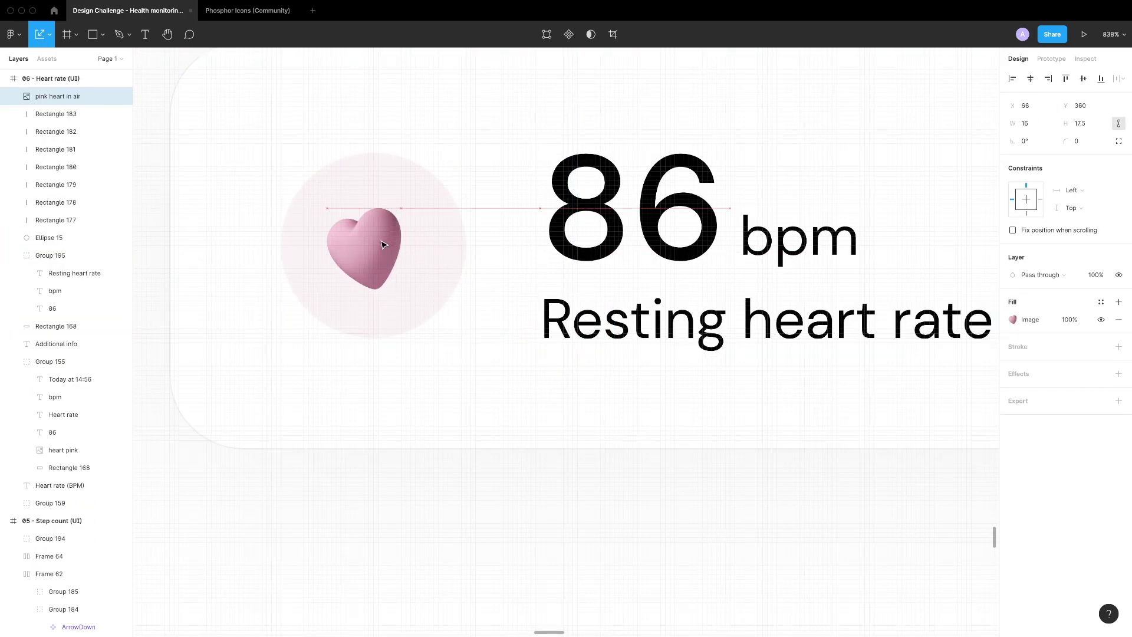
pyautogui.keyDown('shift'); pyautogui.click(306, 247); pyautogui.keyUp('shift')
pyautogui.hotkey('ctrl', 'g')
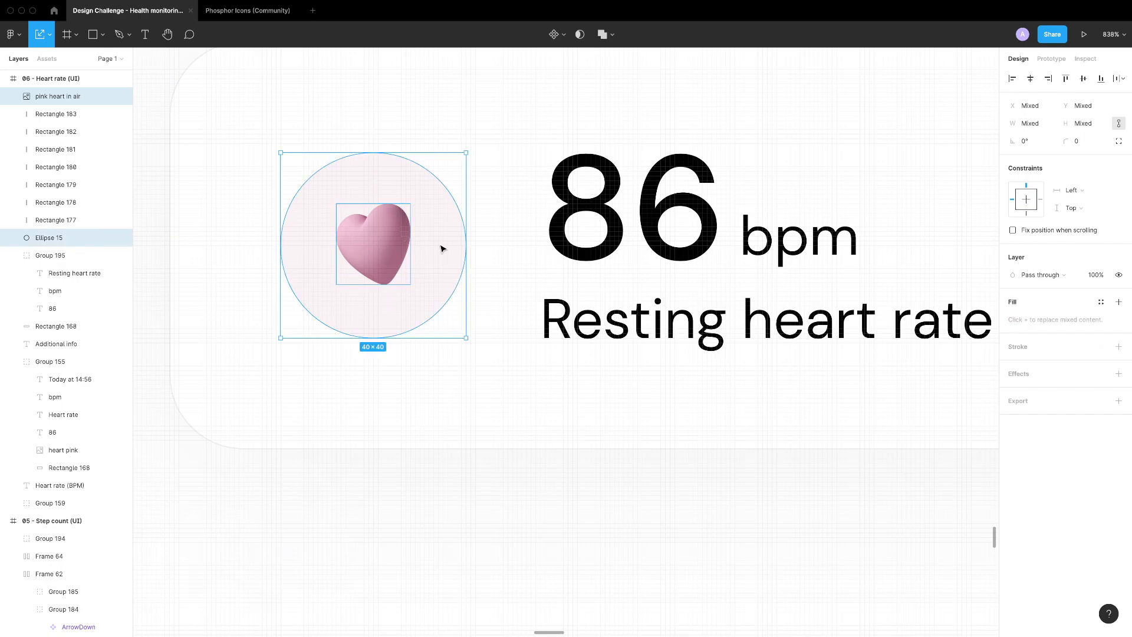
# Group the whole heart rate card and duplicate it below into copies
pyautogui.scroll(-5, 442, 245)
pyautogui.moveTo(837, 212); pyautogui.dragTo(347, 444)
pyautogui.hotkey('ctrl', 'g')
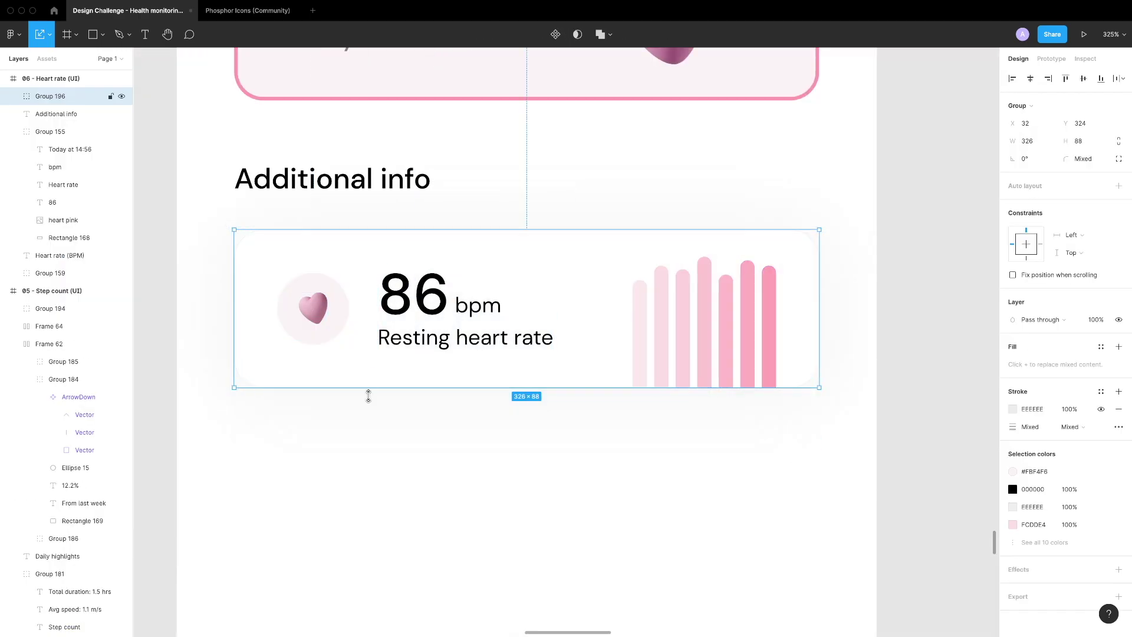
pyautogui.scroll(-3, 412, 265)
pyautogui.moveTo(421, 270); pyautogui.dragTo(420, 358)
pyautogui.hotkey('ctrl', 'd')
pyautogui.hotkey('ctrl', 'd')
pyautogui.scroll(-3, 717, 395)
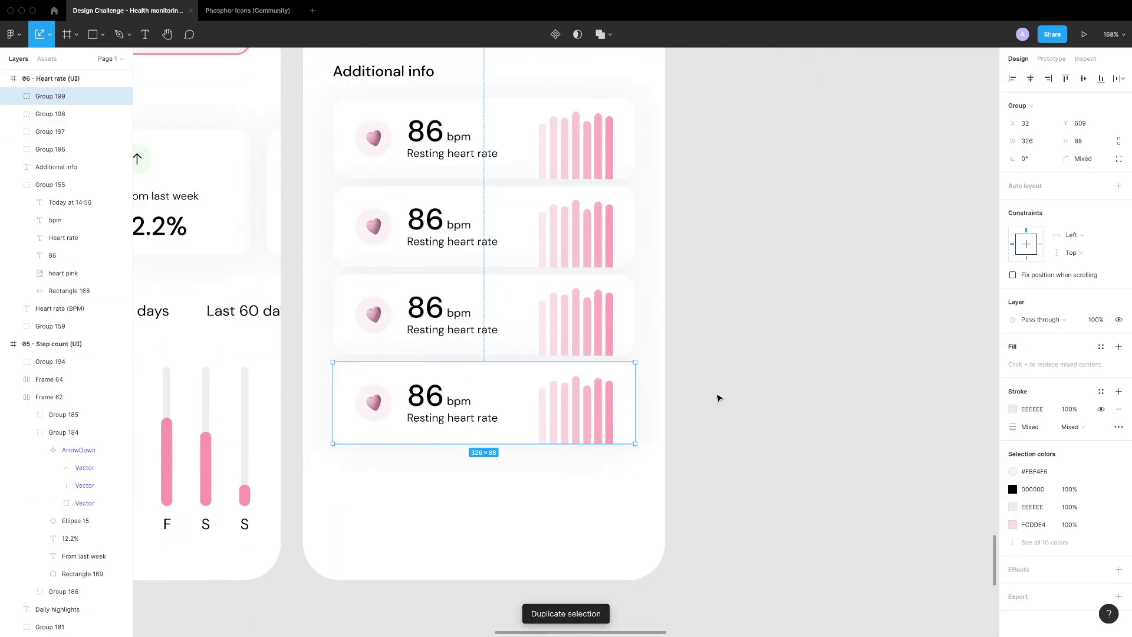
# Stack the five cards in an auto layout with 16 px spacing
pyautogui.hotkey('ctrl', 'd')
pyautogui.moveTo(318, 86); pyautogui.dragTo(559, 543)
pyautogui.moveTo(484, 182); pyautogui.dragTo(484, 191)
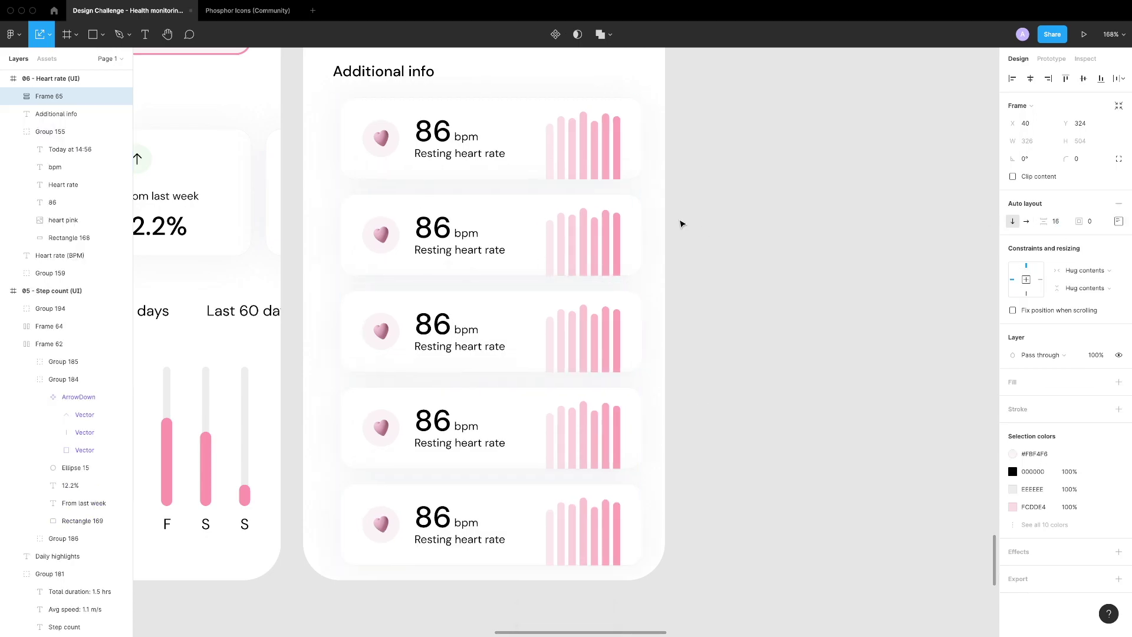
pyautogui.press('Escape')
pyautogui.scroll(2, 417, 285)
# Relabel the second card Walking heart rate 110 bpm and the third Body temperature 37 oC
pyautogui.click(432, 297)
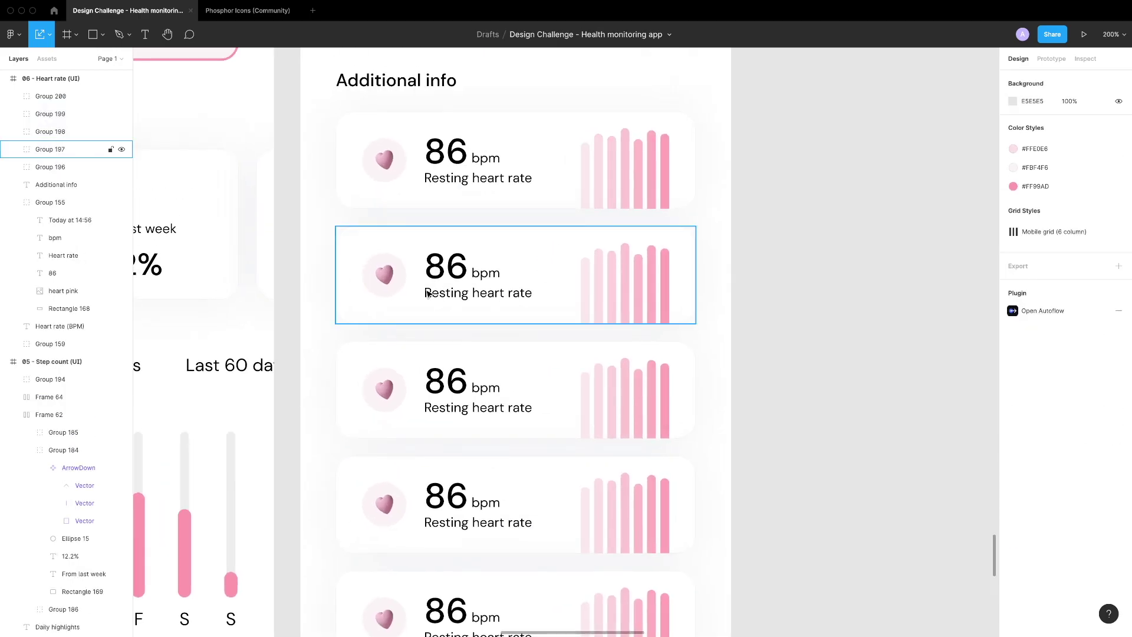
pyautogui.doubleClick(475, 293)
pyautogui.doubleClick(449, 384)
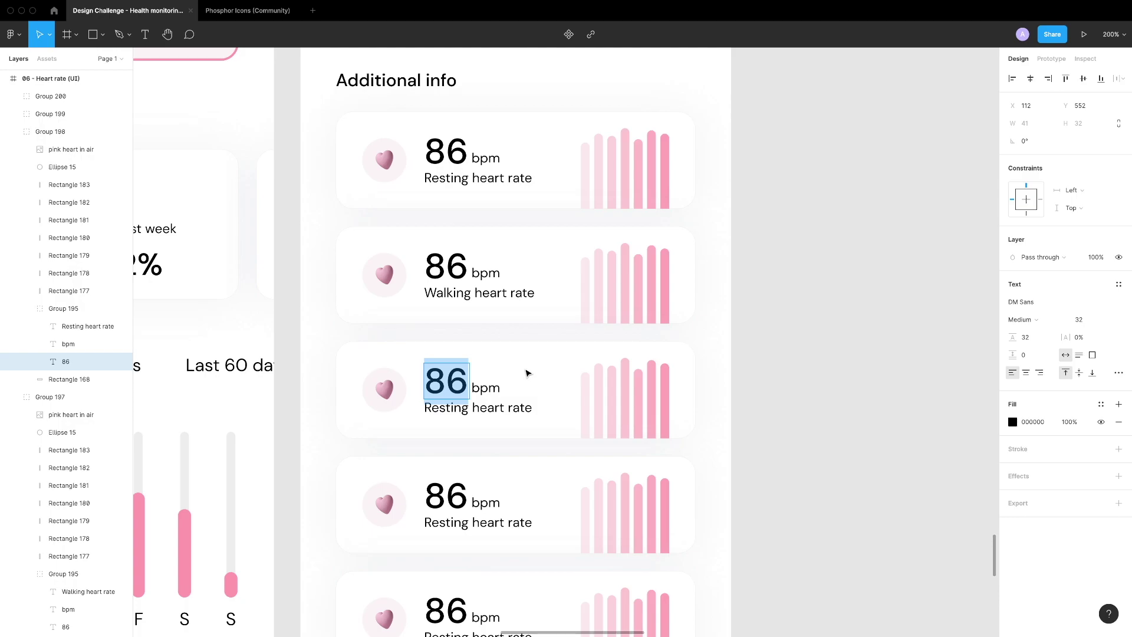
pyautogui.doubleClick(479, 388)
pyautogui.scroll(3, 471, 390)
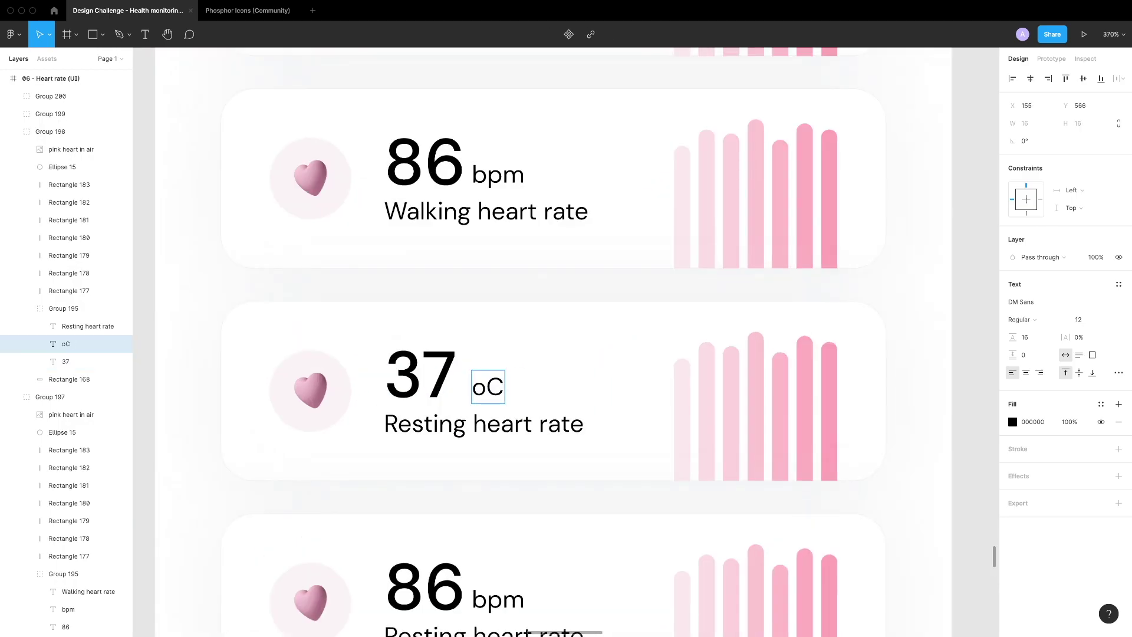
pyautogui.doubleClick(448, 423)
pyautogui.write('Body temperature')
pyautogui.scroll(-2, 489, 354)
pyautogui.scroll(-3, 489, 354)
# Change the fourth card to 98 % with the label Blood oxygen
pyautogui.doubleClick(434, 354)
pyautogui.doubleClick(485, 370)
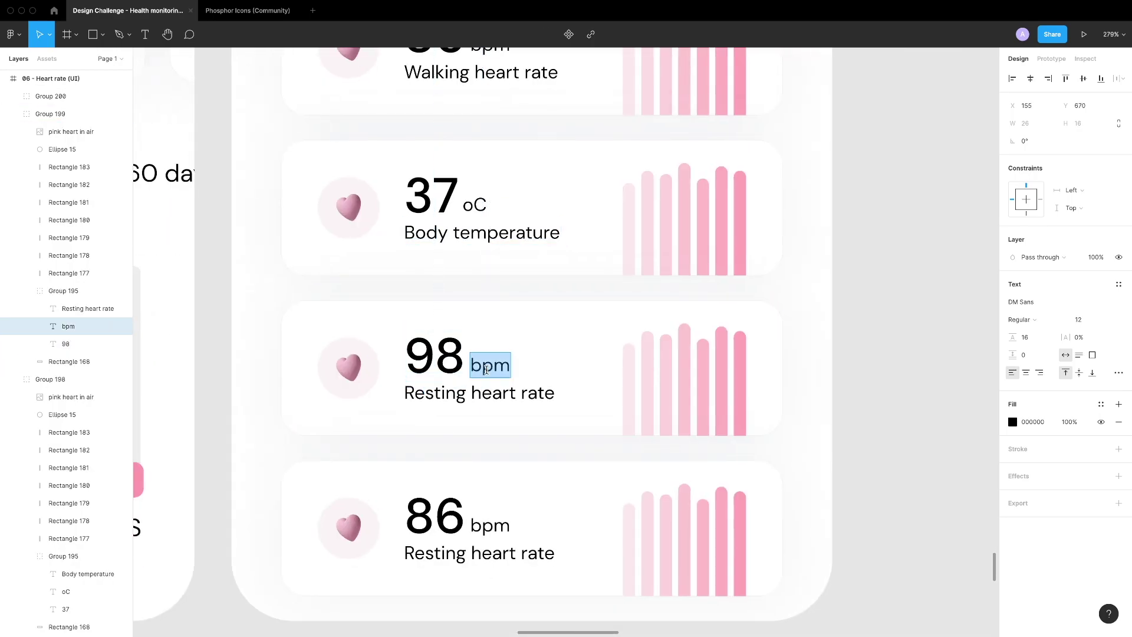
pyautogui.doubleClick(531, 390)
pyautogui.write('Blood oxygen')
pyautogui.press('Escape')
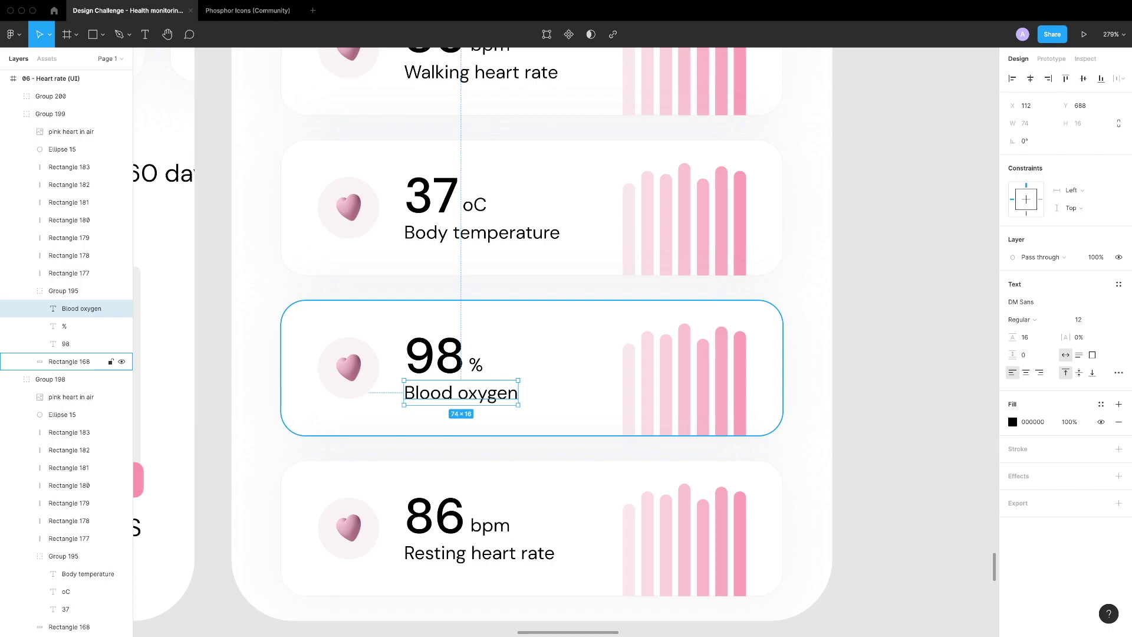
pyautogui.scroll(-2, 420, 483)
# Set the last card to 100/73 mmhg Blood pressure, moving the unit beside the value
pyautogui.doubleClick(420, 484)
pyautogui.write('100/73')
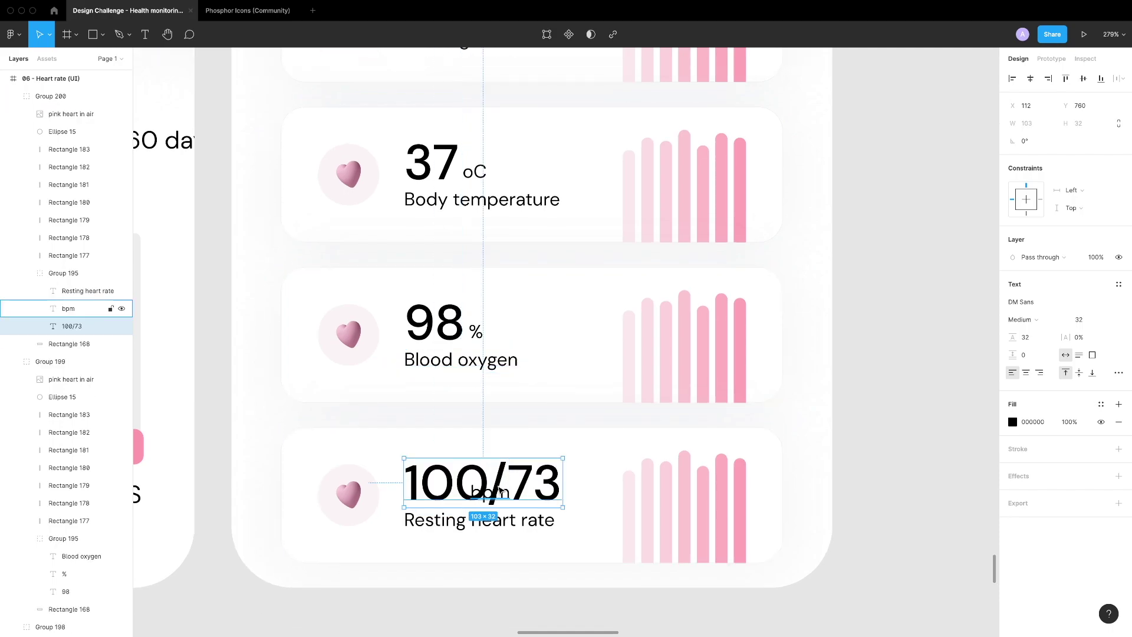
pyautogui.moveTo(500, 489)
pyautogui.mouseDown()
pyautogui.moveTo(560, 493)
pyautogui.moveTo(495, 494)
pyautogui.mouseUp()
pyautogui.press('Return')
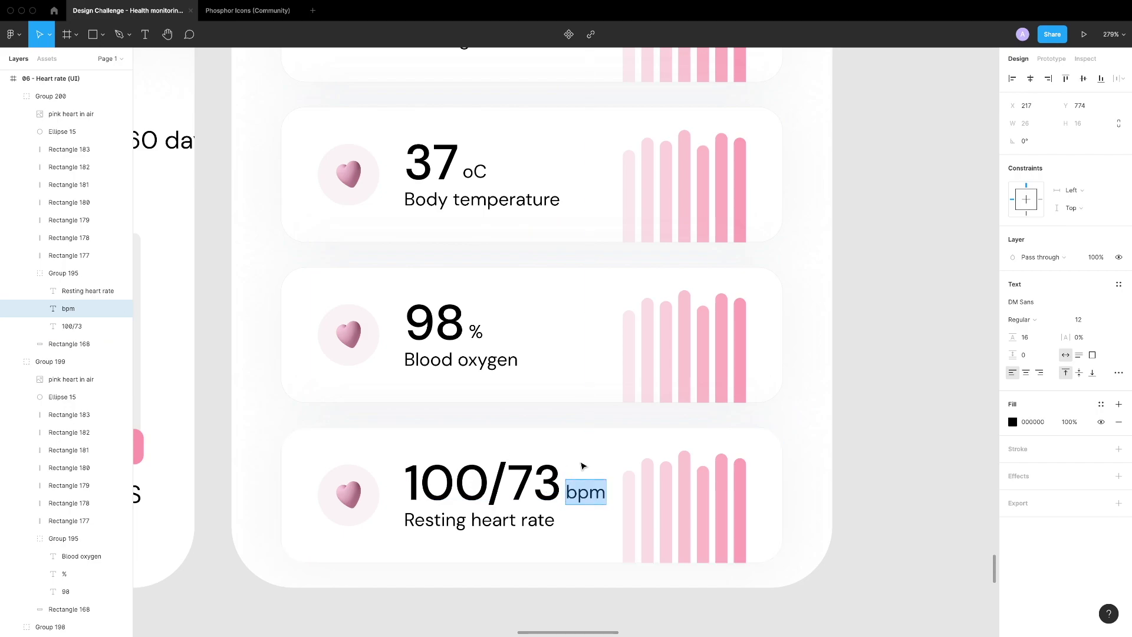
pyautogui.doubleClick(469, 515)
pyautogui.write('Blood pressure')
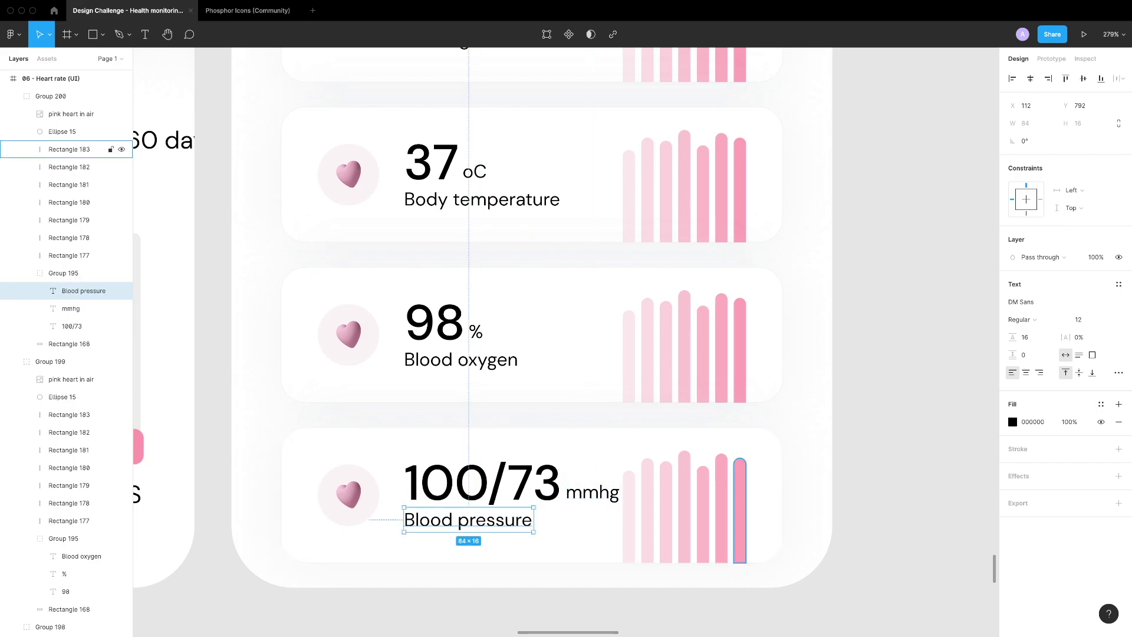
pyautogui.scroll(6, 531, 342)
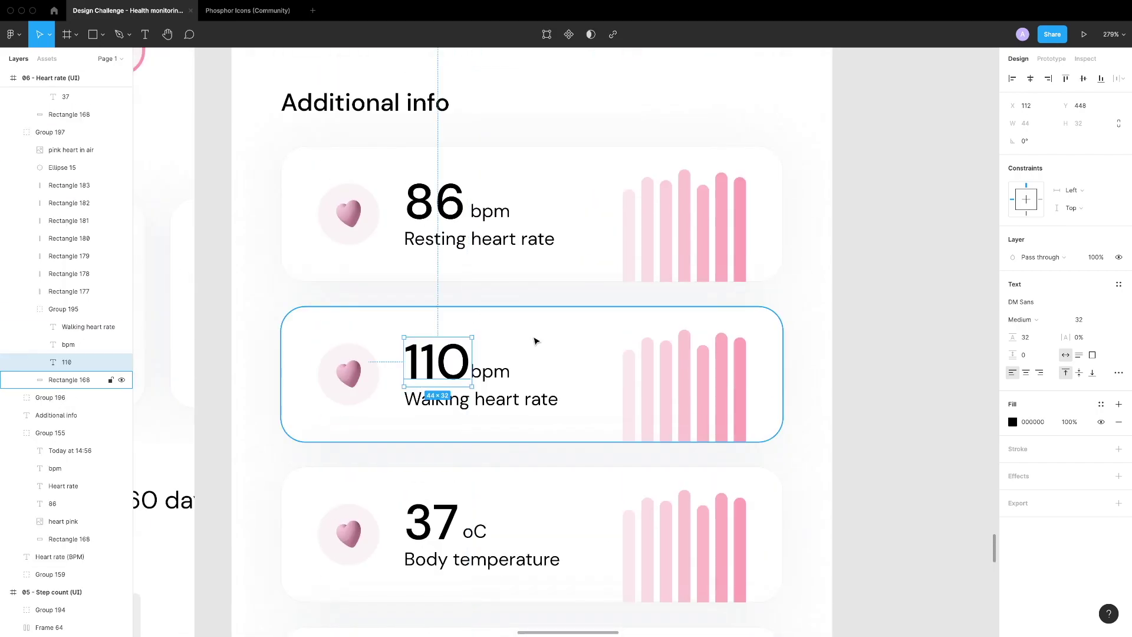
pyautogui.moveTo(486, 371); pyautogui.dragTo(494, 371)
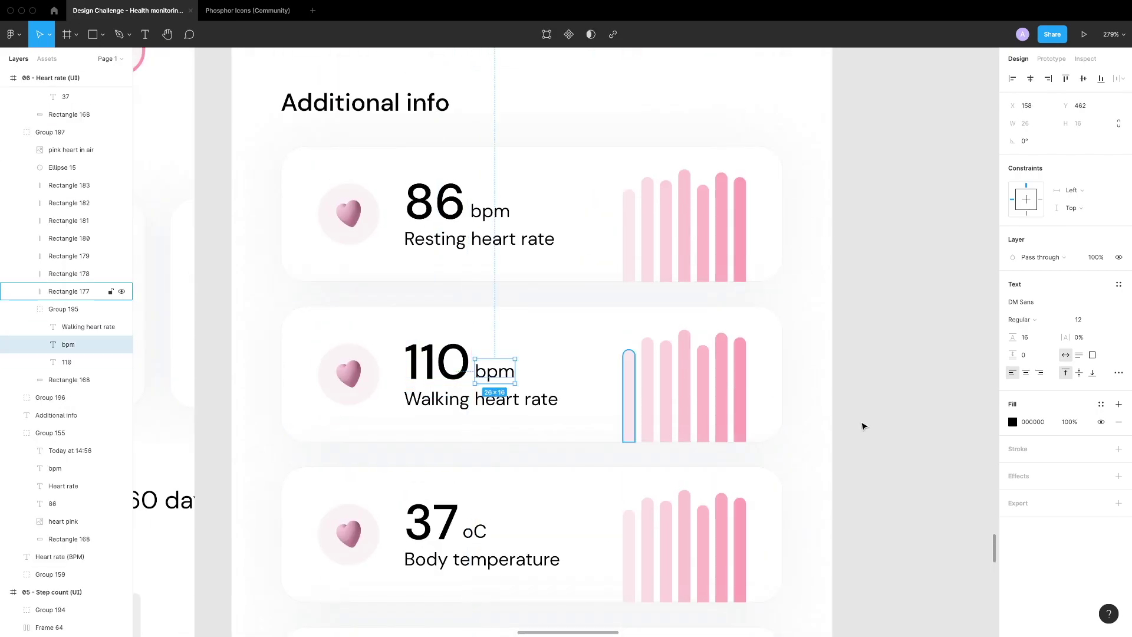
# Reshape the Walking heart rate chart, making its second bar taller
pyautogui.click(826, 430)
pyautogui.scroll(2, 719, 401)
pyautogui.click(613, 345)
pyautogui.click(638, 331)
pyautogui.moveTo(638, 328); pyautogui.dragTo(743, 319)
pyautogui.click(659, 334)
pyautogui.click(681, 322)
pyautogui.click(701, 339)
pyautogui.click(724, 331)
pyautogui.click(744, 333)
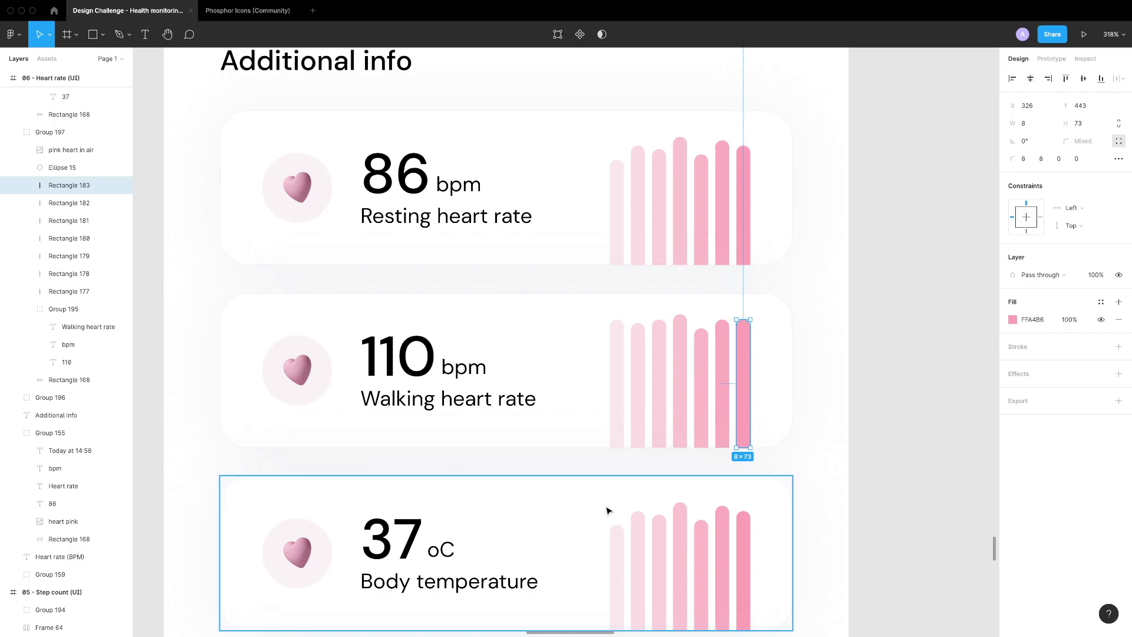
pyautogui.scroll(-3, 608, 510)
# Shorten the first, fourth, sixth and seventh Body temperature chart bars
pyautogui.click(613, 392)
pyautogui.click(613, 391)
pyautogui.moveTo(616, 353); pyautogui.dragTo(641, 411)
pyautogui.click(640, 344)
pyautogui.click(660, 354)
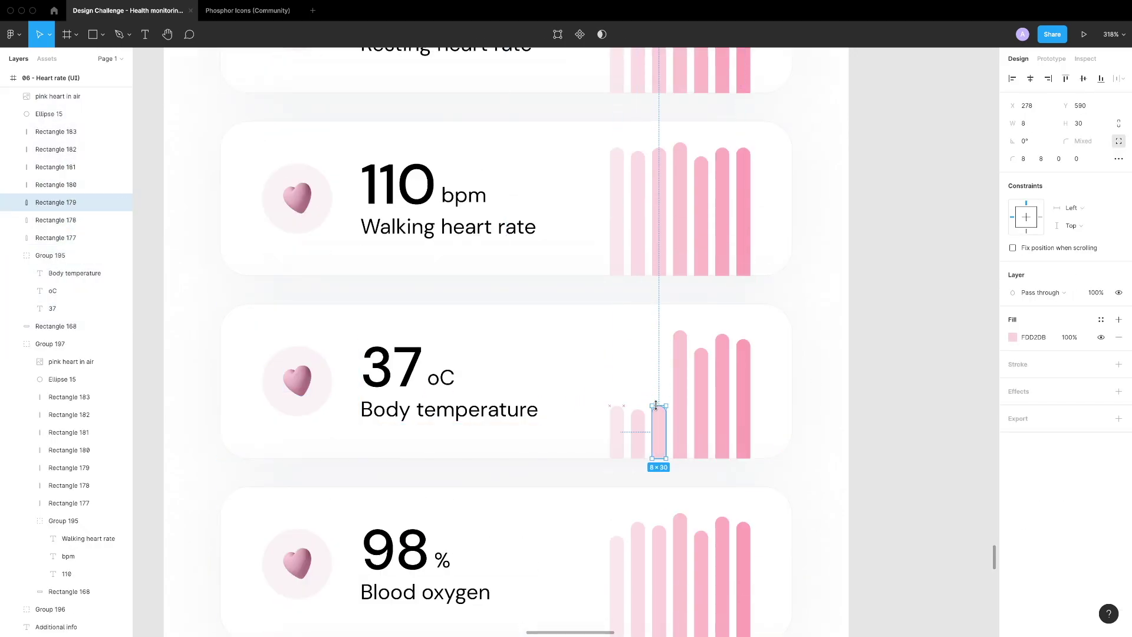
pyautogui.click(679, 336)
pyautogui.moveTo(679, 332); pyautogui.dragTo(679, 397)
pyautogui.click(696, 349)
pyautogui.click(722, 370)
pyautogui.moveTo(722, 336); pyautogui.dragTo(722, 396)
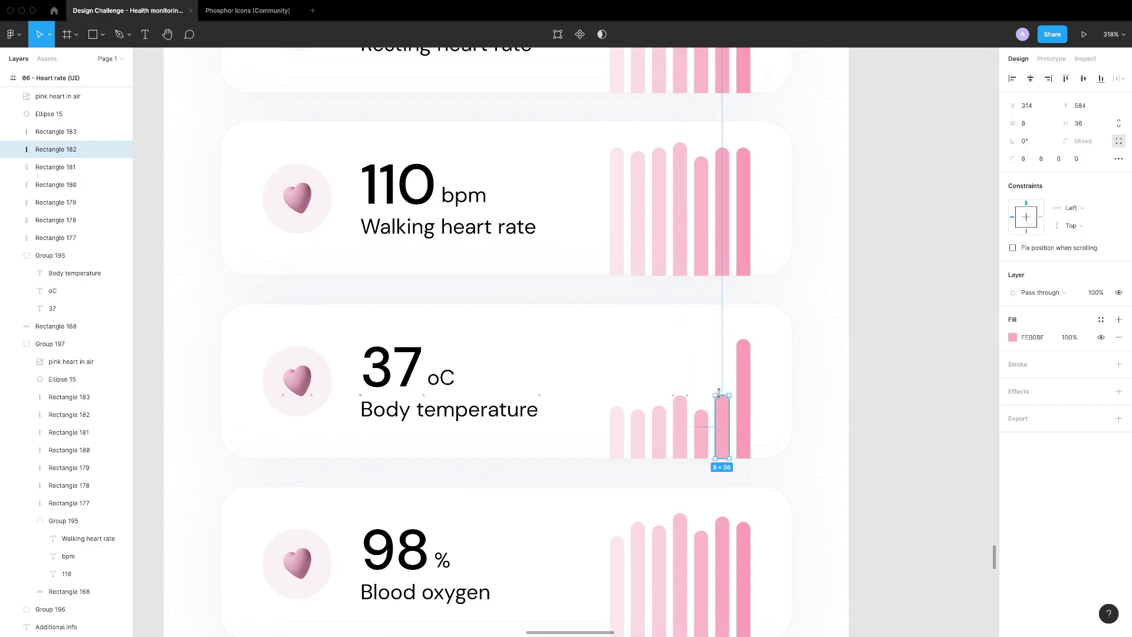
pyautogui.click(742, 377)
pyautogui.moveTo(743, 340); pyautogui.dragTo(742, 401)
pyautogui.scroll(-3, 610, 490)
# Even out the Blood oxygen chart's bar heights
pyautogui.click(613, 471)
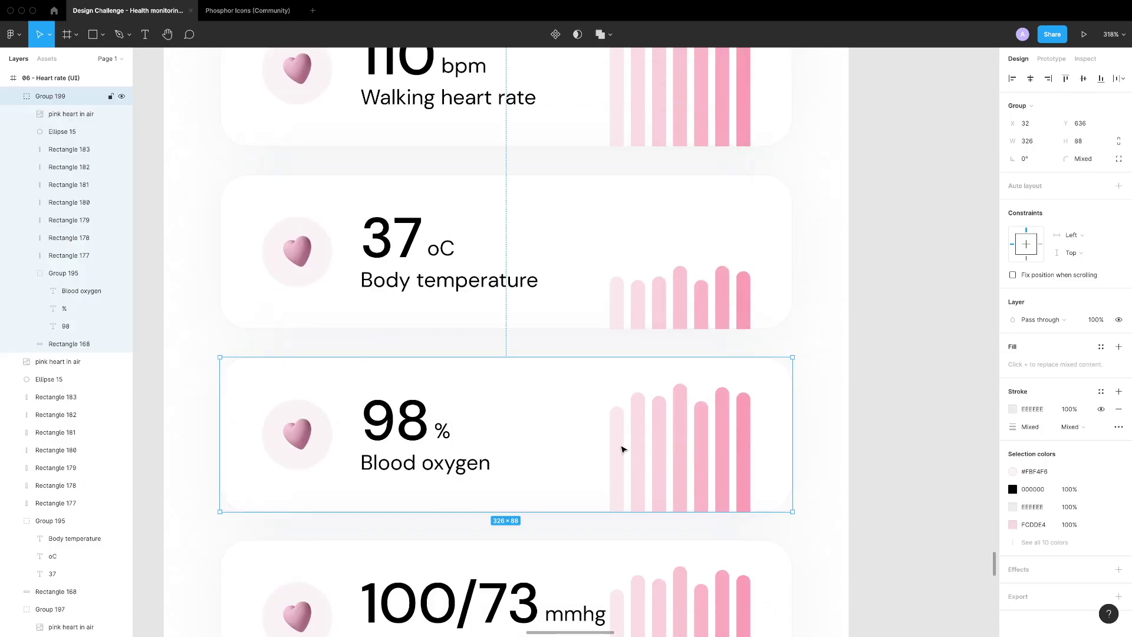
pyautogui.click(618, 436)
pyautogui.click(680, 424)
pyautogui.moveTo(679, 384); pyautogui.dragTo(722, 393)
pyautogui.click(701, 436)
pyautogui.click(722, 424)
pyautogui.click(743, 412)
pyautogui.press('Escape')
pyautogui.scroll(-4, 613, 515)
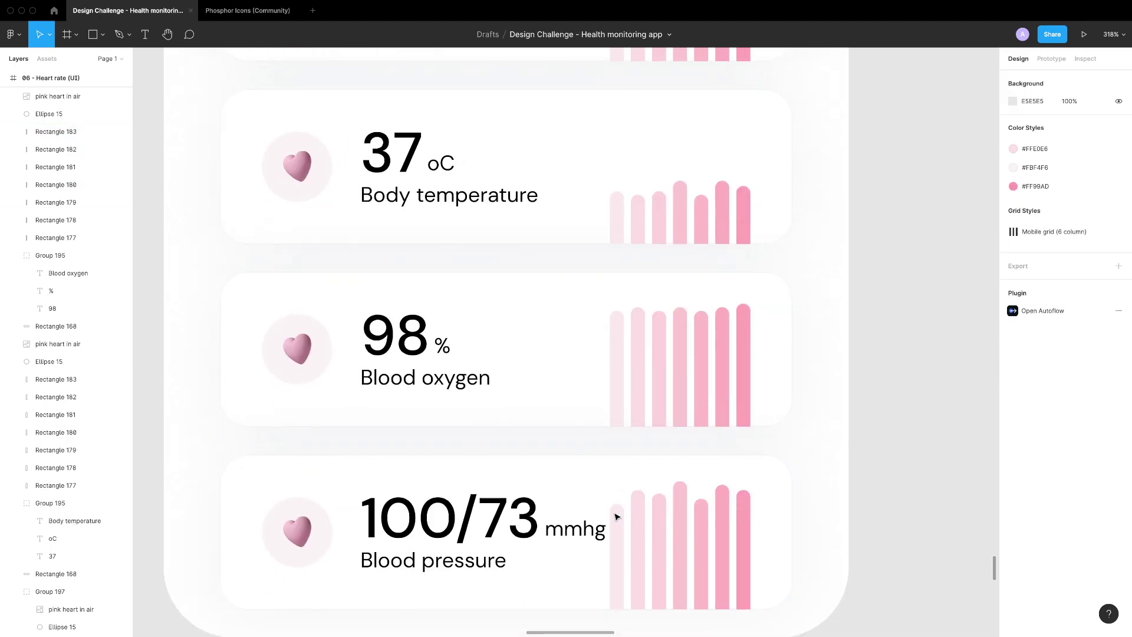
# Delete the first three Blood pressure bars, leaving four, and check the Heart rate frame
pyautogui.click(611, 515)
pyautogui.doubleClick(617, 515)
pyautogui.keyDown('shift'); pyautogui.click(637, 515); pyautogui.keyUp('shift')
pyautogui.keyDown('shift'); pyautogui.click(659, 508); pyautogui.keyUp('shift')
pyautogui.press('Delete')
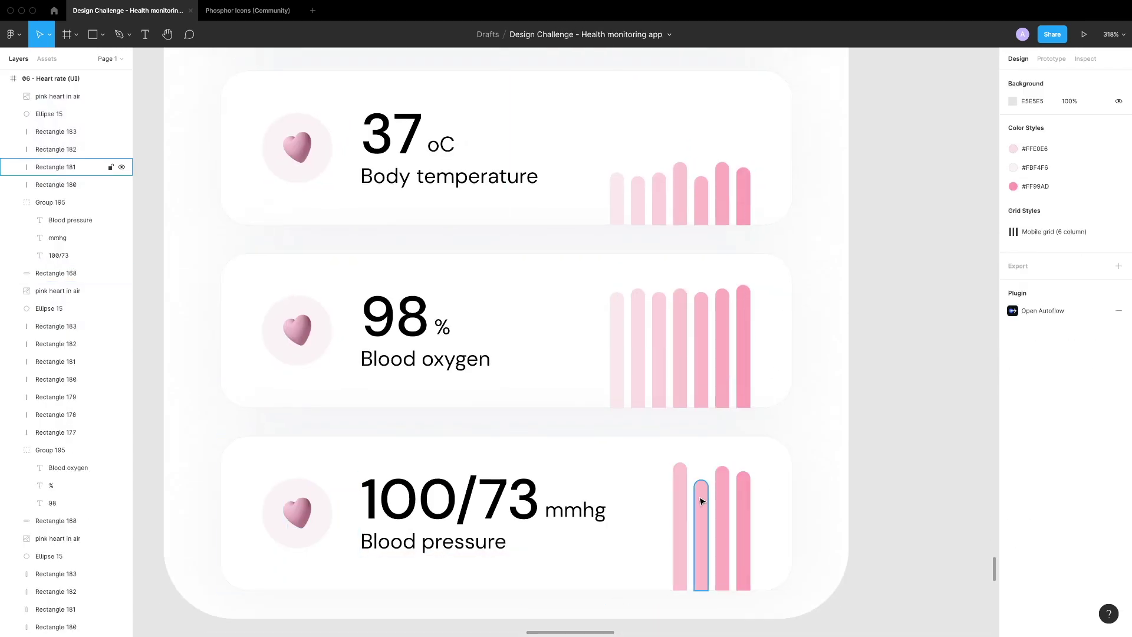
pyautogui.click(680, 530)
pyautogui.click(722, 531)
pyautogui.click(743, 530)
pyautogui.click(648, 566)
pyautogui.scroll(-5, 520, 383)
pyautogui.click(520, 383)
pyautogui.scroll(-6, 501, 412)
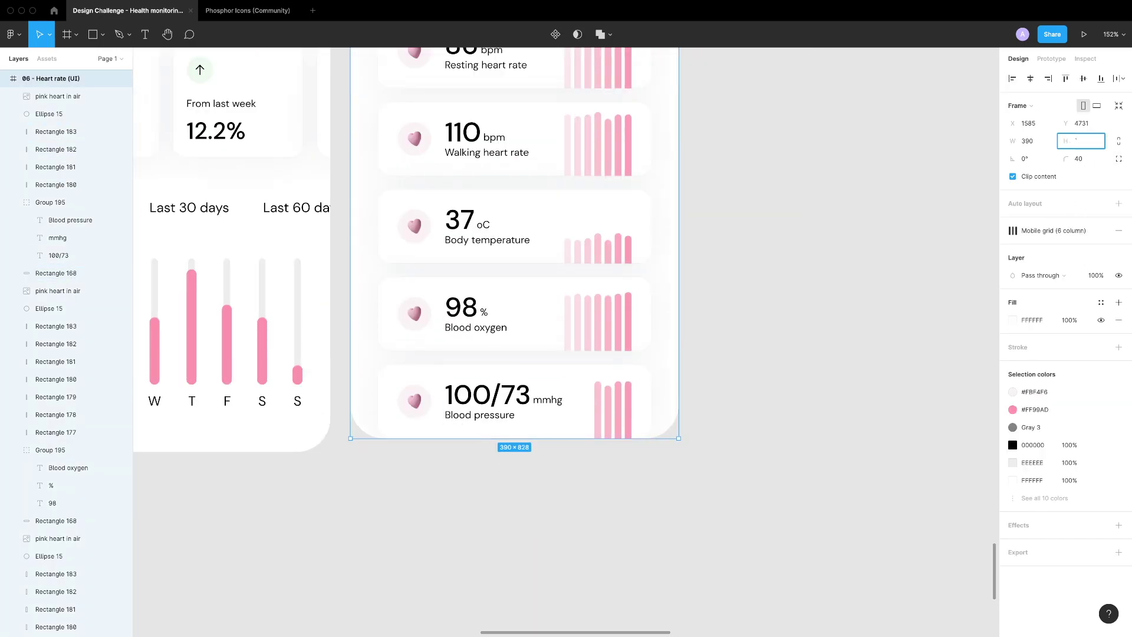
# Rerun the Icons8 plugin and scroll through its Casual life 3D illustrations
pyautogui.click(717, 472)
pyautogui.scroll(3, 767, 480)
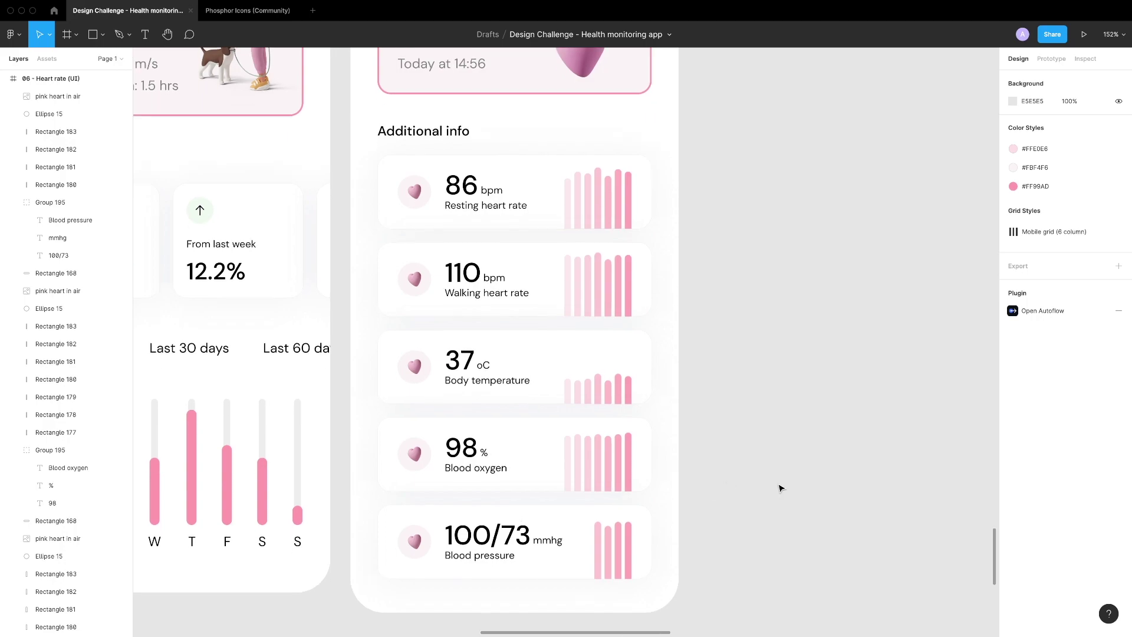
pyautogui.press('alt+super+p')
pyautogui.scroll(-1, 714, 426)
pyautogui.scroll(-15, 714, 426)
pyautogui.scroll(-15, 712, 427)
pyautogui.scroll(-12, 709, 431)
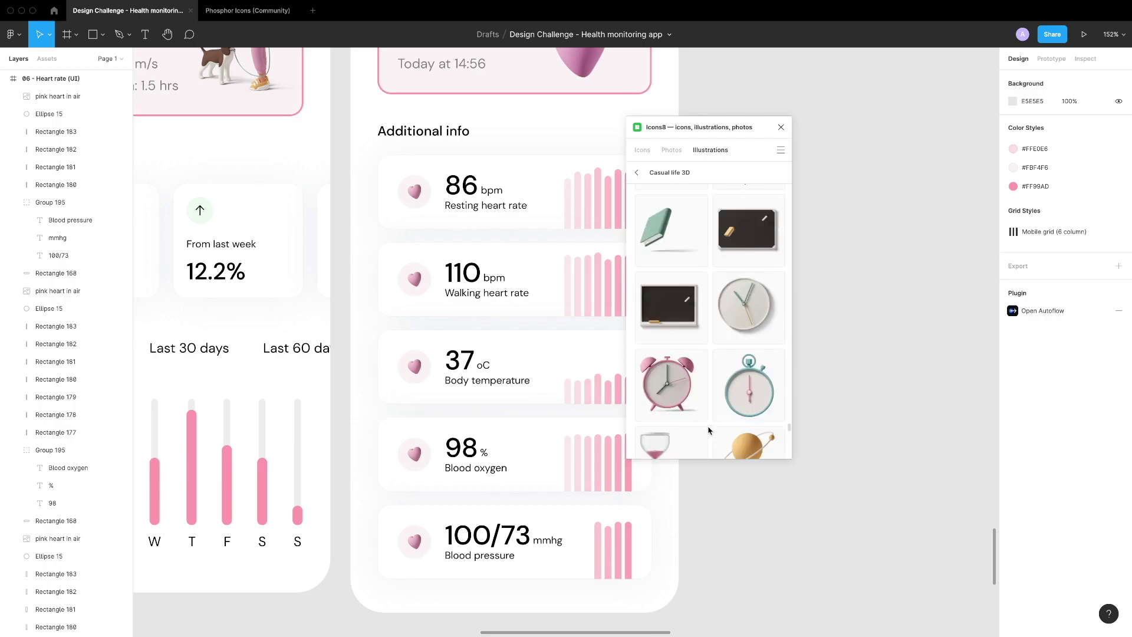
# Insert the pink lungs illustration from Icons8 and set its width to 100
pyautogui.scroll(-4, 709, 430)
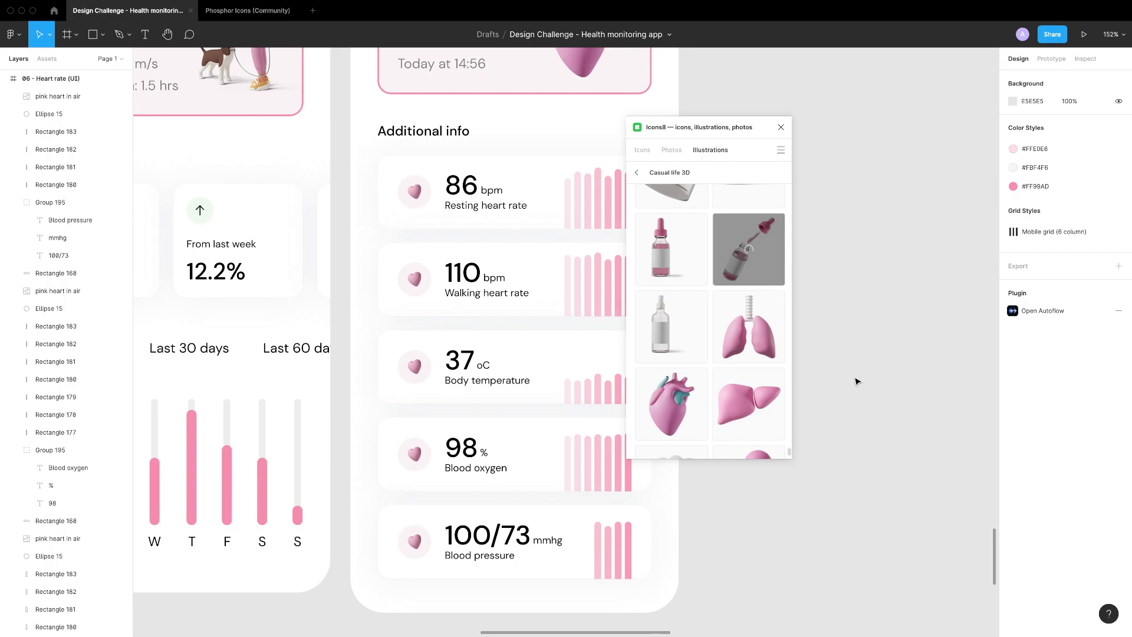
pyautogui.click(749, 325)
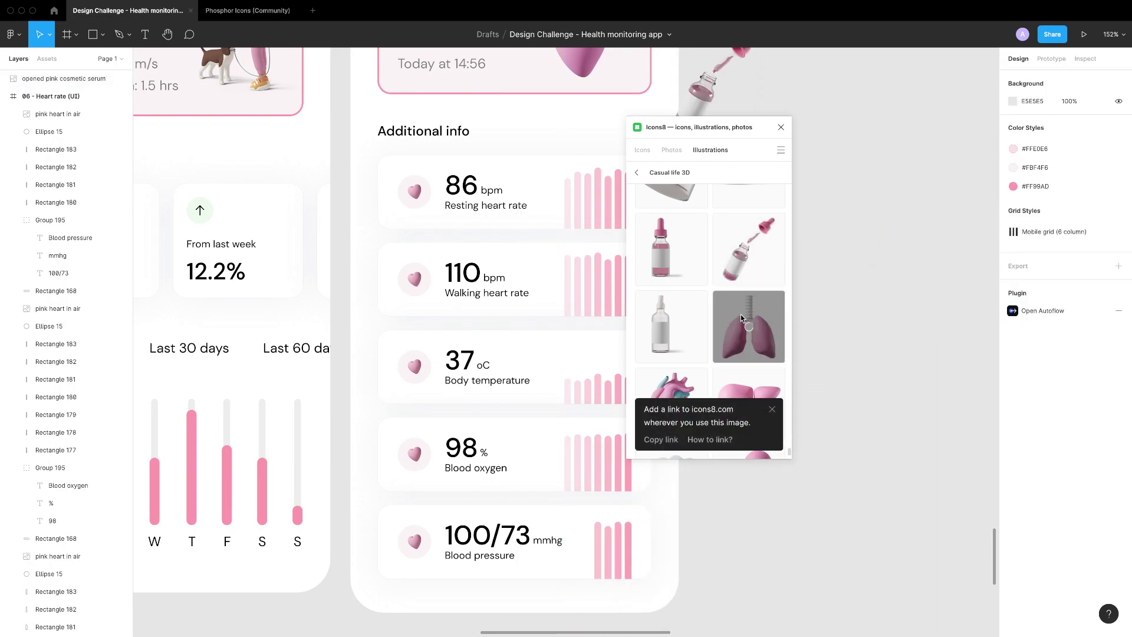
pyautogui.click(1053, 122)
pyautogui.write('100')
pyautogui.press('Return')
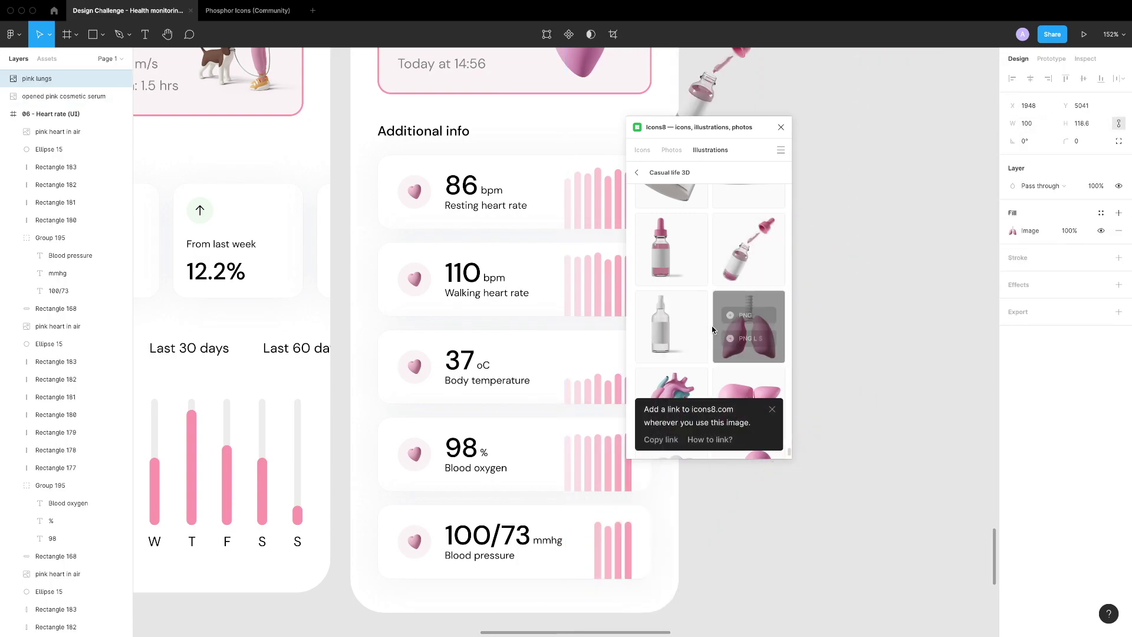
pyautogui.scroll(-3, 712, 330)
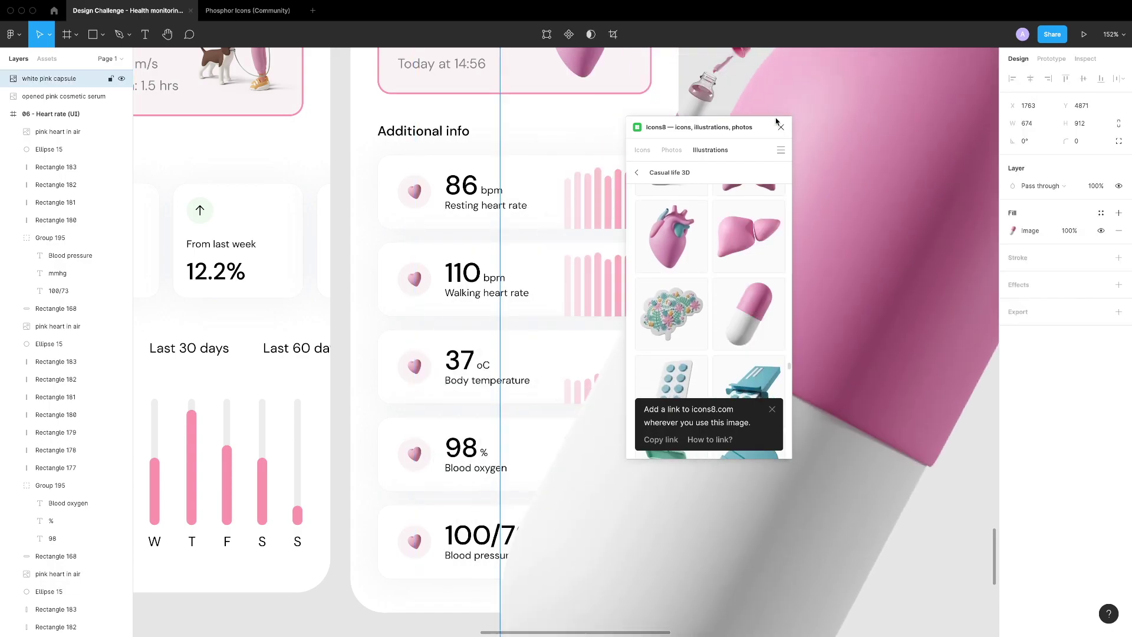
pyautogui.scroll(-5, 751, 379)
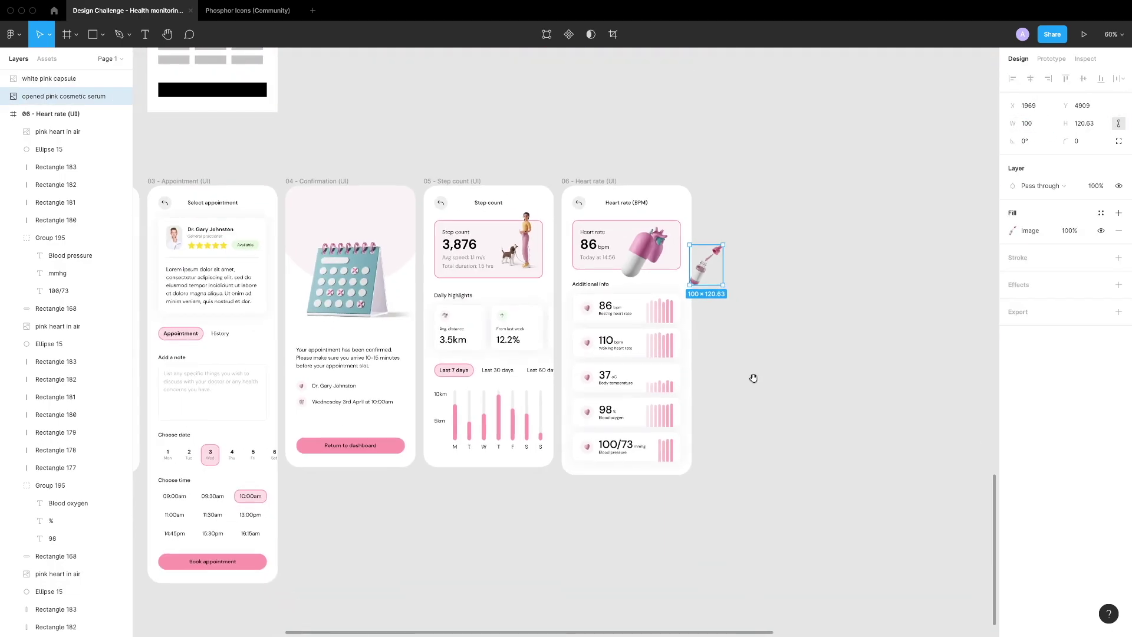
pyautogui.scroll(4, 750, 379)
# Place another pink illustration from the Icons8 plugin, also at width 100
pyautogui.click(763, 371)
pyautogui.hotkey('ctrl', 'alt', 'p')
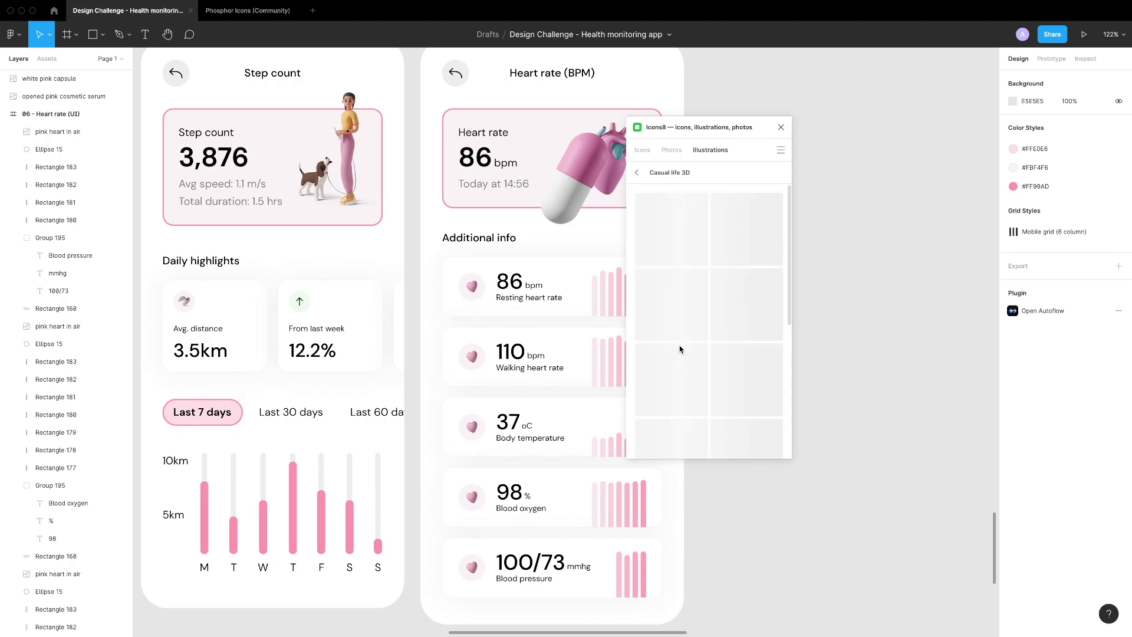
pyautogui.scroll(-5, 711, 378)
pyautogui.scroll(-10, 710, 378)
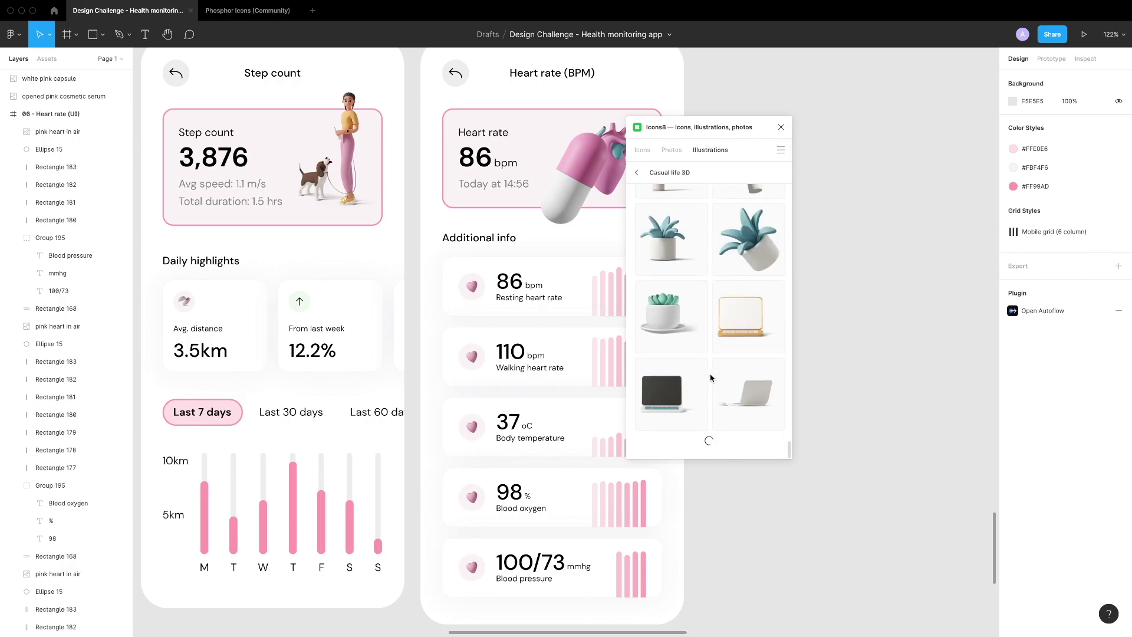
pyautogui.scroll(15, 711, 377)
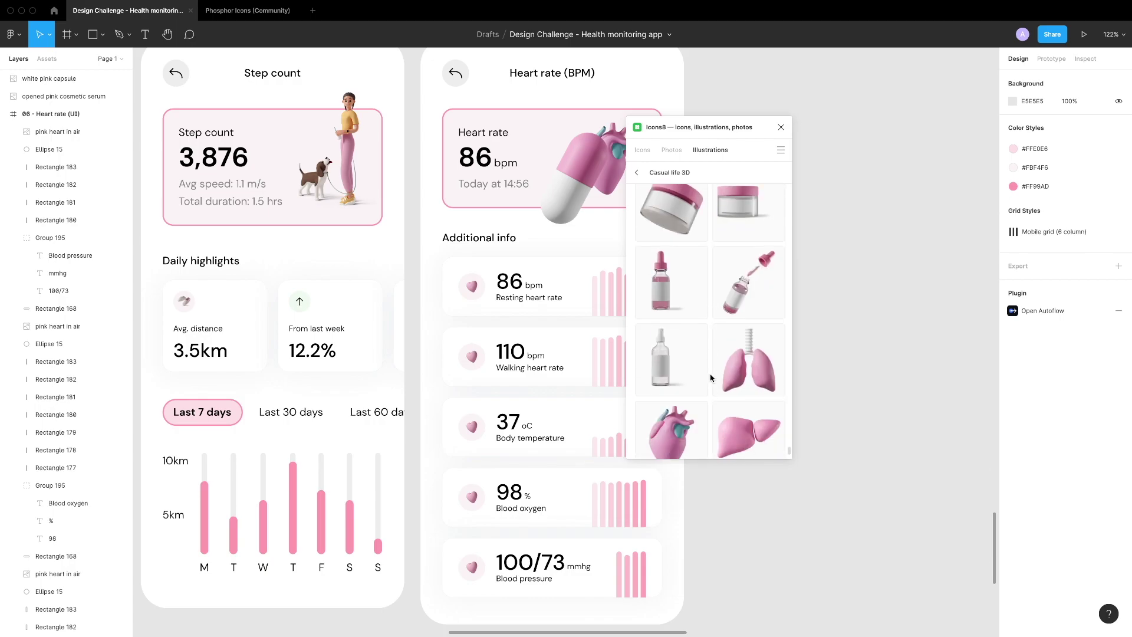
pyautogui.moveTo(748, 359); pyautogui.dragTo(833, 372)
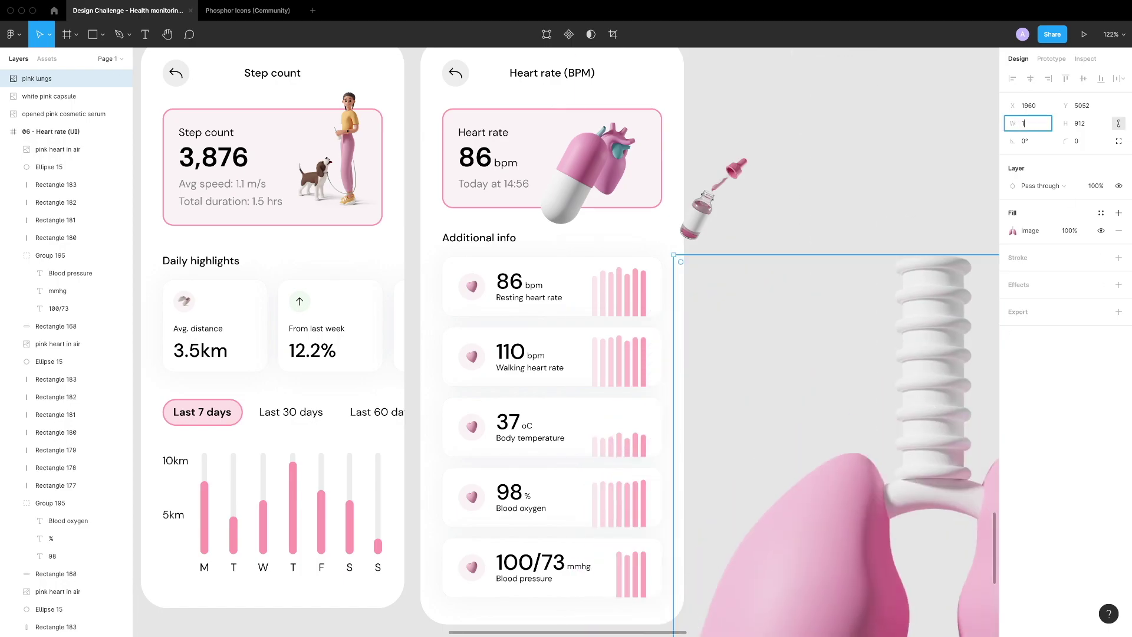
pyautogui.write('00')
pyautogui.press('Return')
# Move the serum bottle into the Body temperature card, scaled to about 16×20 on its pink circle
pyautogui.click(715, 201)
pyautogui.press('super+x')
pyautogui.click(450, 458)
pyautogui.hotkey('shift', '2')
pyautogui.press('super+v')
pyautogui.press('k')
pyautogui.moveTo(745, 126); pyautogui.dragTo(449, 480)
pyautogui.moveTo(403, 518); pyautogui.dragTo(587, 352)
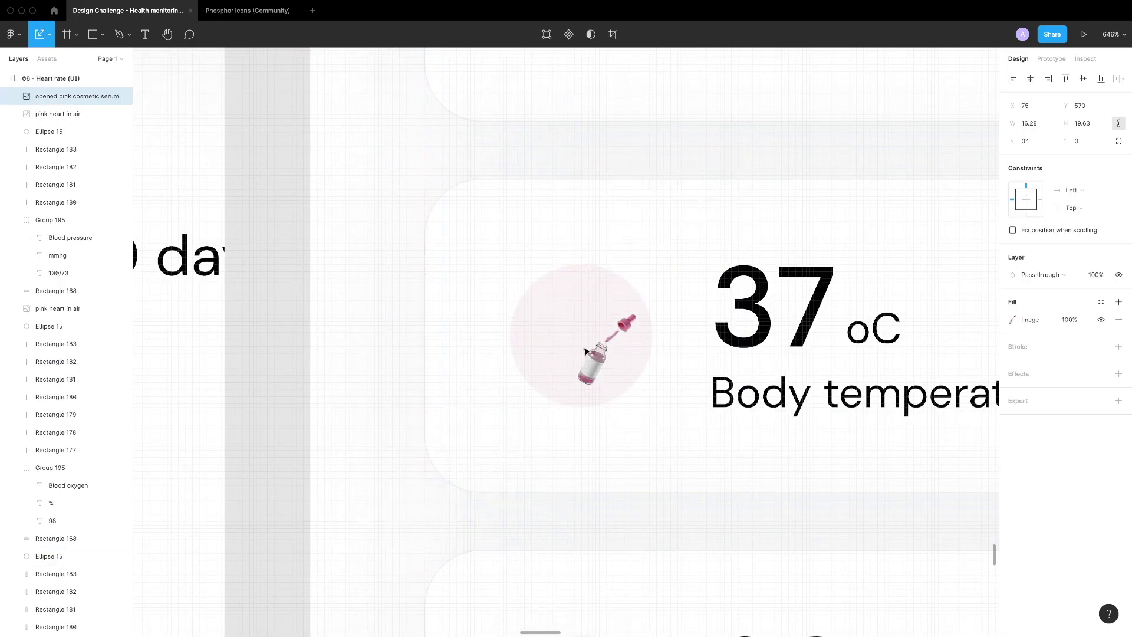
# Replace the Blood oxygen card's heart with the pink lungs, shrunk onto the pink circle
pyautogui.click(660, 395)
pyautogui.scroll(-5, 660, 395)
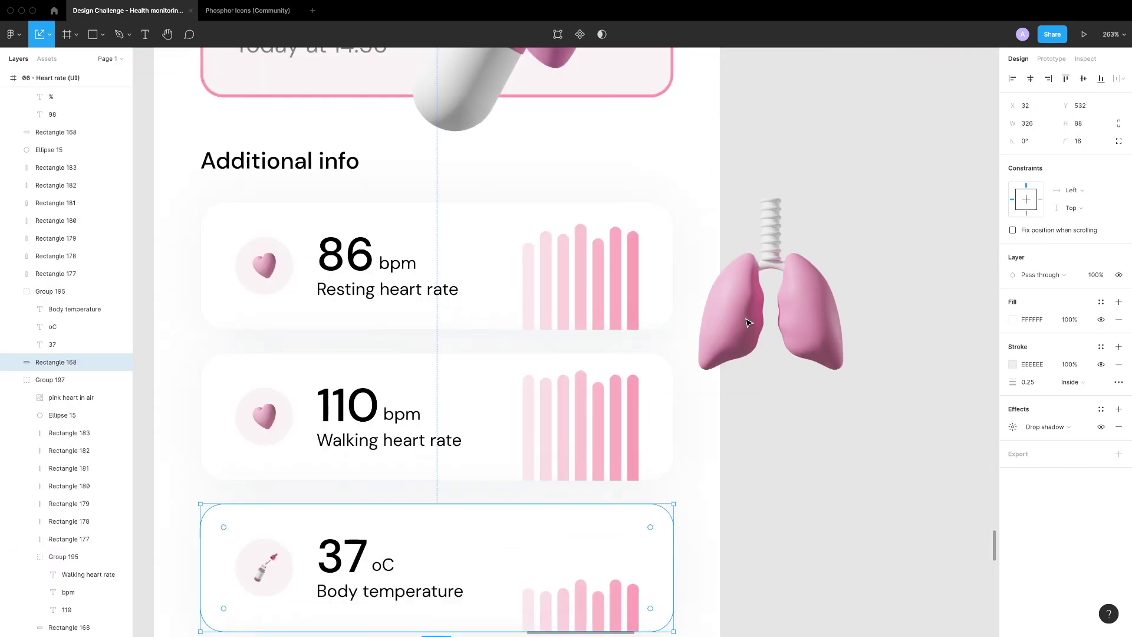
pyautogui.scroll(-5, 623, 217)
pyautogui.scroll(5, 371, 340)
pyautogui.click(493, 268)
pyautogui.press('Delete')
pyautogui.click(493, 268)
pyautogui.press('super+v')
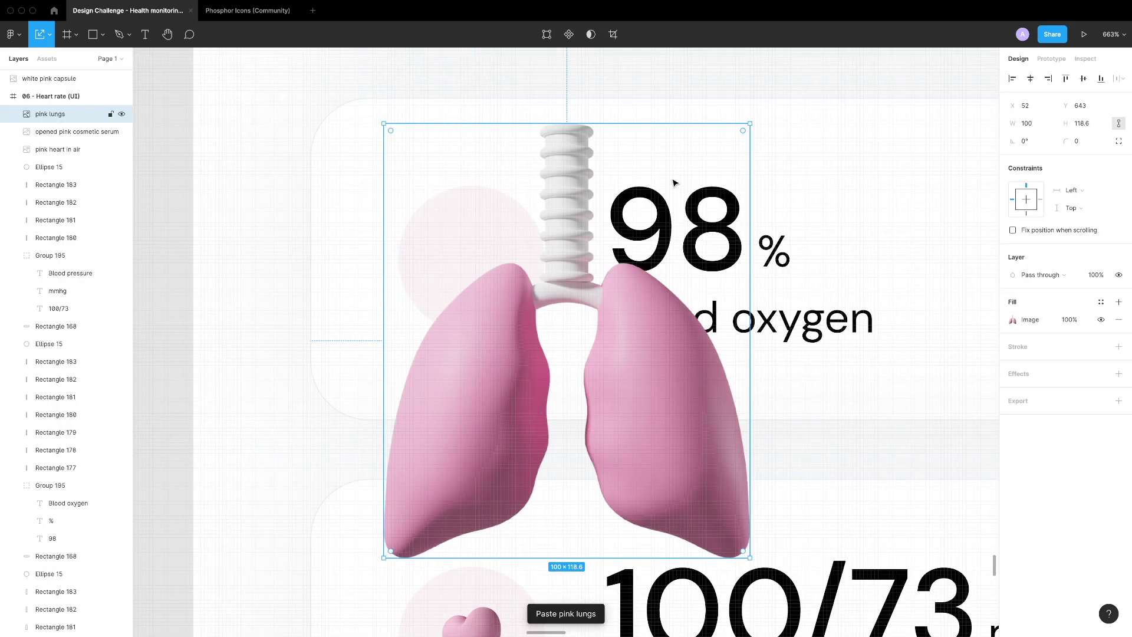
pyautogui.moveTo(498, 450); pyautogui.dragTo(464, 275)
pyautogui.keyDown('shift'); pyautogui.click(521, 251); pyautogui.keyUp('shift')
# Replace the Blood pressure card's heart with the pink capsule, scaled to about 16×22
pyautogui.press('Tab')
pyautogui.press('Tab')
pyautogui.hotkey('shift', '2')
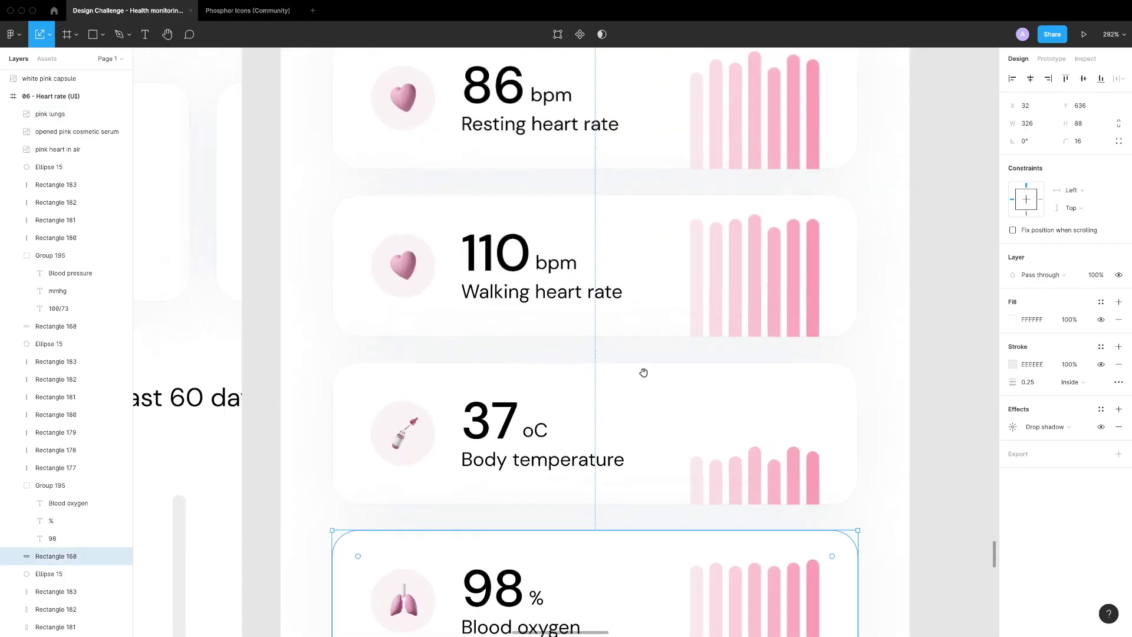
pyautogui.scroll(-2, 440, 386)
pyautogui.press('Delete')
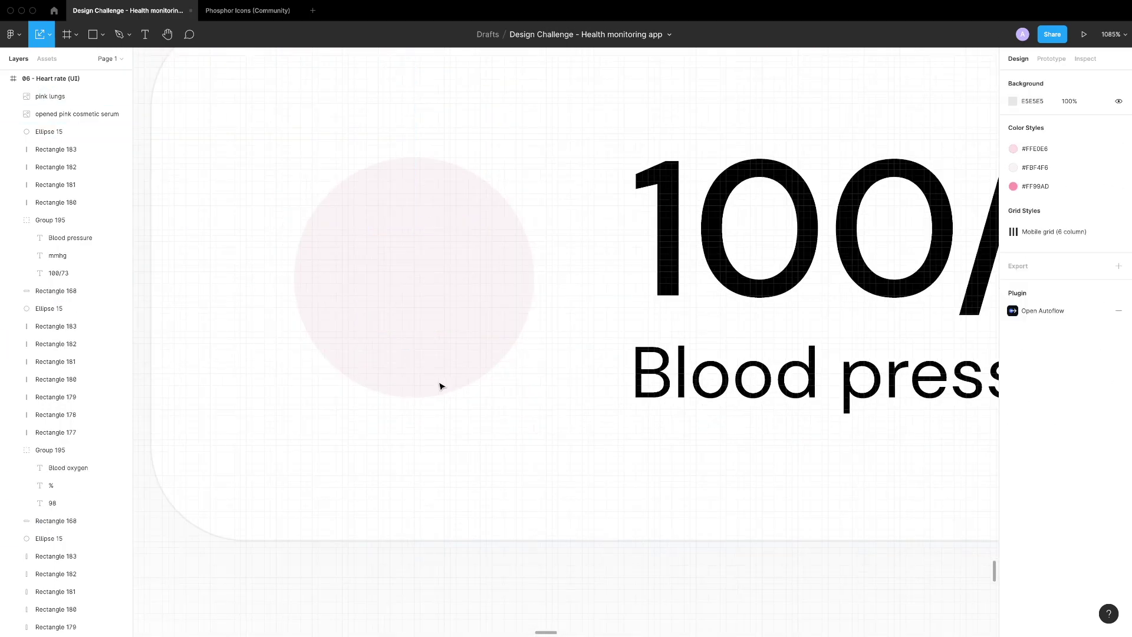
pyautogui.press('super+v')
pyautogui.scroll(-4, 472, 409)
pyautogui.moveTo(379, 550); pyautogui.dragTo(599, 260)
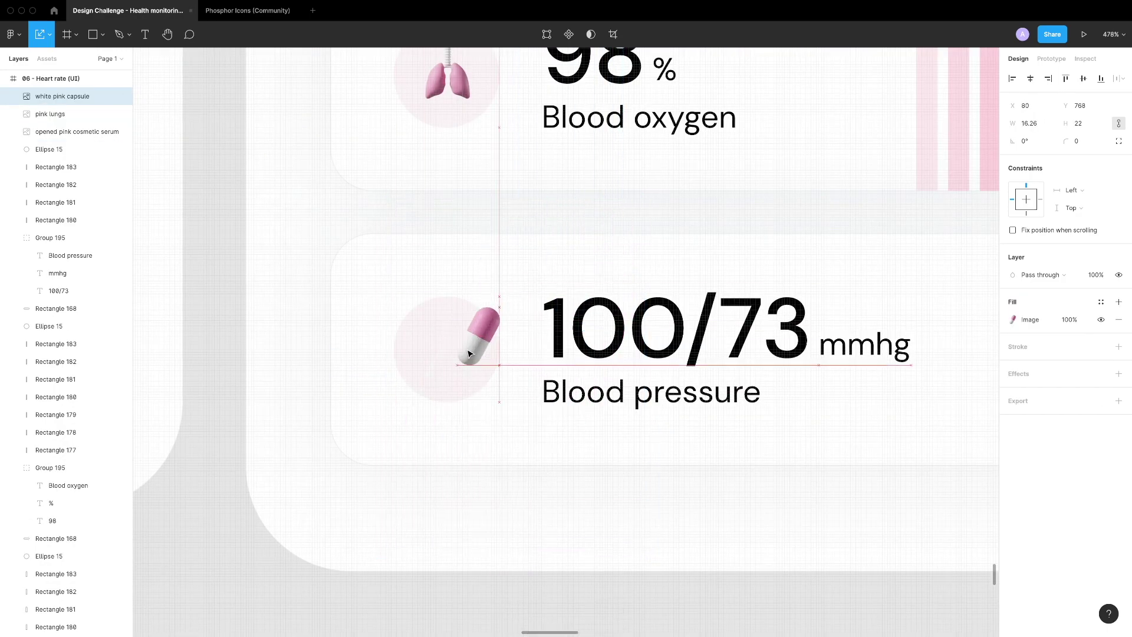
pyautogui.scroll(5, 447, 365)
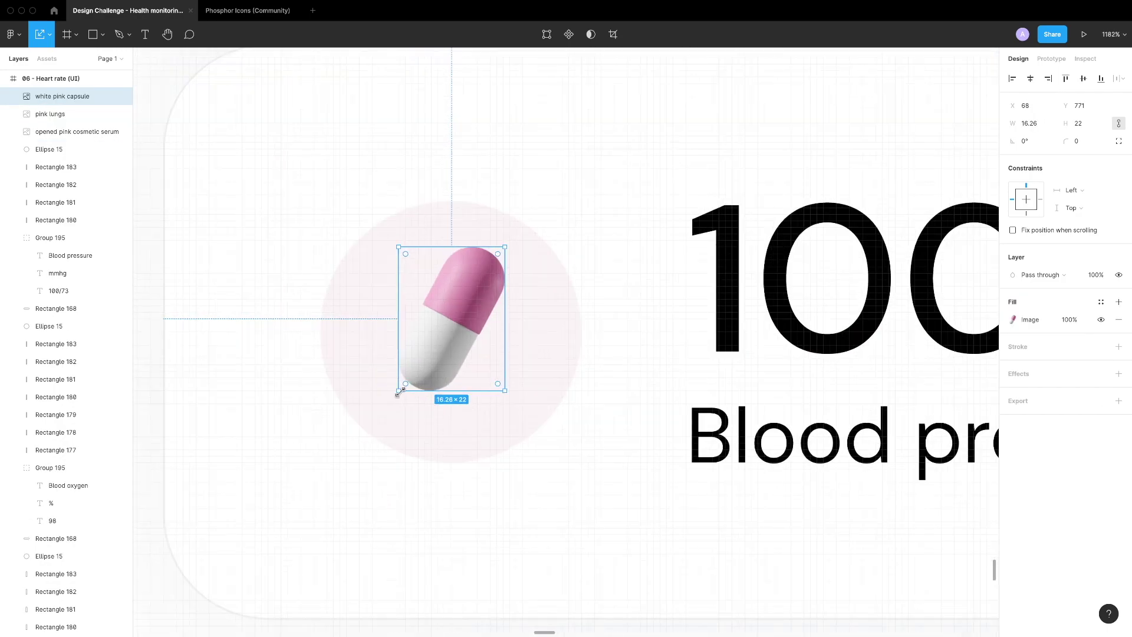
pyautogui.keyDown('shift'); pyautogui.click(530, 353); pyautogui.keyUp('shift')
pyautogui.press('Escape')
pyautogui.scroll(-10, 531, 353)
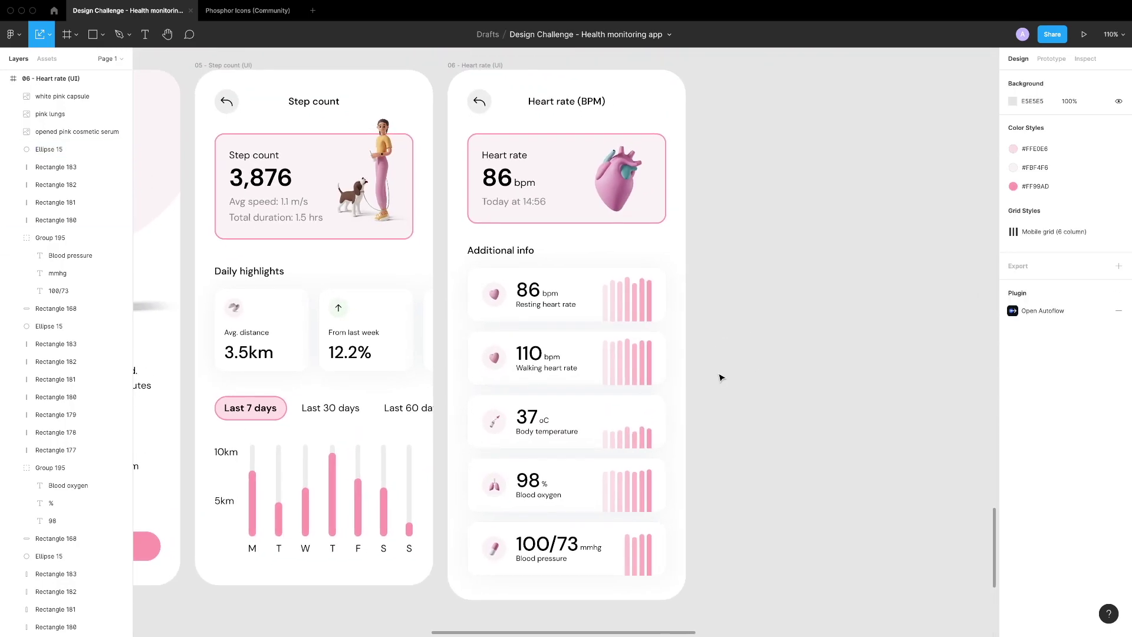
# Pan across the canvas to review the research boards, wireframes and six finished screens through Heart rate (BPM)
pyautogui.hscroll(-5, 720, 379)
pyautogui.scroll(1, 779, 471)
pyautogui.scroll(-1, 649, 477)
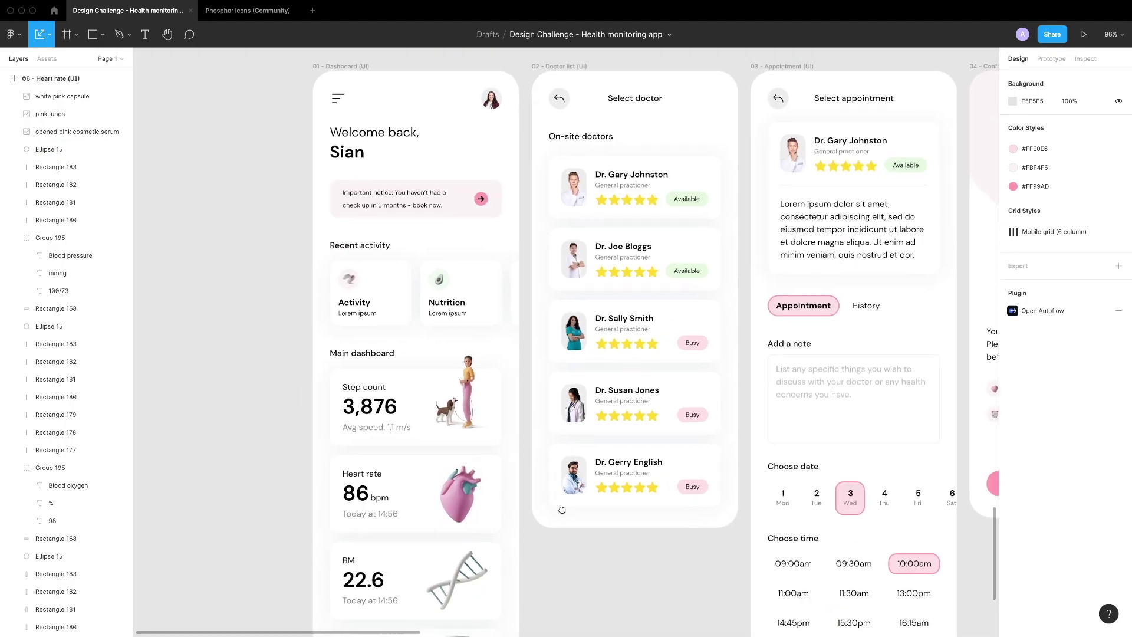
pyautogui.scroll(-5, 552, 508)
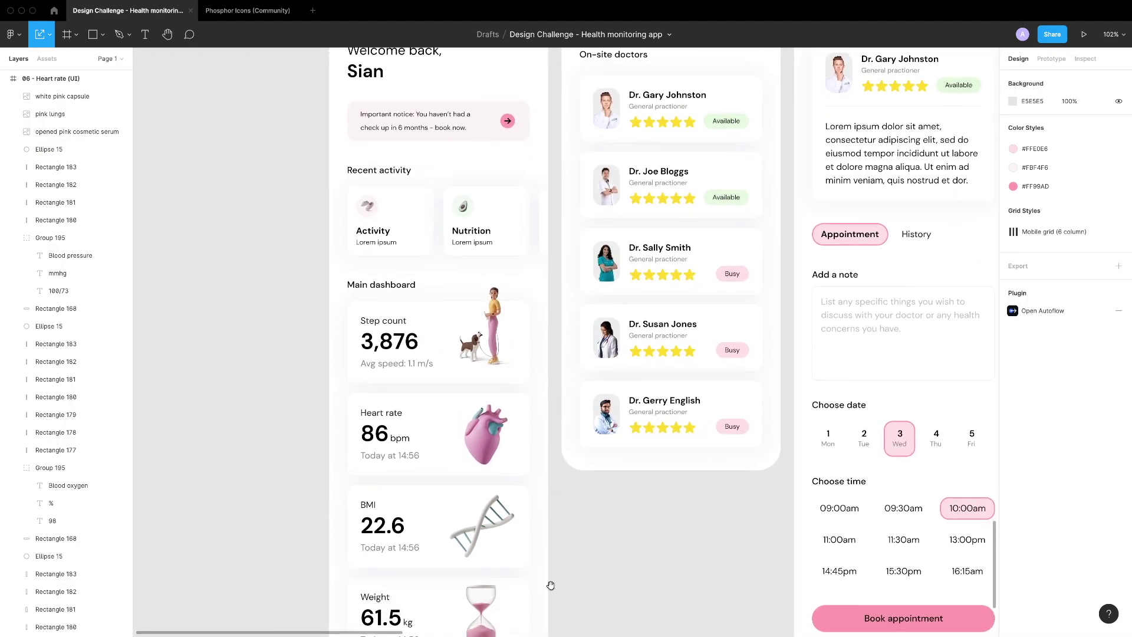
pyautogui.scroll(4, 656, 435)
pyautogui.hscroll(5, 614, 482)
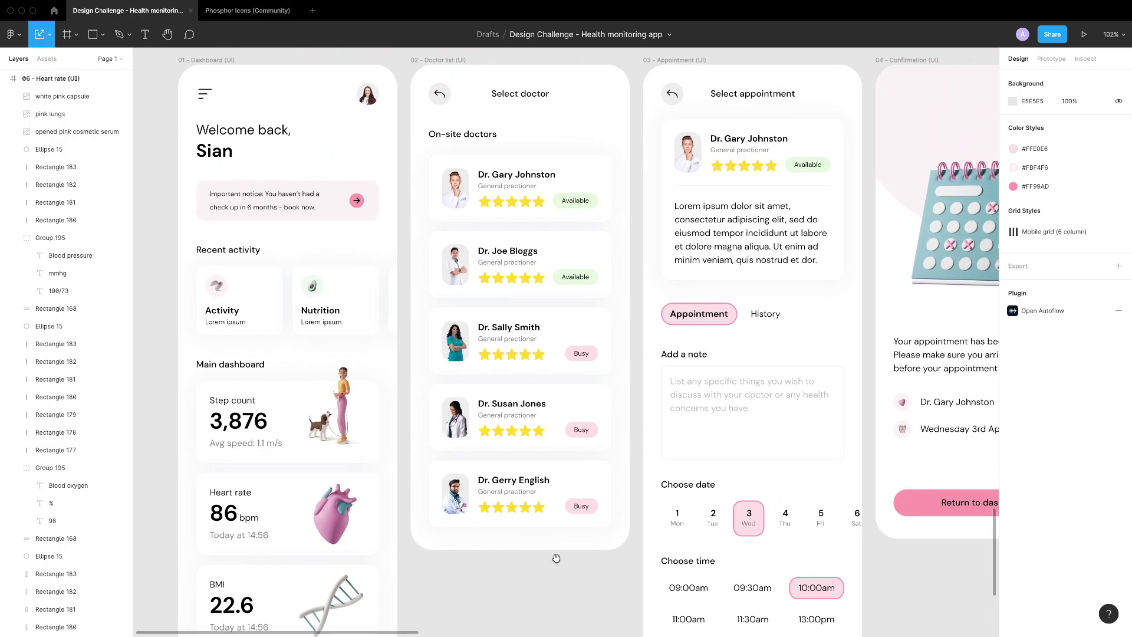
pyautogui.hscroll(2, 750, 589)
pyautogui.scroll(-2, 733, 488)
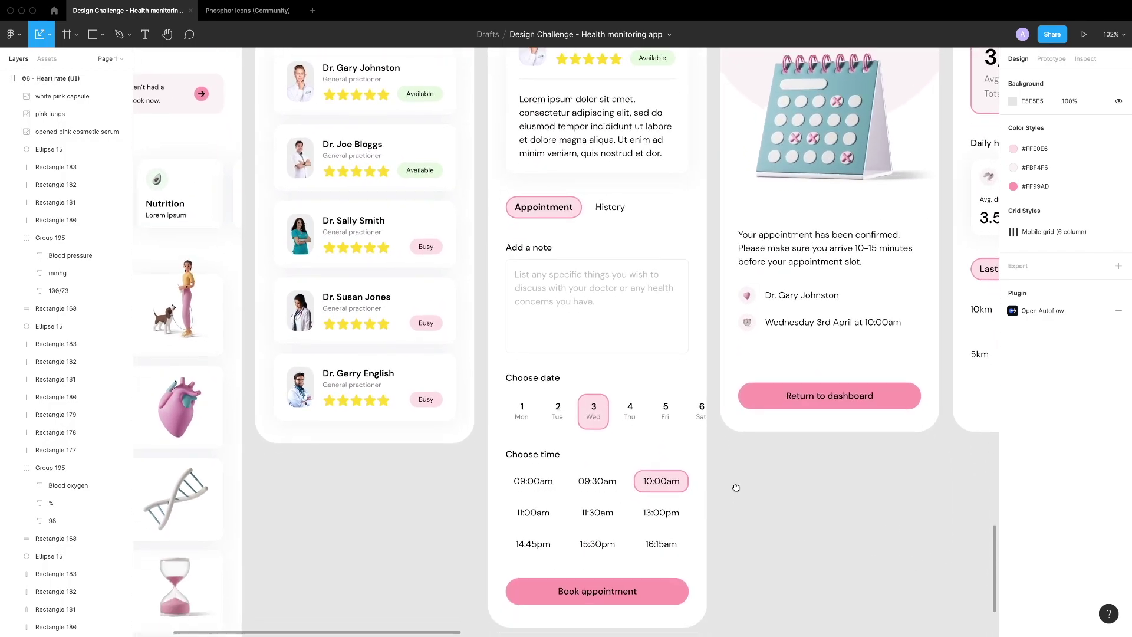
pyautogui.scroll(2, 733, 536)
pyautogui.scroll(1, 815, 563)
pyautogui.hscroll(6, 816, 563)
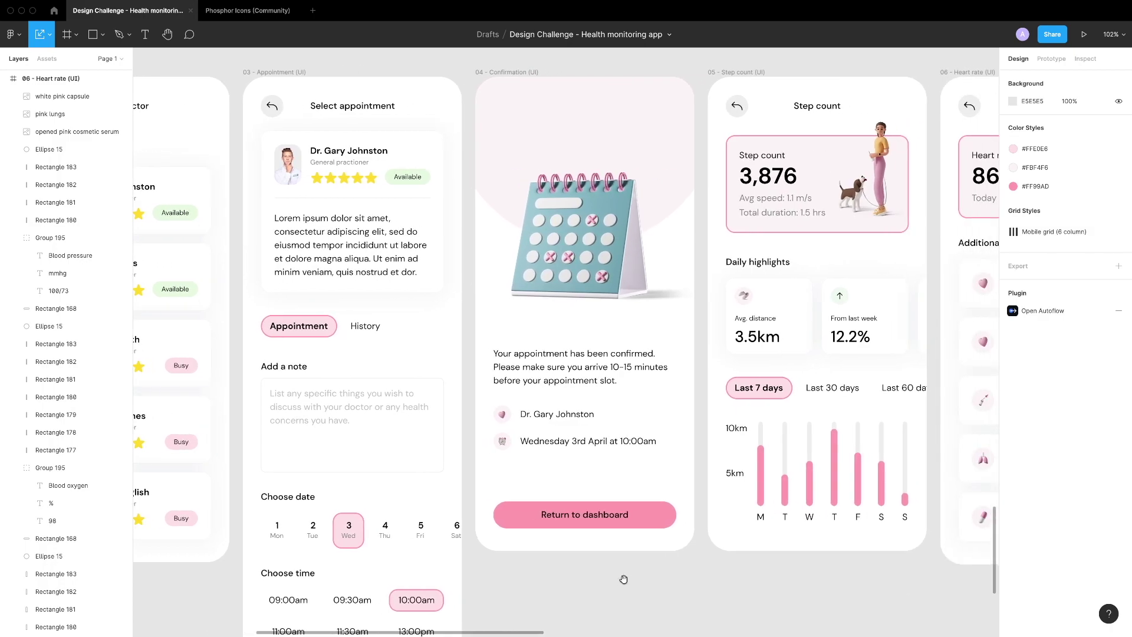
pyautogui.hscroll(2, 872, 584)
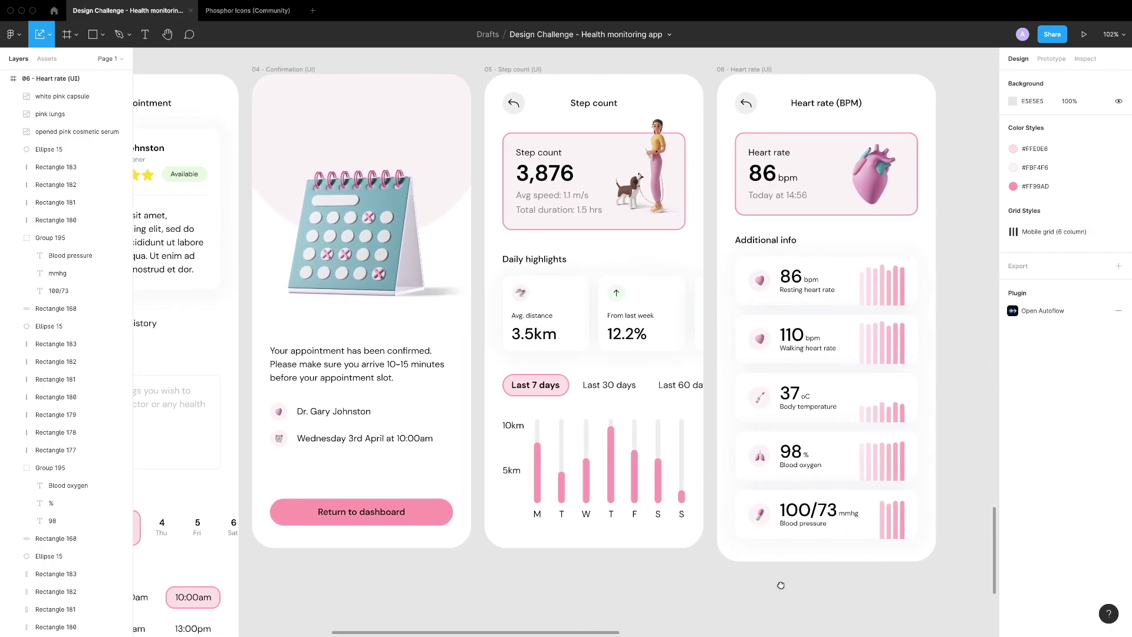
pyautogui.scroll(-5, 778, 584)
pyautogui.scroll(-10, 778, 588)
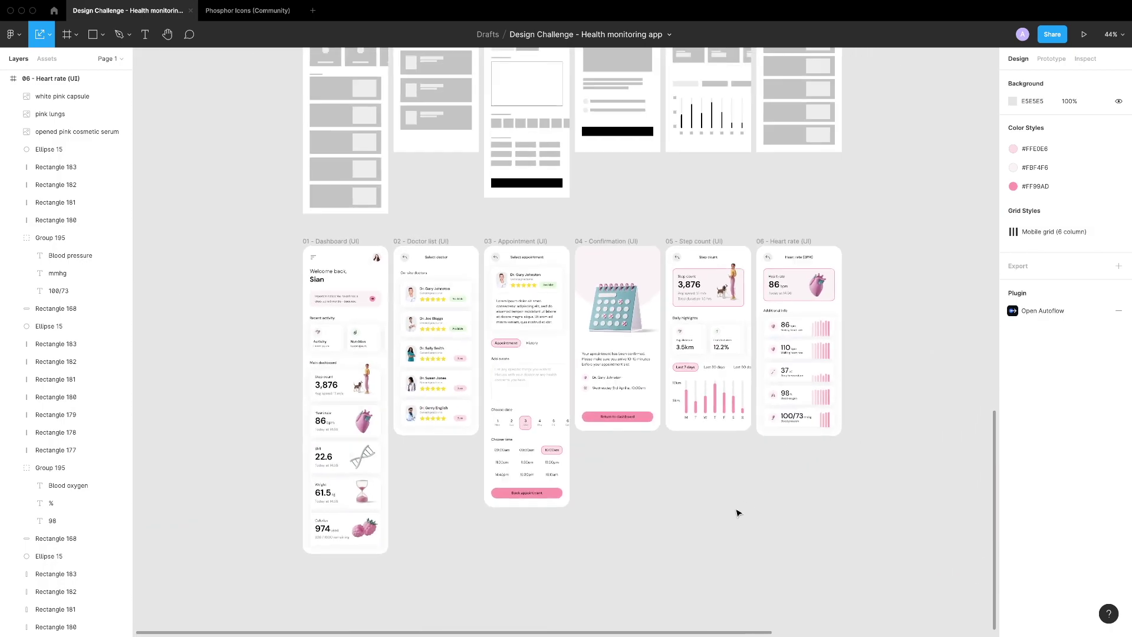
pyautogui.hscroll(2, 767, 461)
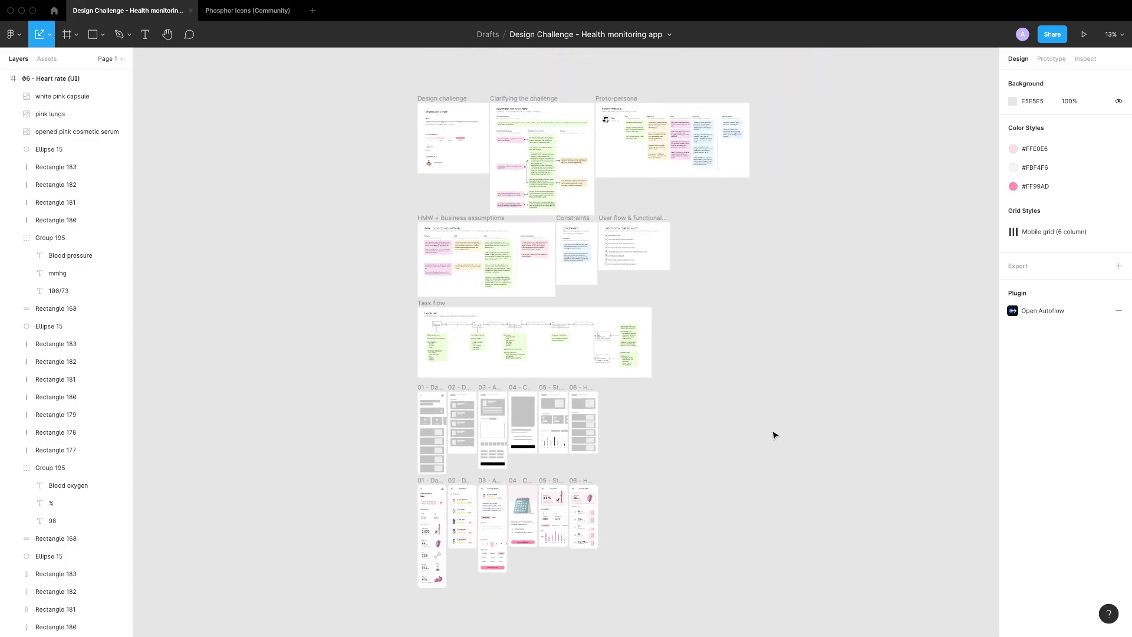